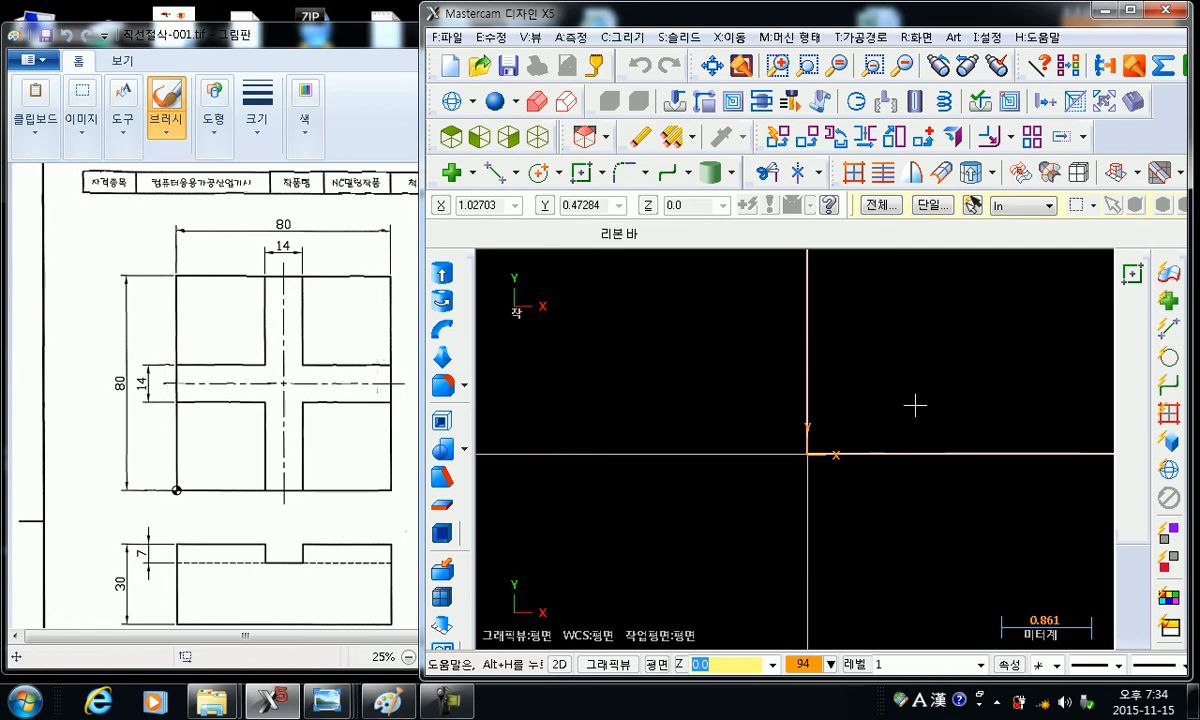
- Draw a rectangle anchored by its center on the origin, about 2.54 mm wide and 2.00 mm high
mouse_move(844, 415)
middle_down()
mouse_move(771, 469)
mouse_move(798, 421)
mouse_move(949, 373)
mouse_move(927, 383)
middle_up()
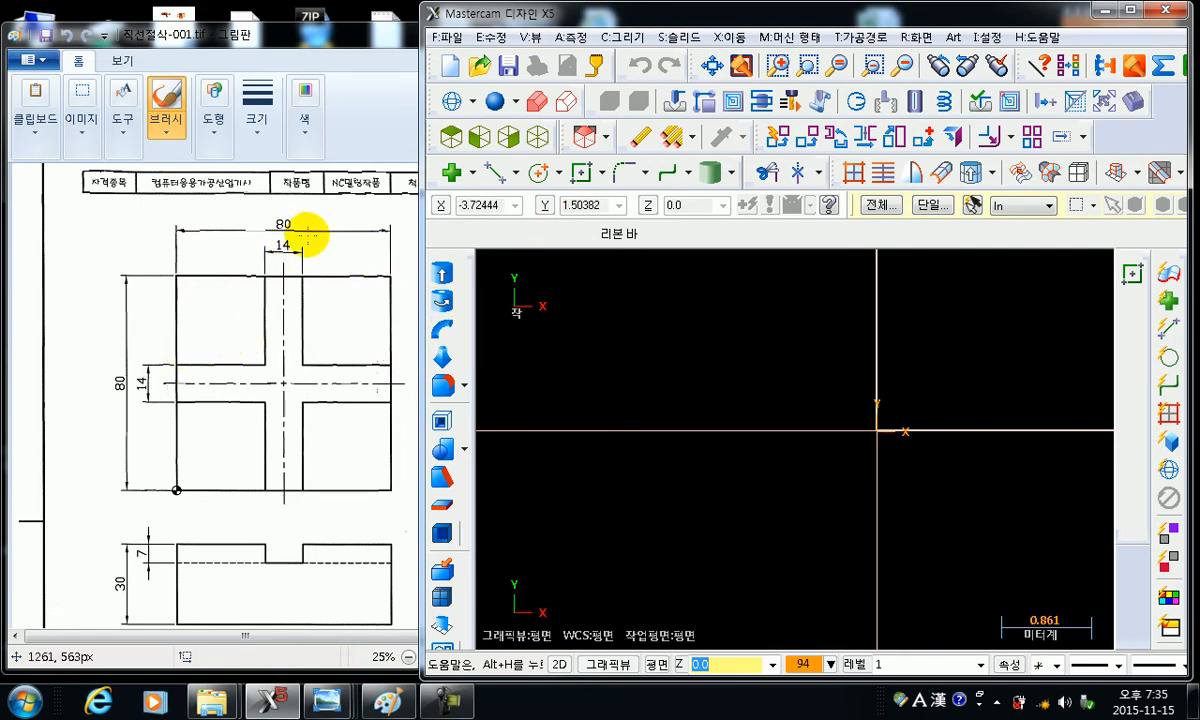
click(581, 174)
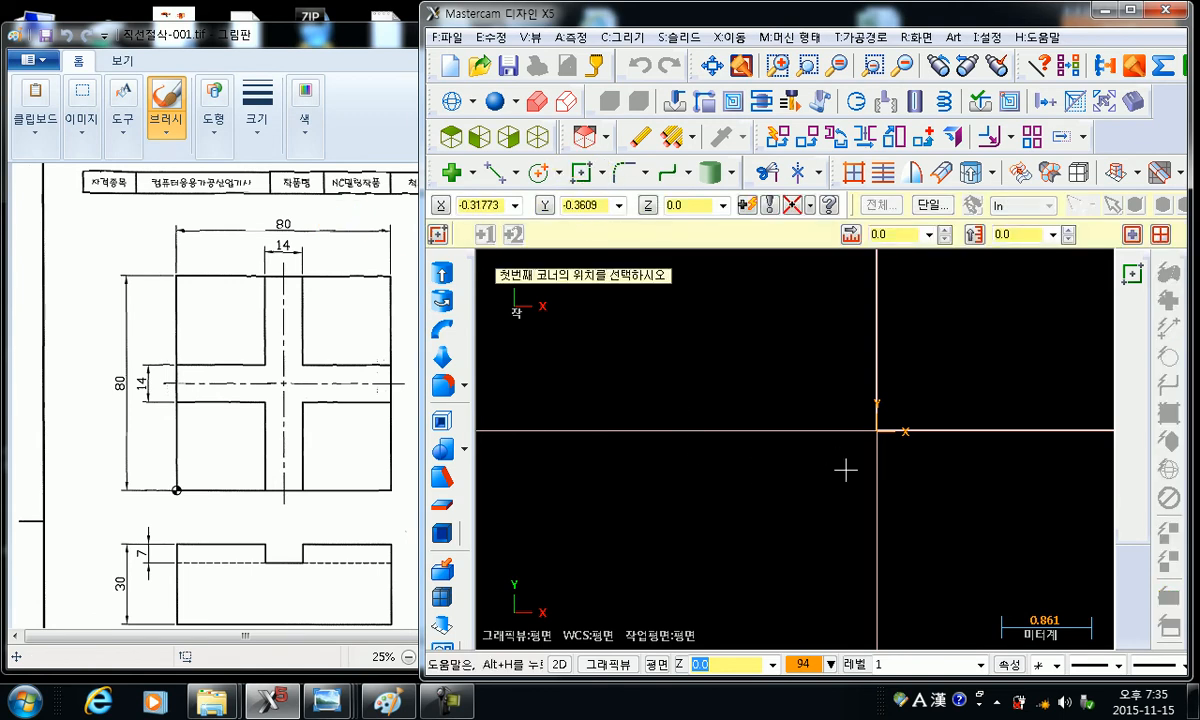
click(1131, 233)
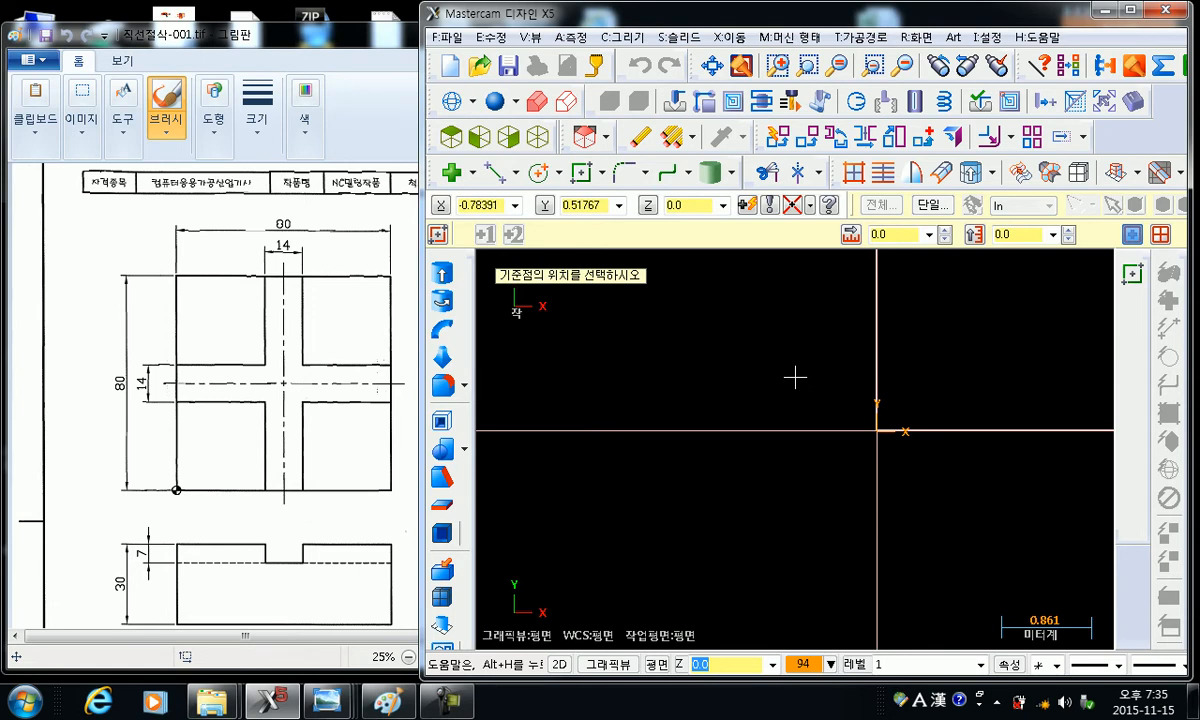
click(877, 430)
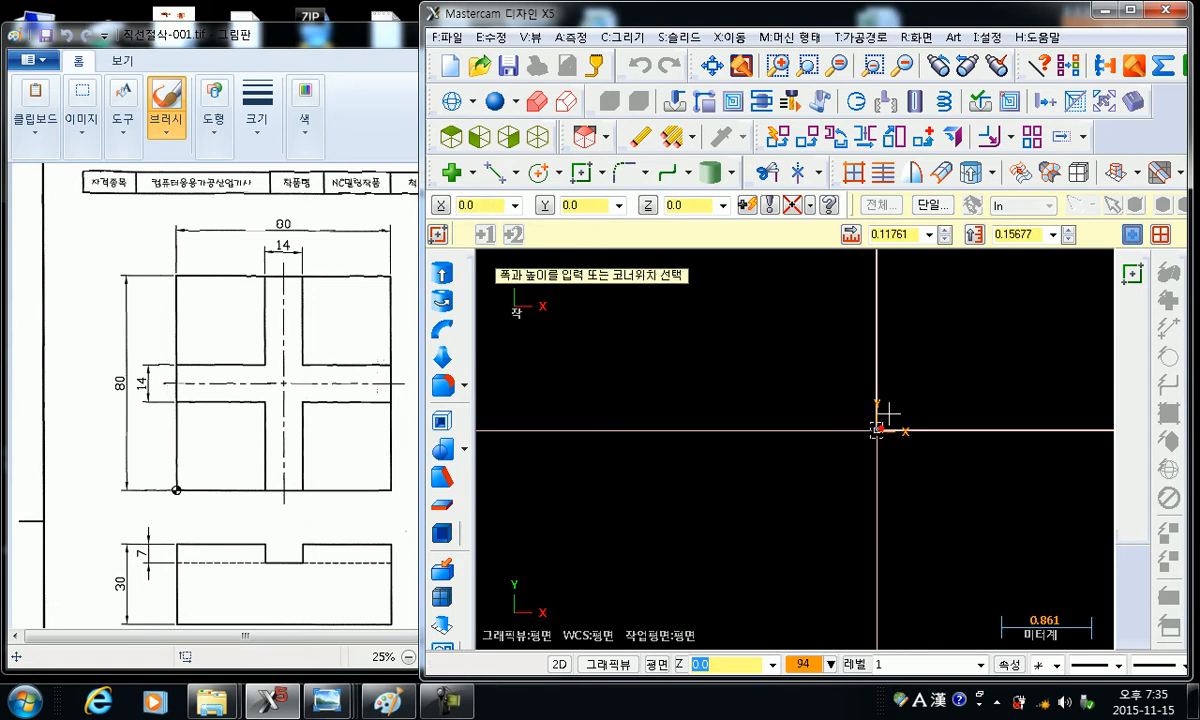
click(1010, 324)
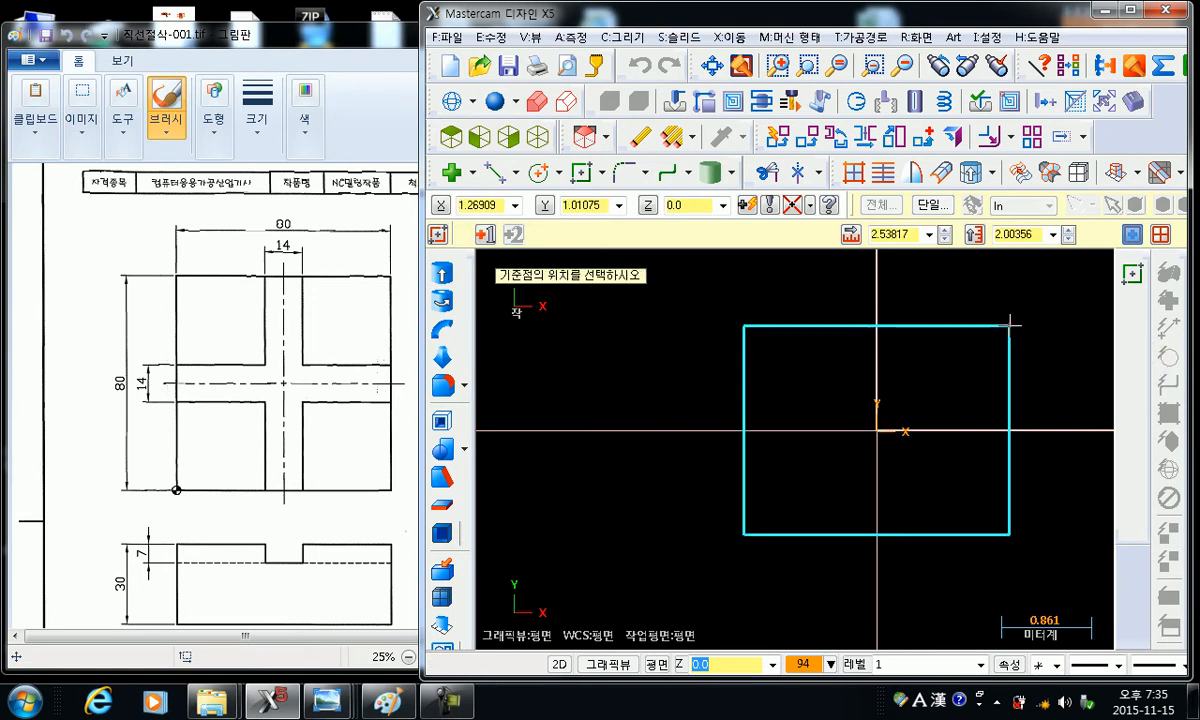
- Set the rectangle's width and height to 80 mm each and finalize it
click(897, 234)
text(8)
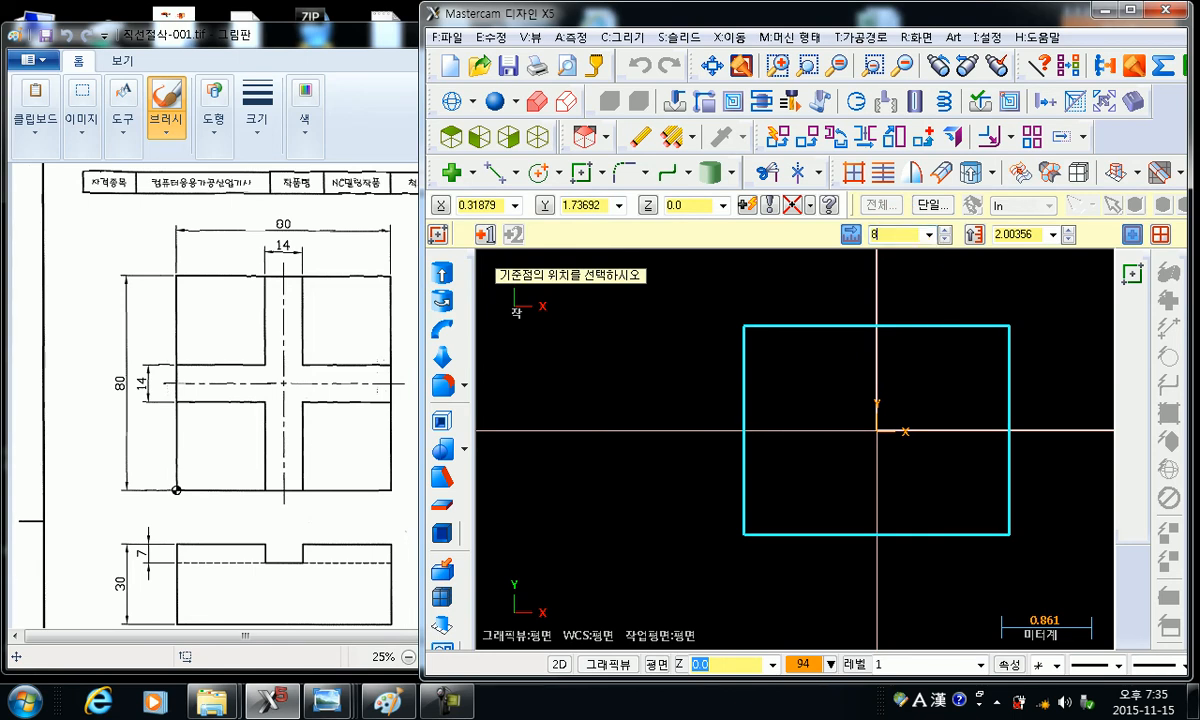
text(0)
key(Return)
click(1037, 237)
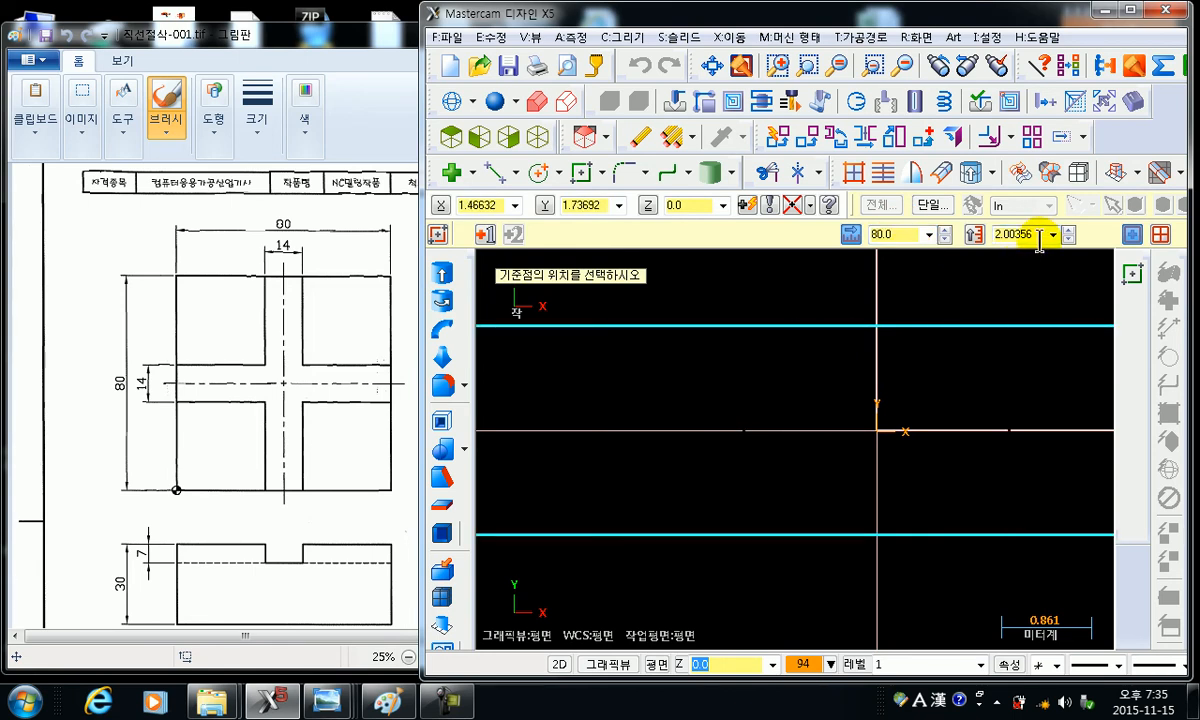
text(80.0)
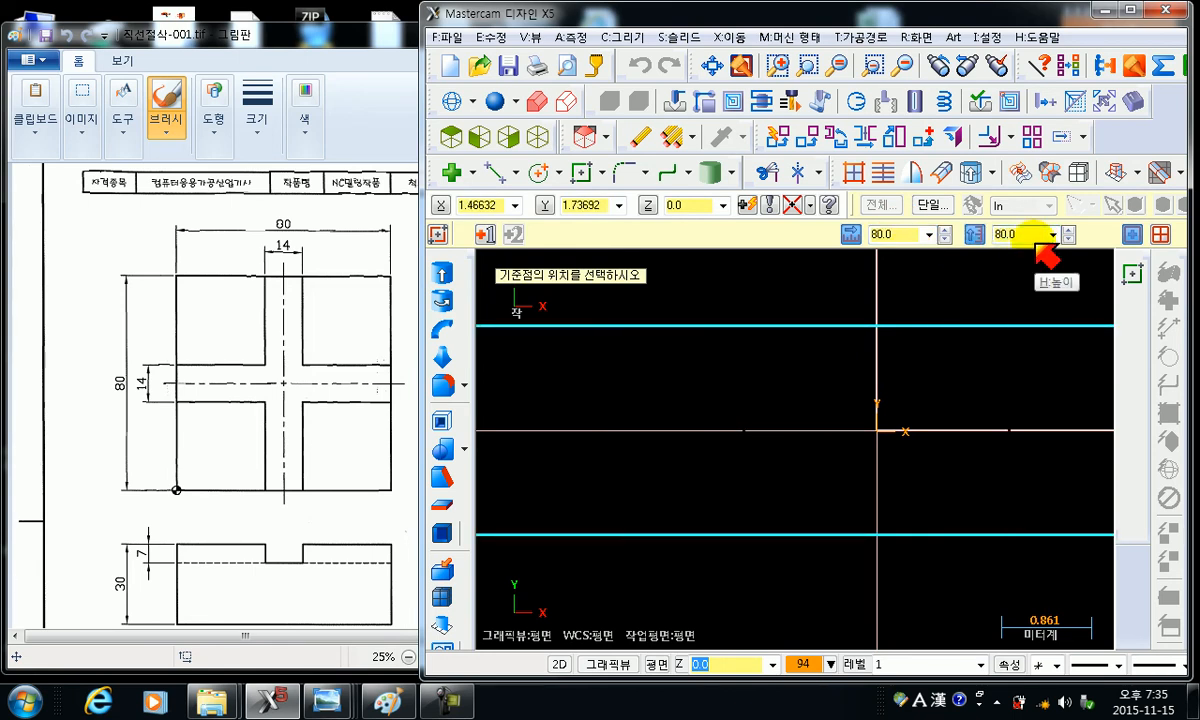
key(Return)
click(712, 66)
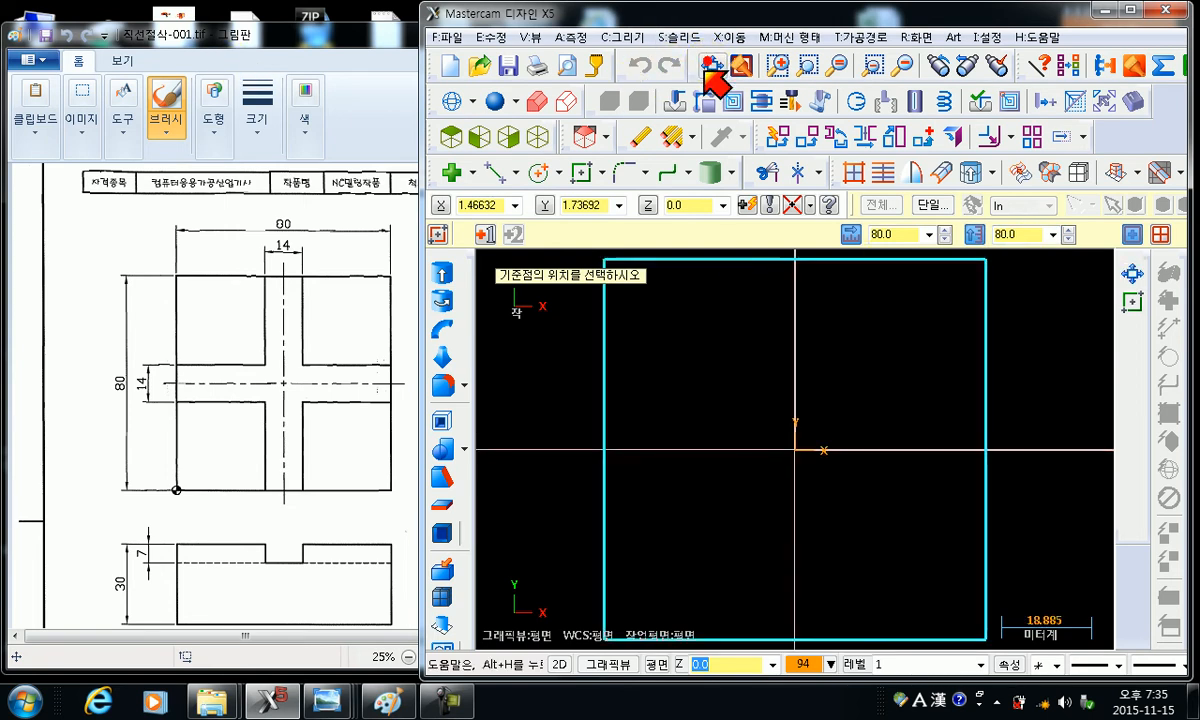
scroll(916, 437, down, 2)
middle_drag(882, 501, 893, 461)
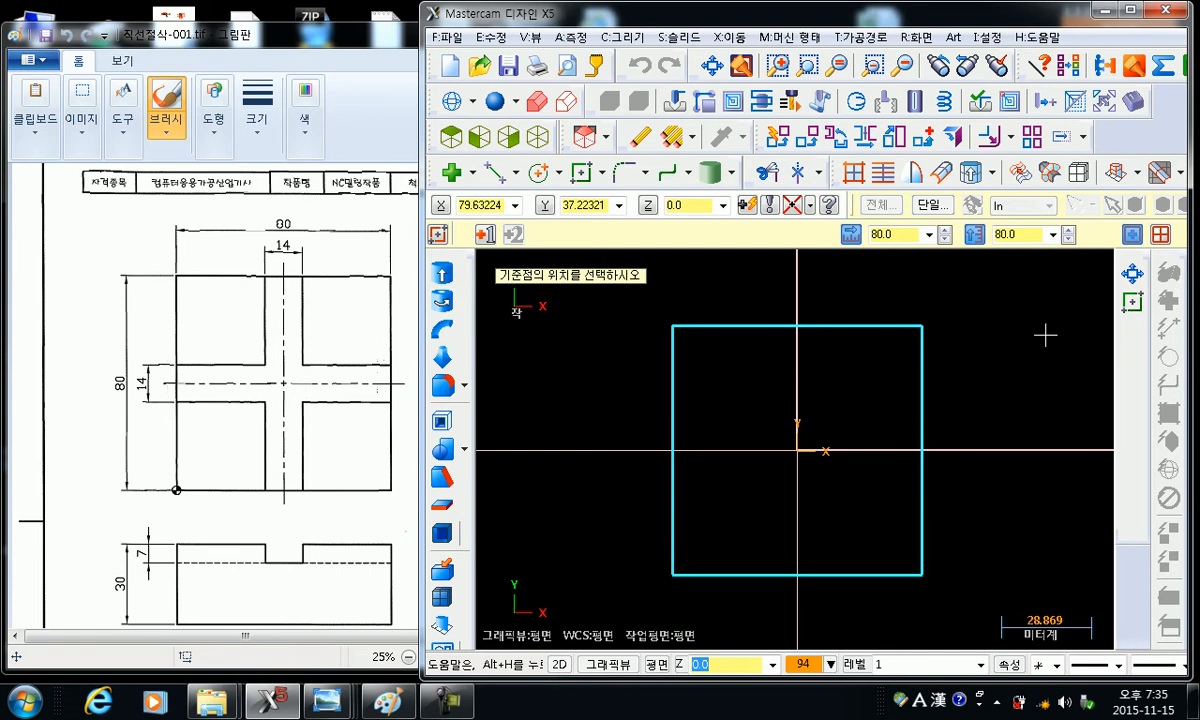
key(Return)
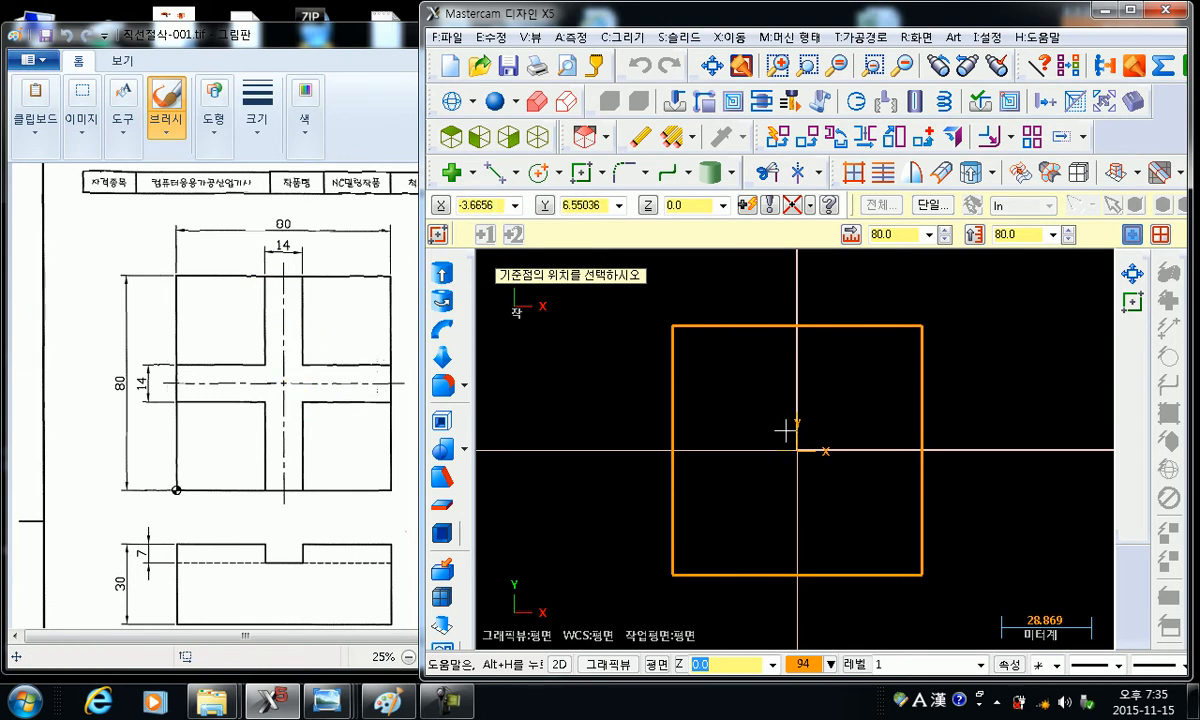
- Draw a horizontal and a vertical centerline between the square's opposite edge midpoints in the dash-dot line style
click(1116, 666)
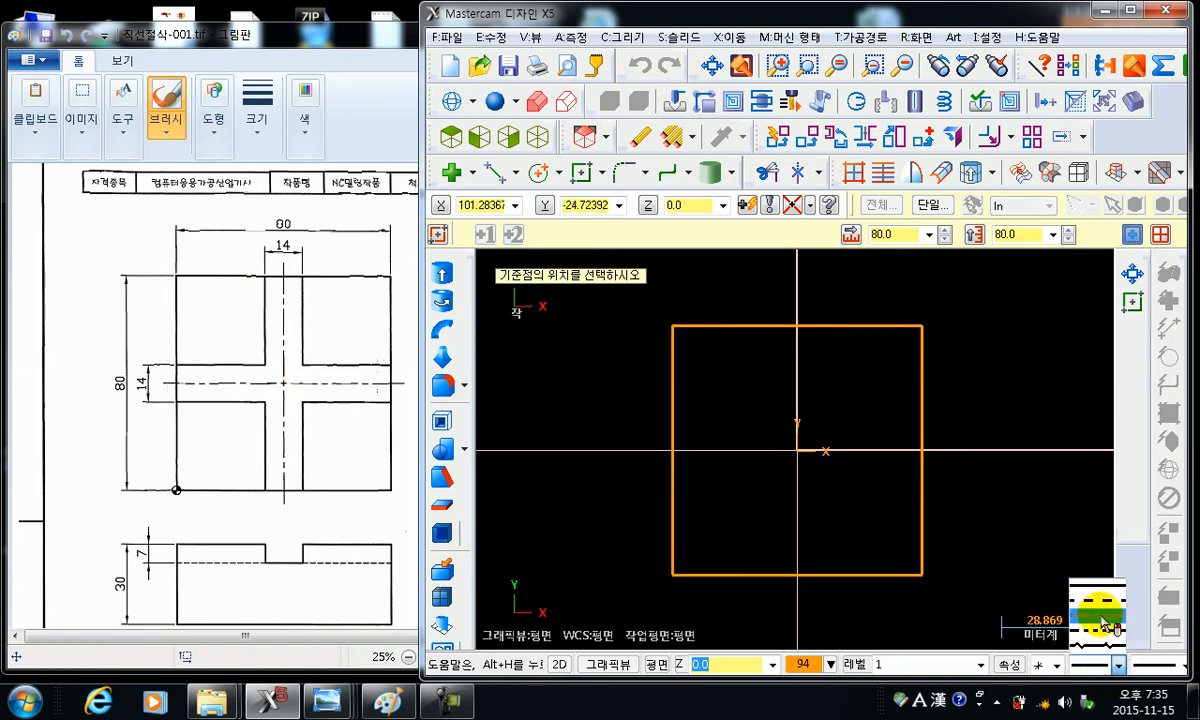
click(1106, 615)
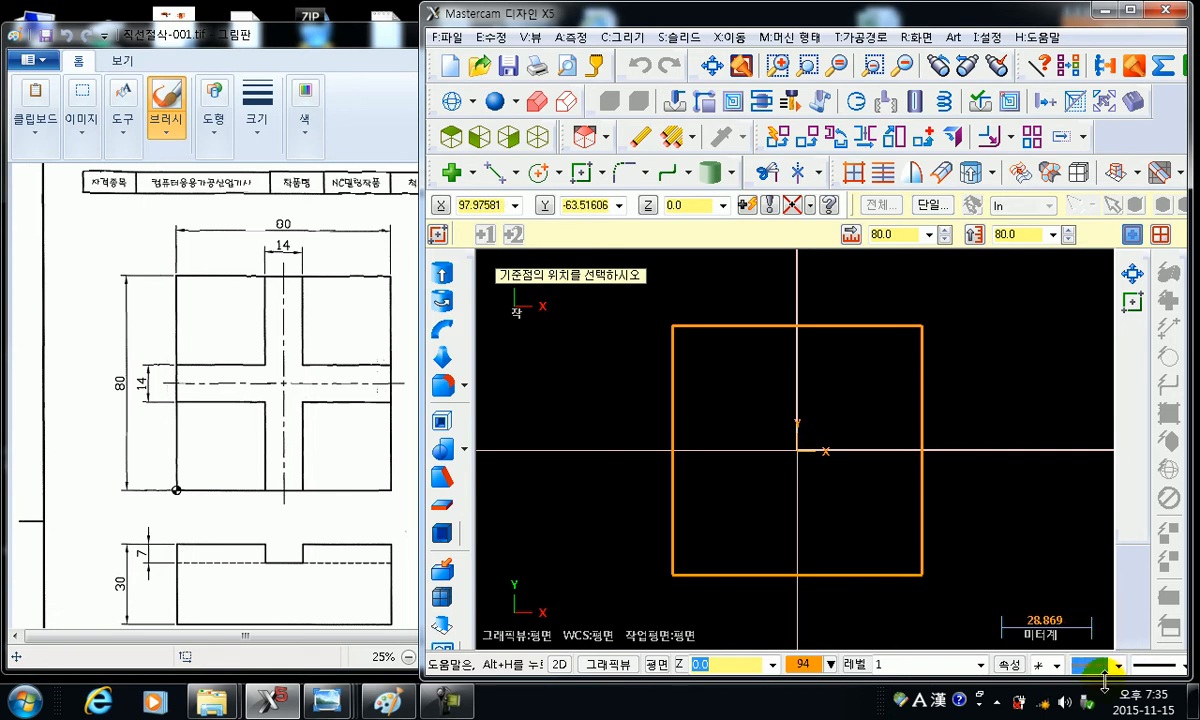
click(502, 176)
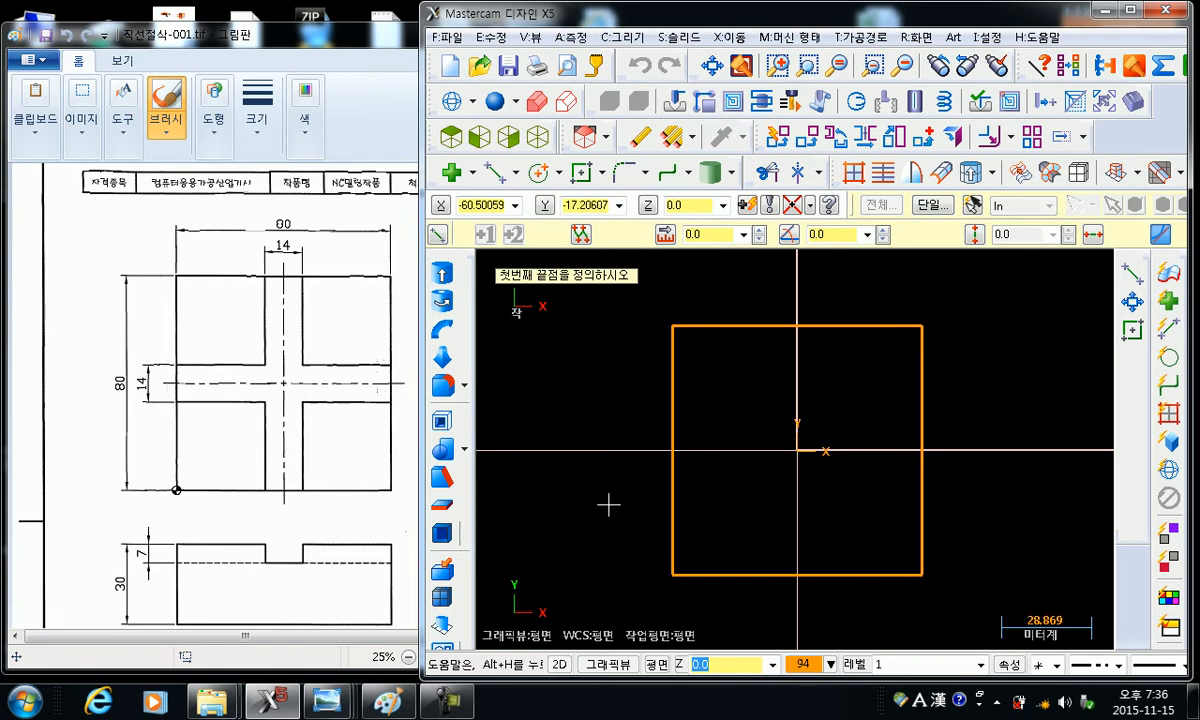
click(672, 451)
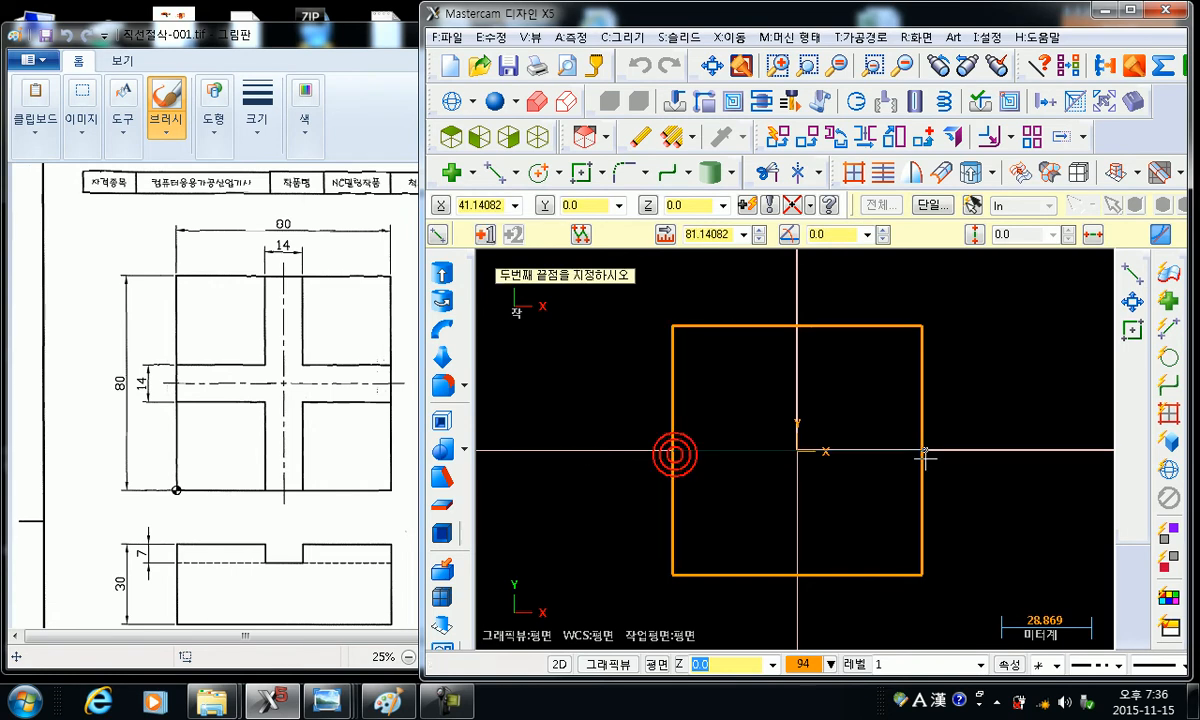
click(921, 451)
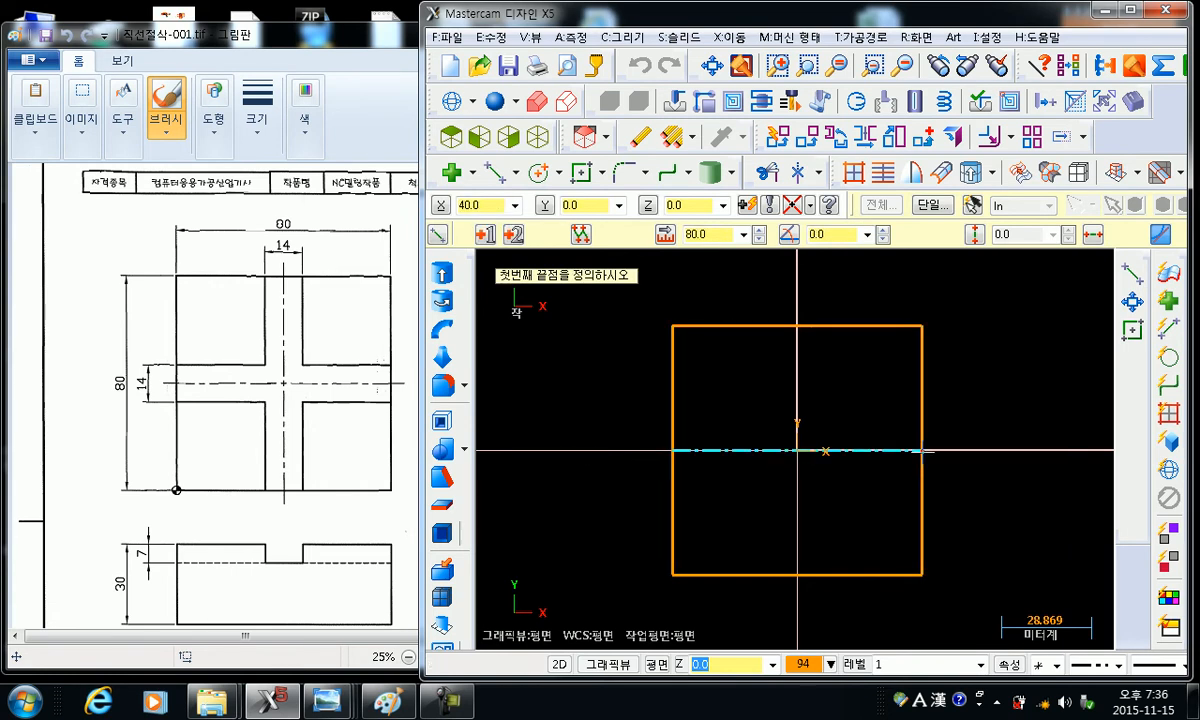
click(797, 326)
click(797, 575)
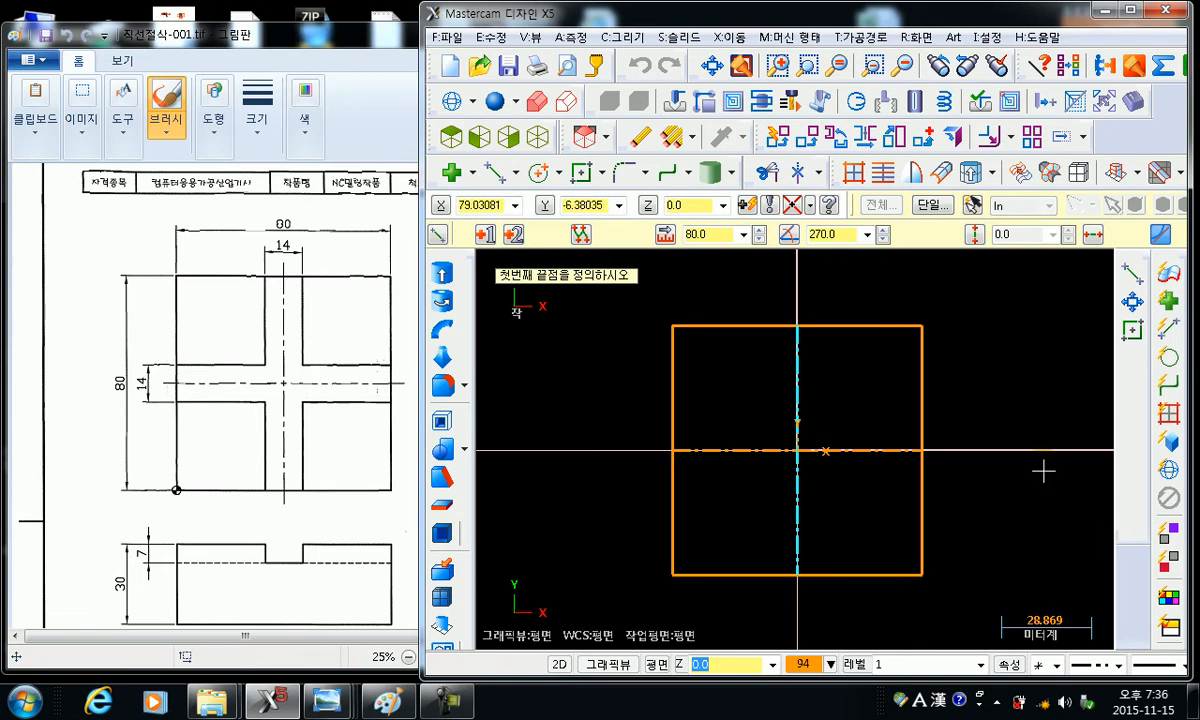
key(Escape)
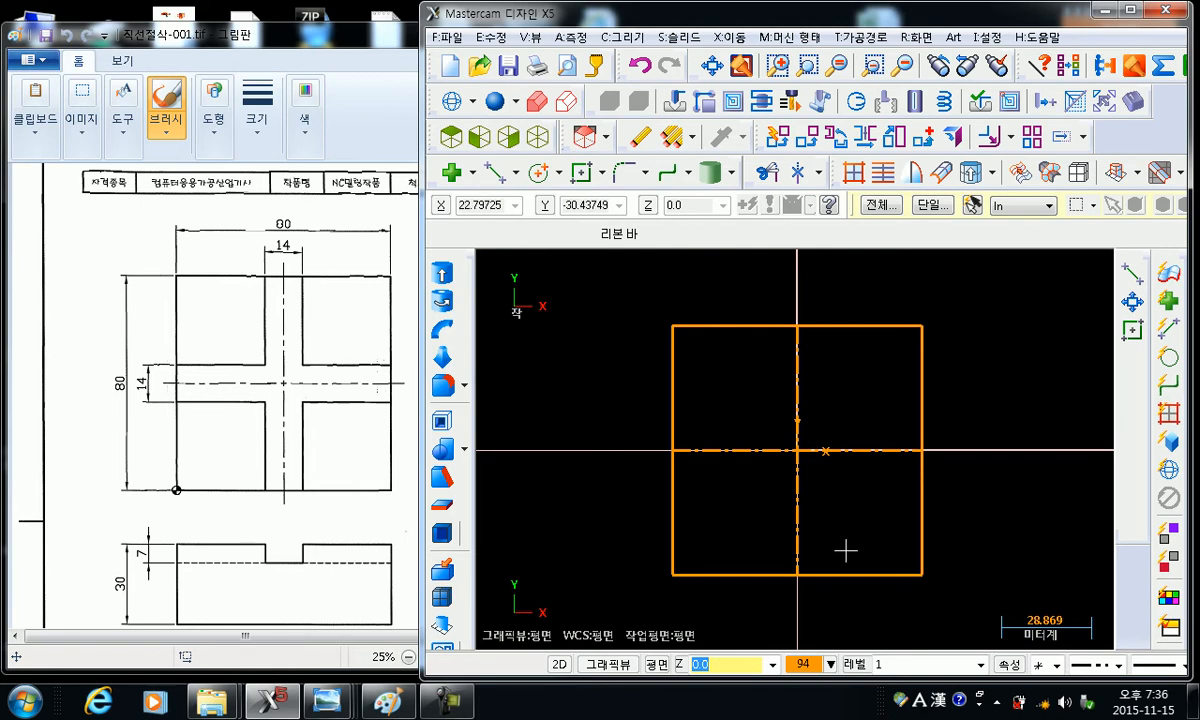
scroll(817, 474, up, 1)
middle_drag(826, 471, 844, 459)
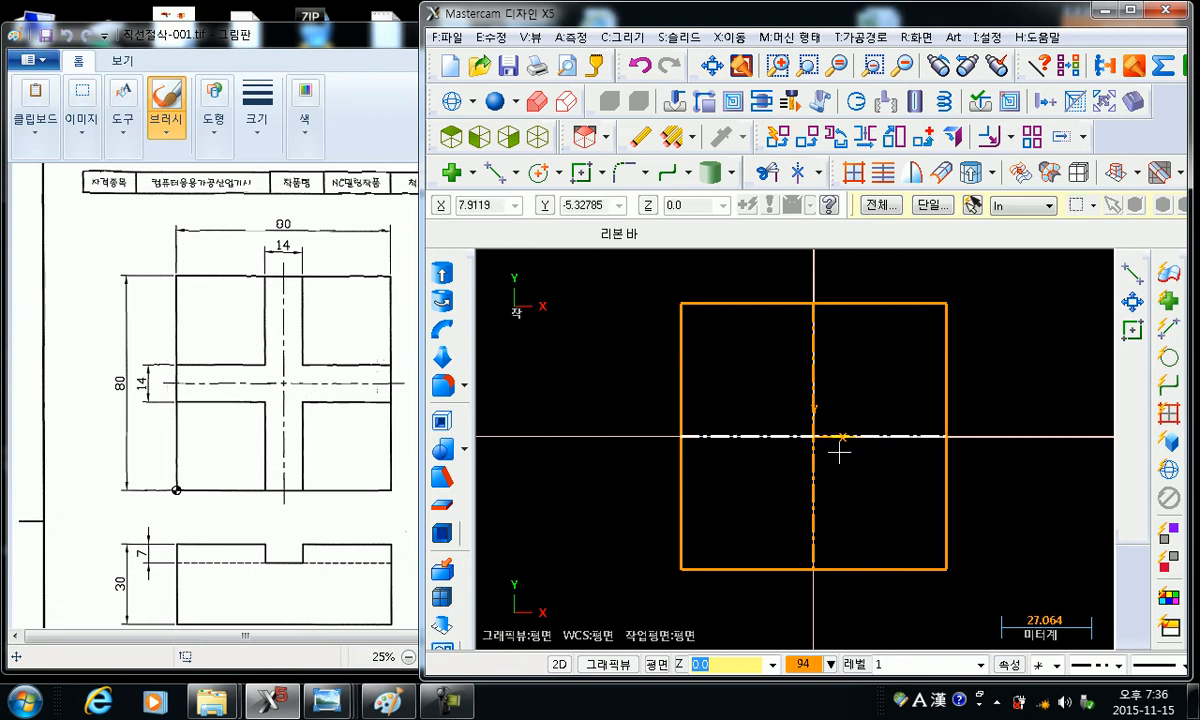
click(806, 666)
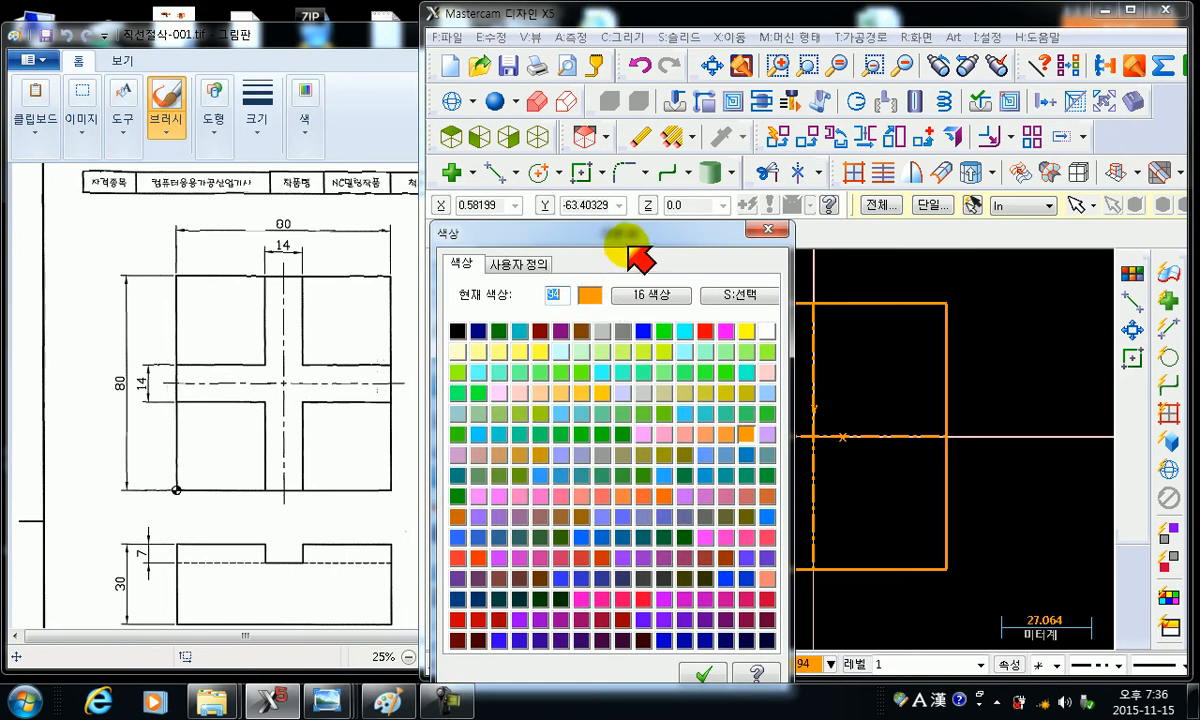
click(664, 331)
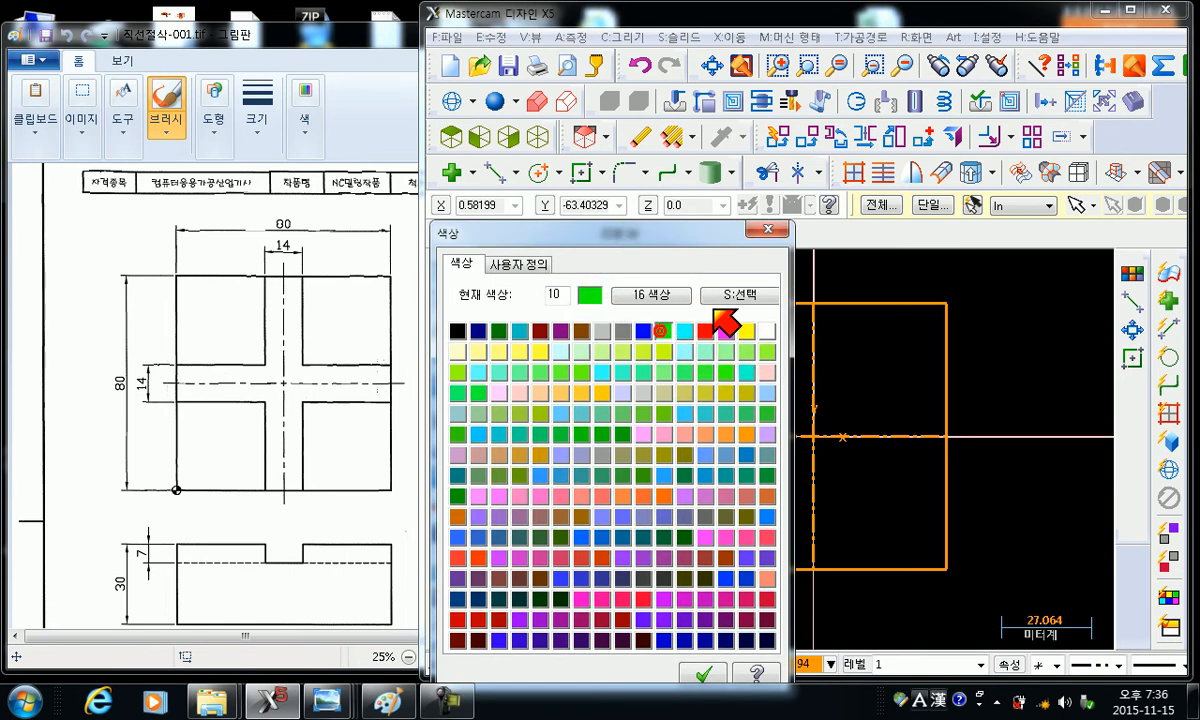
click(768, 229)
- With the drawing color set to green (10), create parallel lines offset 7 mm on both sides of the horizontal centerline
click(806, 664)
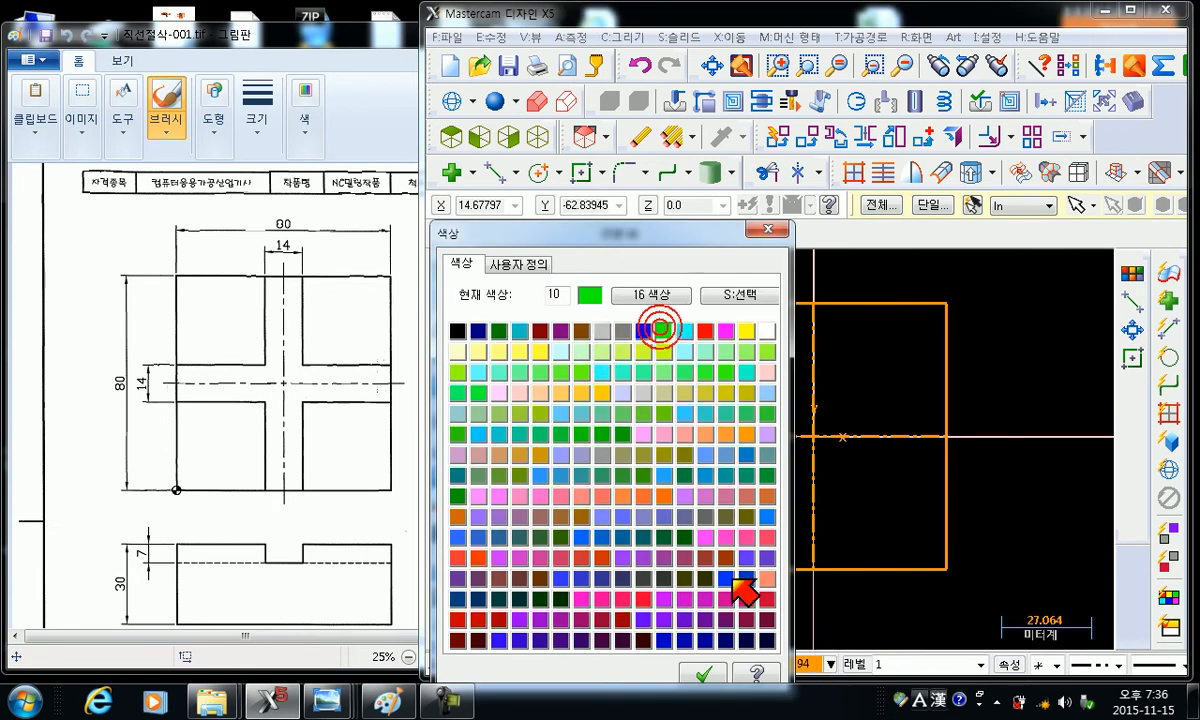
click(704, 674)
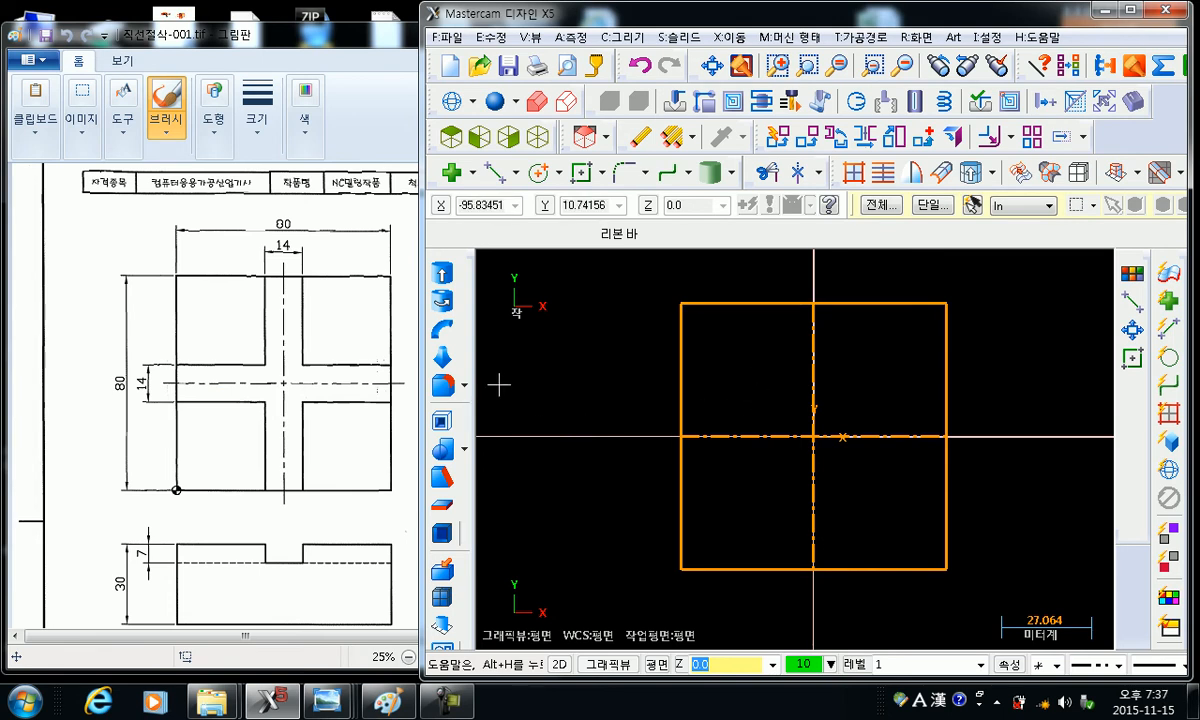
click(515, 172)
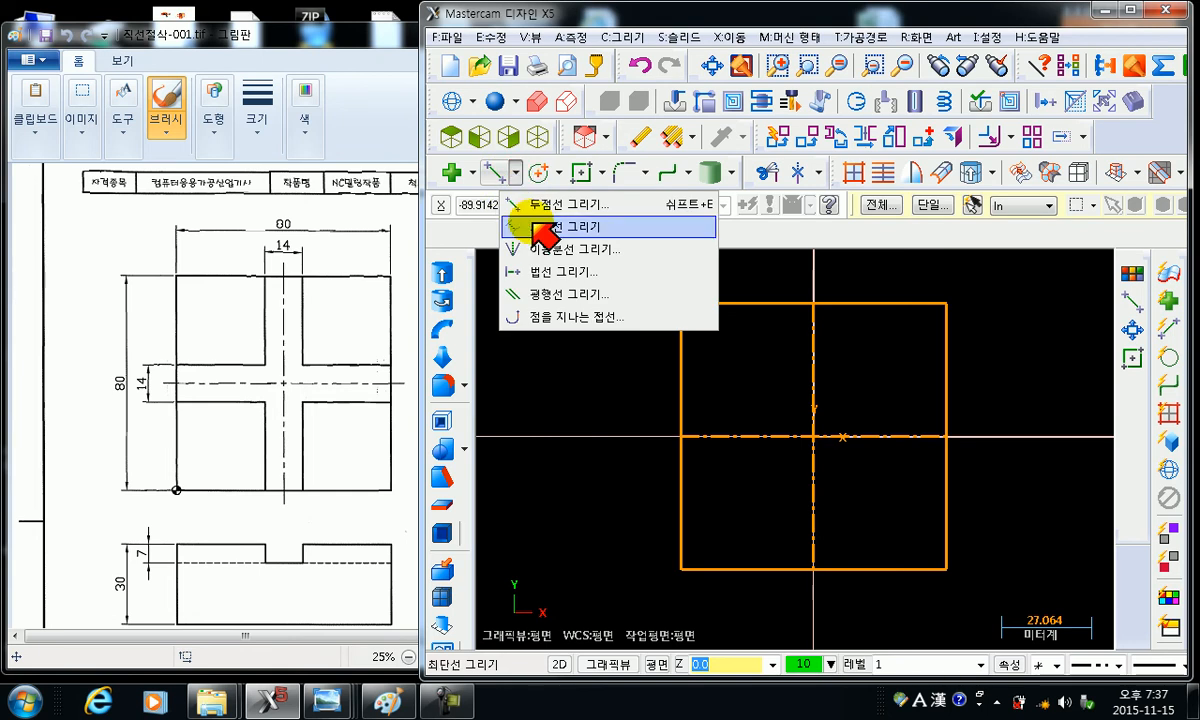
click(567, 294)
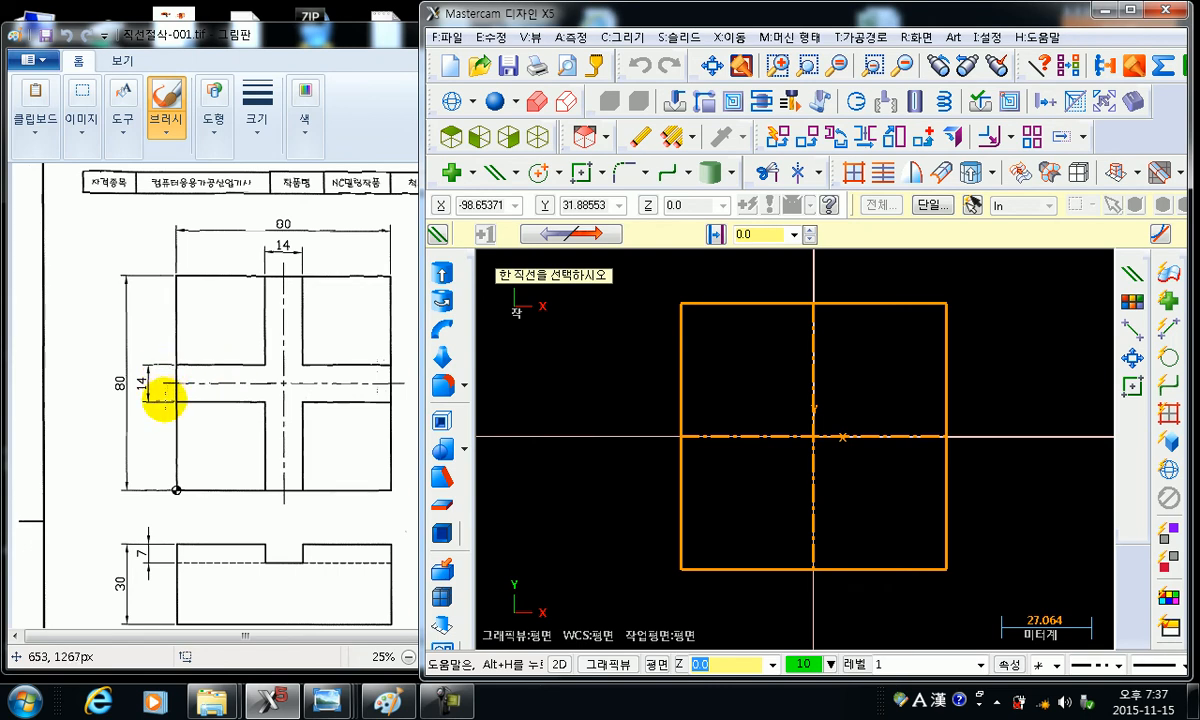
click(768, 236)
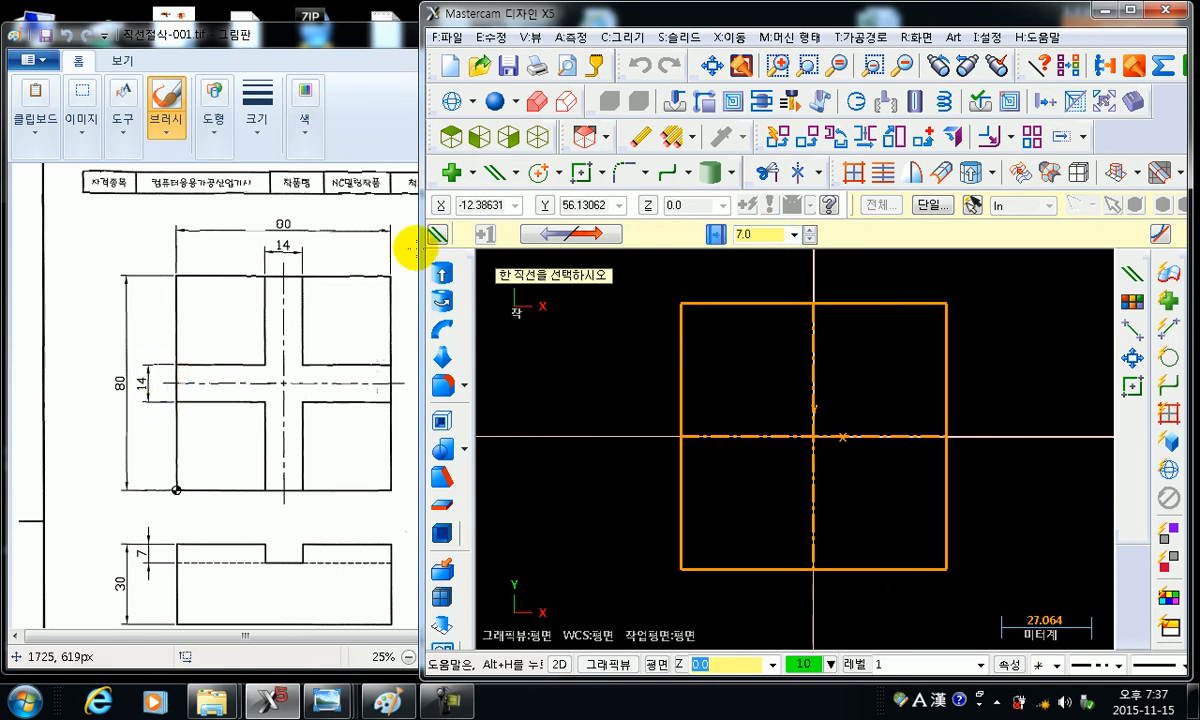
click(730, 437)
click(731, 404)
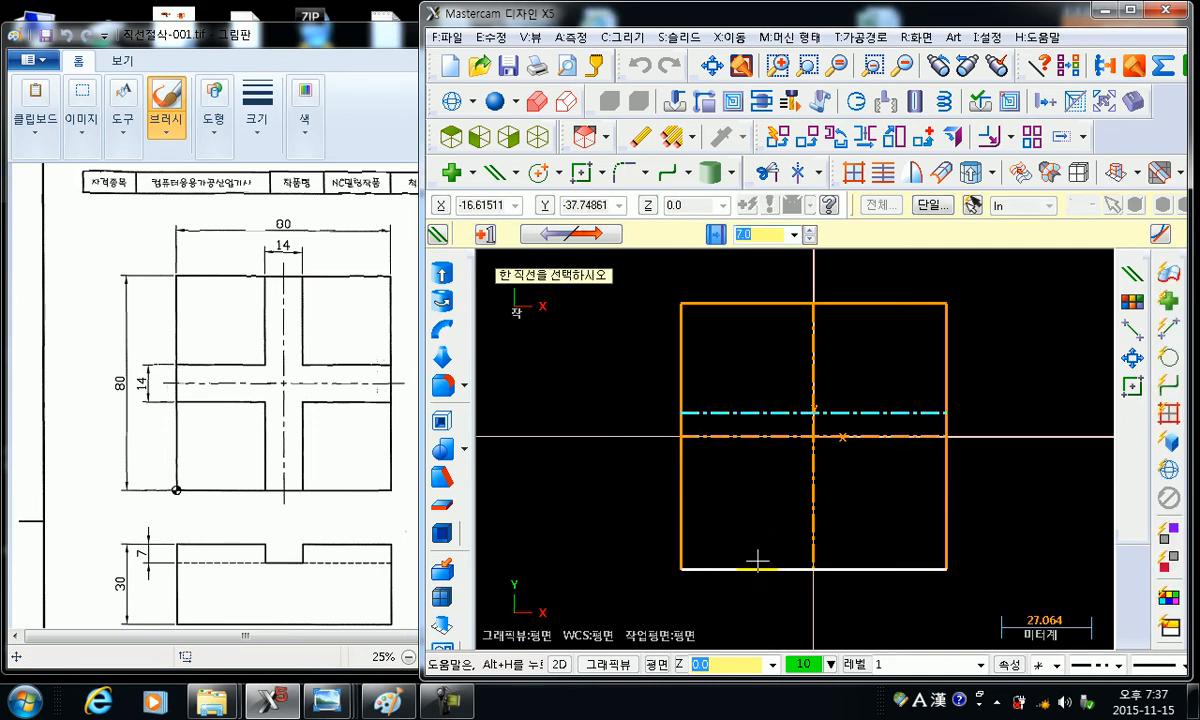
click(590, 236)
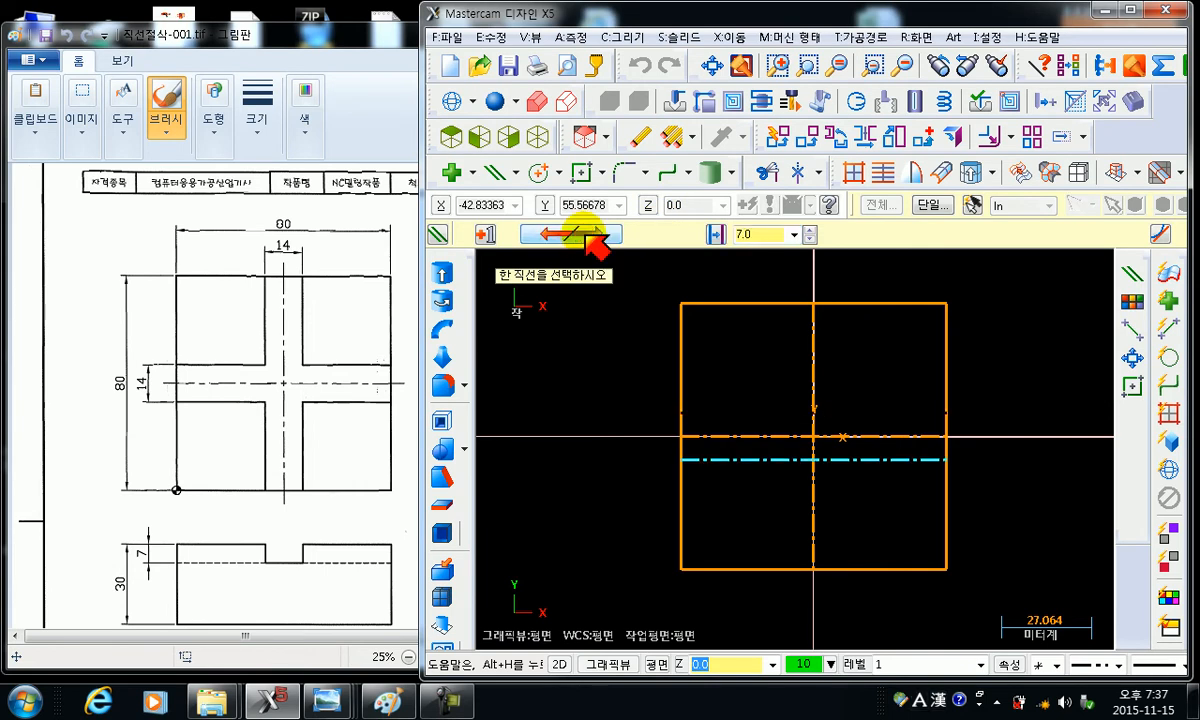
click(590, 236)
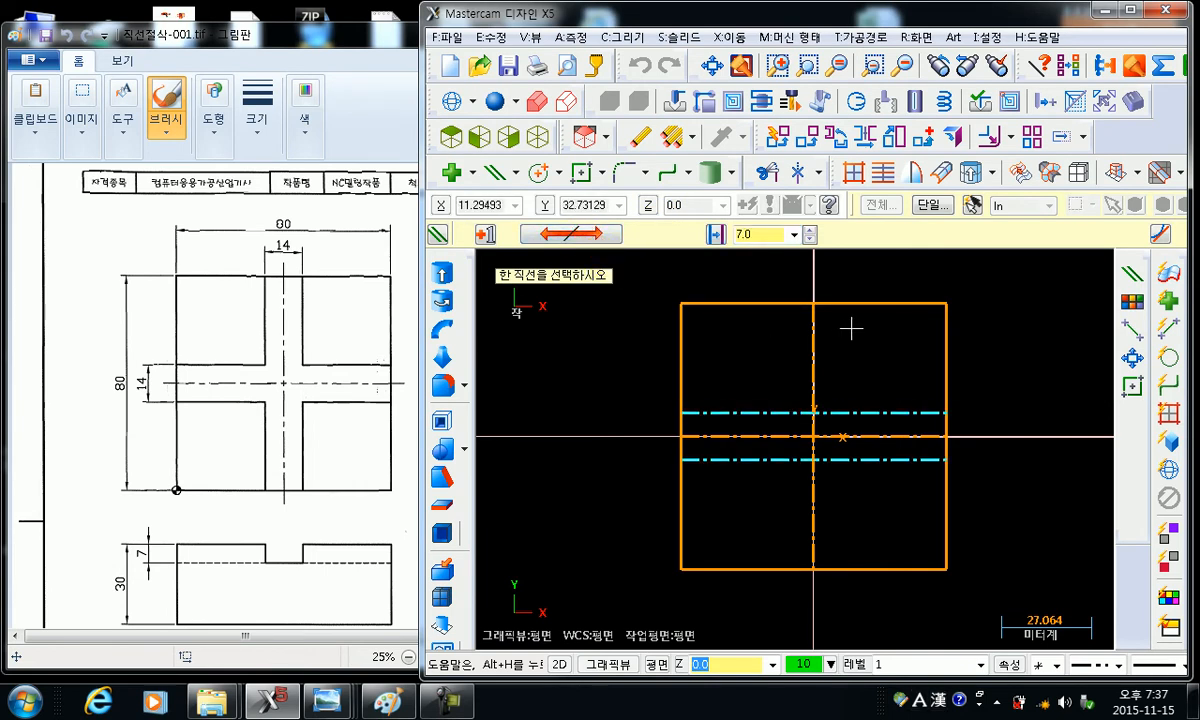
- Create parallel lines offset 7 mm on both sides of the vertical centerline
click(816, 362)
click(865, 381)
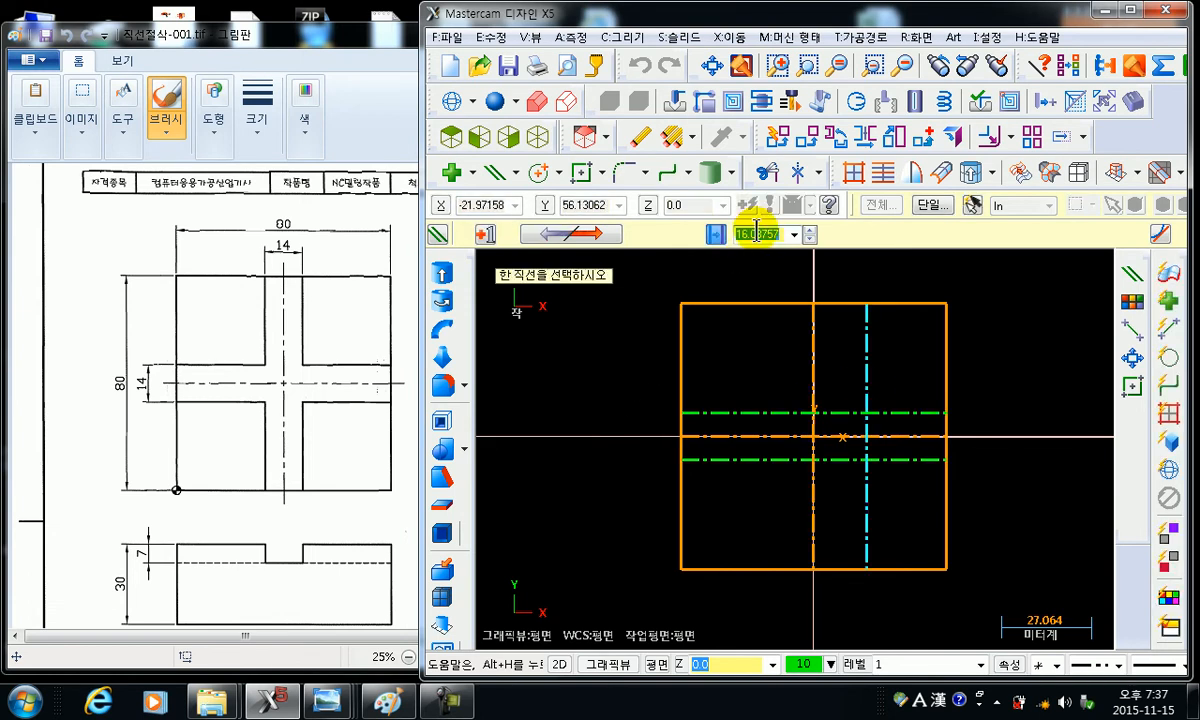
text(7)
click(585, 236)
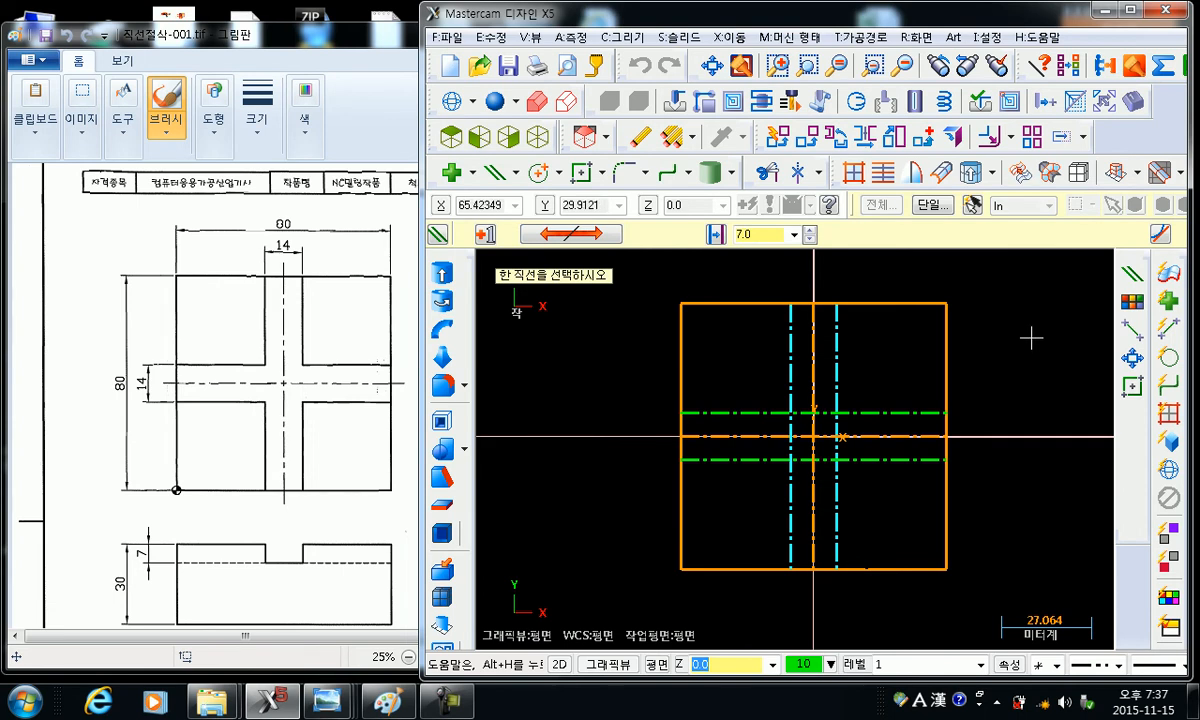
key(Escape)
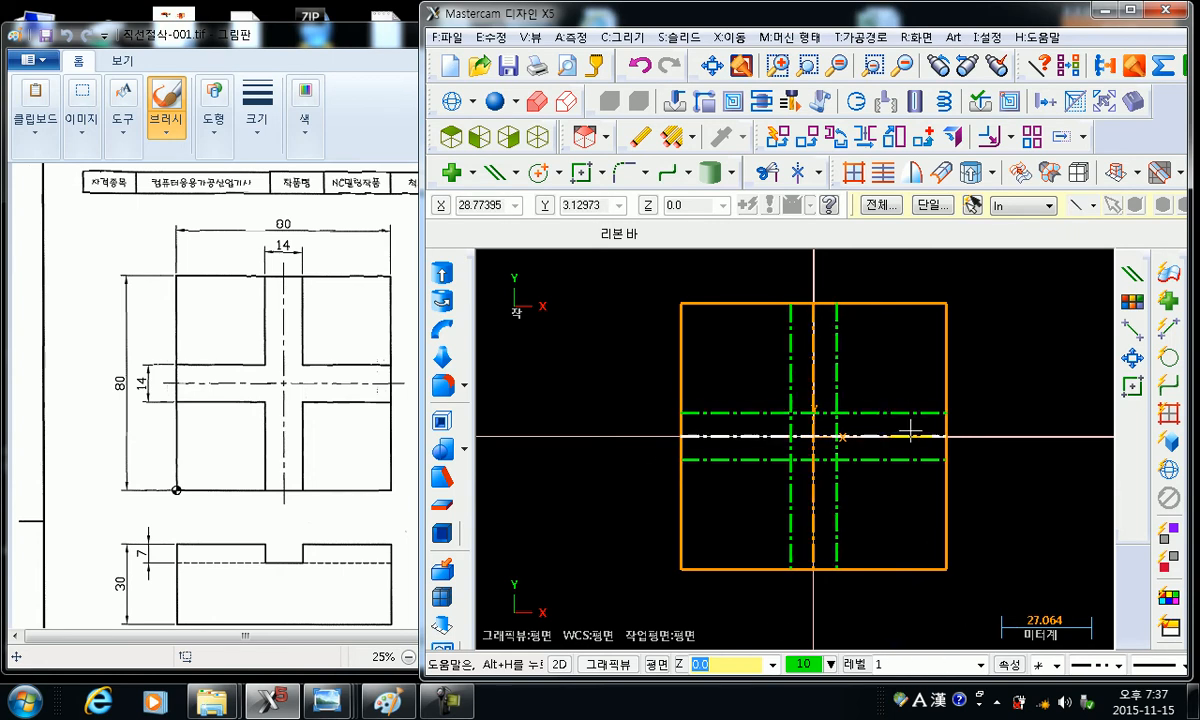
right_click(803, 664)
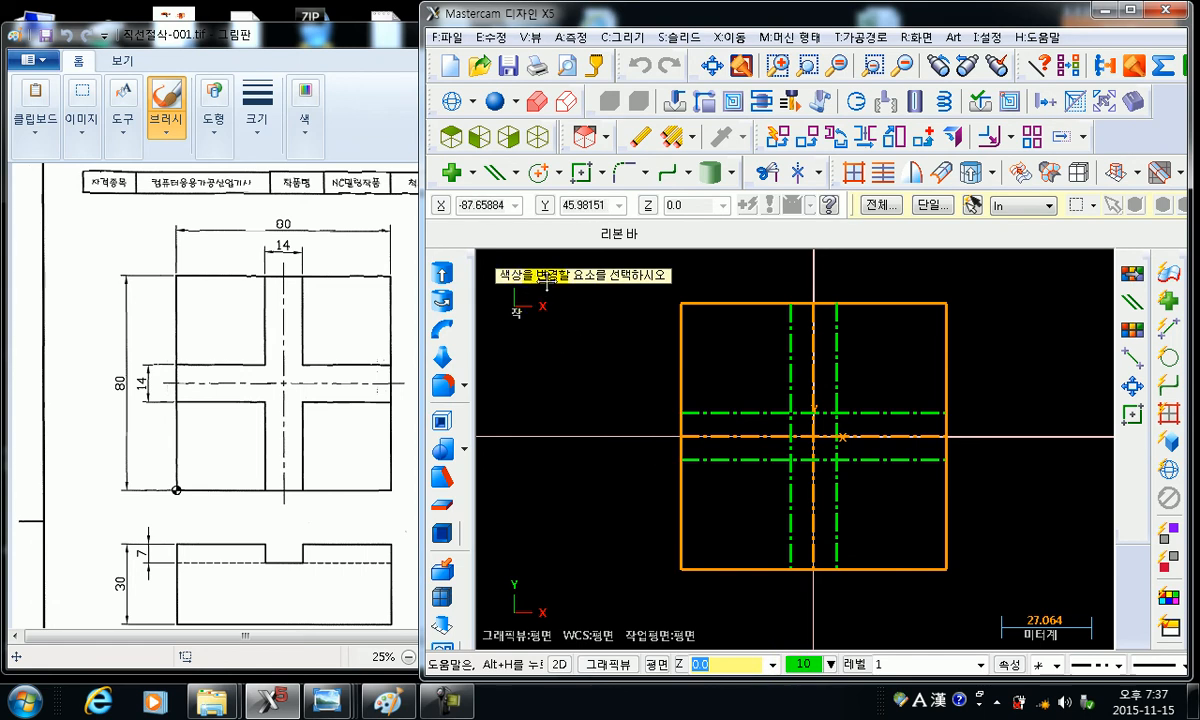
click(683, 550)
key(Return)
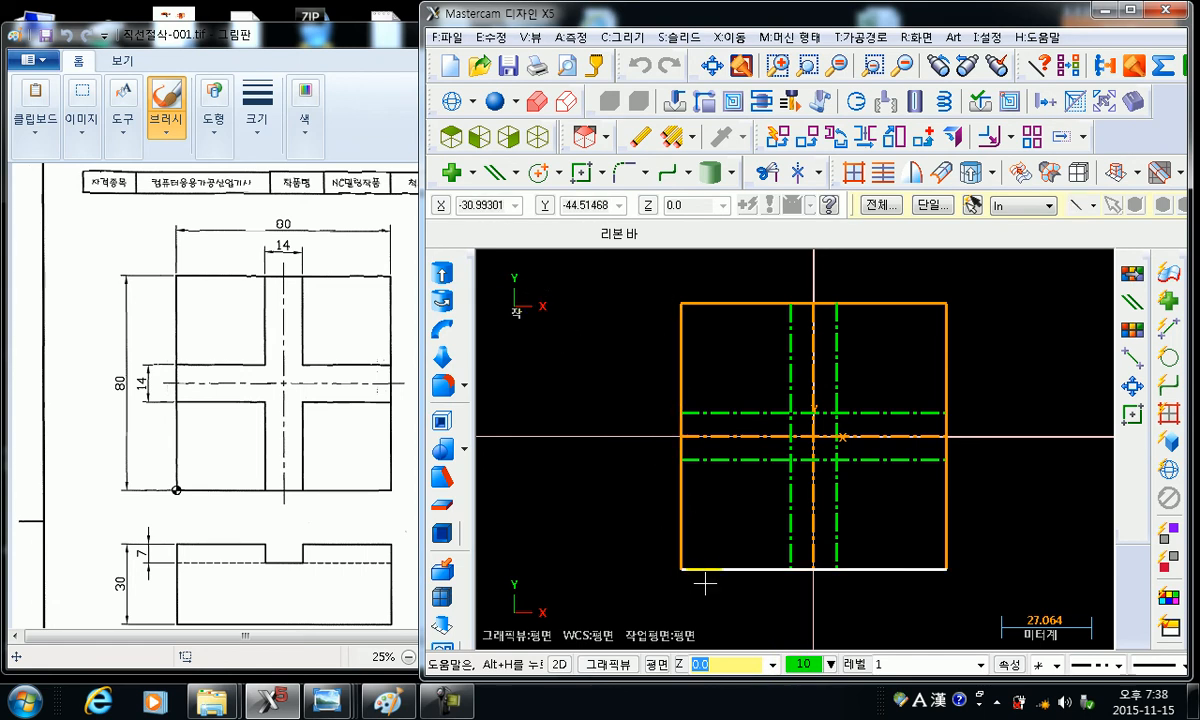
- Change the color of the horizontal and vertical centerlines to red
click(800, 664)
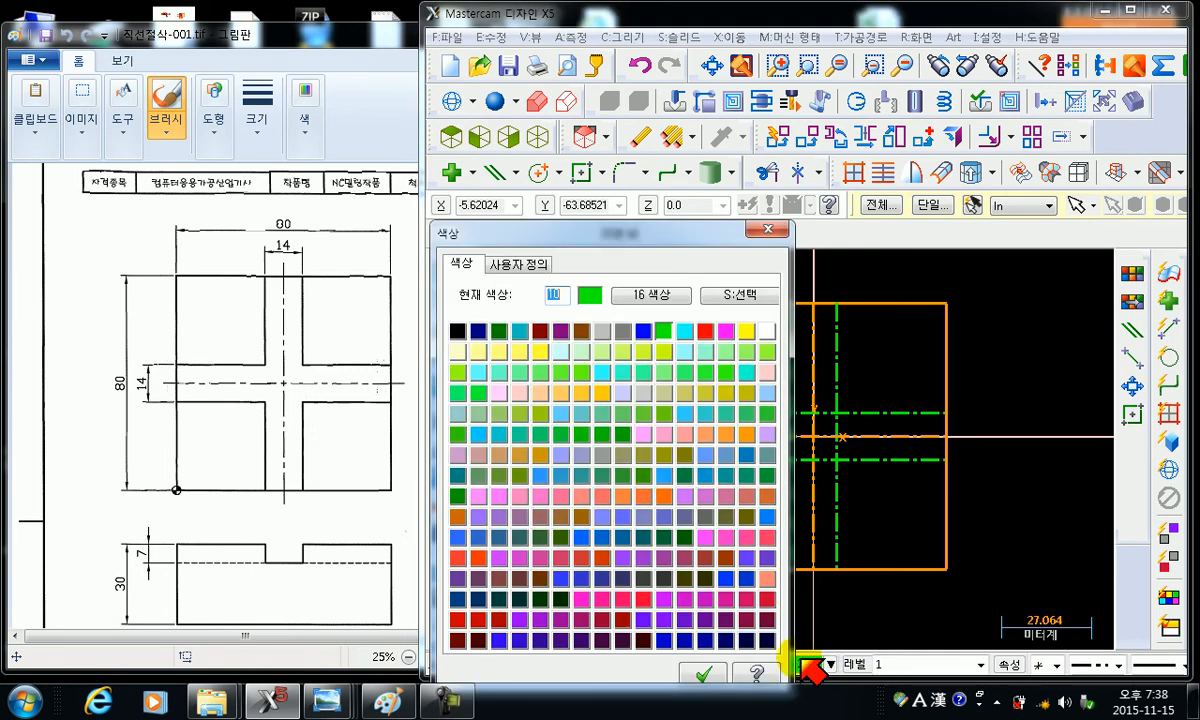
click(768, 230)
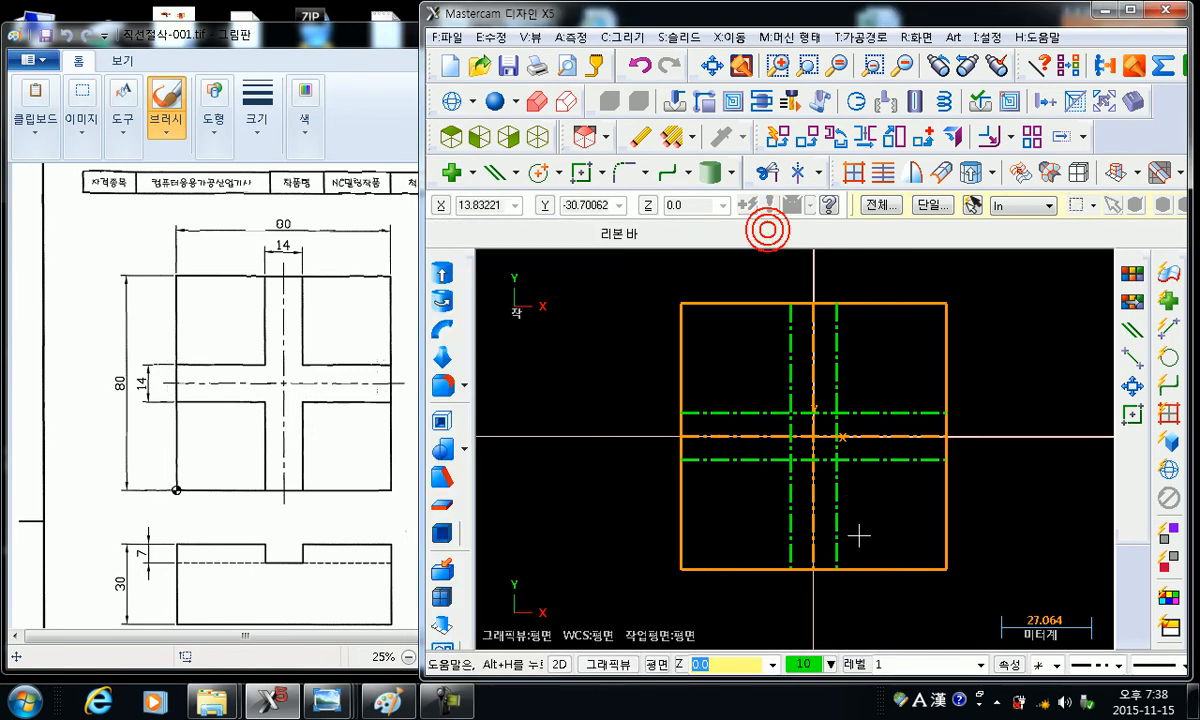
right_click(804, 666)
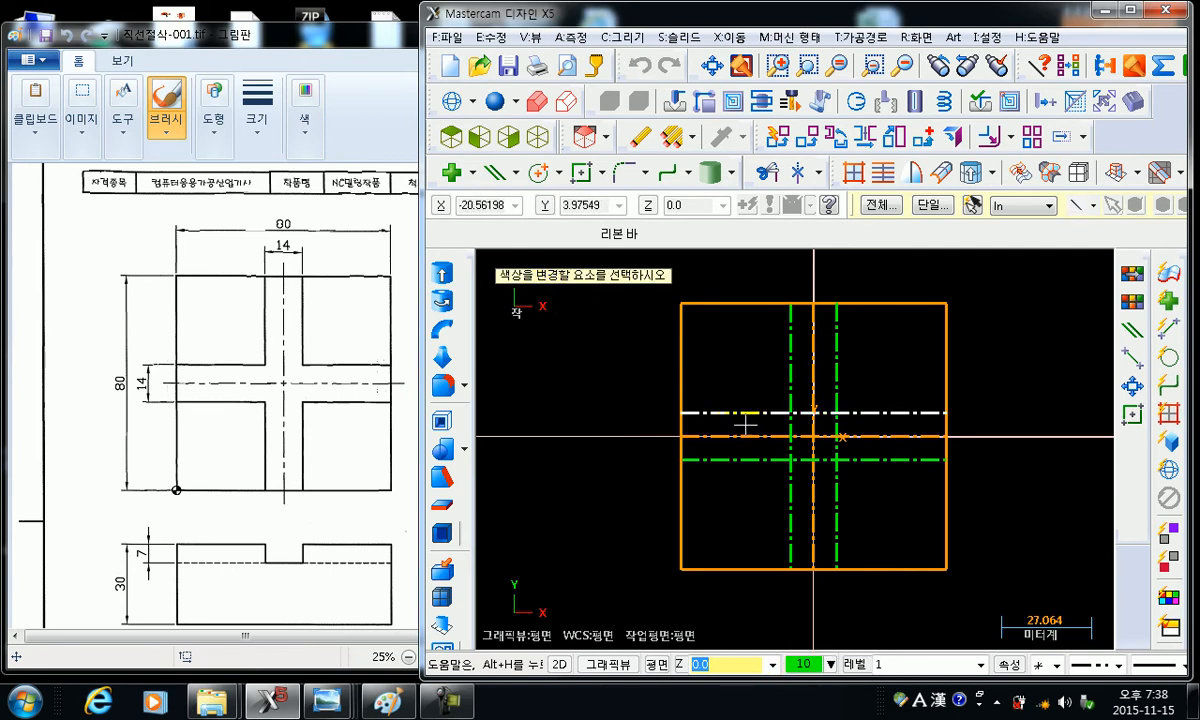
click(705, 436)
click(809, 369)
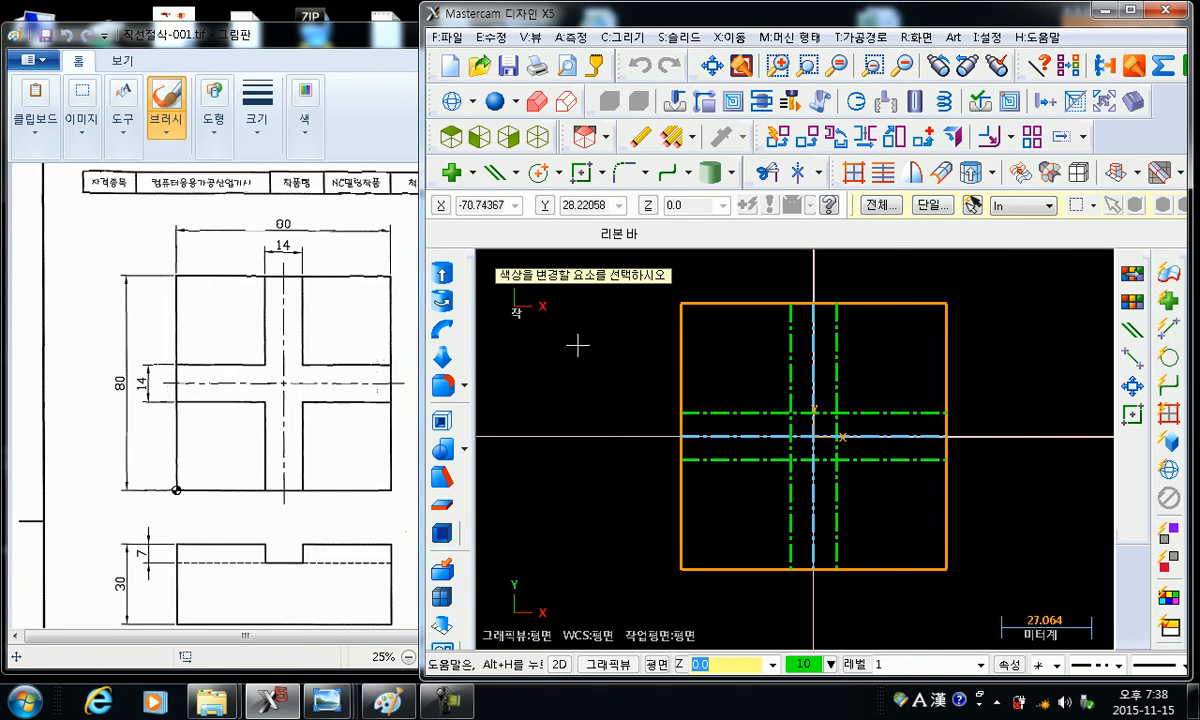
key(Return)
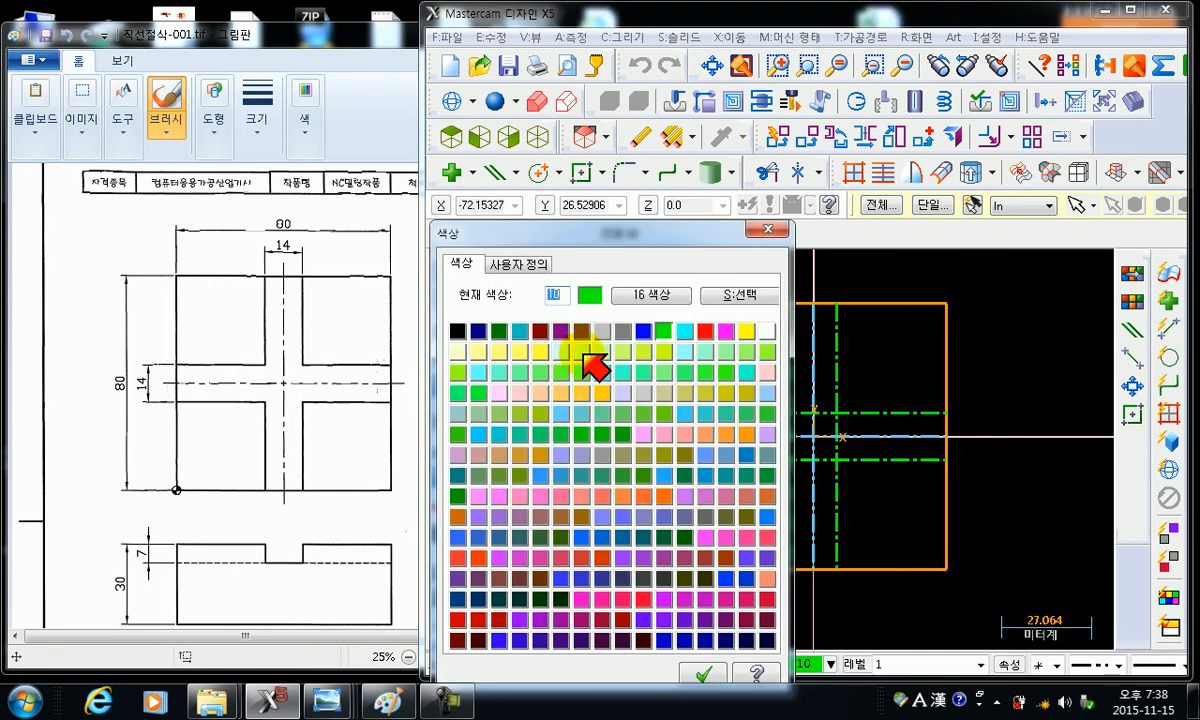
click(705, 331)
click(704, 672)
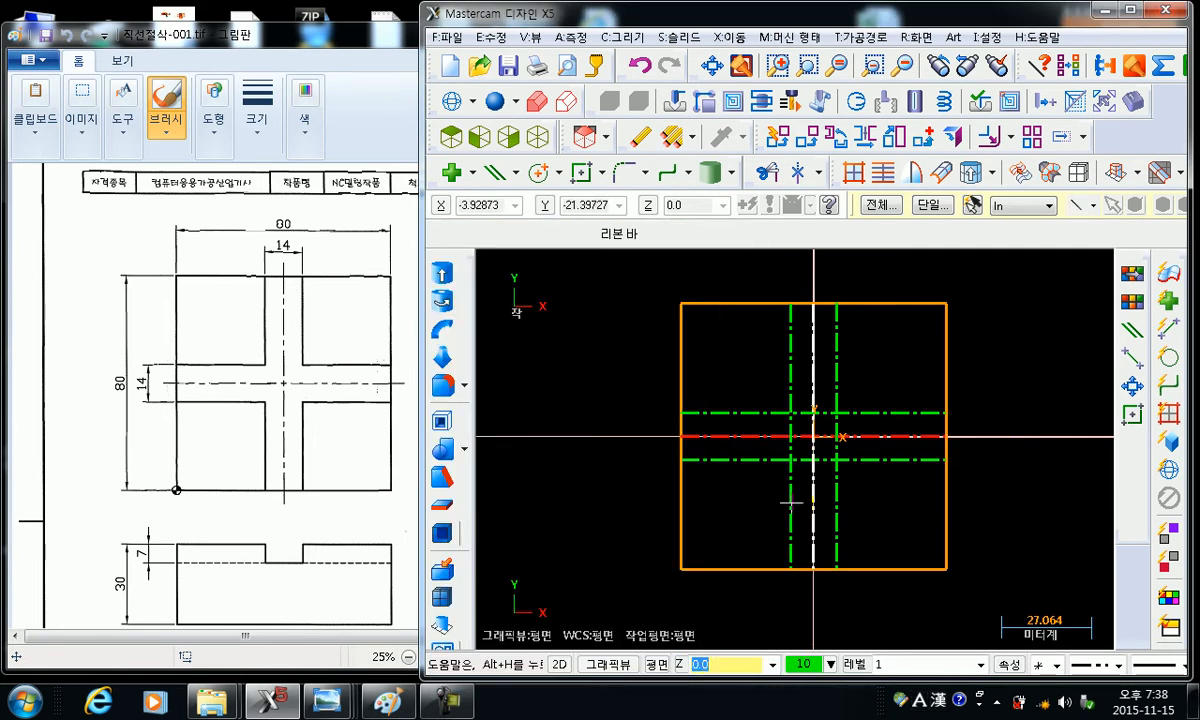
click(789, 381)
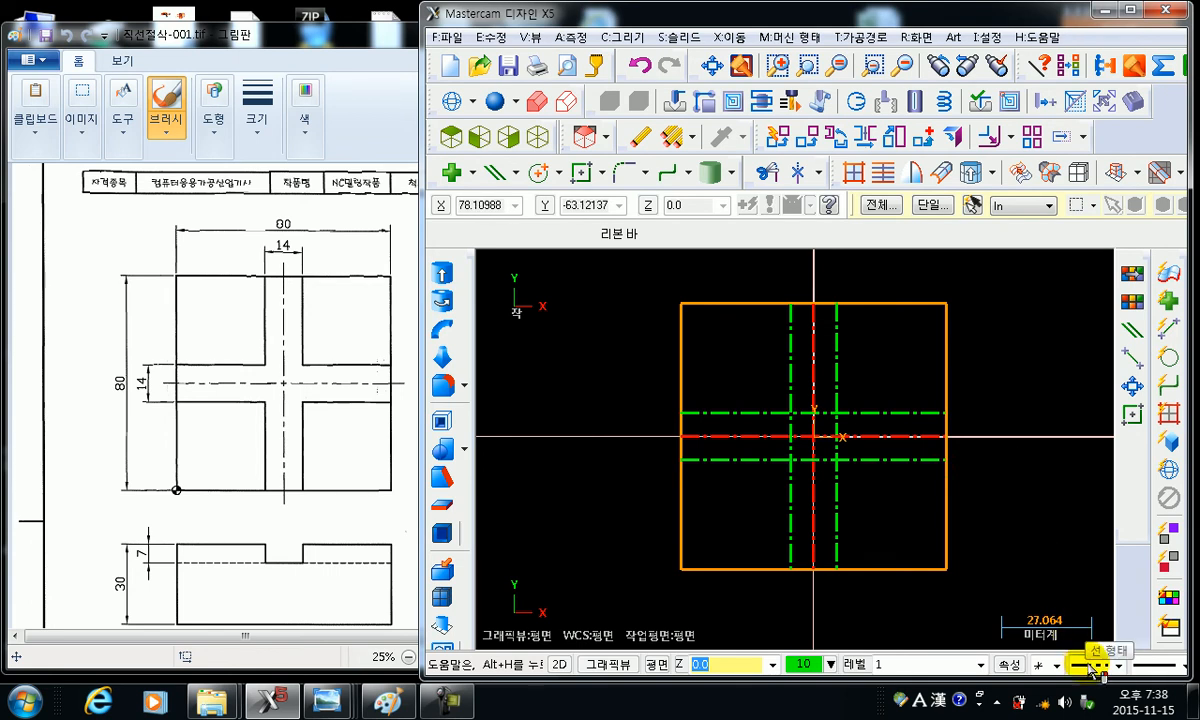
- Change the line style of the four green slot lines to solid
click(1093, 667)
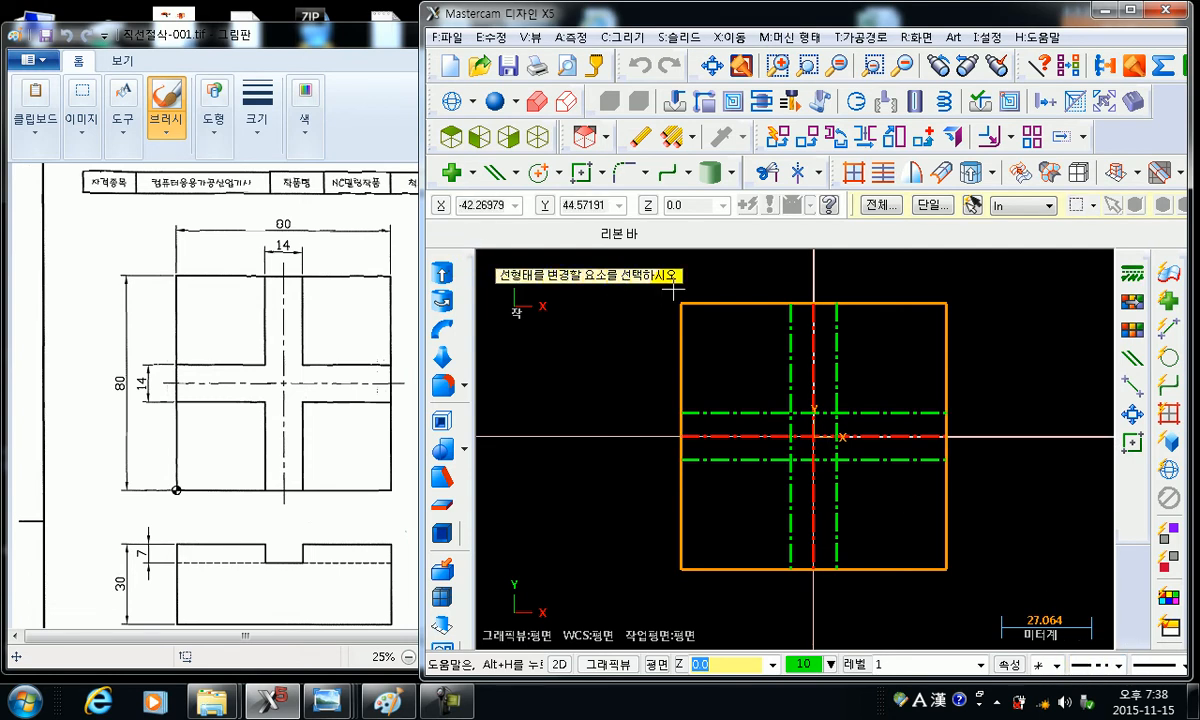
click(837, 364)
click(789, 364)
click(759, 421)
click(763, 460)
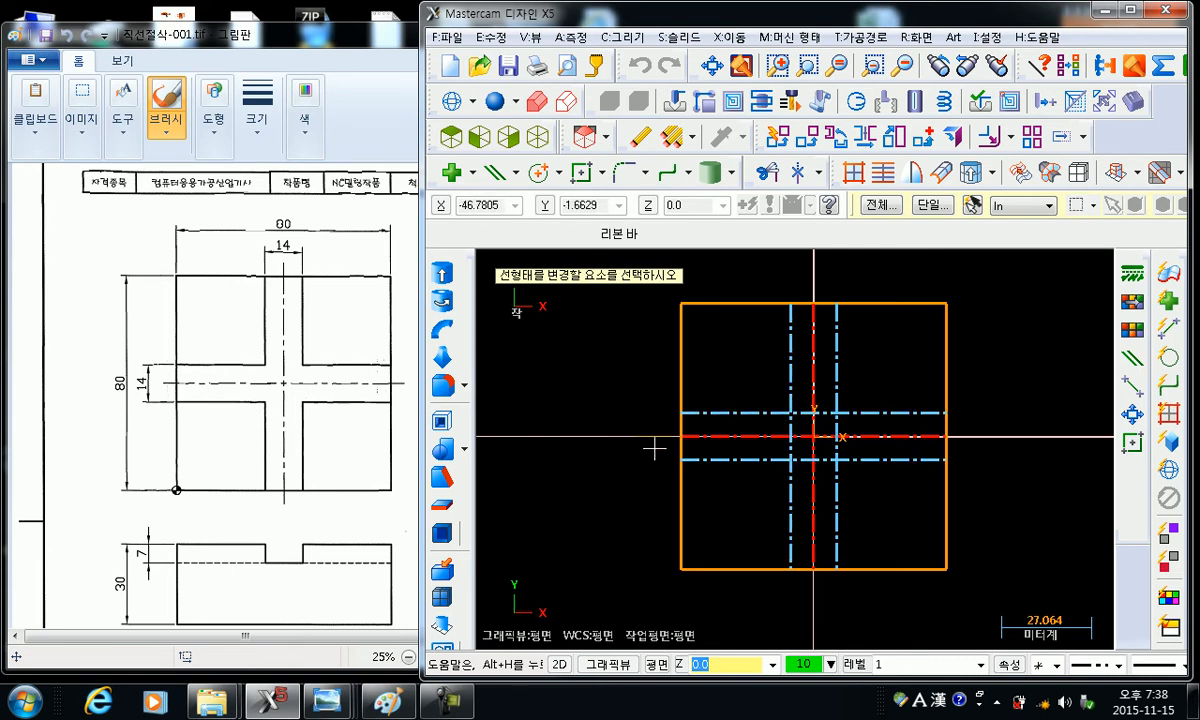
double_click(630, 380)
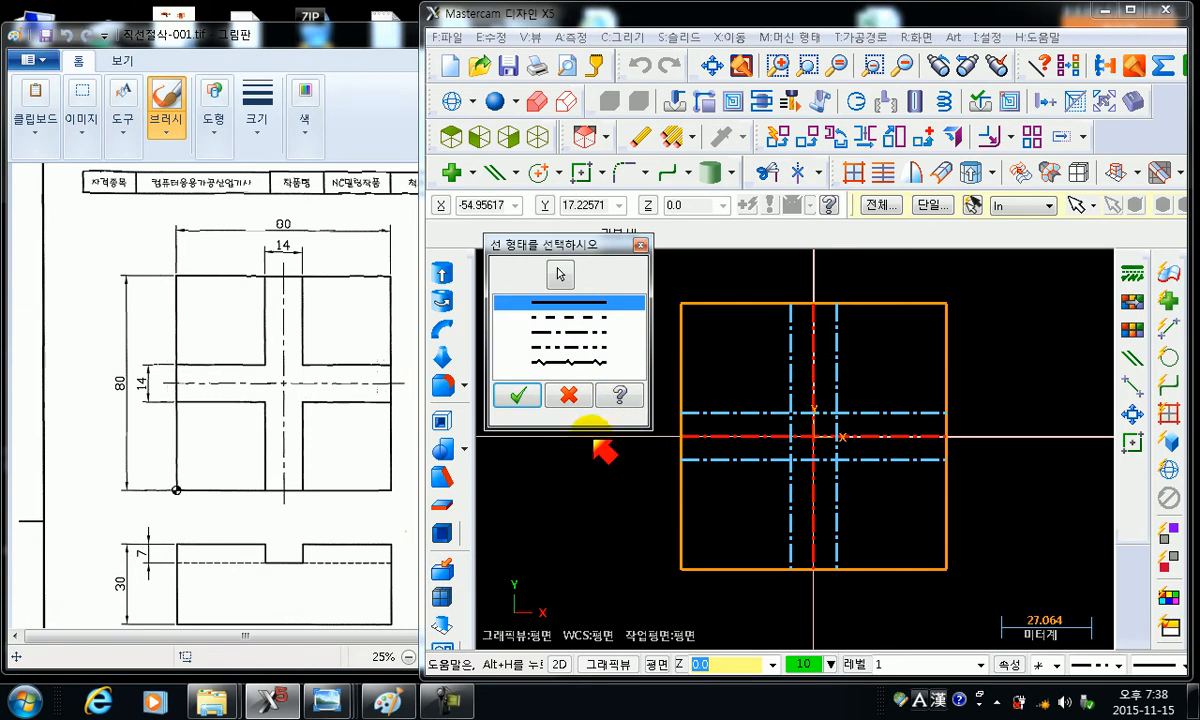
click(580, 300)
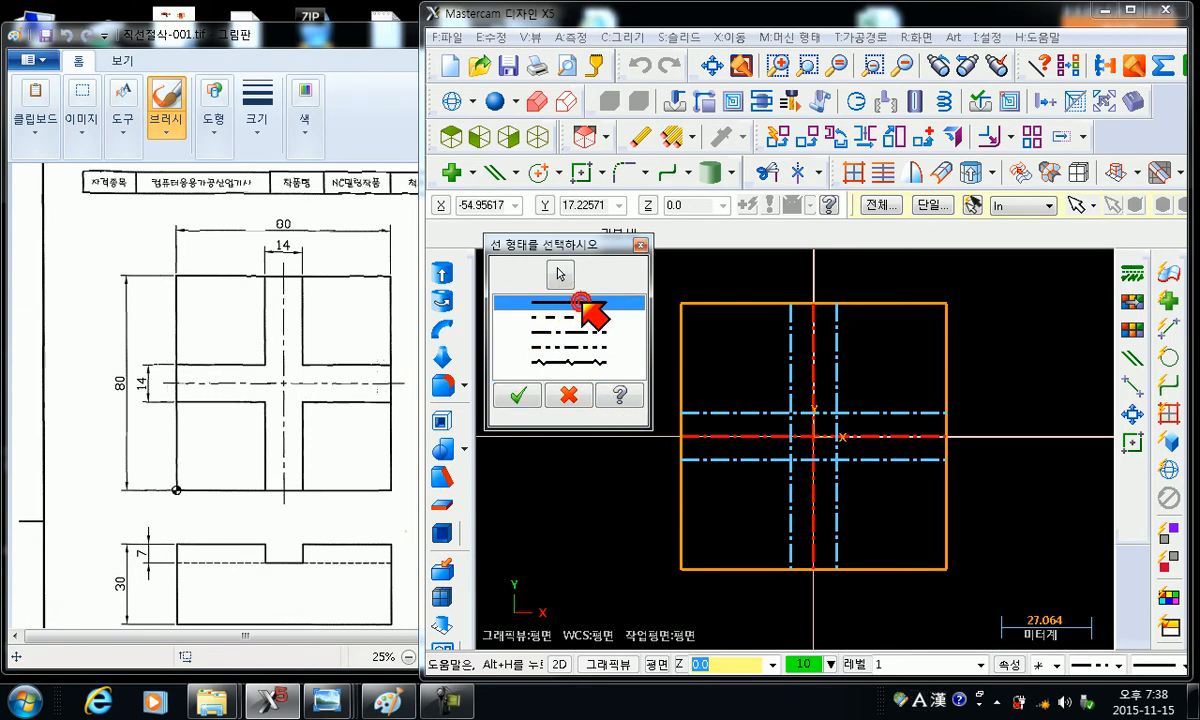
click(549, 347)
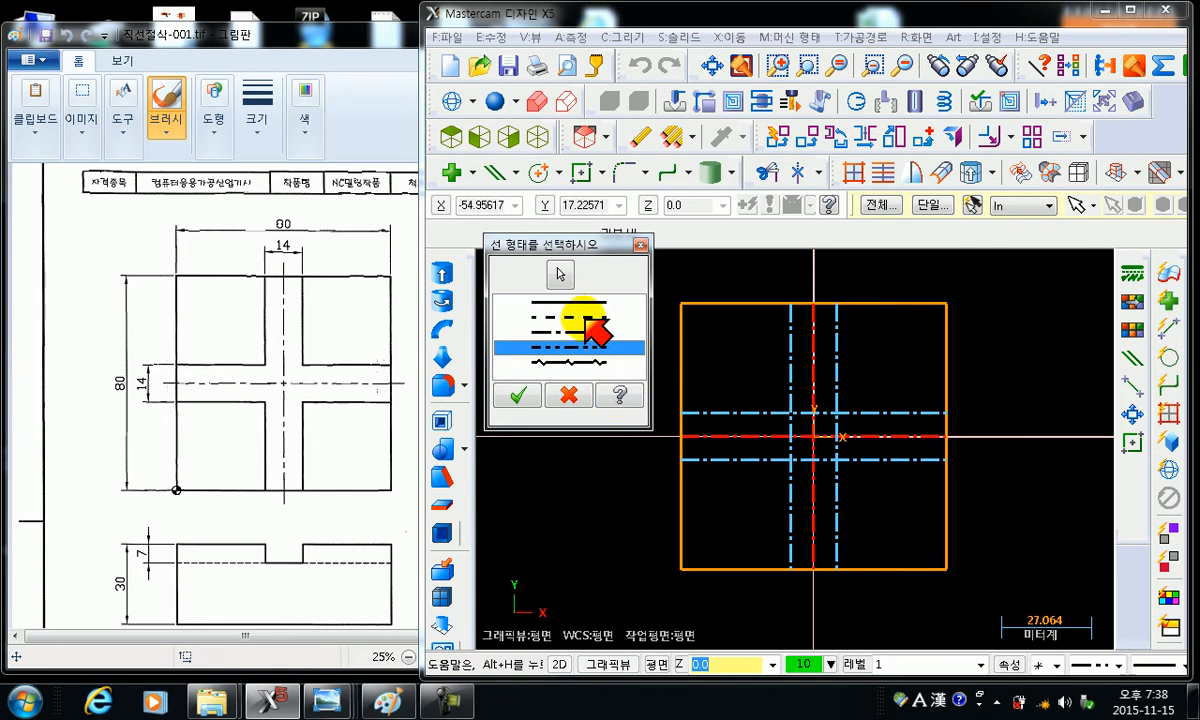
click(581, 318)
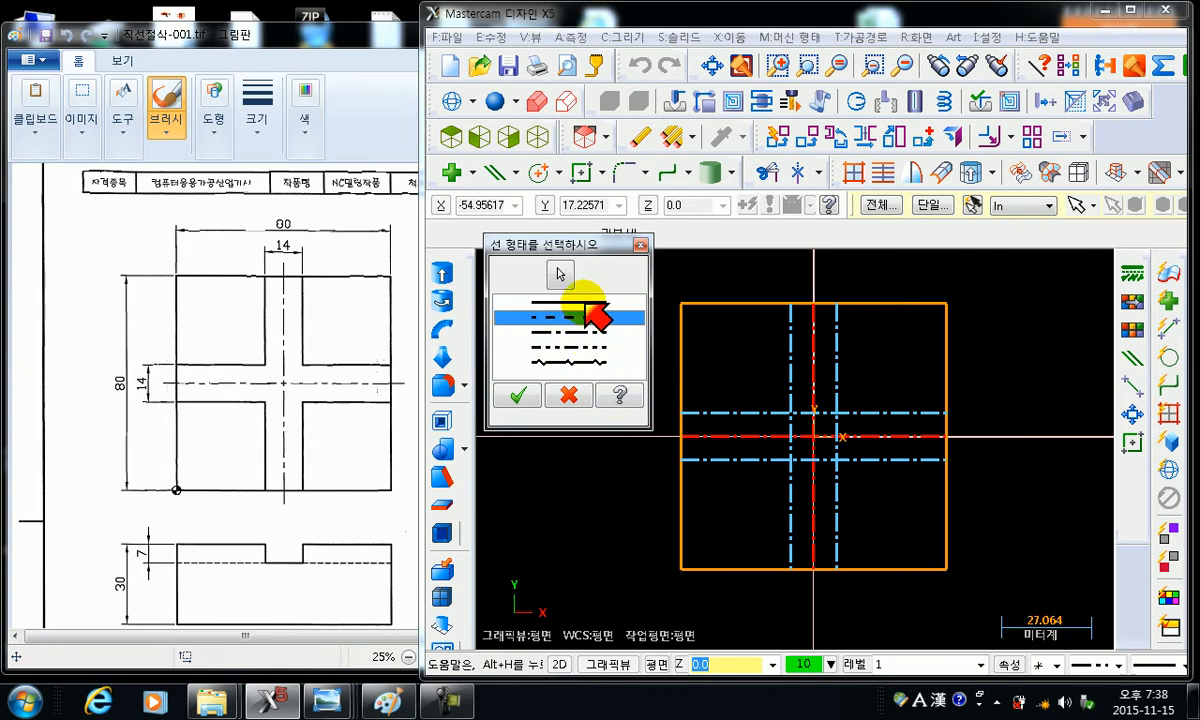
click(562, 302)
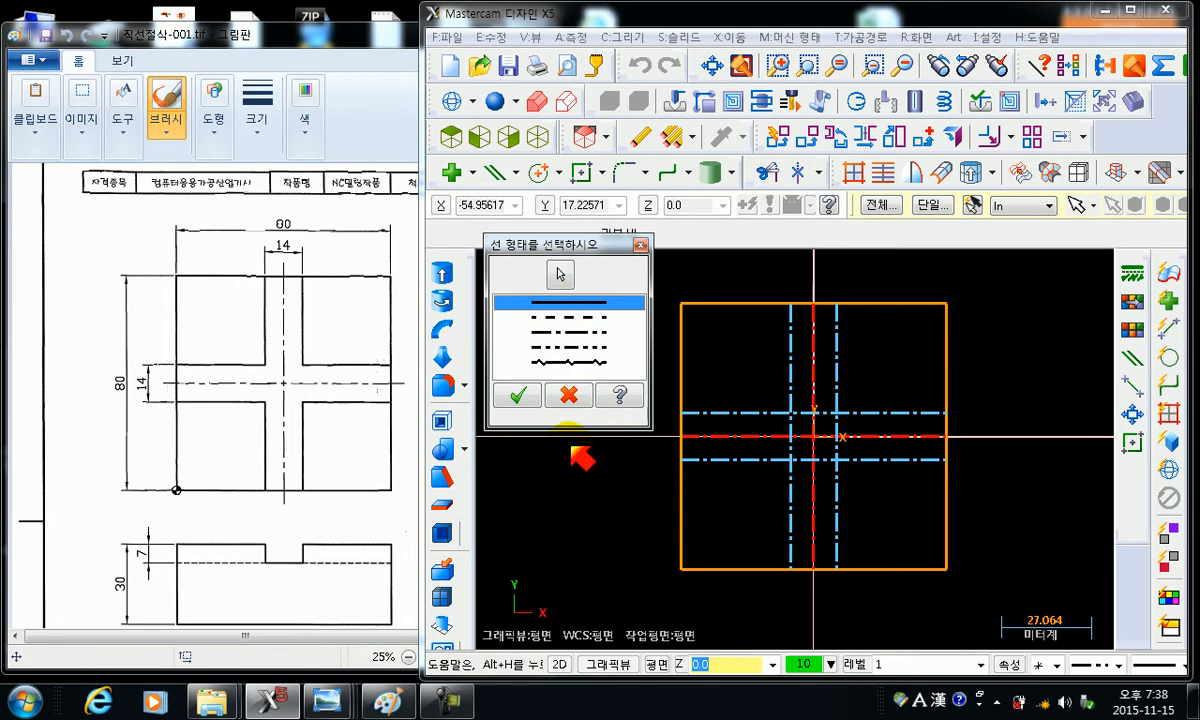
click(516, 396)
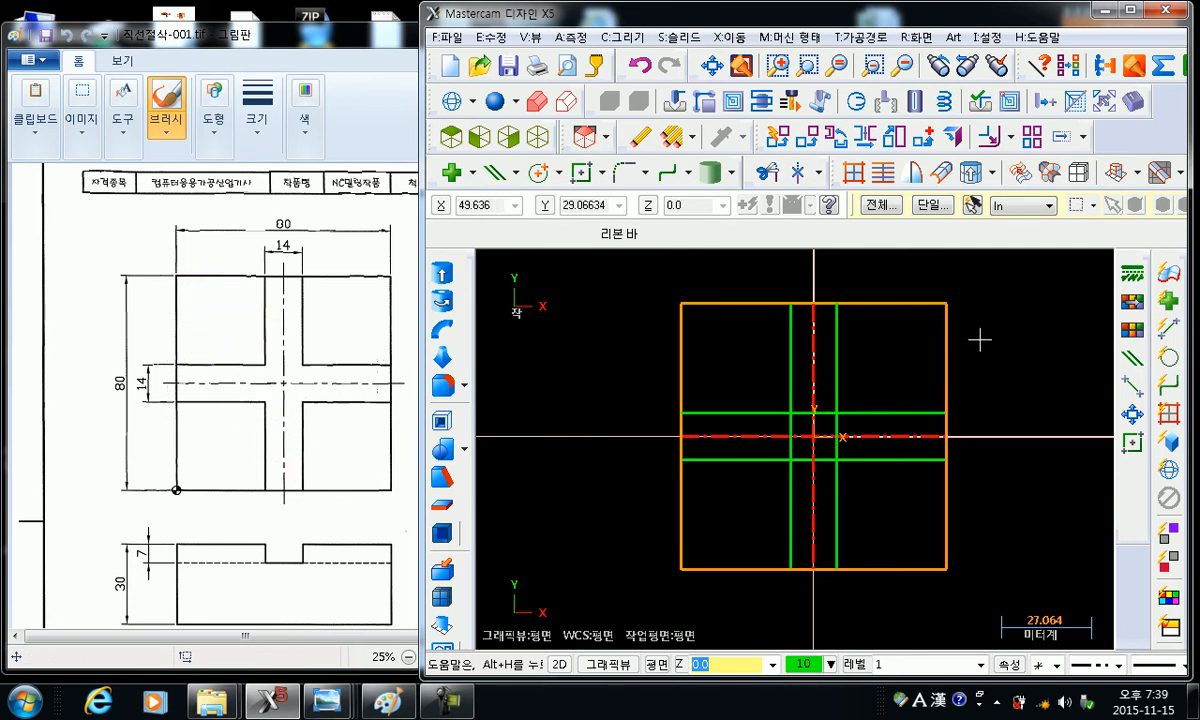
- Trim the four green slot lines in divide mode, removing their segments inside the central crossing
click(770, 176)
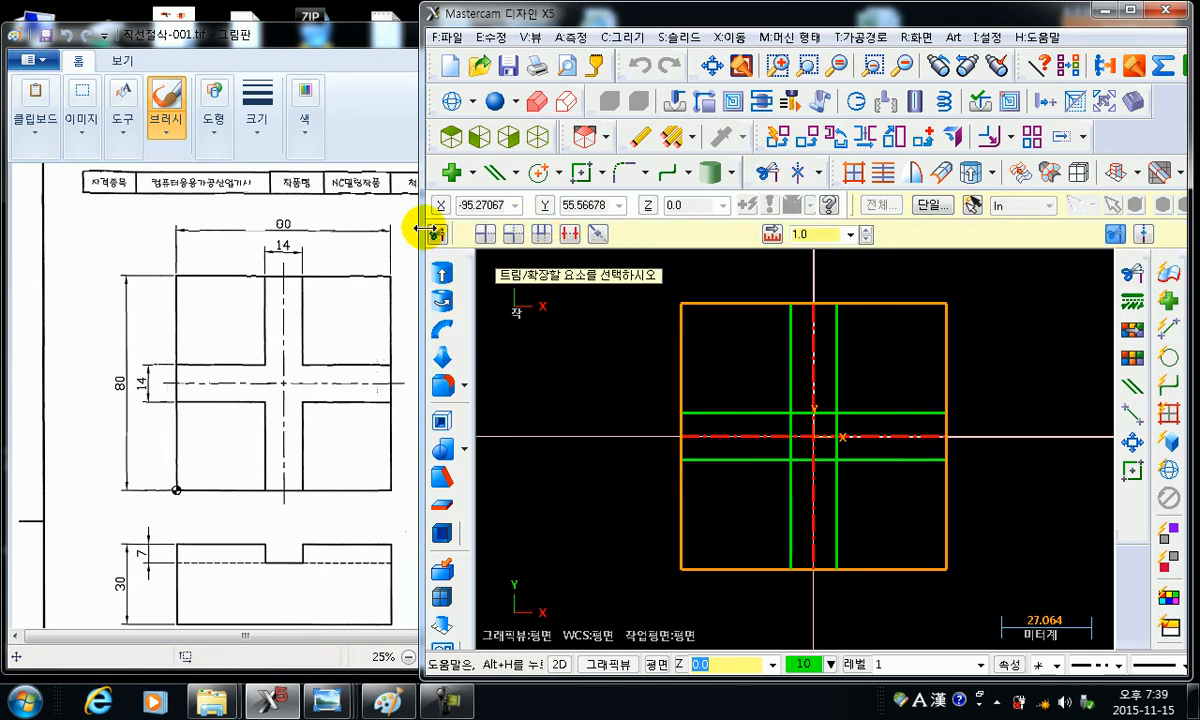
click(570, 233)
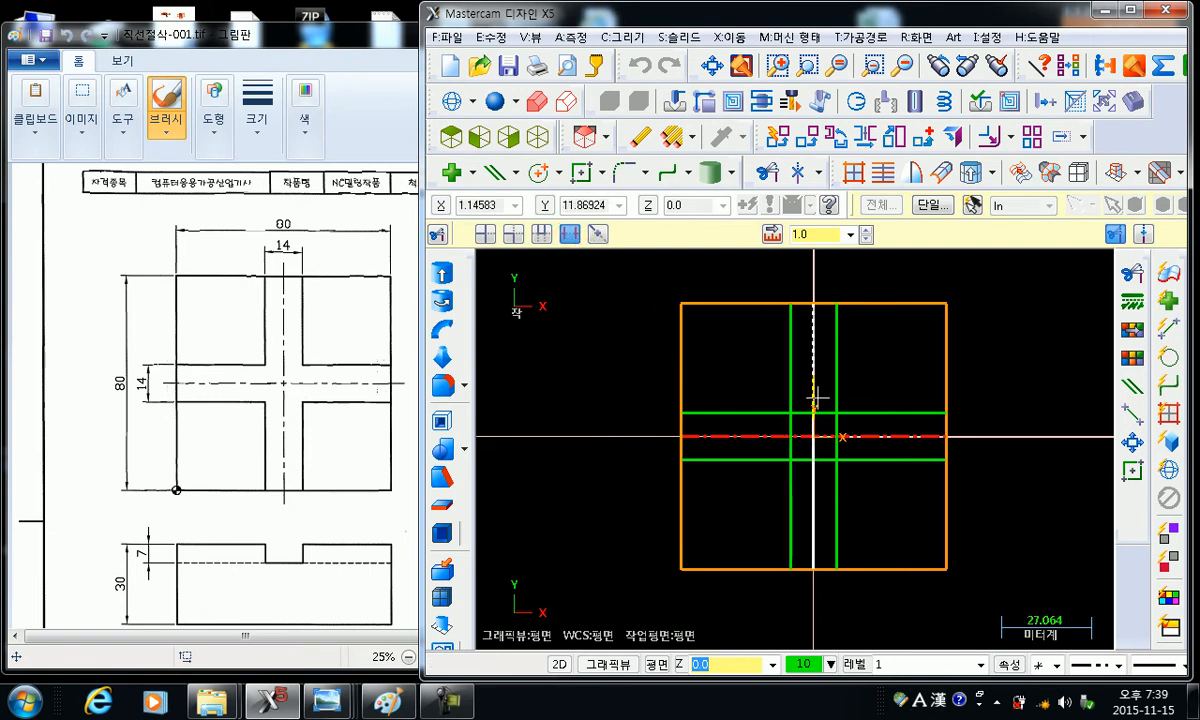
scroll(802, 422, up, 4)
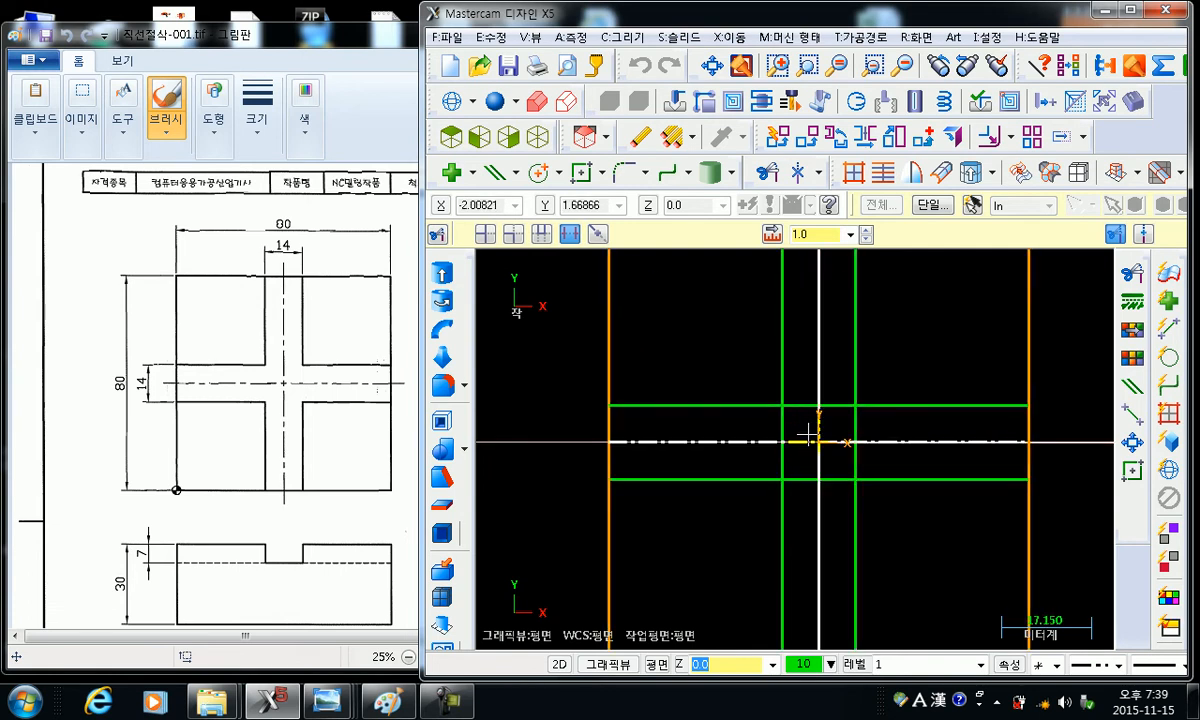
click(864, 394)
click(889, 415)
click(889, 489)
click(862, 505)
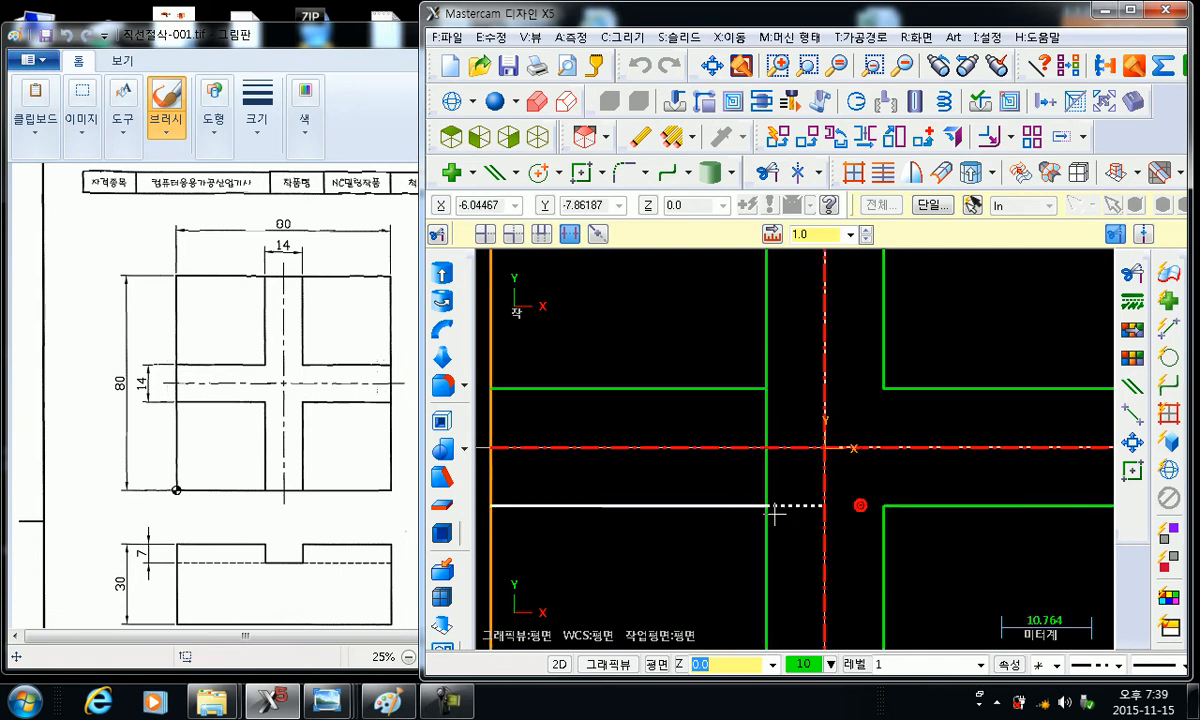
click(793, 505)
click(769, 488)
click(767, 420)
scroll(922, 455, down, 4)
middle_drag(931, 446, 841, 402)
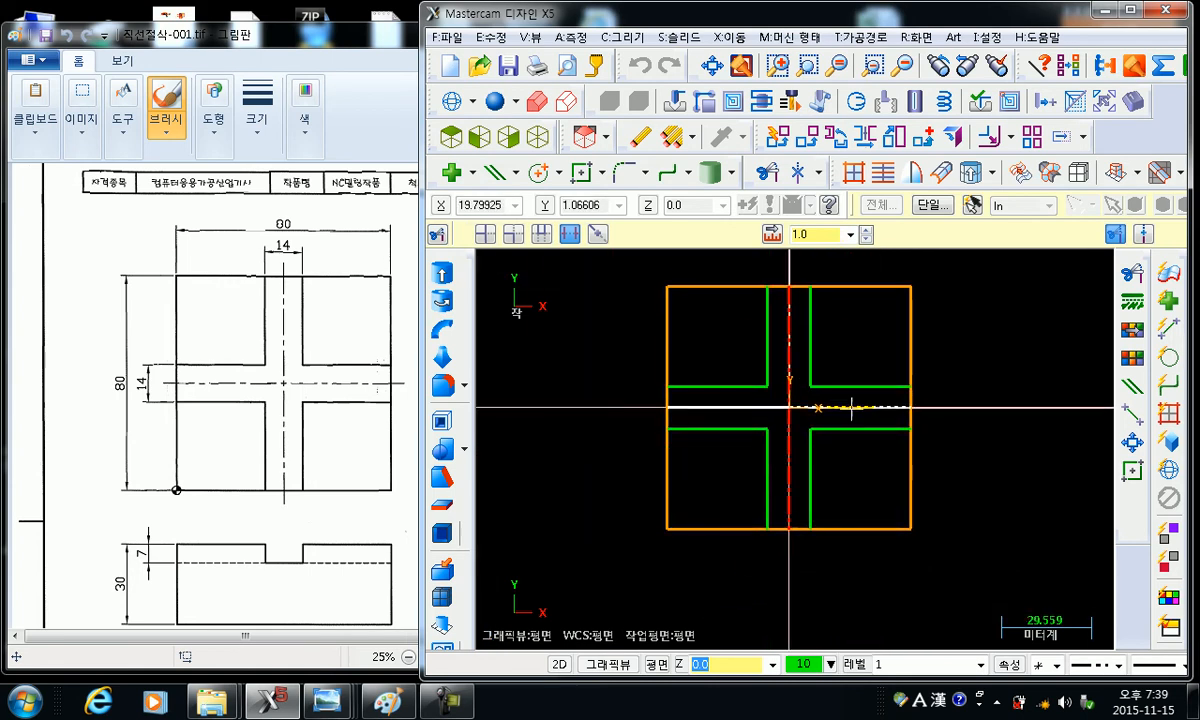
key(Escape)
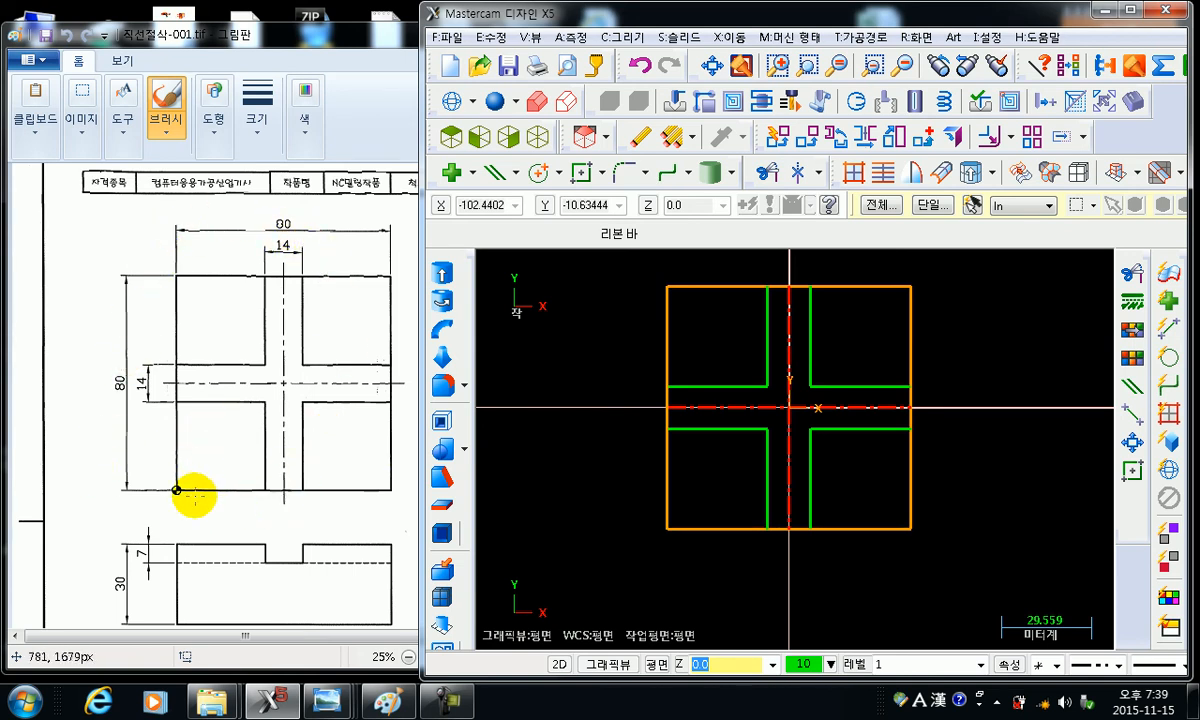
- Circle the origin mark at the lower-left corner of the top view in the Paint reference drawing and undo the stroke
mouse_move(193, 499)
mouse_down()
mouse_move(170, 459)
mouse_move(176, 515)
mouse_up()
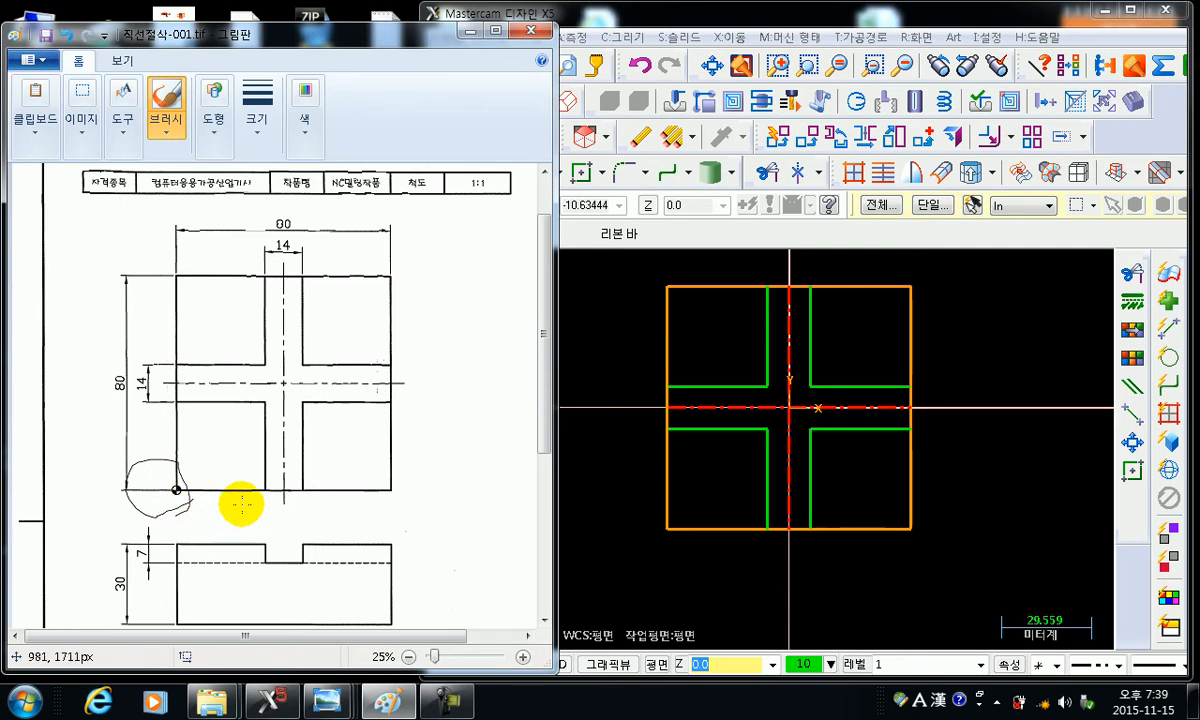
key(ctrl+z)
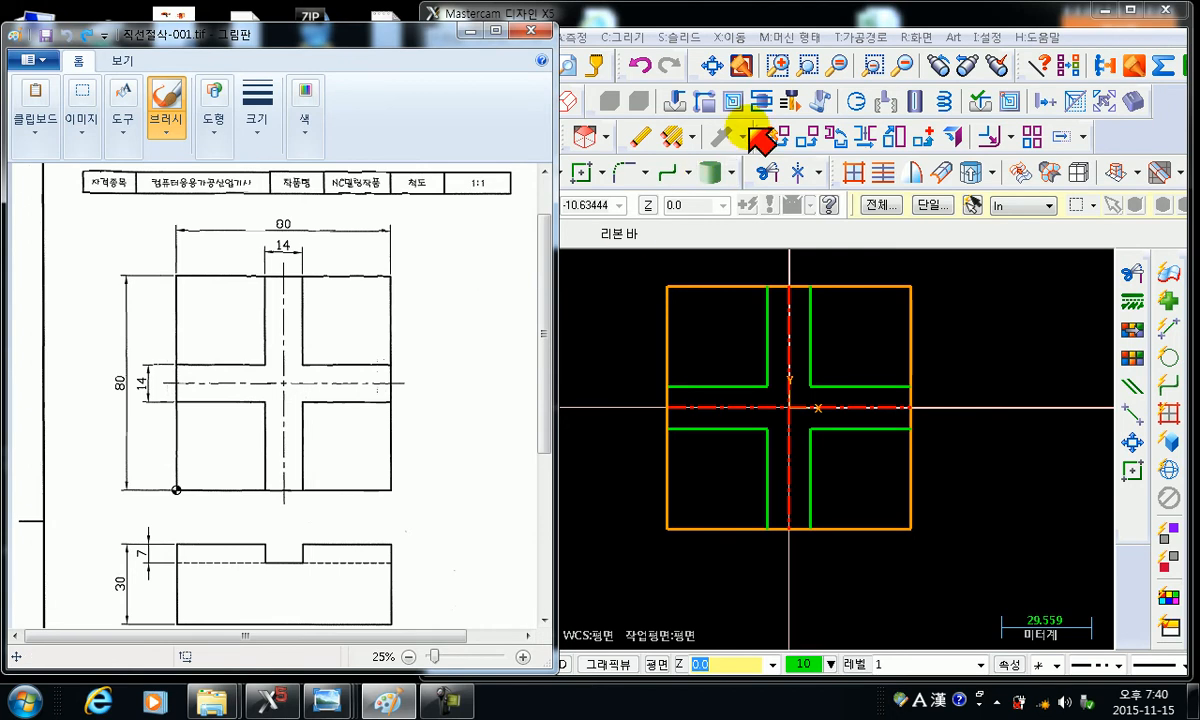
- In Mastercam, move all geometry to the origin using the square's lower-left corner as the start point
mouse_move(780, 679)
mouse_down()
mouse_move(780, 490)
mouse_move(792, 645)
mouse_up()
middle_drag(814, 439, 819, 472)
scroll(828, 459, down, 2)
mouse_move(798, 519)
middle_down()
mouse_move(791, 455)
mouse_move(806, 525)
mouse_move(790, 501)
middle_up()
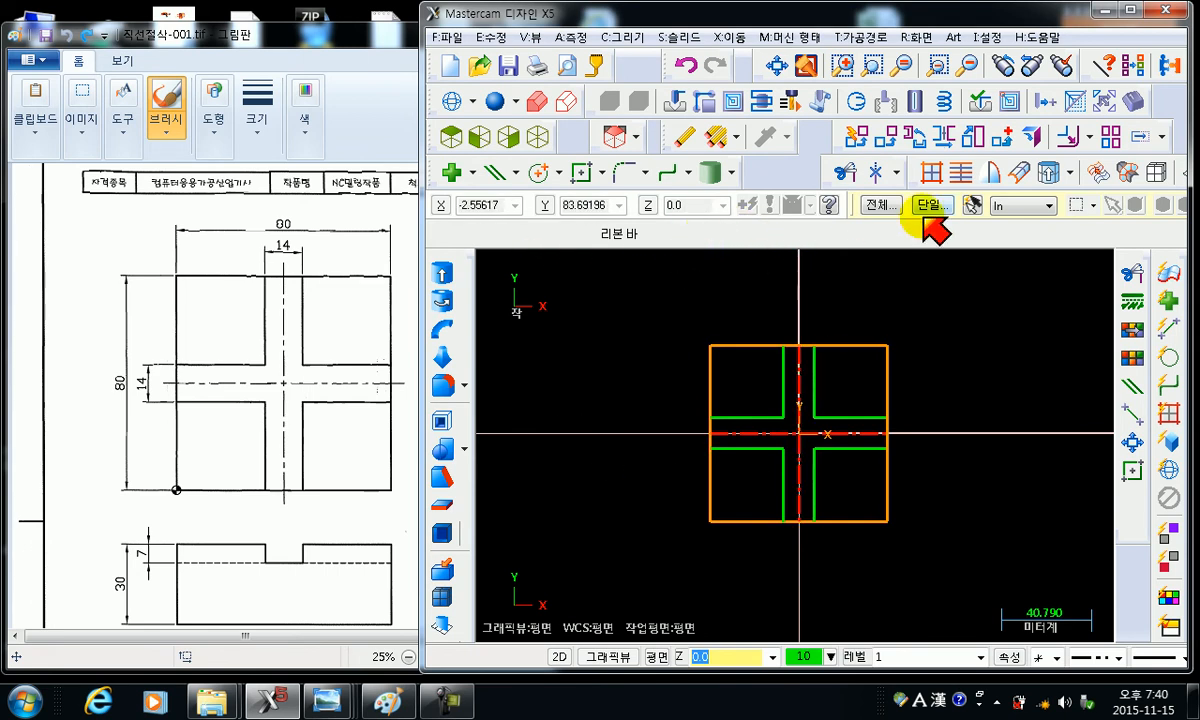
drag(836, 139, 815, 158)
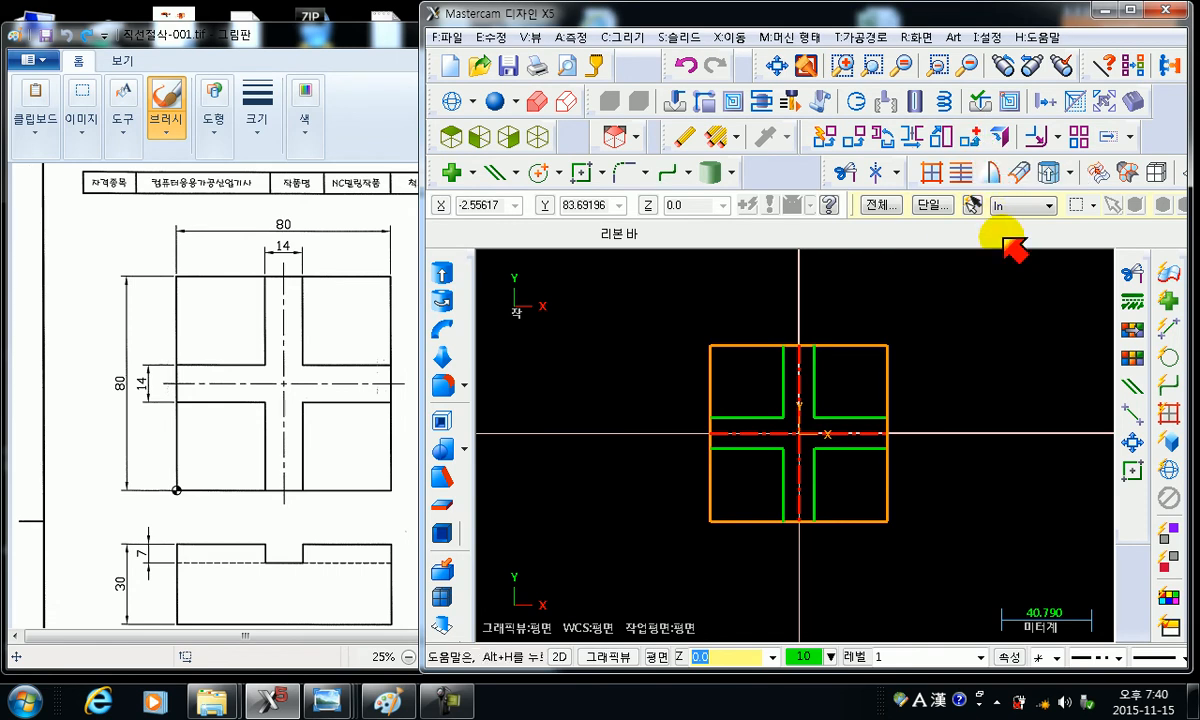
click(976, 130)
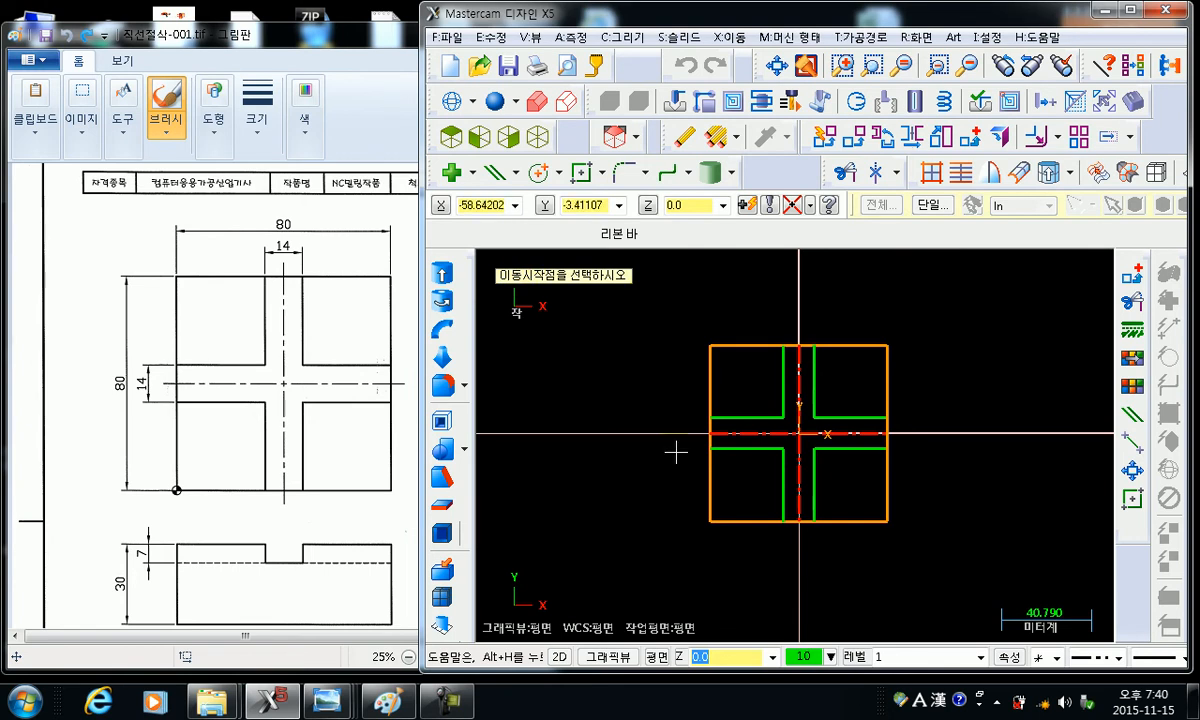
click(711, 530)
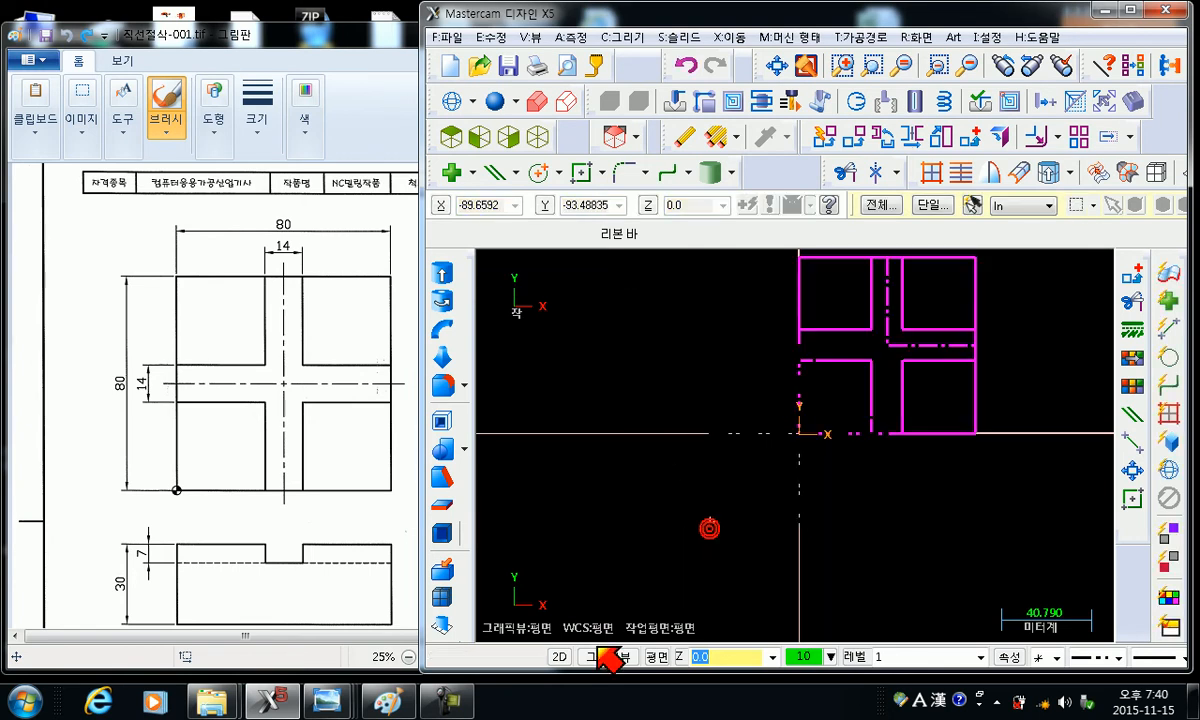
middle_drag(813, 524, 786, 525)
scroll(765, 591, down, 4)
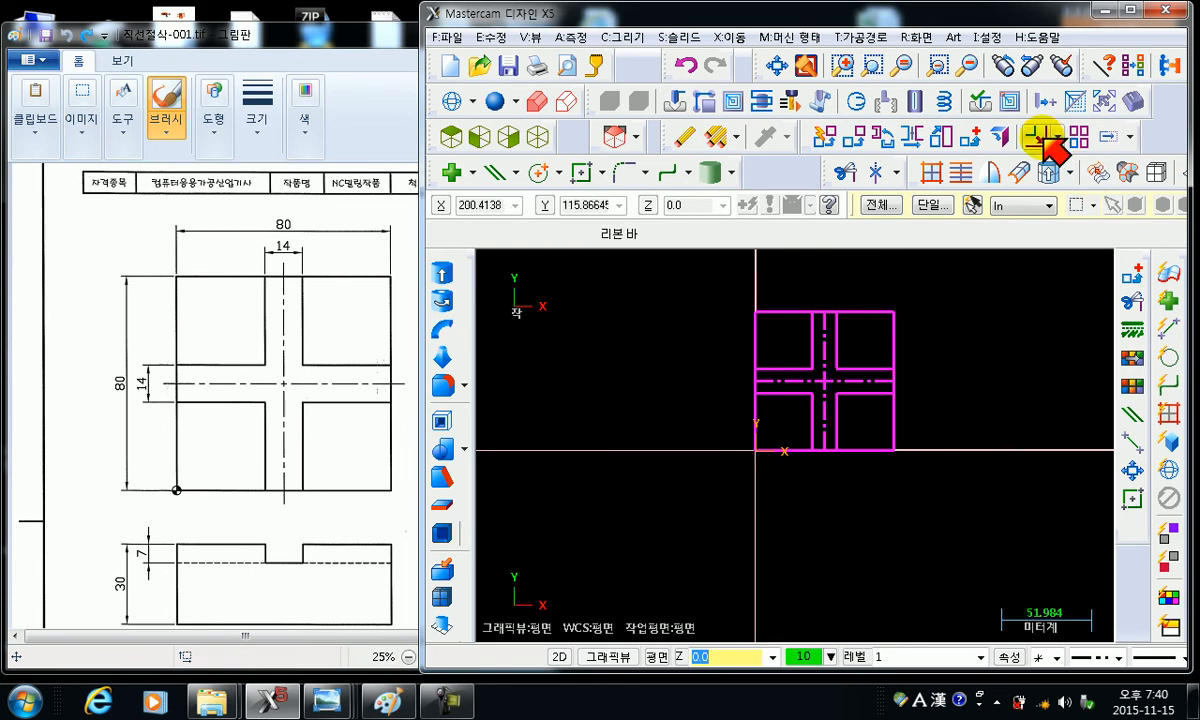
- Move the square's upper-right corner onto the origin and return its lower-left corner to the origin
click(972, 140)
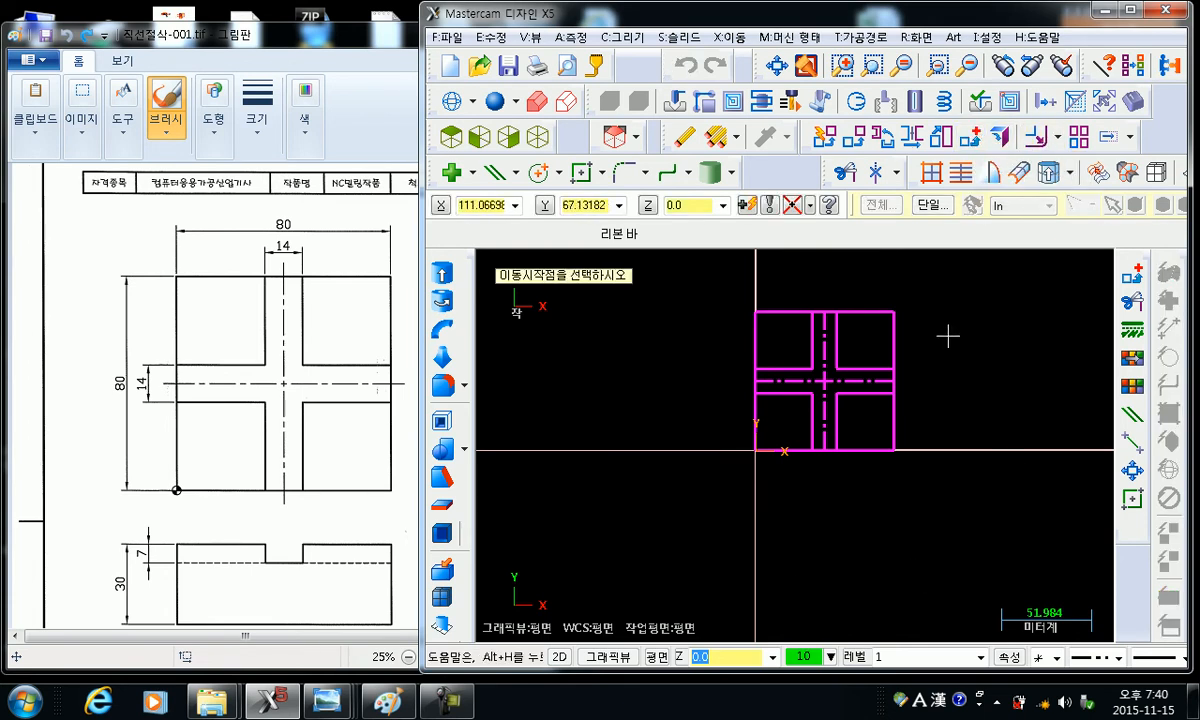
click(896, 313)
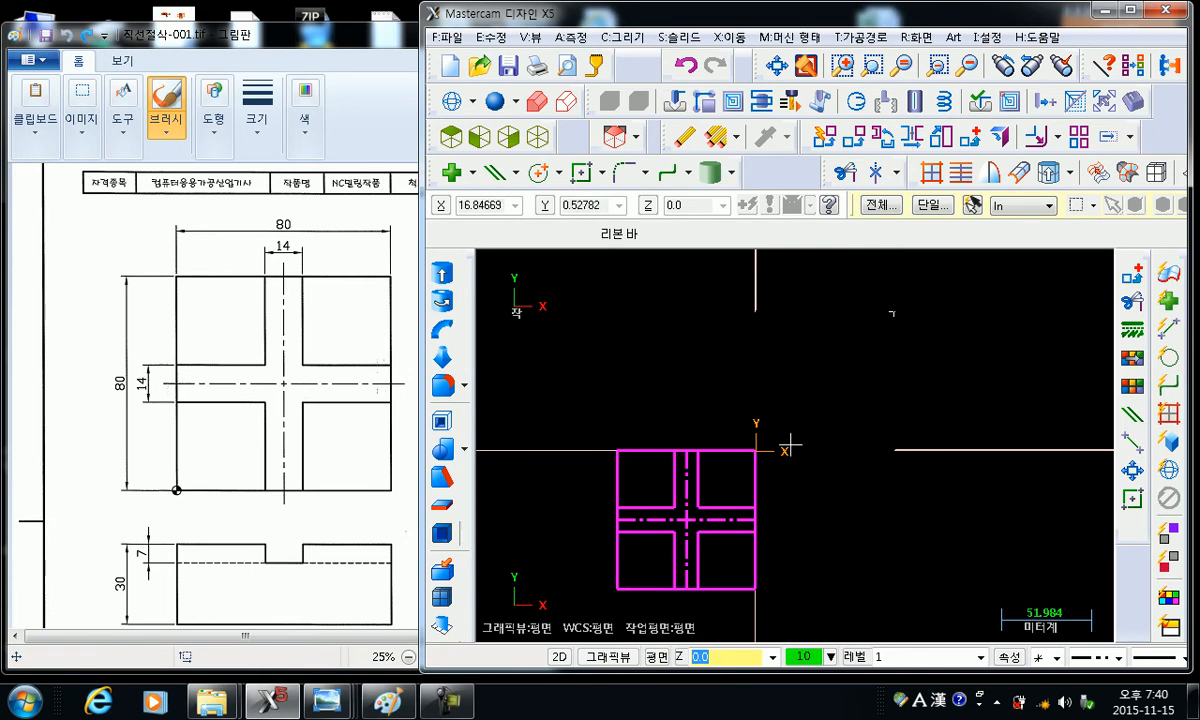
click(970, 140)
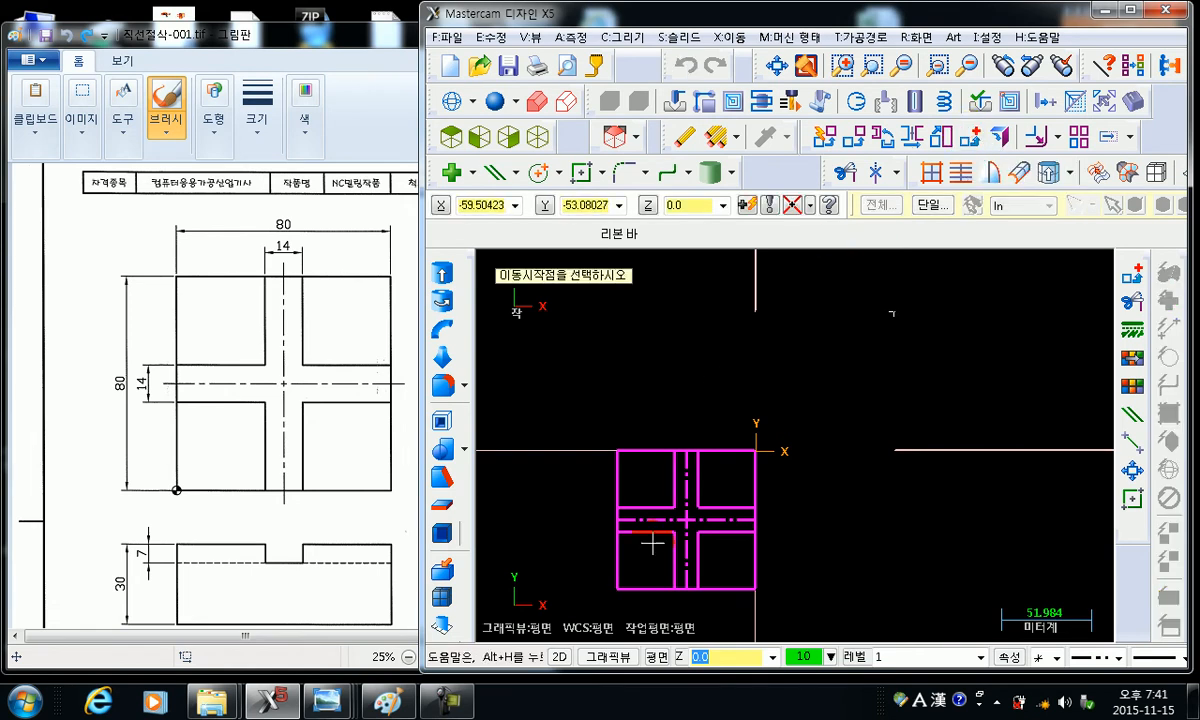
click(617, 589)
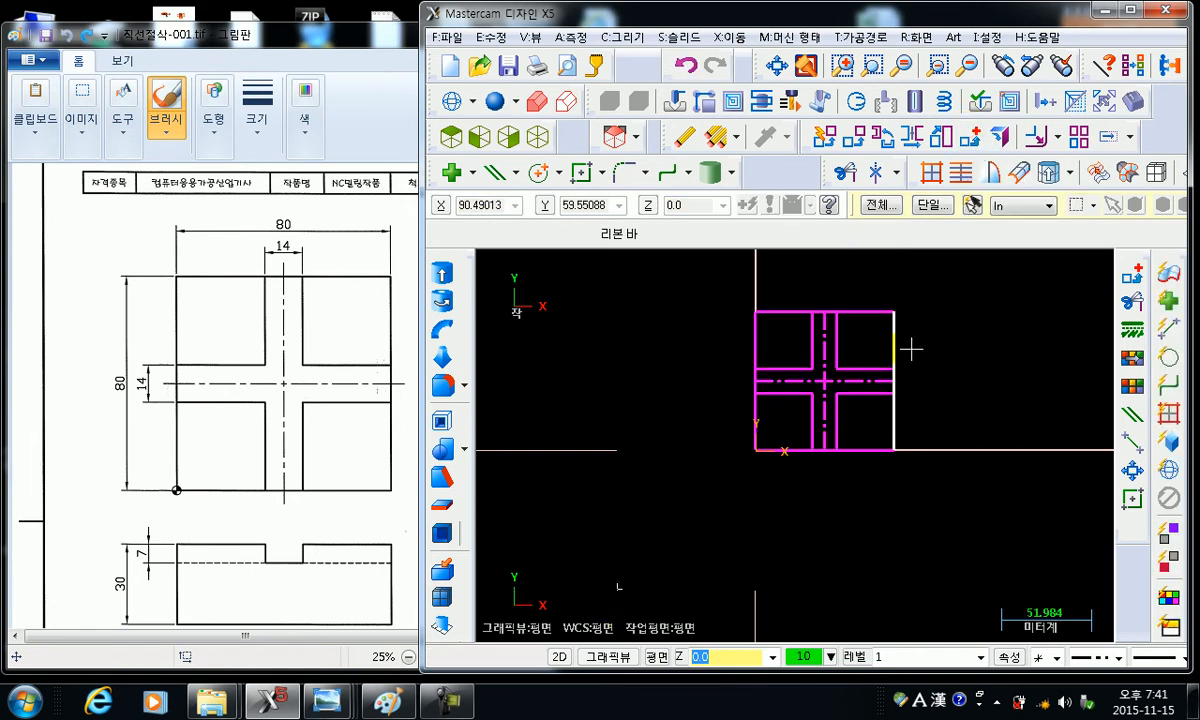
- Clear the transform result colors so the moved geometry regains its original colors
mouse_move(826, 382)
middle_down()
mouse_move(755, 434)
mouse_move(770, 416)
middle_up()
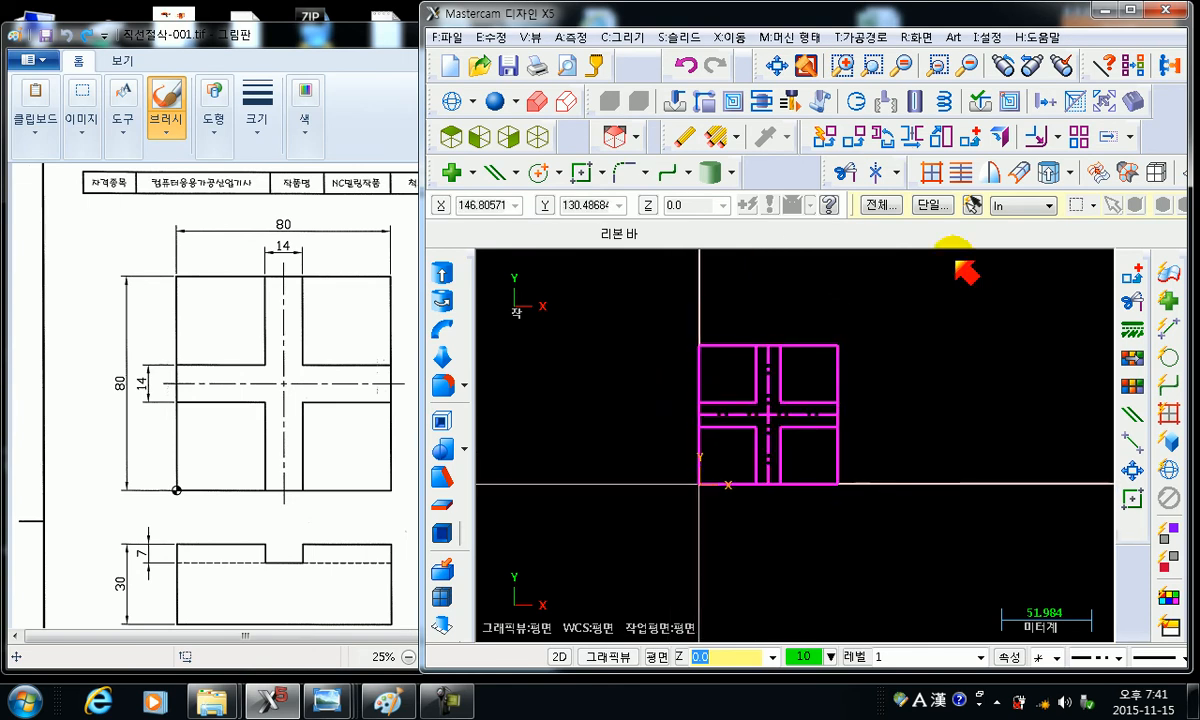
click(1134, 66)
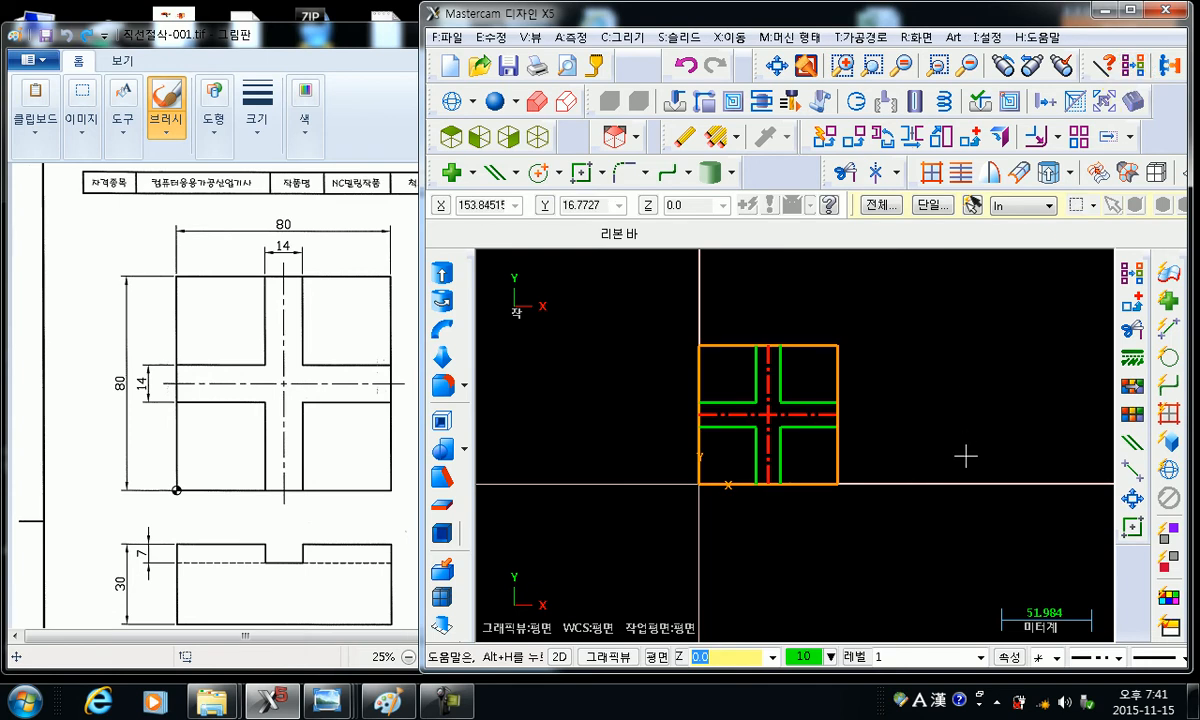
middle_drag(868, 427, 838, 410)
scroll(743, 563, up, 2)
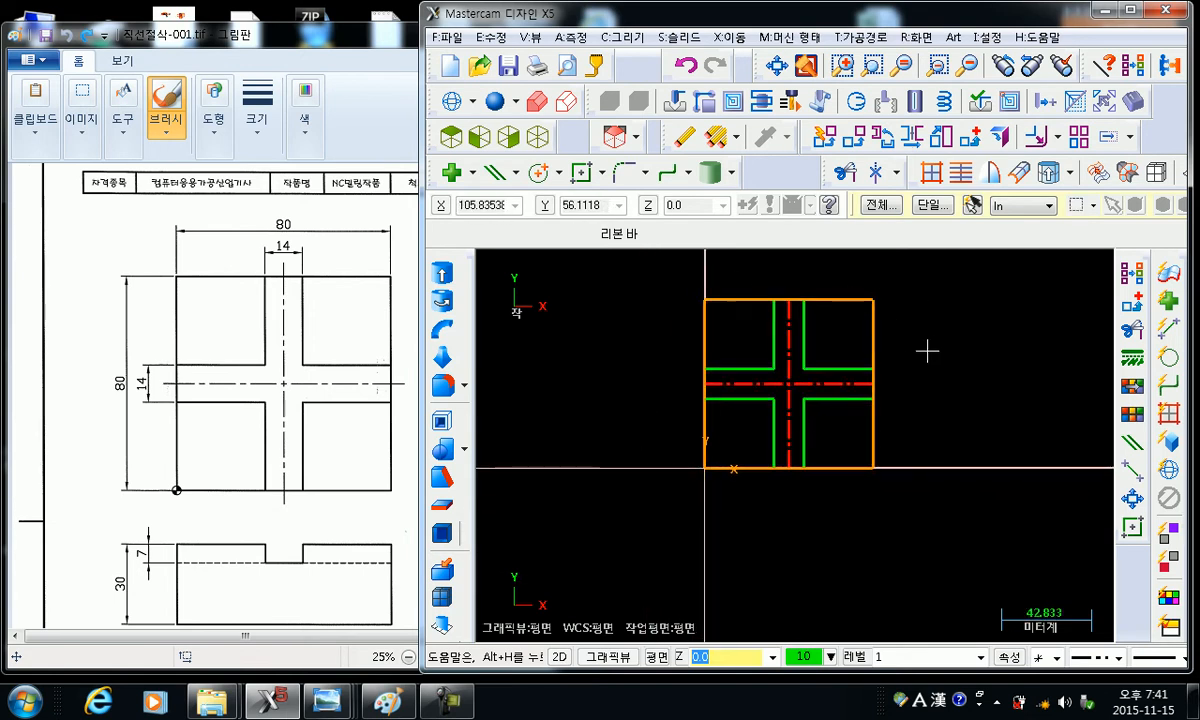
- Examine the machine types and the milling, lathe and wire machine definitions each one offers
middle_drag(934, 387, 924, 398)
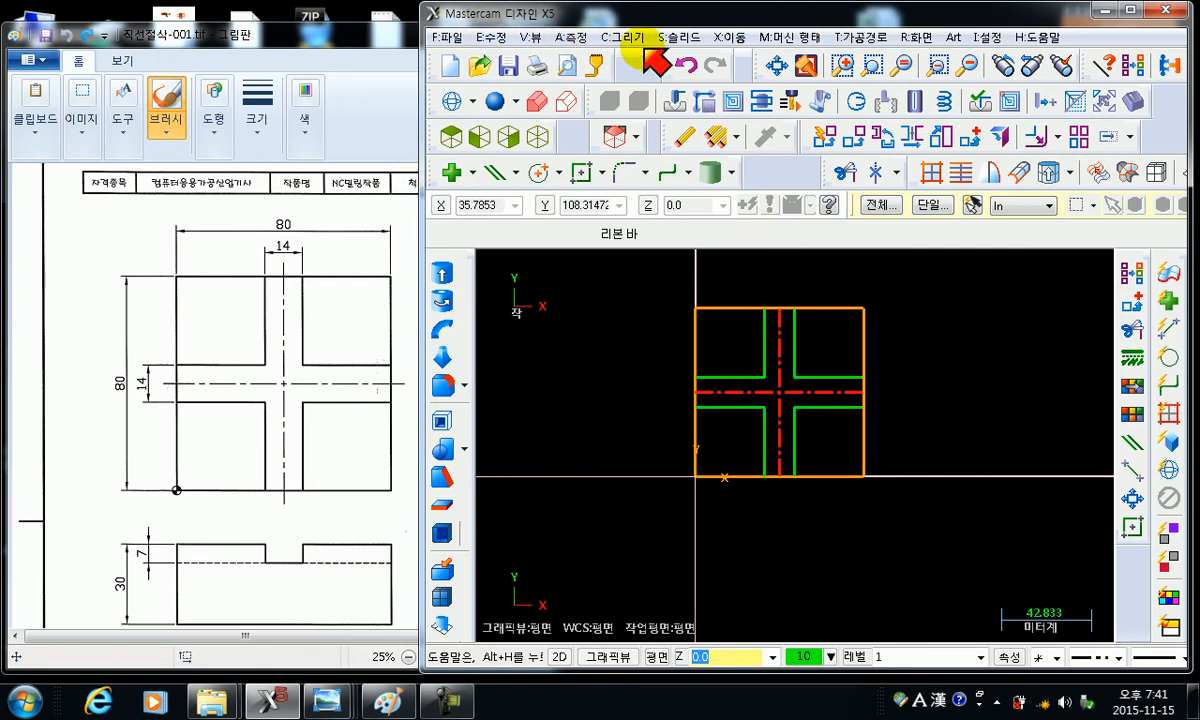
click(790, 37)
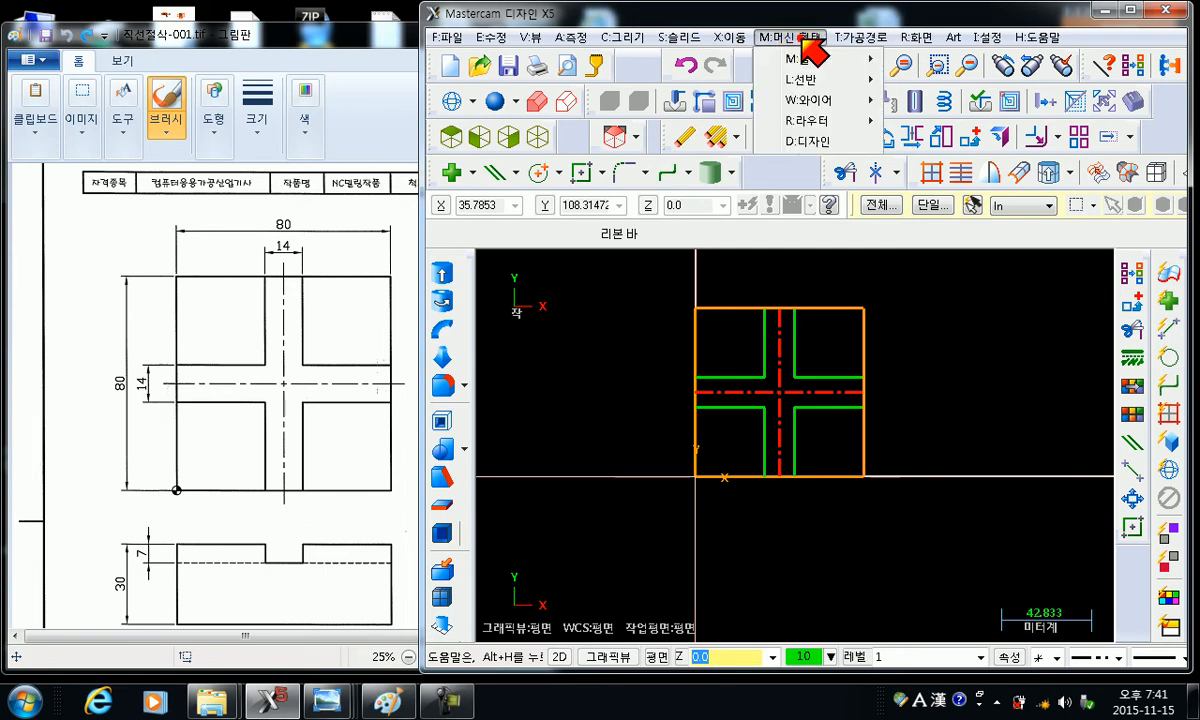
mouse_move(830, 60)
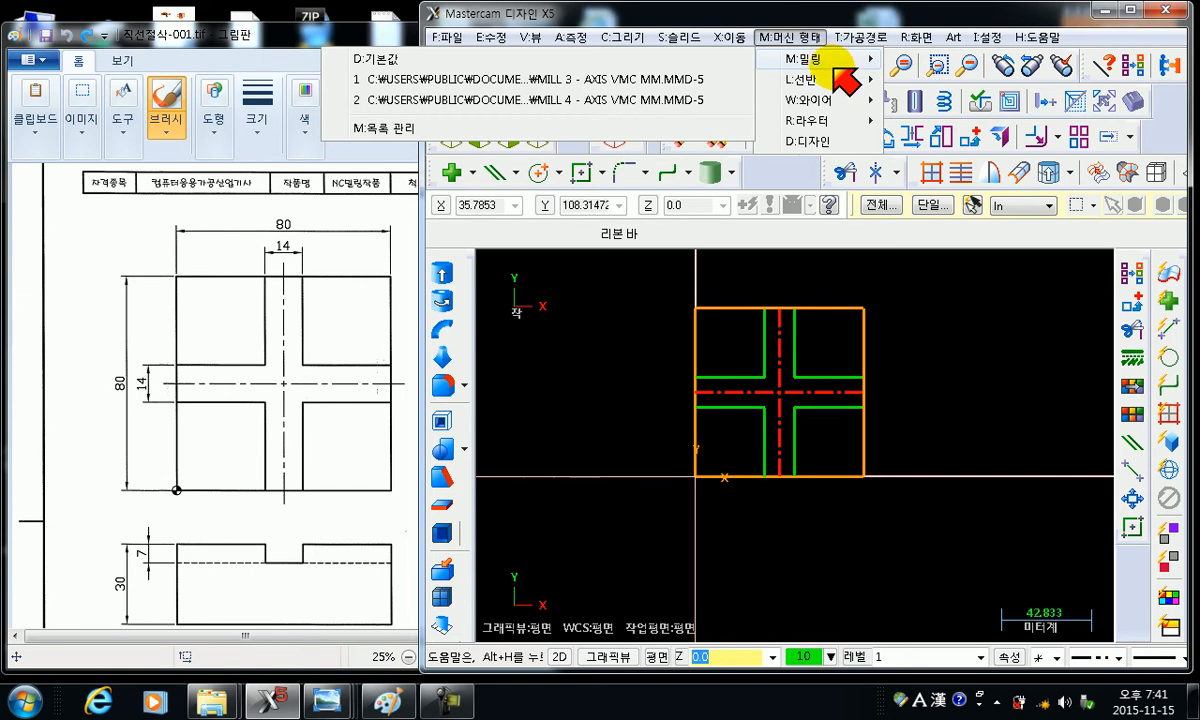
mouse_move(833, 75)
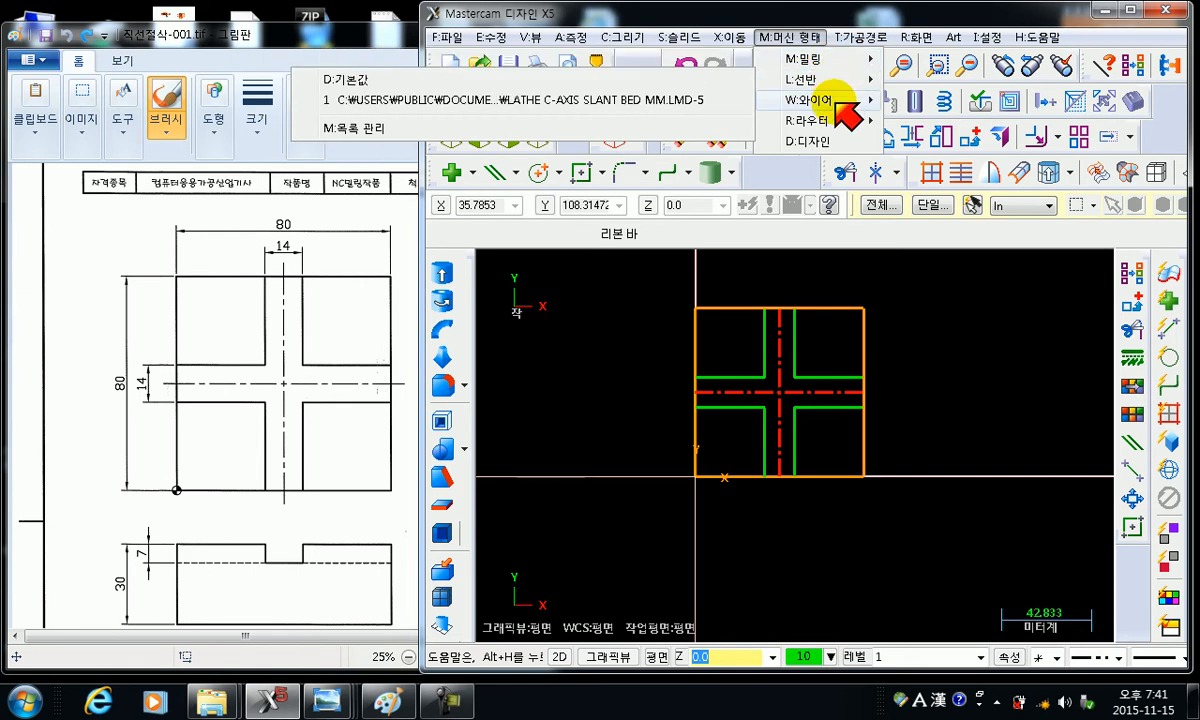
mouse_move(836, 101)
click(820, 37)
click(808, 38)
mouse_move(808, 60)
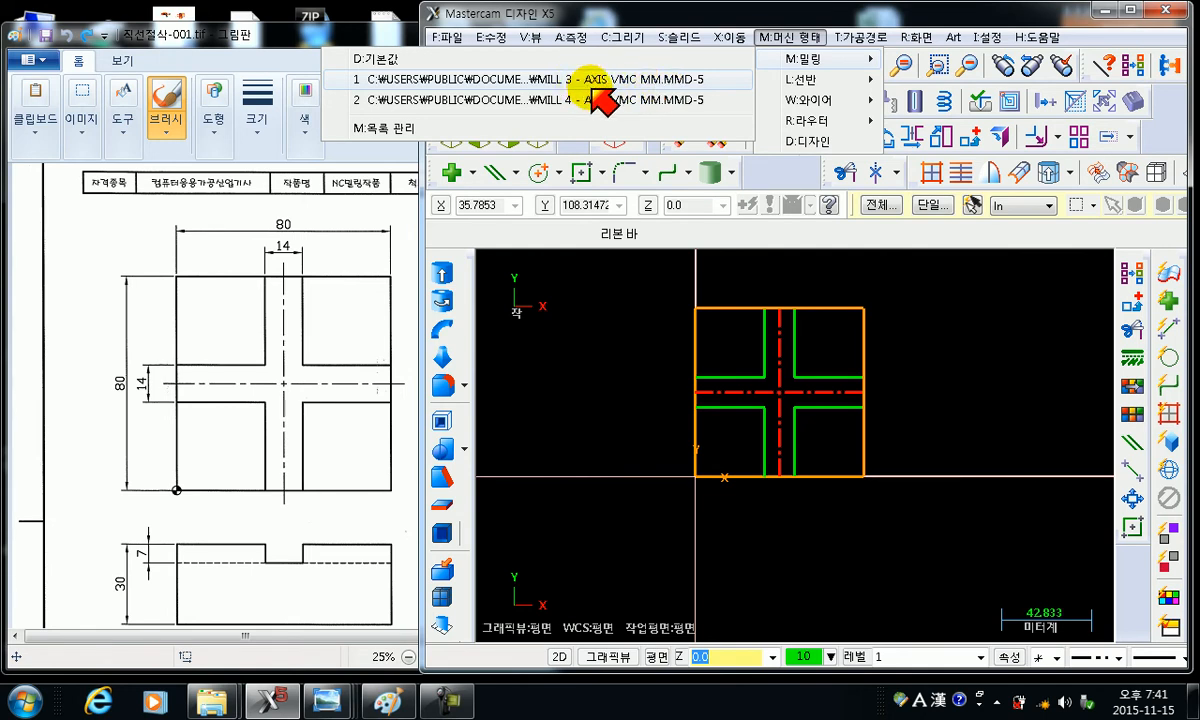
click(447, 37)
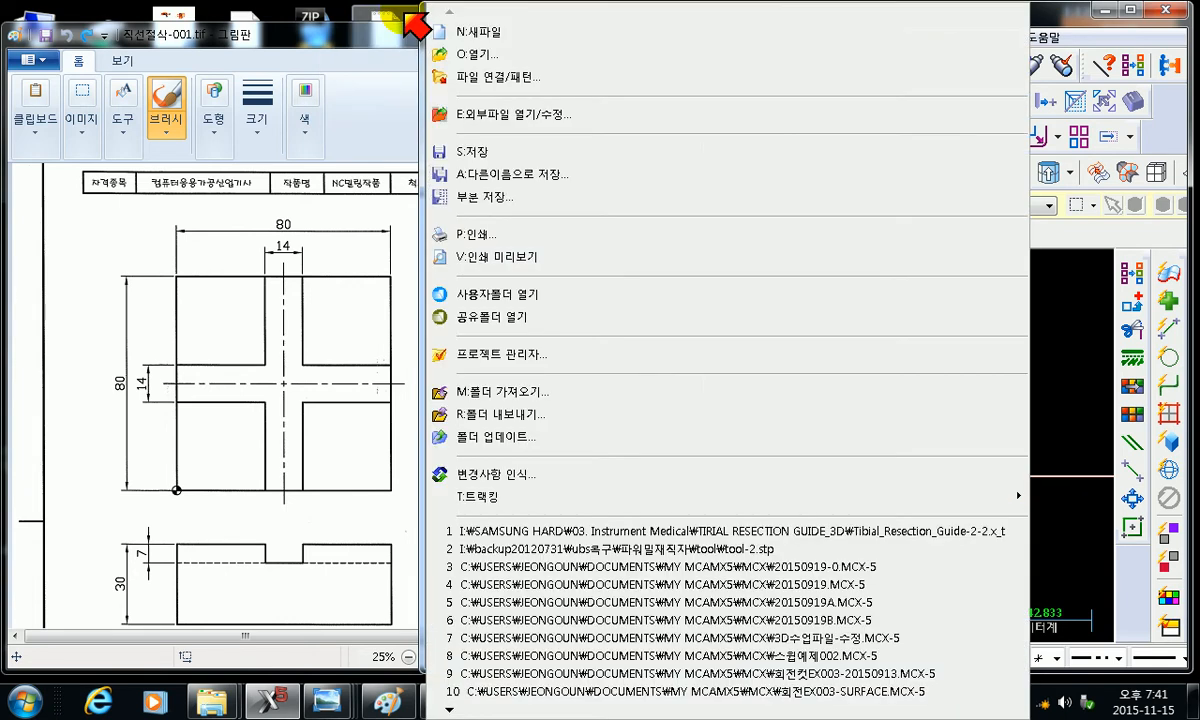
click(1075, 30)
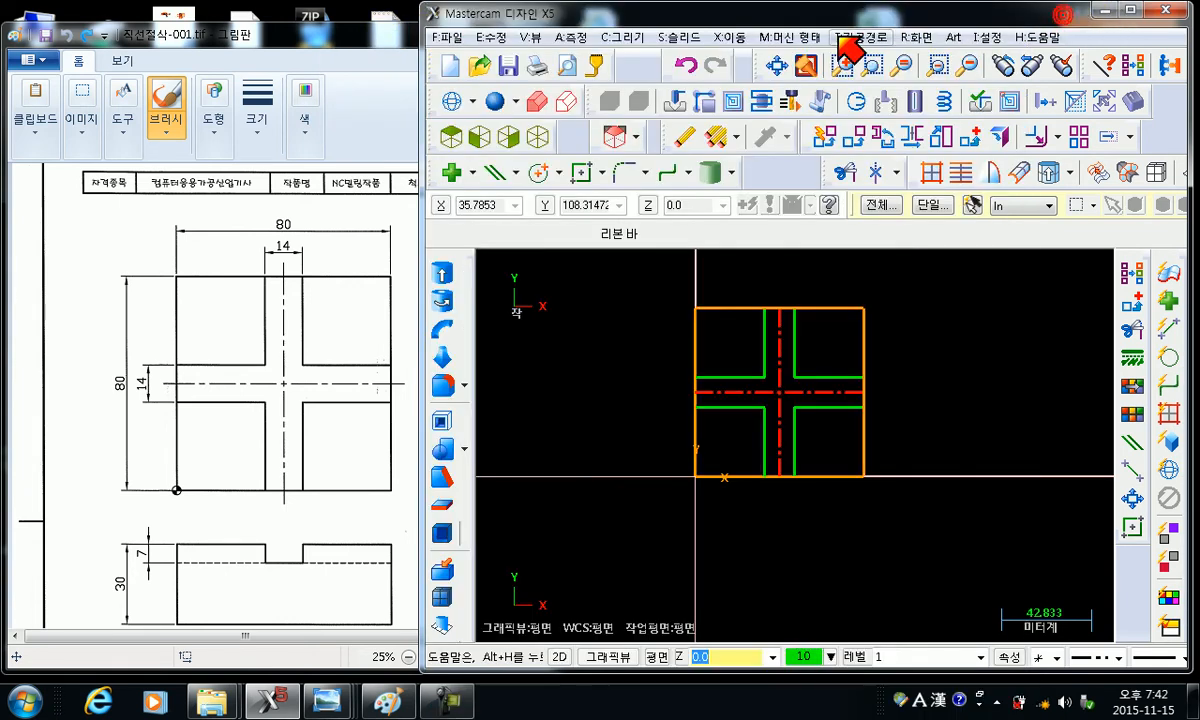
click(790, 37)
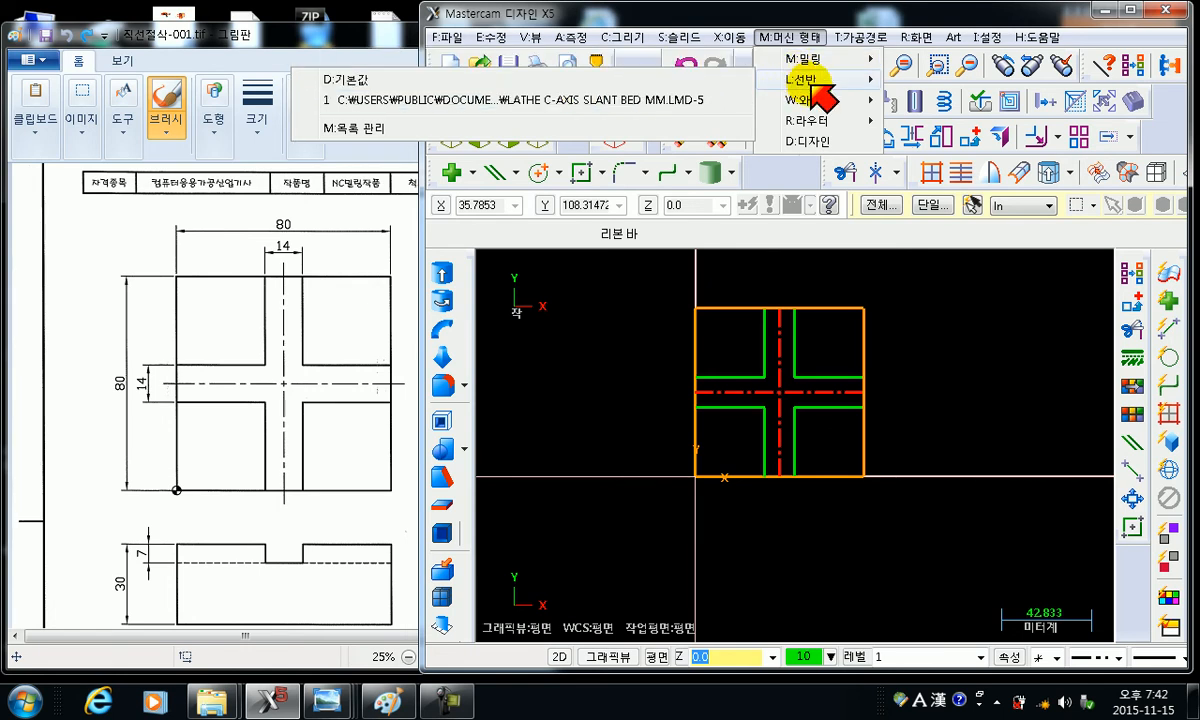
mouse_move(825, 98)
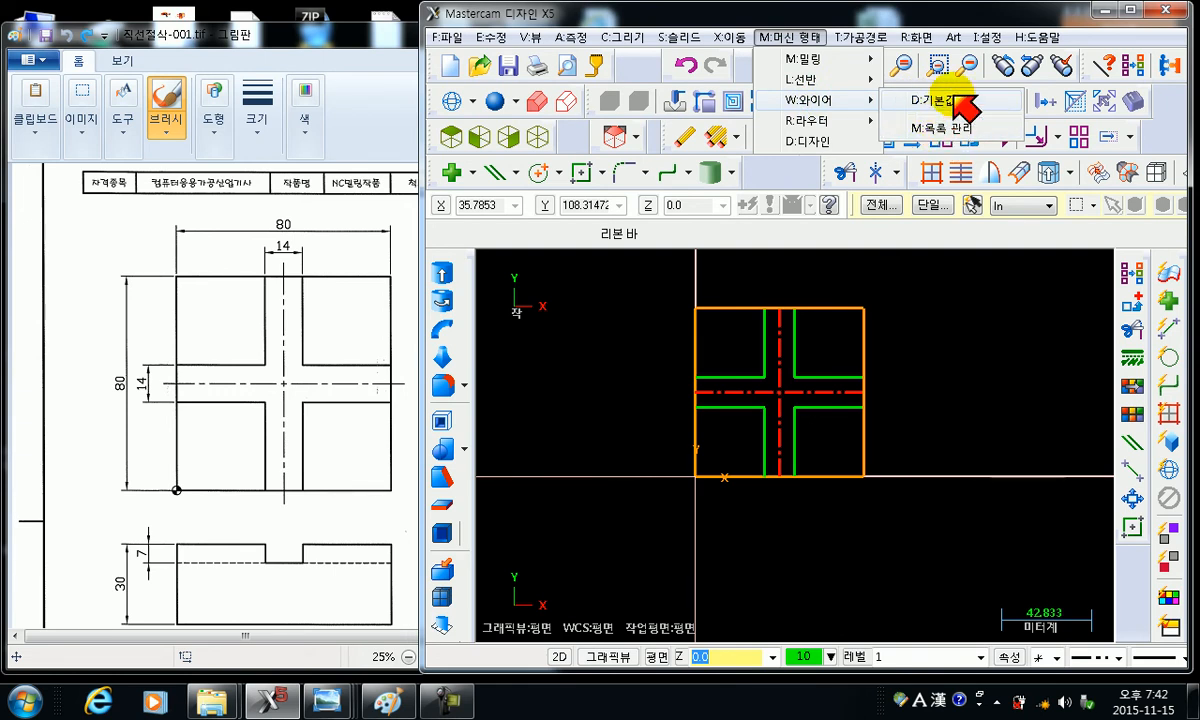
mouse_move(866, 60)
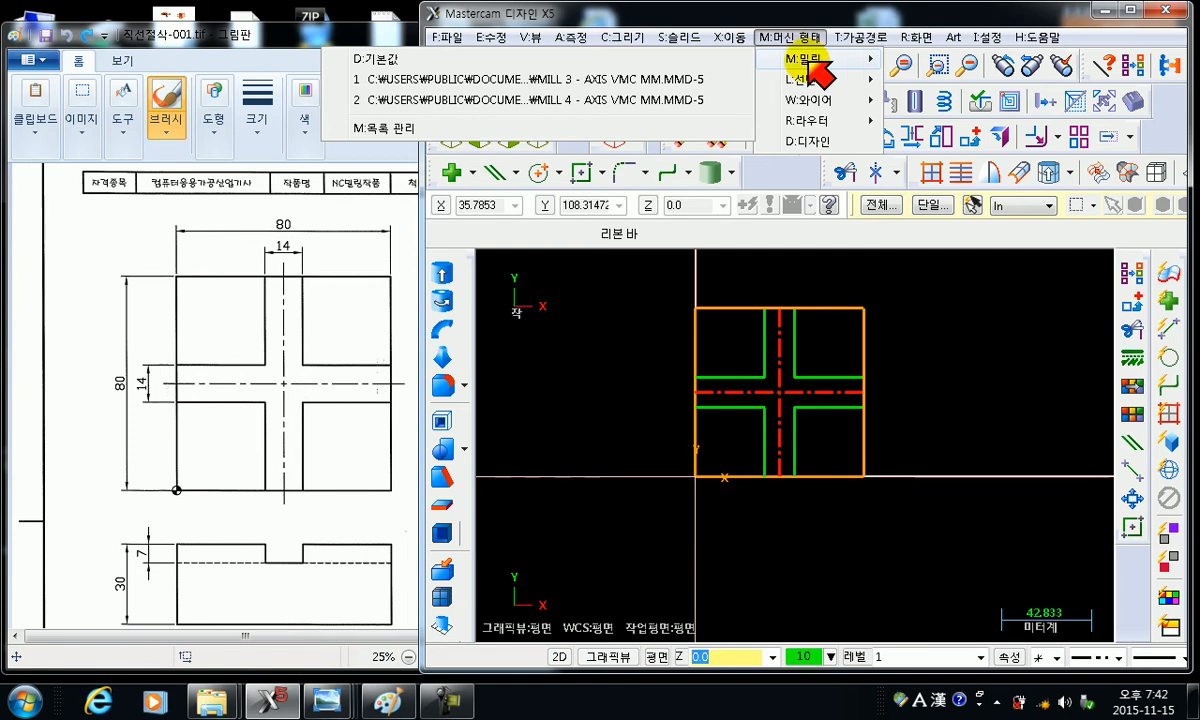
click(424, 127)
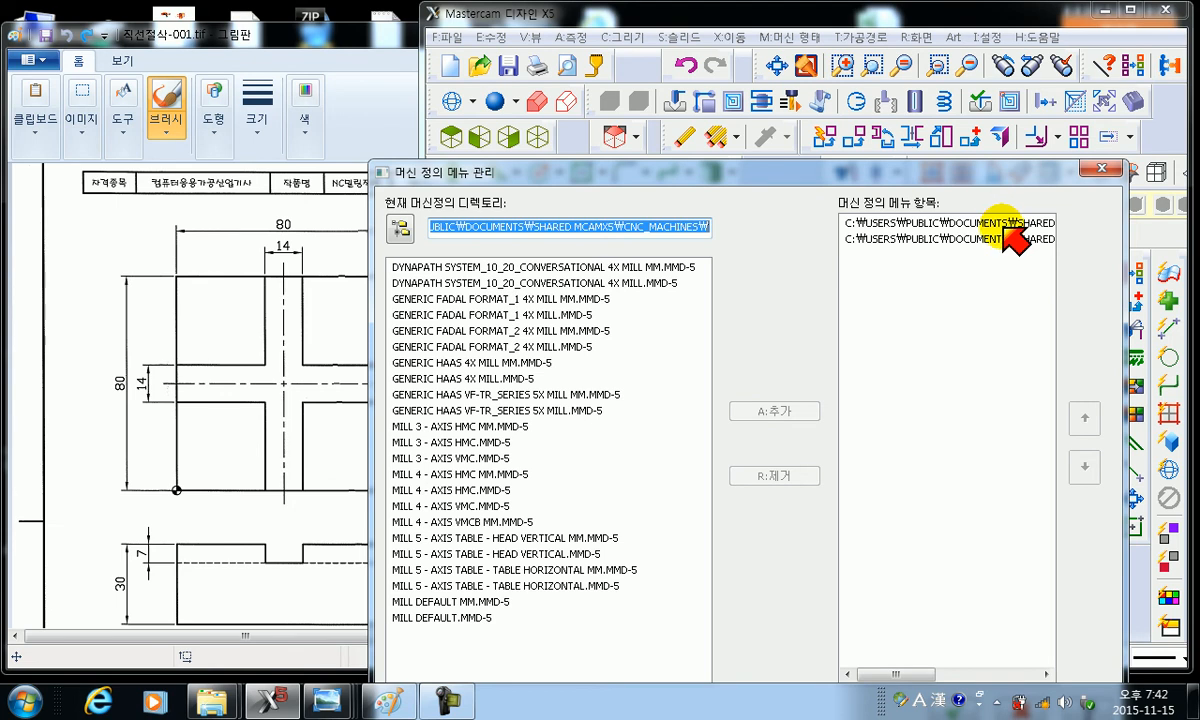
click(960, 223)
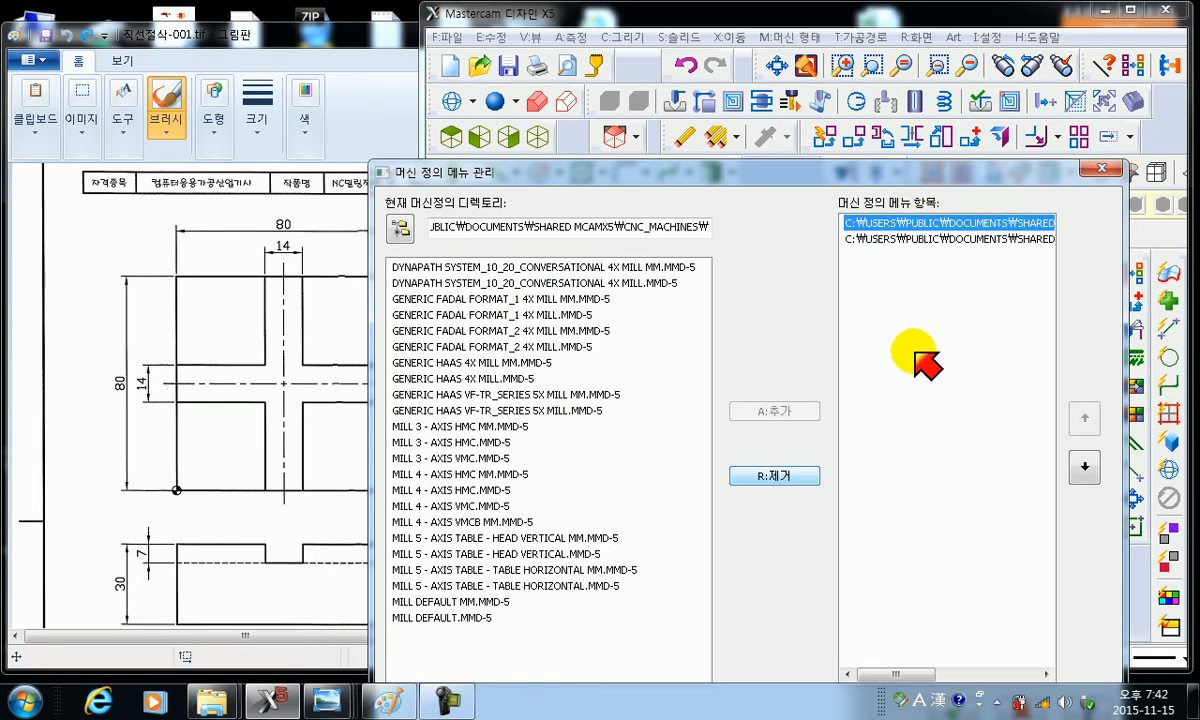
click(762, 476)
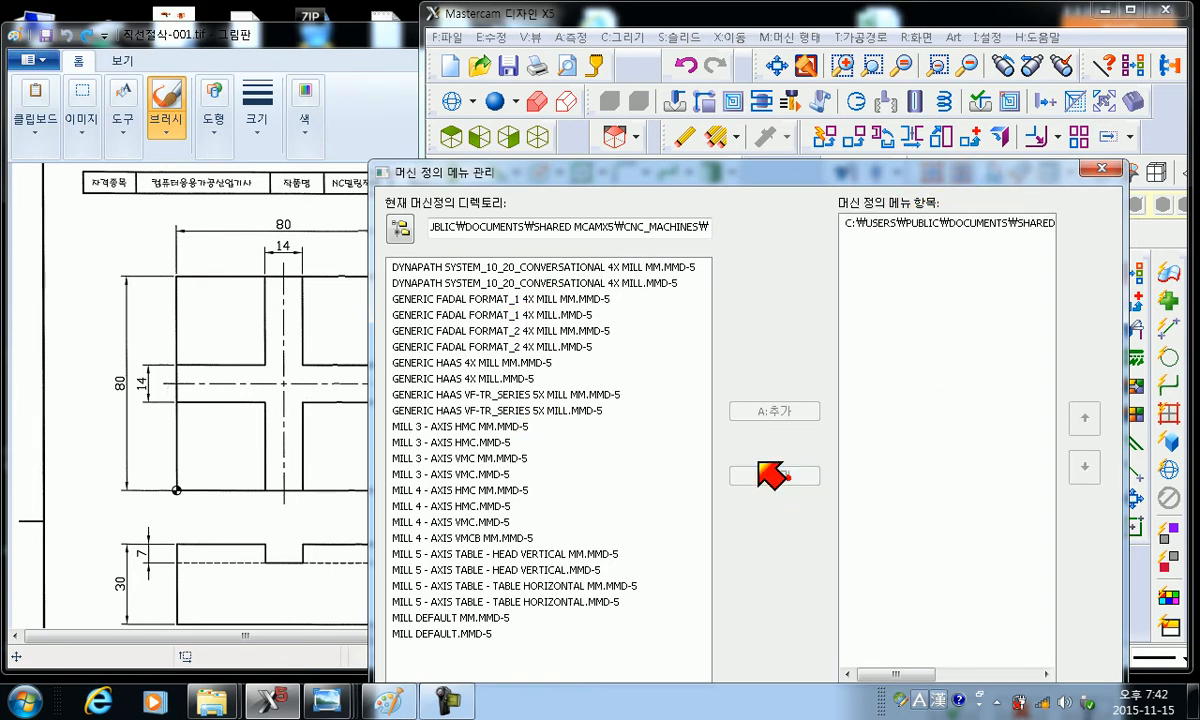
click(888, 222)
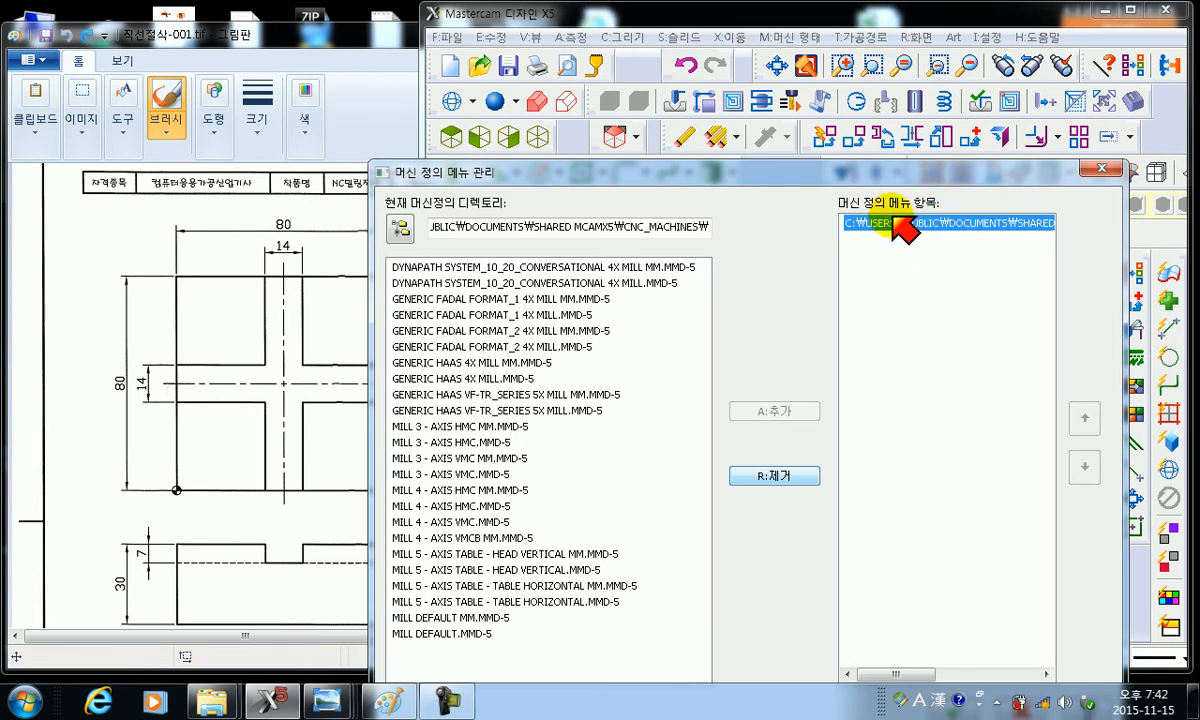
click(785, 477)
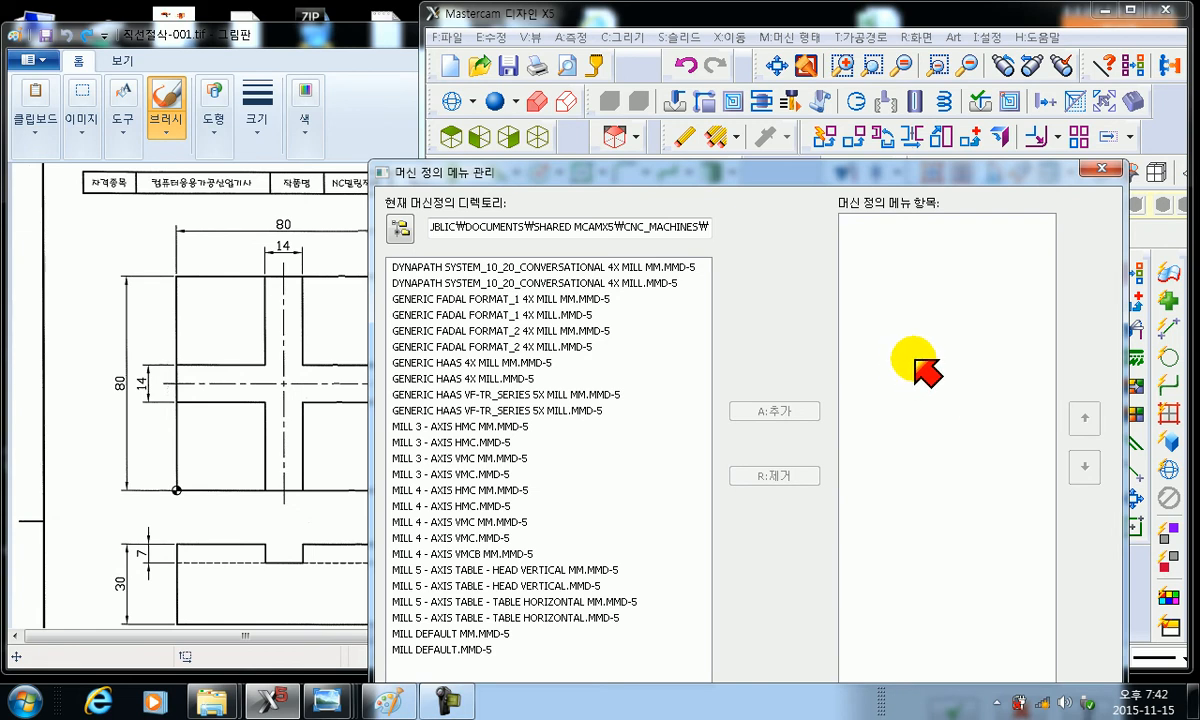
click(1101, 168)
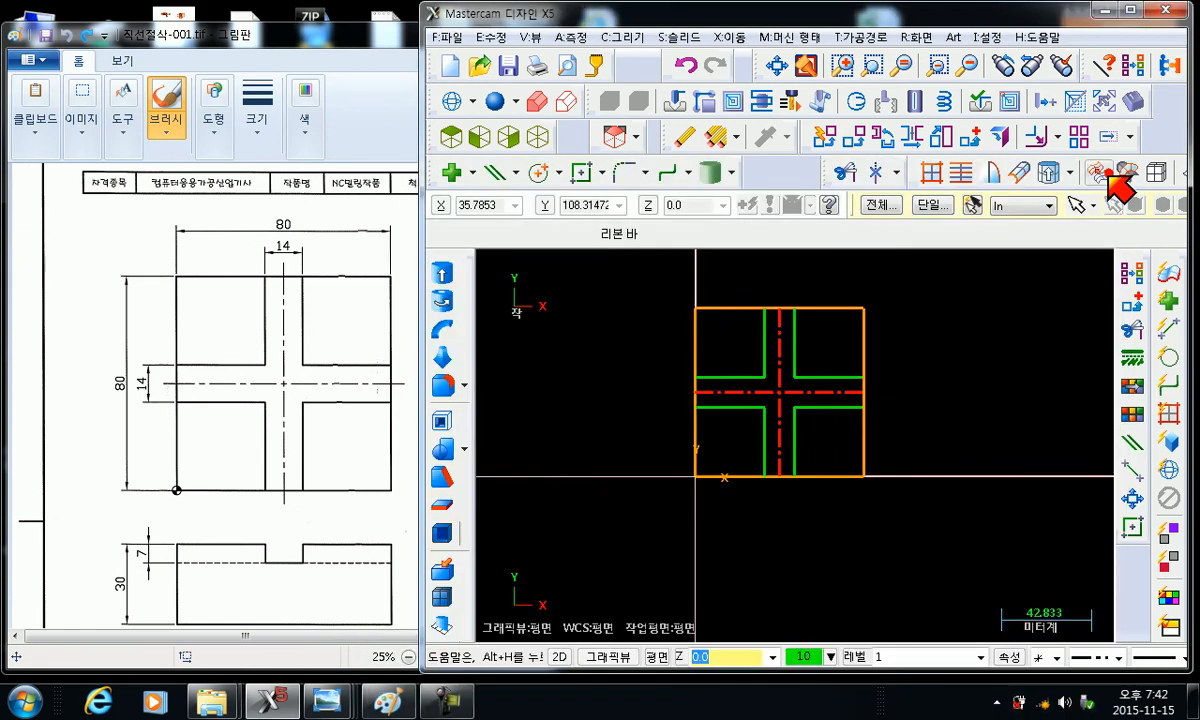
- Remove the MILL 3 - AXIS VMC MM and MILL 4 - AXIS VMC MM definitions from the milling machine menu list and accept the change
click(796, 36)
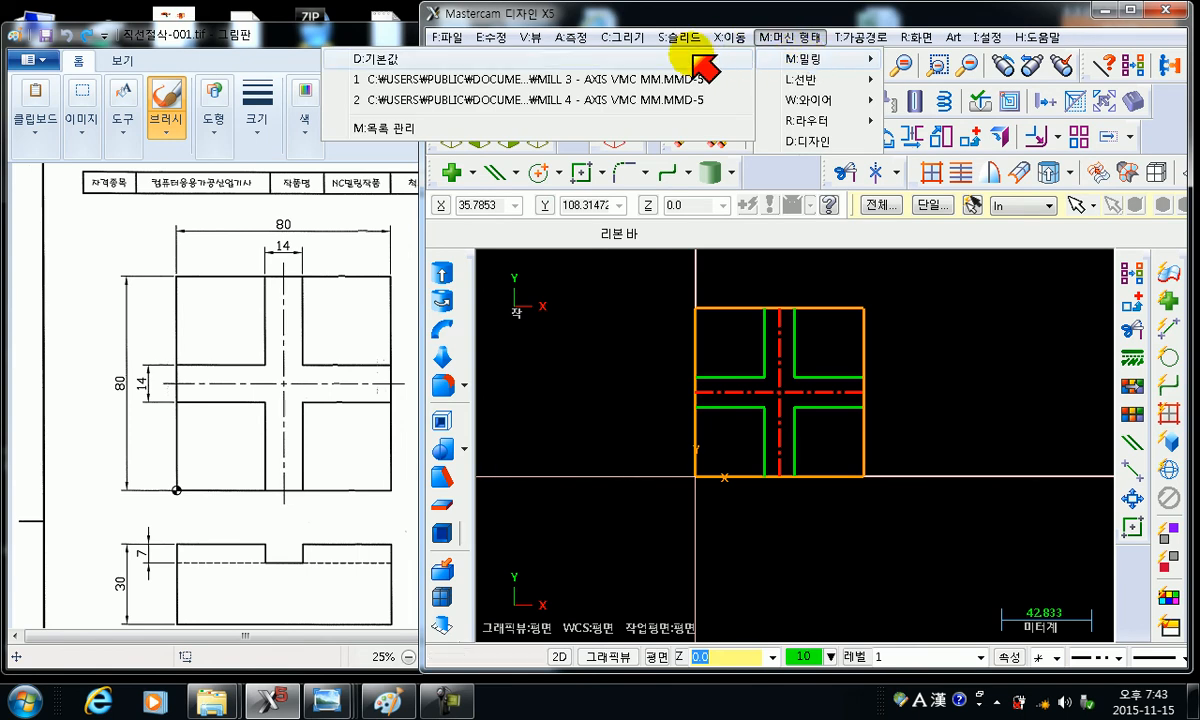
click(418, 127)
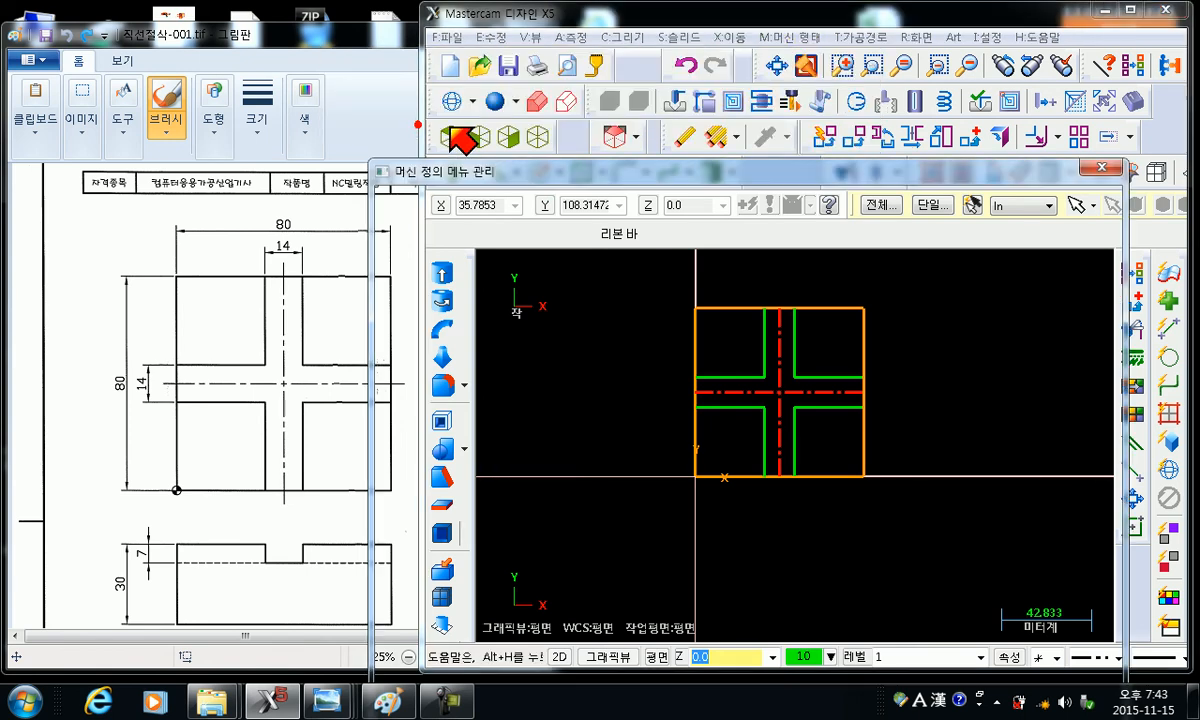
click(930, 222)
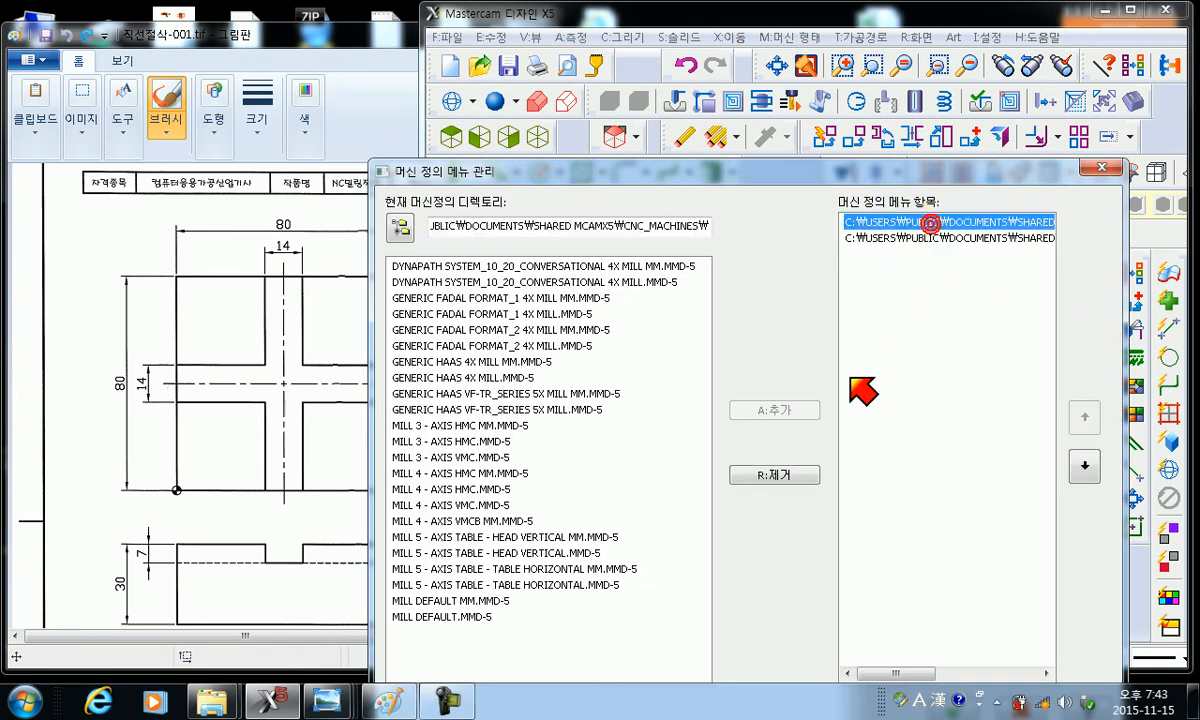
click(775, 475)
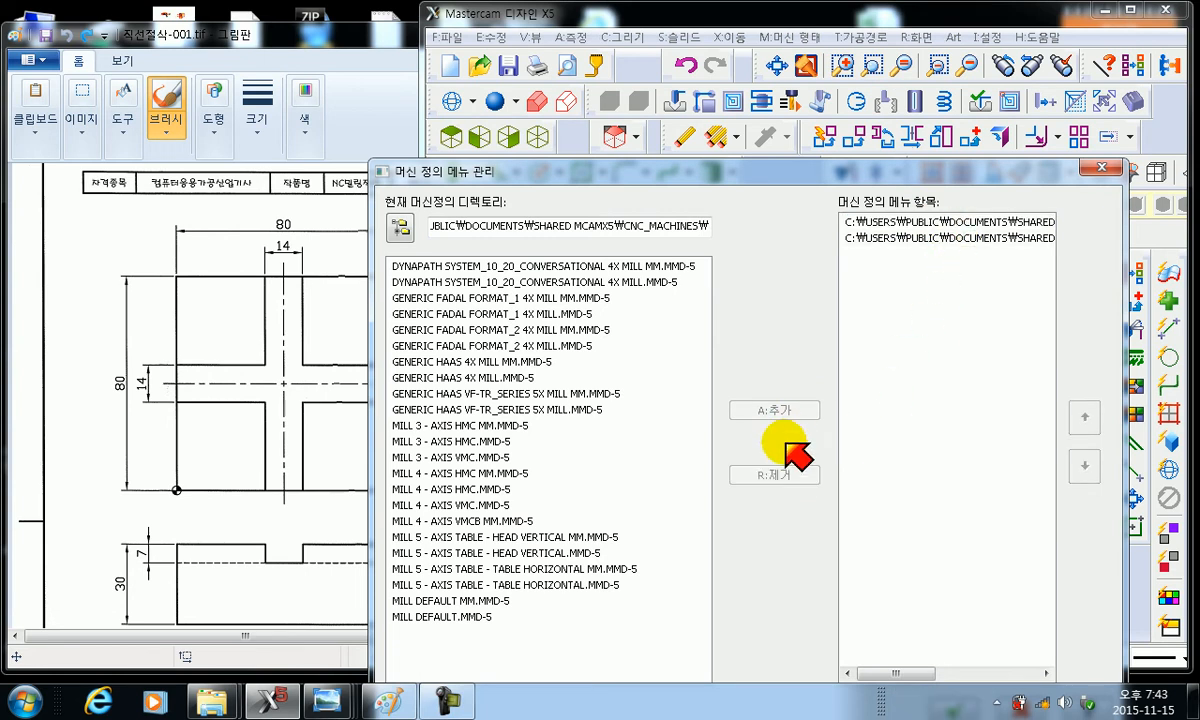
click(870, 238)
click(795, 472)
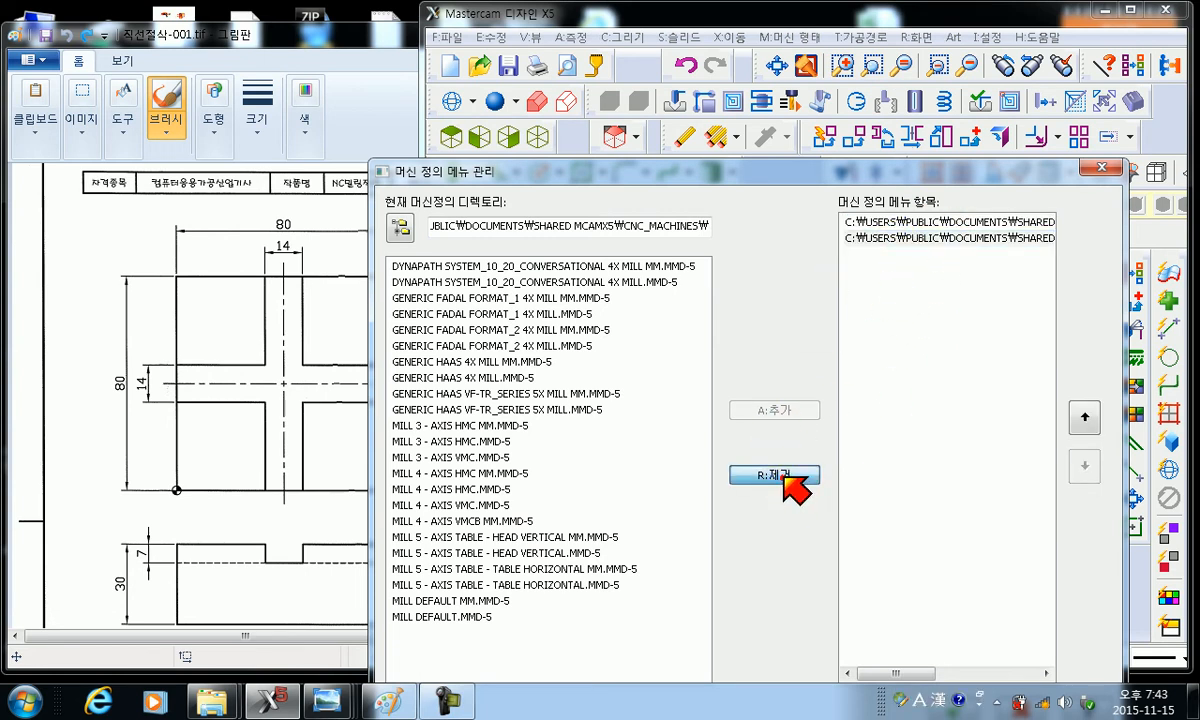
click(907, 221)
click(775, 475)
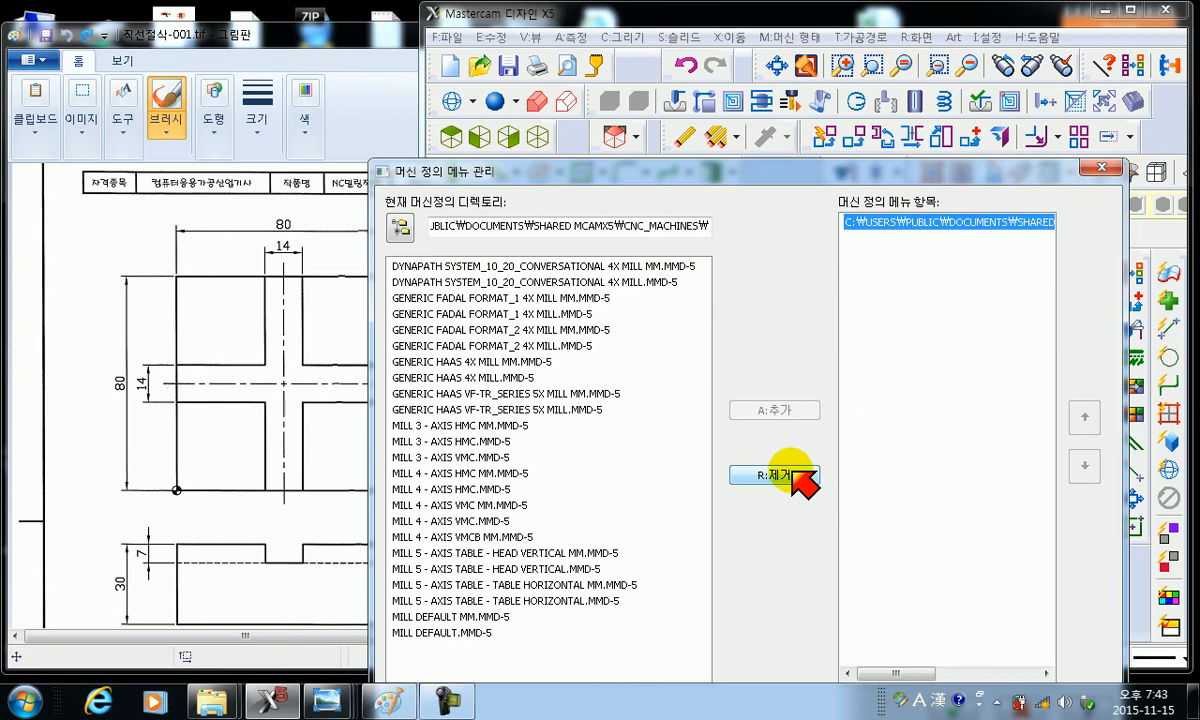
drag(790, 166, 796, 59)
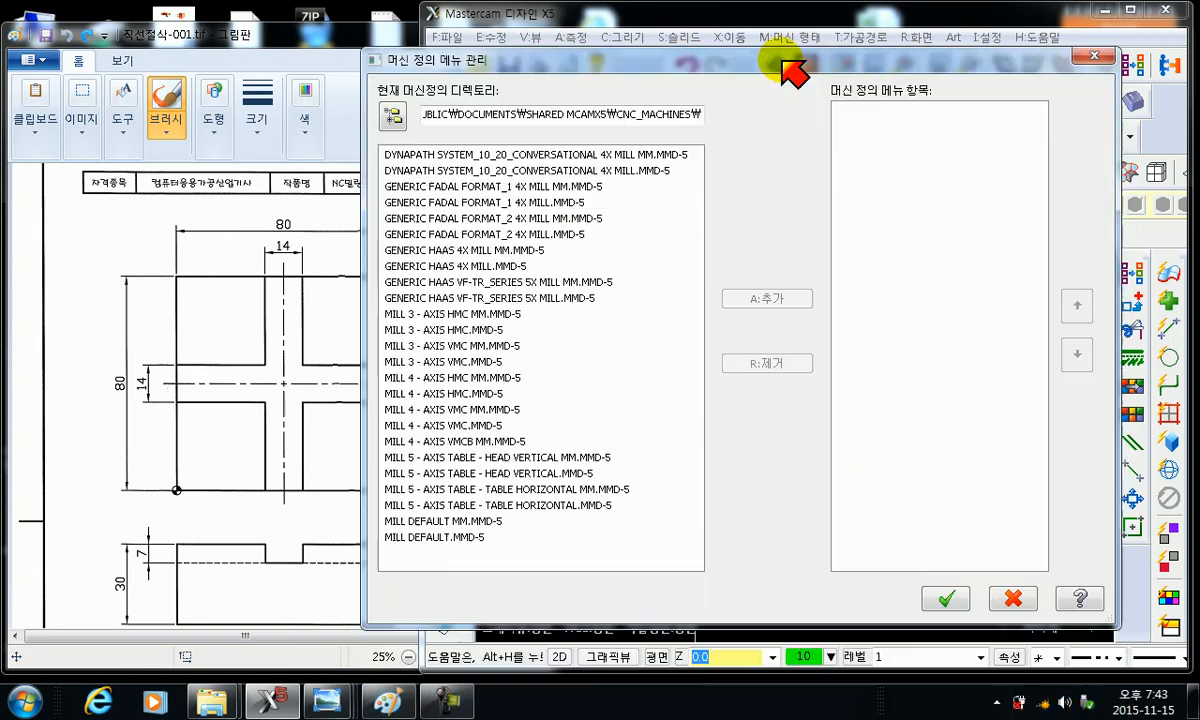
click(950, 673)
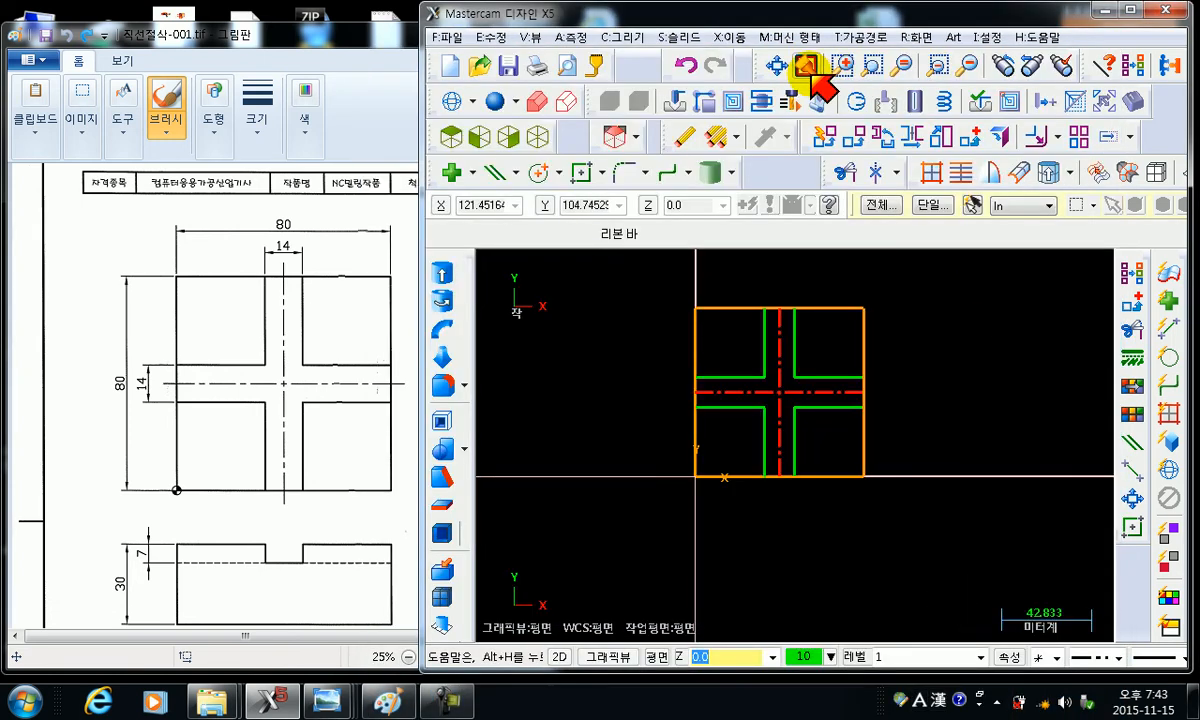
- Check which machine entries the milling machine type still offers
click(795, 37)
mouse_move(798, 59)
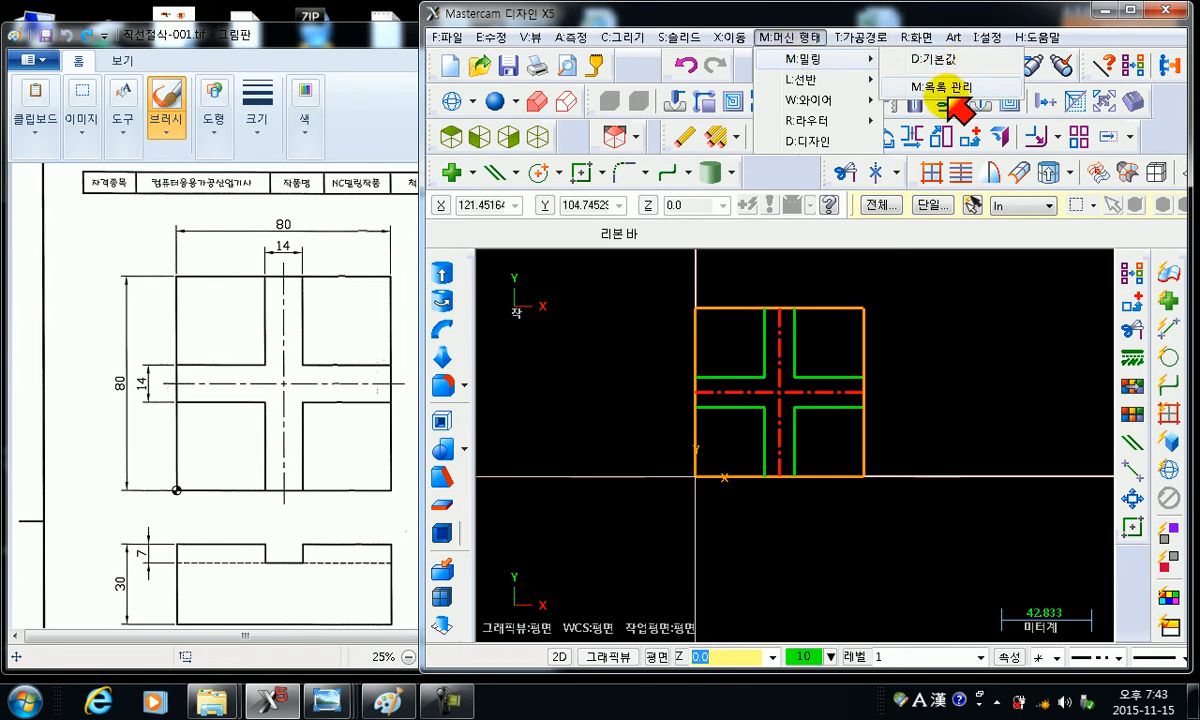
click(893, 37)
click(893, 37)
- Open the milling machine definition list manager and examine the available HAAS 4X and 3-, 4- and 5-axis mill definitions
click(790, 37)
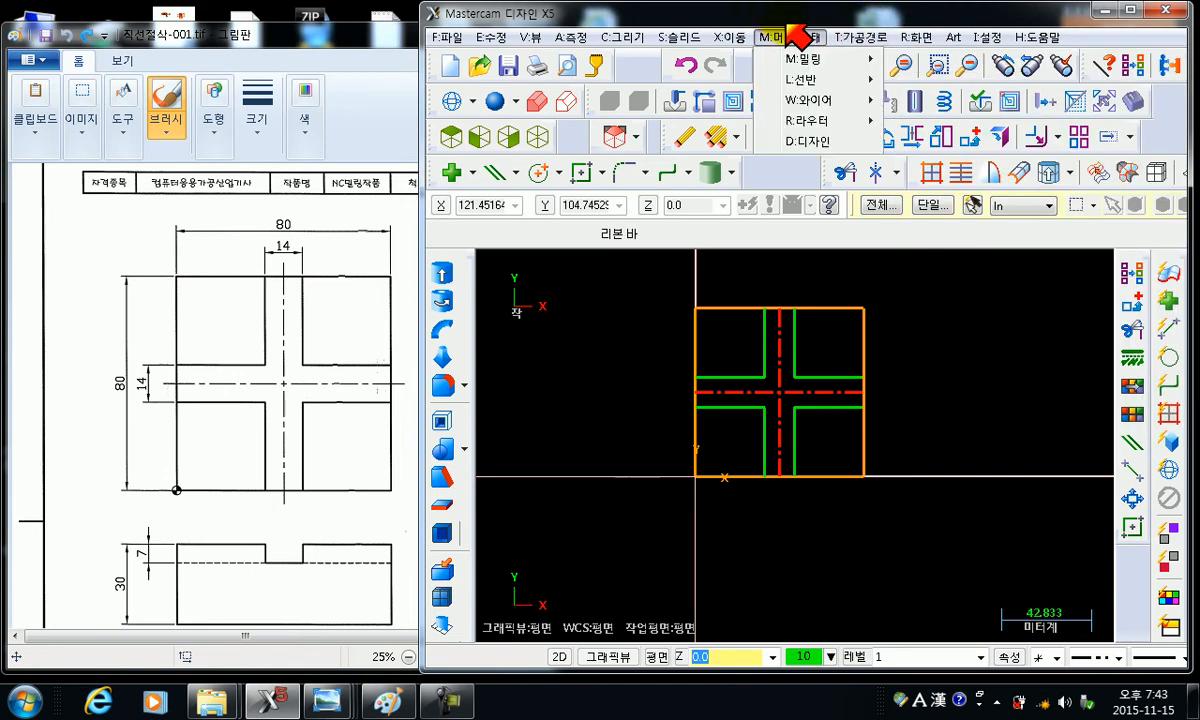
mouse_move(805, 59)
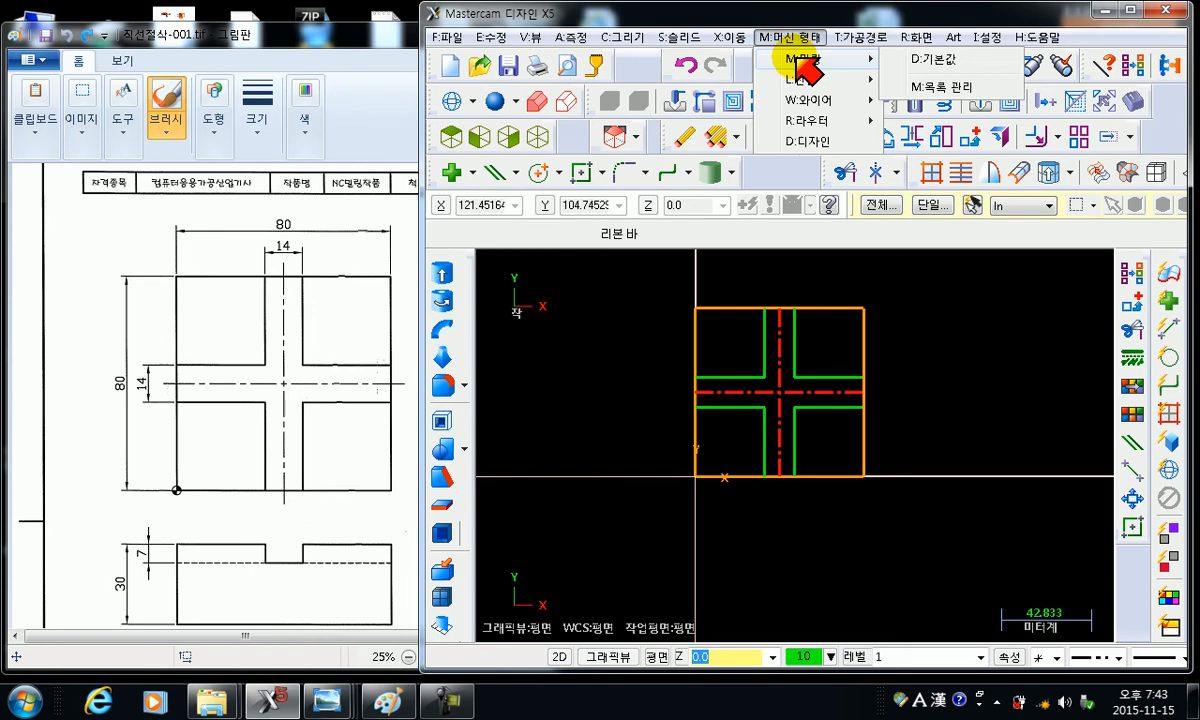
click(945, 88)
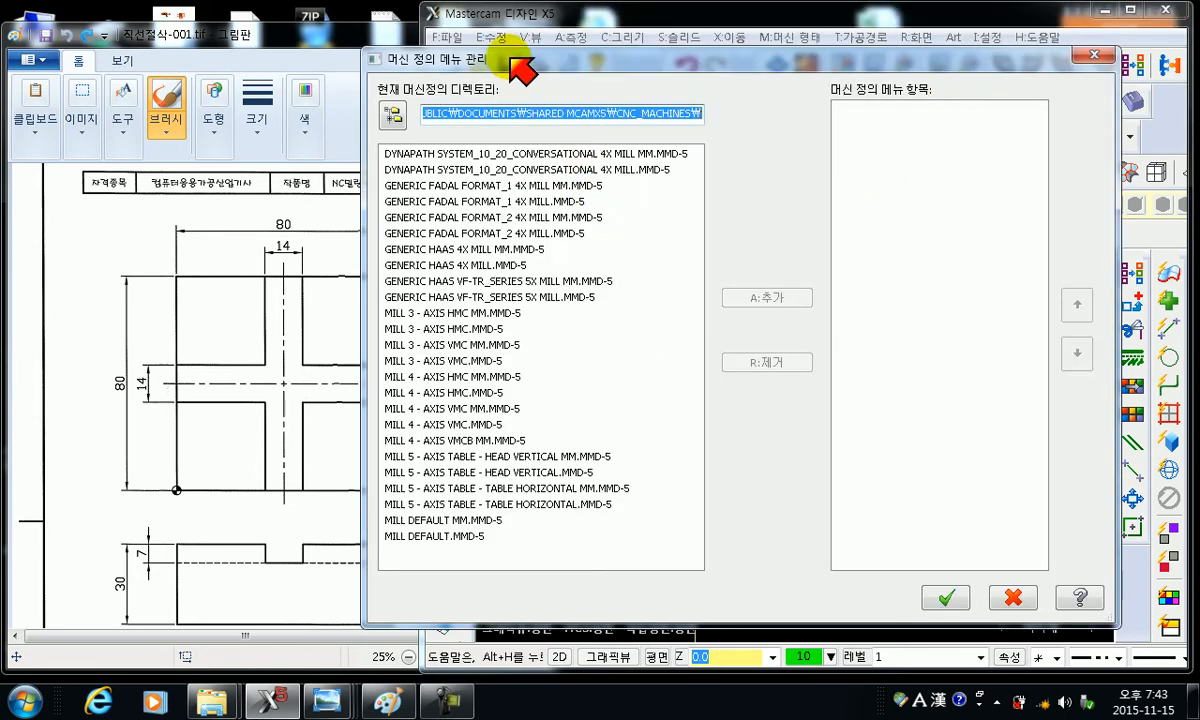
drag(511, 61, 616, 58)
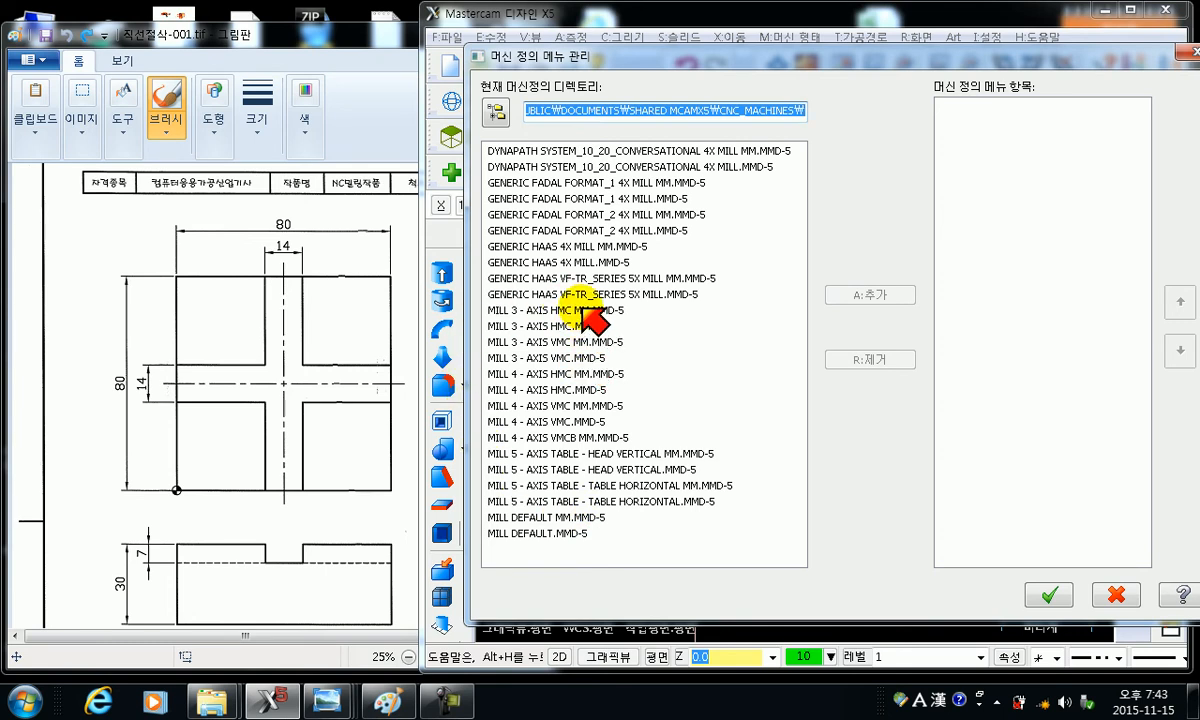
click(558, 262)
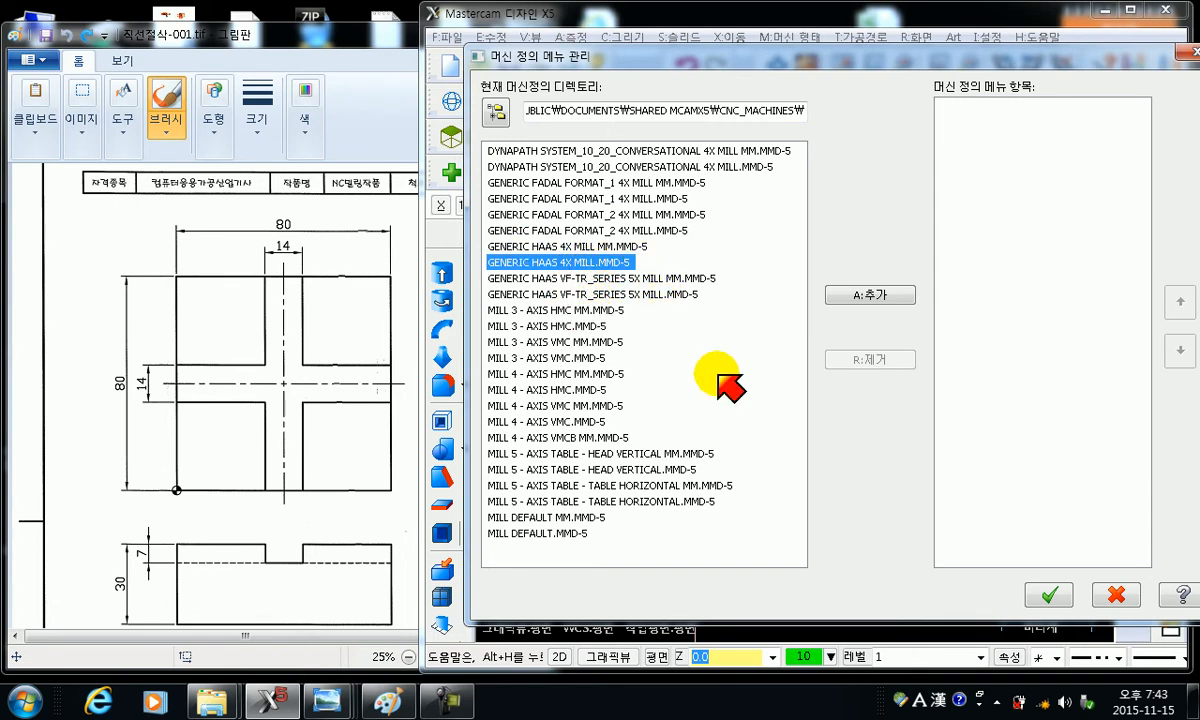
click(545, 310)
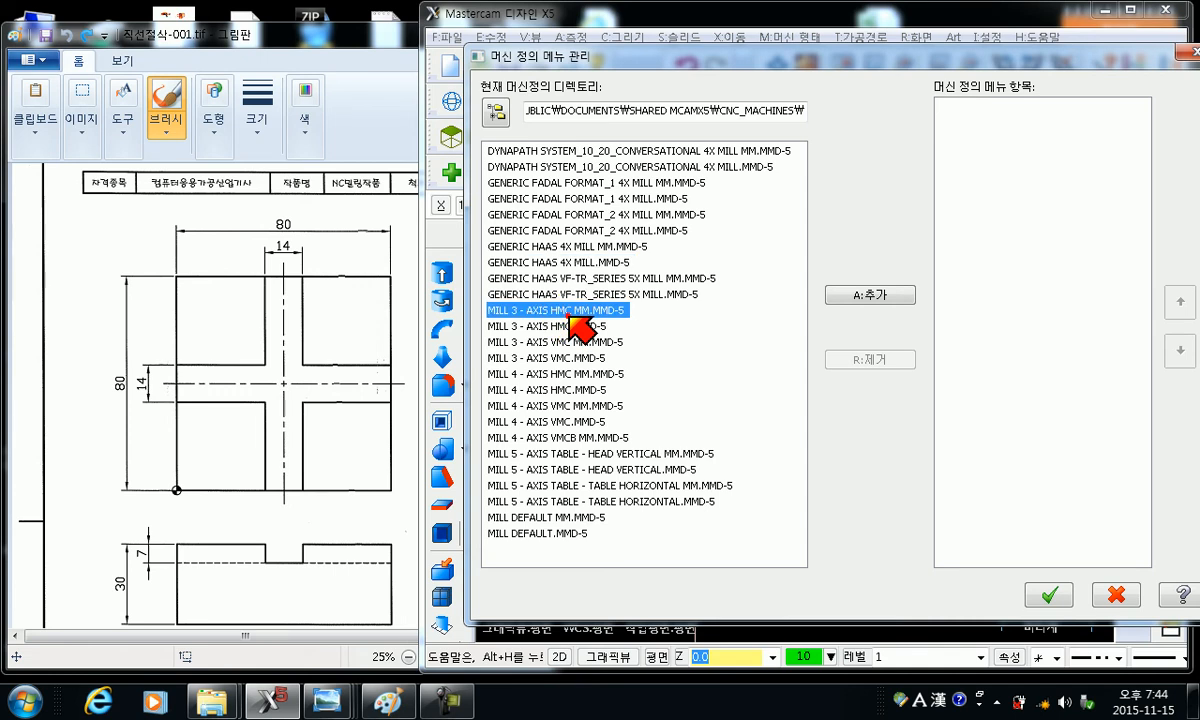
click(500, 326)
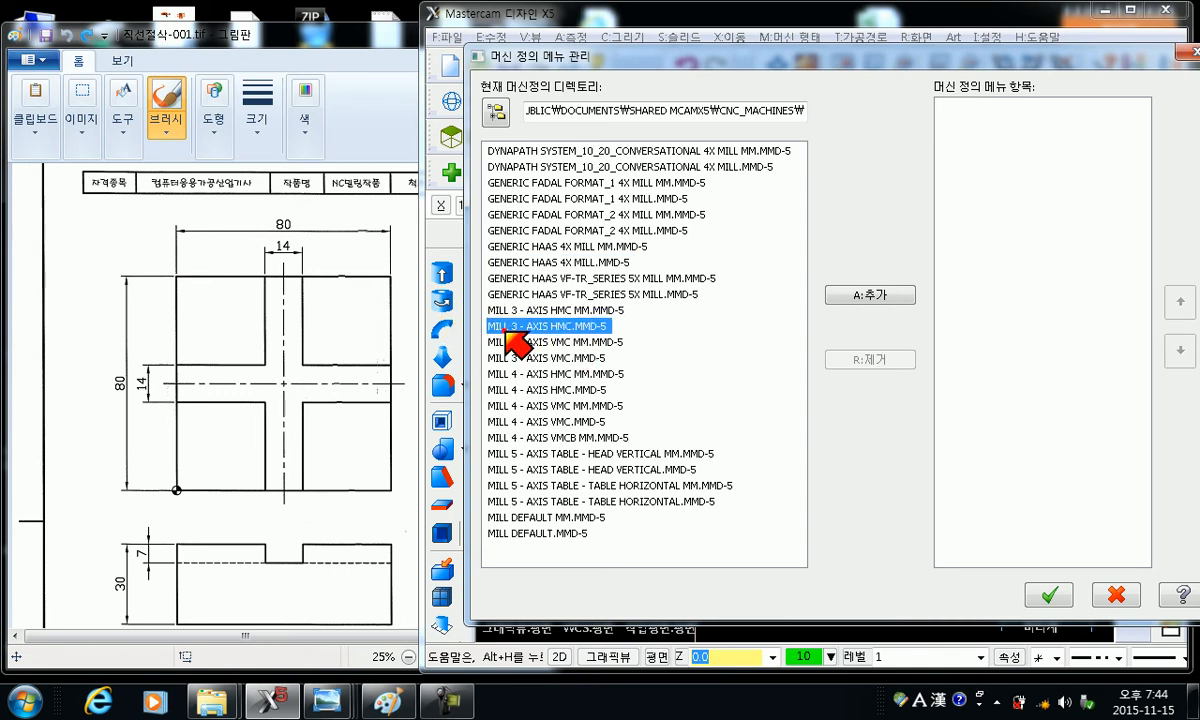
click(519, 358)
click(526, 406)
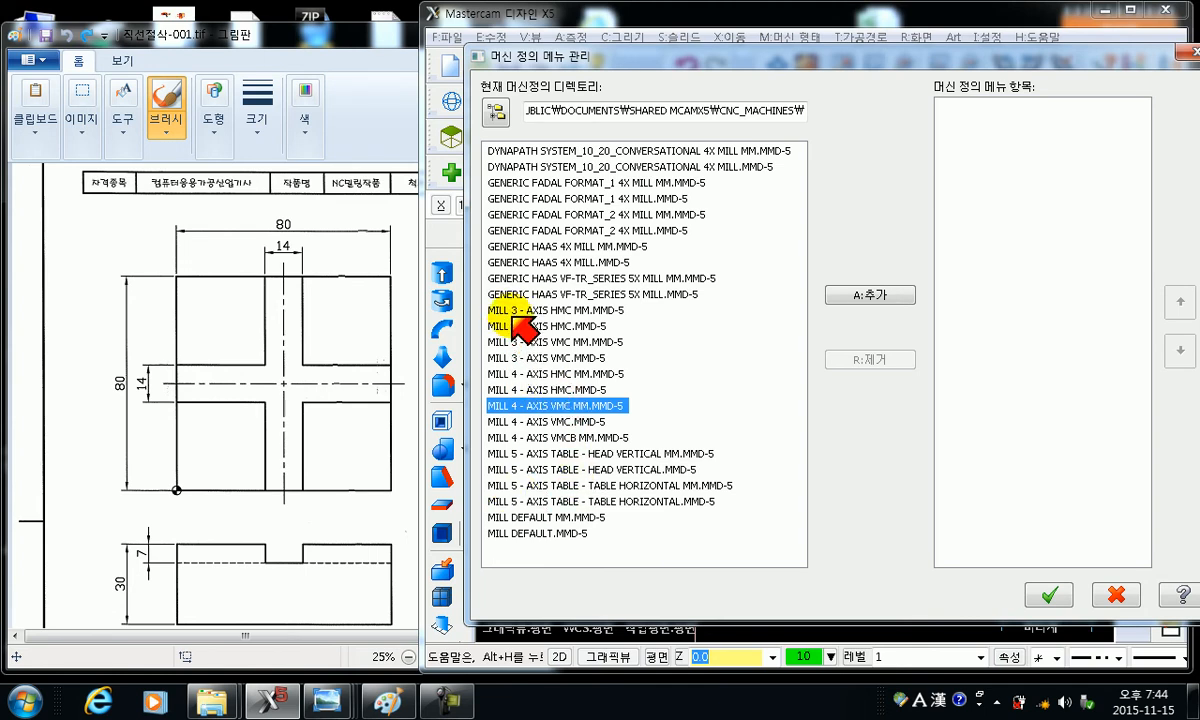
click(510, 373)
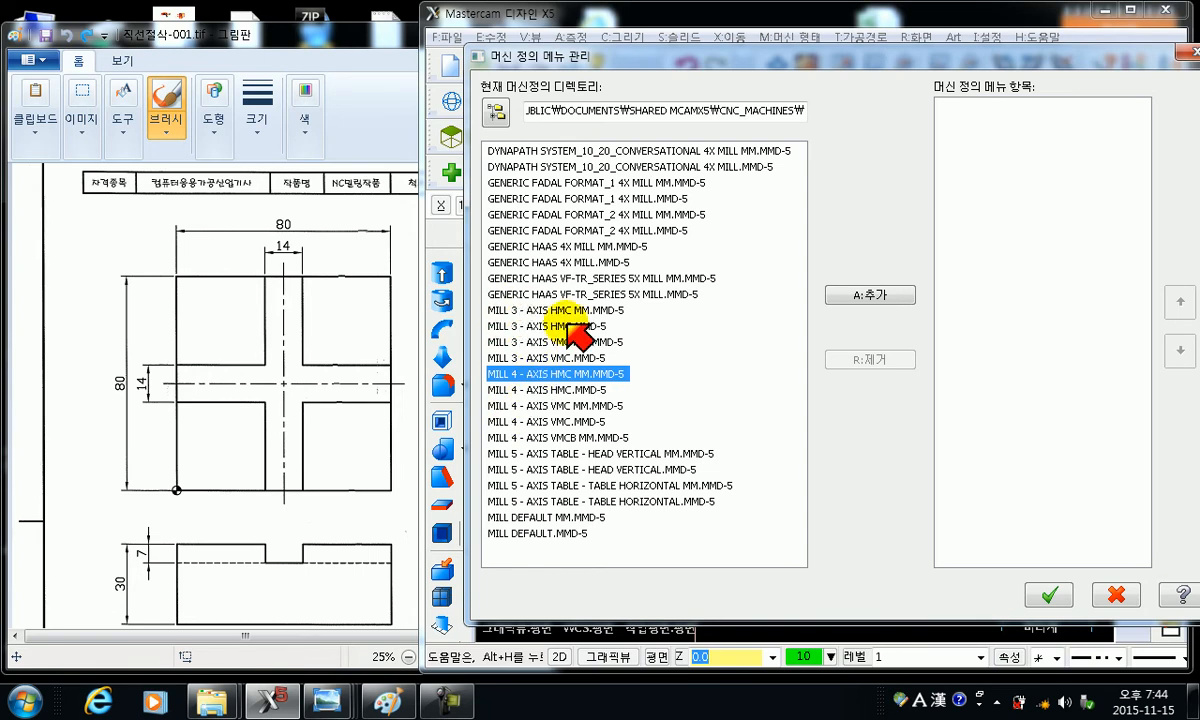
click(504, 453)
click(512, 326)
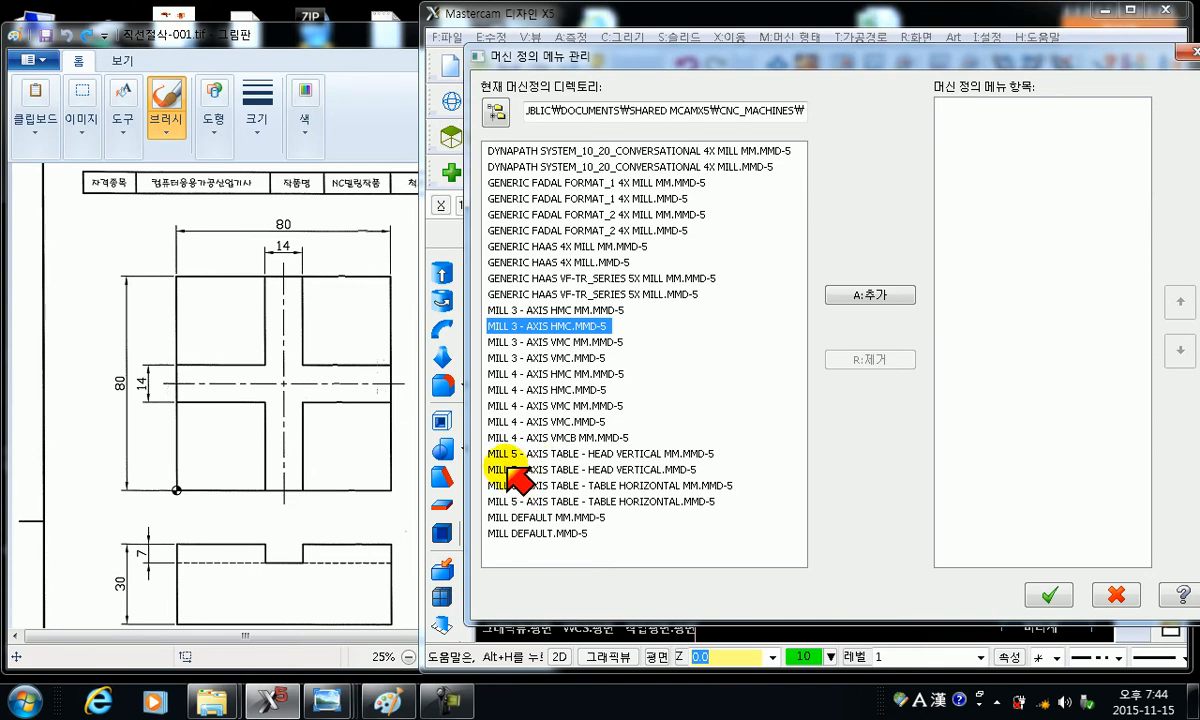
- Compare the metric and inch versions of the 3-axis HMC and VMC mill definitions in the available machine list
click(514, 310)
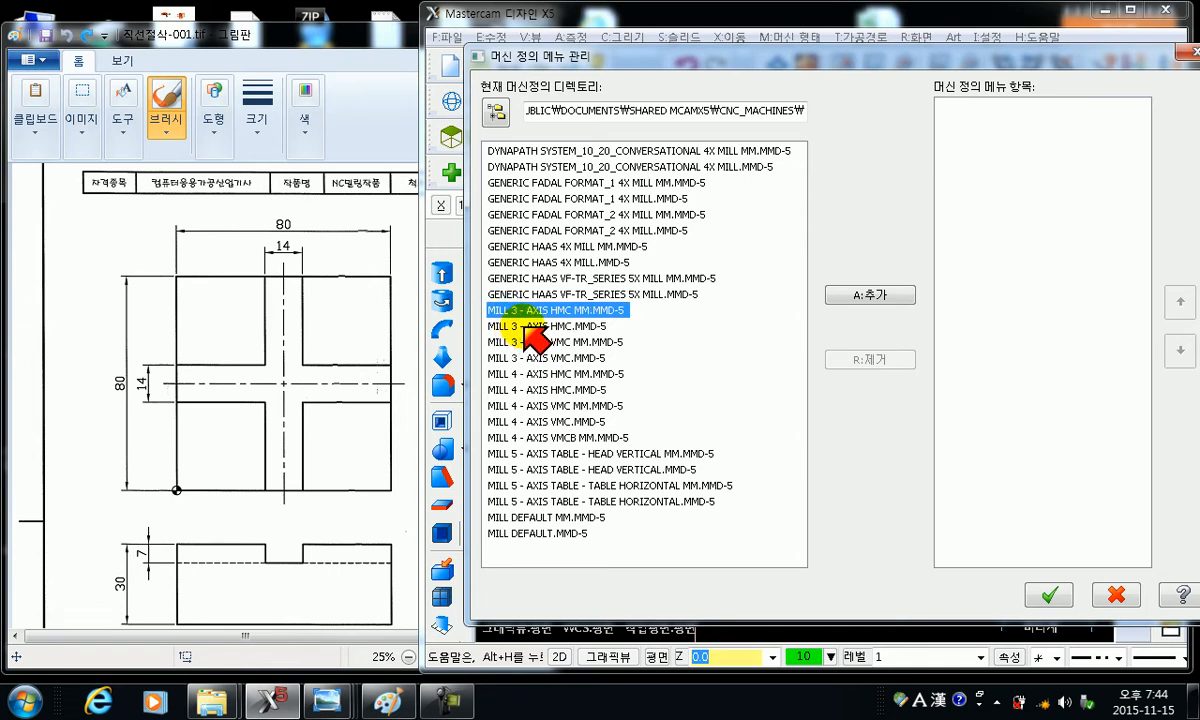
click(541, 325)
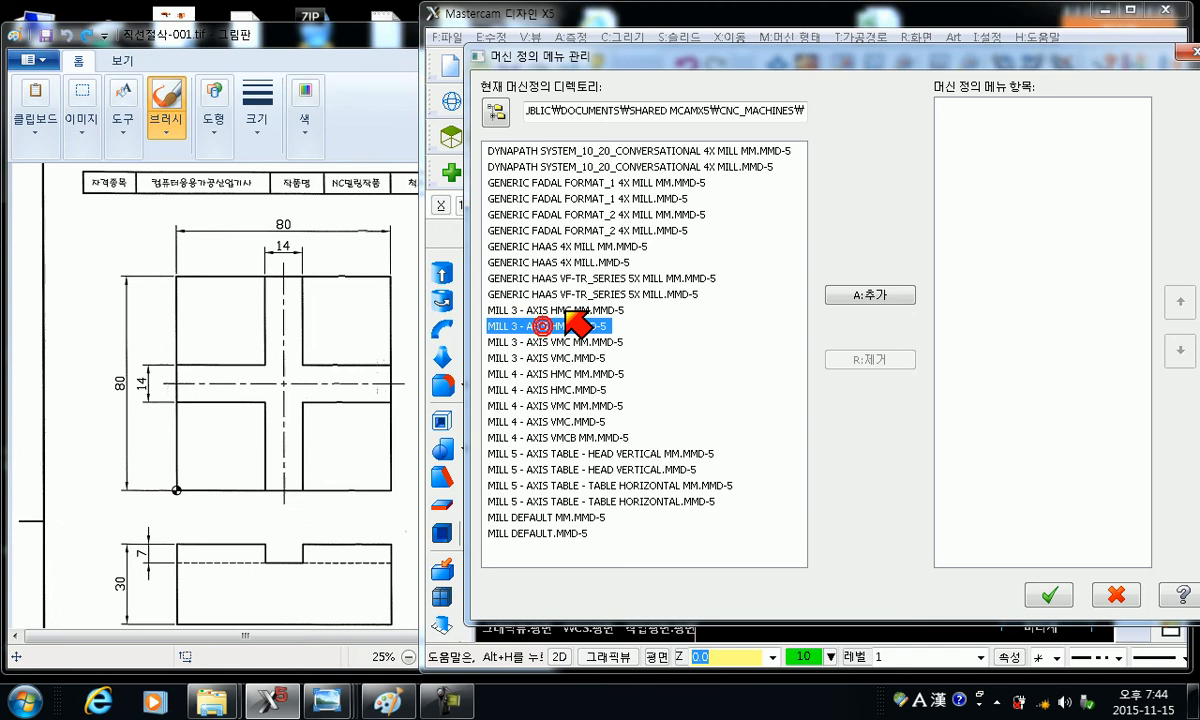
click(565, 308)
click(566, 326)
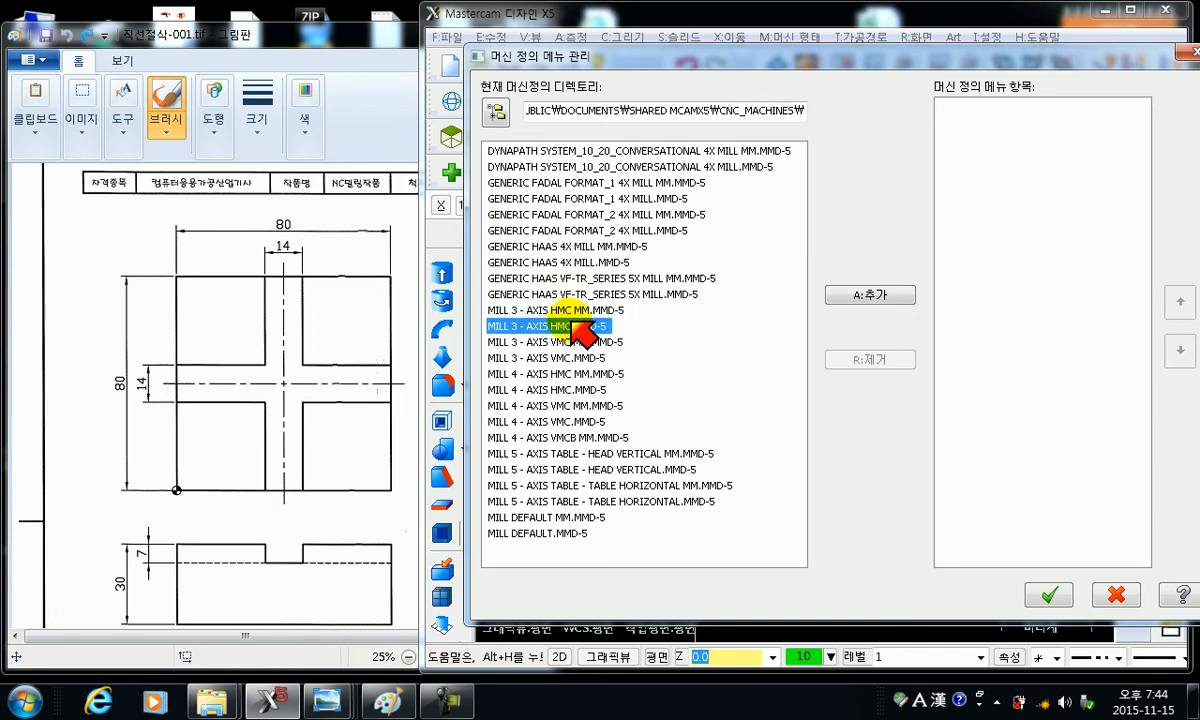
click(567, 342)
click(566, 342)
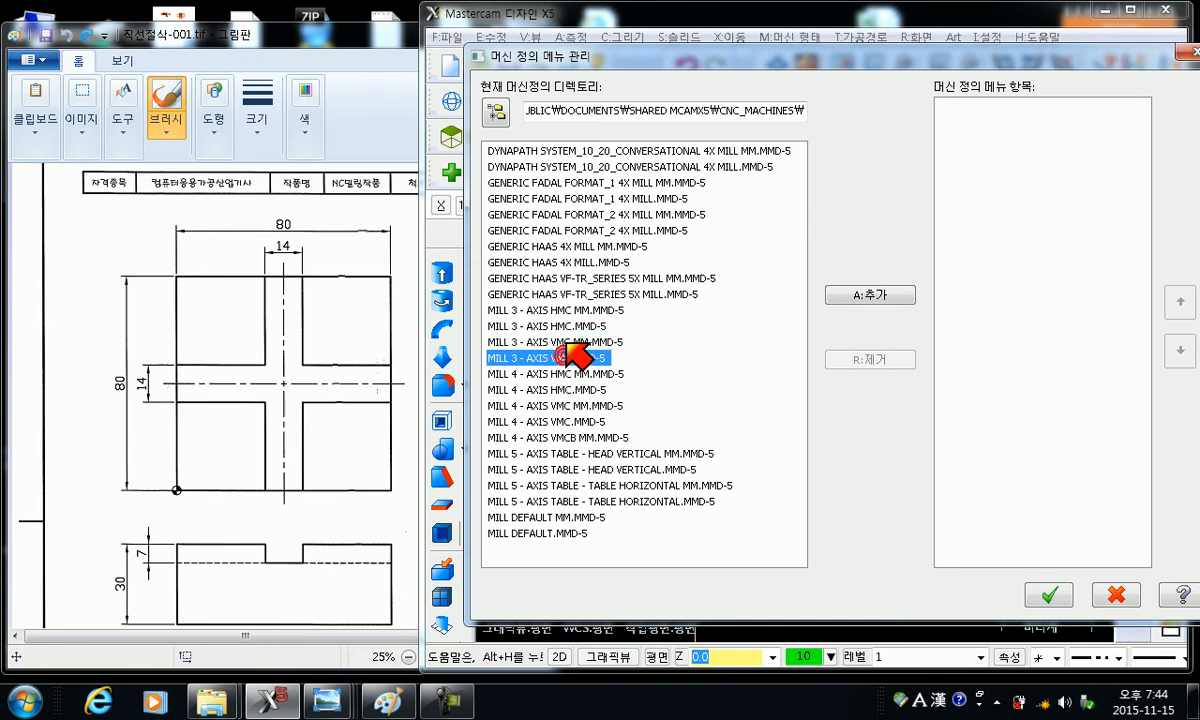
click(560, 326)
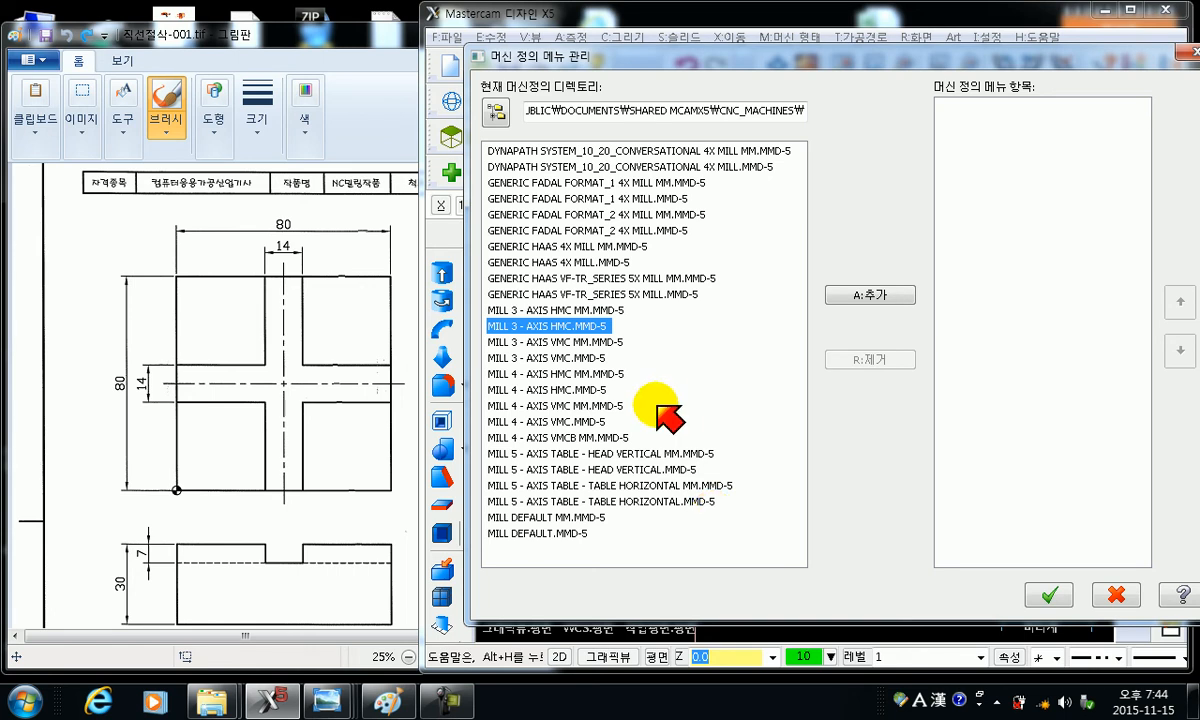
click(565, 357)
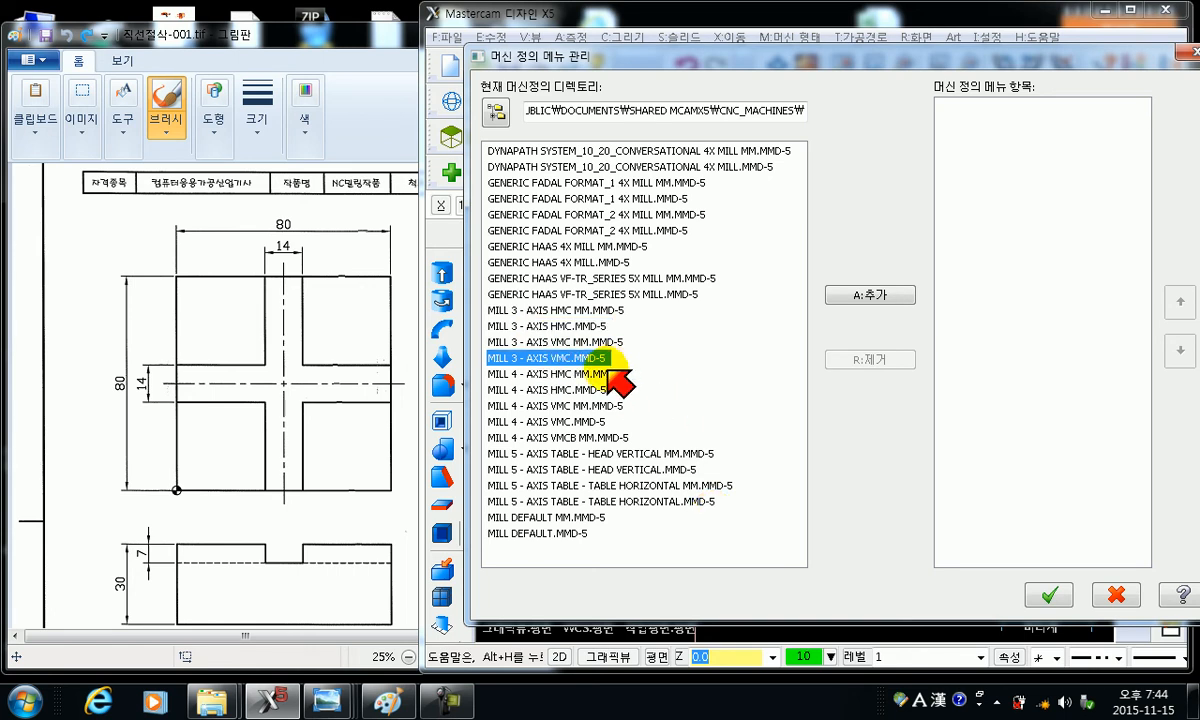
click(570, 342)
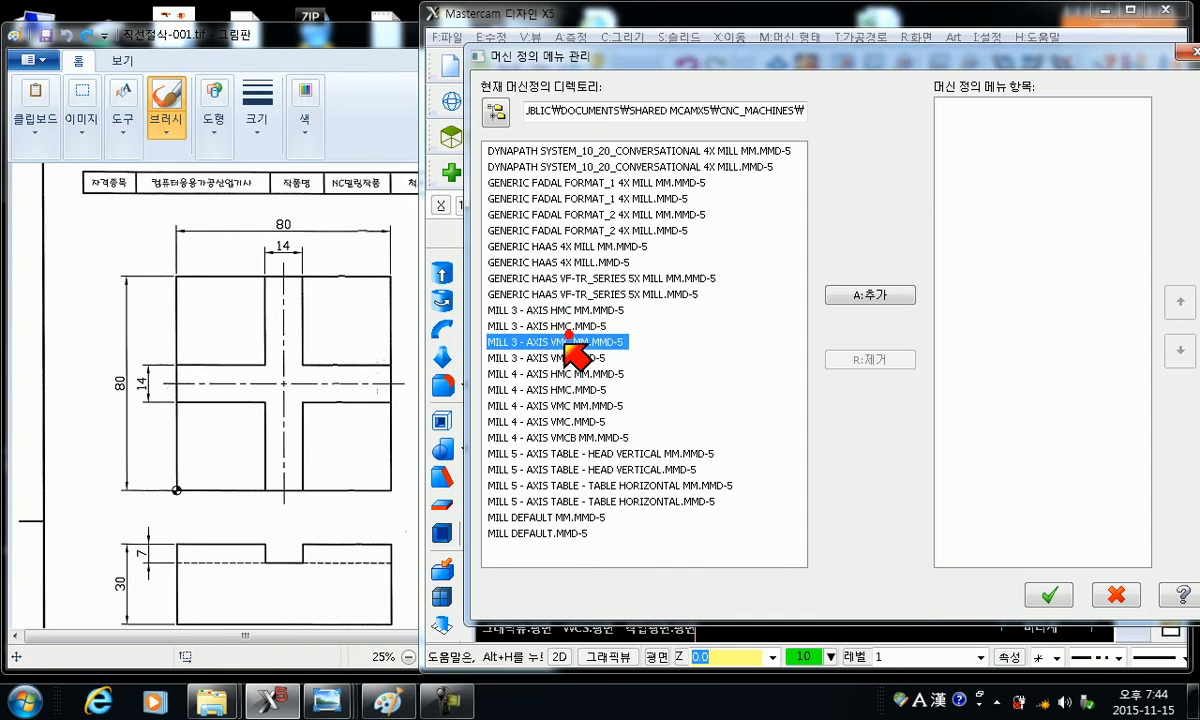
click(561, 357)
click(566, 343)
click(566, 356)
click(569, 340)
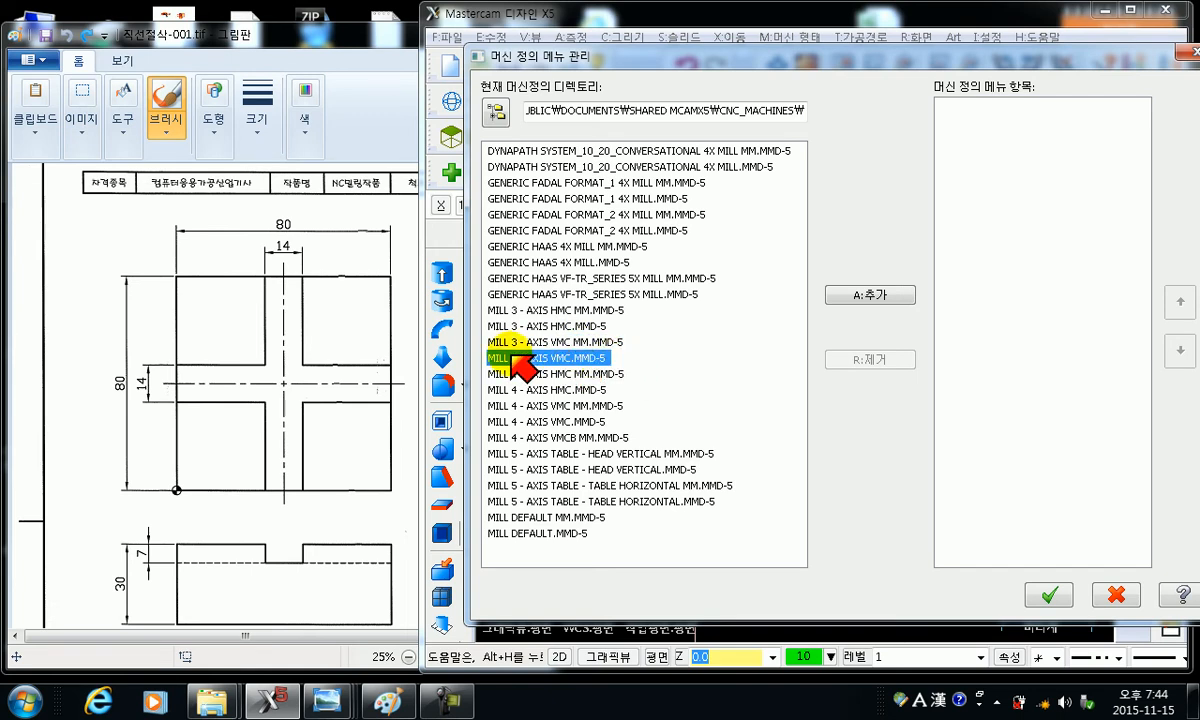
click(585, 342)
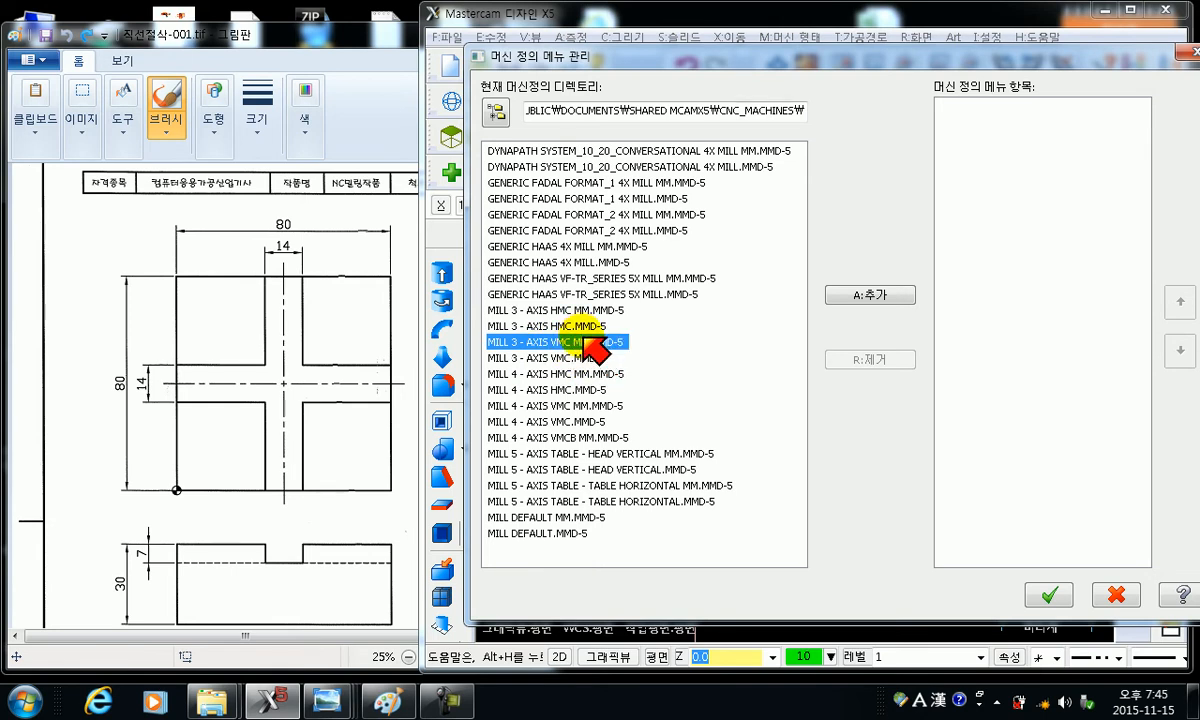
click(590, 357)
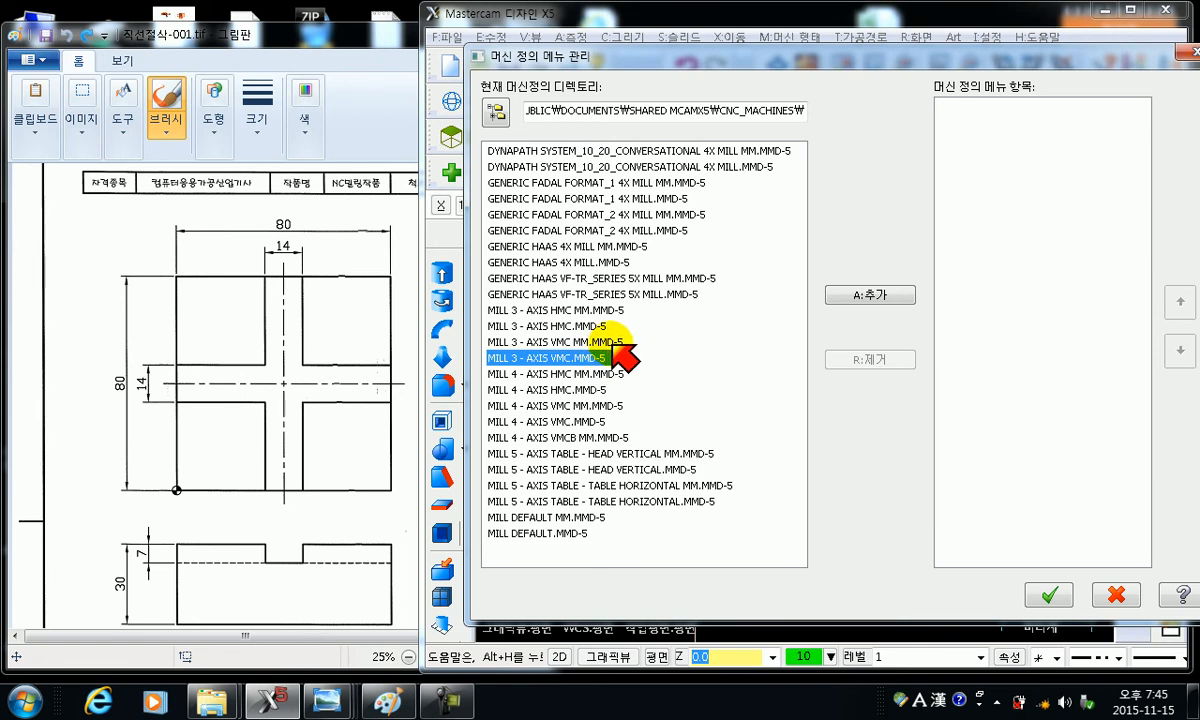
- Add the MILL 3 - AXIS VMC MM and MILL 4 - AXIS VMC MM definitions to the milling machine menu list and accept the change
click(584, 342)
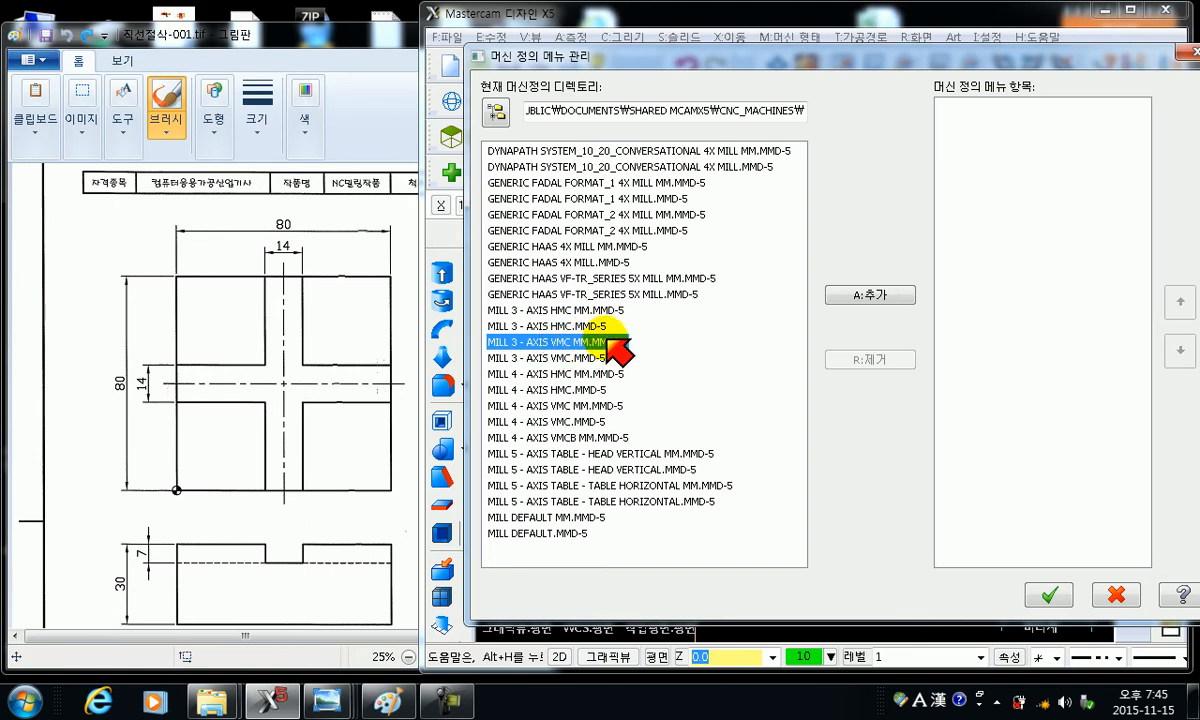
click(900, 299)
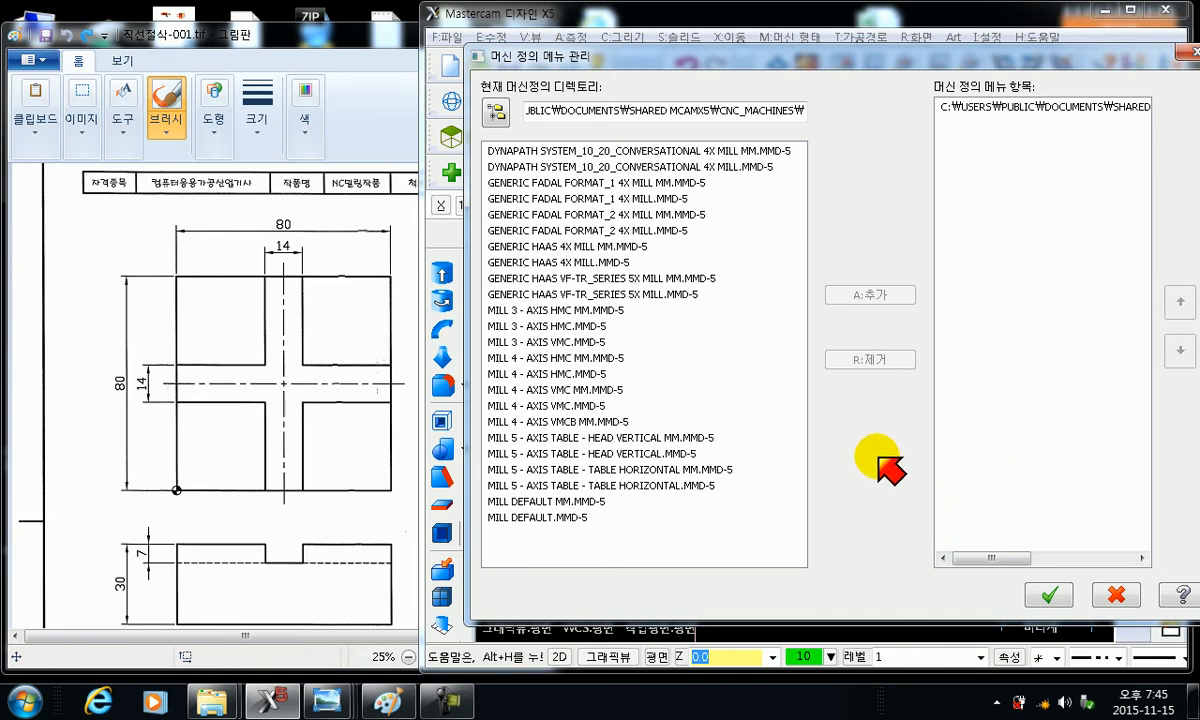
click(510, 390)
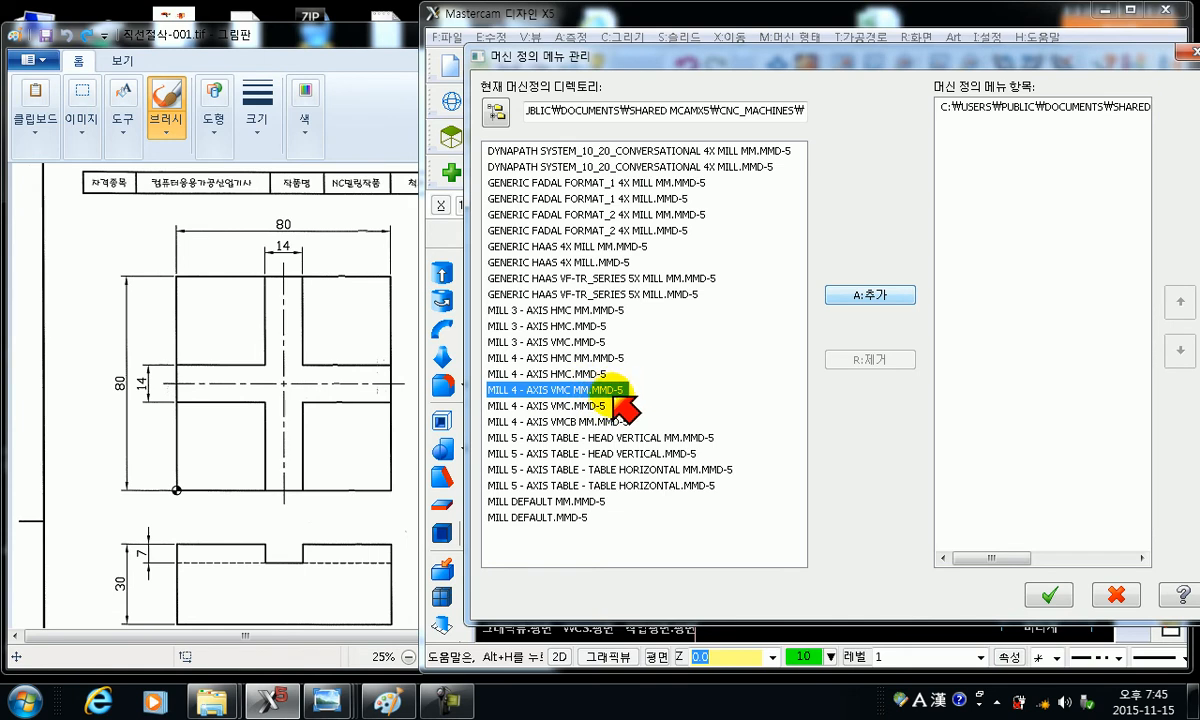
click(898, 296)
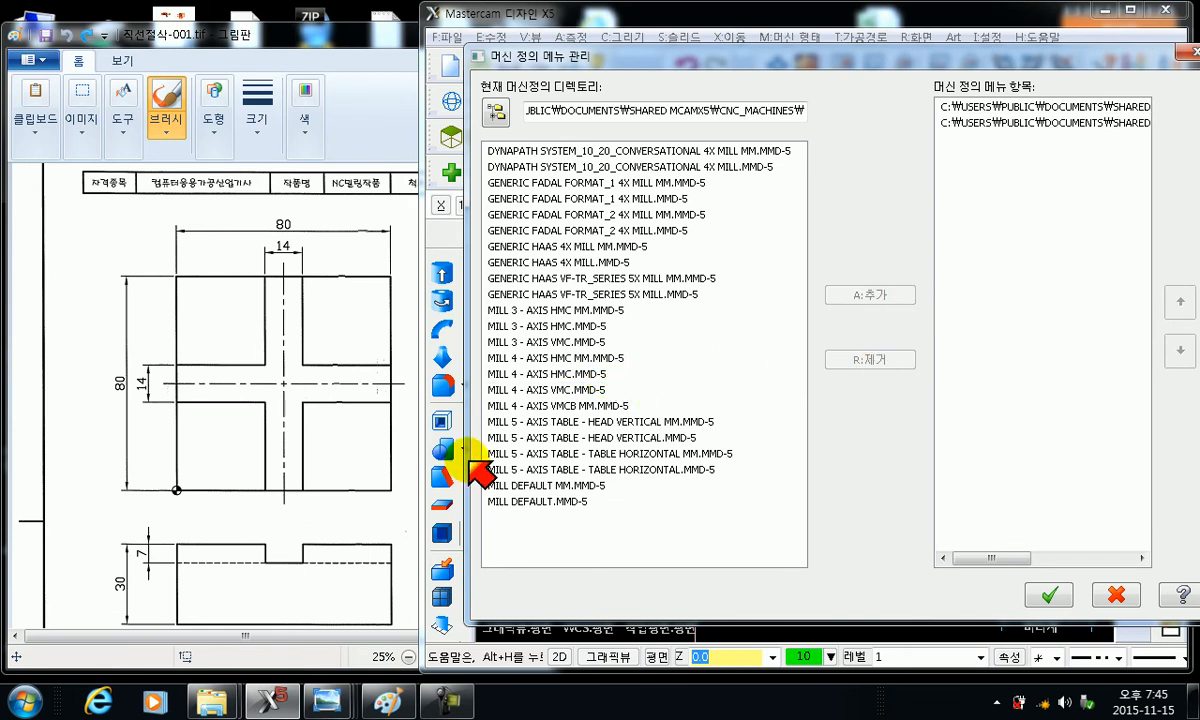
click(512, 421)
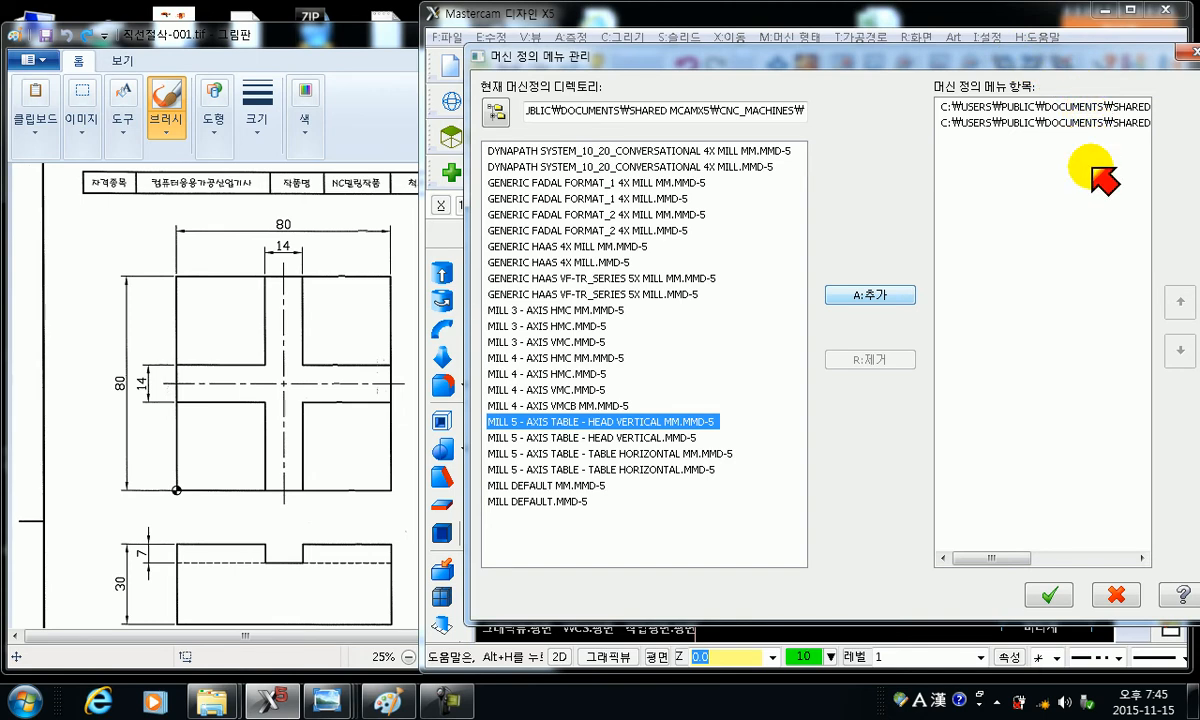
drag(870, 57, 713, 96)
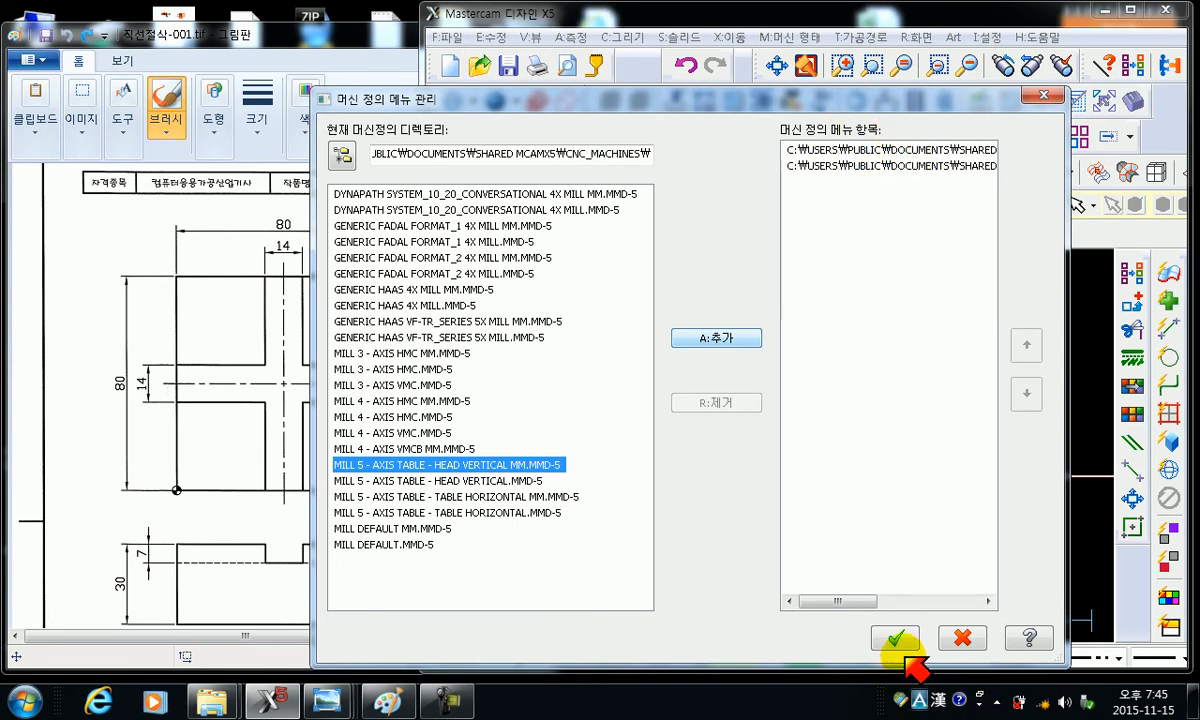
click(906, 638)
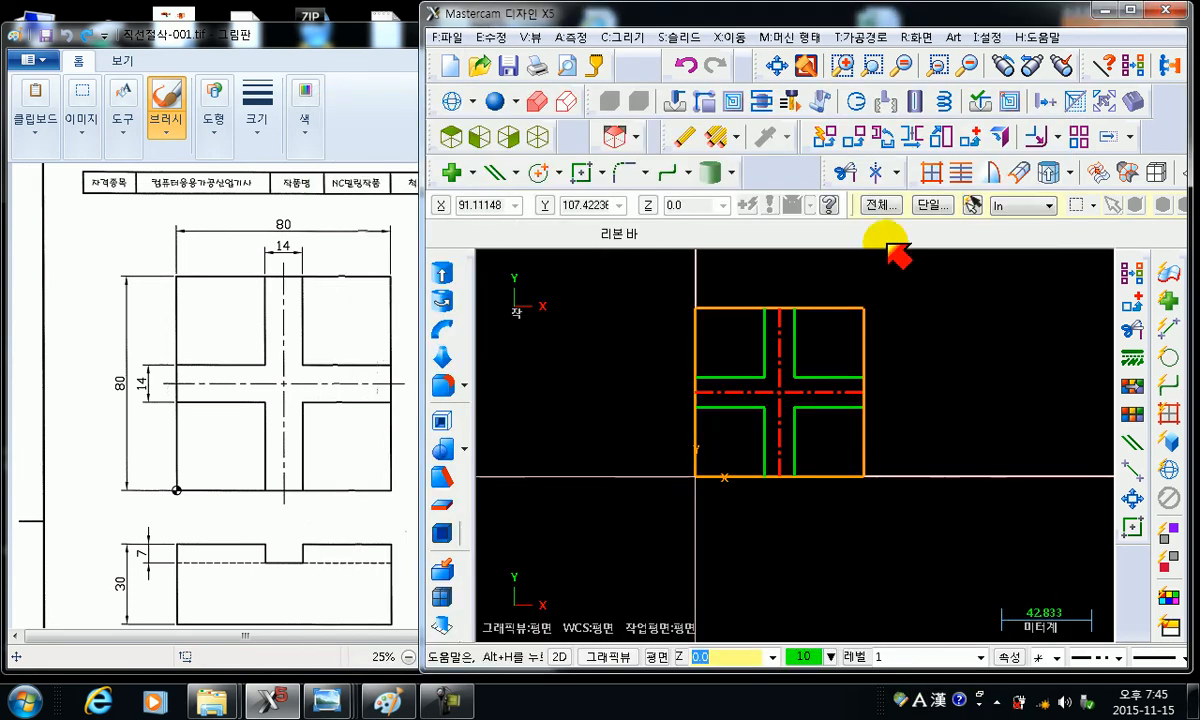
- Set the milling machine type to the MILL 3 - AXIS VMC MM definition
click(798, 37)
mouse_move(800, 58)
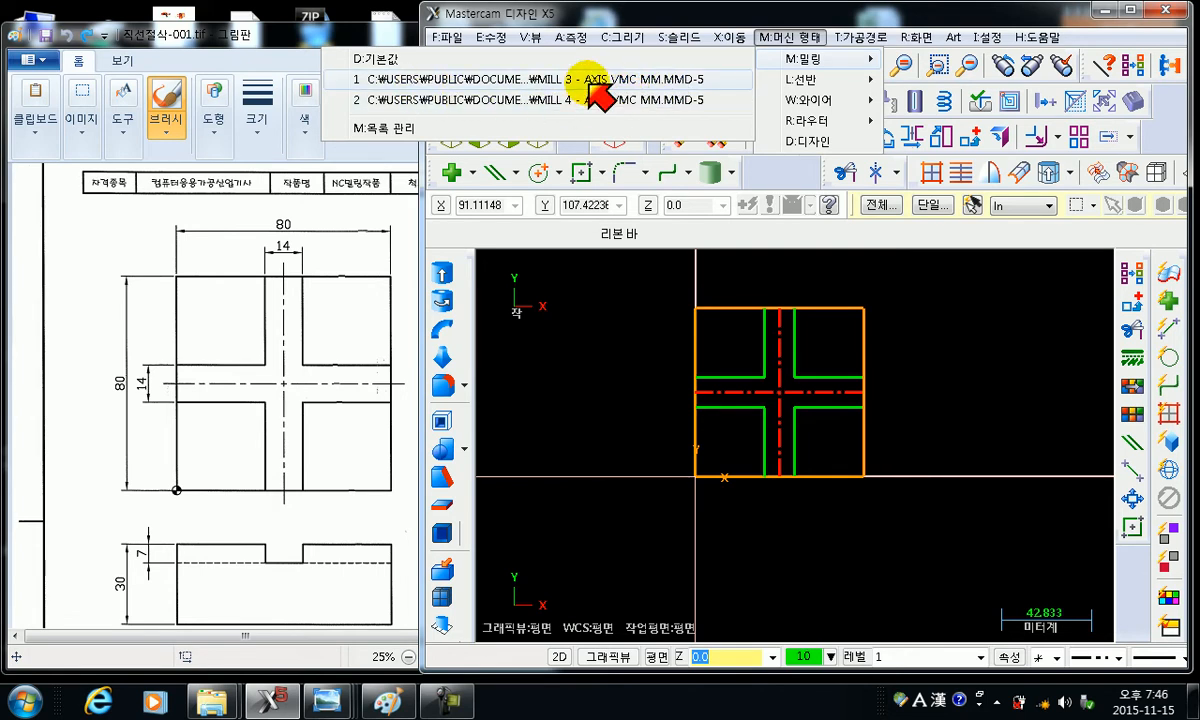
click(657, 81)
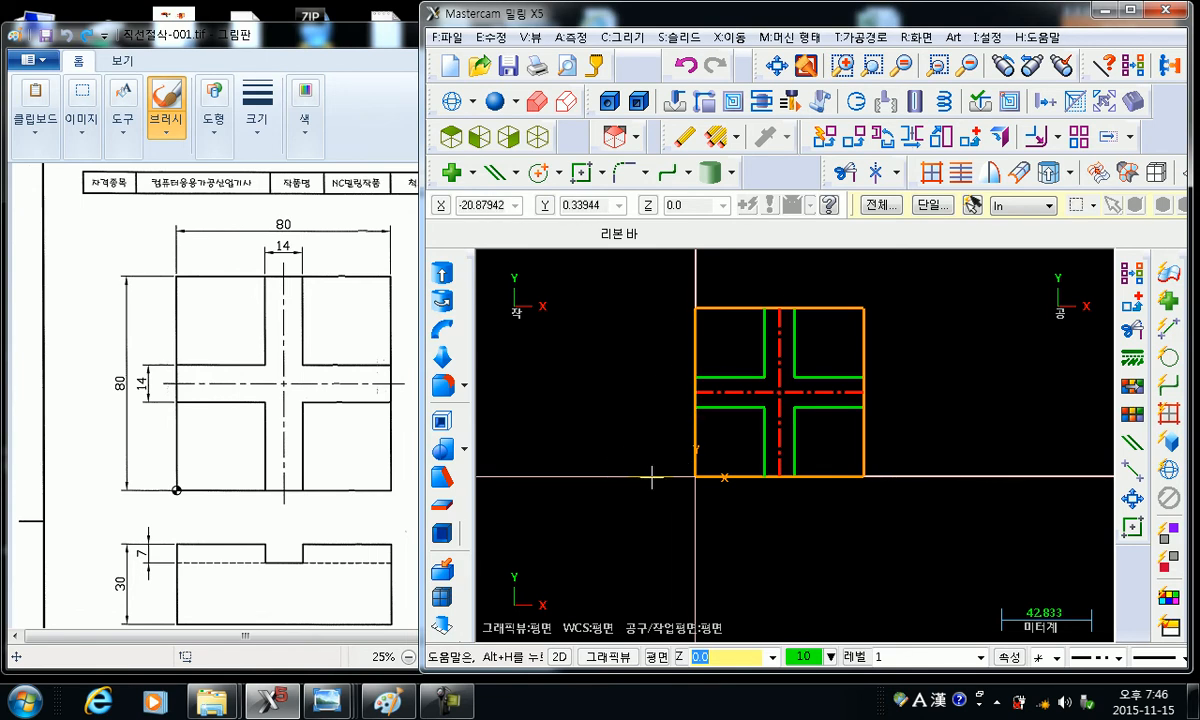
- Display the Operations Manager for the new milling machine group
click(530, 38)
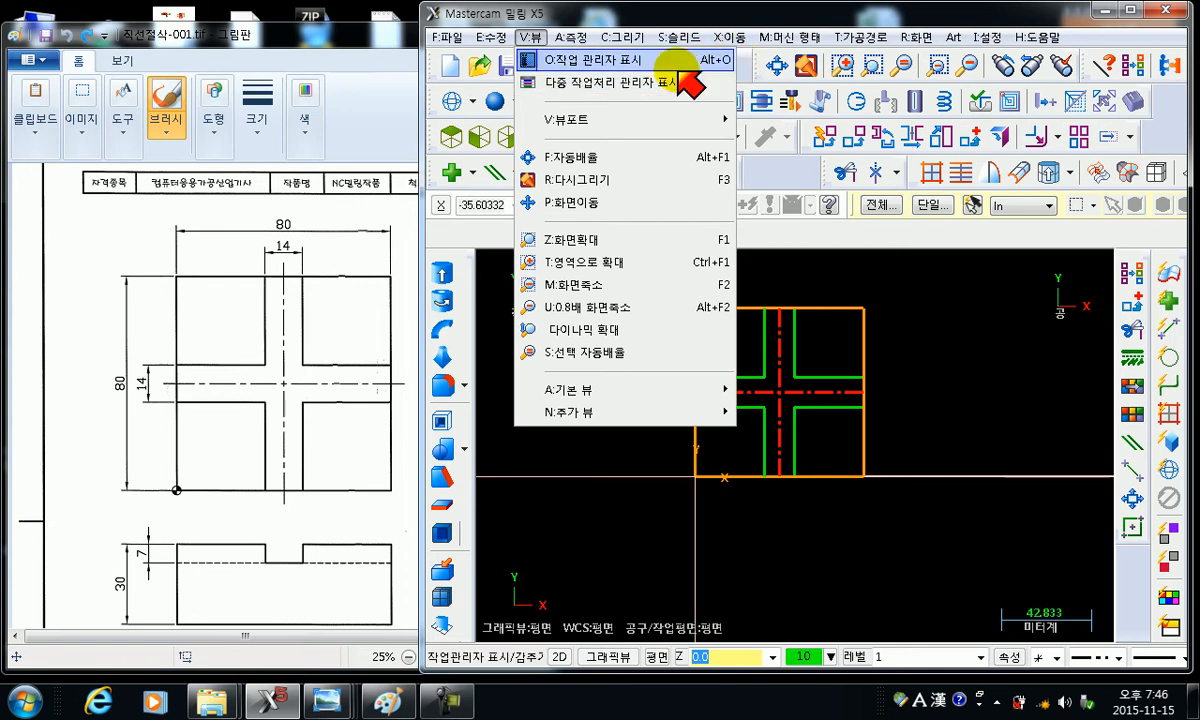
click(616, 56)
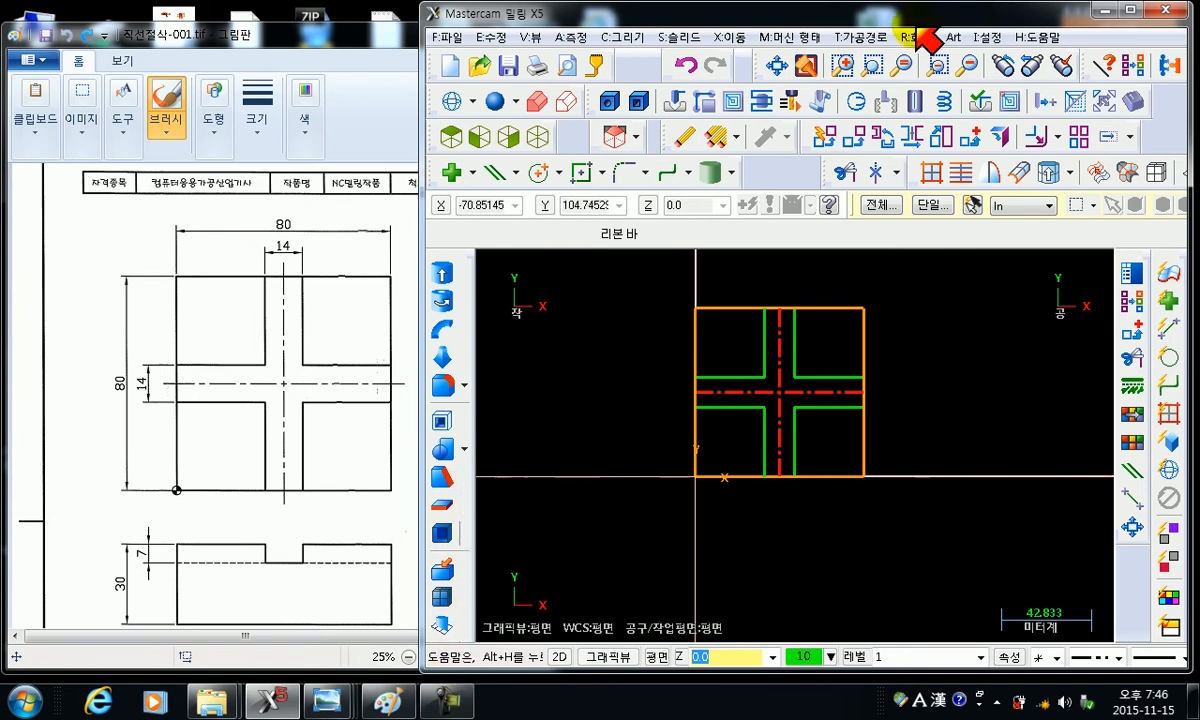
click(1104, 12)
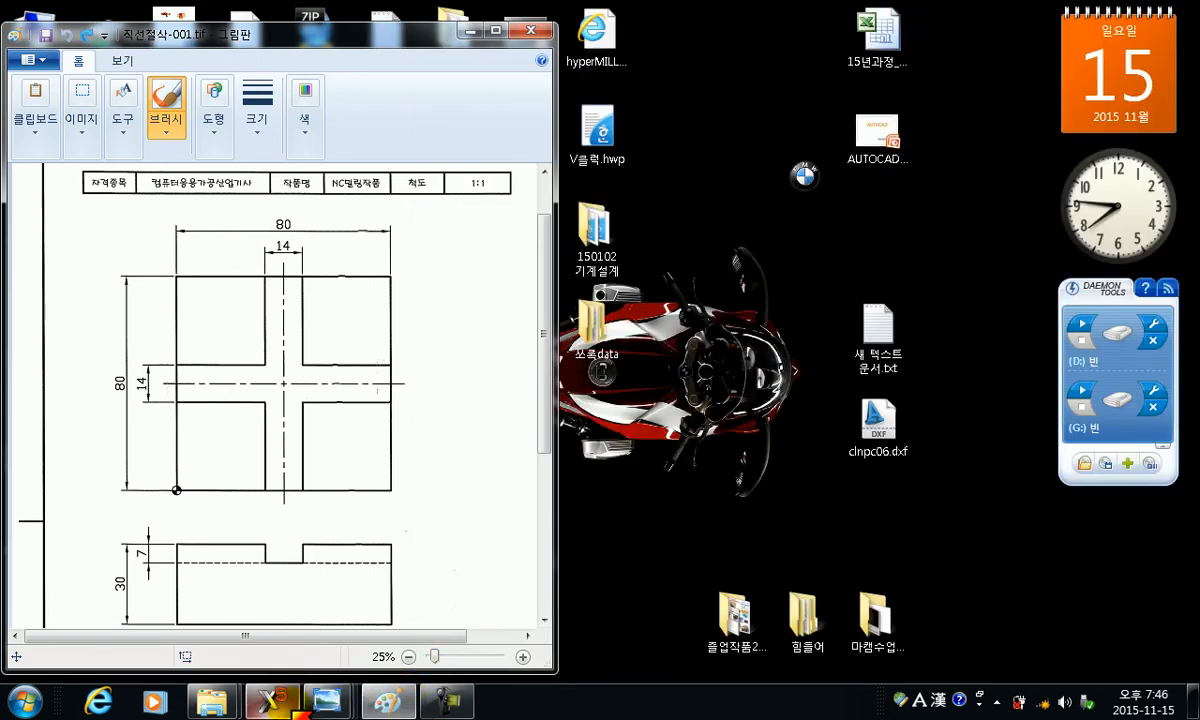
mouse_move(272, 700)
click(262, 601)
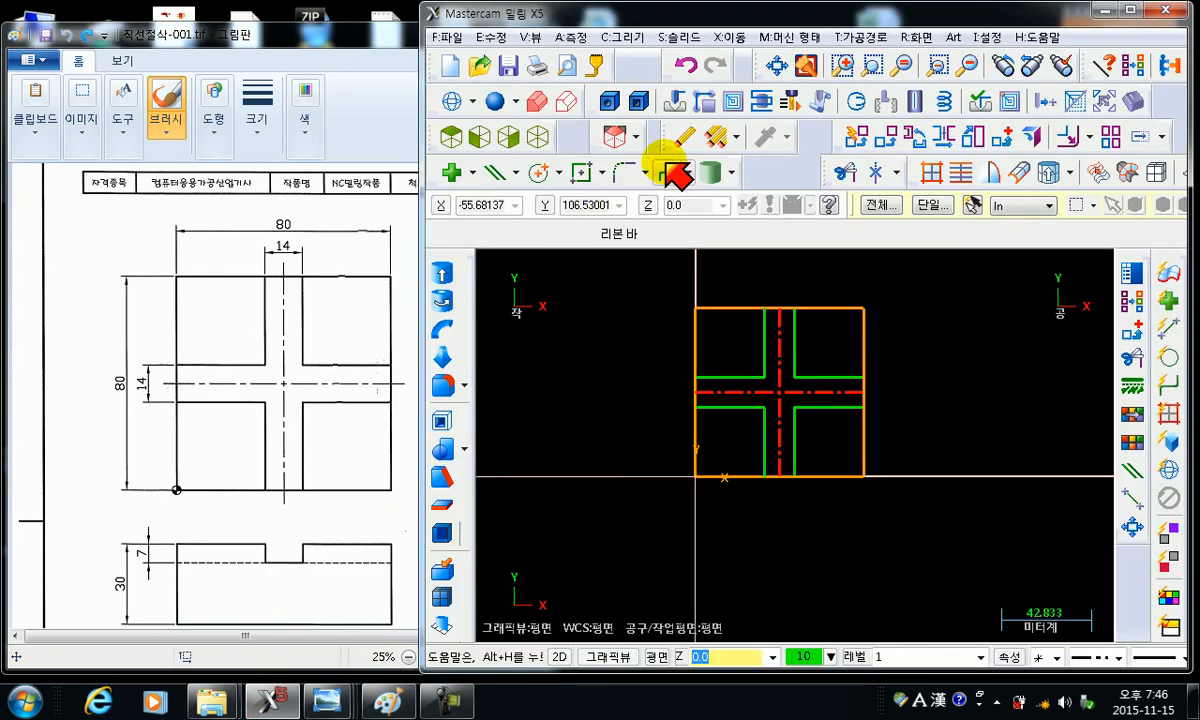
click(528, 37)
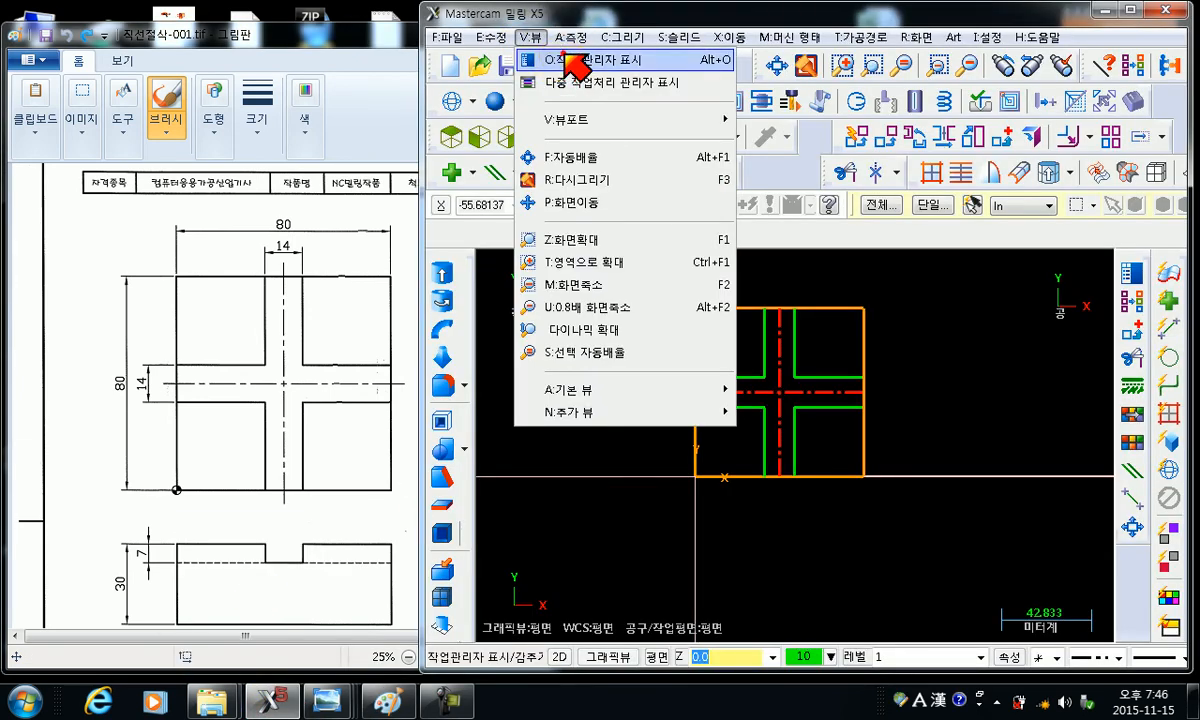
click(560, 60)
- Dock the Operations Manager beside the graphics area and widen it to fit the machine group tree
drag(207, 158, 565, 278)
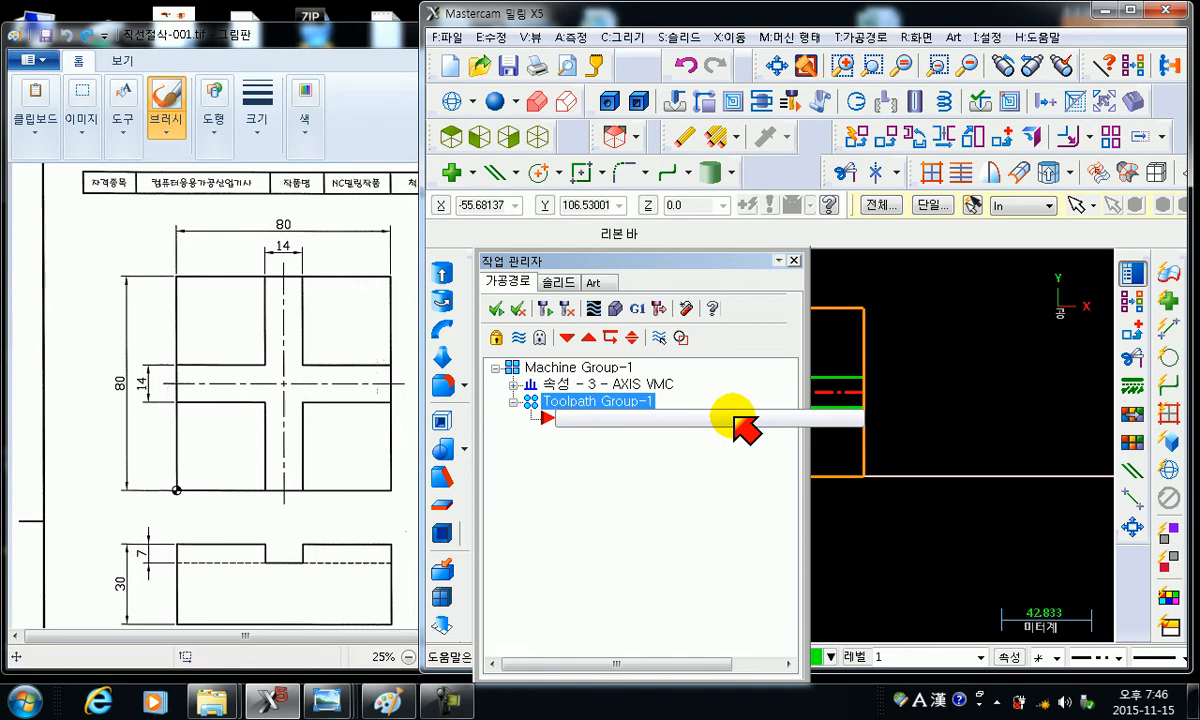
drag(532, 261, 522, 260)
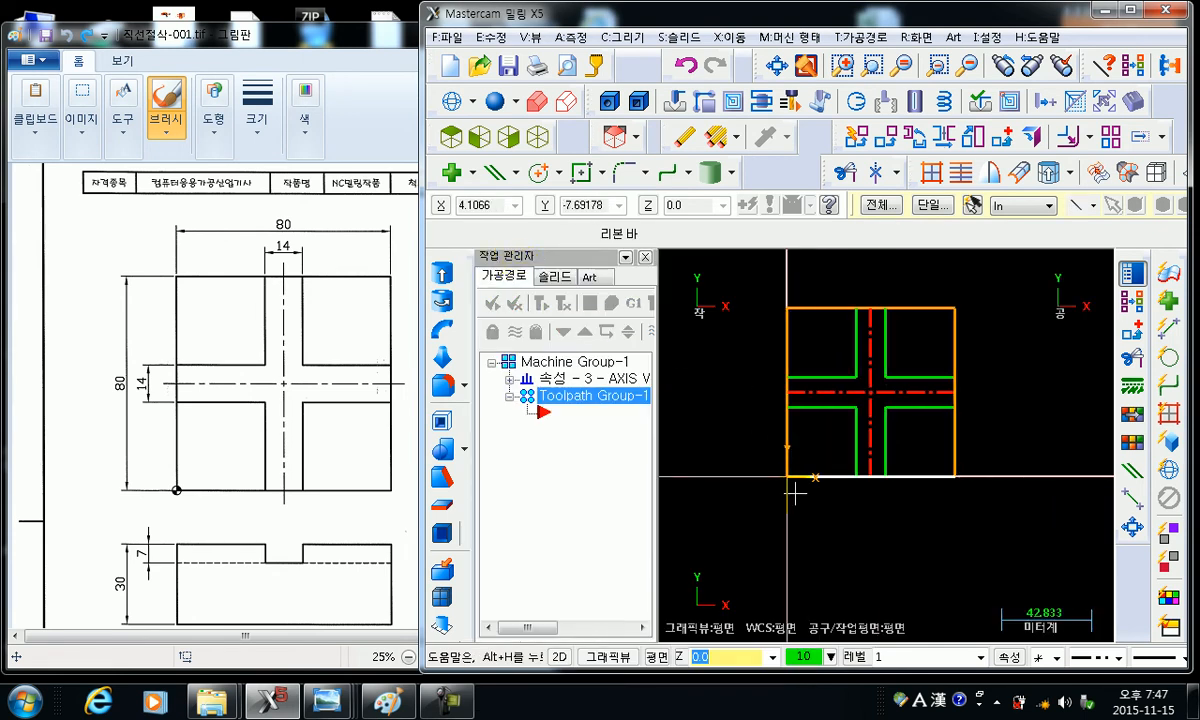
mouse_move(844, 429)
middle_down()
mouse_move(849, 485)
mouse_move(871, 476)
middle_up()
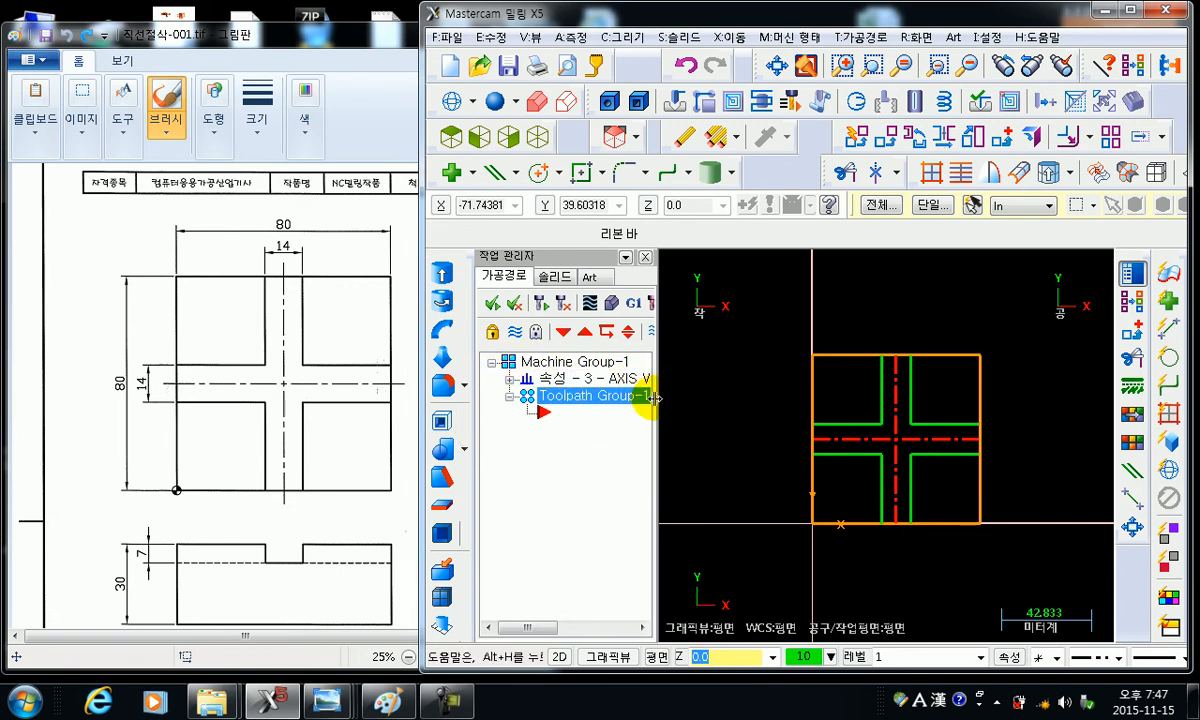
drag(655, 397, 705, 402)
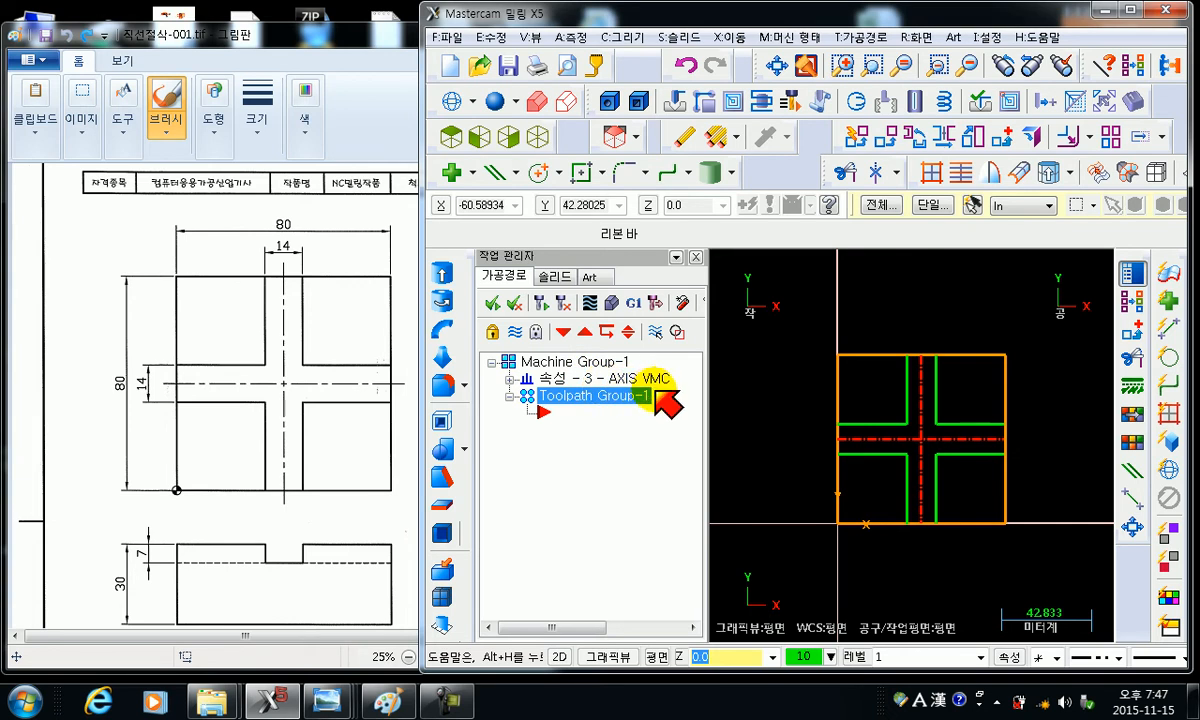
- Expand the 3 - AXIS VMC properties of Machine Group-1 and open its stock setup
click(510, 379)
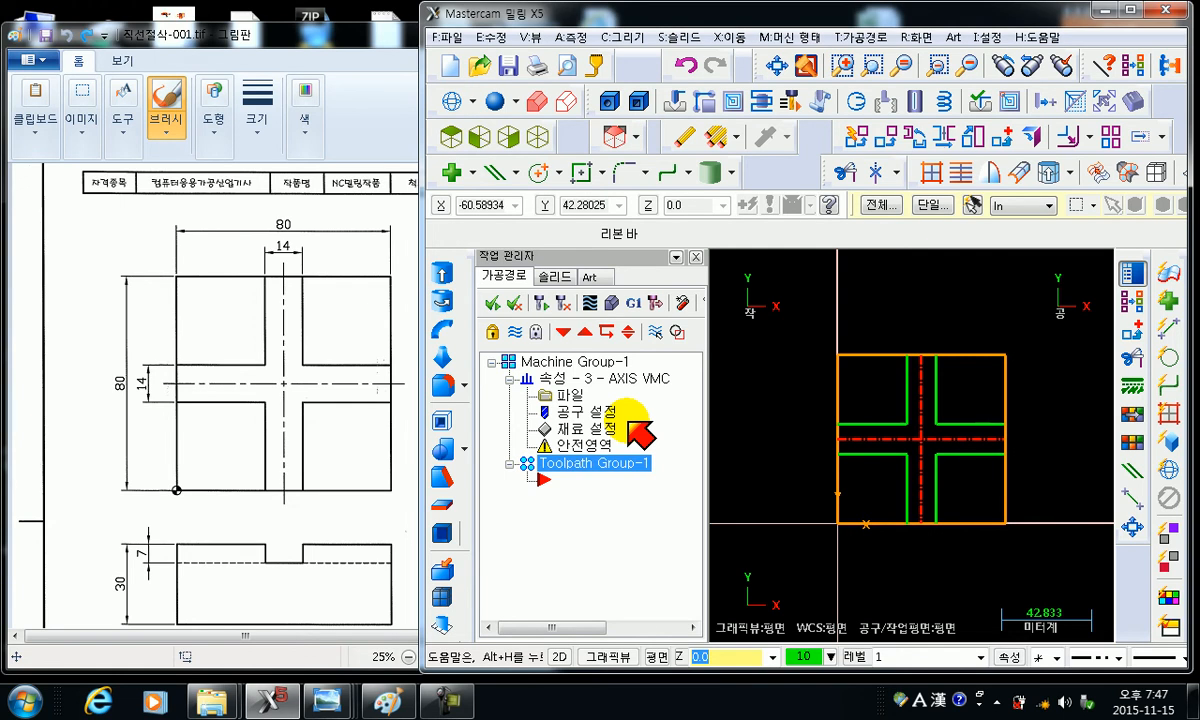
double_click(585, 428)
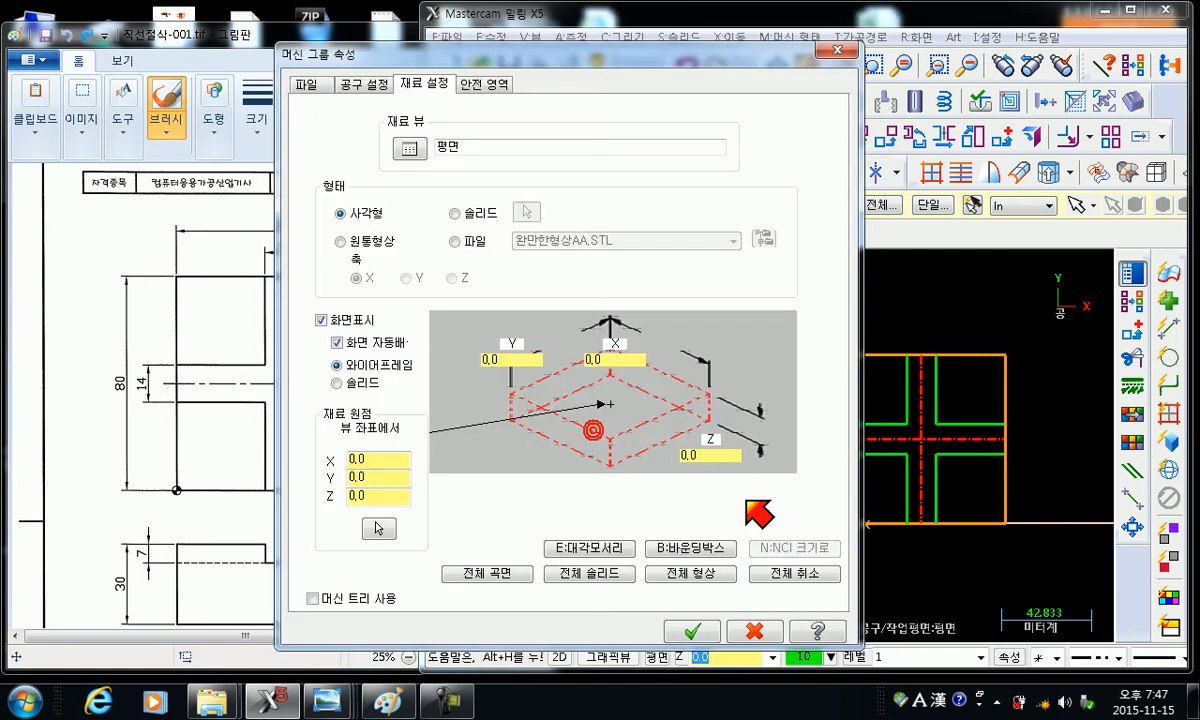
mouse_move(509, 47)
mouse_down()
mouse_move(998, 135)
mouse_move(718, 166)
mouse_move(727, 160)
mouse_up()
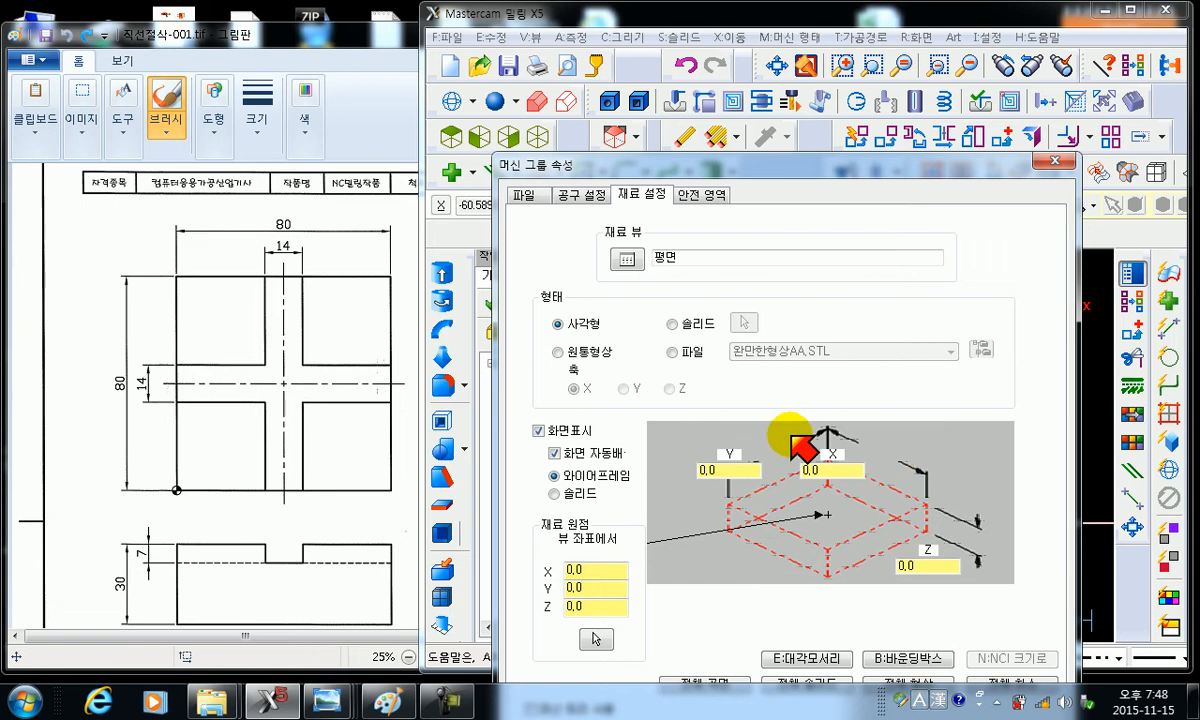
- Examine the cylindrical, solid and file stock shape options, and return the shape to rectangular
click(591, 350)
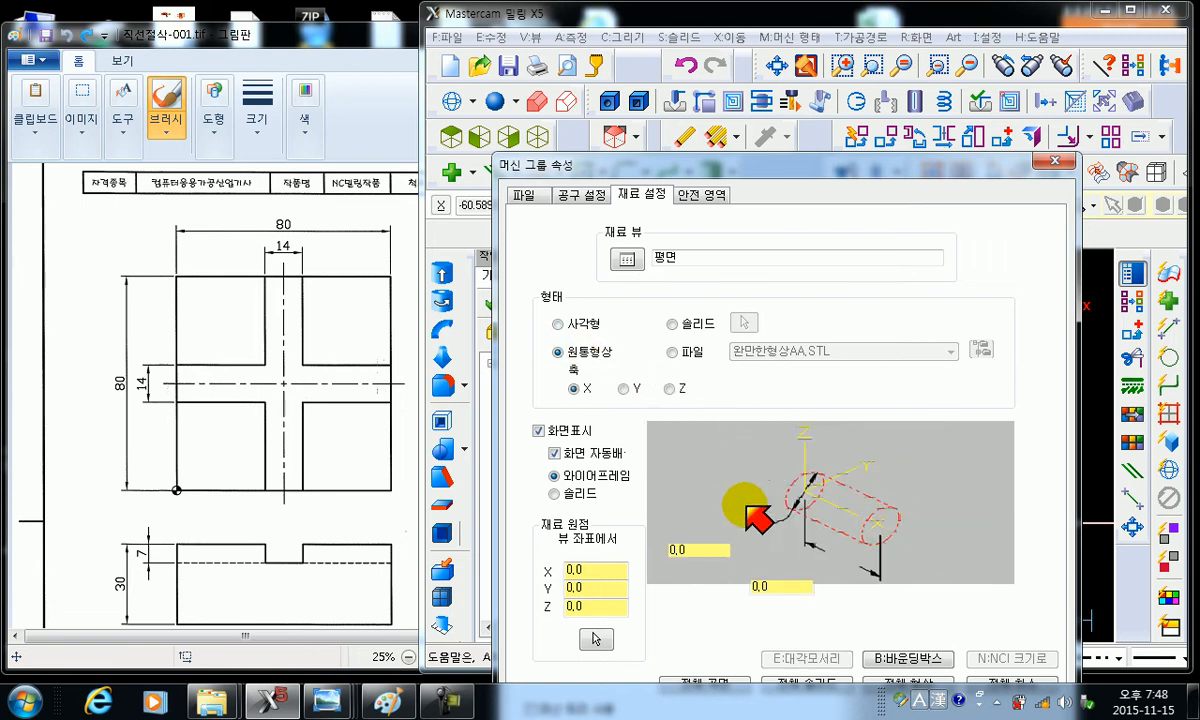
click(676, 326)
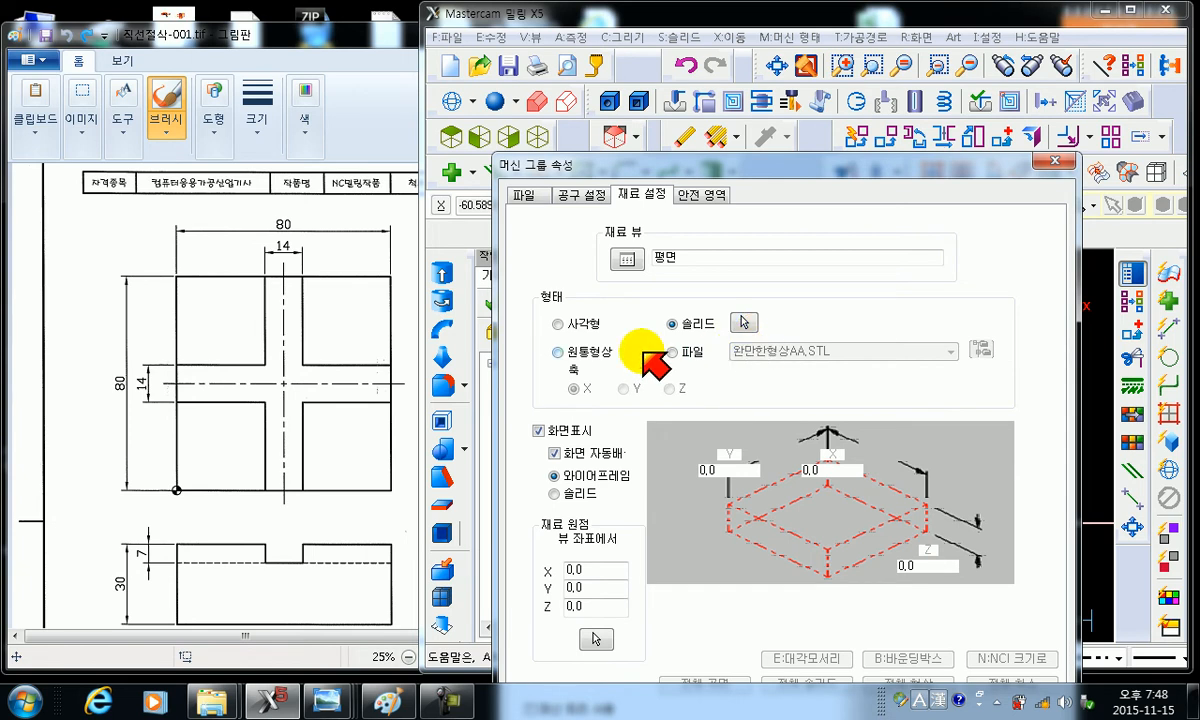
click(700, 352)
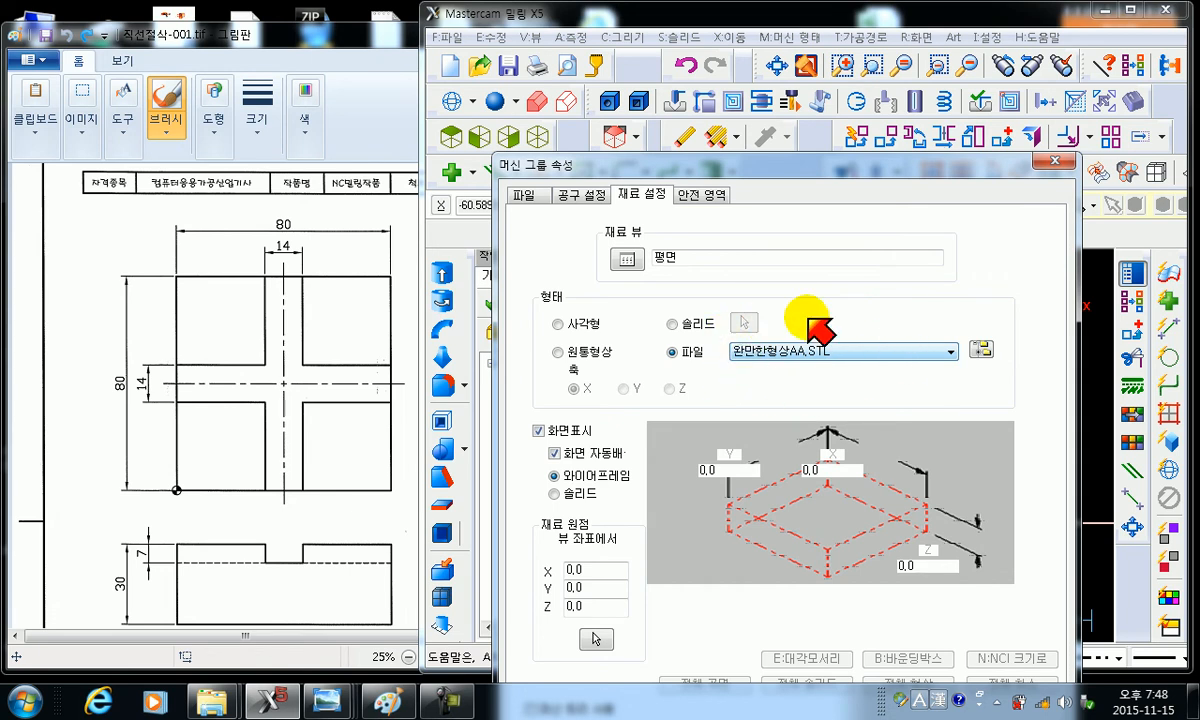
click(558, 324)
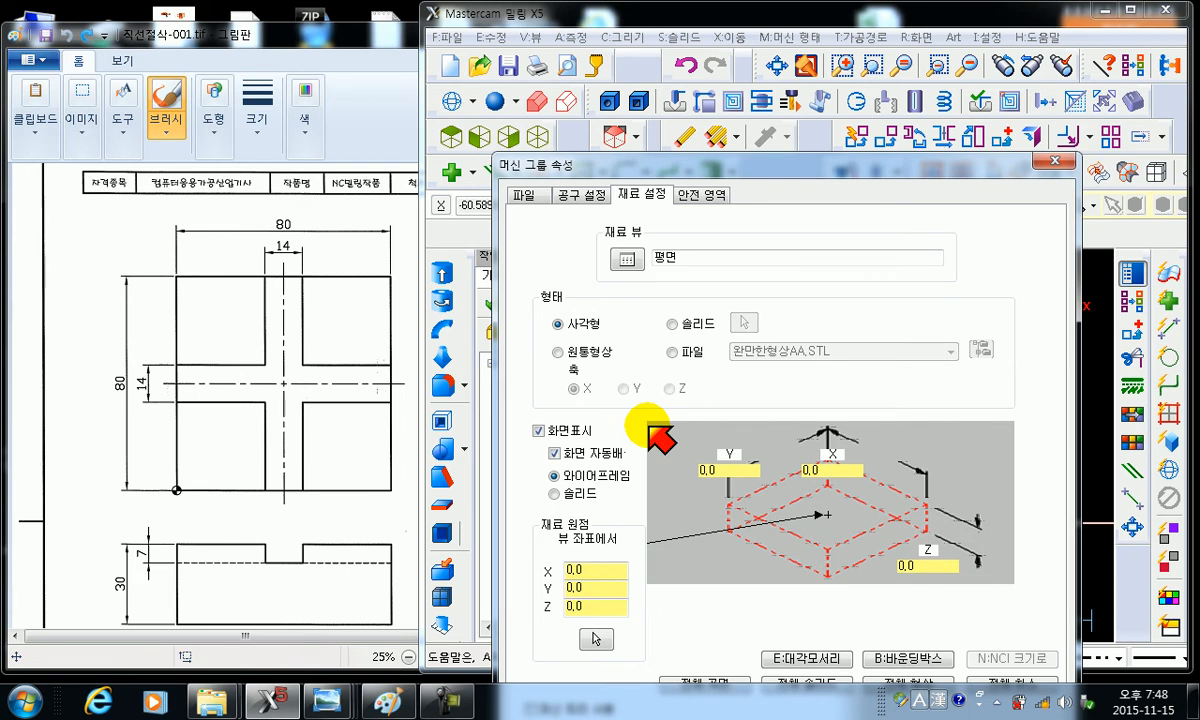
- Move the machine group properties window clear of the part geometry, and close it
drag(715, 165, 392, 188)
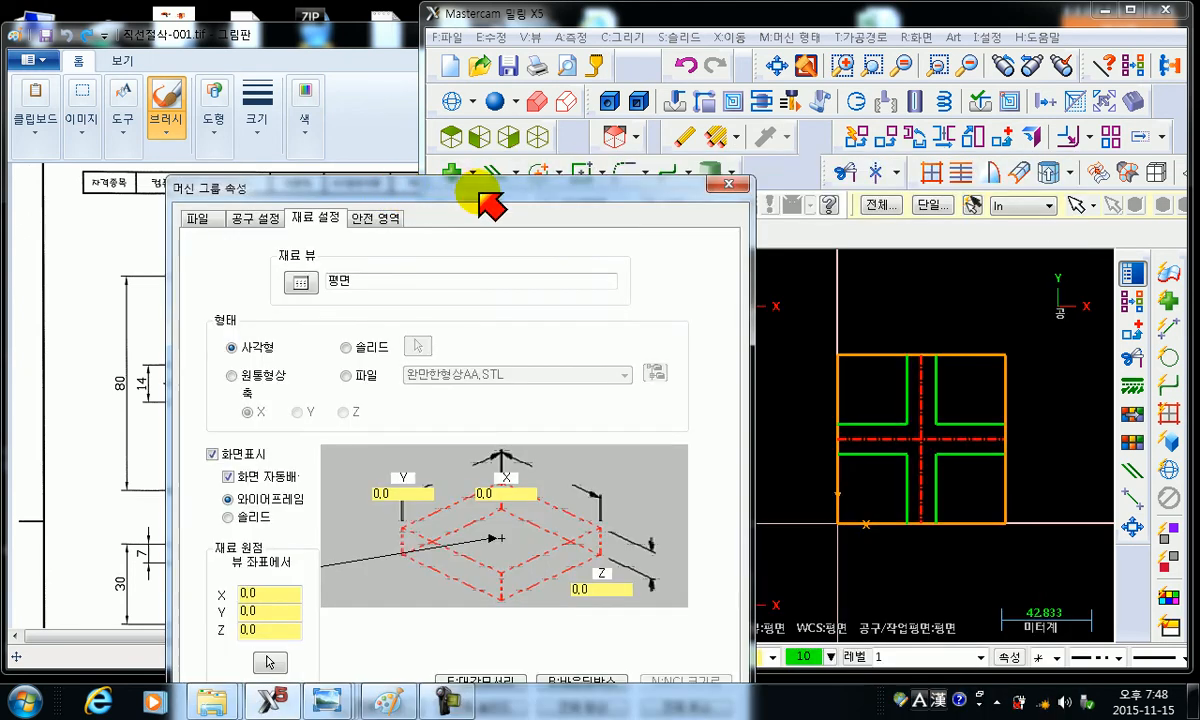
drag(480, 193, 483, 137)
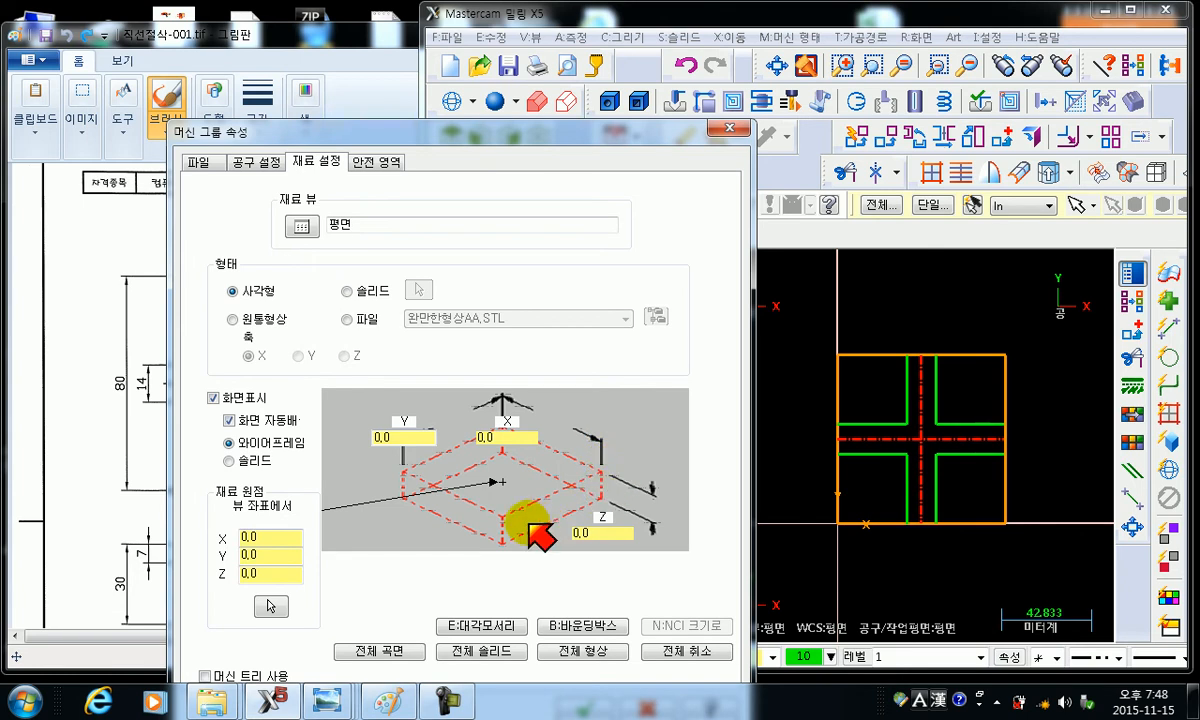
drag(548, 135, 456, 118)
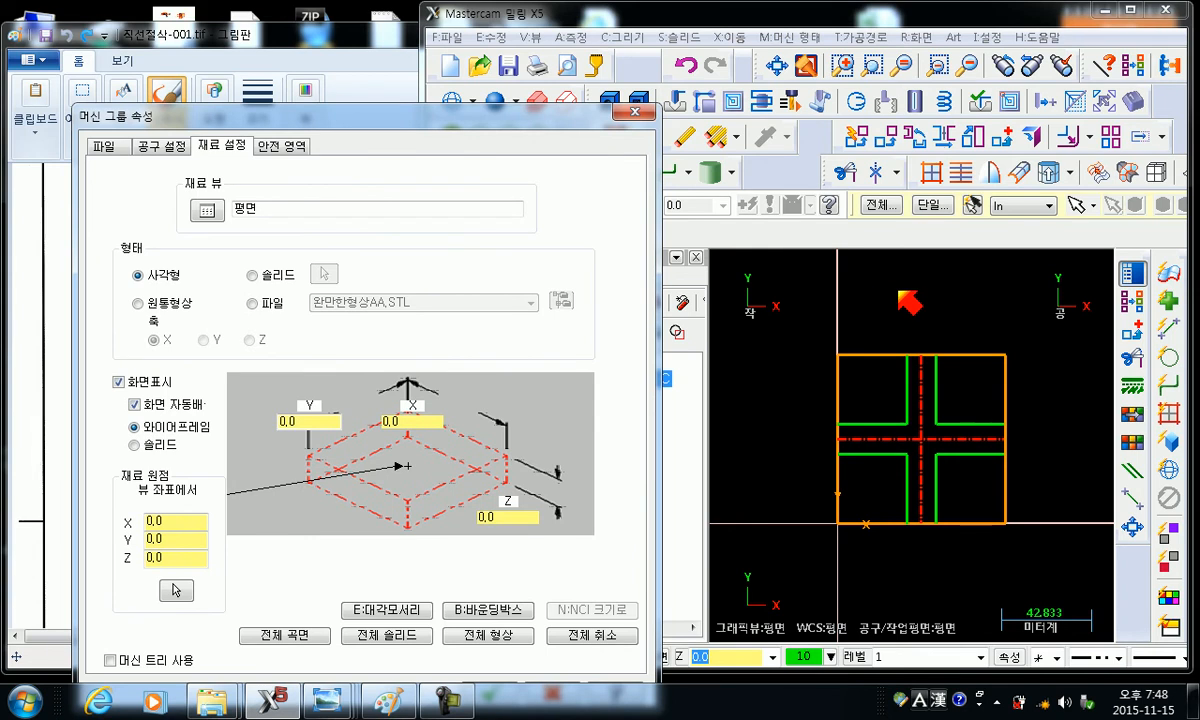
click(957, 11)
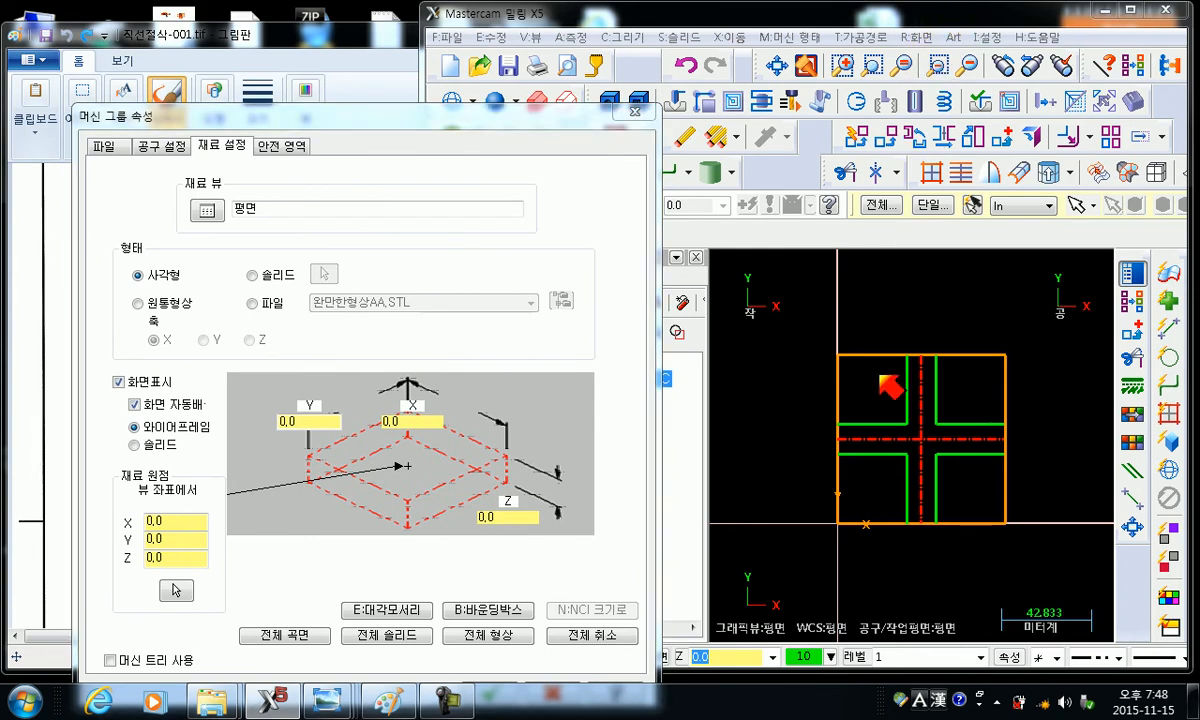
click(862, 309)
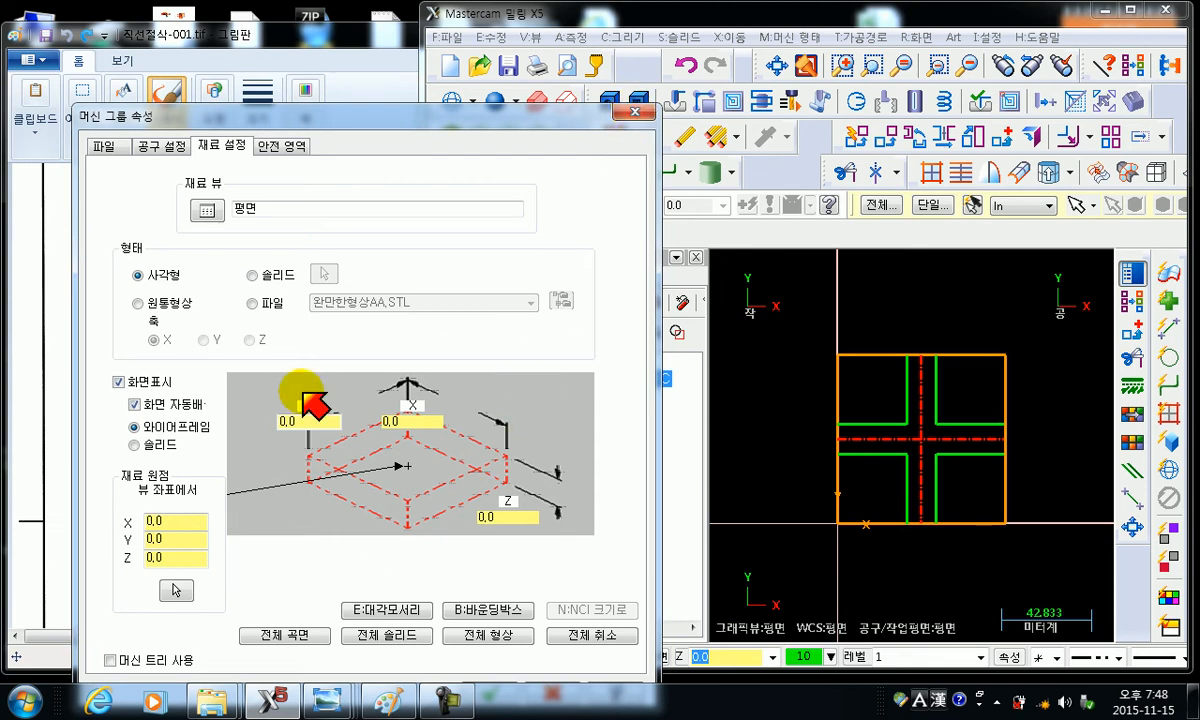
click(636, 112)
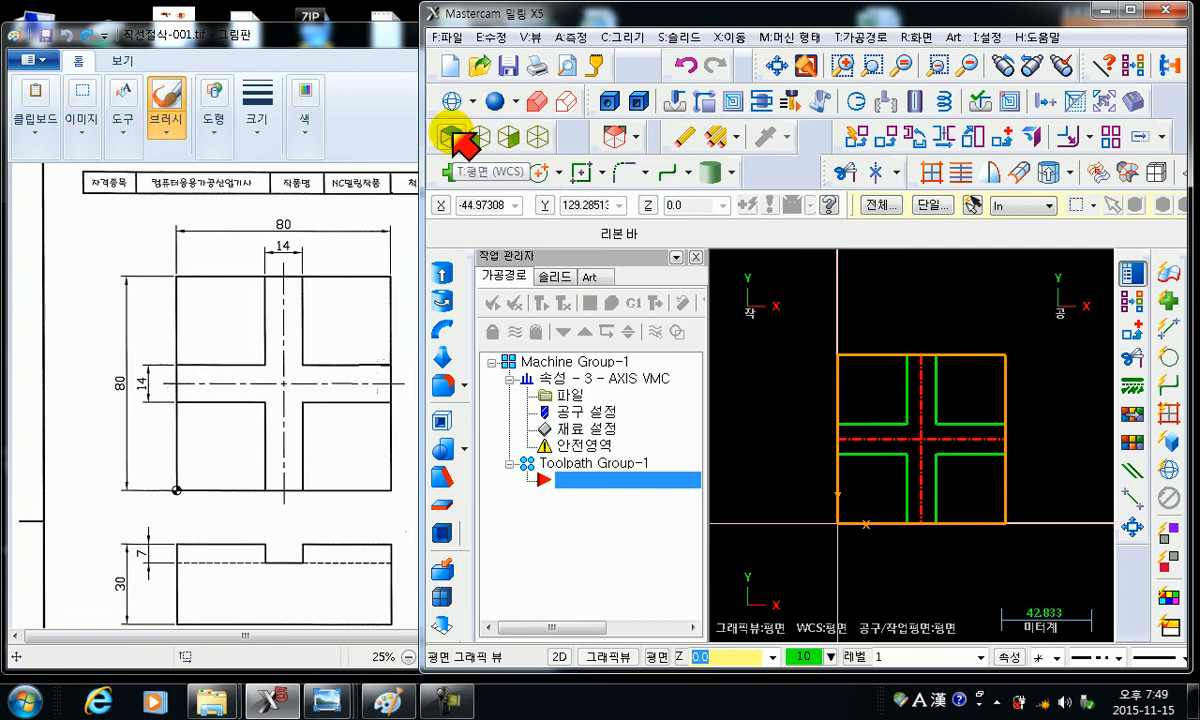
- View the part from the top, front and right side, and set the graphics view to isometric
click(462, 143)
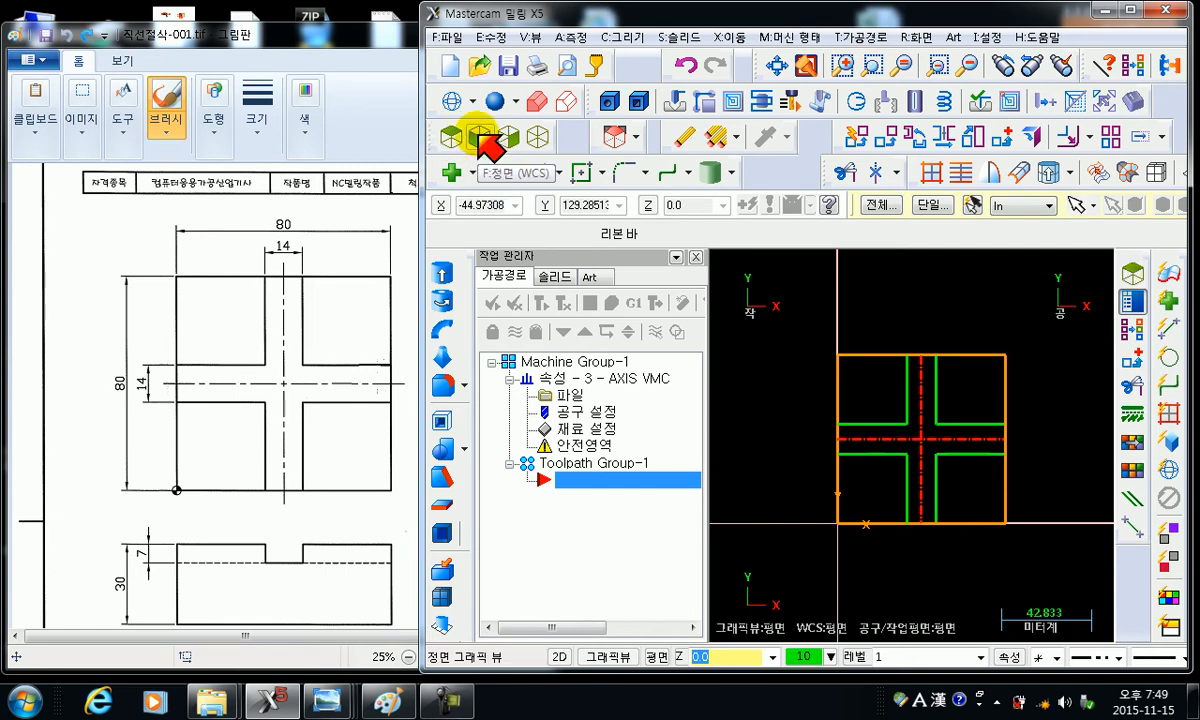
click(481, 138)
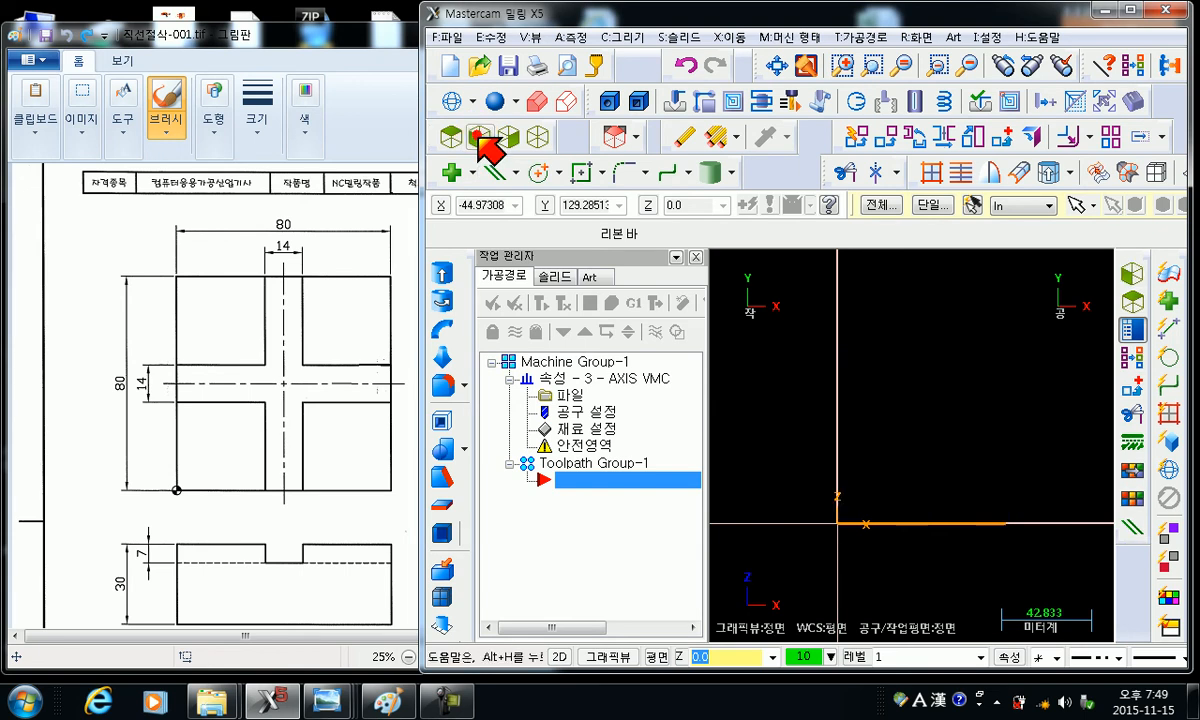
click(511, 140)
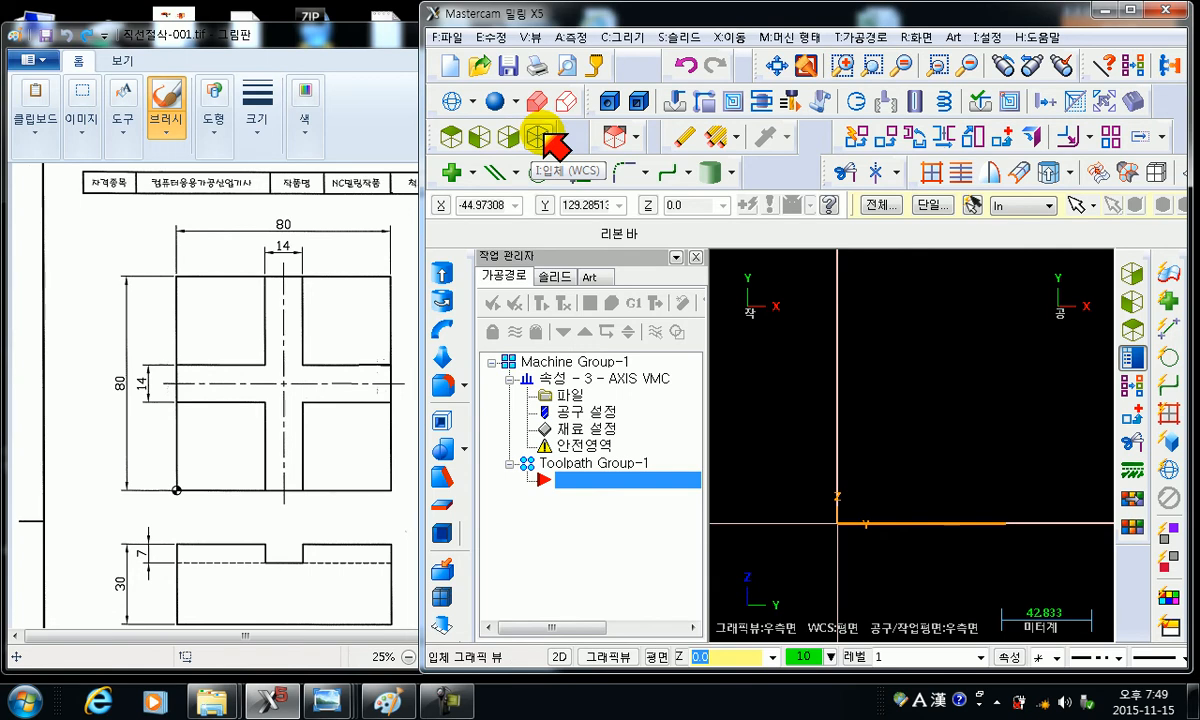
click(540, 137)
mouse_move(1020, 477)
middle_down()
mouse_move(1002, 410)
mouse_move(1032, 438)
middle_up()
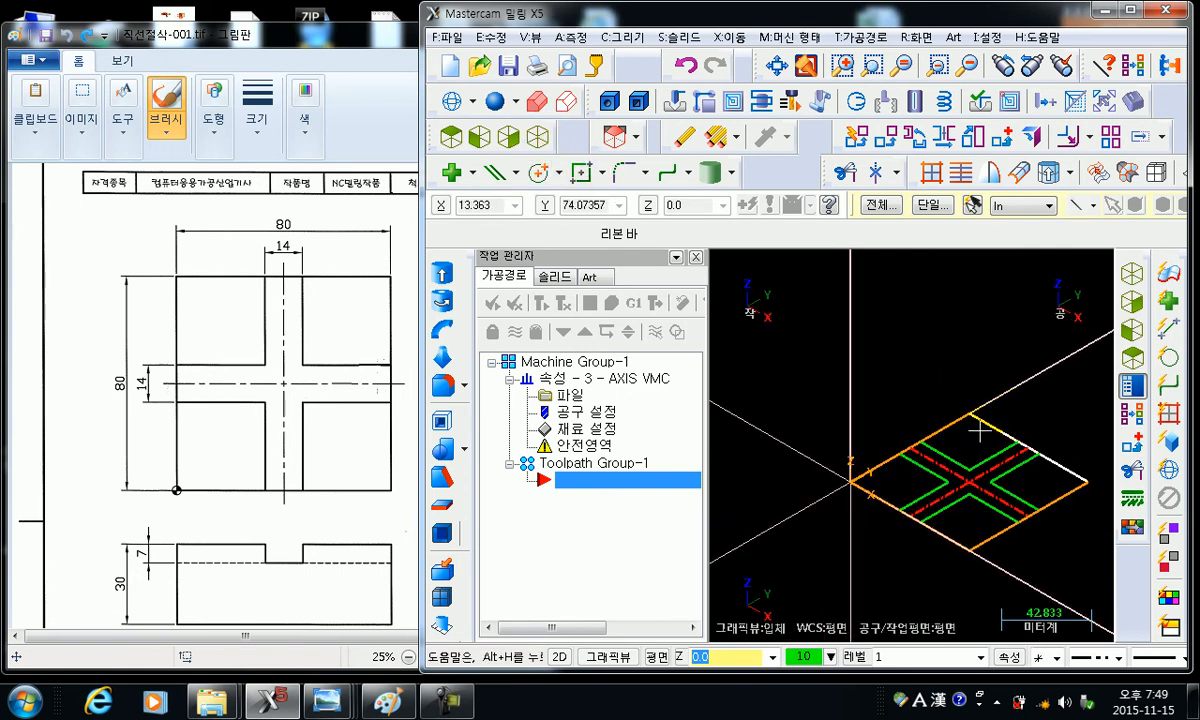
click(698, 466)
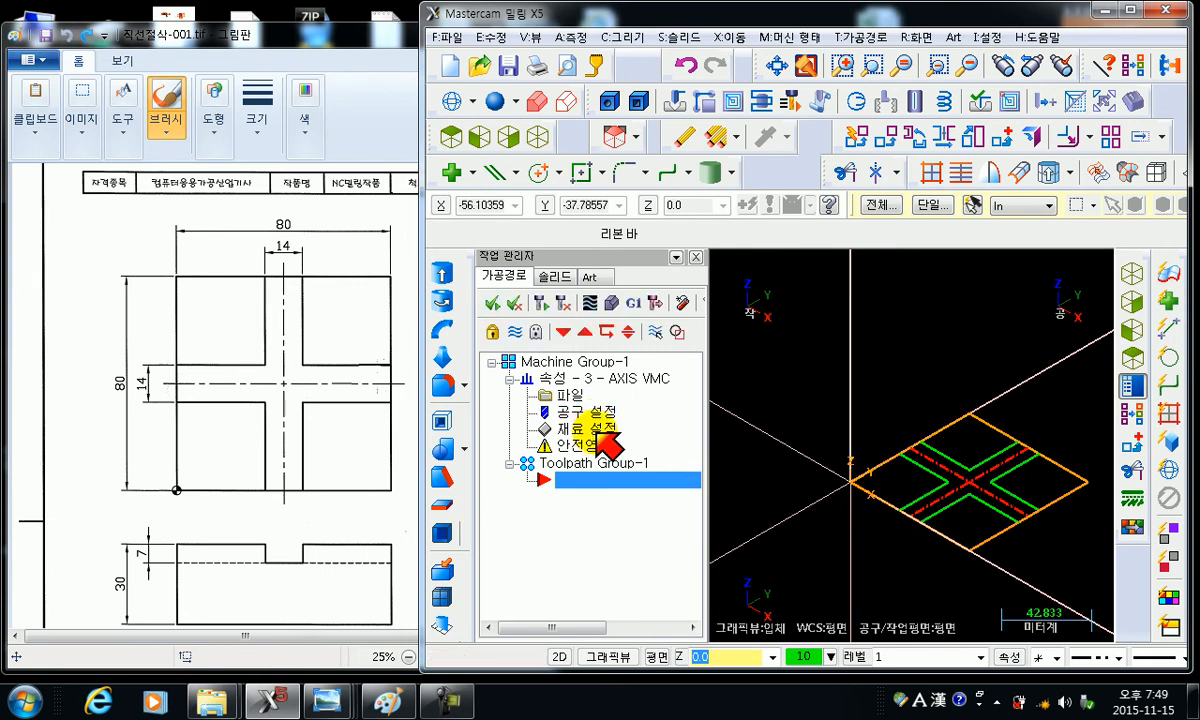
- Reopen the stock setup of Machine Group-1 and place the stock origin arrow on the upper left corner of the preview block
click(565, 427)
drag(452, 114, 551, 134)
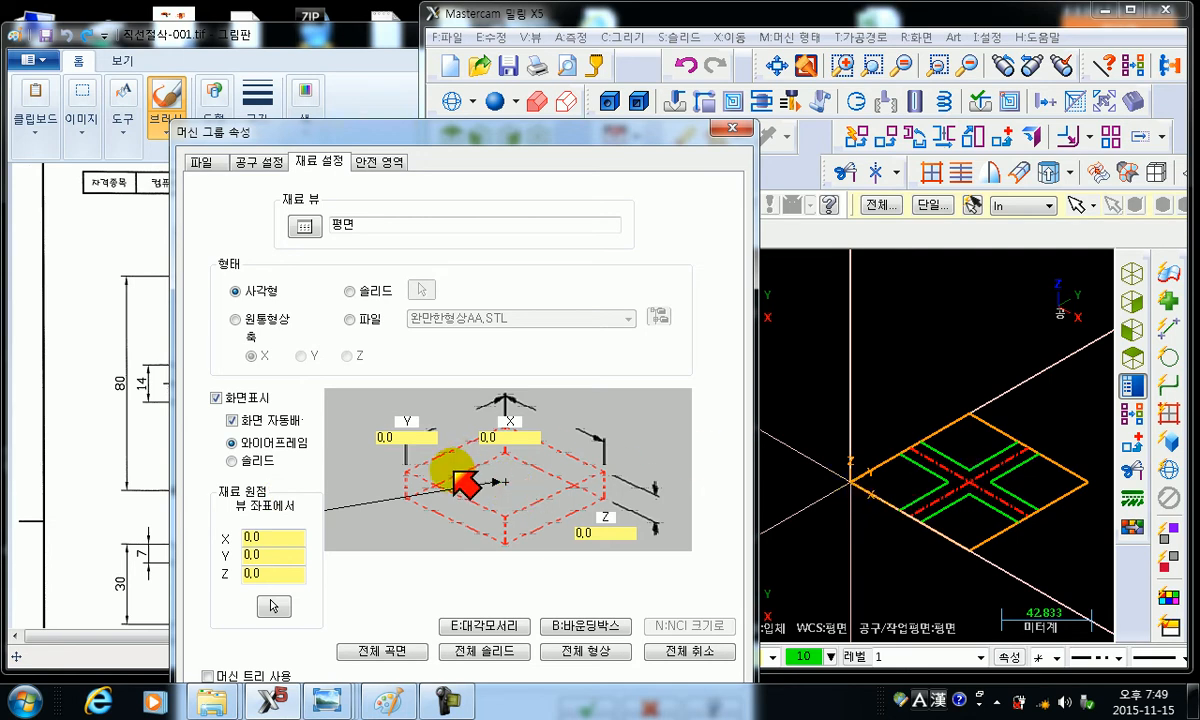
click(405, 473)
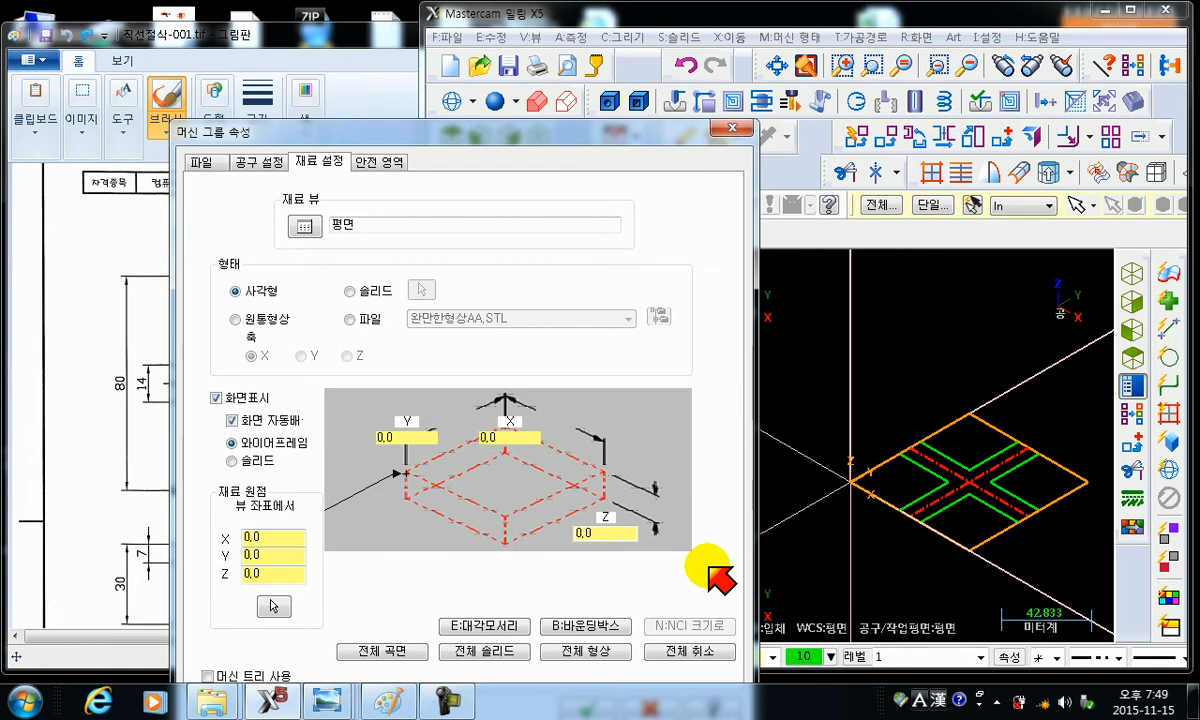
- Try the stock origin arrow on the other corners of the preview block
click(506, 516)
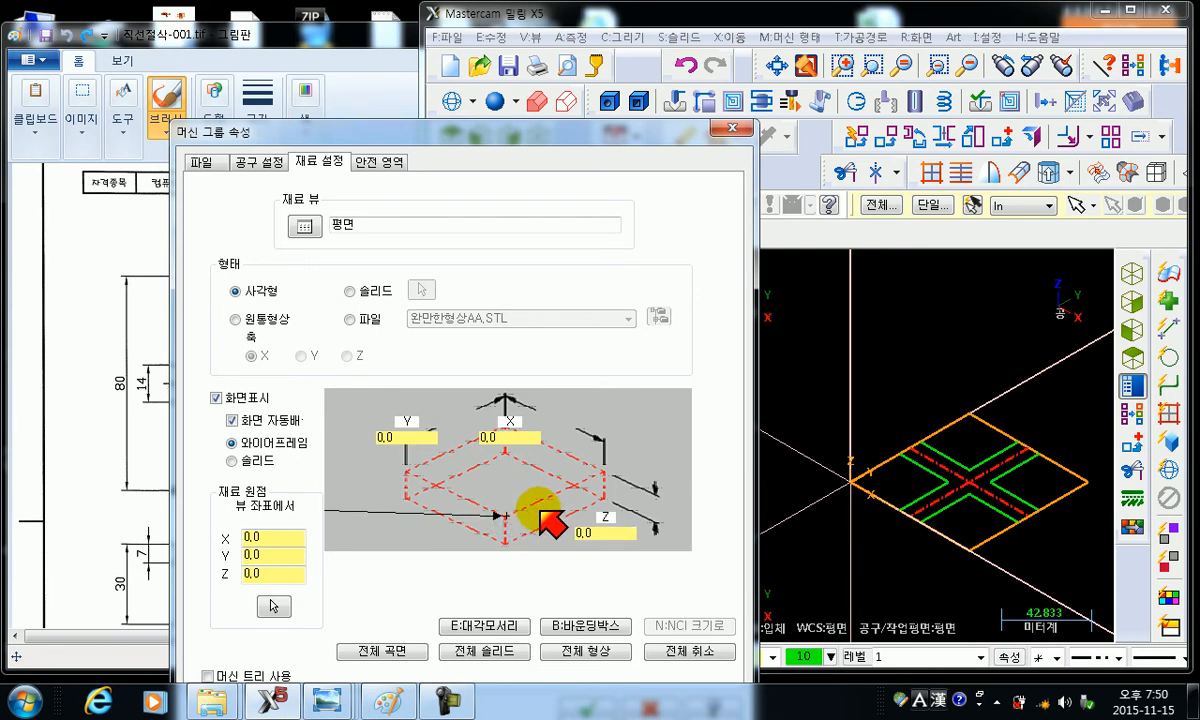
click(603, 472)
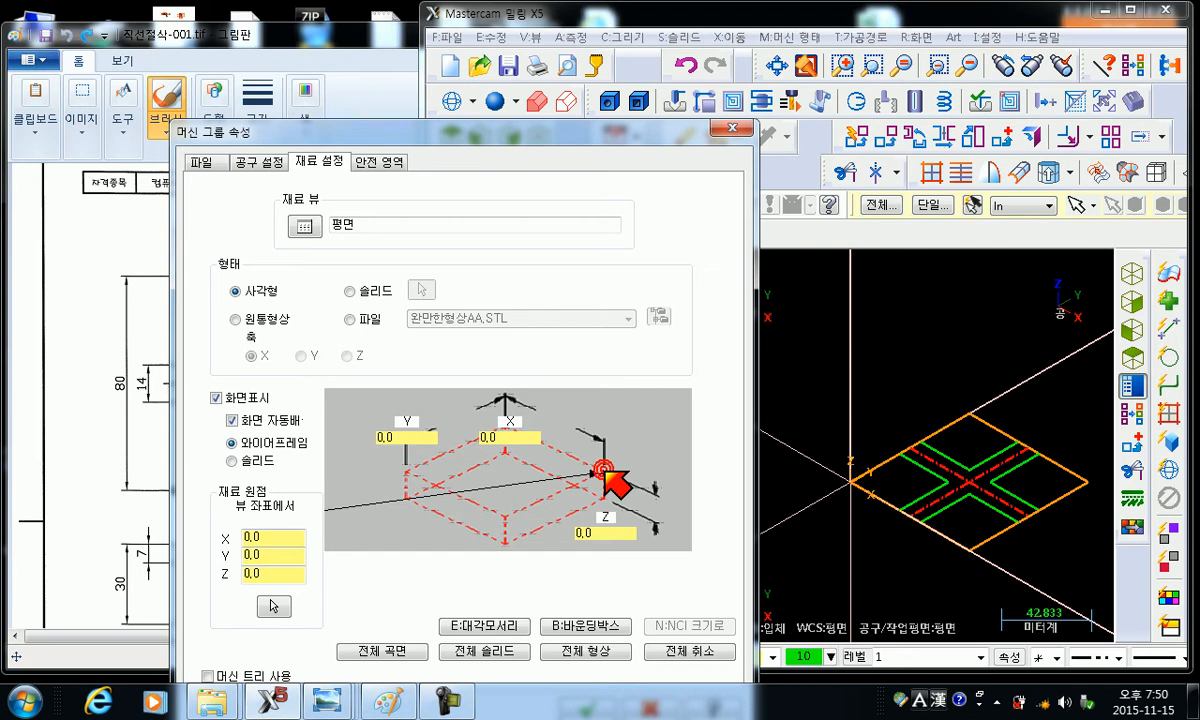
click(508, 421)
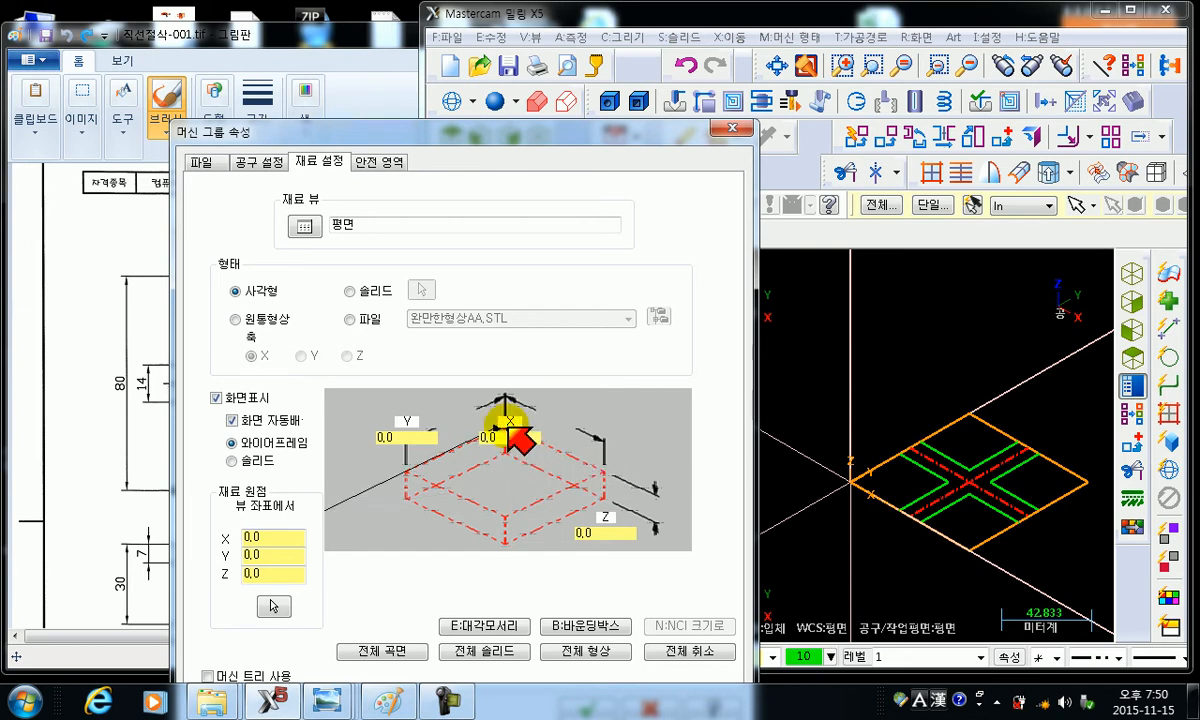
click(498, 510)
click(414, 505)
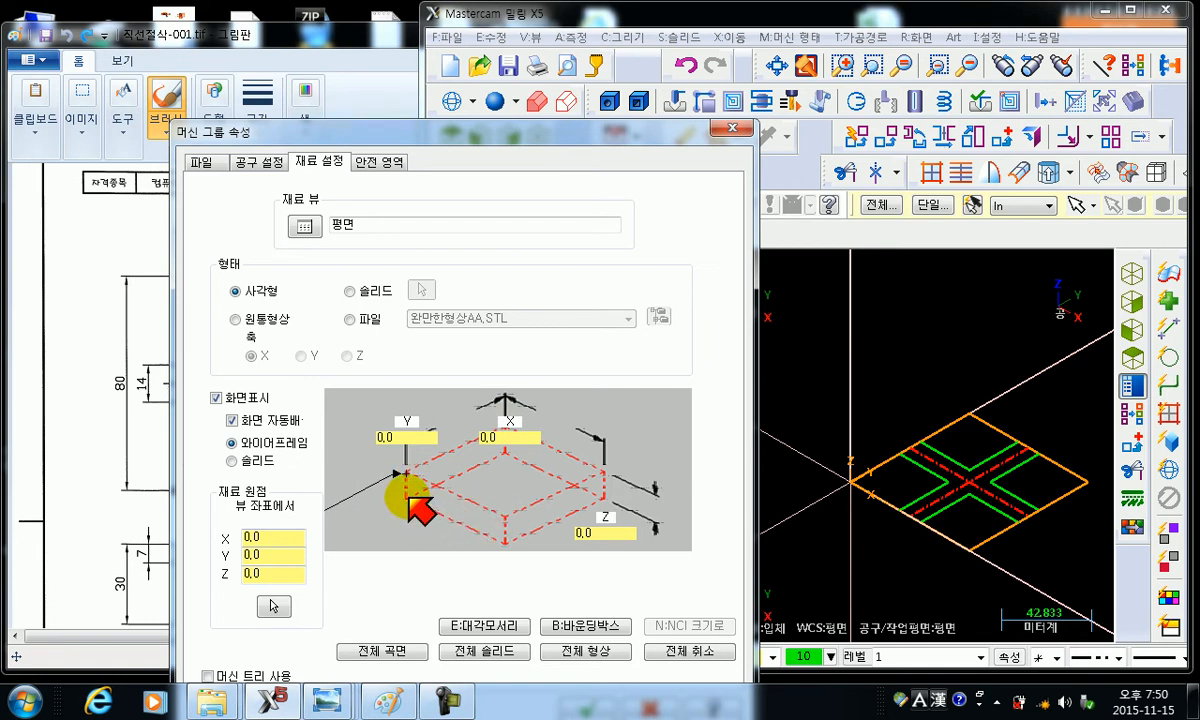
click(490, 476)
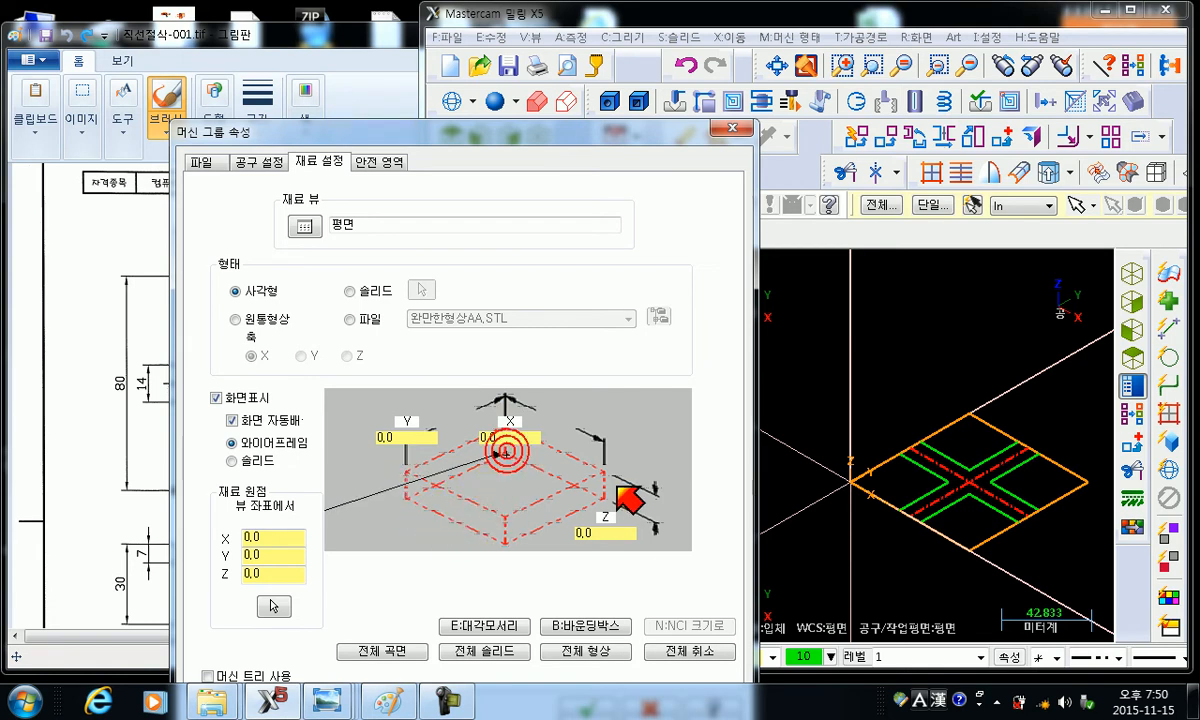
click(604, 496)
click(508, 542)
click(507, 515)
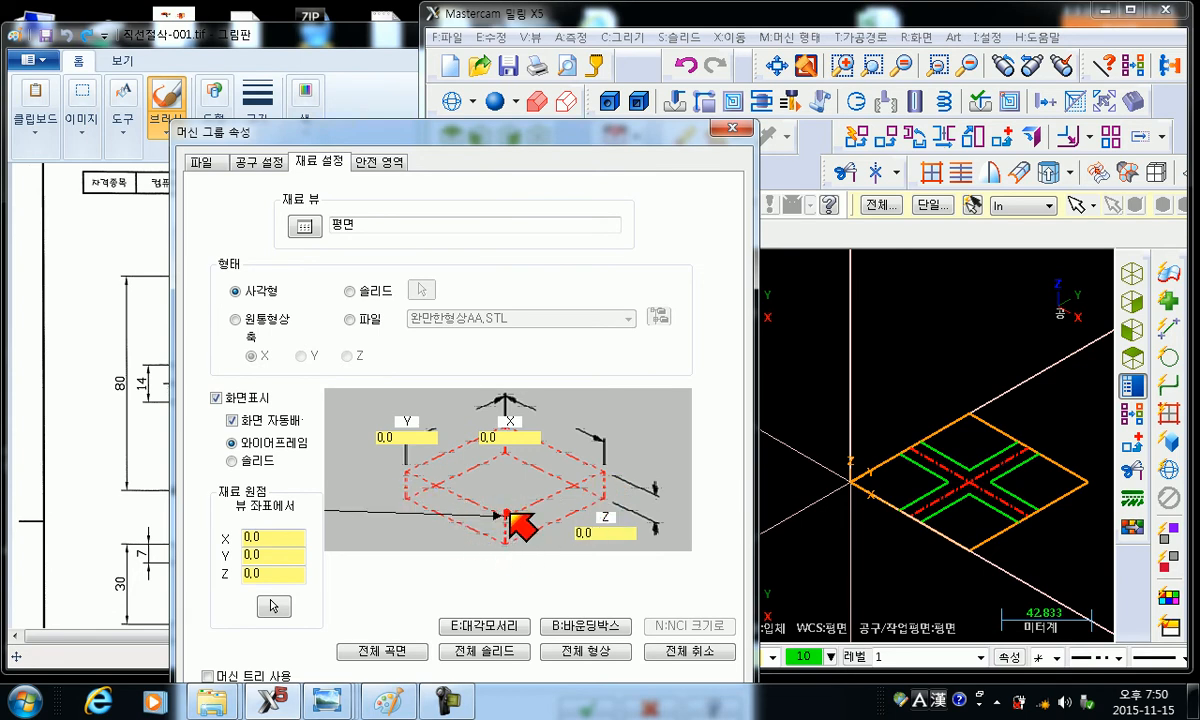
click(555, 516)
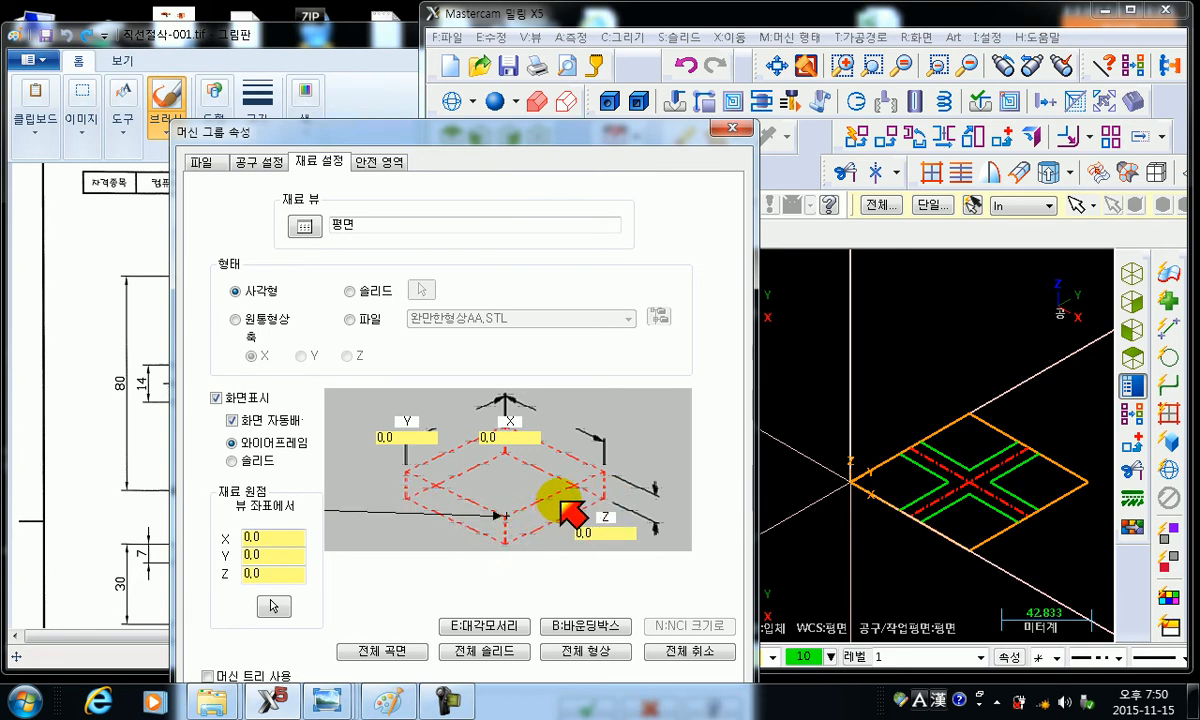
- Pick the stock origin in the graphics area at the part corner lying on the coordinate origin
click(271, 603)
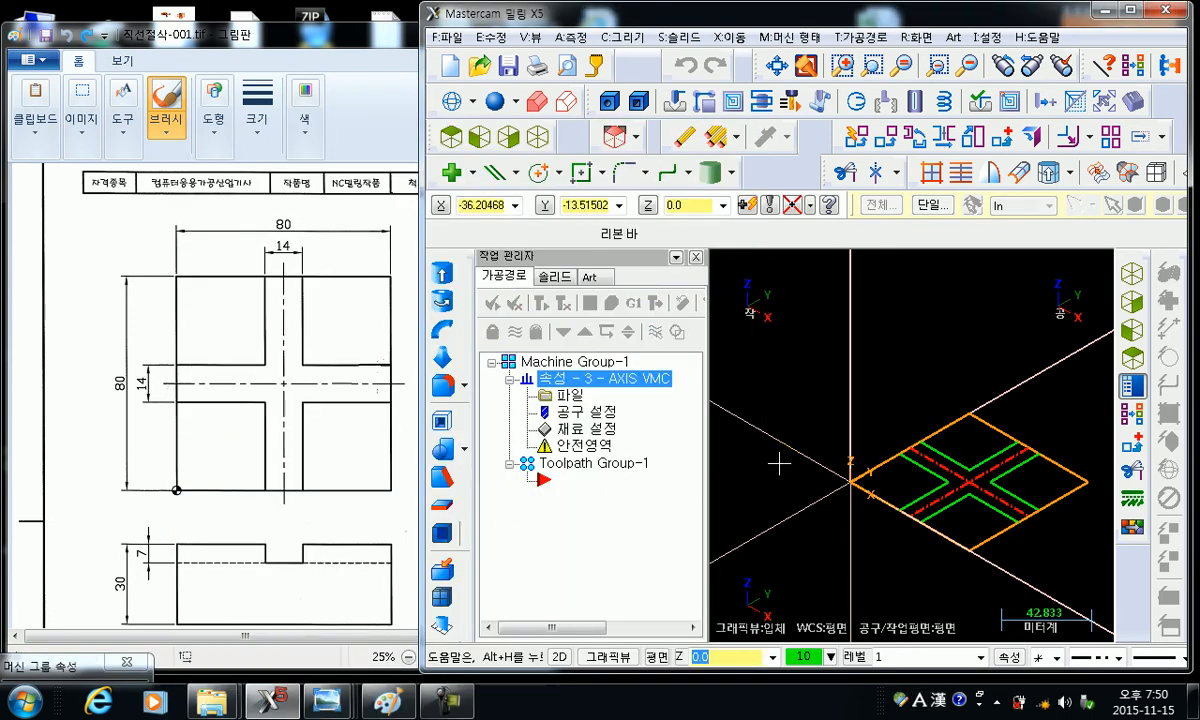
click(848, 487)
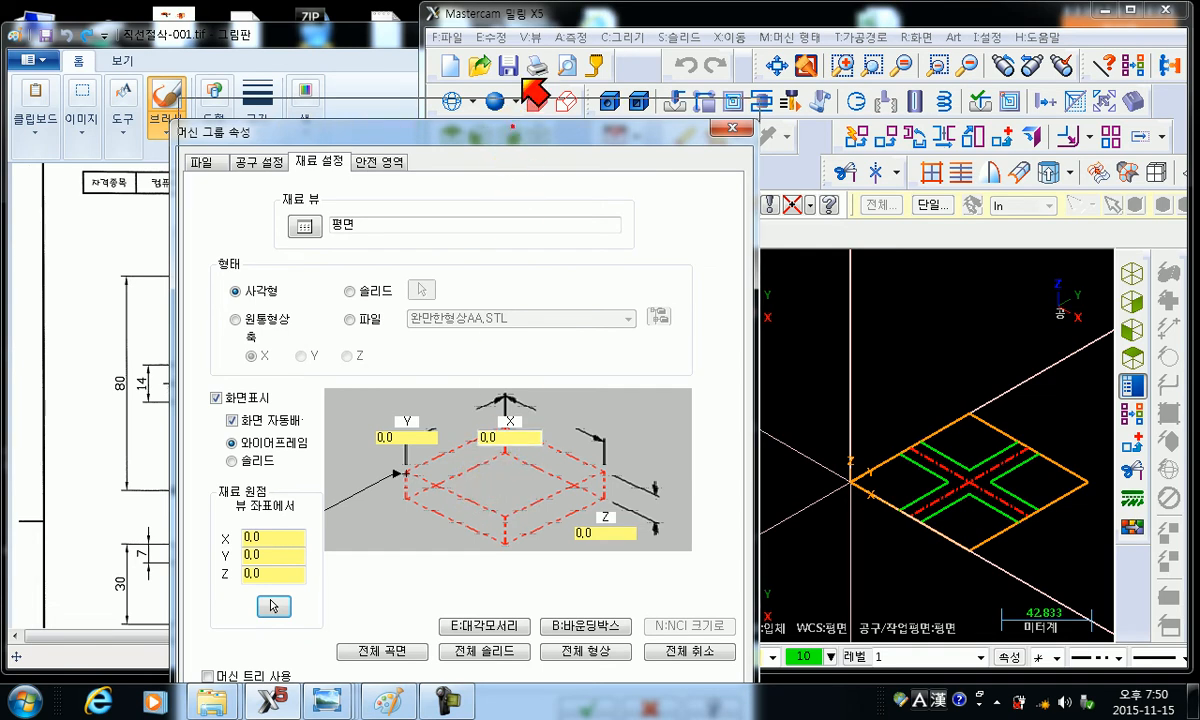
drag(484, 128, 492, 70)
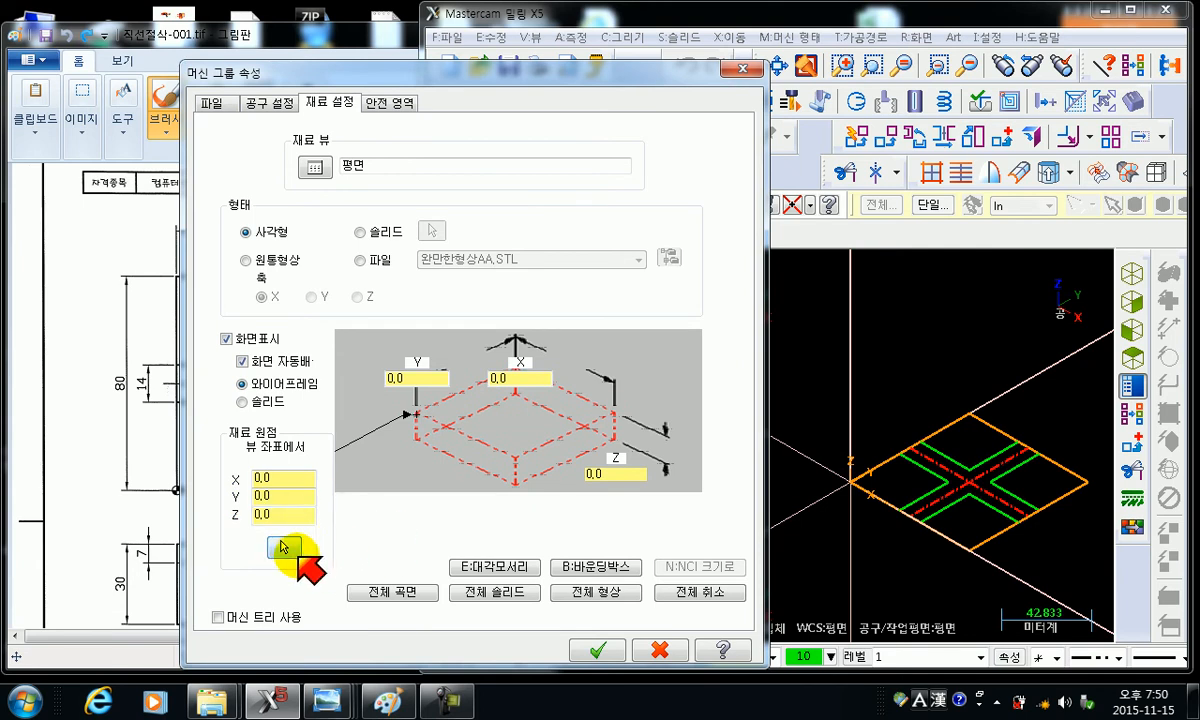
- Try the part's centre (X40, Y40) and opposite corner (X80, Y80) as stock origin, and return it to 0, 0, 0
click(284, 548)
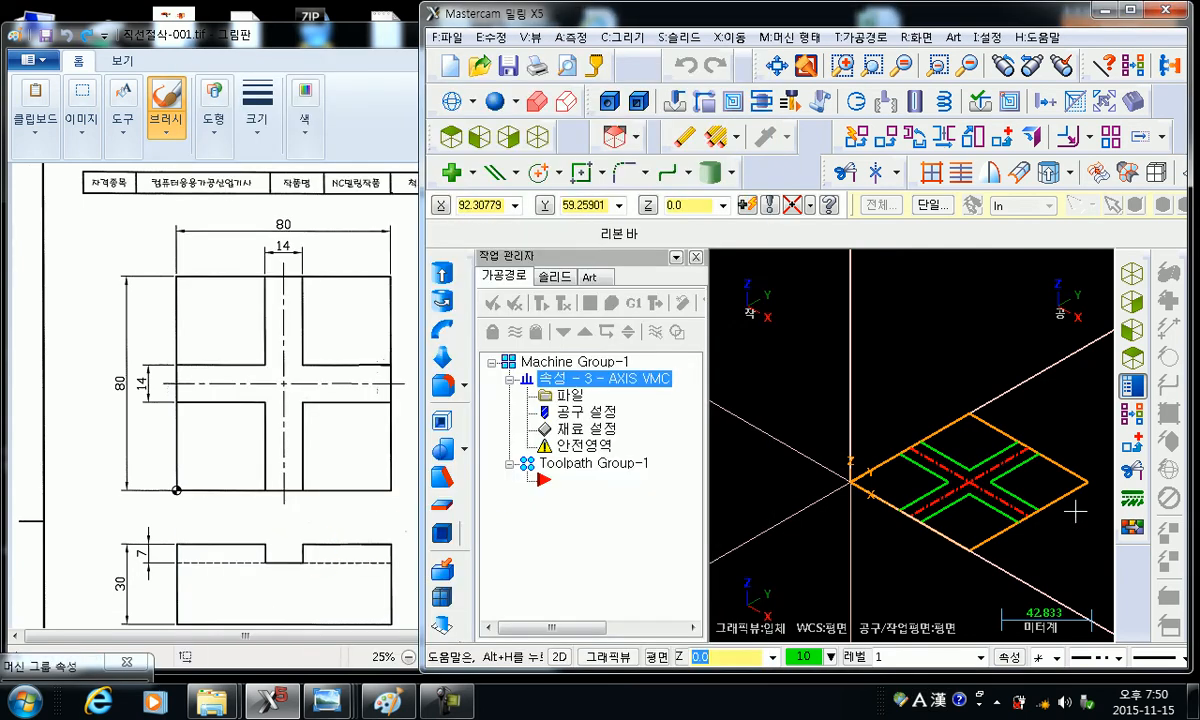
click(972, 486)
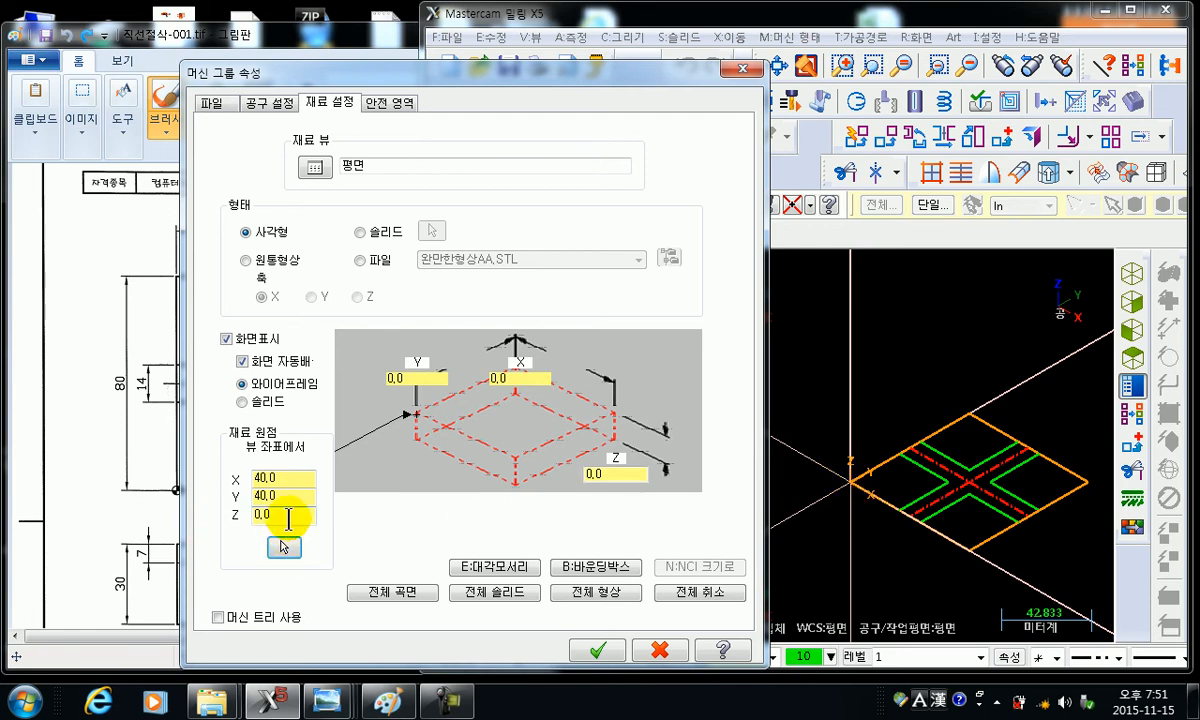
double_click(282, 478)
key(Tab)
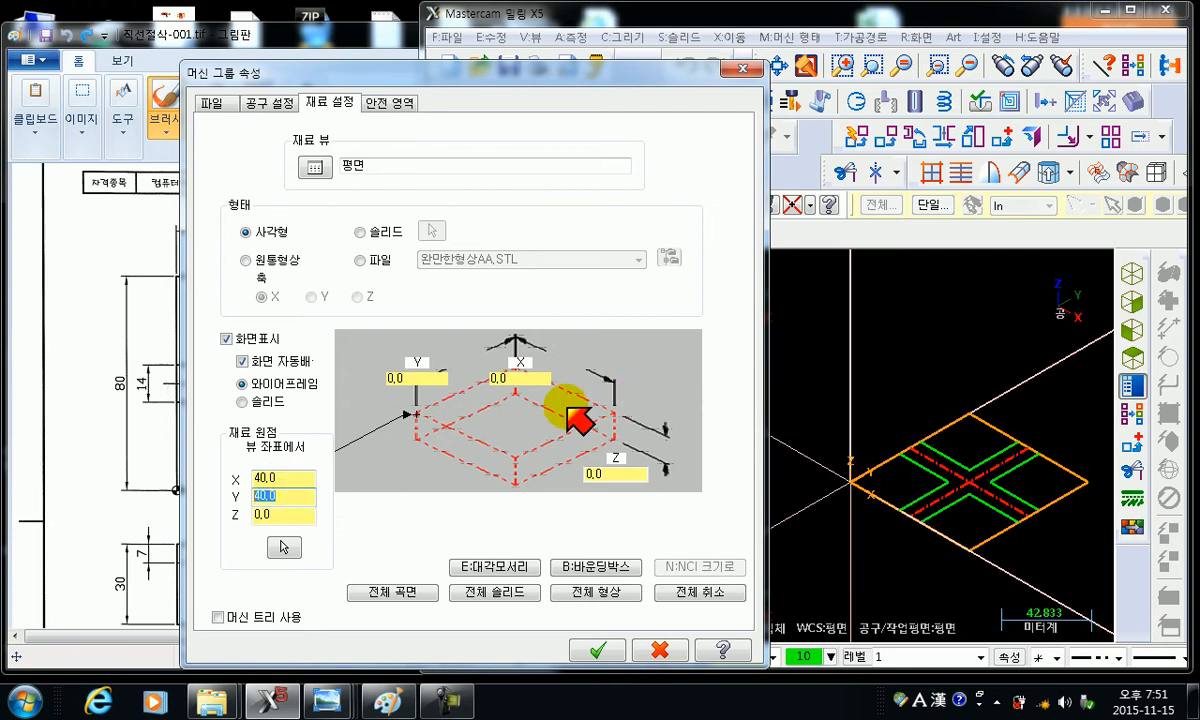
click(282, 545)
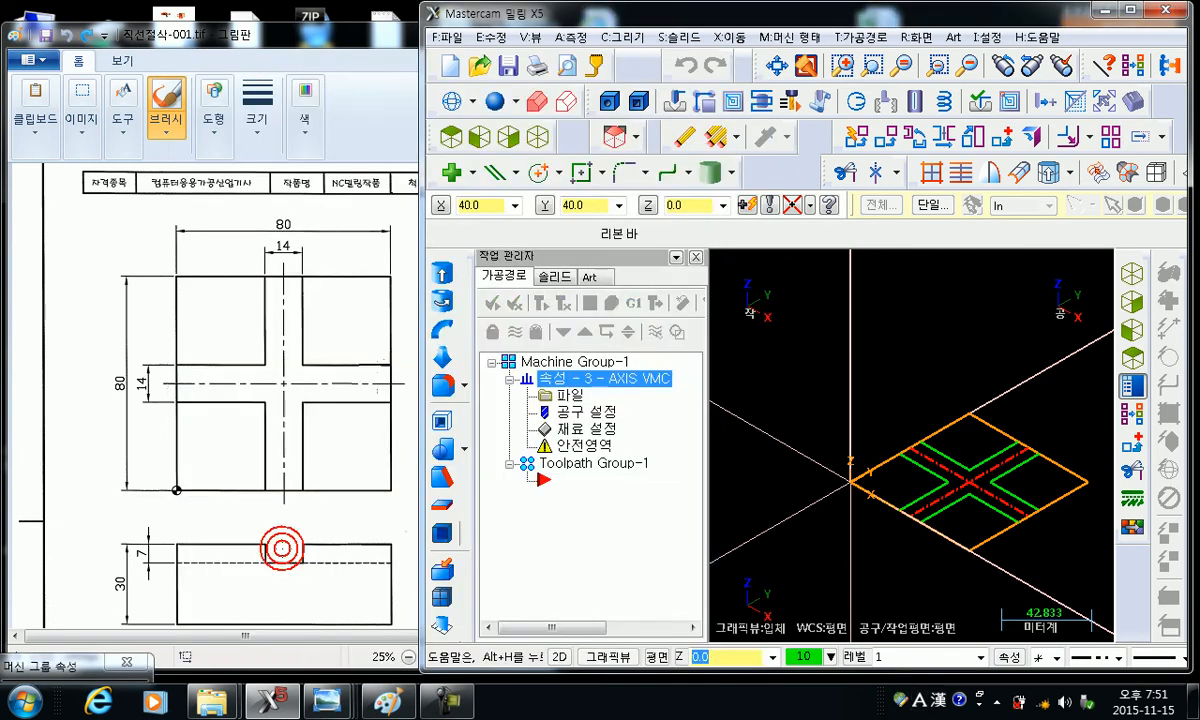
click(1089, 487)
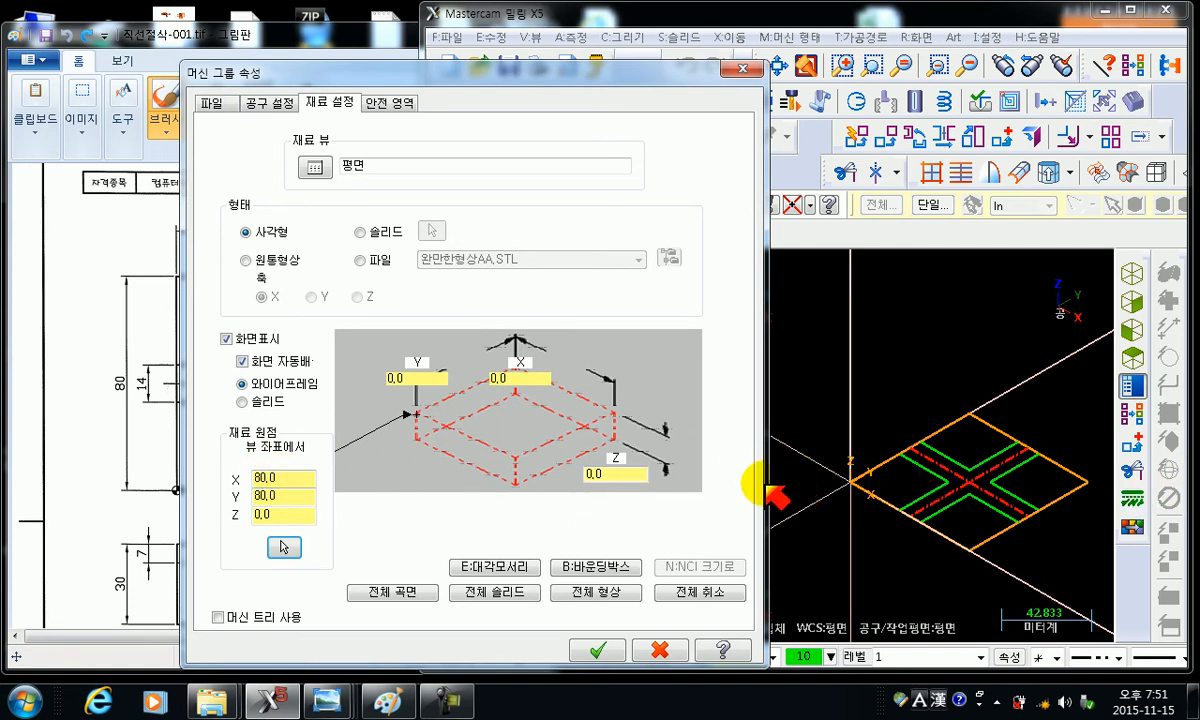
click(287, 548)
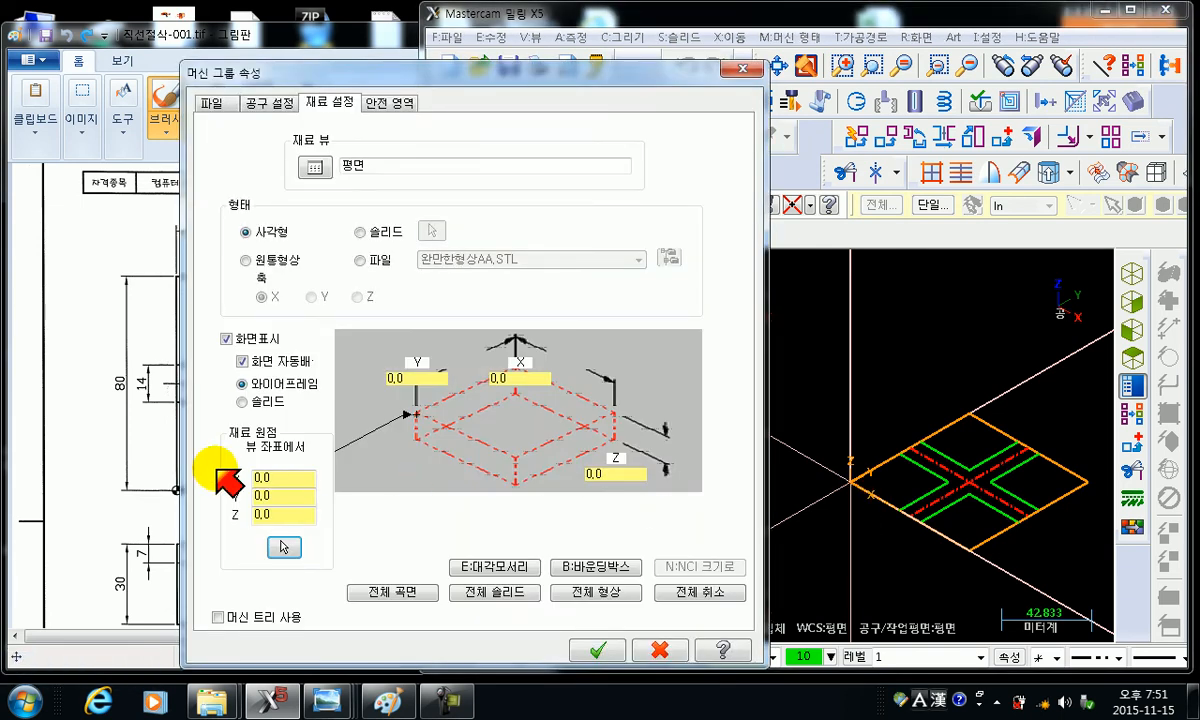
mouse_move(476, 697)
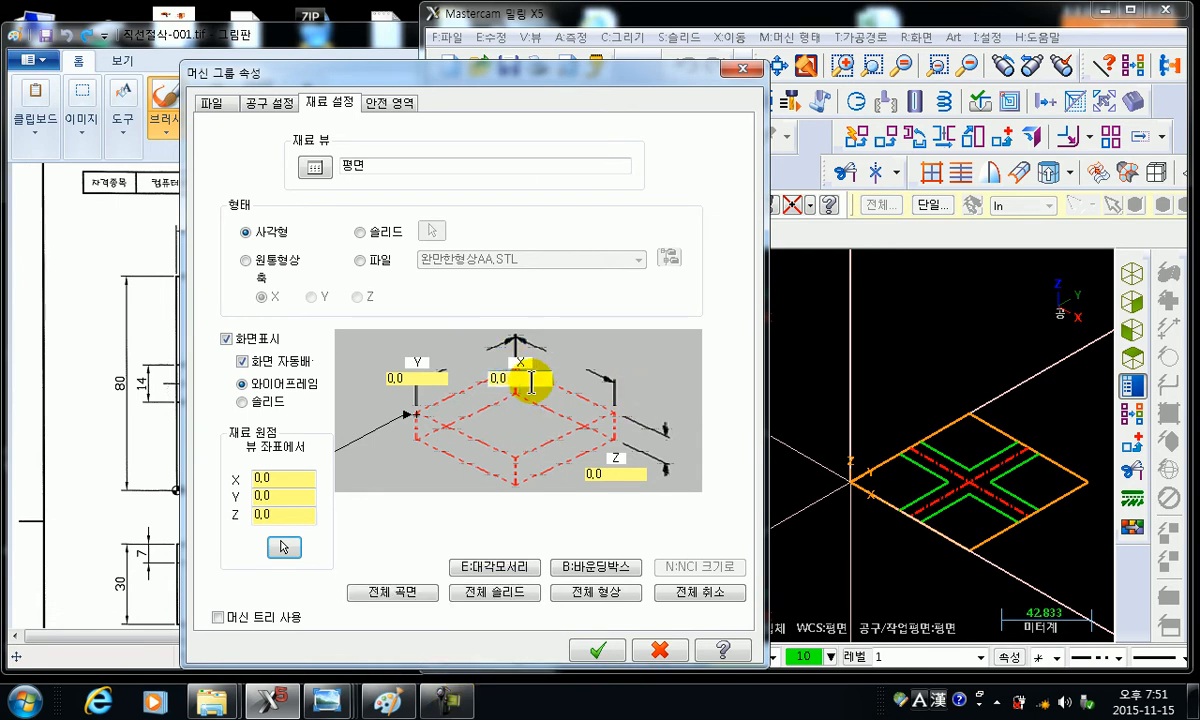
- Set the stock size to 80 in X, 80 in Y and 30 in Z
drag(517, 385, 462, 399)
drag(532, 70, 879, 87)
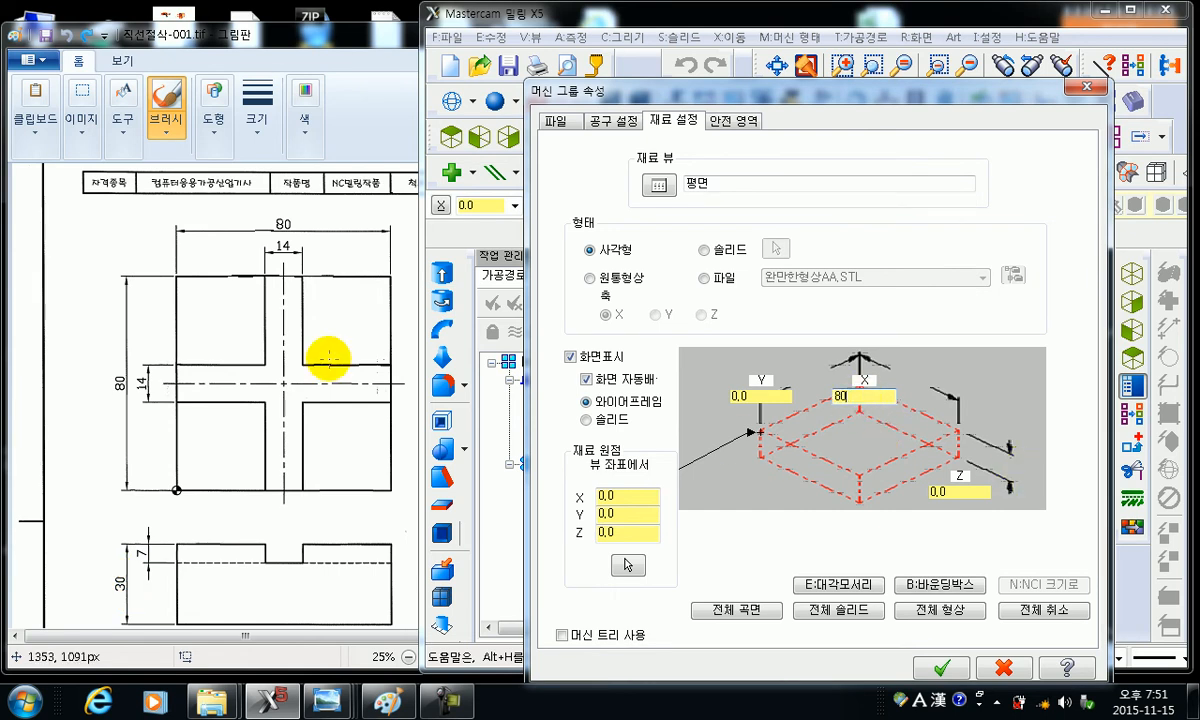
key(Tab)
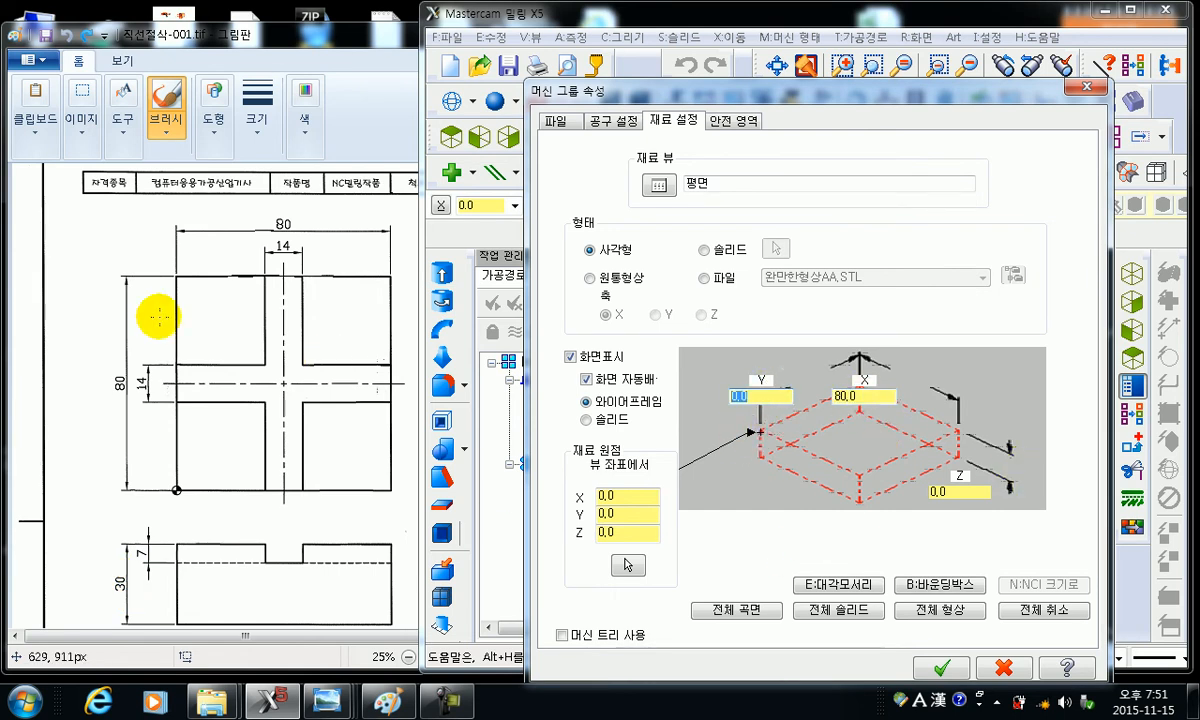
key(Tab)
text(3)
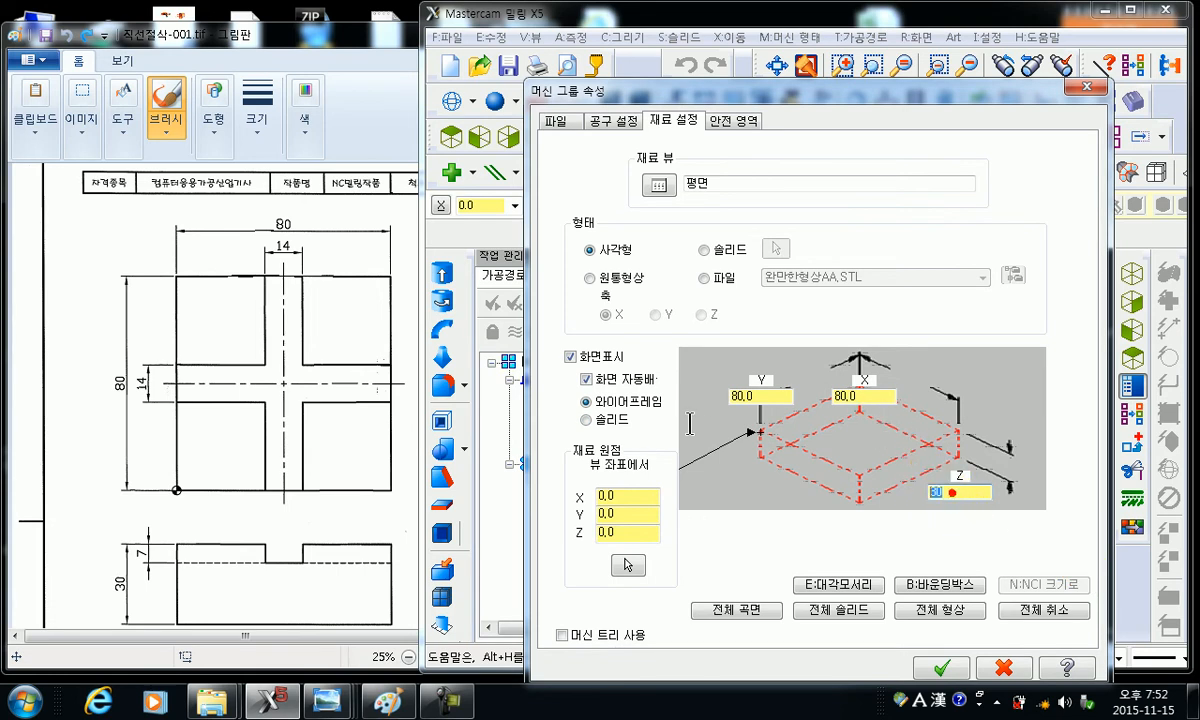
text(0)
- Reset the stock's X, Y and Z sizes to 0
drag(861, 395, 613, 367)
text(0,0)
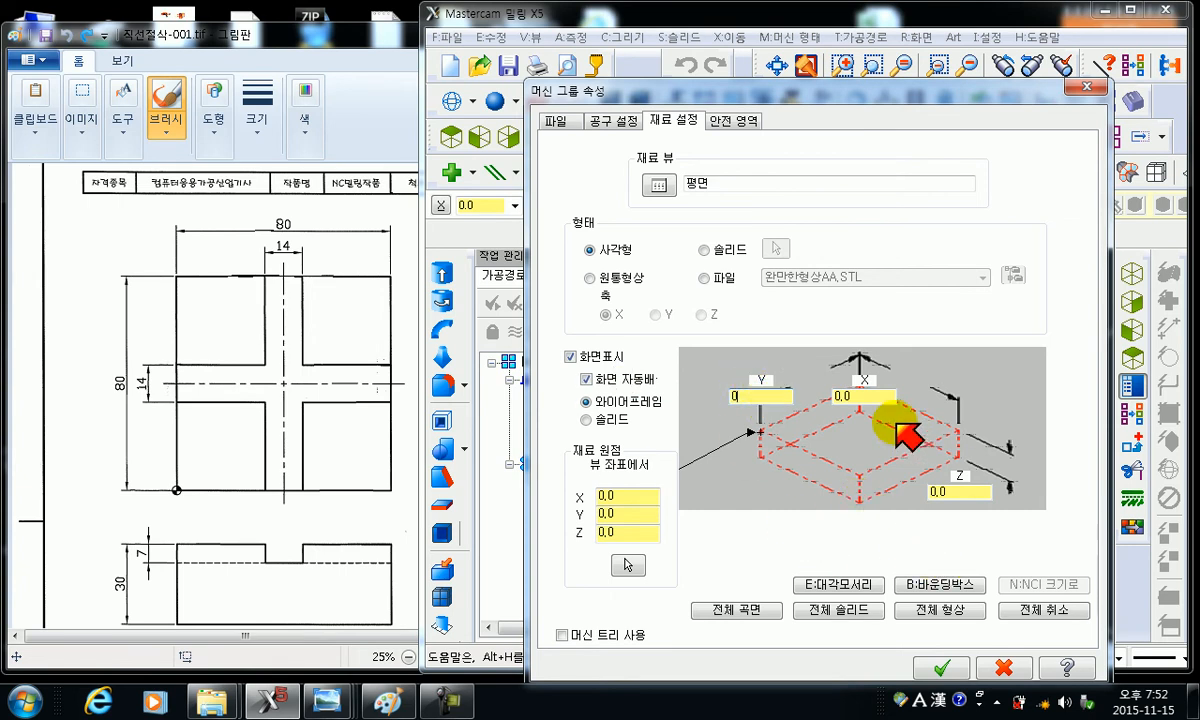
click(860, 397)
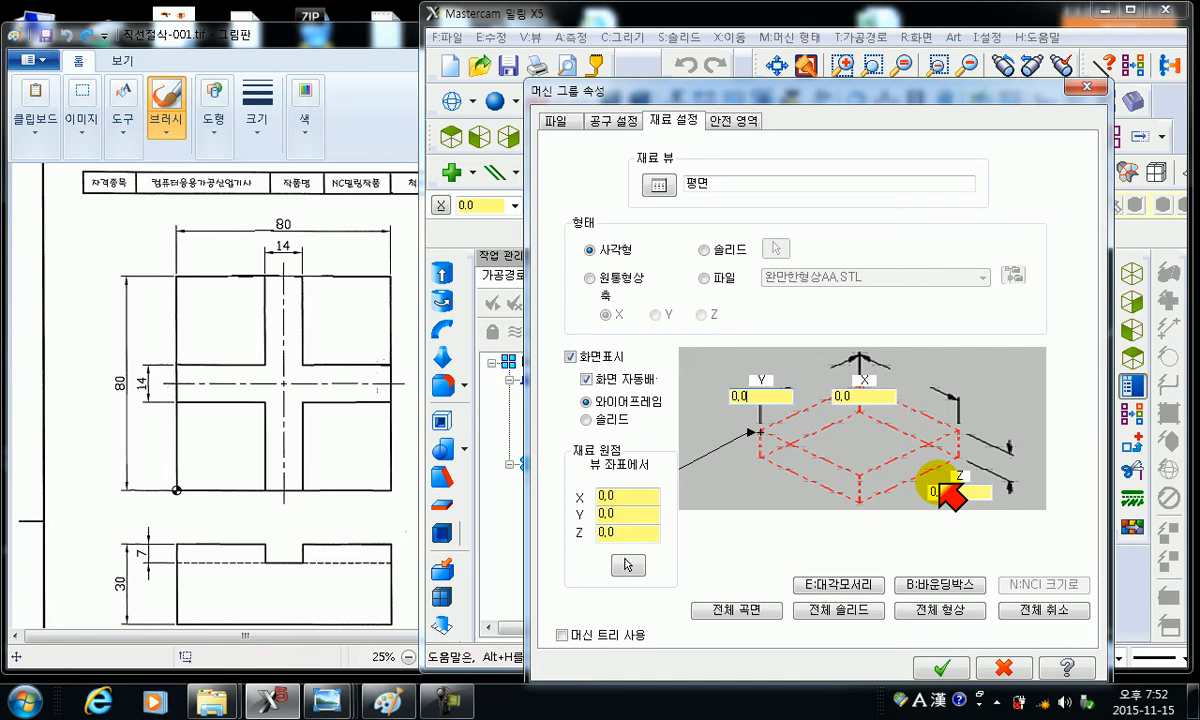
- Define the stock's X and Y sizes as 80 by picking two diagonally opposite corners of the square part, starting at the origin
click(855, 586)
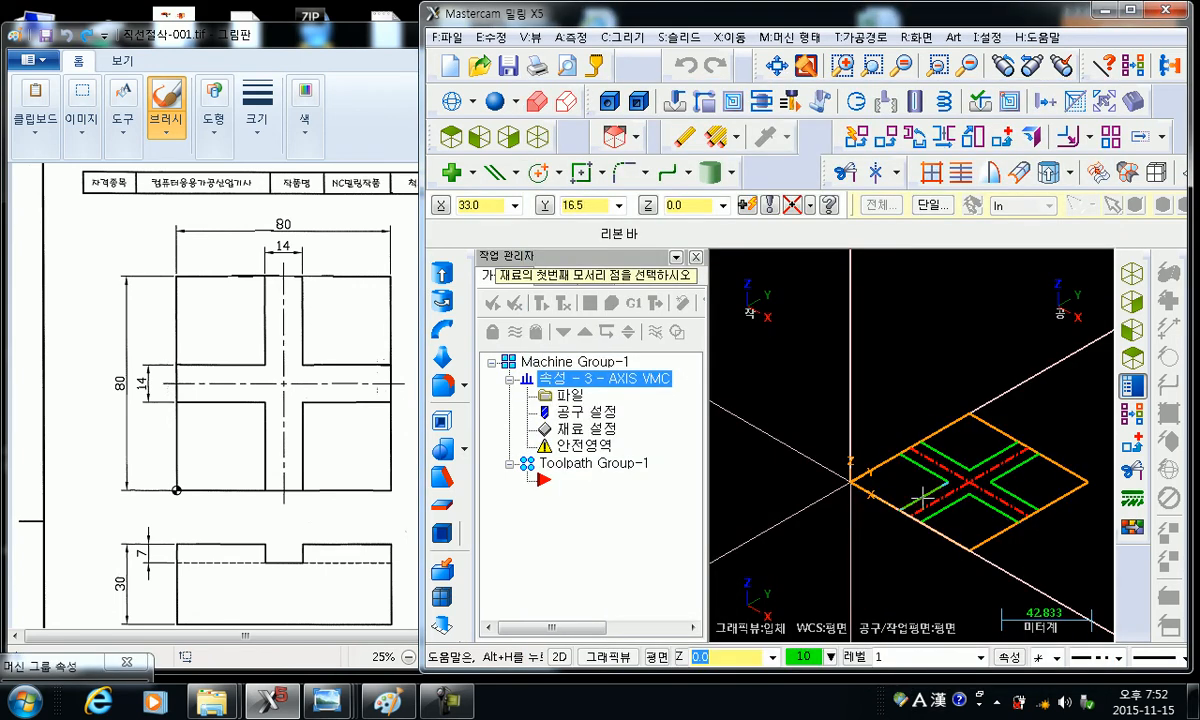
click(851, 482)
click(1087, 482)
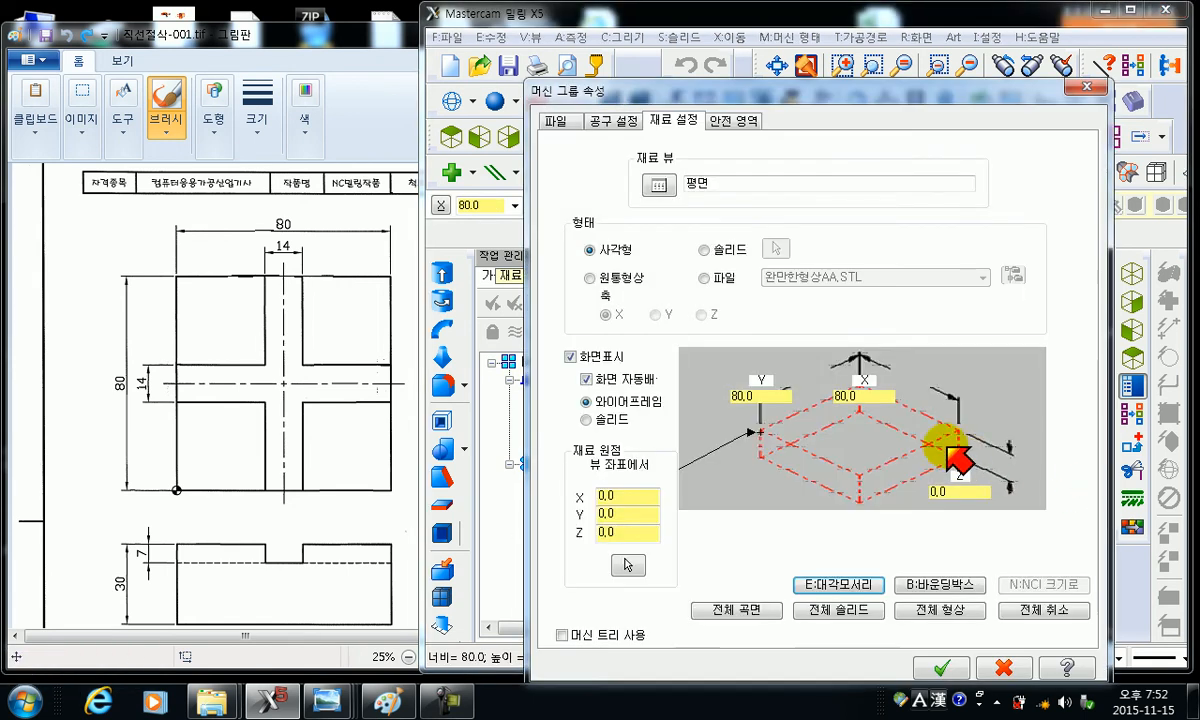
drag(864, 395, 662, 350)
drag(759, 393, 655, 398)
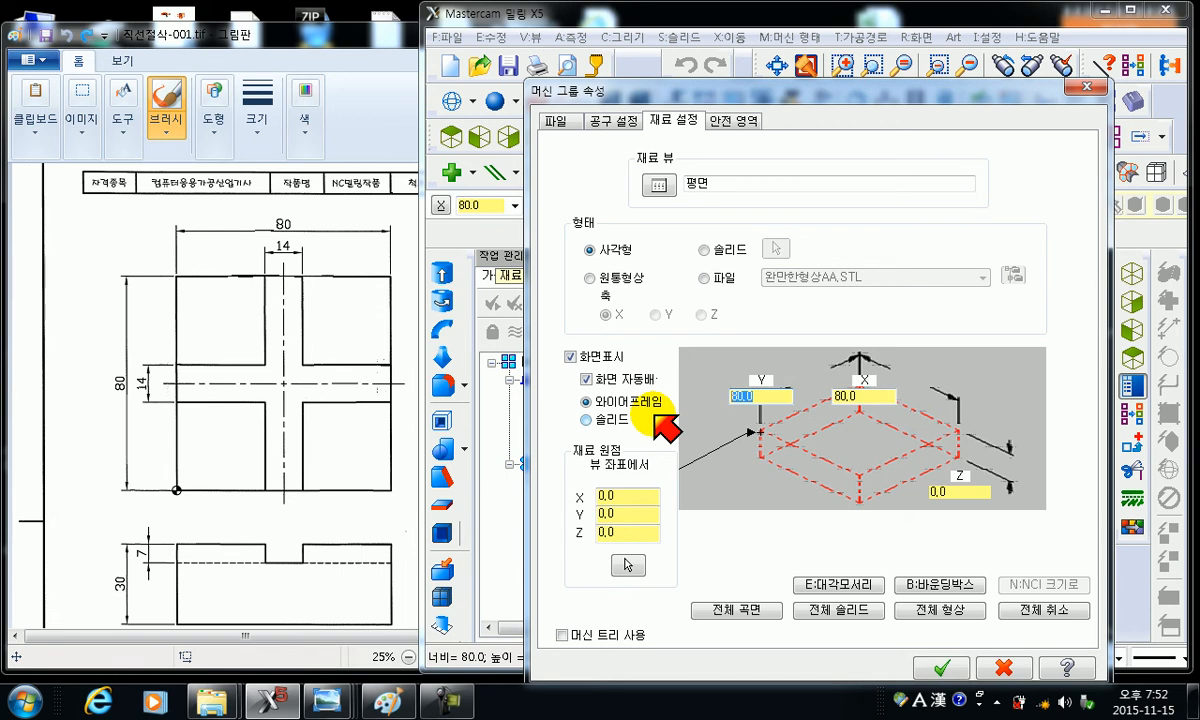
drag(982, 90, 632, 91)
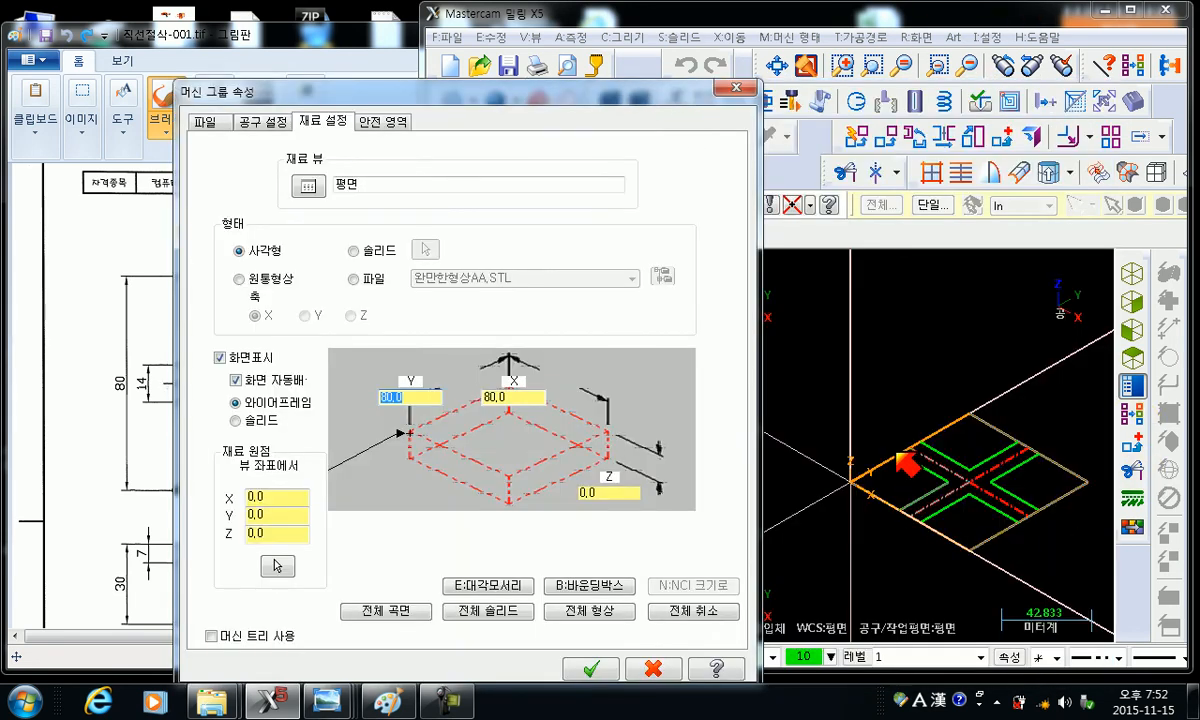
- Set the stock's Z size to 30, accept the stock setup and inspect the wireframe stock around the part
click(611, 492)
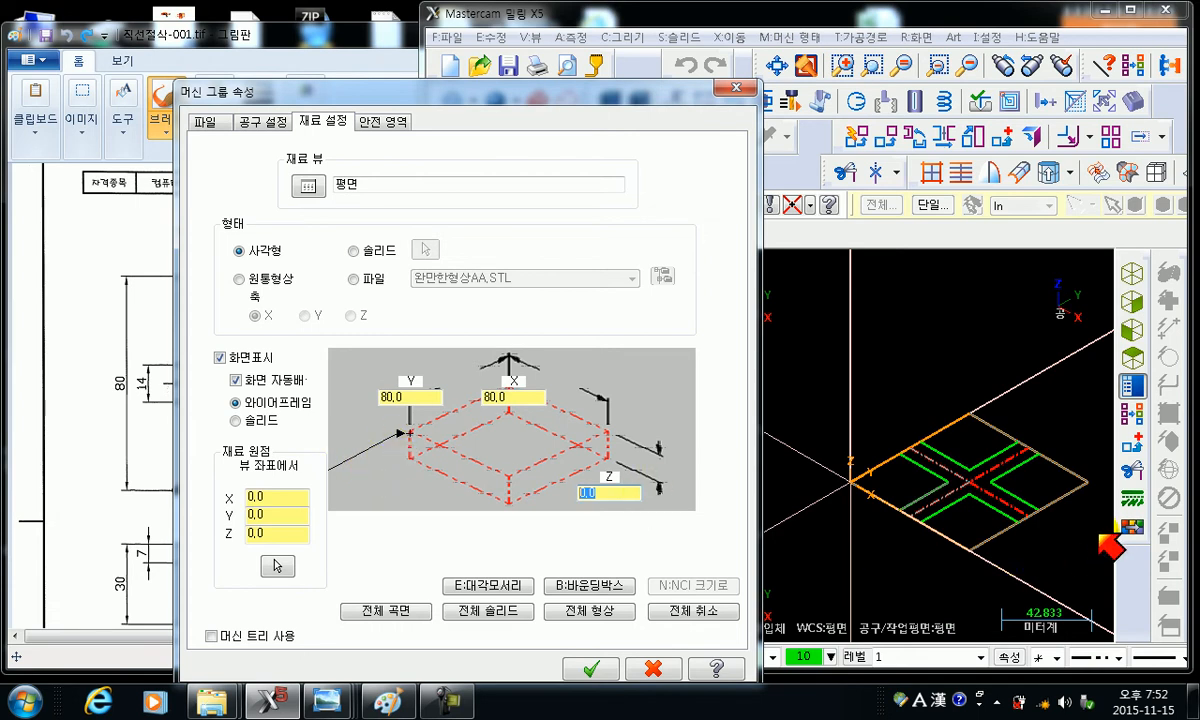
double_click(612, 492)
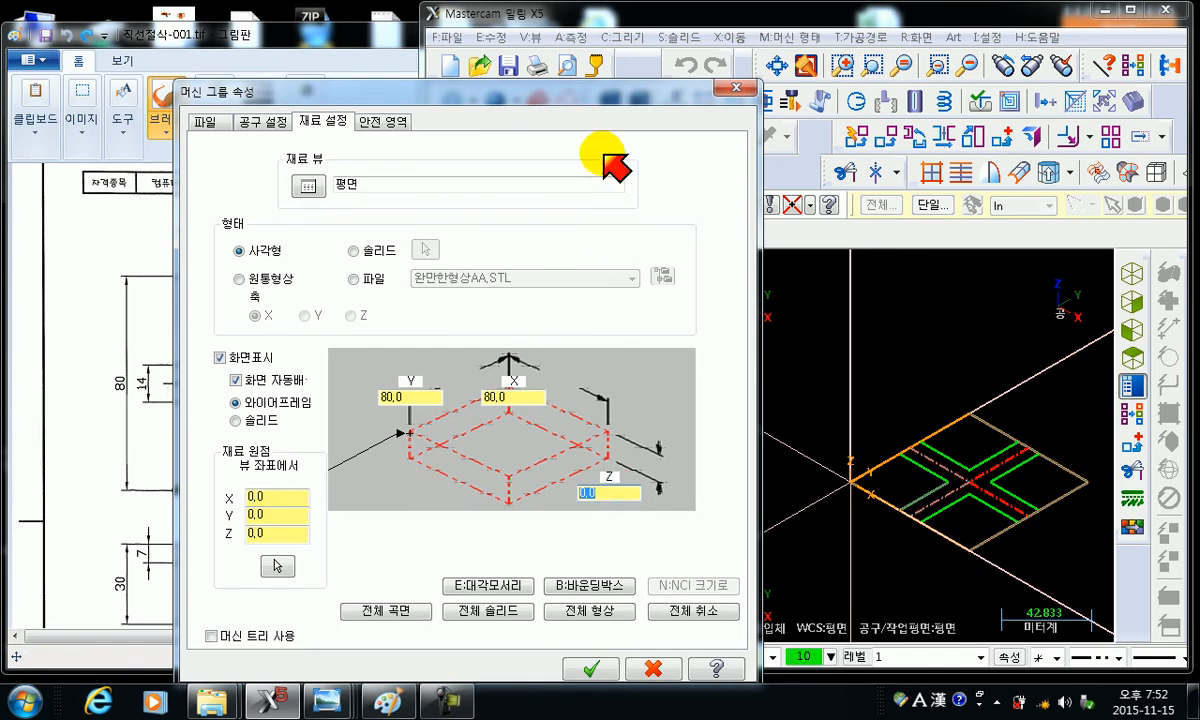
drag(570, 92, 825, 96)
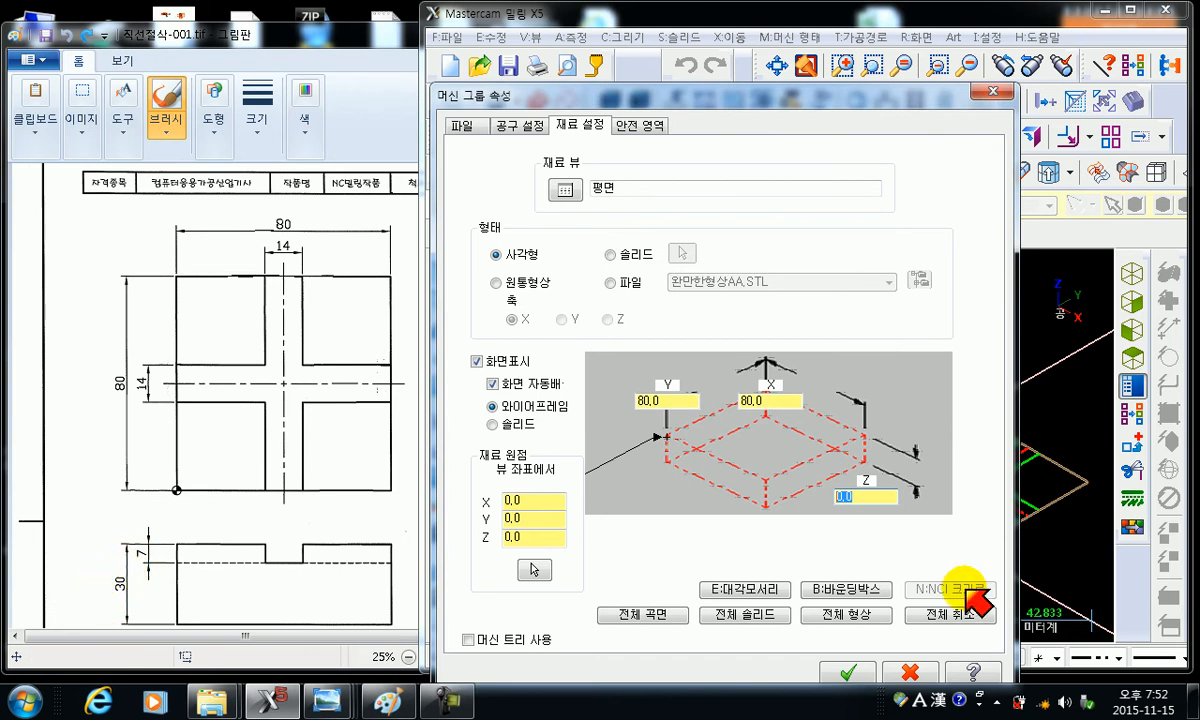
text(30)
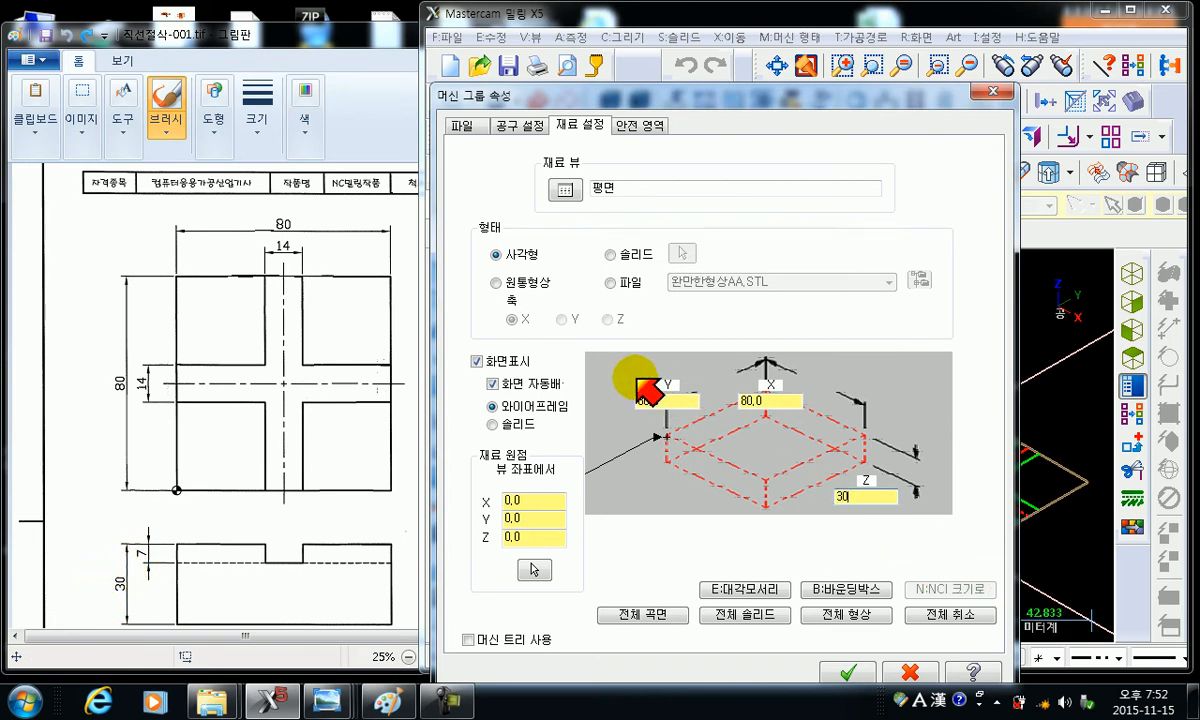
drag(725, 95, 456, 85)
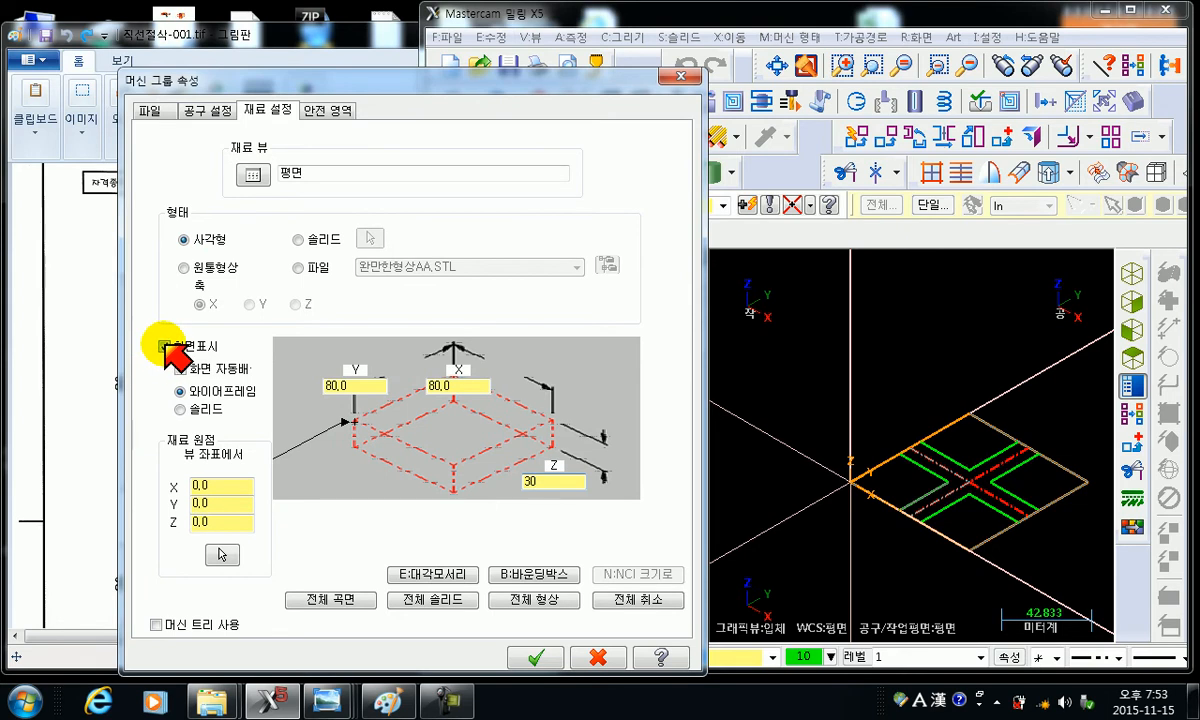
click(540, 657)
middle_drag(873, 554, 753, 441)
scroll(897, 441, up, 5)
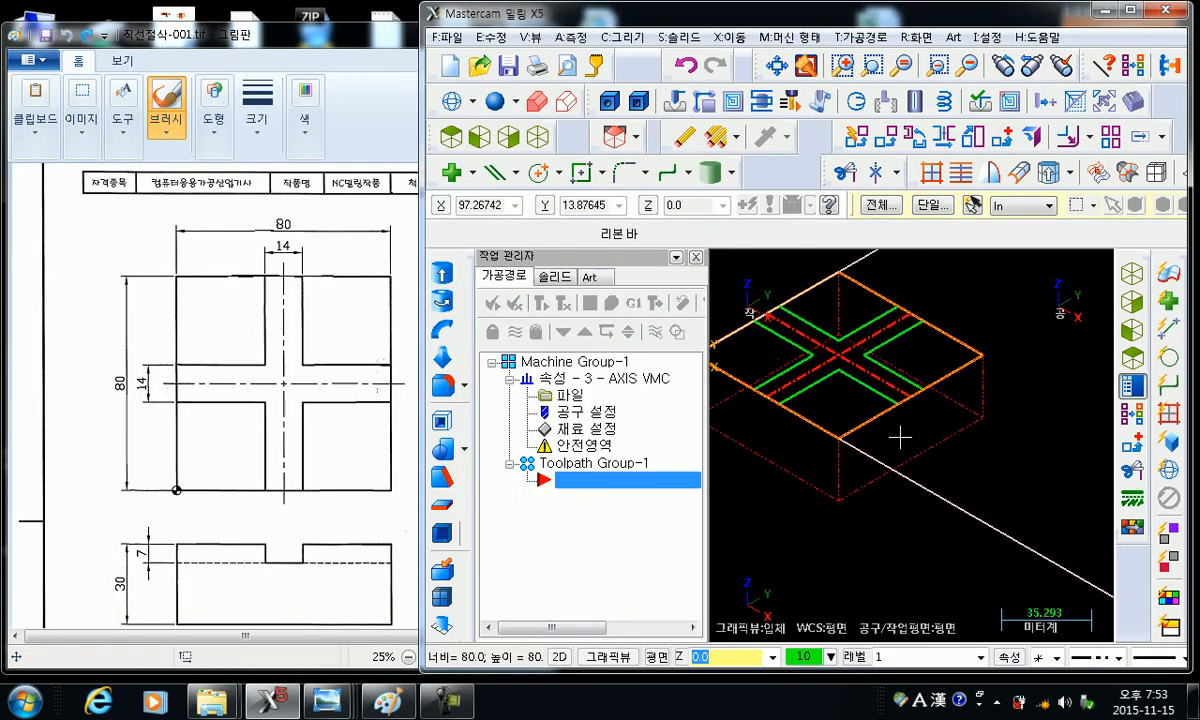
scroll(901, 439, up, 1)
middle_drag(919, 445, 992, 521)
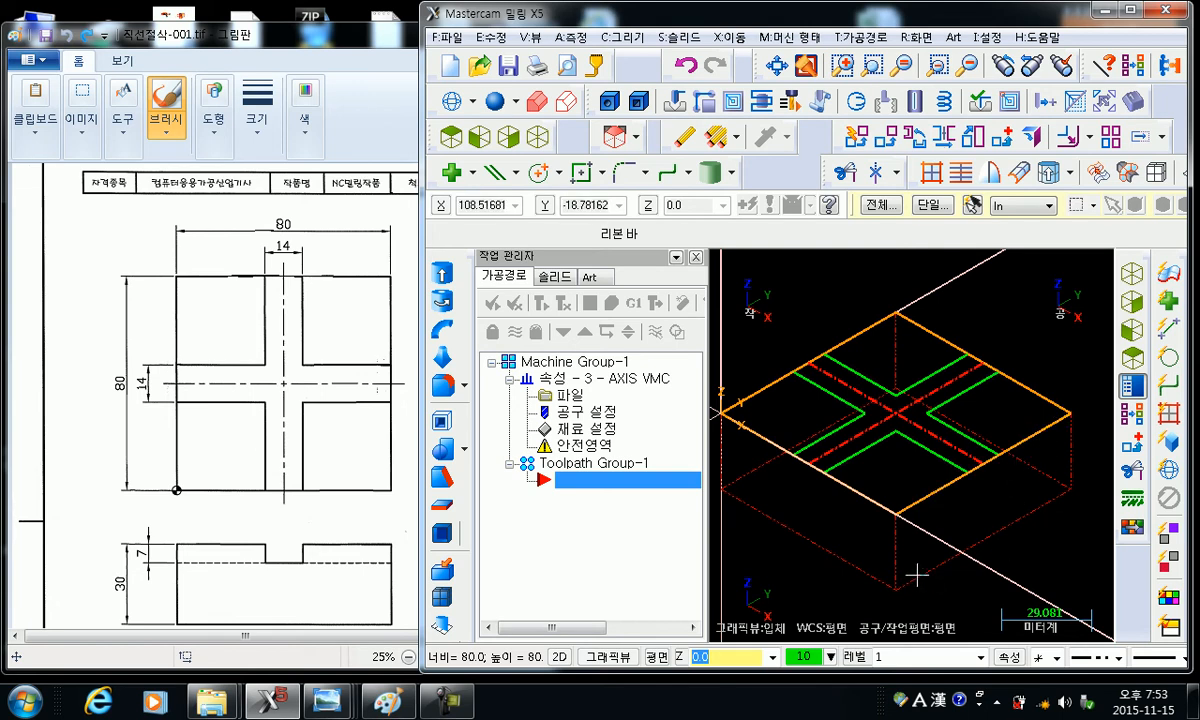
scroll(916, 574, down, 2)
middle_drag(917, 563, 925, 556)
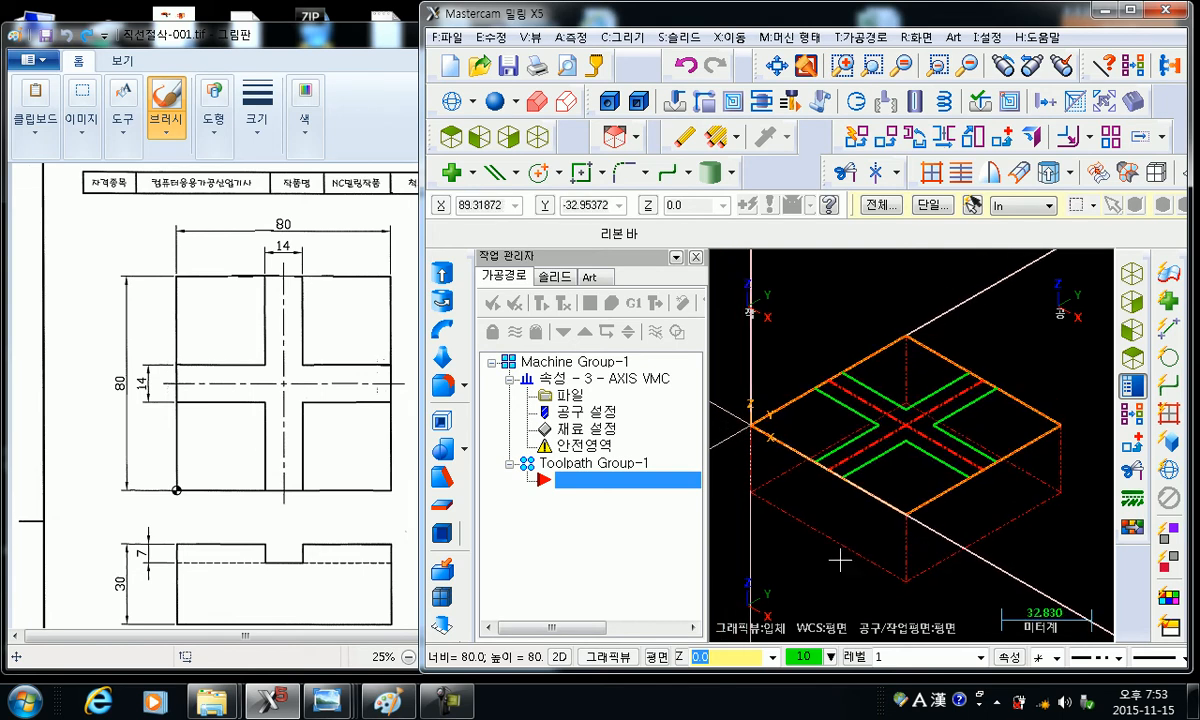
- Change the stock display to solid, inspect the block from another angle and return to the isometric view
click(585, 428)
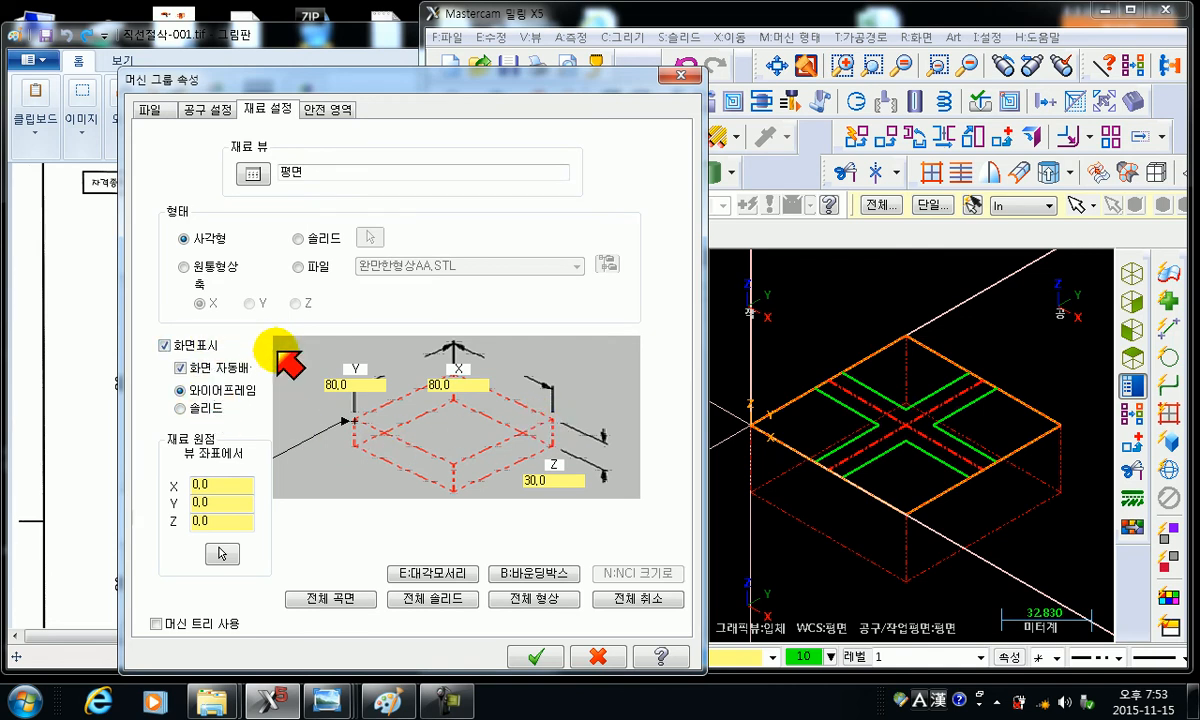
click(181, 409)
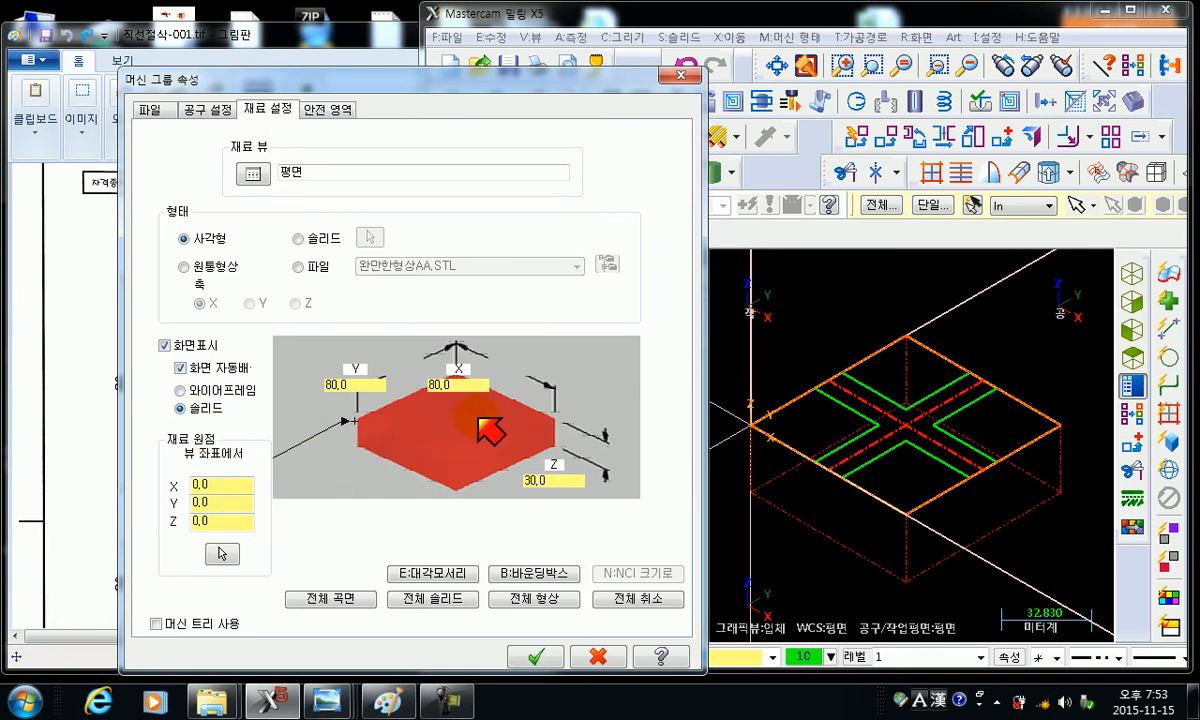
click(537, 657)
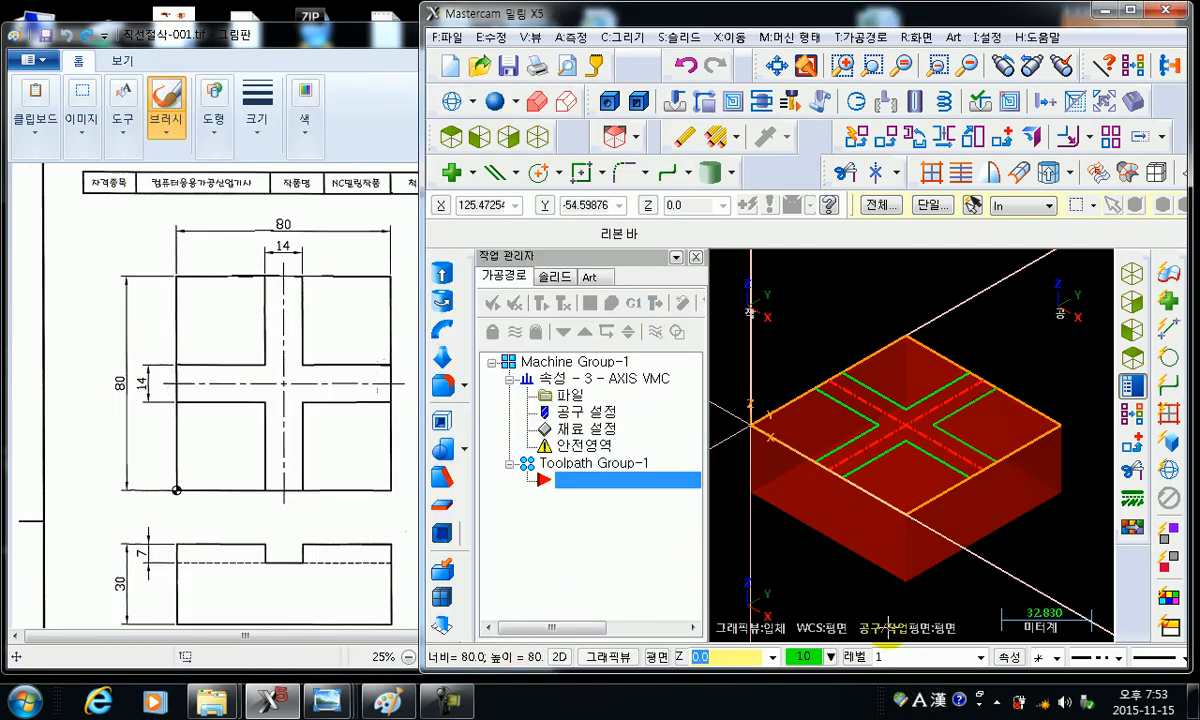
middle_drag(867, 585, 860, 315)
right_click(860, 313)
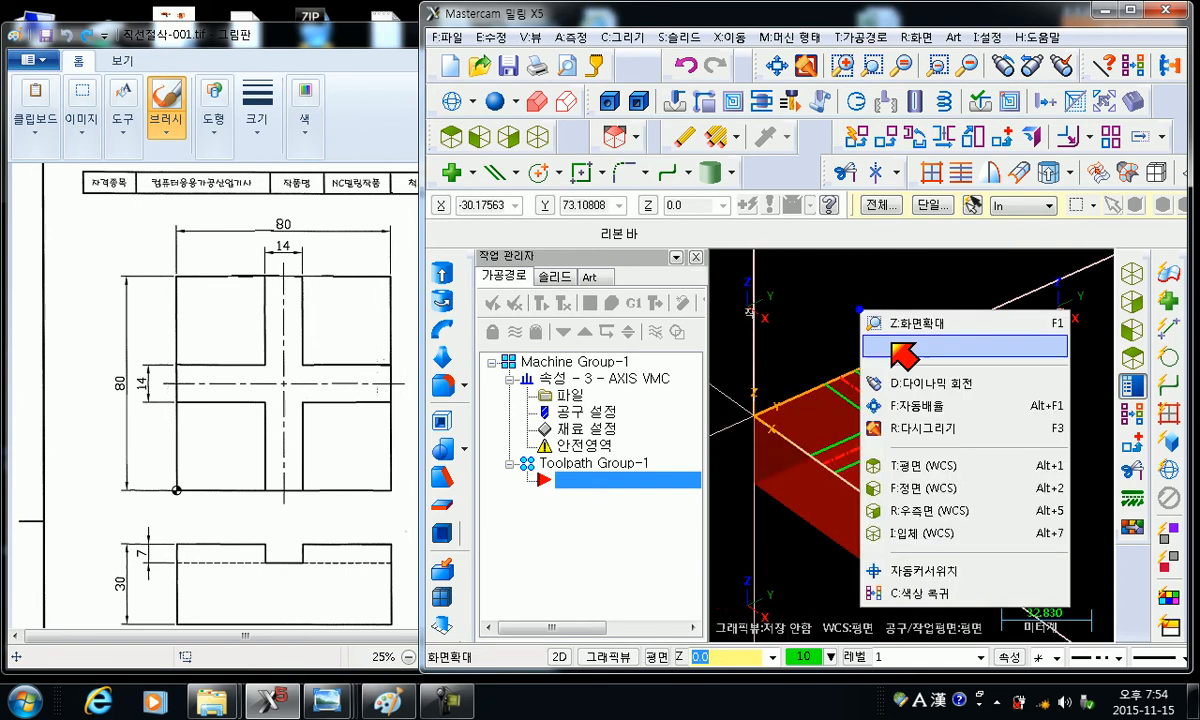
click(925, 537)
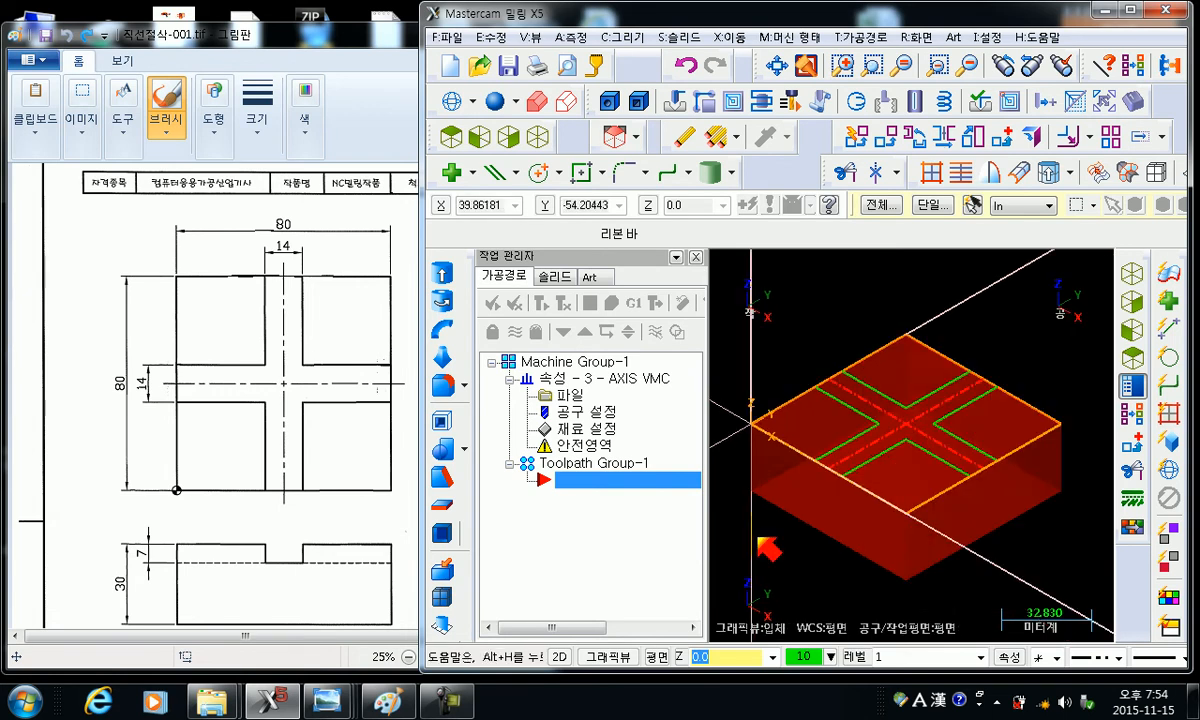
- Change the stock display back to wireframe and turn the stock's on-screen display off
click(609, 428)
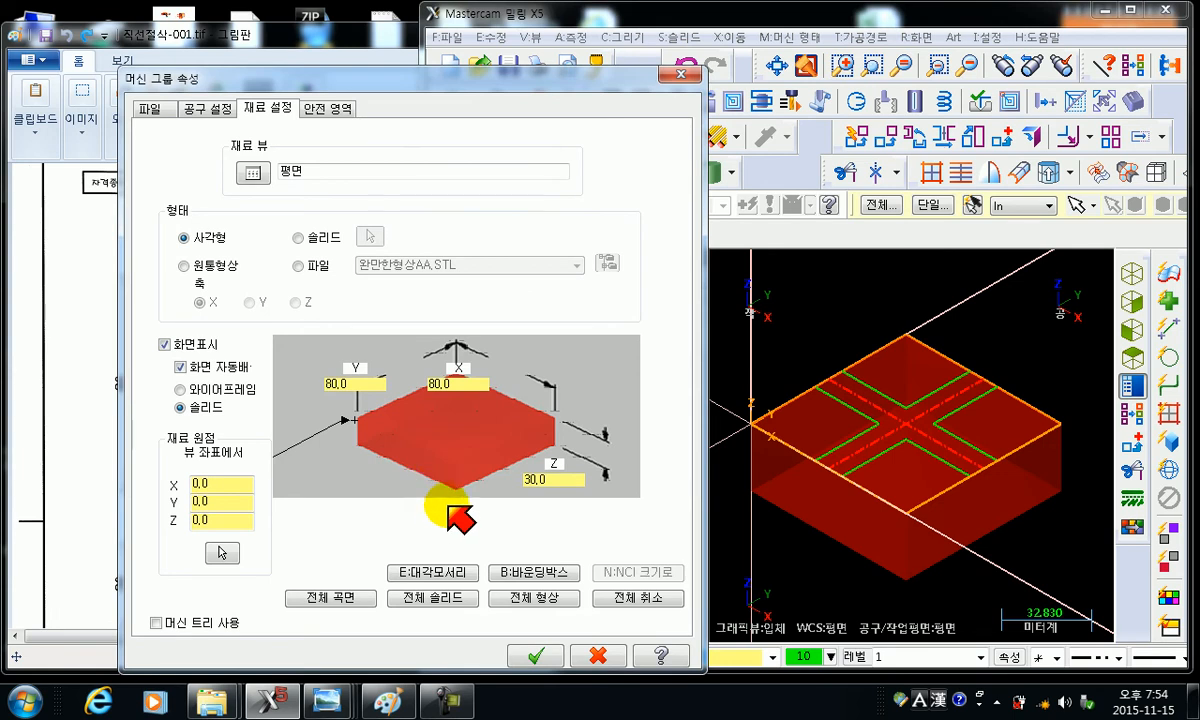
click(180, 389)
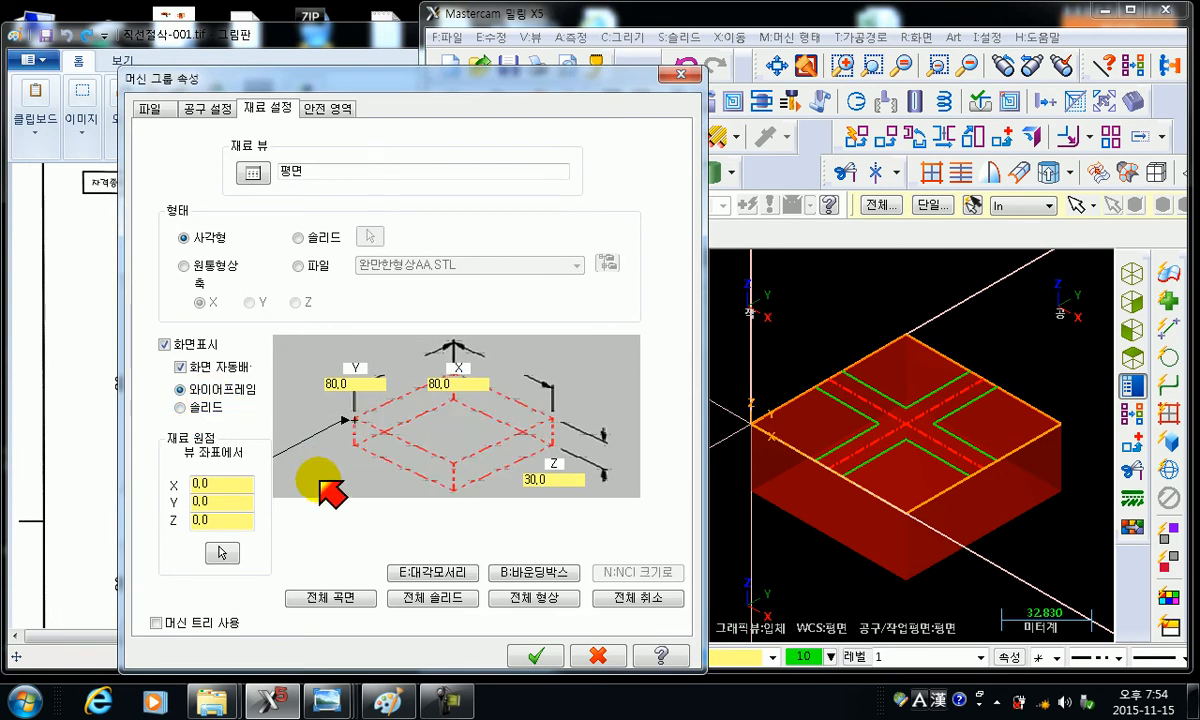
click(164, 345)
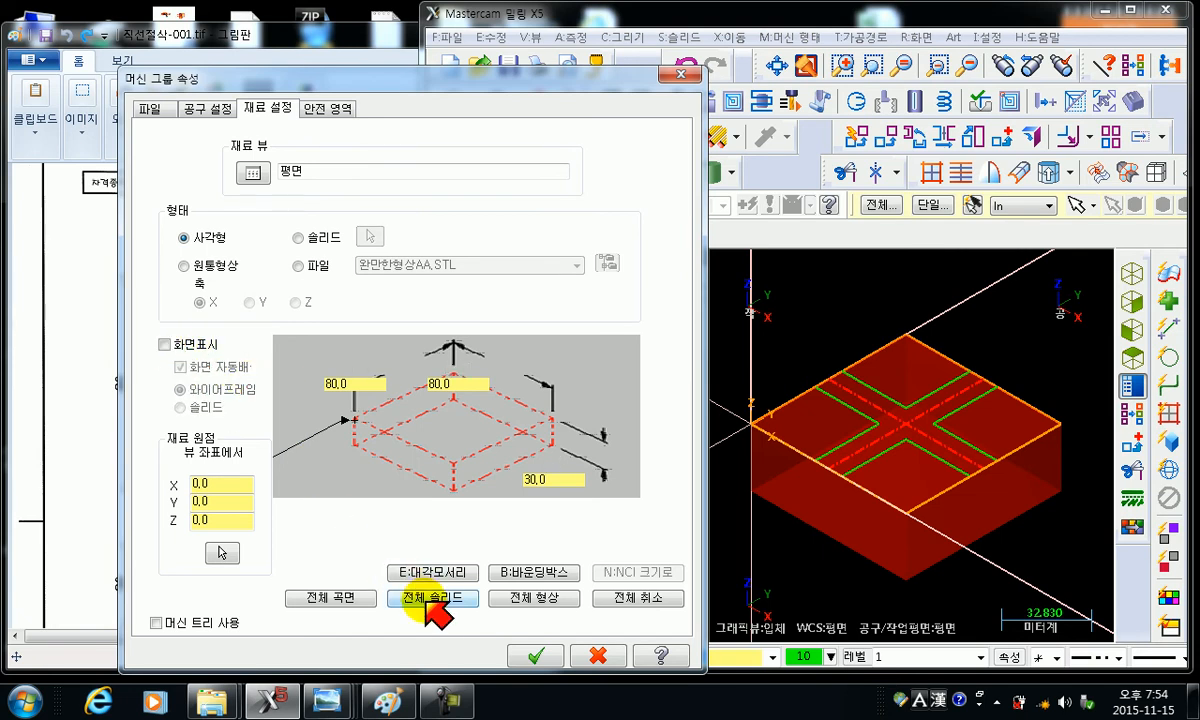
click(535, 655)
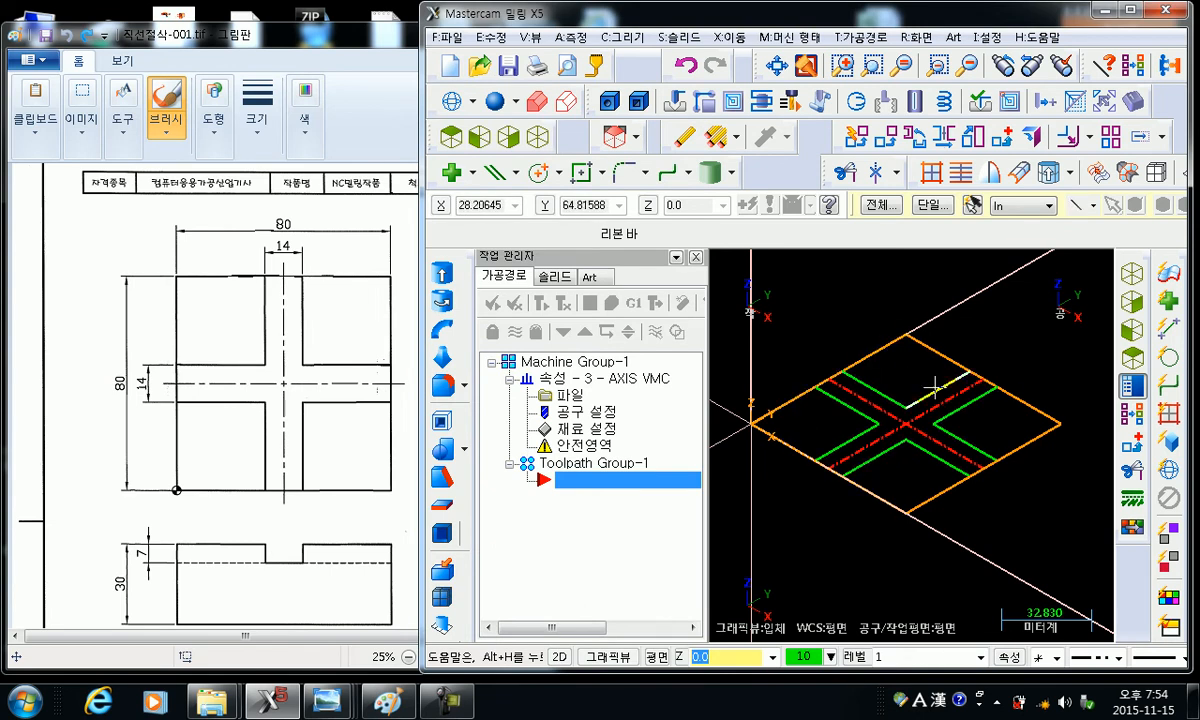
- Turn the stock's on-screen display back on in the stock setup
click(598, 430)
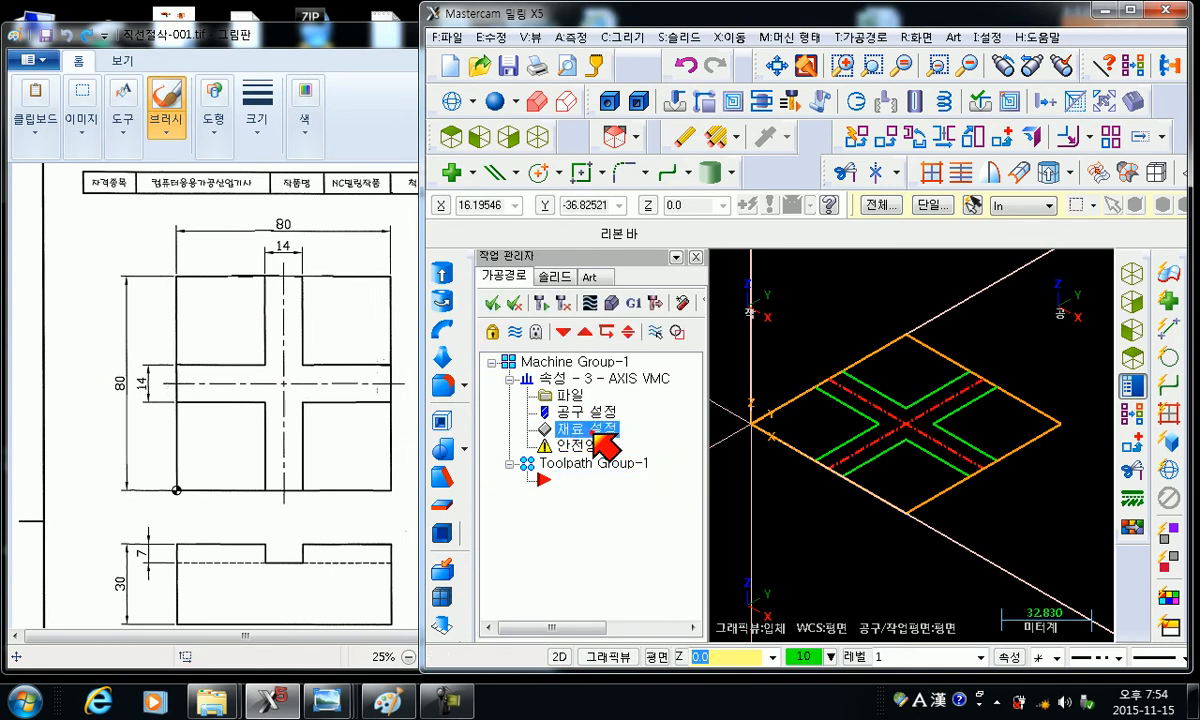
click(164, 343)
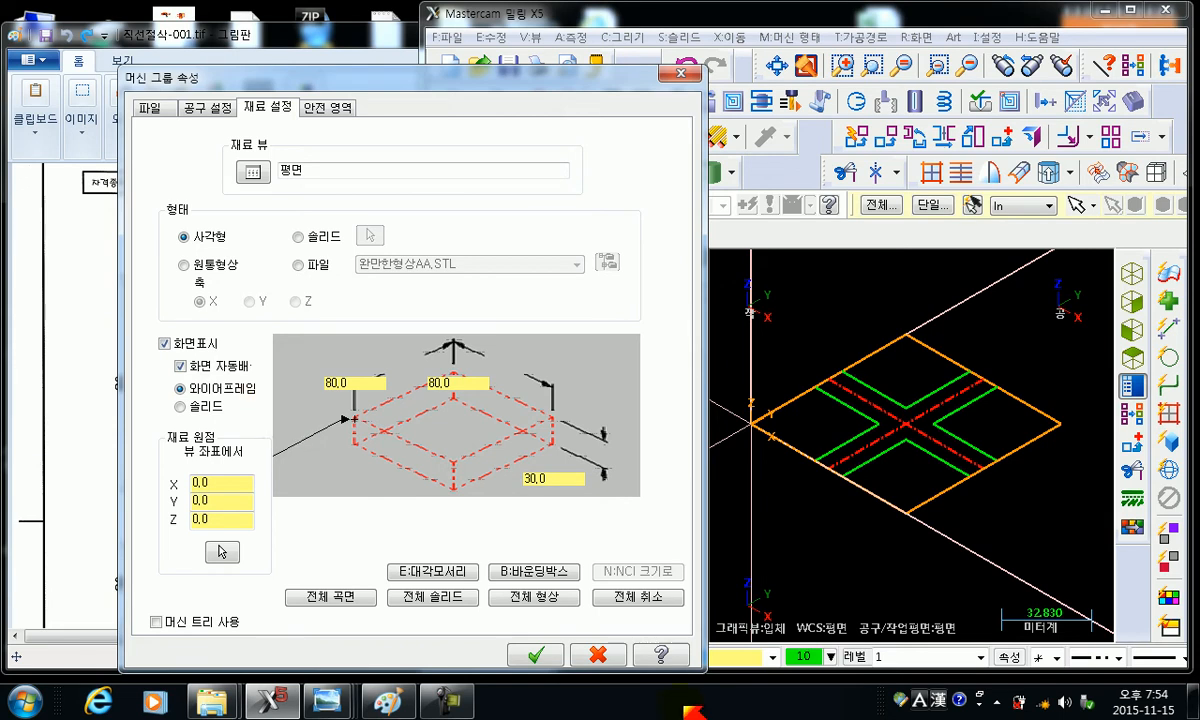
click(533, 652)
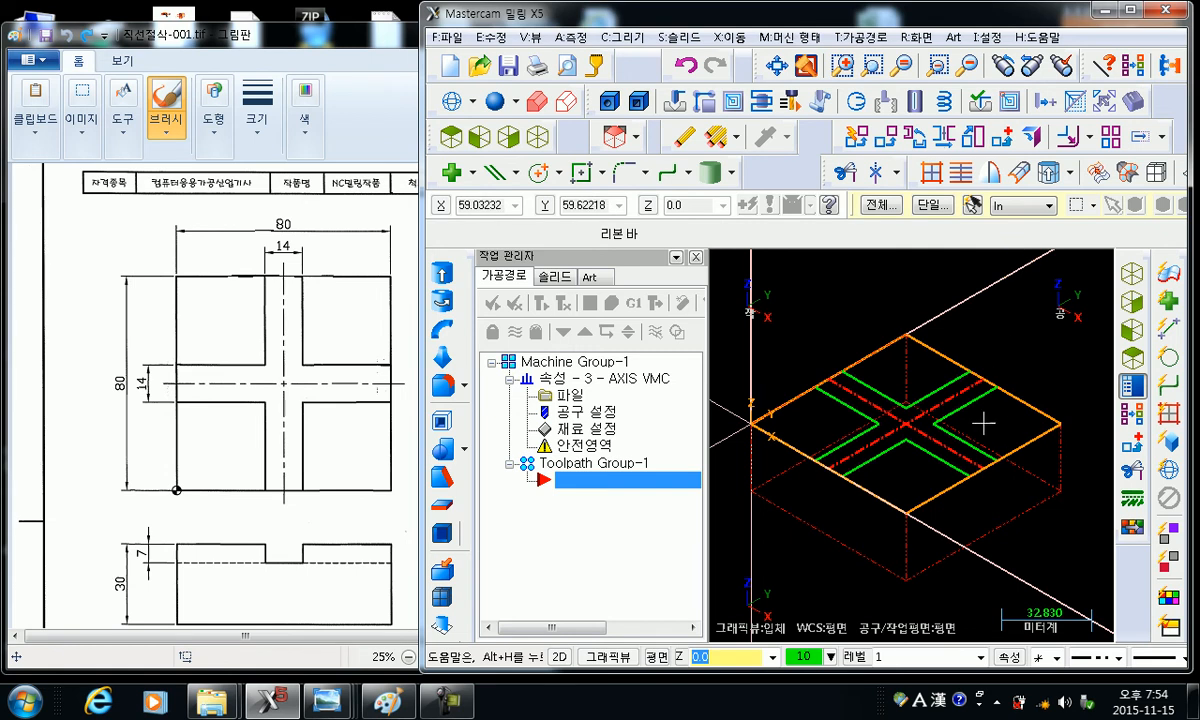
- View the part and stock from the top and in isometric, finishing in the top view
click(449, 137)
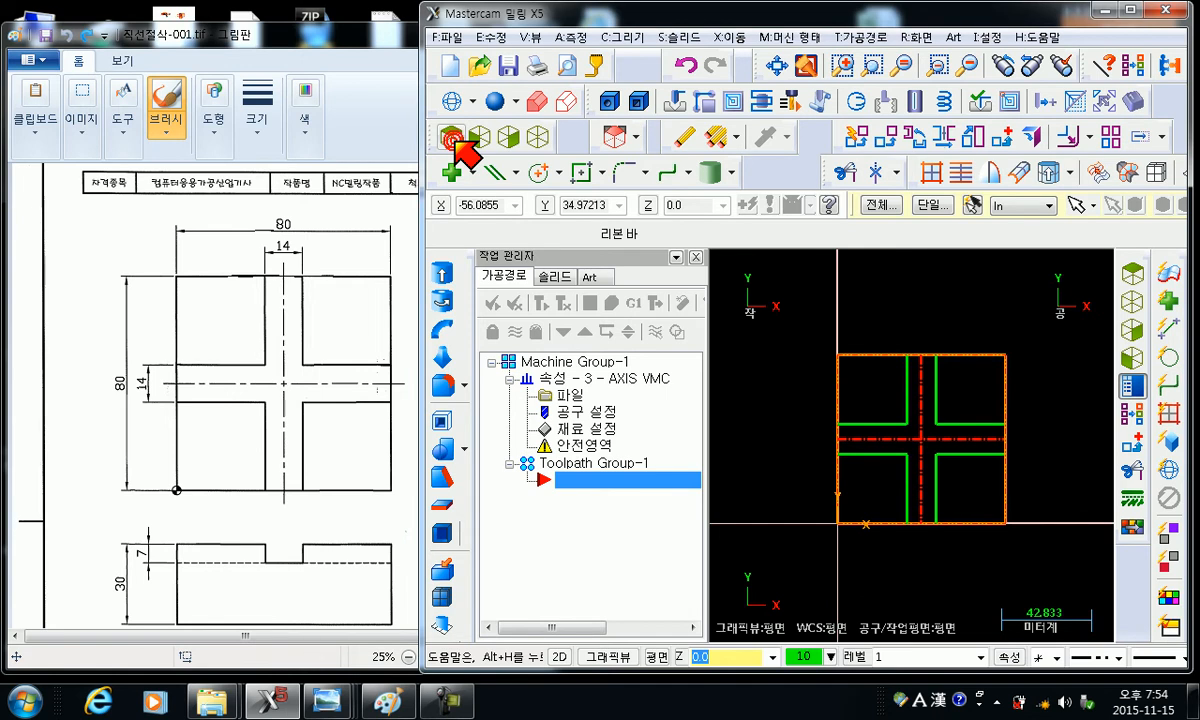
click(538, 136)
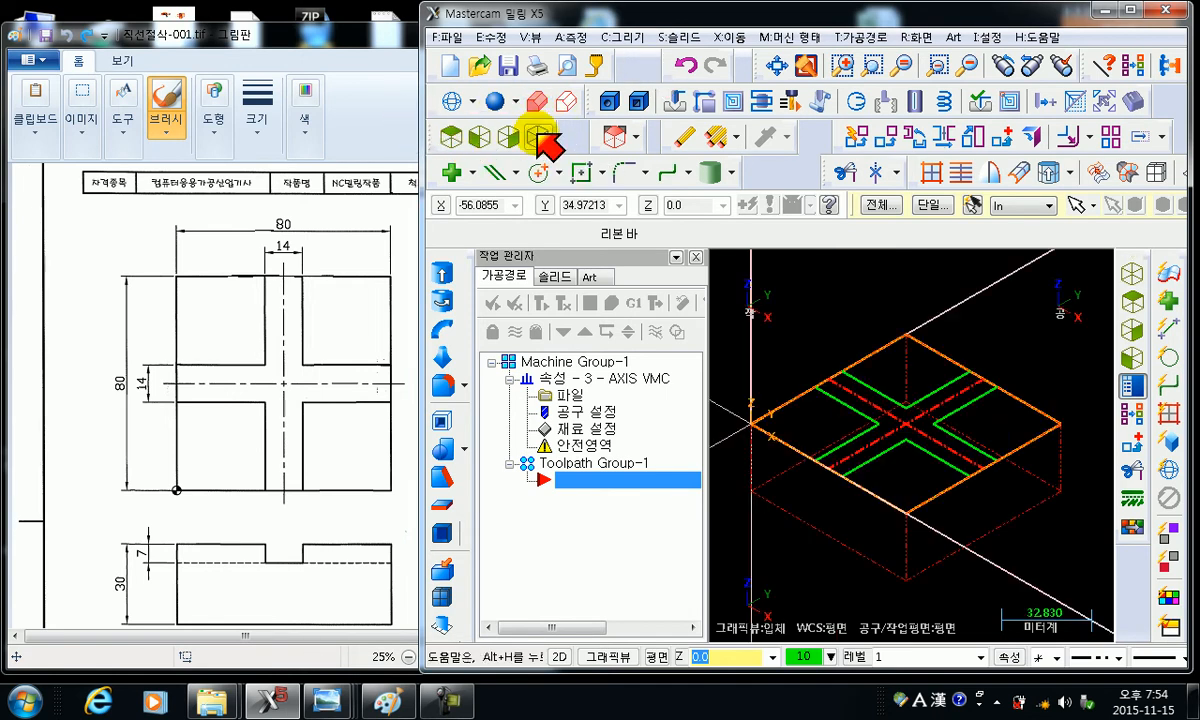
right_click(818, 300)
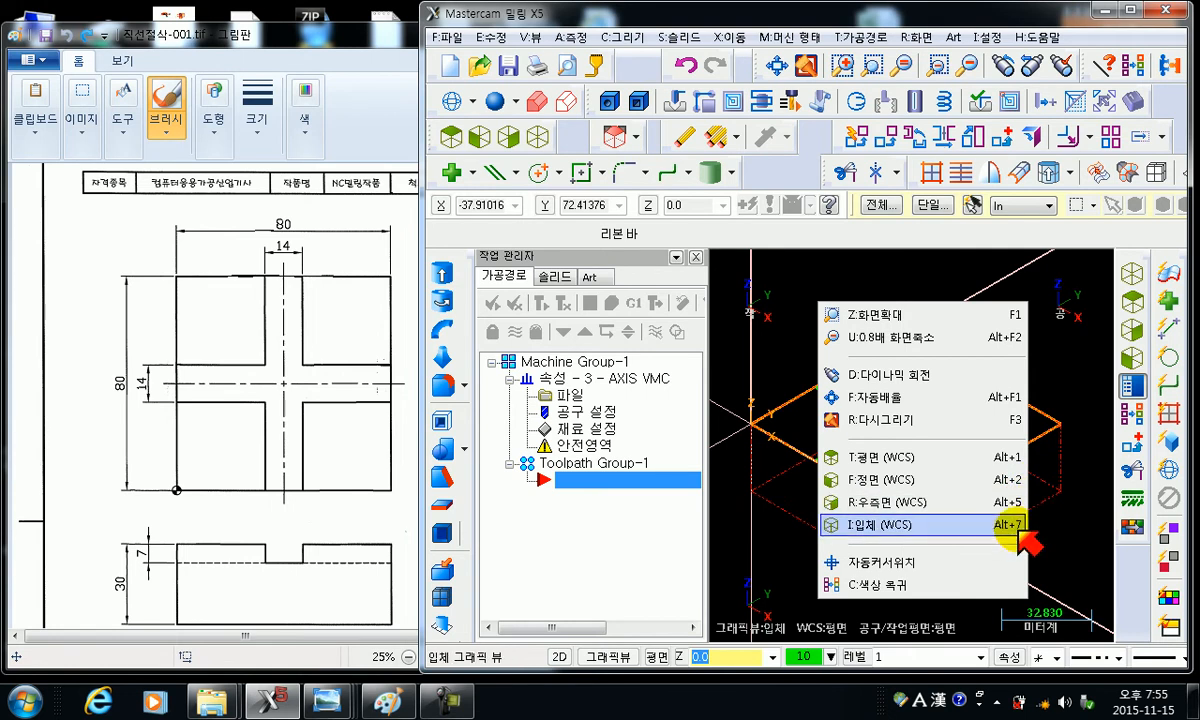
click(990, 457)
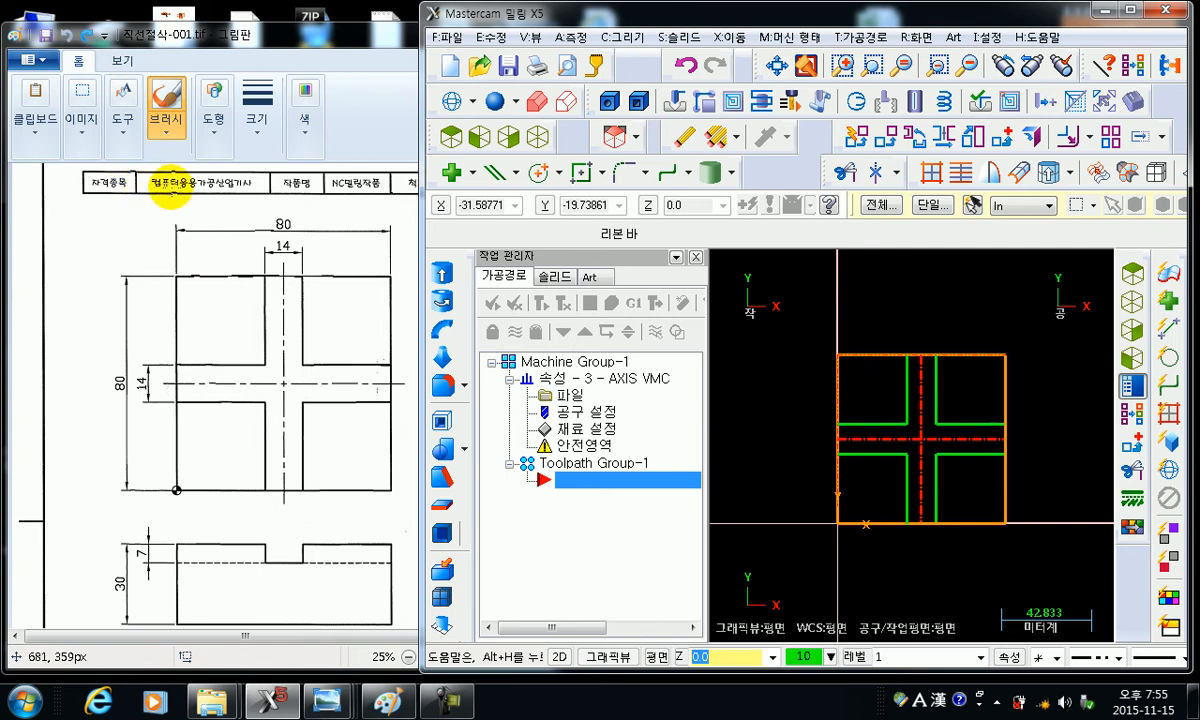
- Switch to the part drawing in Paint and fill the cross-shaped slot area of the plan view with green
click(307, 100)
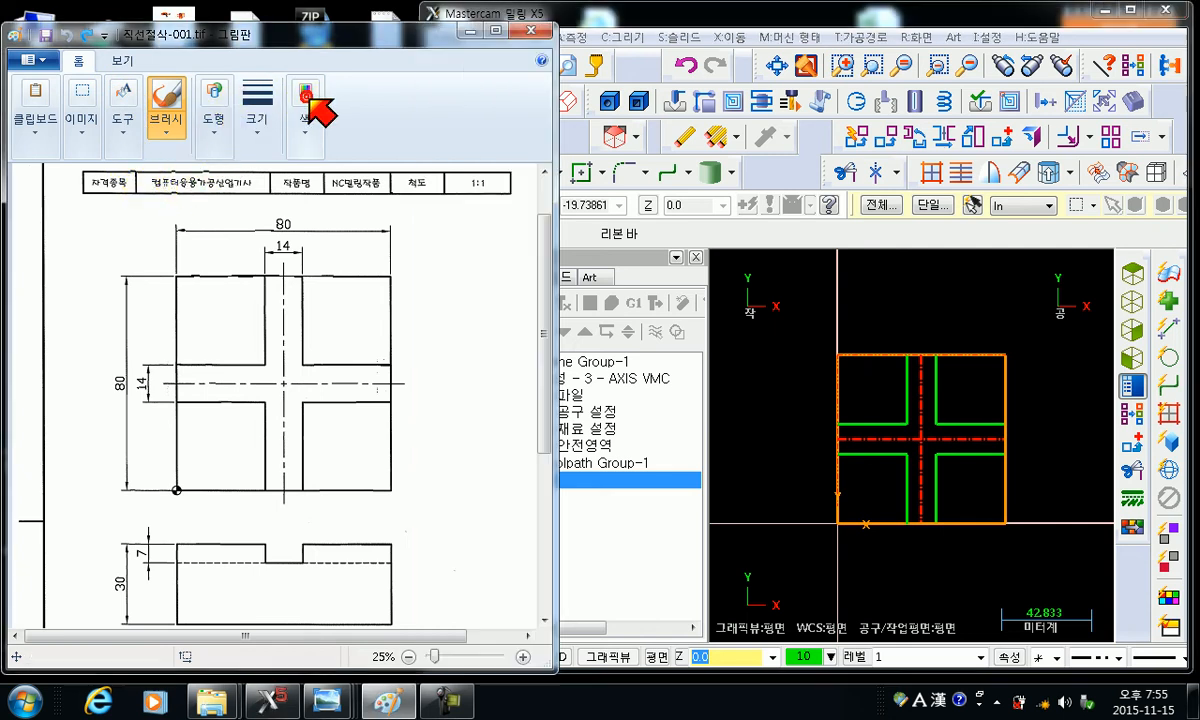
click(308, 134)
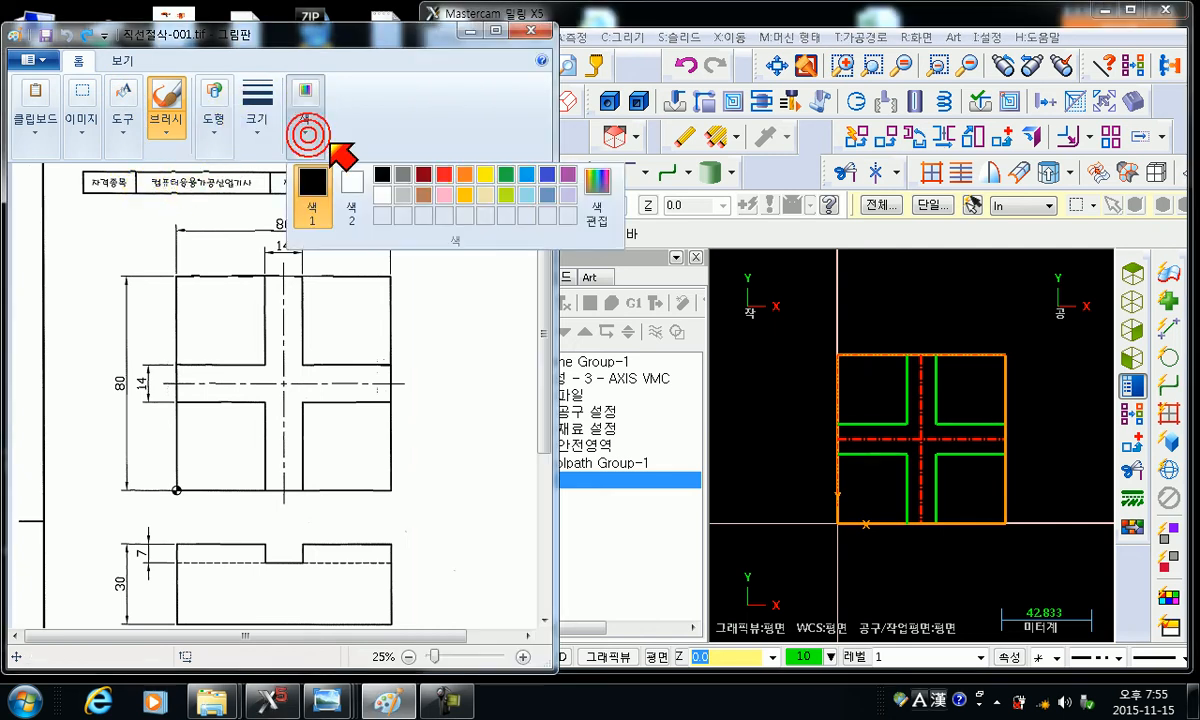
click(506, 175)
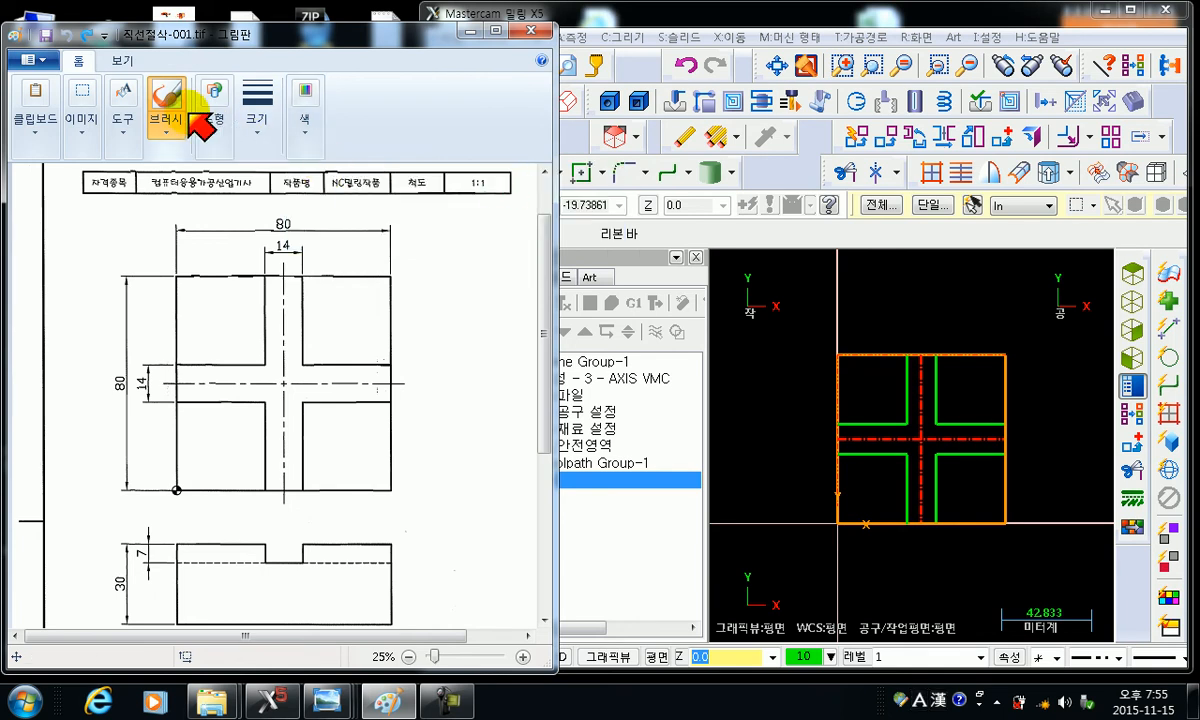
click(123, 105)
click(143, 185)
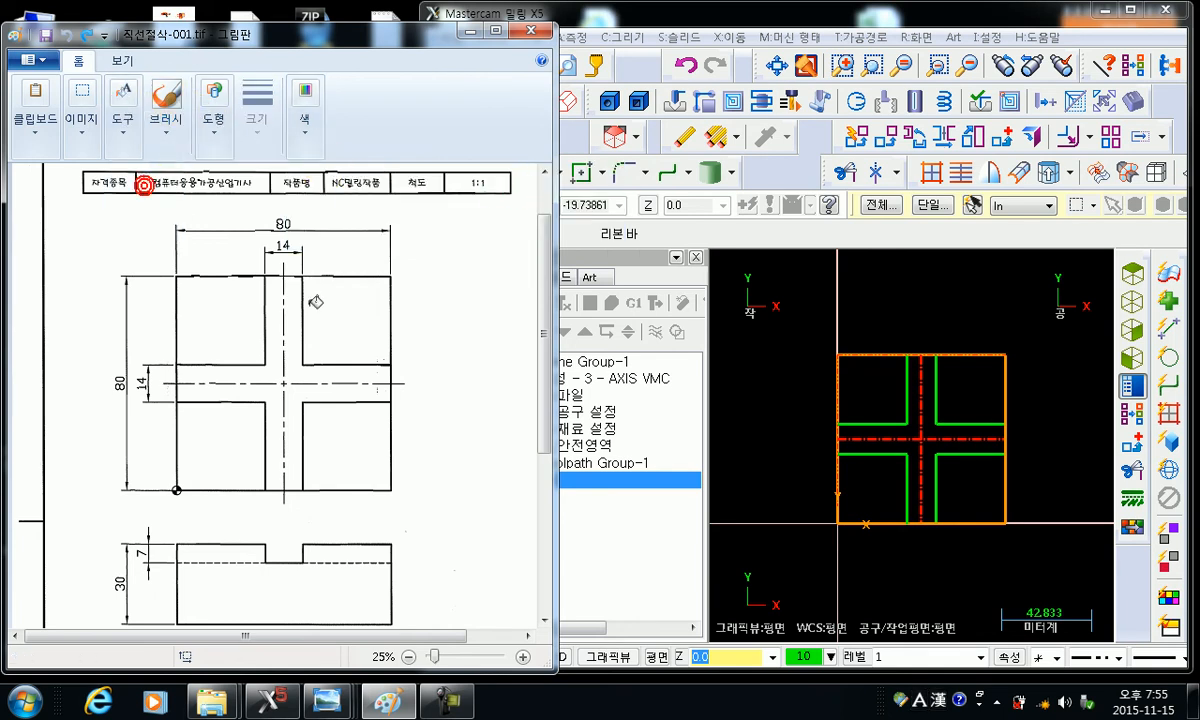
click(282, 300)
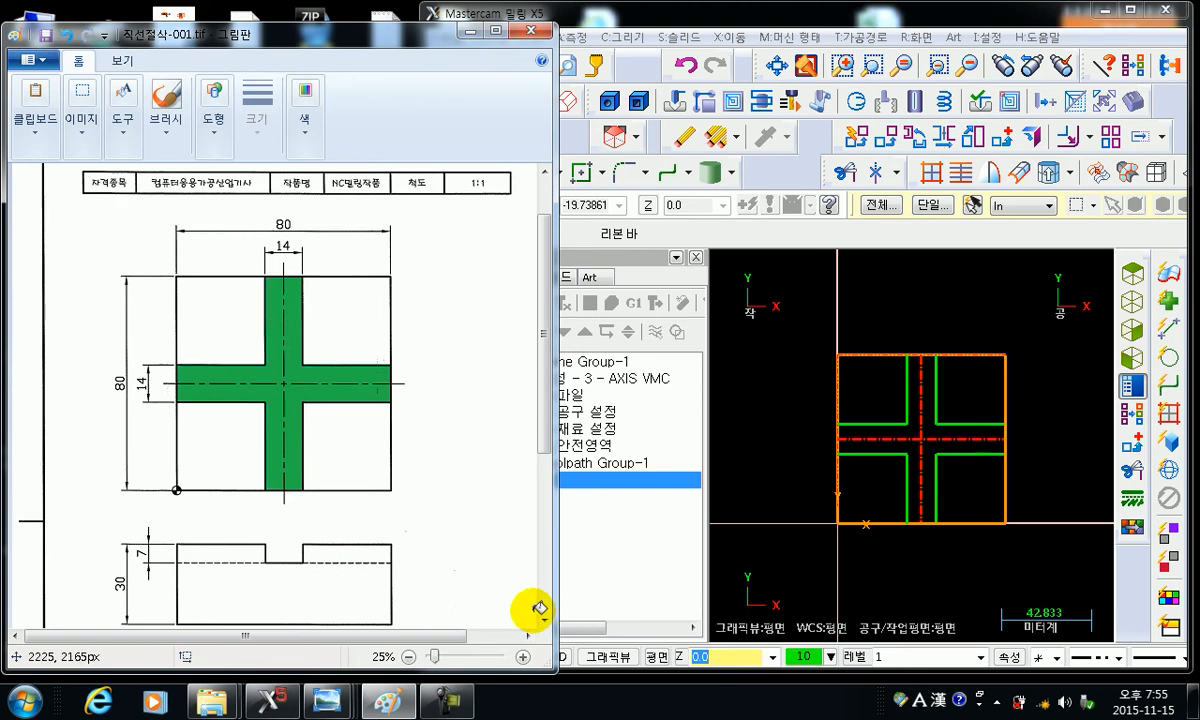
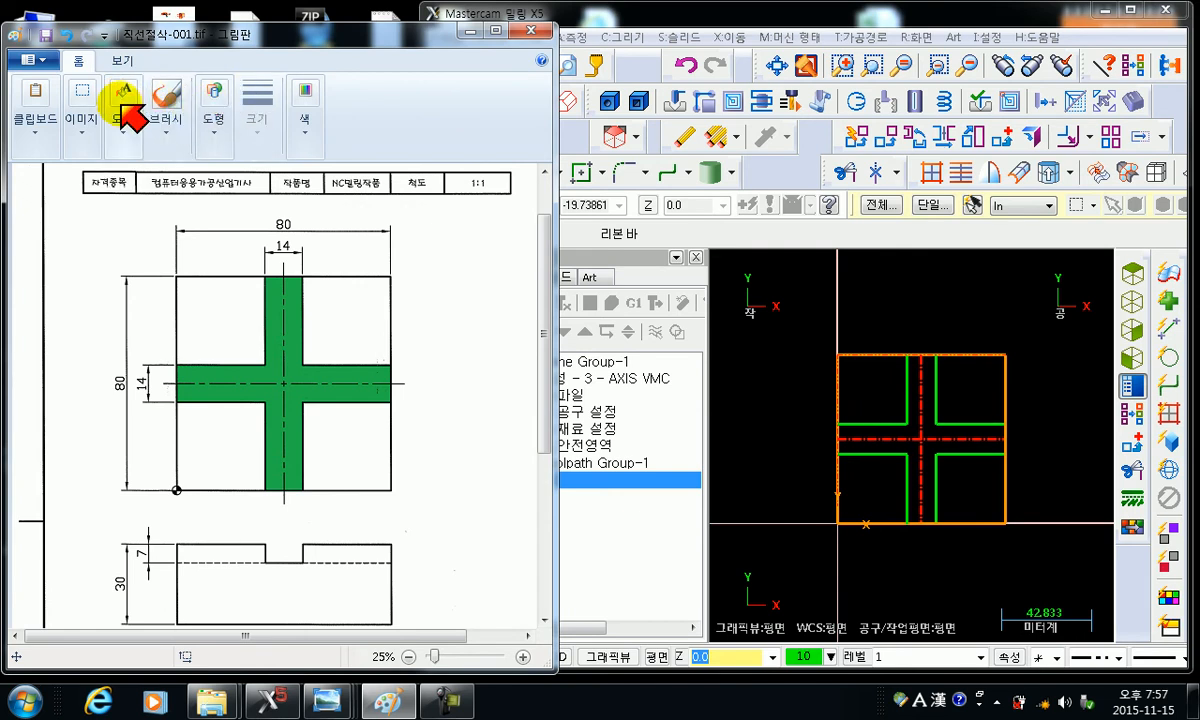
- Outline the cutter with thin green vertical and horizontal lines inside the 7 mm deep slot of the front view
click(122, 100)
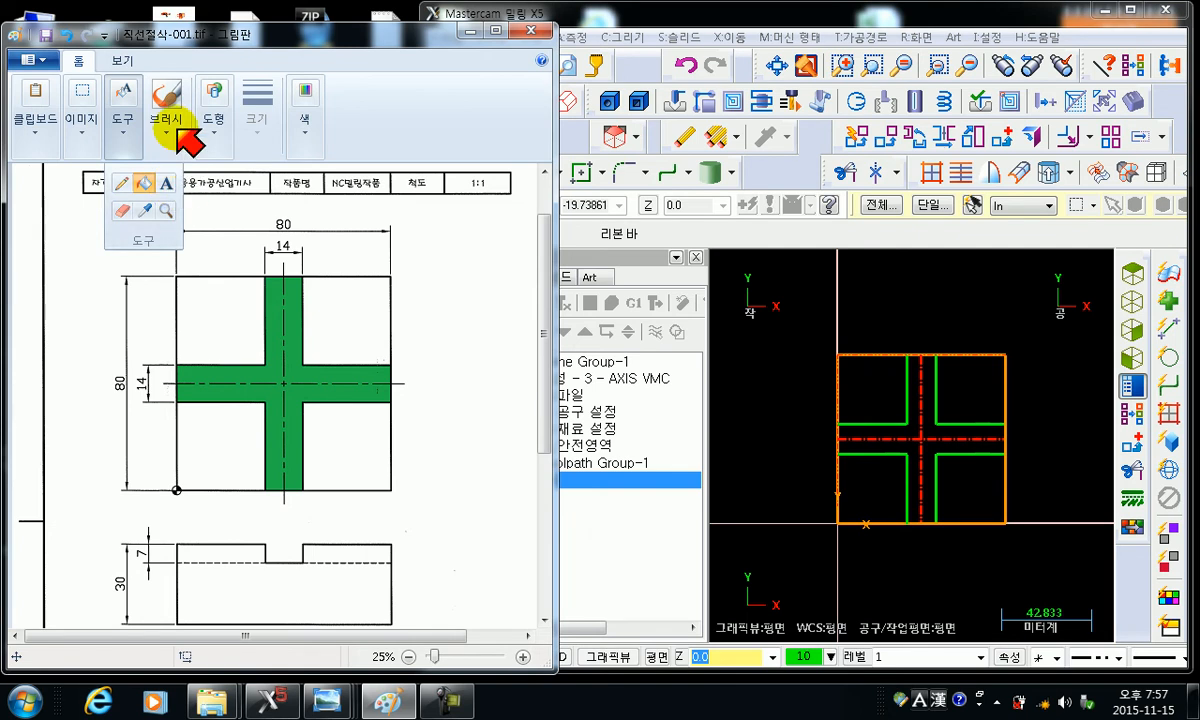
click(215, 113)
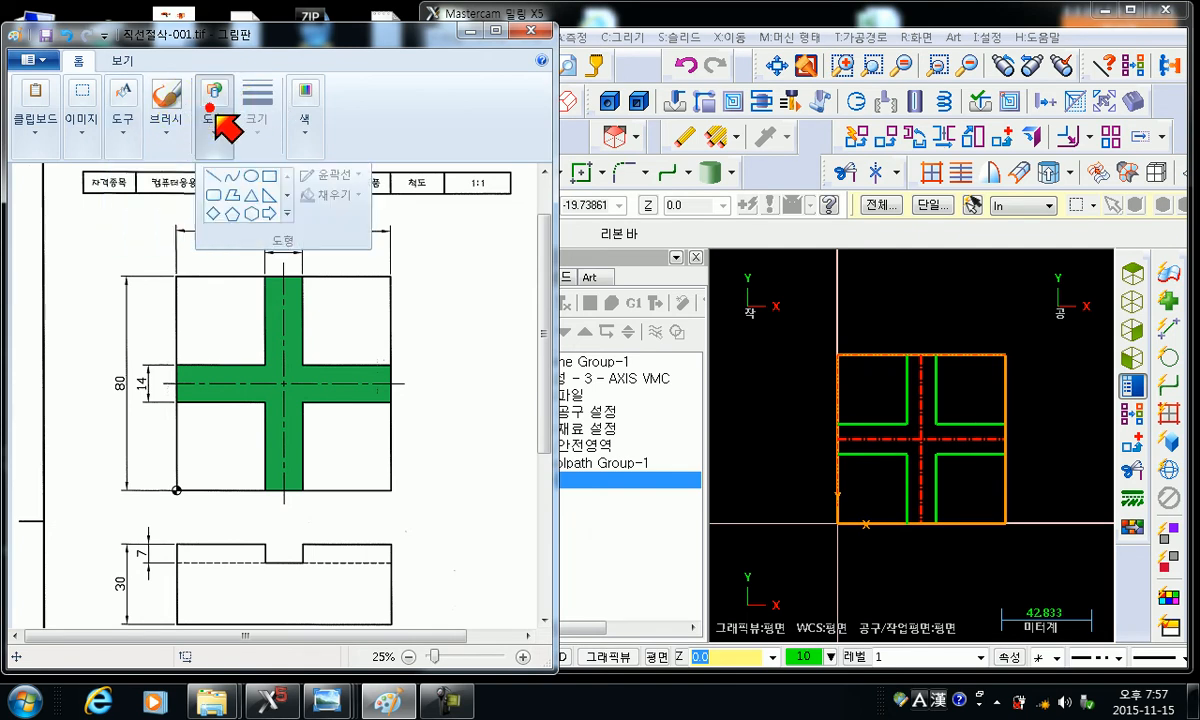
click(210, 172)
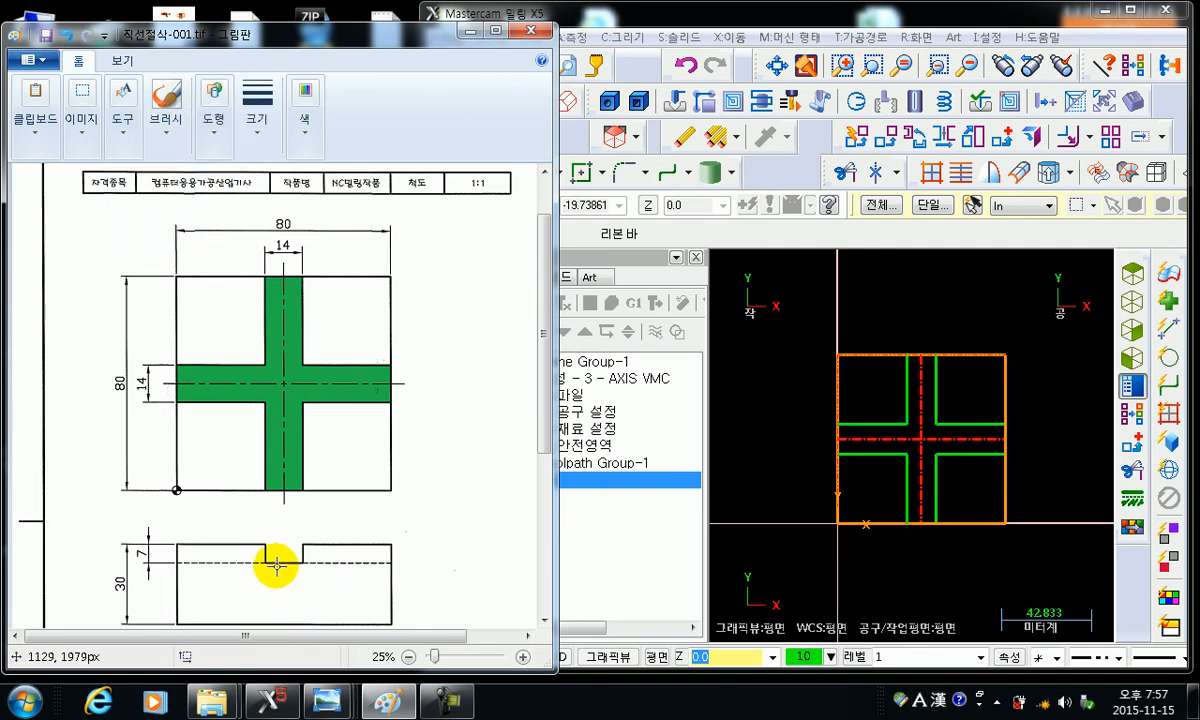
drag(267, 557, 308, 552)
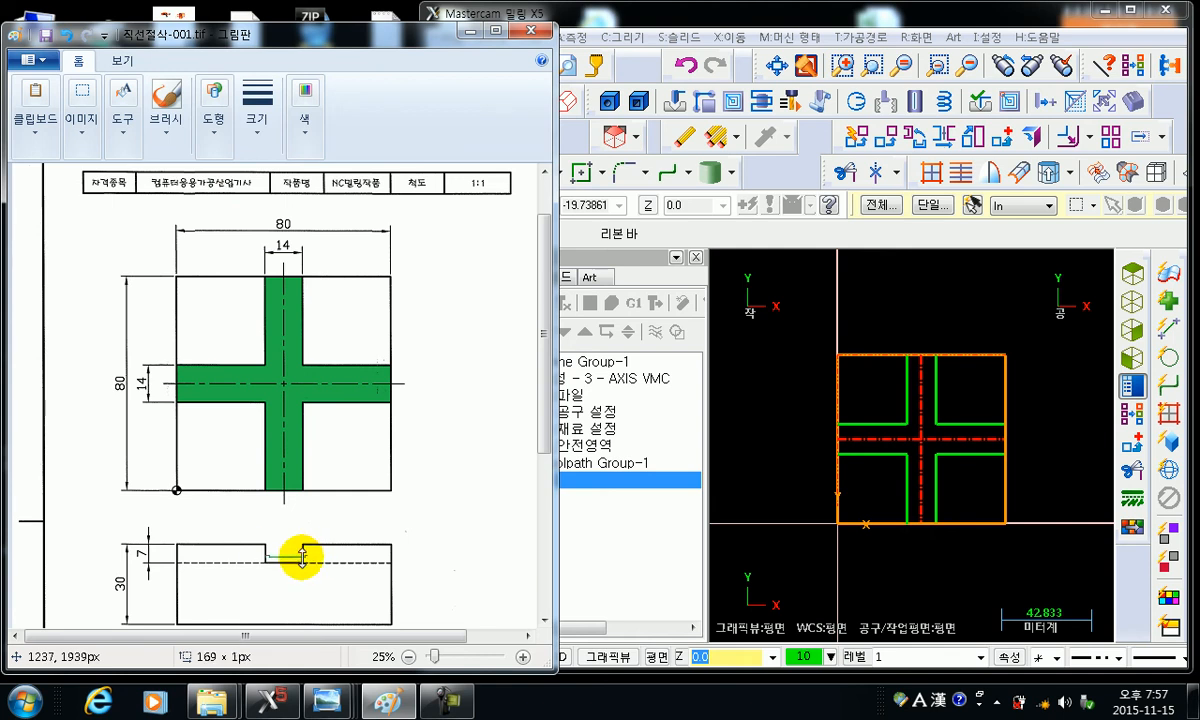
mouse_move(288, 559)
mouse_down()
mouse_move(293, 508)
mouse_move(291, 557)
mouse_up()
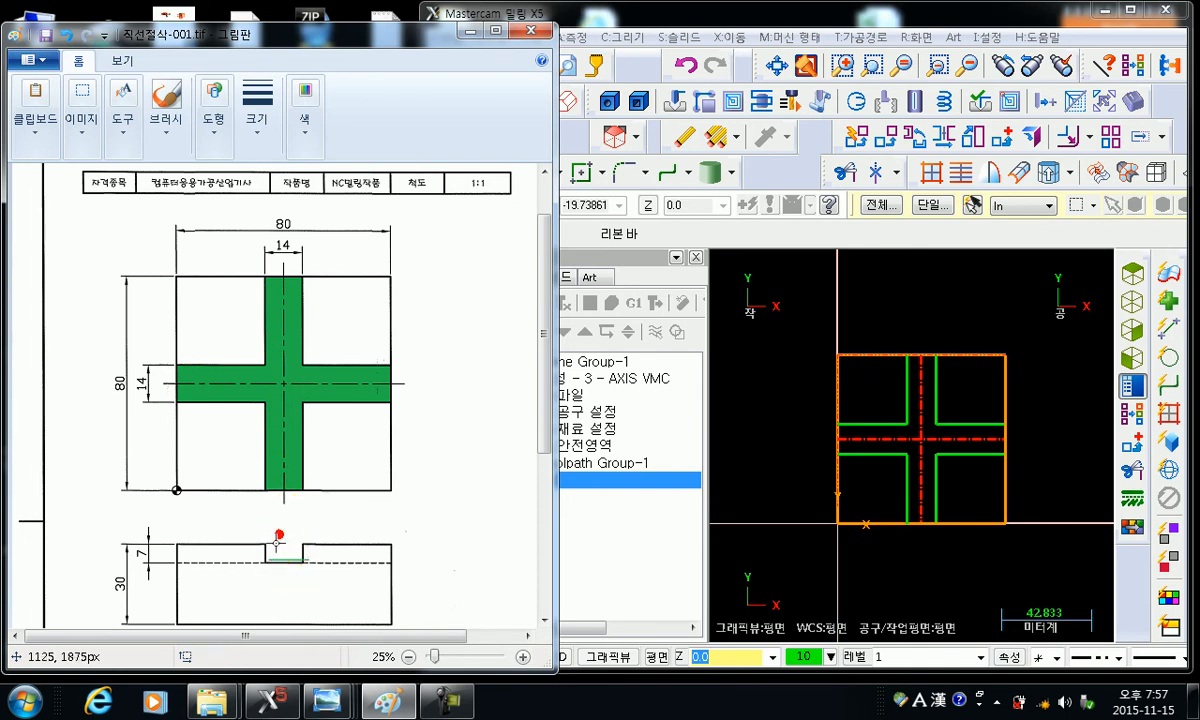
drag(272, 562, 271, 507)
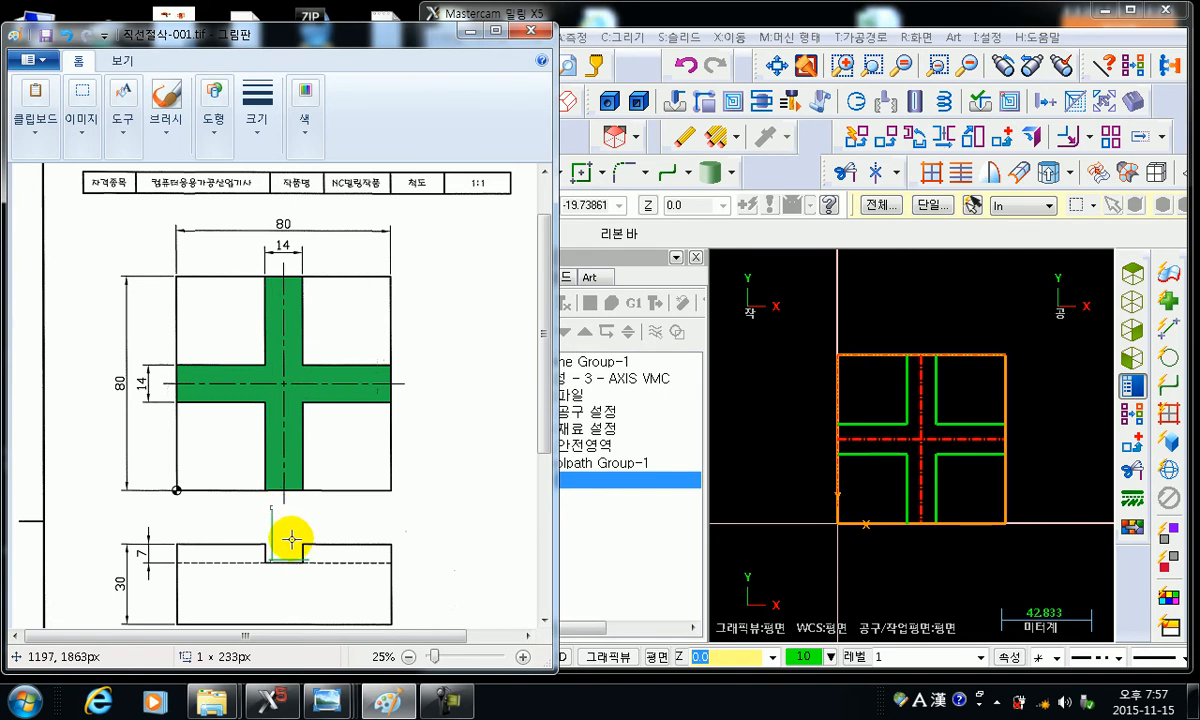
drag(301, 562, 302, 510)
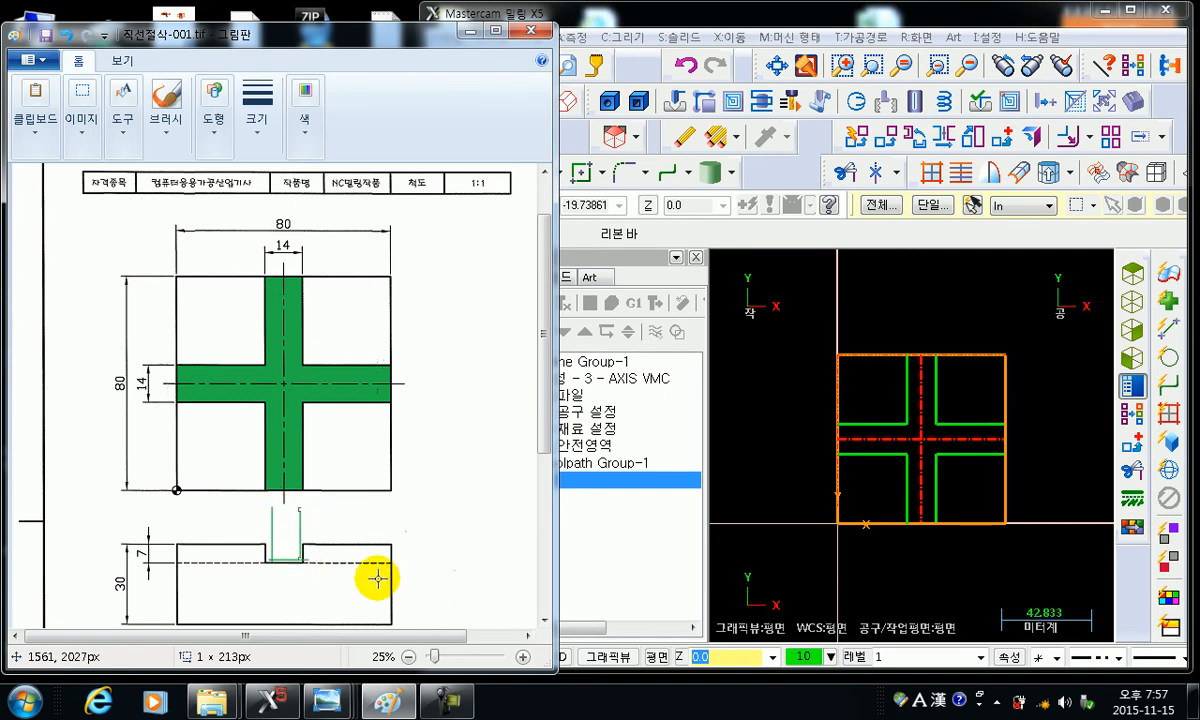
mouse_move(274, 537)
mouse_down()
mouse_move(304, 537)
mouse_move(273, 510)
mouse_move(294, 510)
mouse_up()
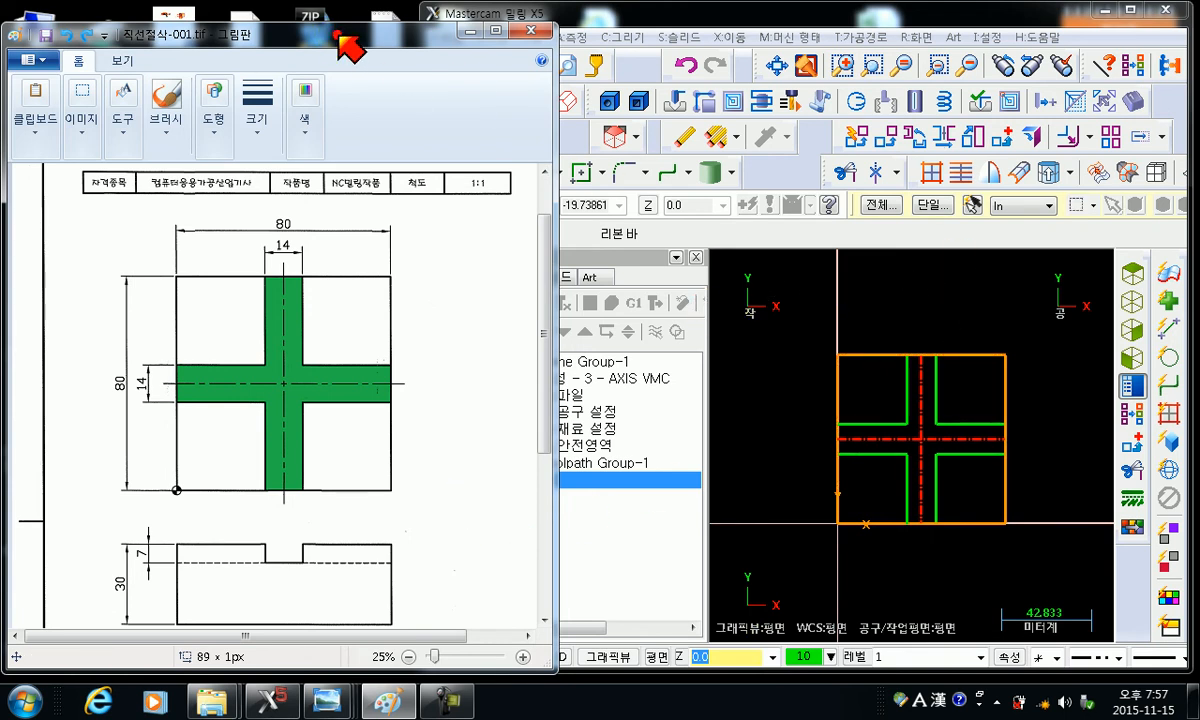
- Draw red lines along both slot centrelines of the plan view, about 925 px long horizontally and 949 px vertically
click(258, 102)
click(310, 230)
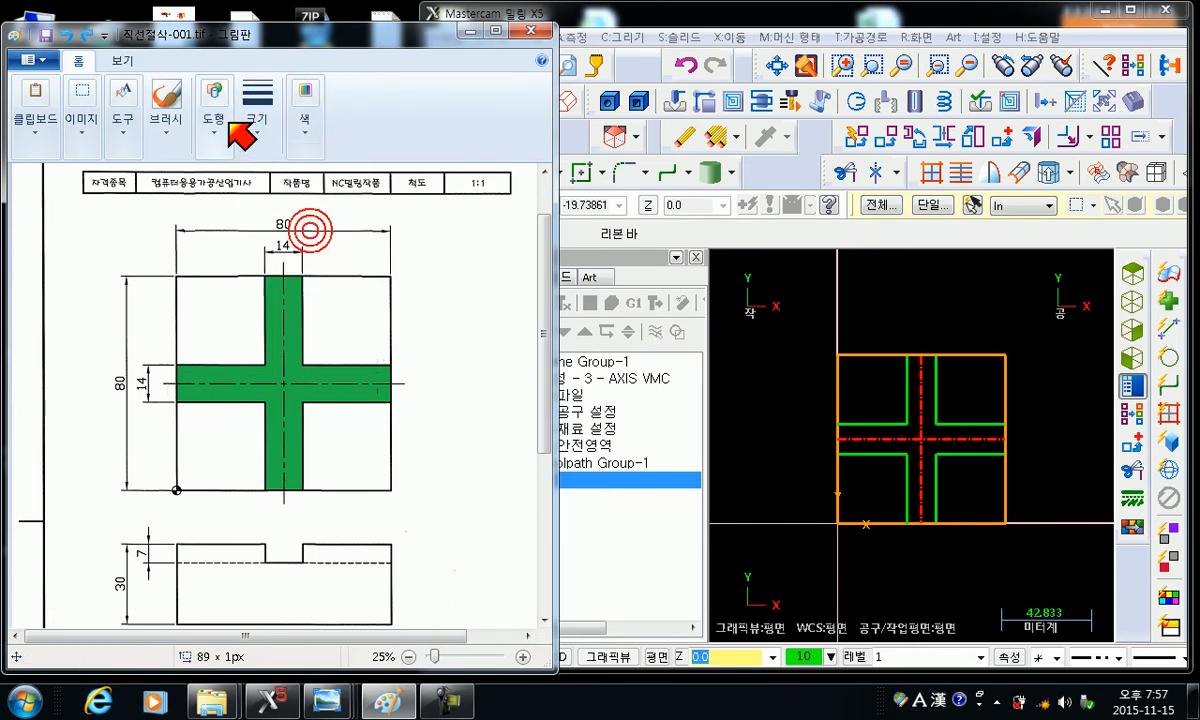
click(216, 102)
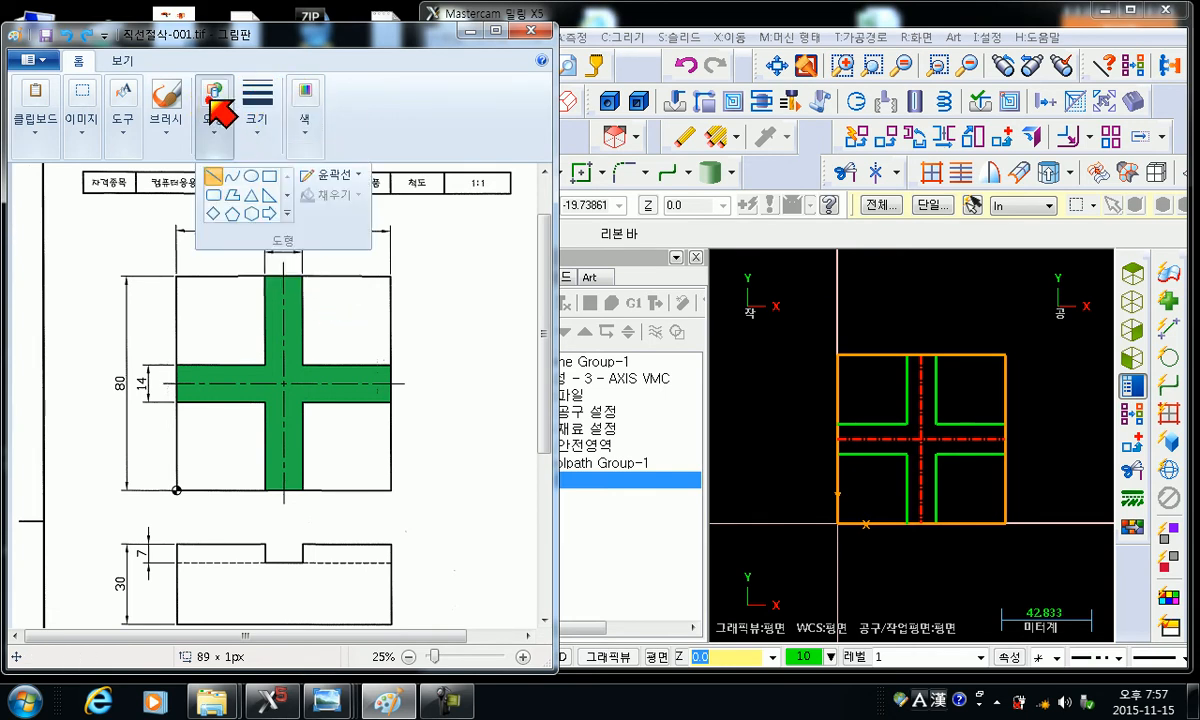
click(122, 100)
click(304, 102)
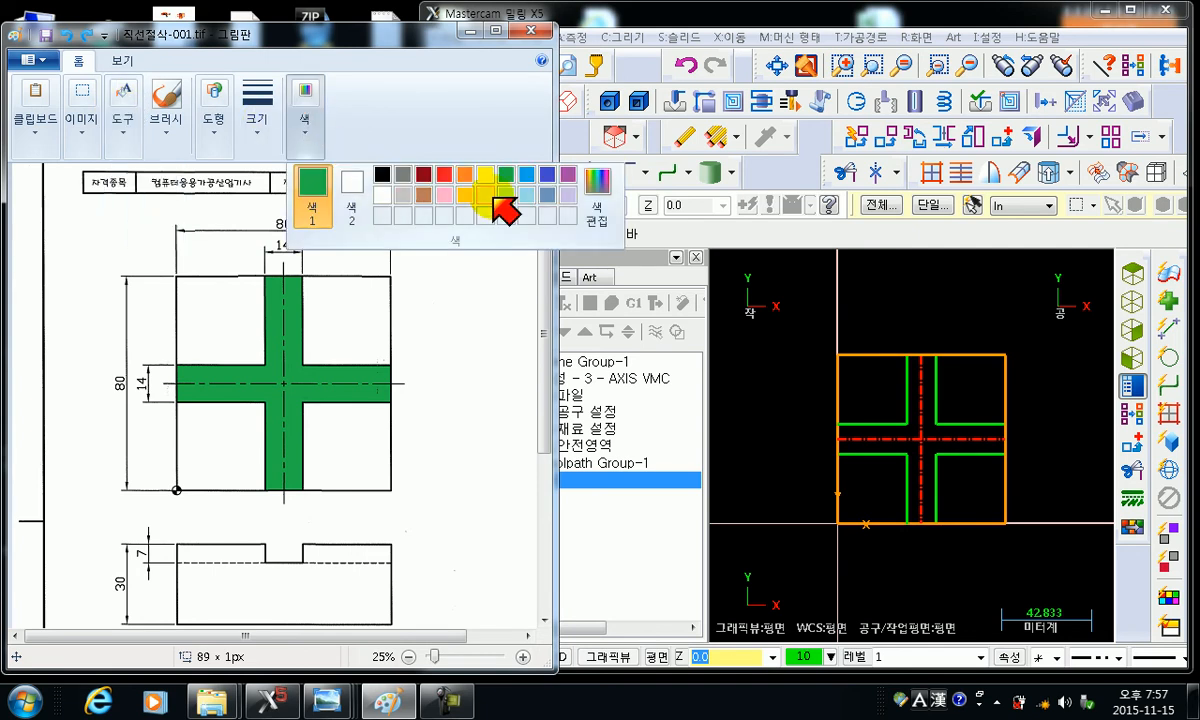
click(443, 171)
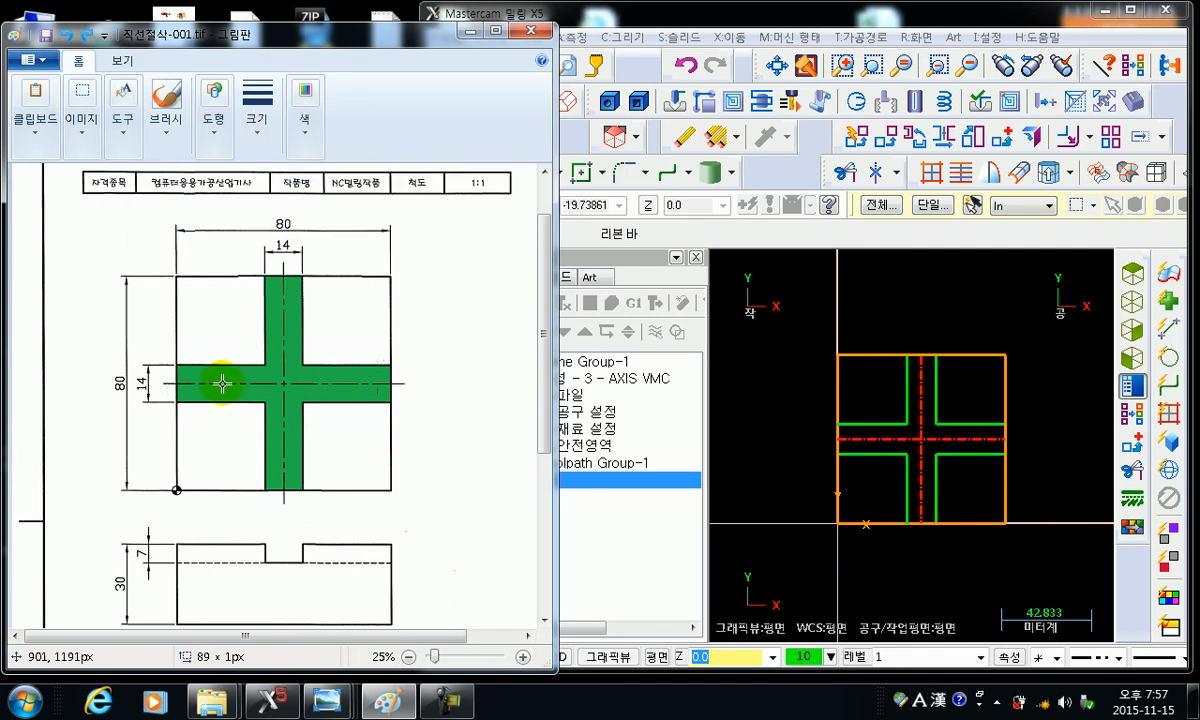
mouse_move(176, 382)
mouse_down()
mouse_move(344, 400)
mouse_move(368, 381)
mouse_move(400, 383)
mouse_up()
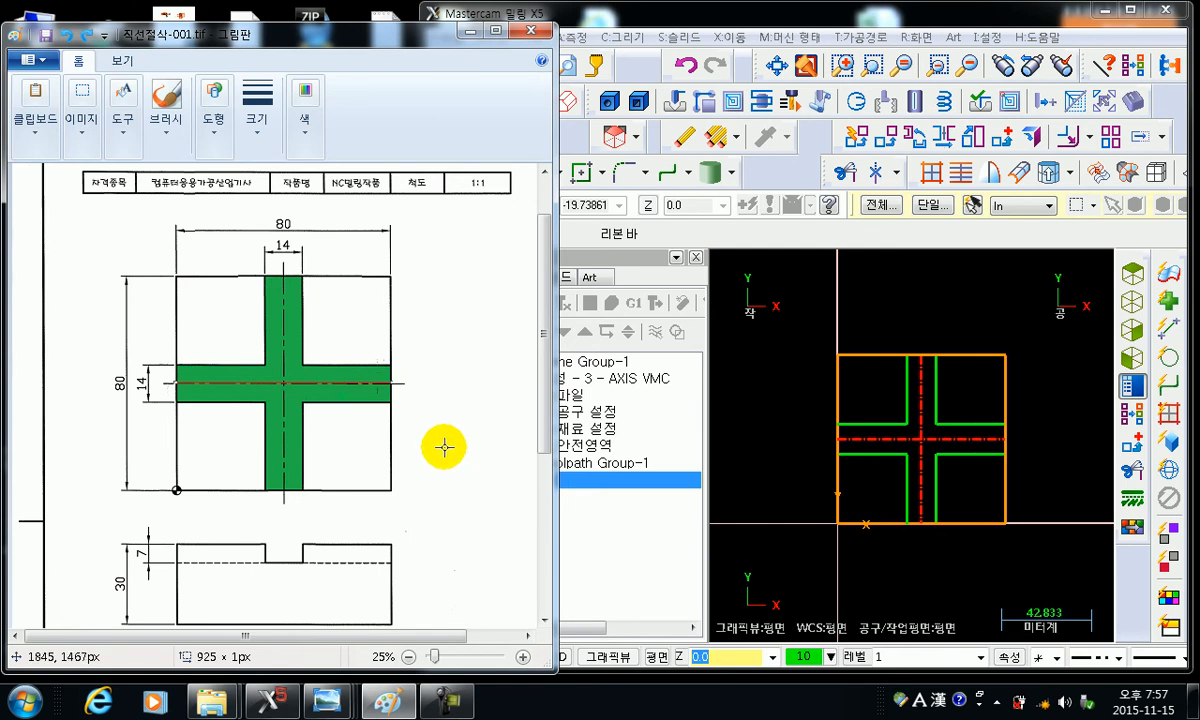
drag(283, 272, 283, 272)
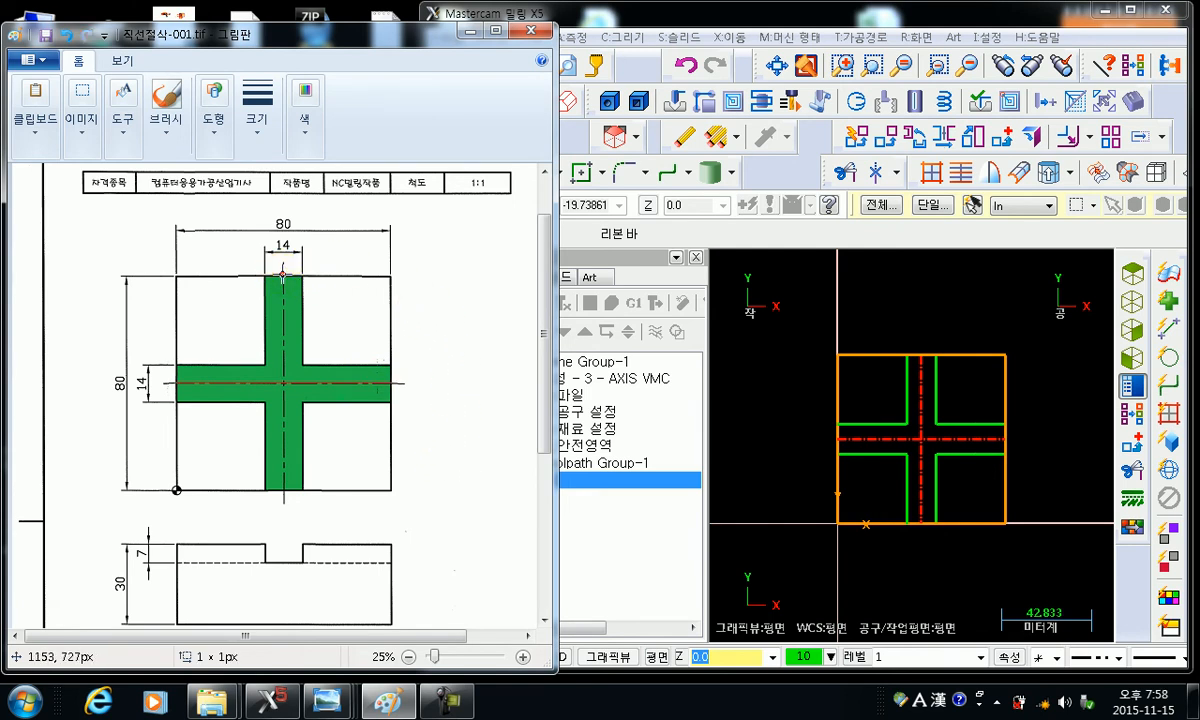
drag(282, 330, 285, 497)
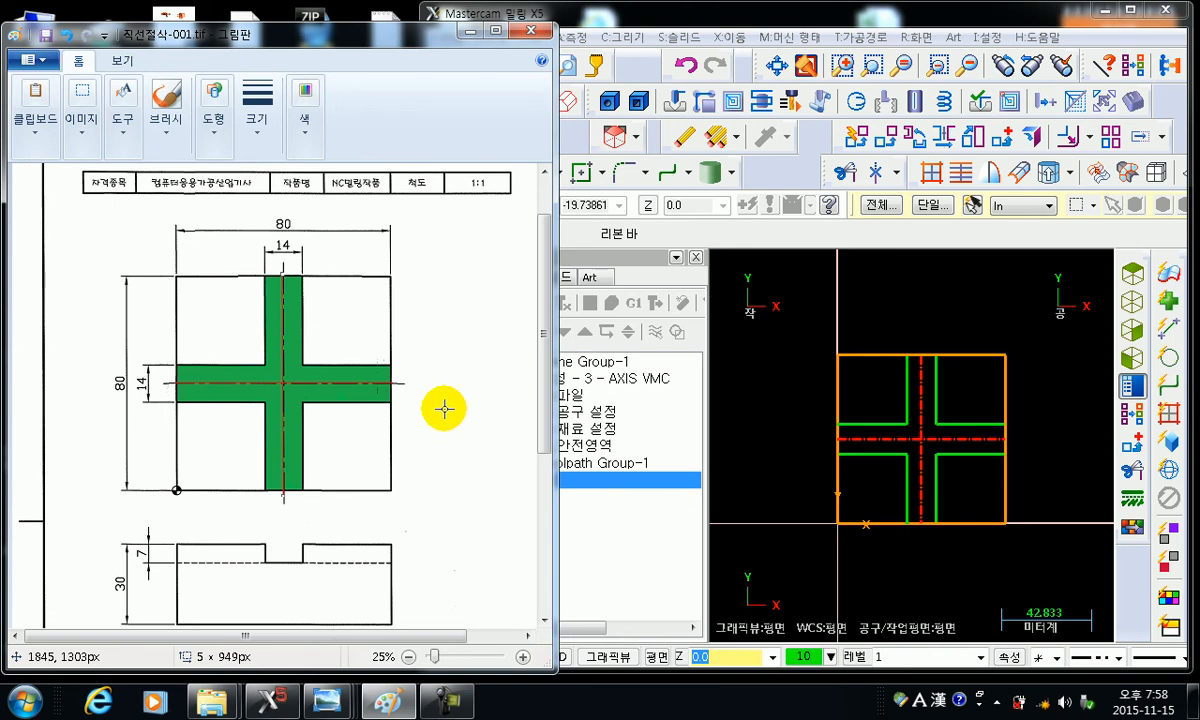
click(836, 251)
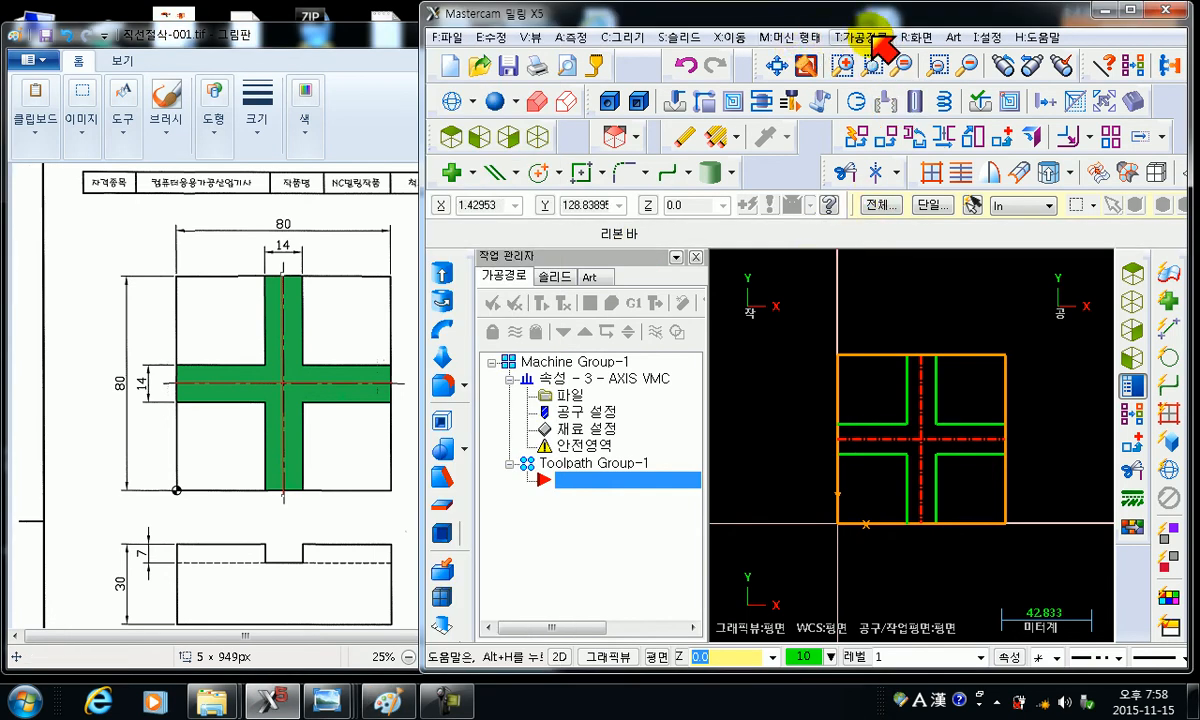
click(862, 37)
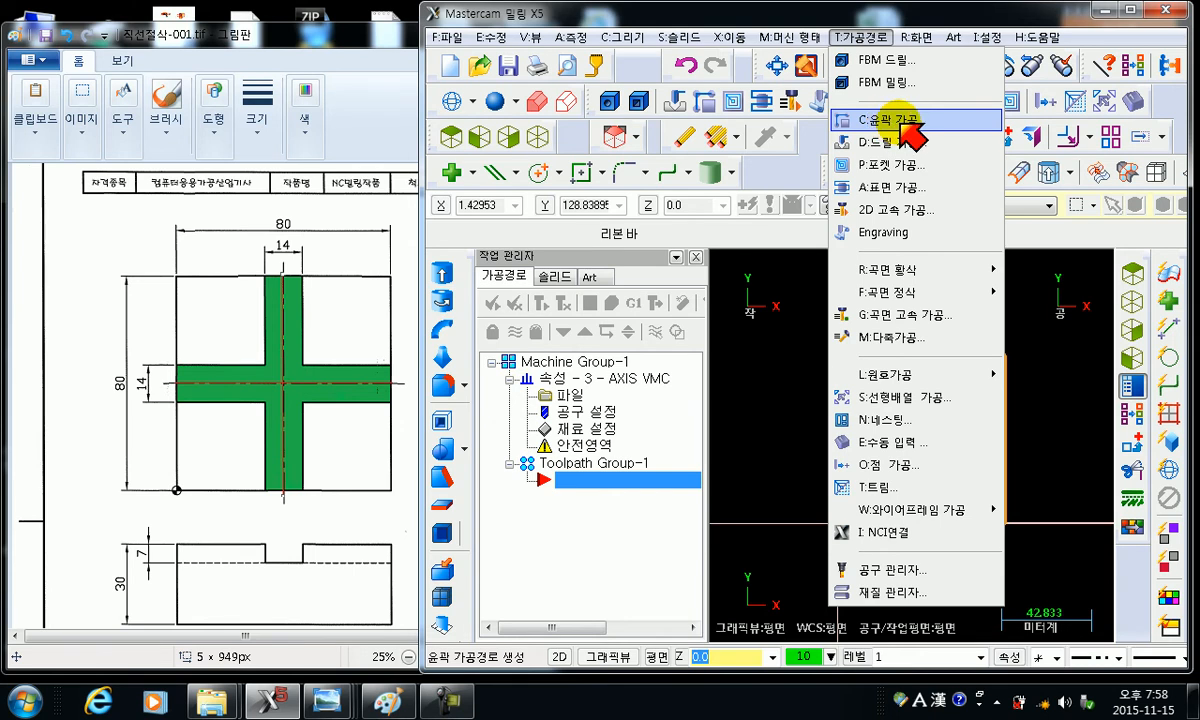
click(912, 120)
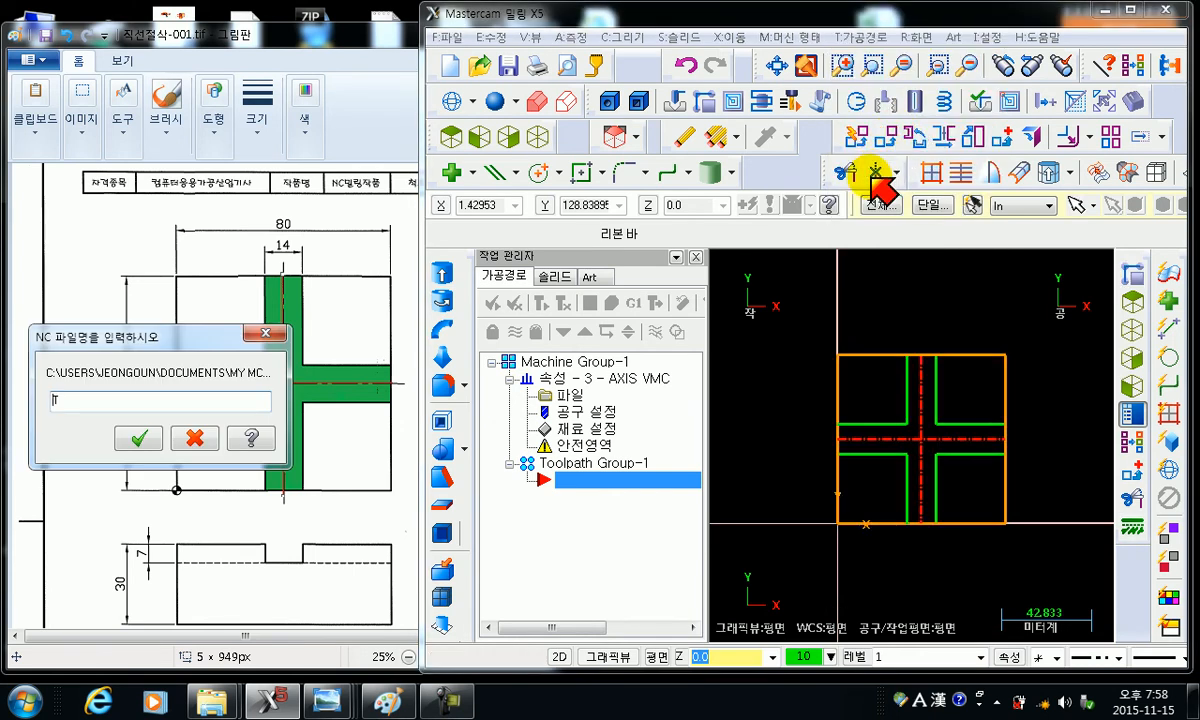
click(195, 437)
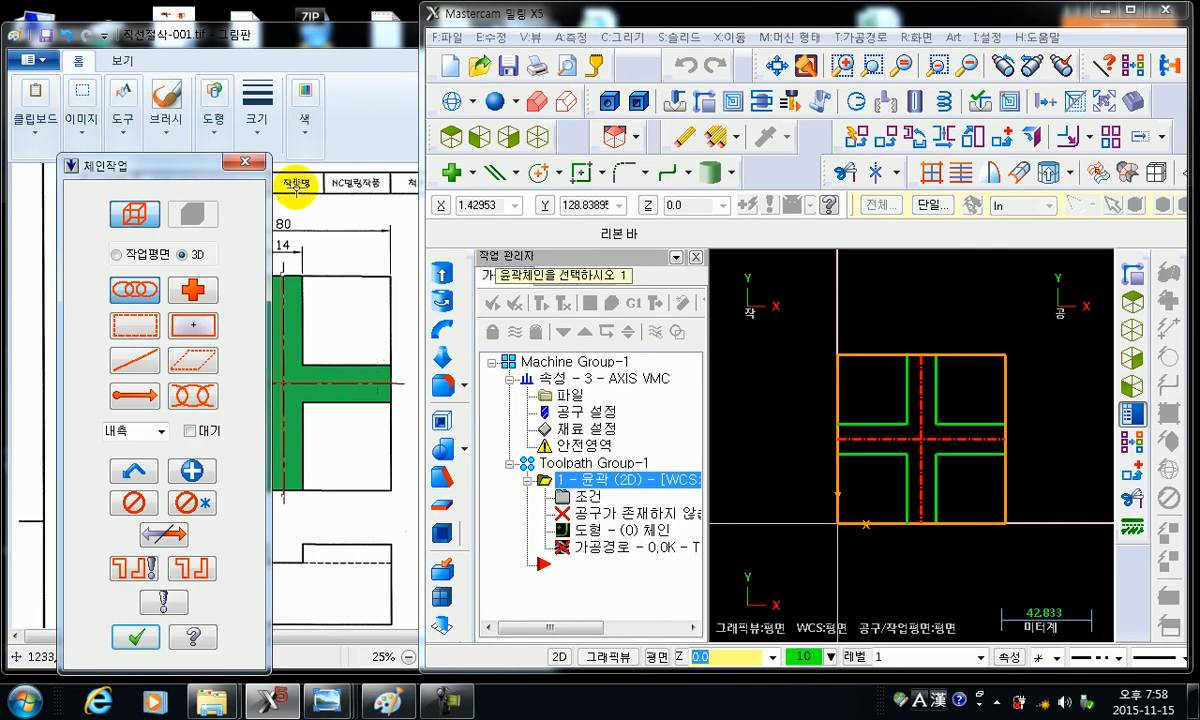
click(244, 163)
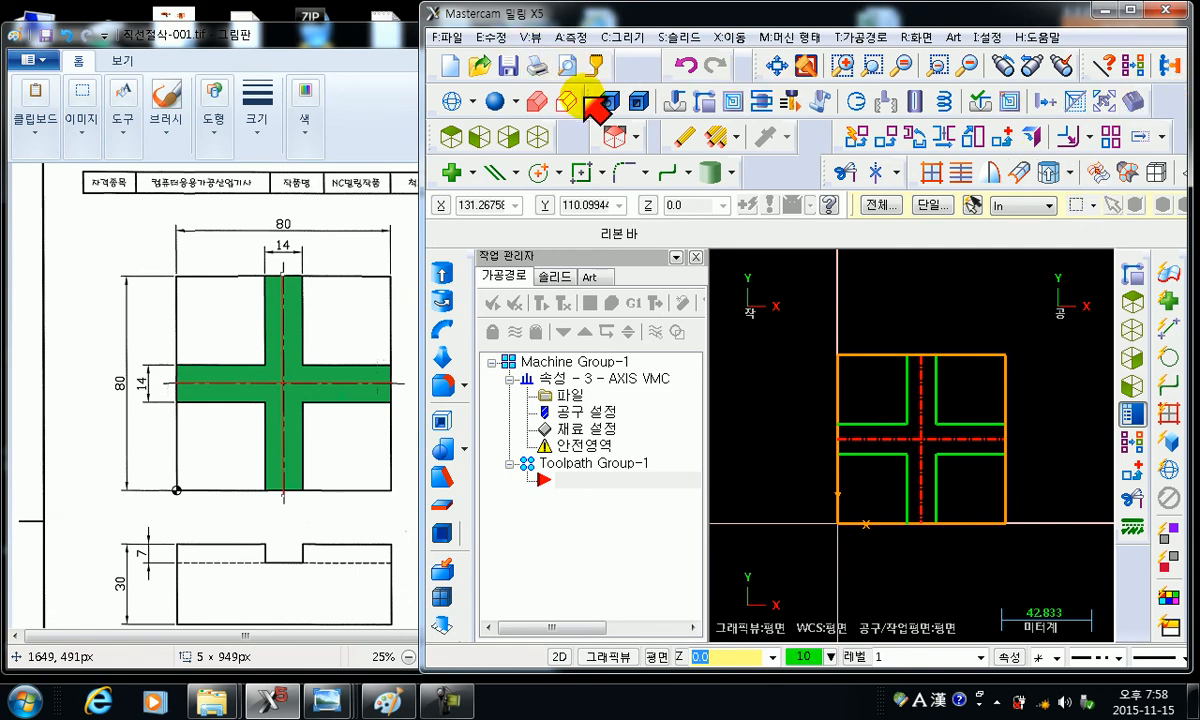
- Undock the 2D Toolpaths toolbar over the graphics area and dock it back among the other toolbars
drag(600, 100, 762, 345)
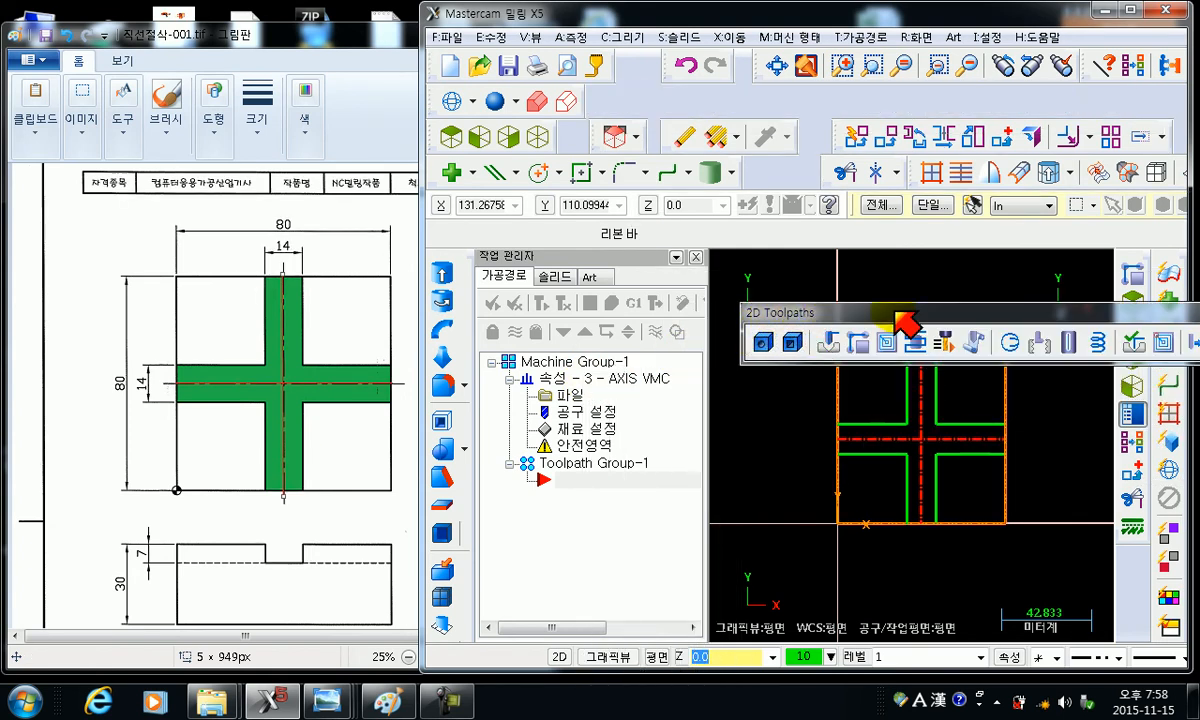
drag(897, 318, 736, 370)
drag(752, 312, 722, 100)
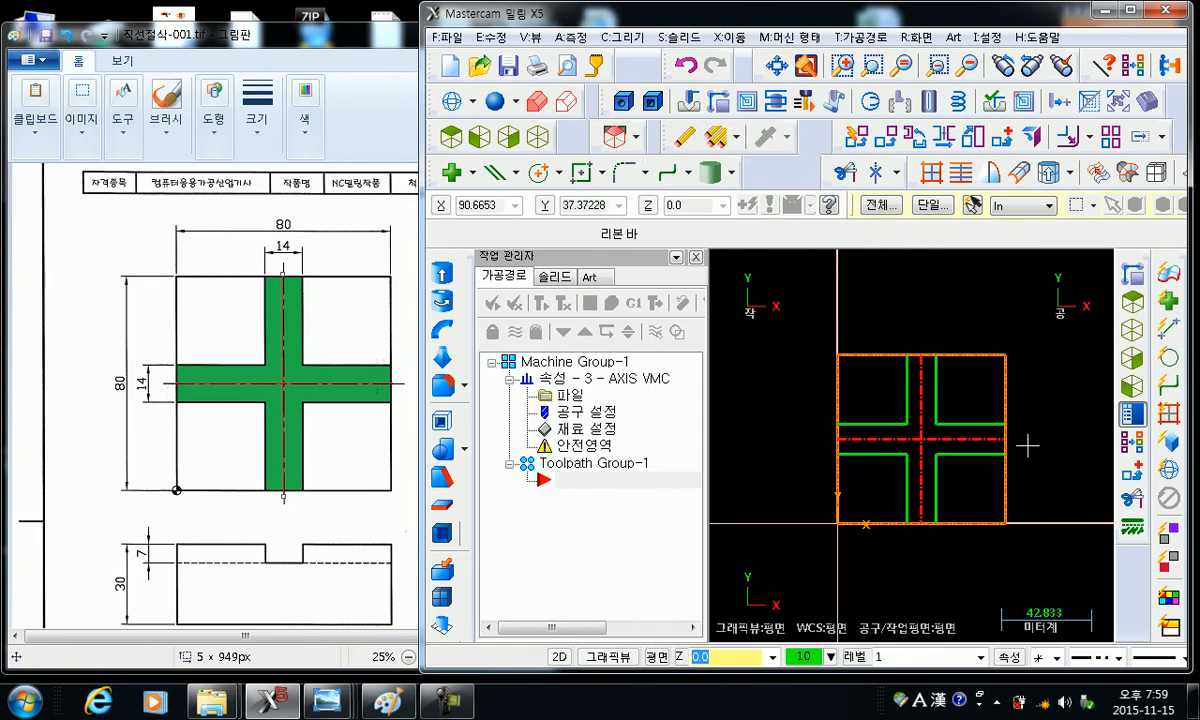
- Hide the 2D Toolpaths toolbar and turn it back on
right_click(641, 64)
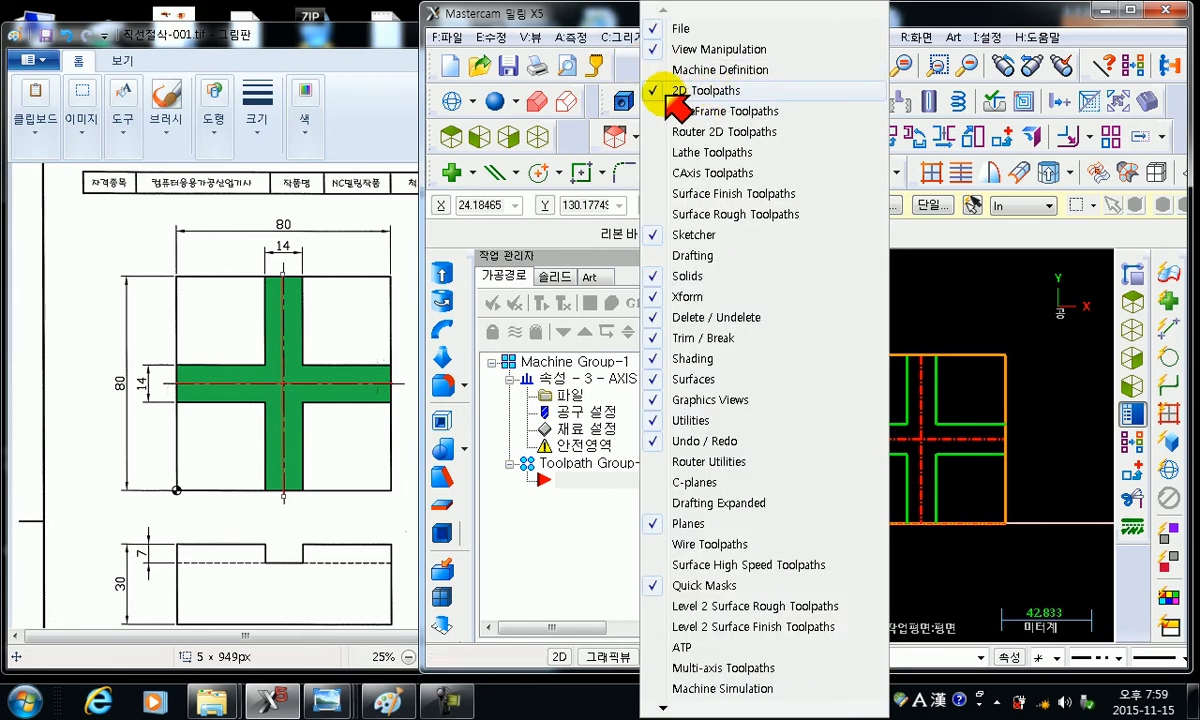
click(658, 91)
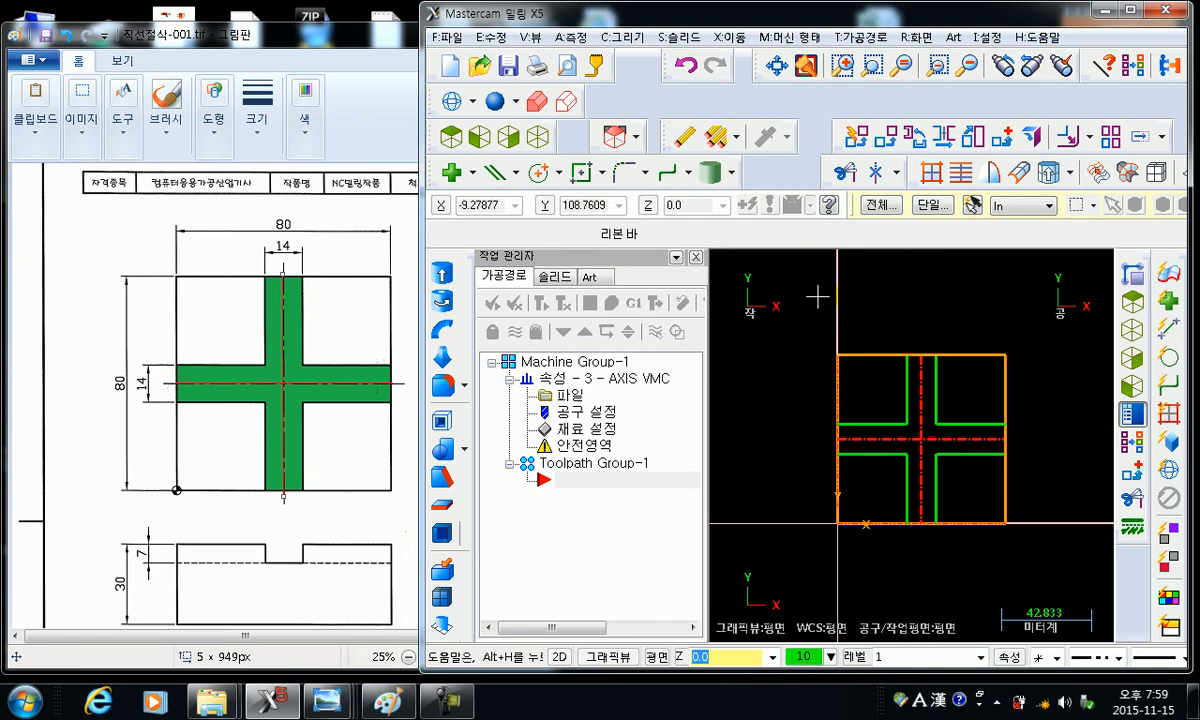
right_click(797, 101)
click(818, 90)
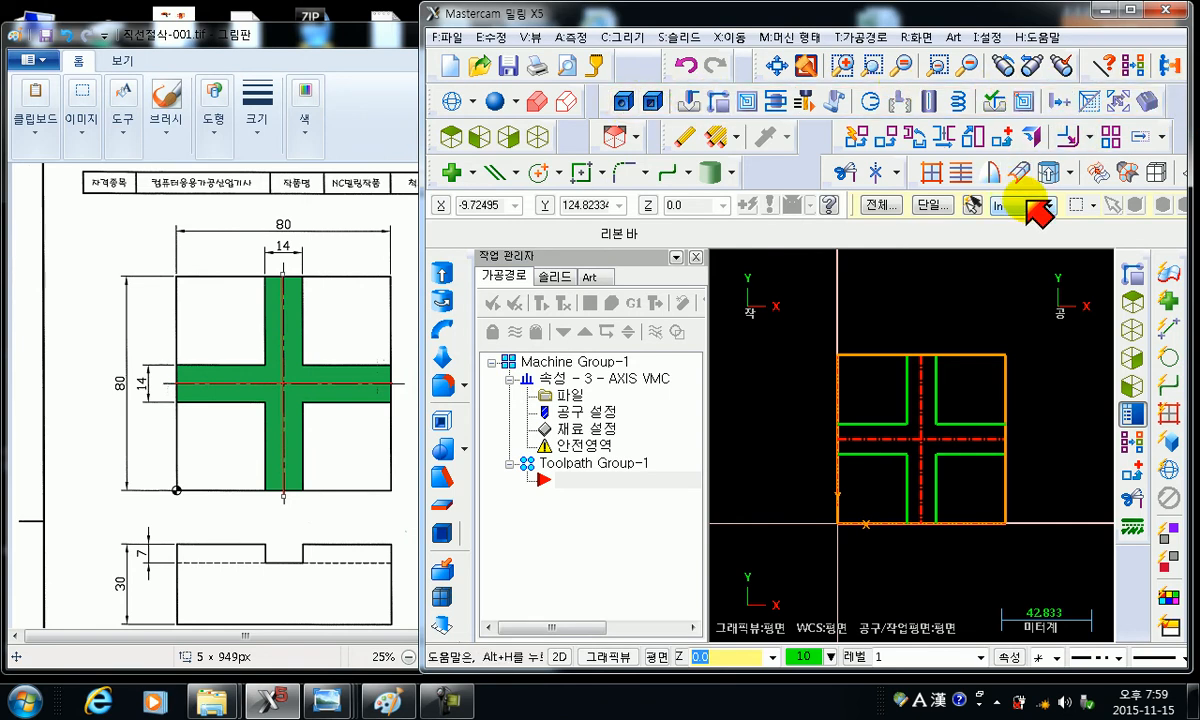
click(716, 101)
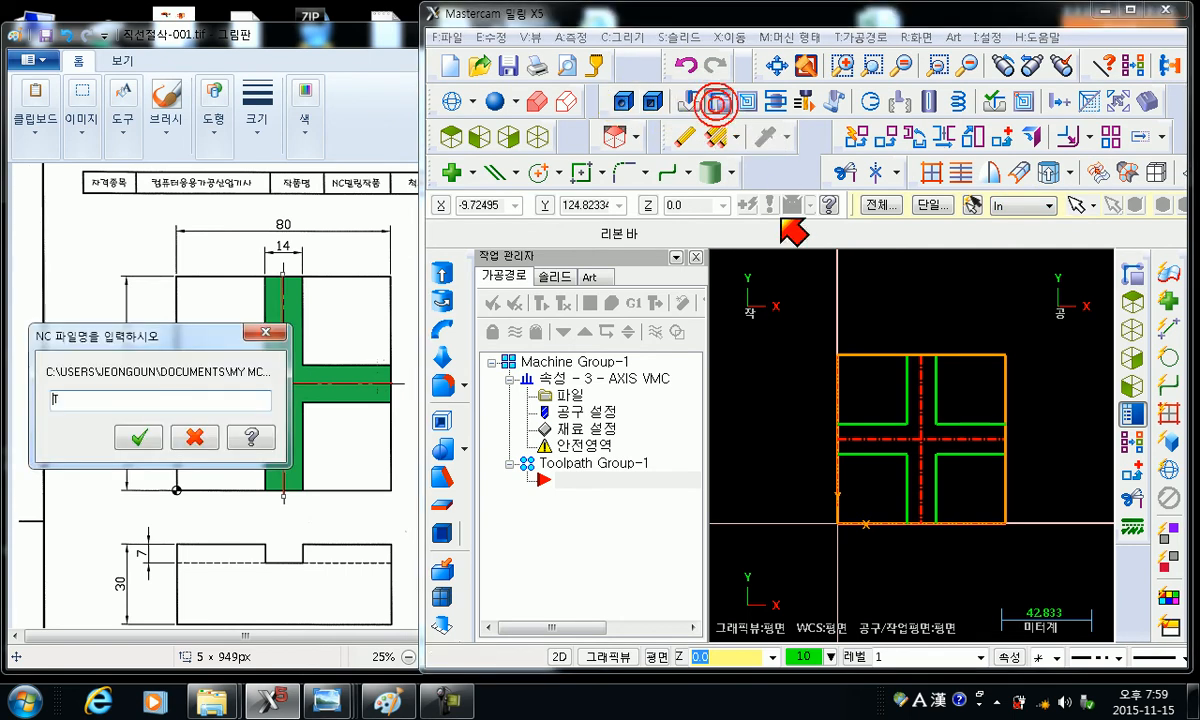
click(194, 432)
click(244, 163)
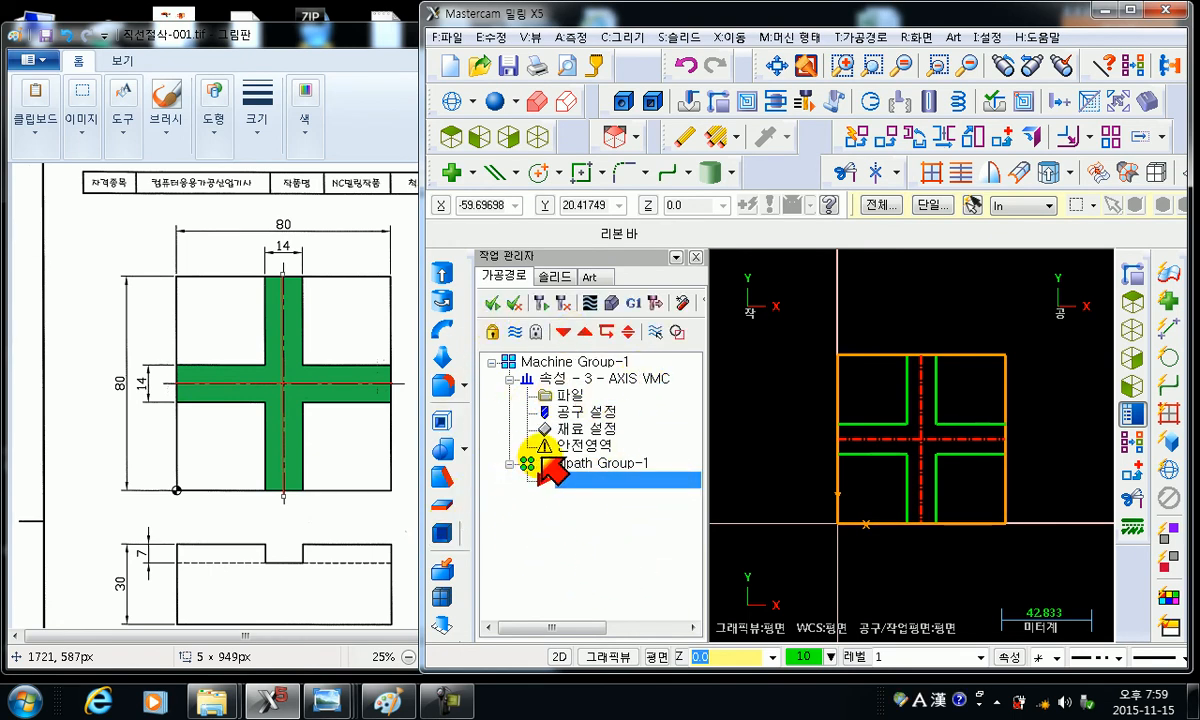
right_click(566, 546)
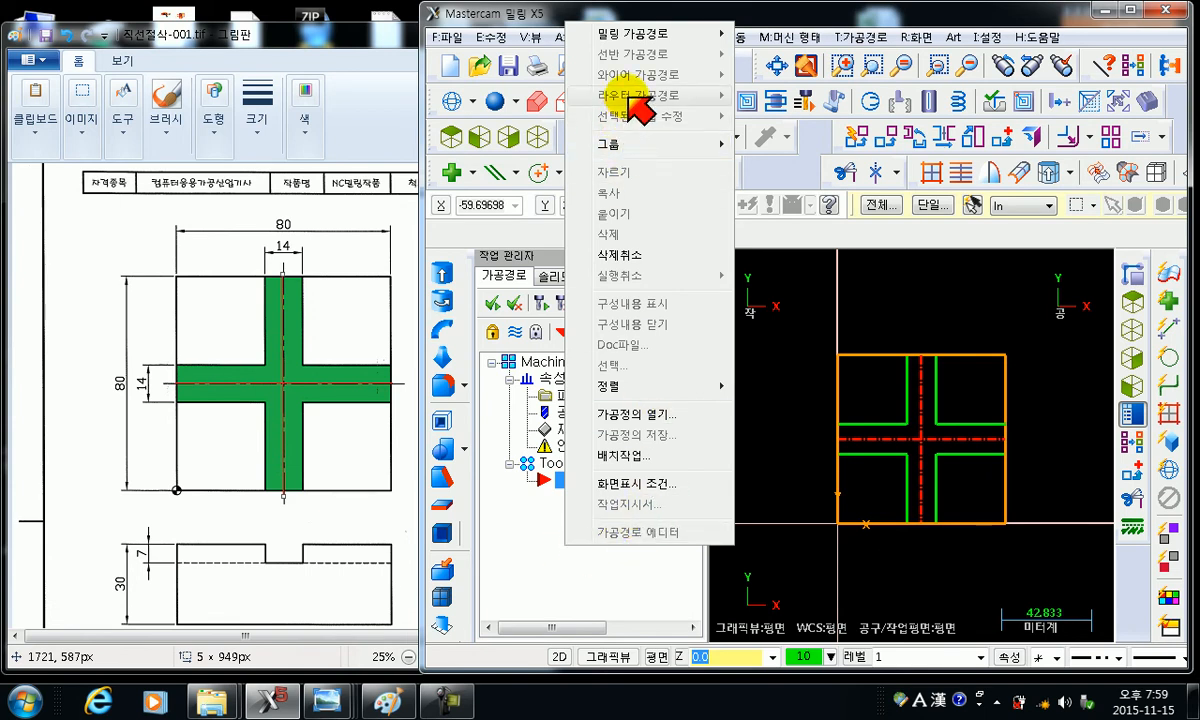
mouse_move(726, 33)
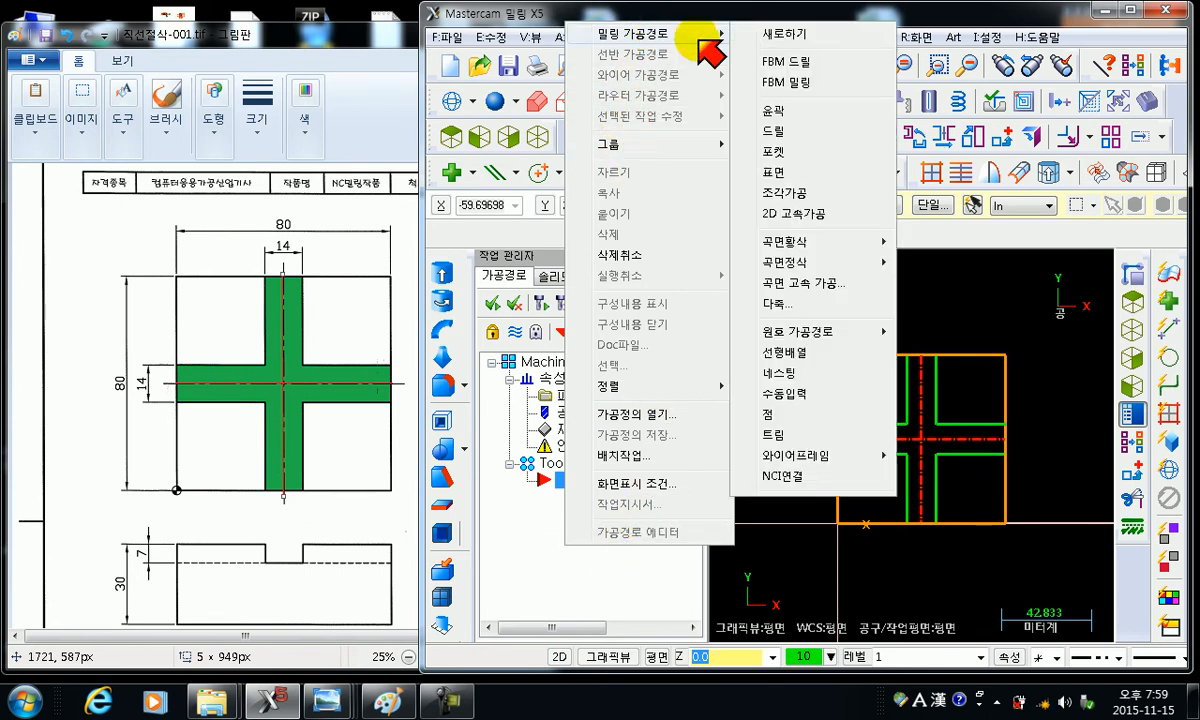
click(809, 112)
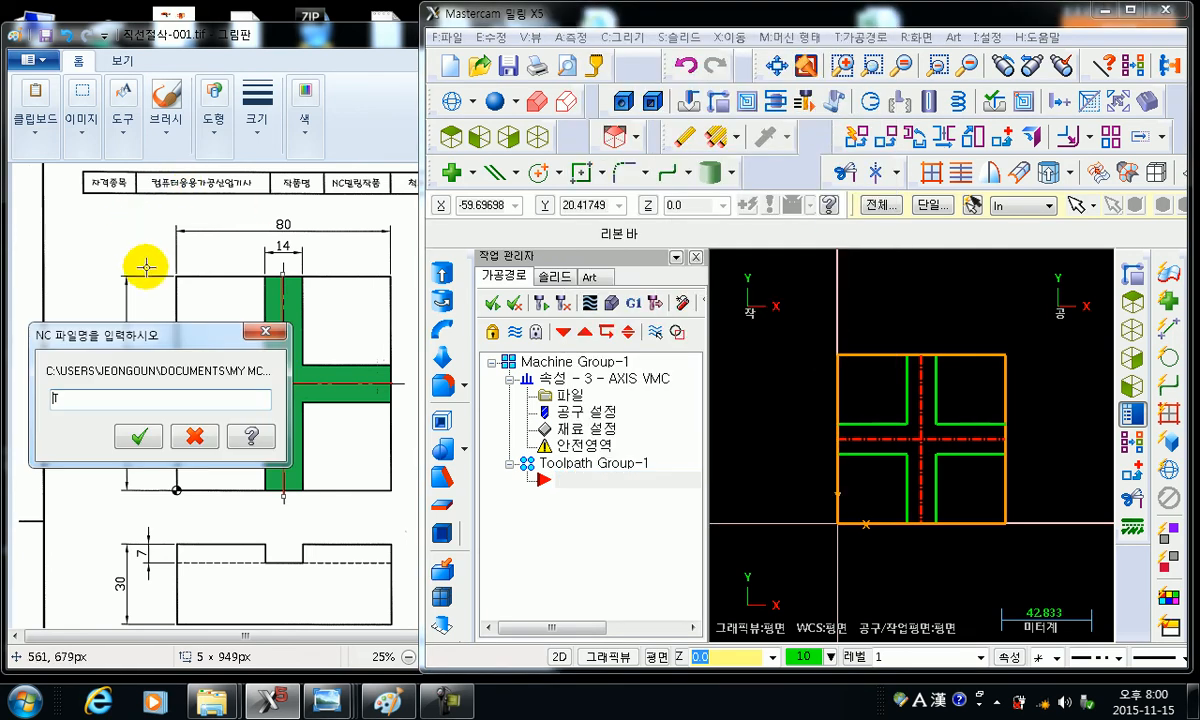
drag(183, 335, 826, 390)
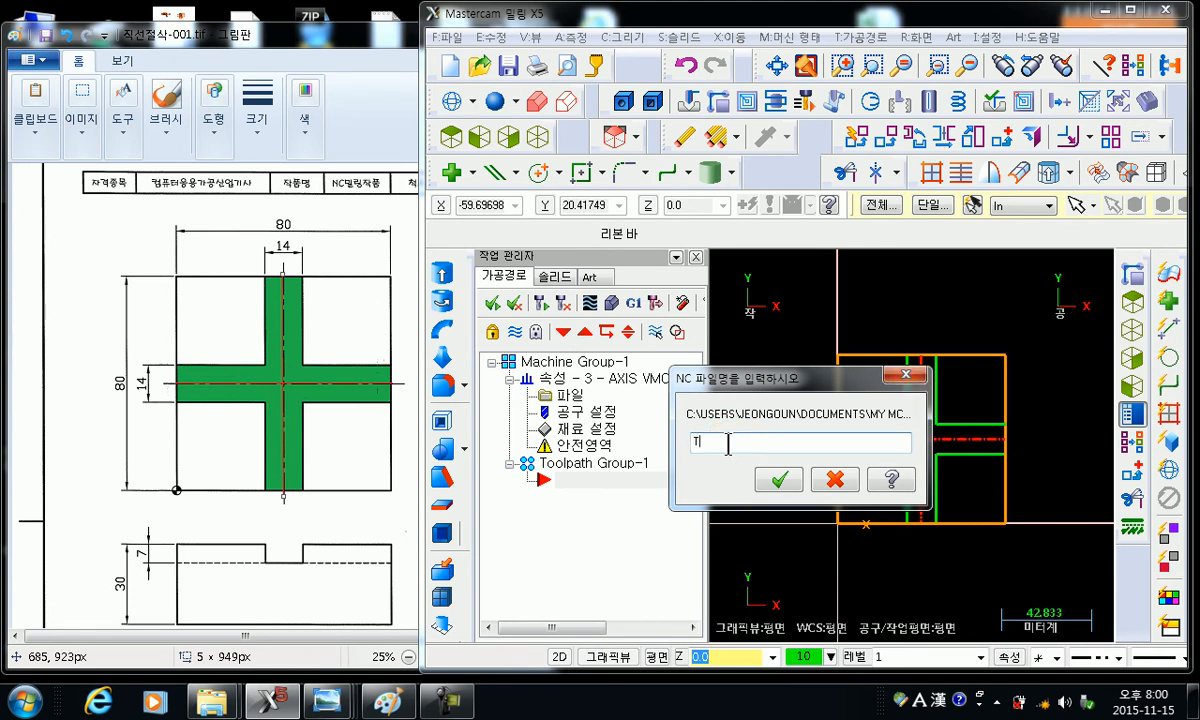
click(779, 480)
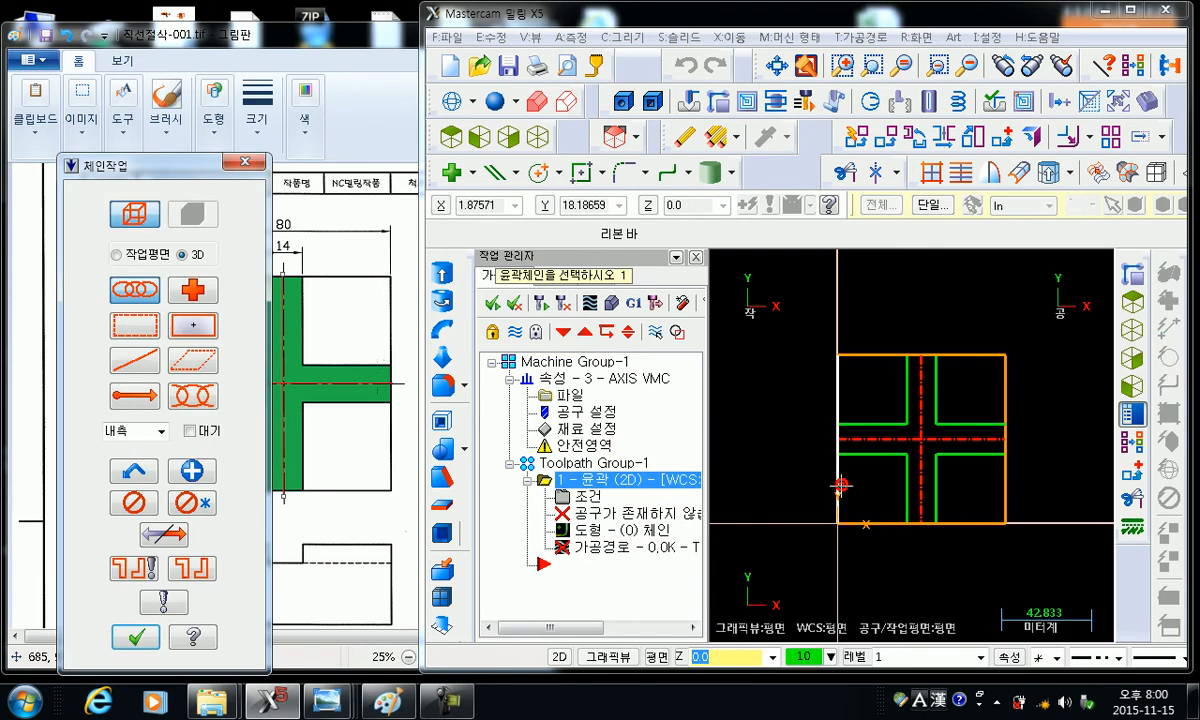
click(245, 162)
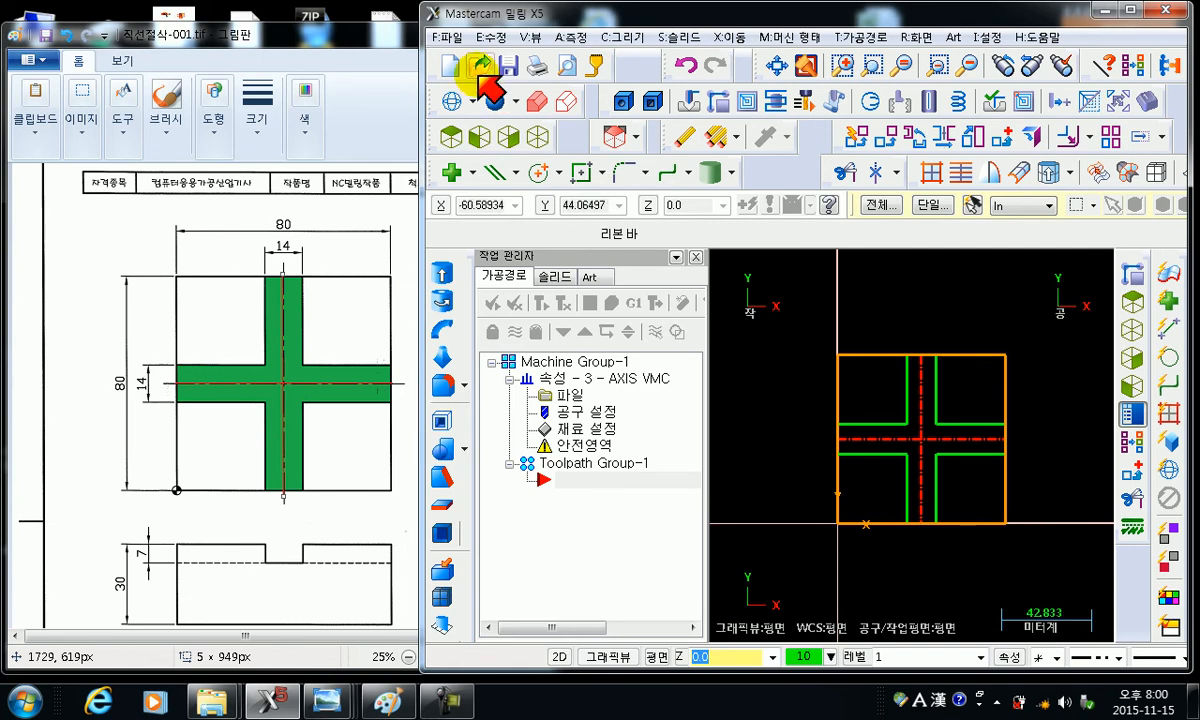
click(440, 38)
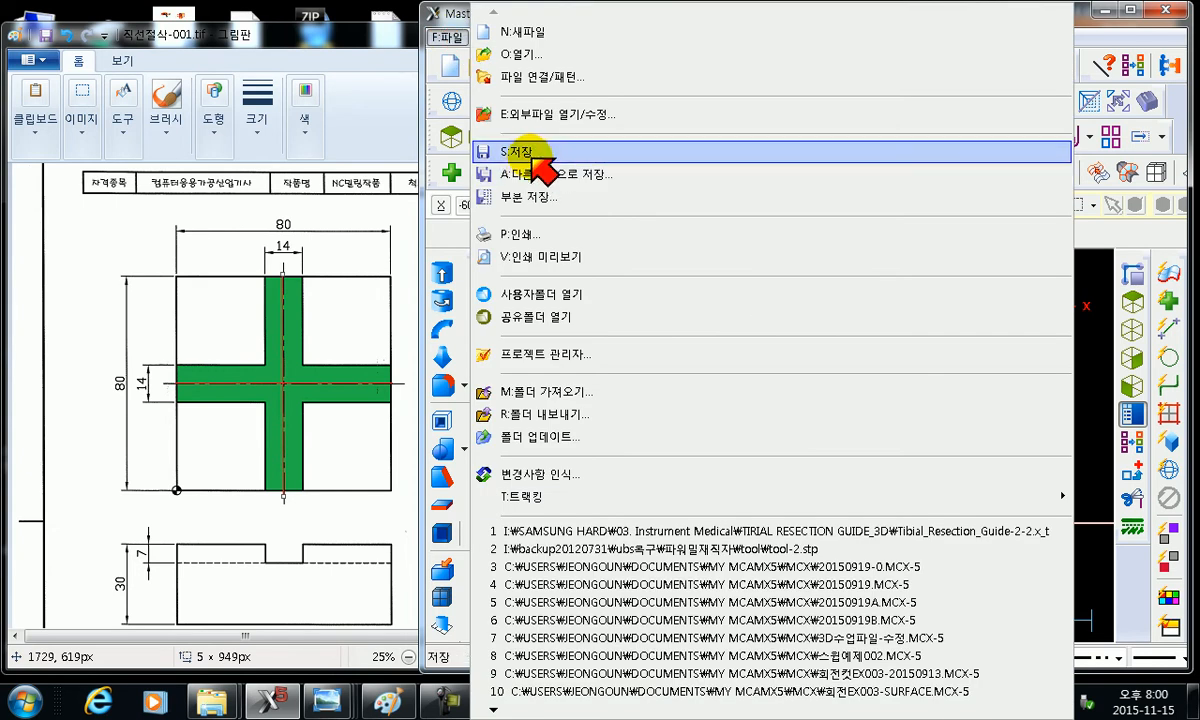
click(1099, 376)
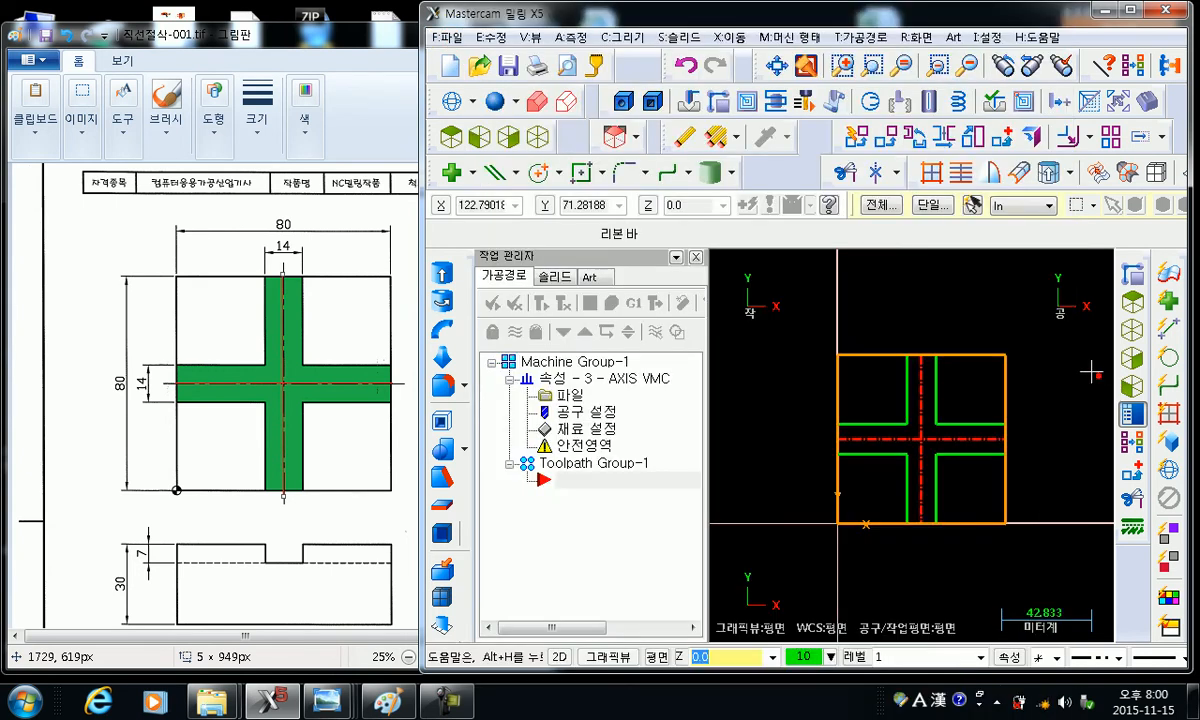
- Save the drawing in the MCX folder as 2Dtoolingex001 in Mastercam X5 format
click(510, 66)
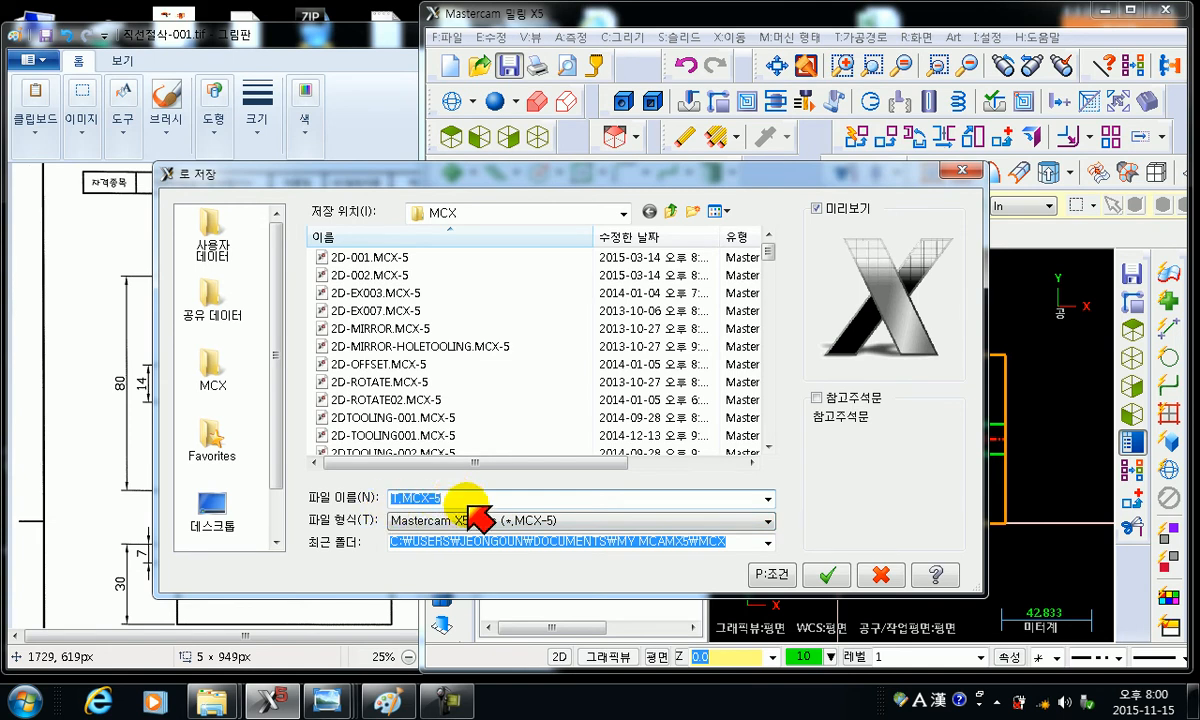
text(2d)
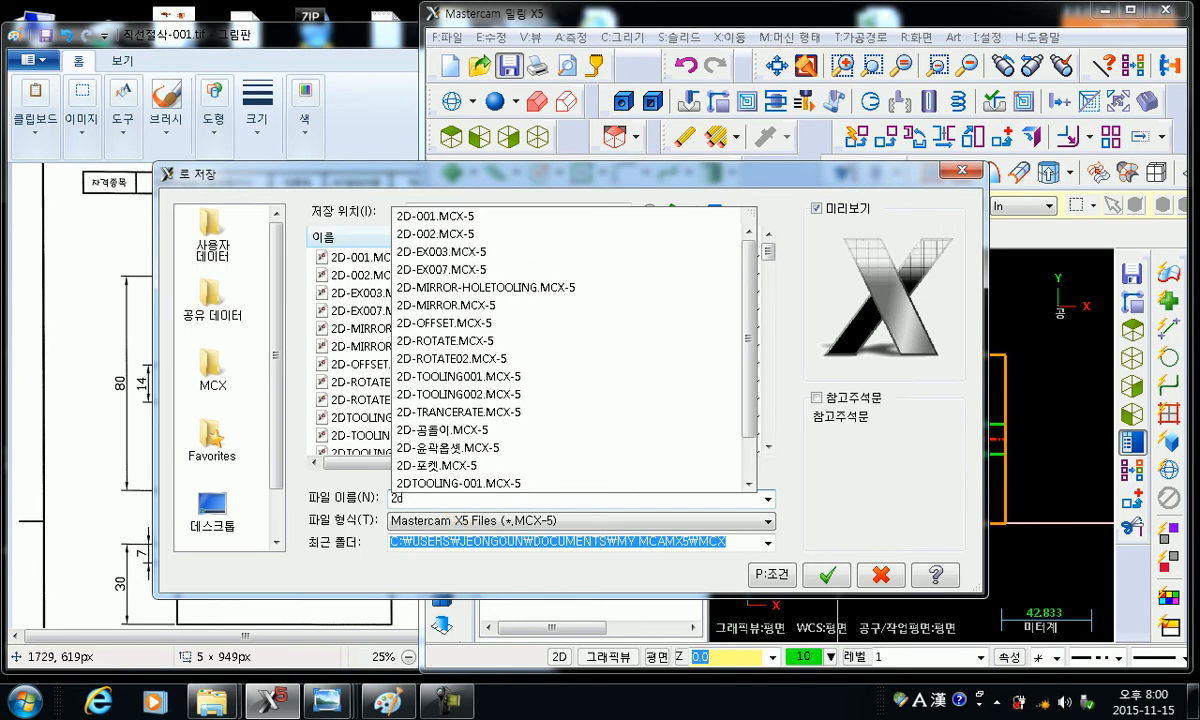
key(BackSpace)
text(Dt)
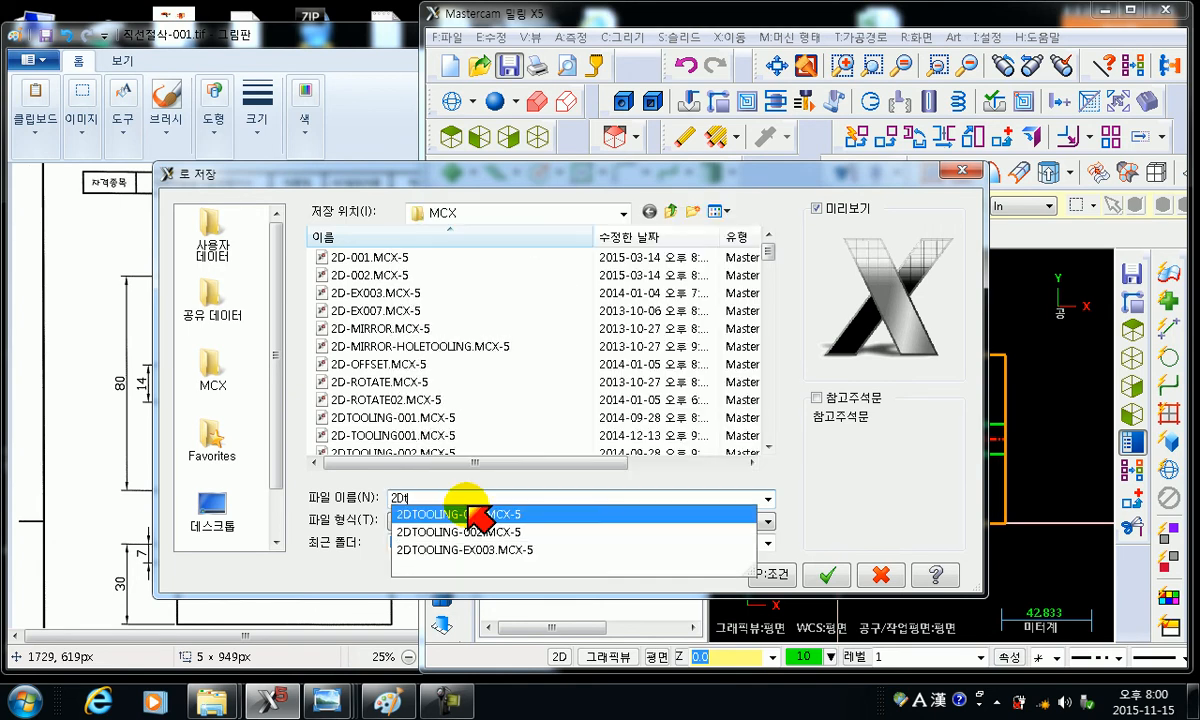
text(ooling)
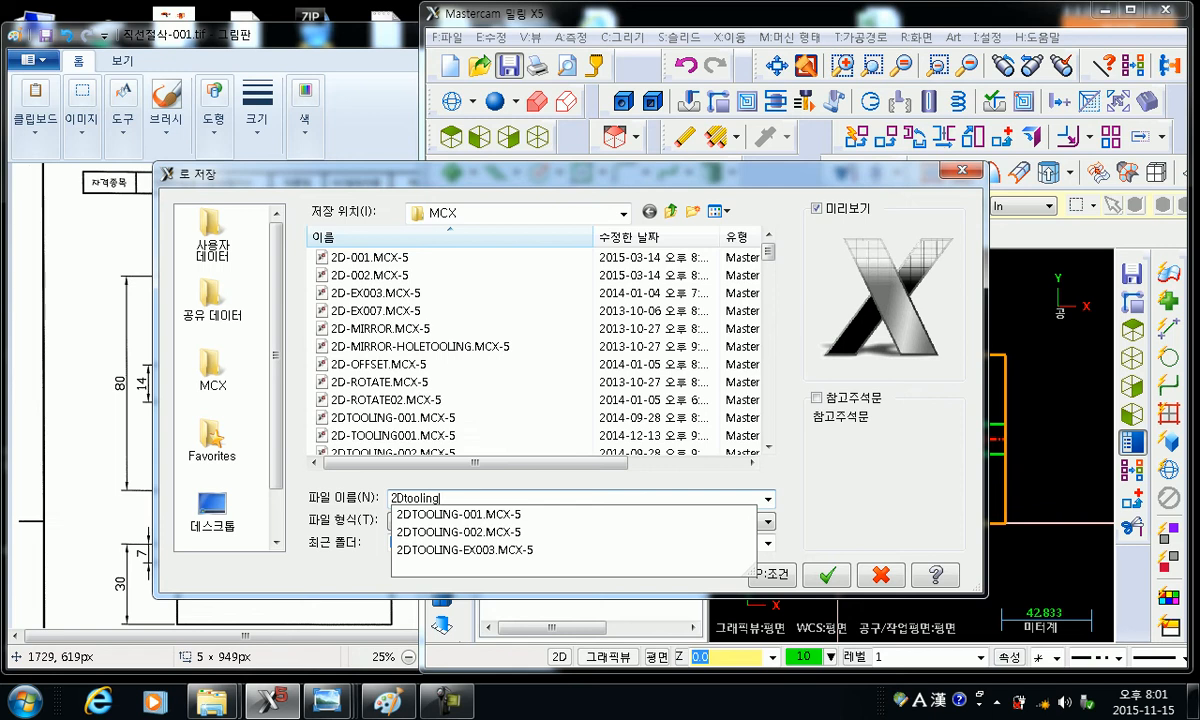
text(ex)
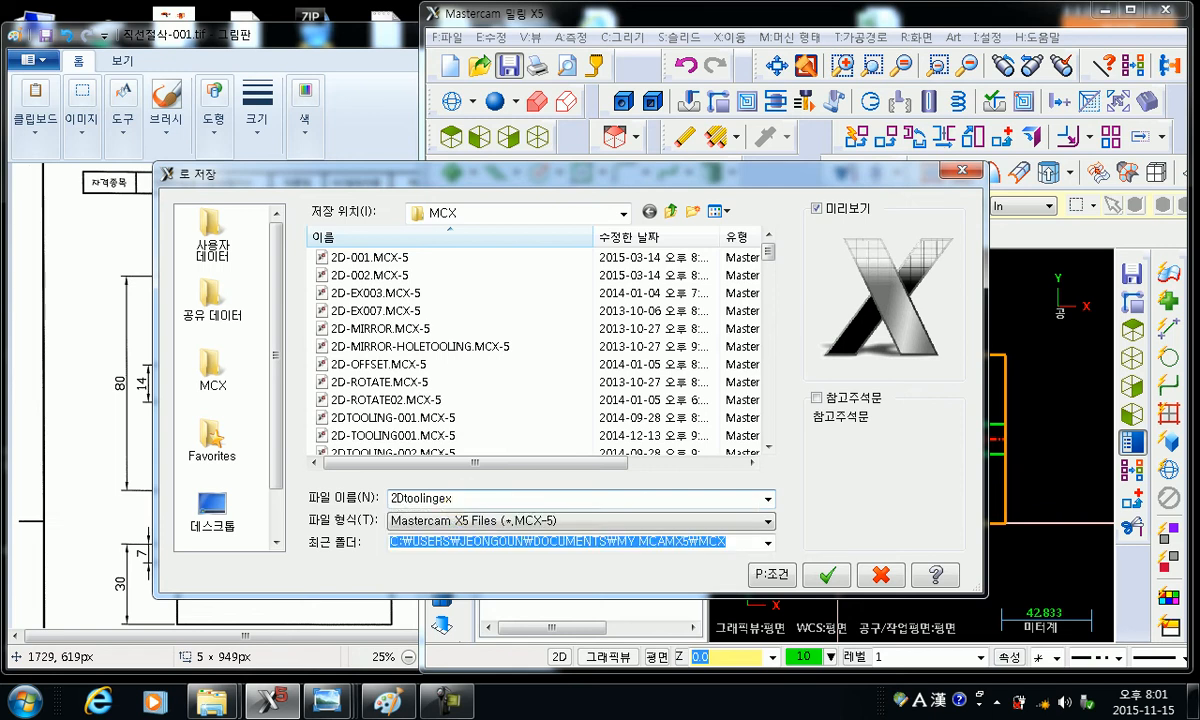
text(001)
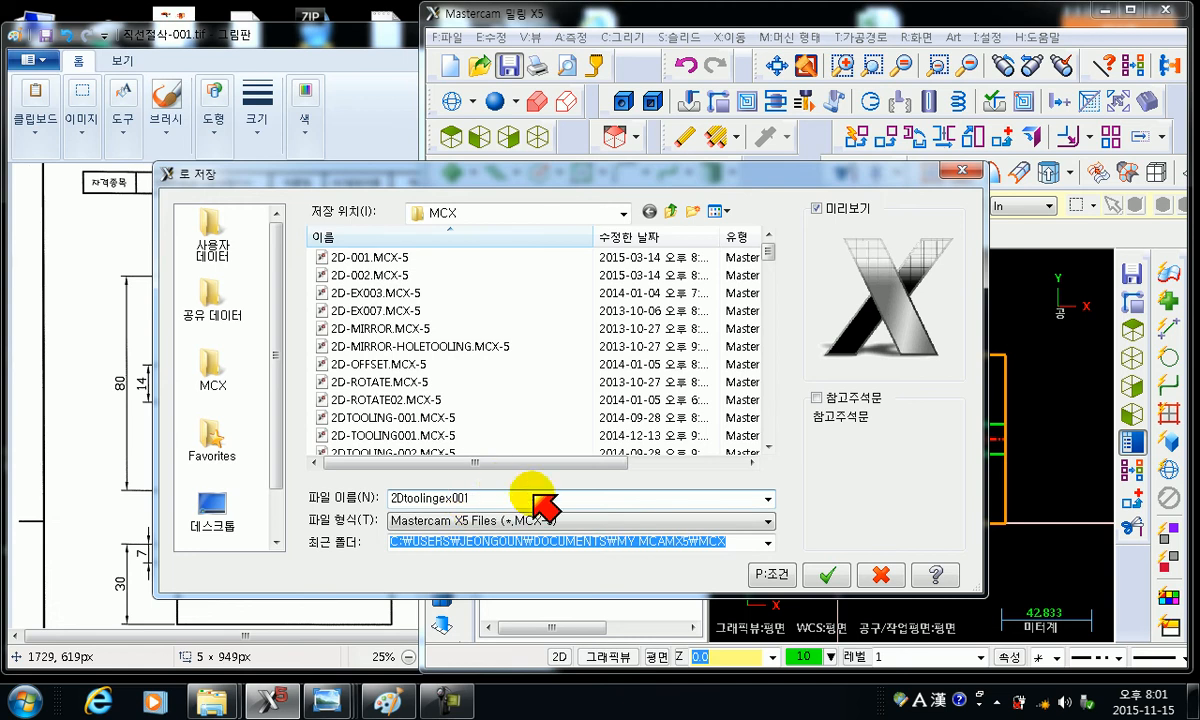
click(828, 575)
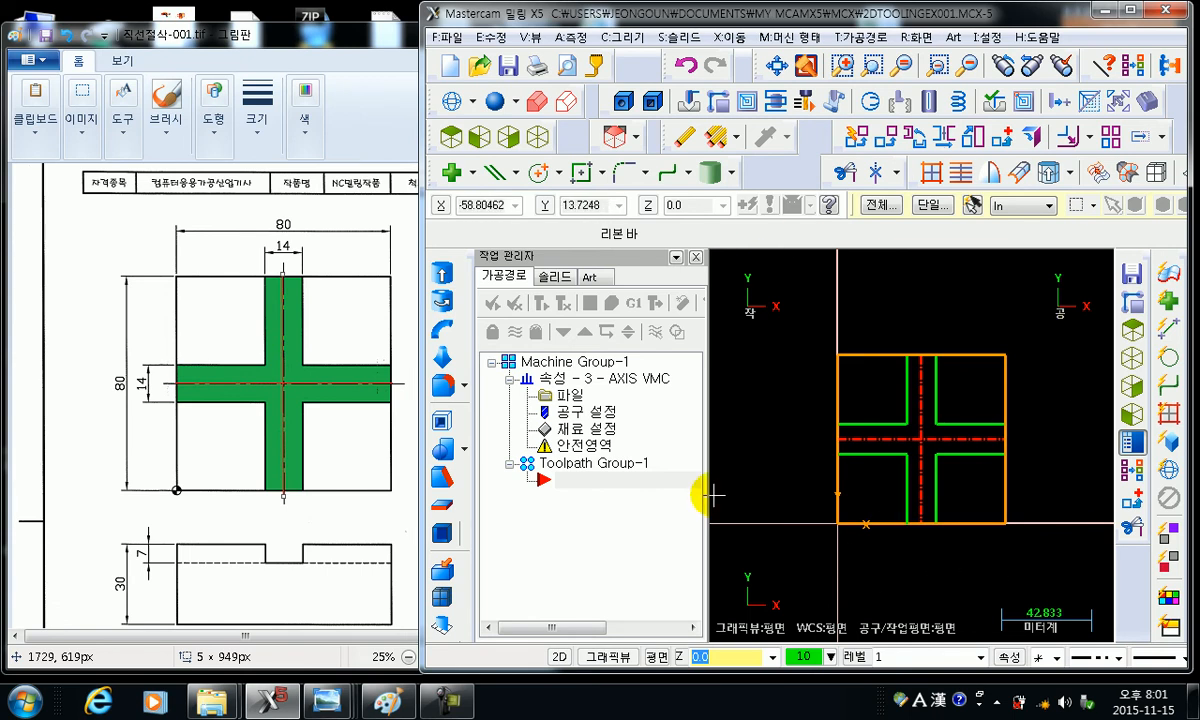
click(690, 480)
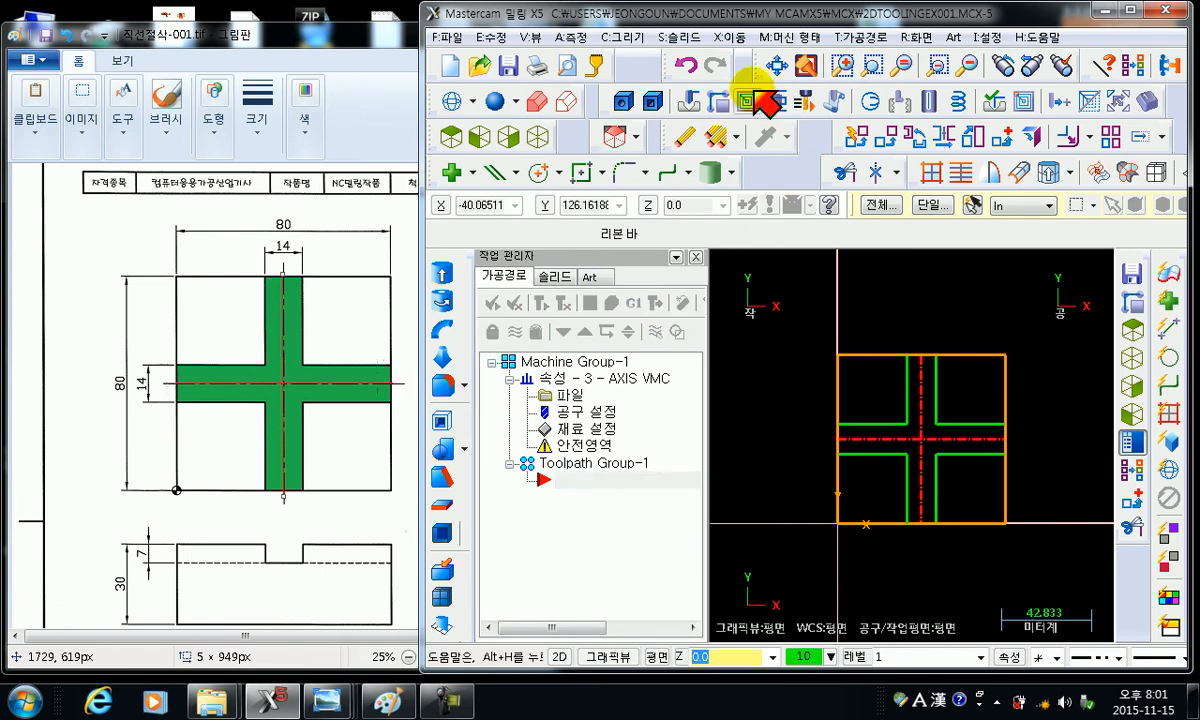
- Start a 2D contour toolpath and accept 2DTOOLINGEX001 as the NC file name
click(718, 102)
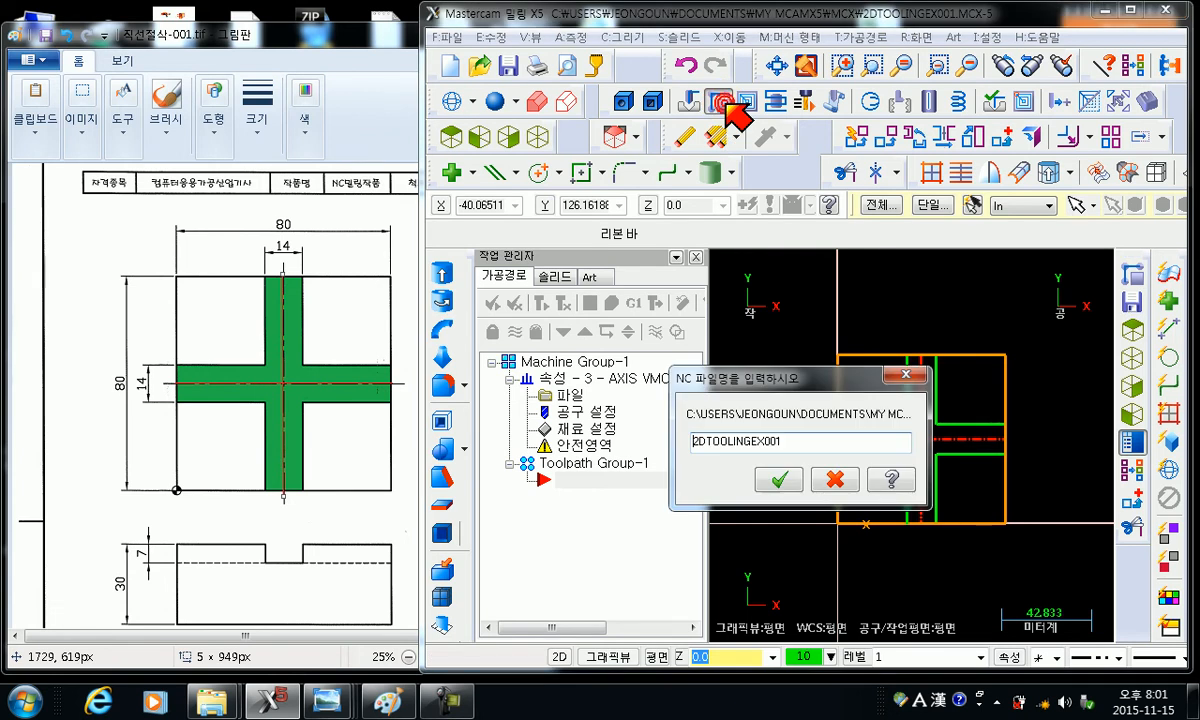
drag(796, 445, 648, 440)
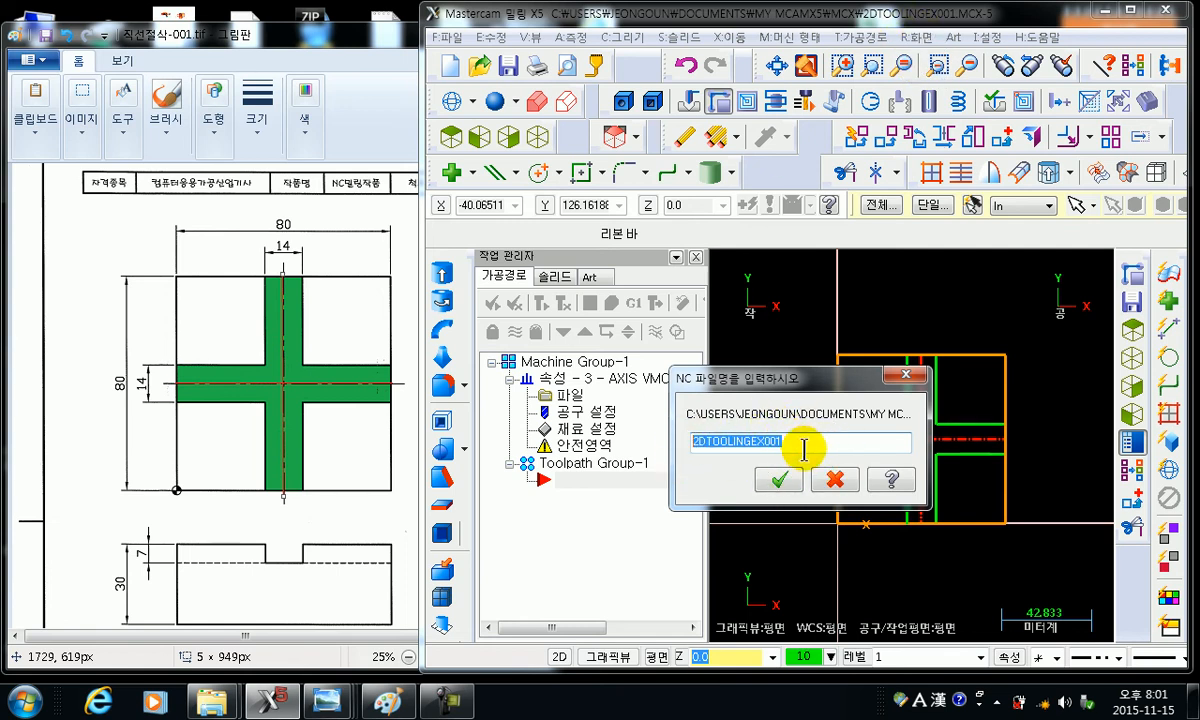
click(790, 480)
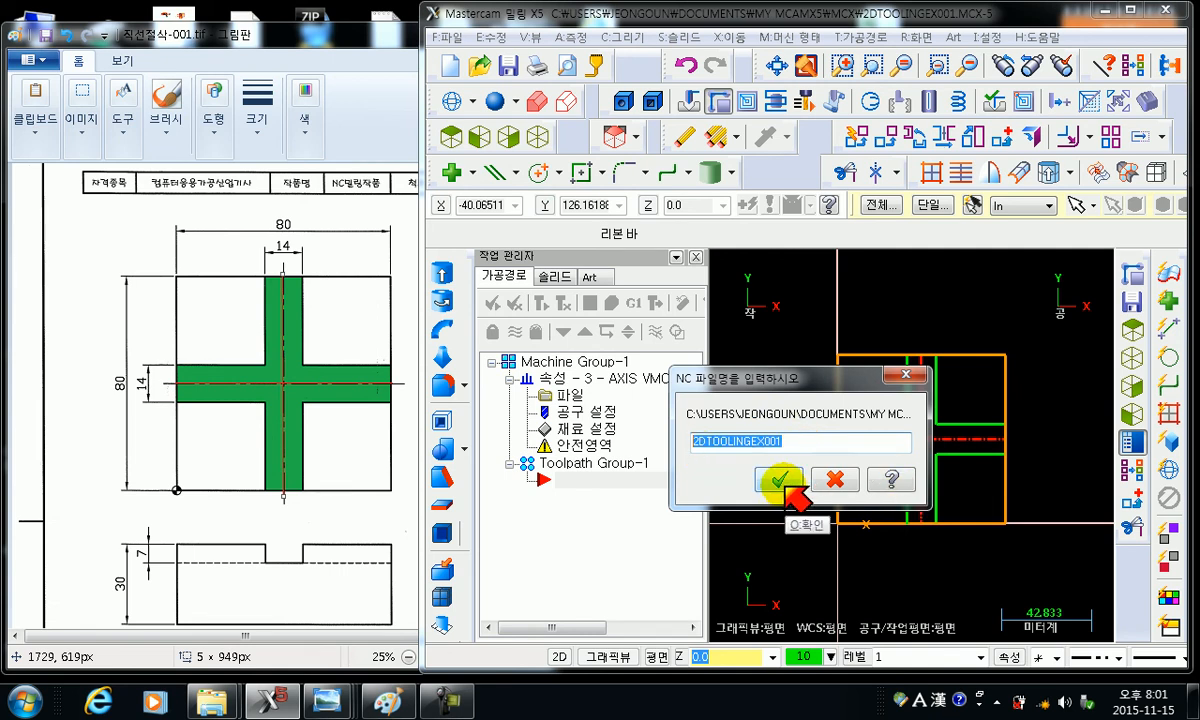
click(797, 480)
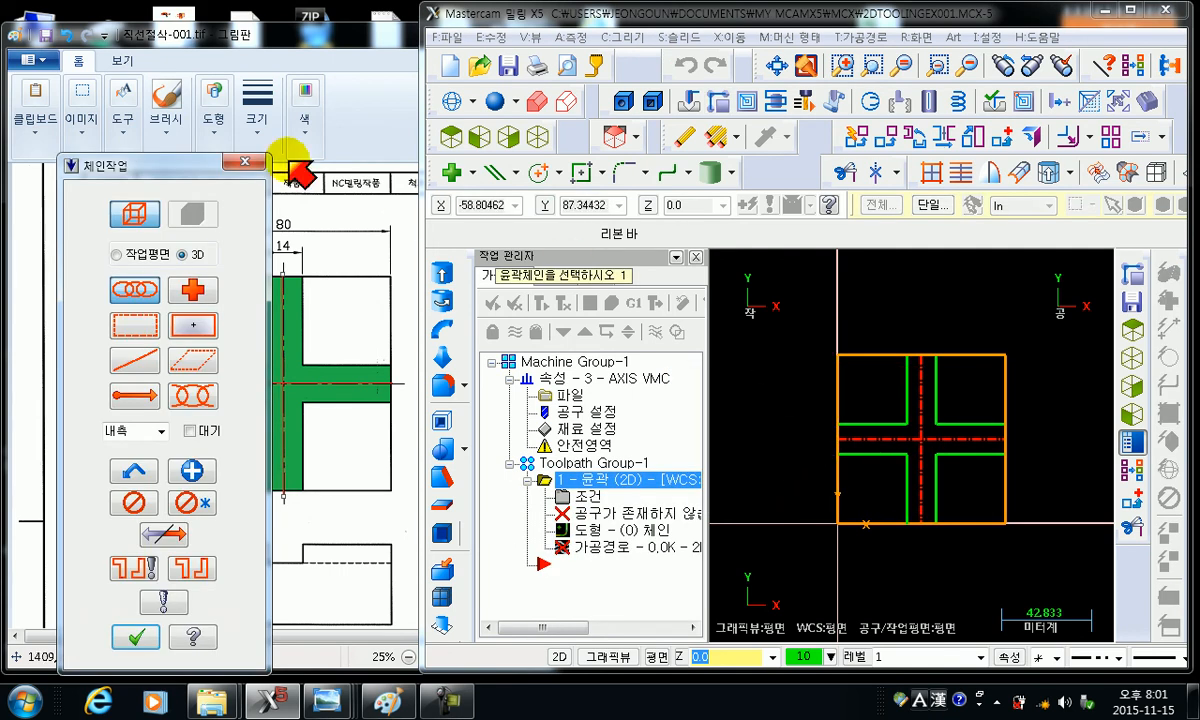
- Move the chaining dialog clear of the operations list and set the chaining mode to single entity
drag(133, 166, 322, 194)
drag(153, 166, 300, 112)
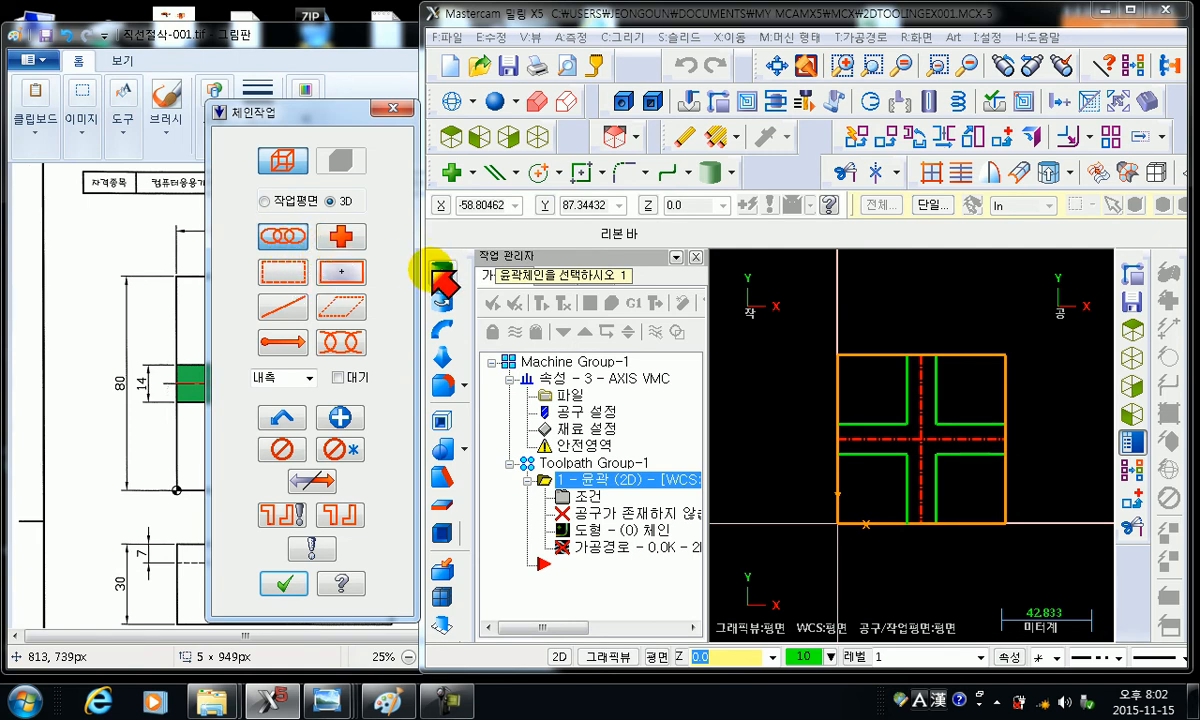
click(292, 312)
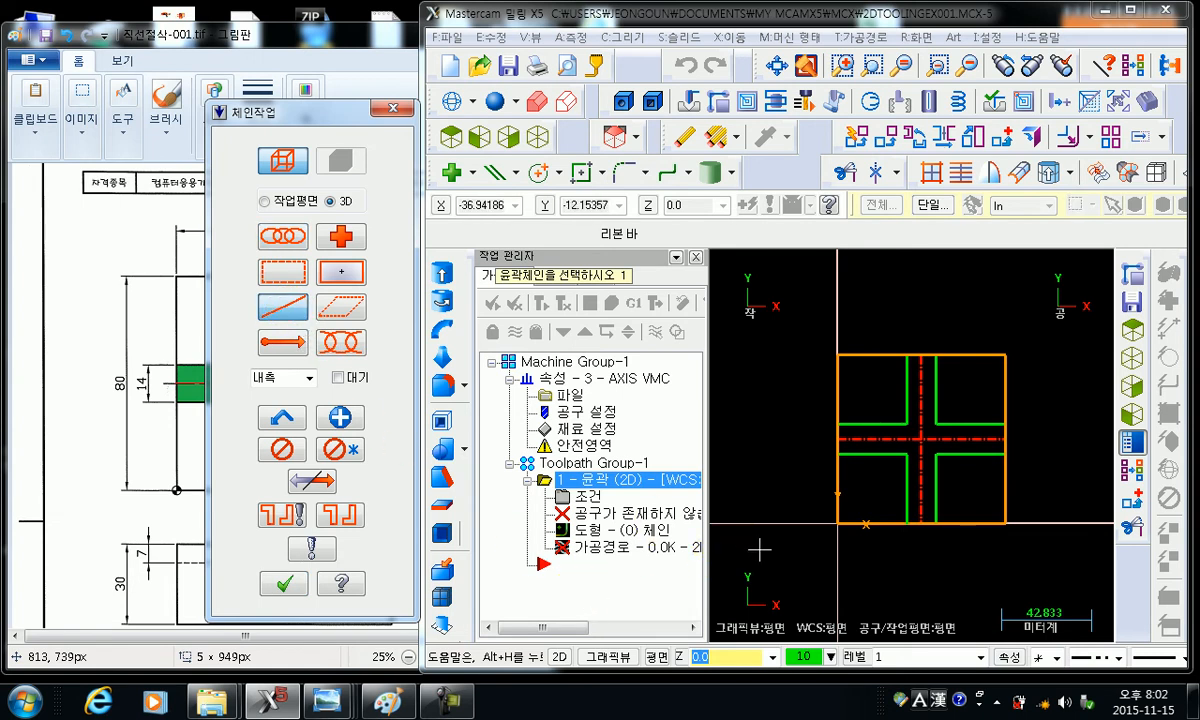
- Try chaining the square's upper and lower edges and the vertical slot centreline, and request deselection of all chains
click(866, 350)
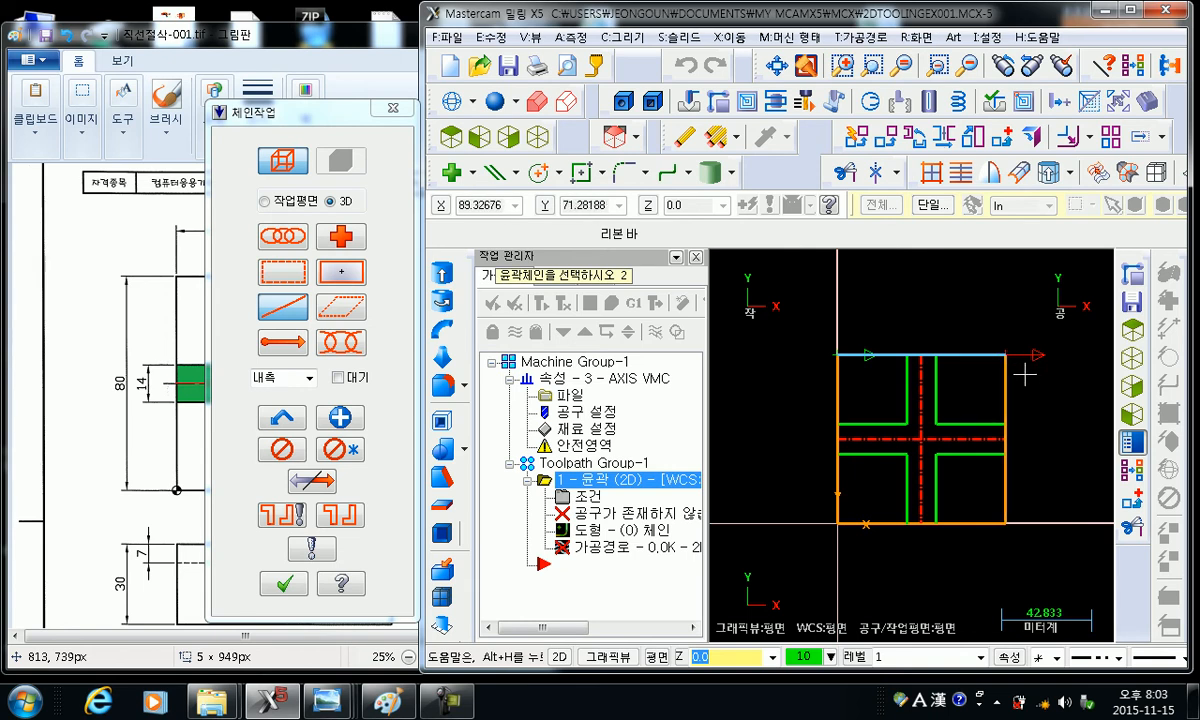
click(866, 521)
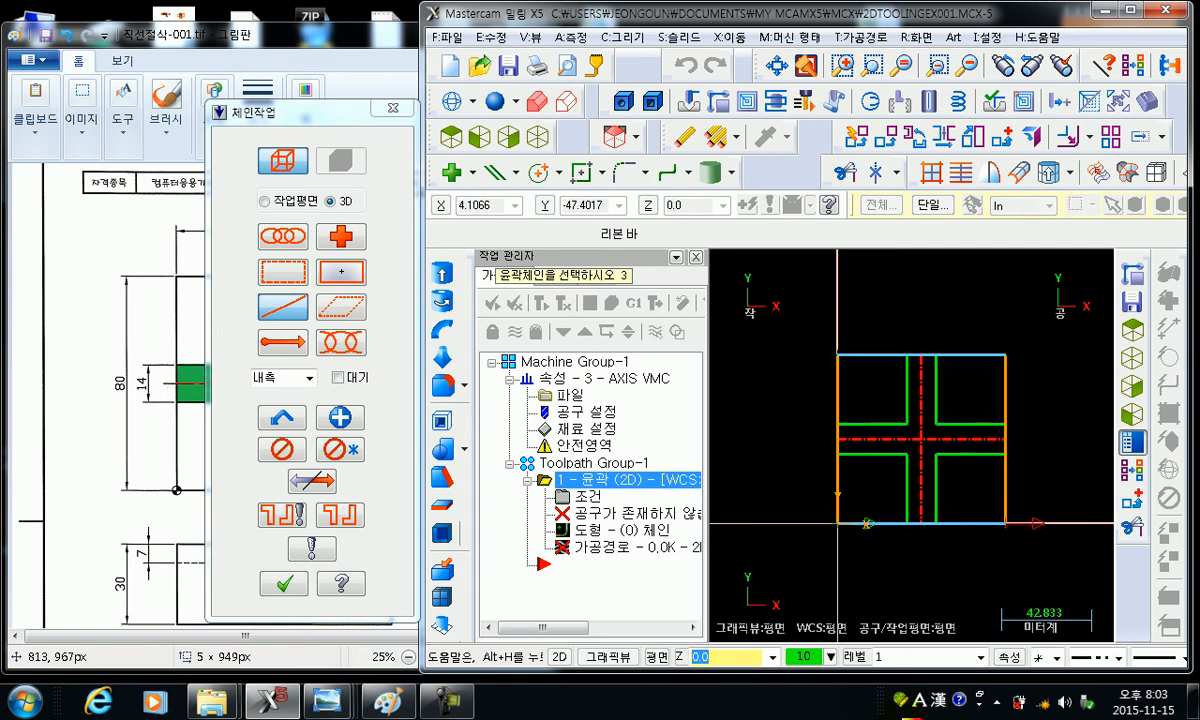
drag(586, 274, 826, 283)
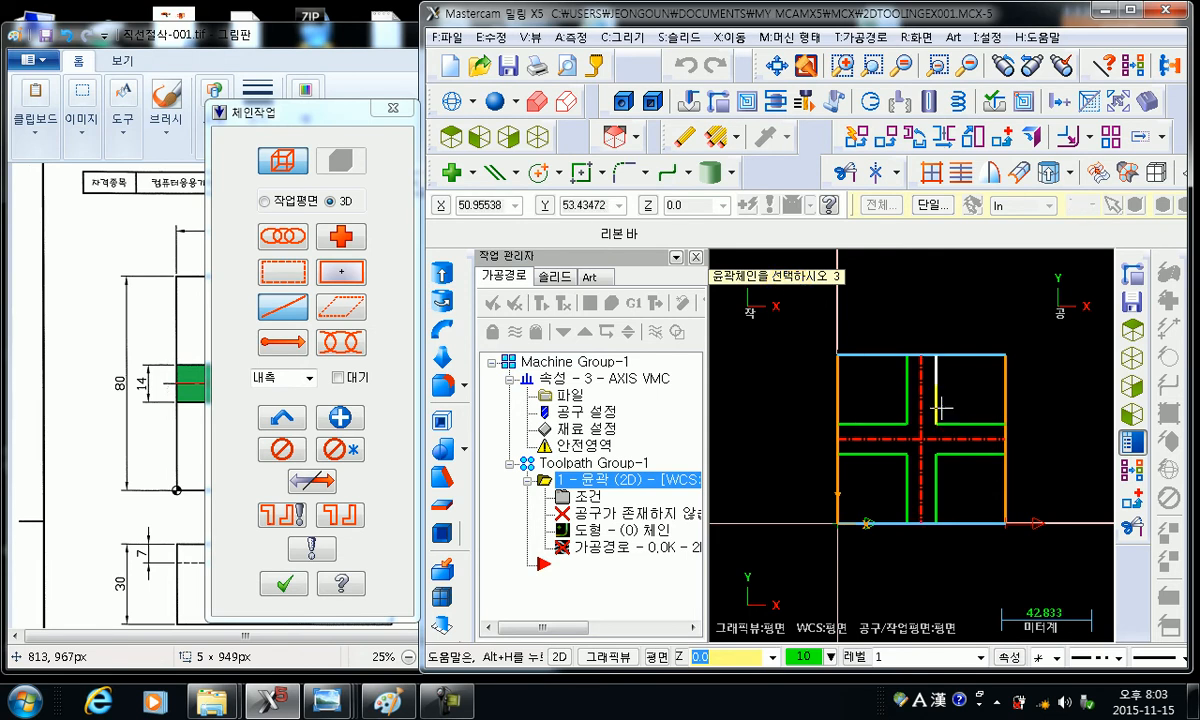
click(920, 372)
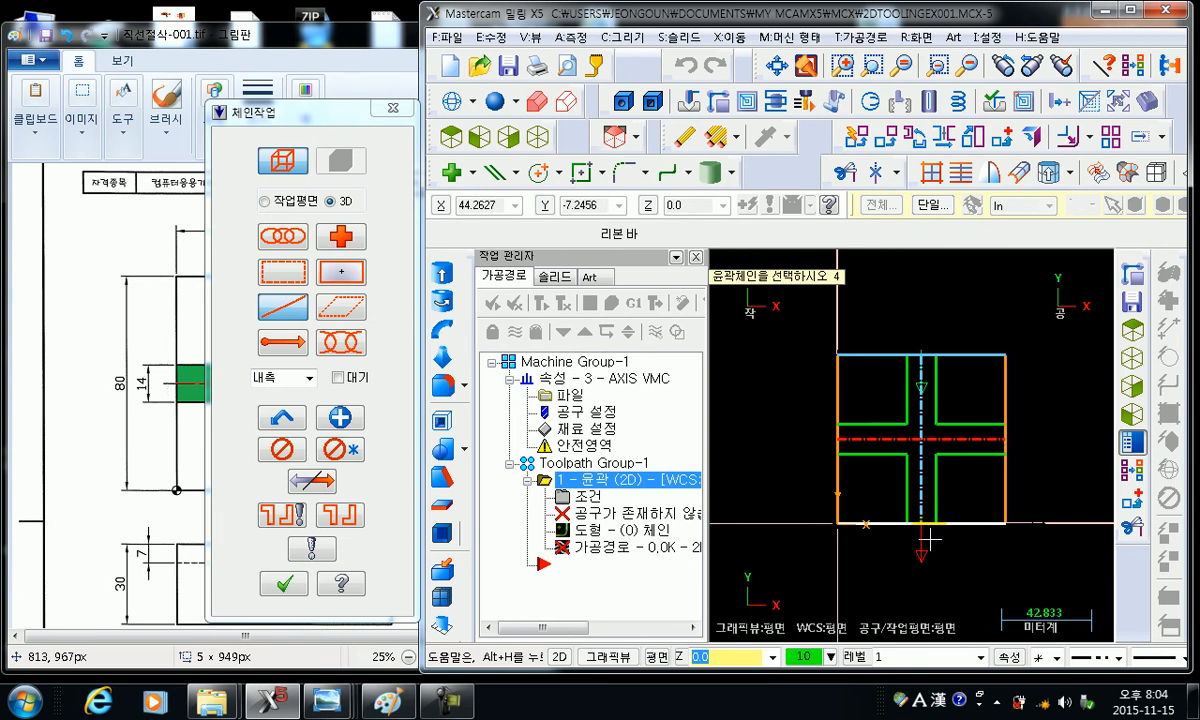
click(345, 450)
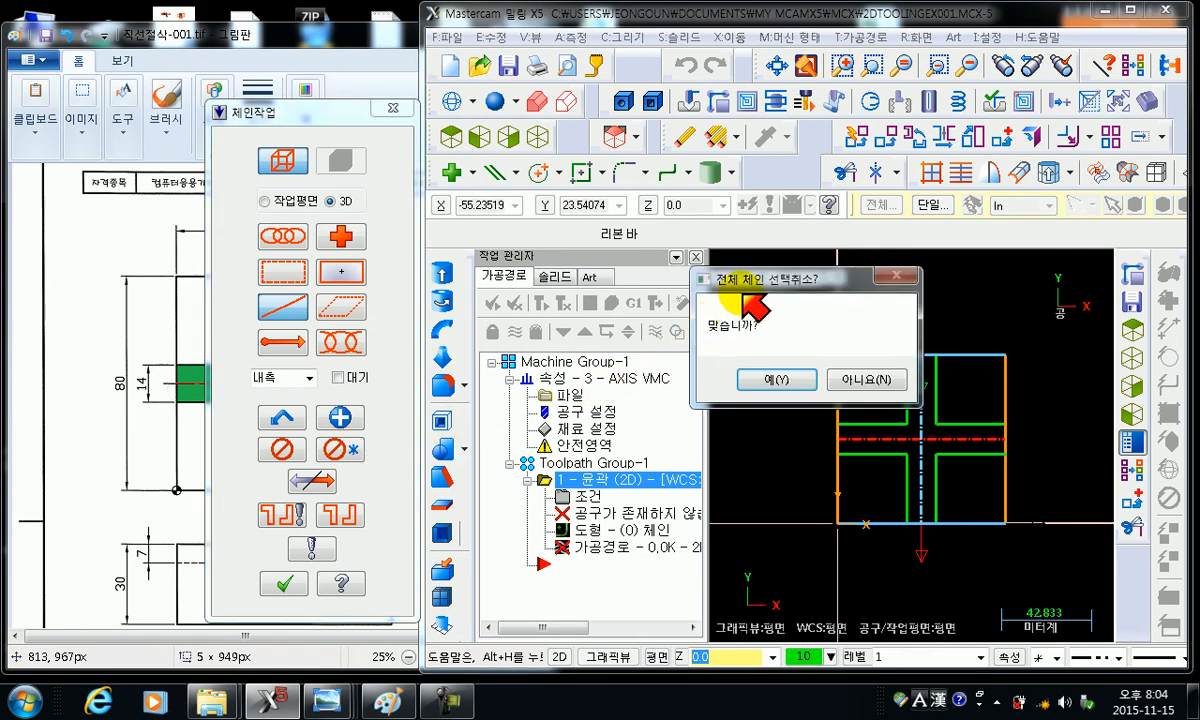
- Clear all currently selected chains and confirm the deselection
drag(809, 287, 557, 275)
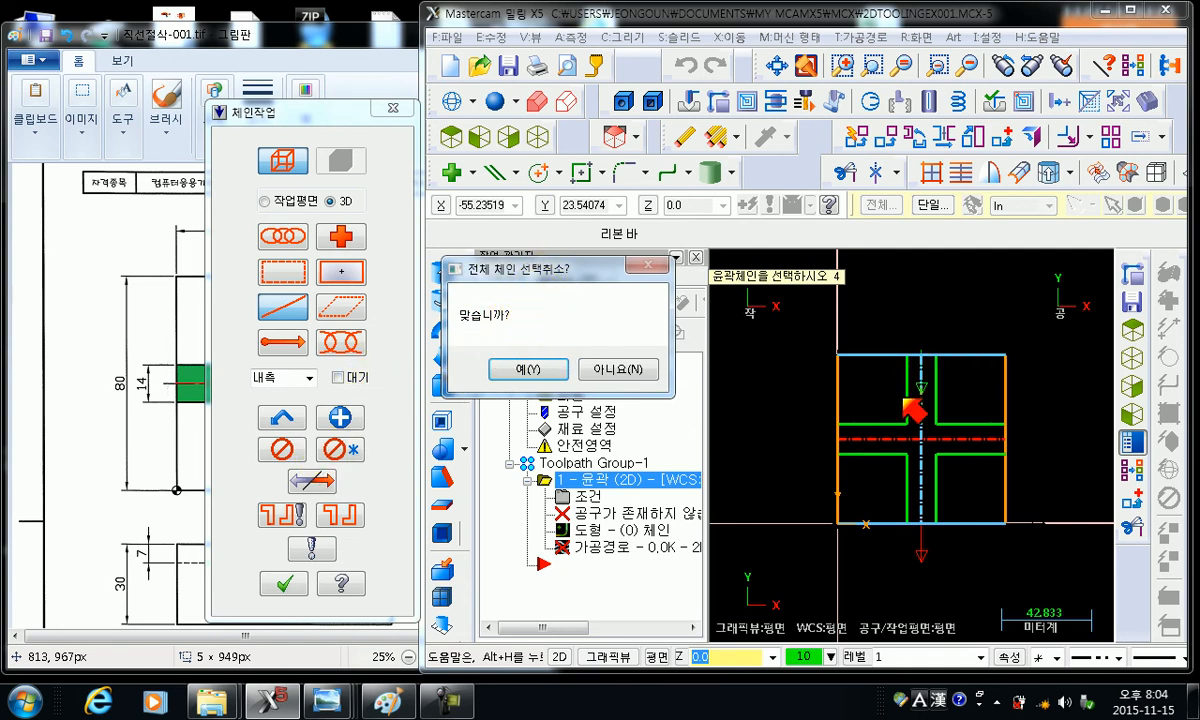
click(528, 369)
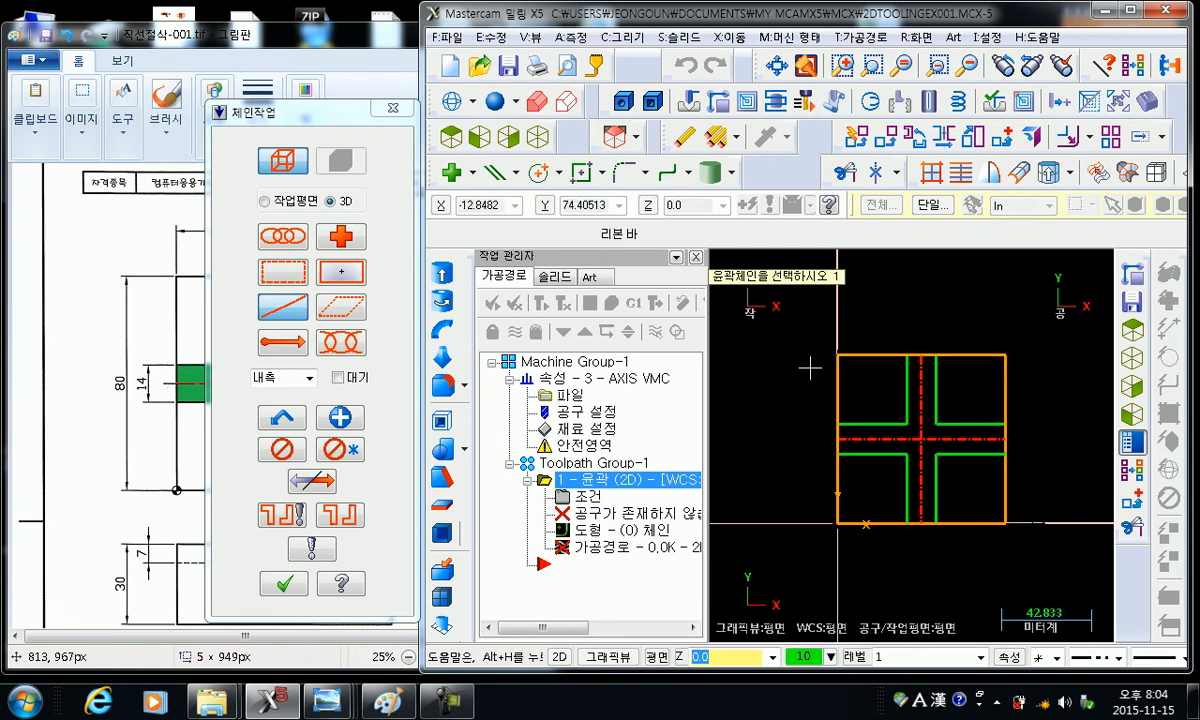
- Use single-entity chaining to select the two slot edges on the left, the outer right edge and the vertical centre line
click(286, 306)
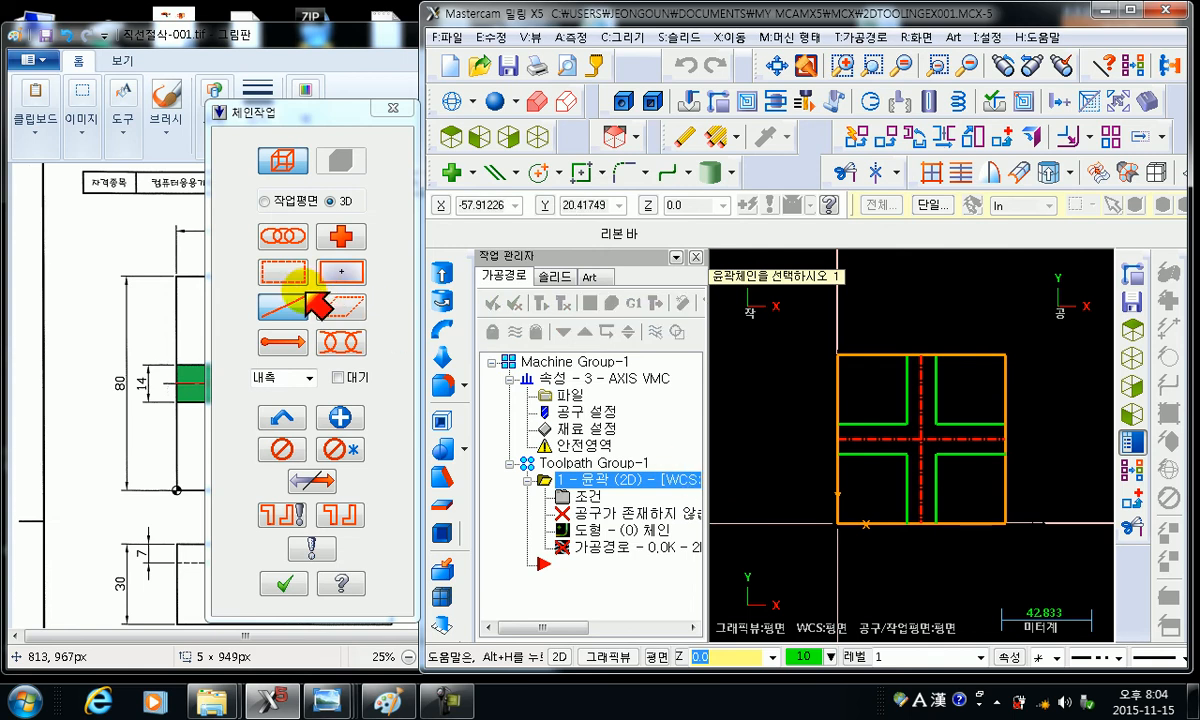
click(868, 425)
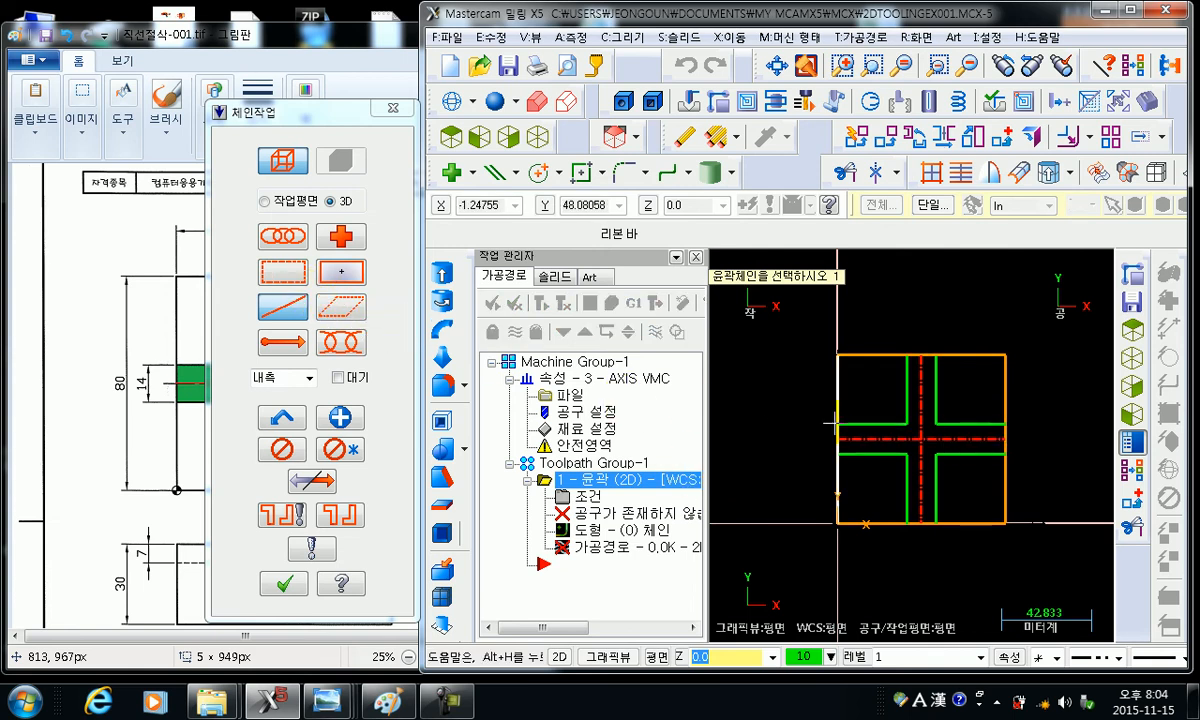
click(912, 660)
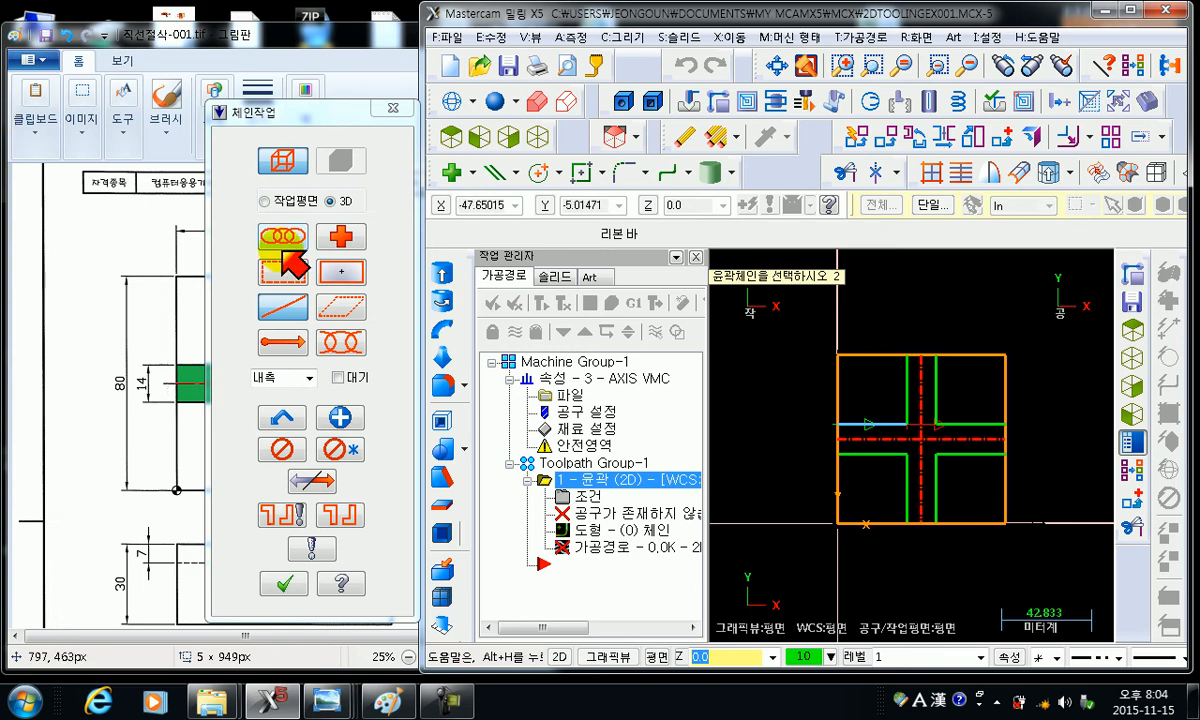
click(857, 461)
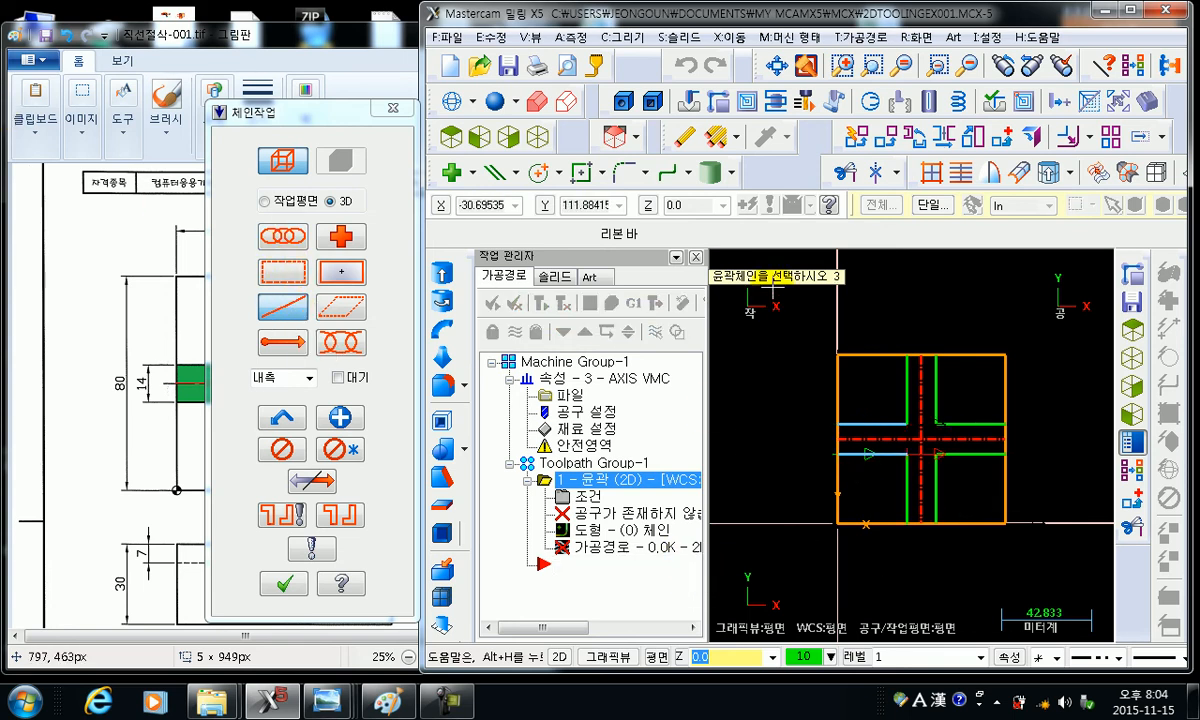
click(1005, 467)
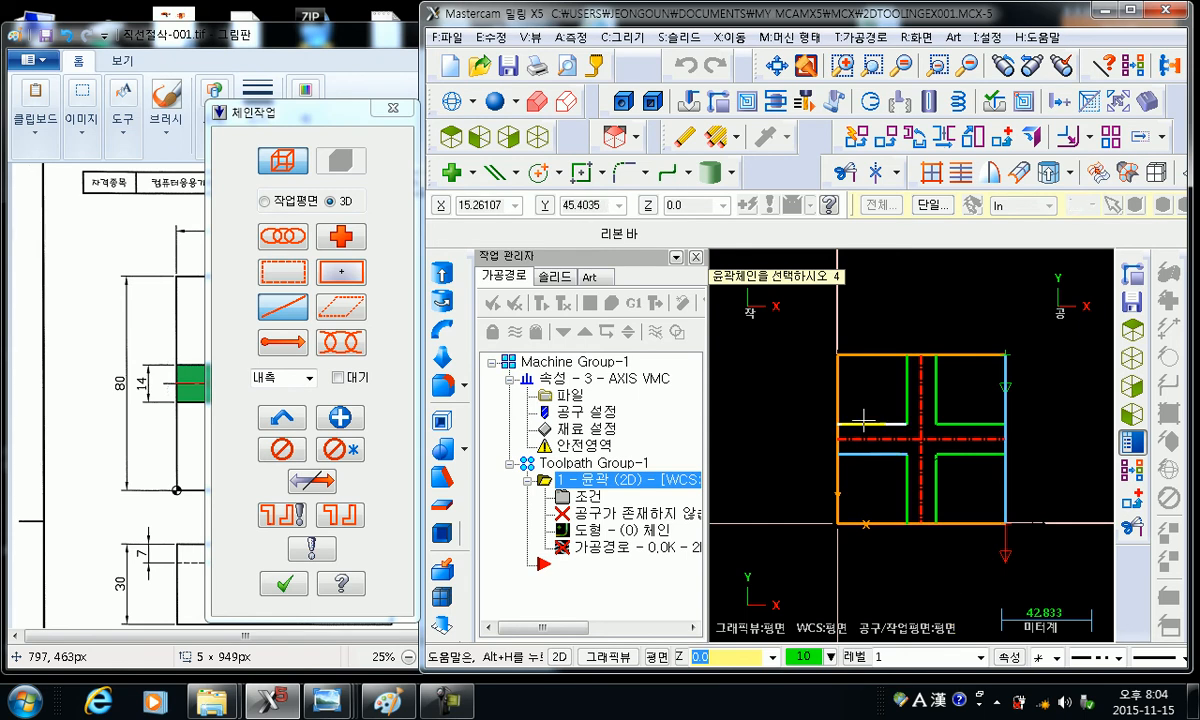
click(921, 480)
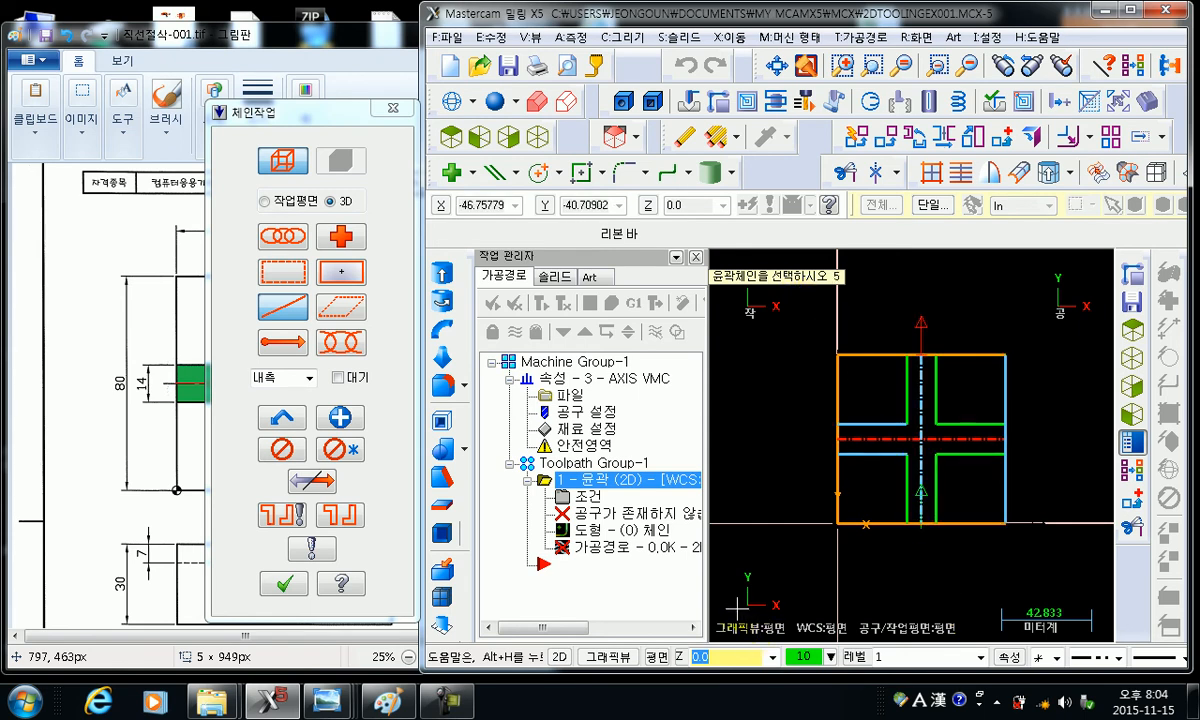
- Unselect the four individually chained entities one at a time
click(285, 448)
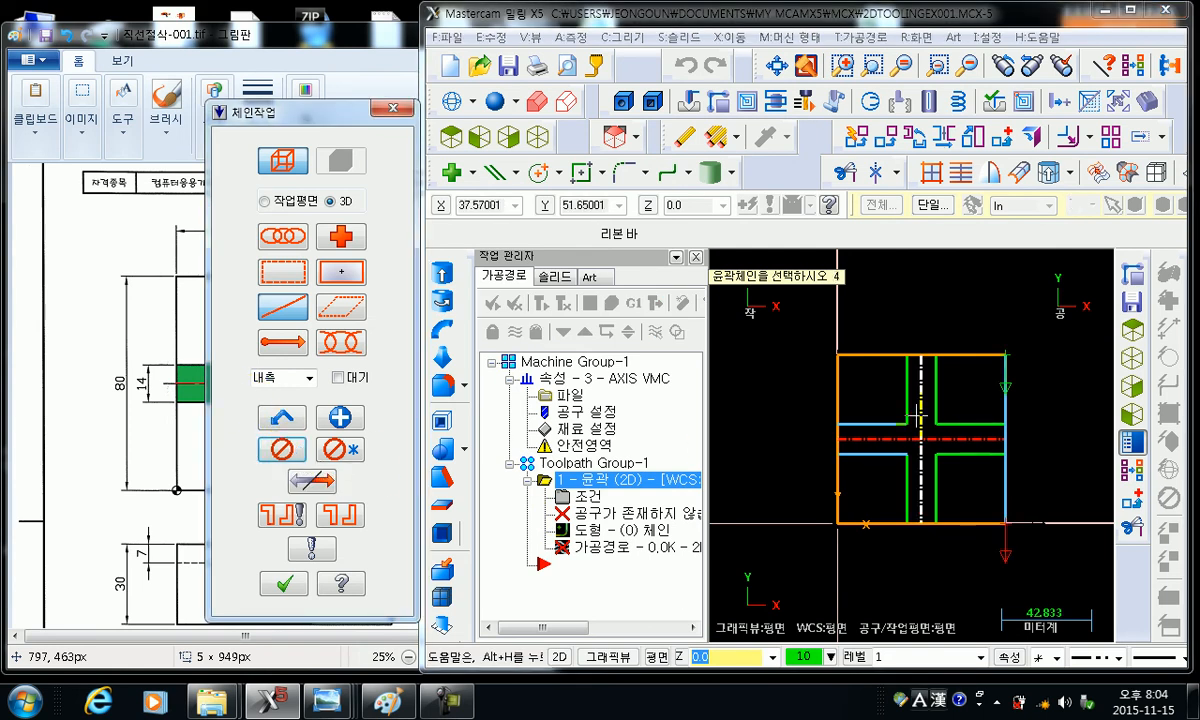
click(281, 450)
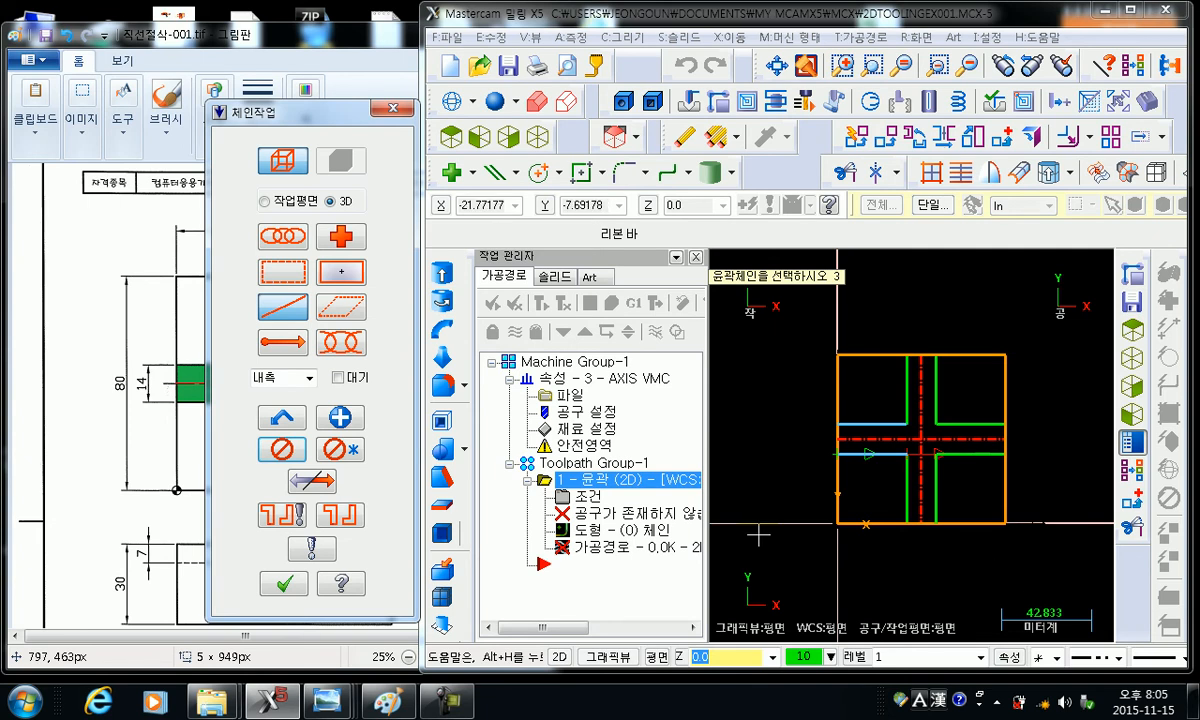
click(283, 449)
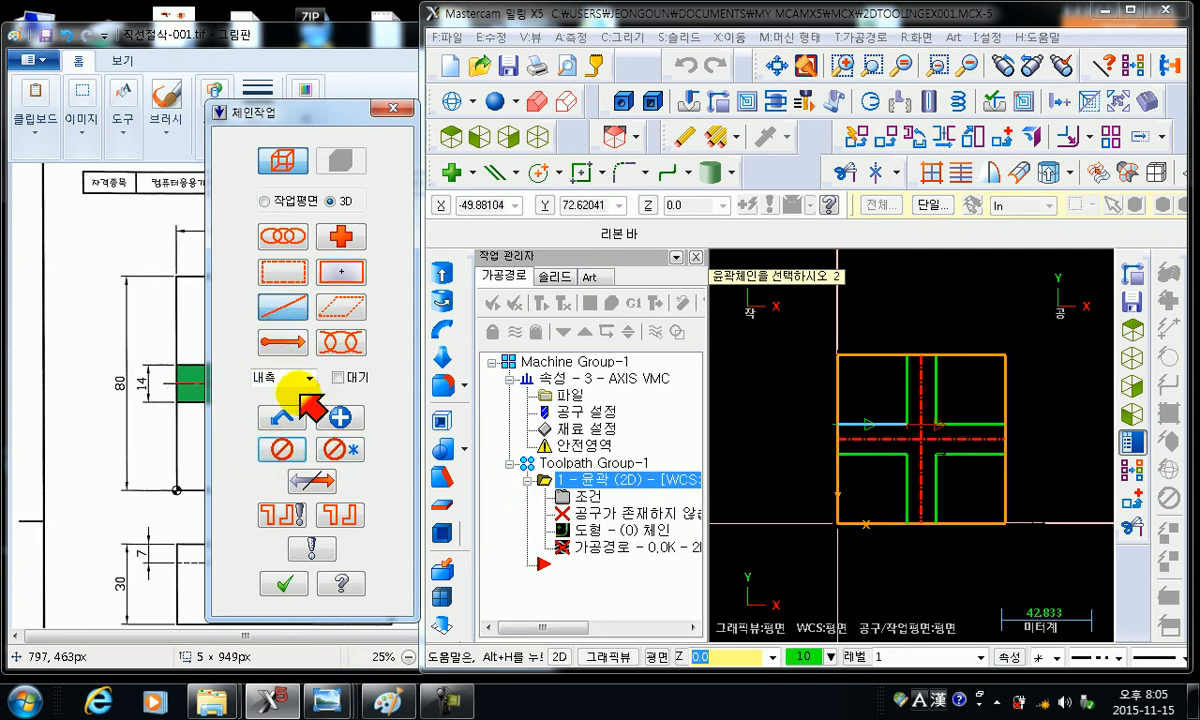
click(282, 450)
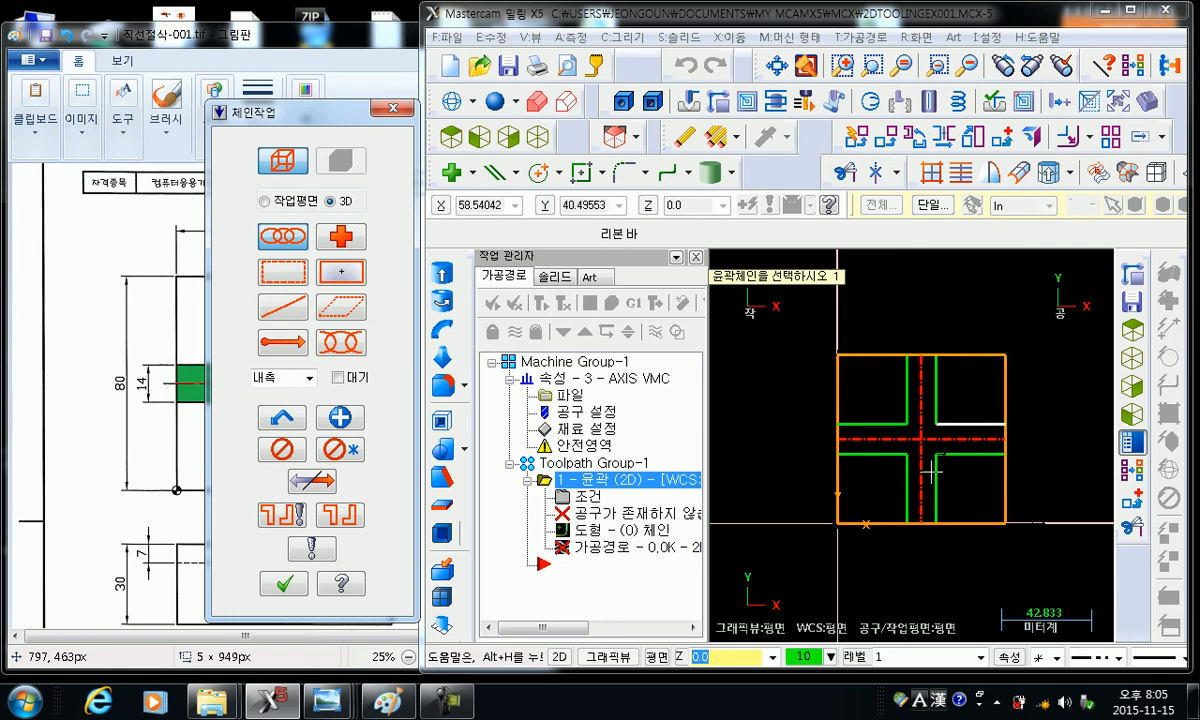
- Try full chaining on the outer square, and unselect that chain
click(873, 349)
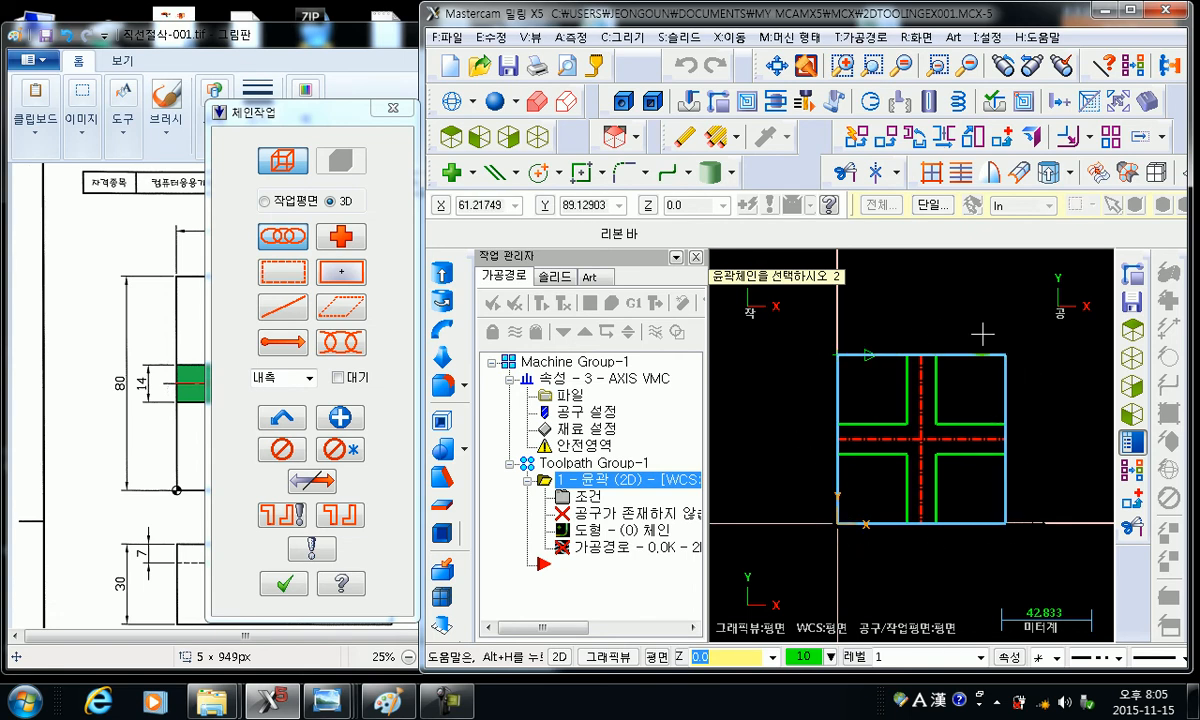
click(265, 238)
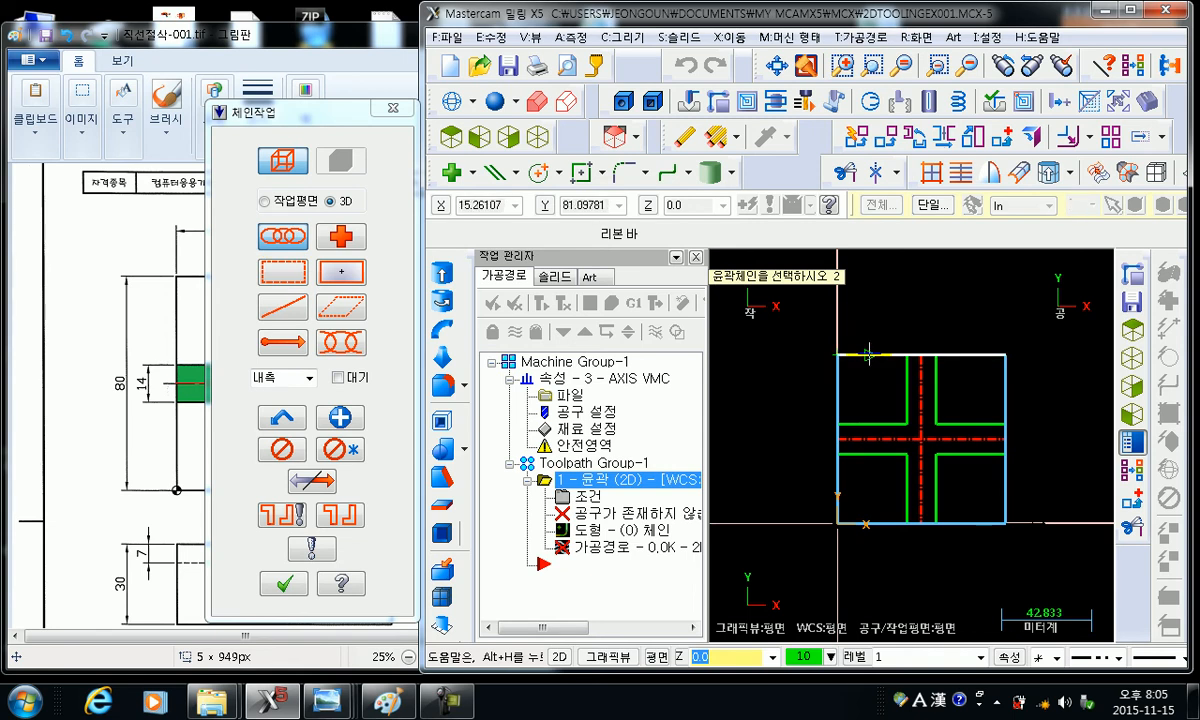
click(283, 449)
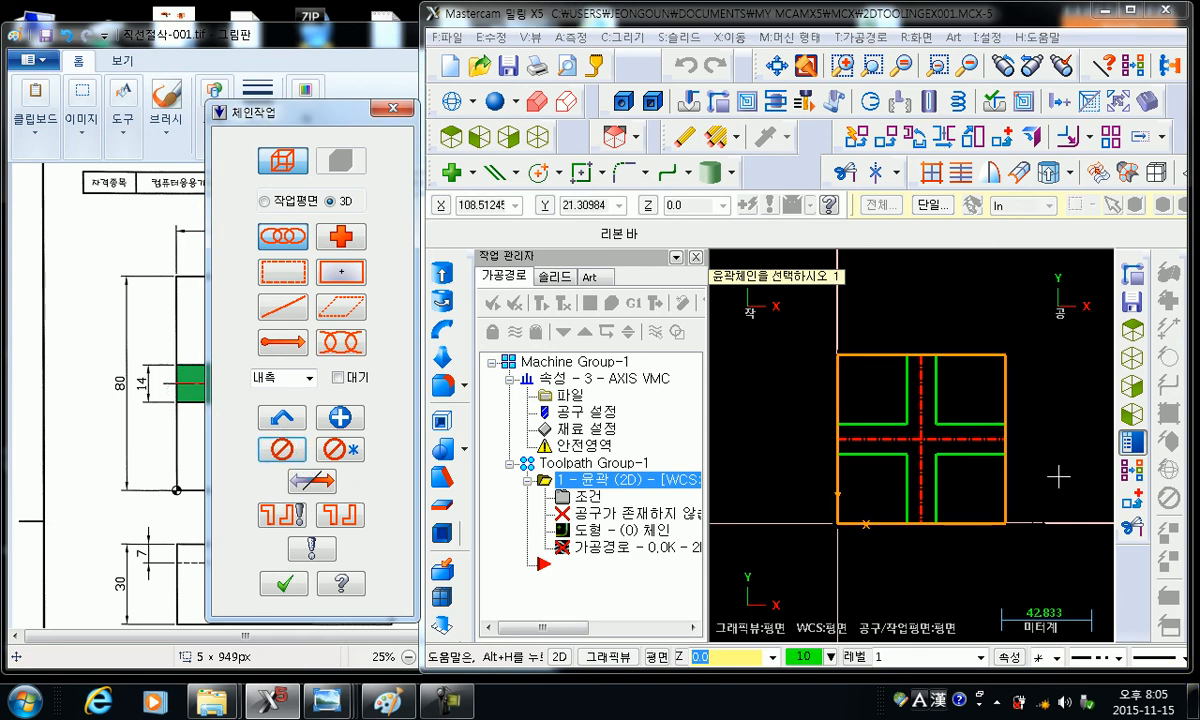
- Try full chaining on the four L-shaped corner profiles of the cross slot, and unselect all chains
click(937, 365)
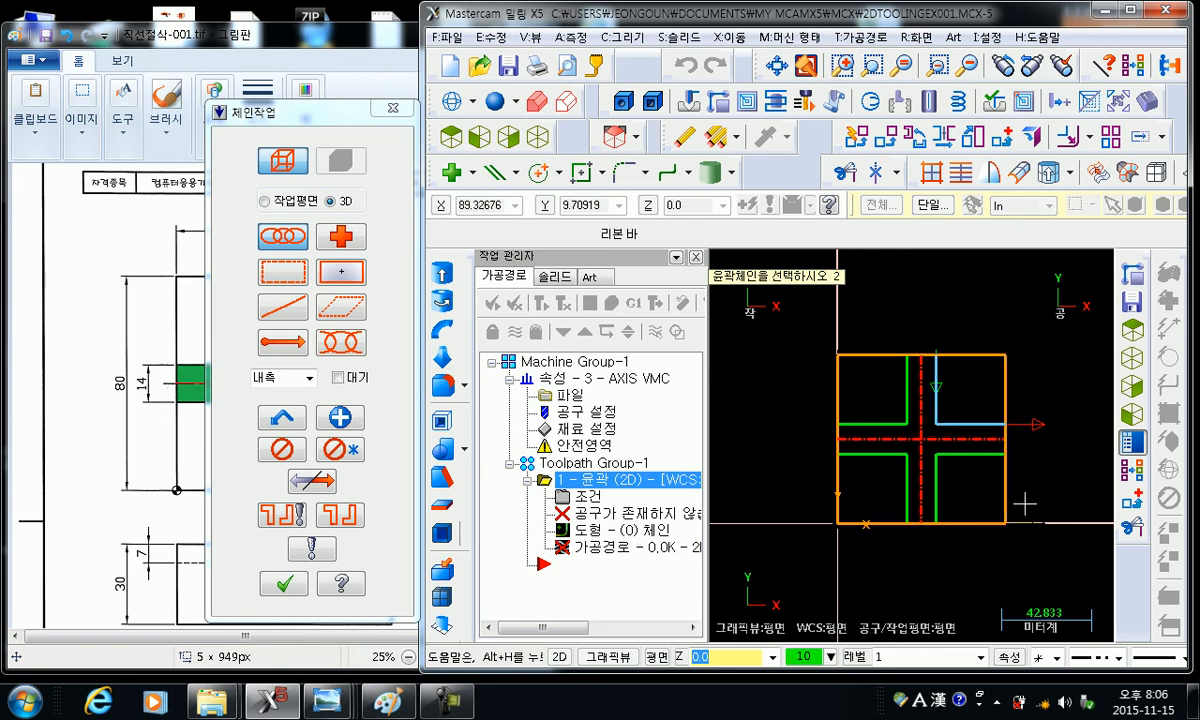
click(987, 453)
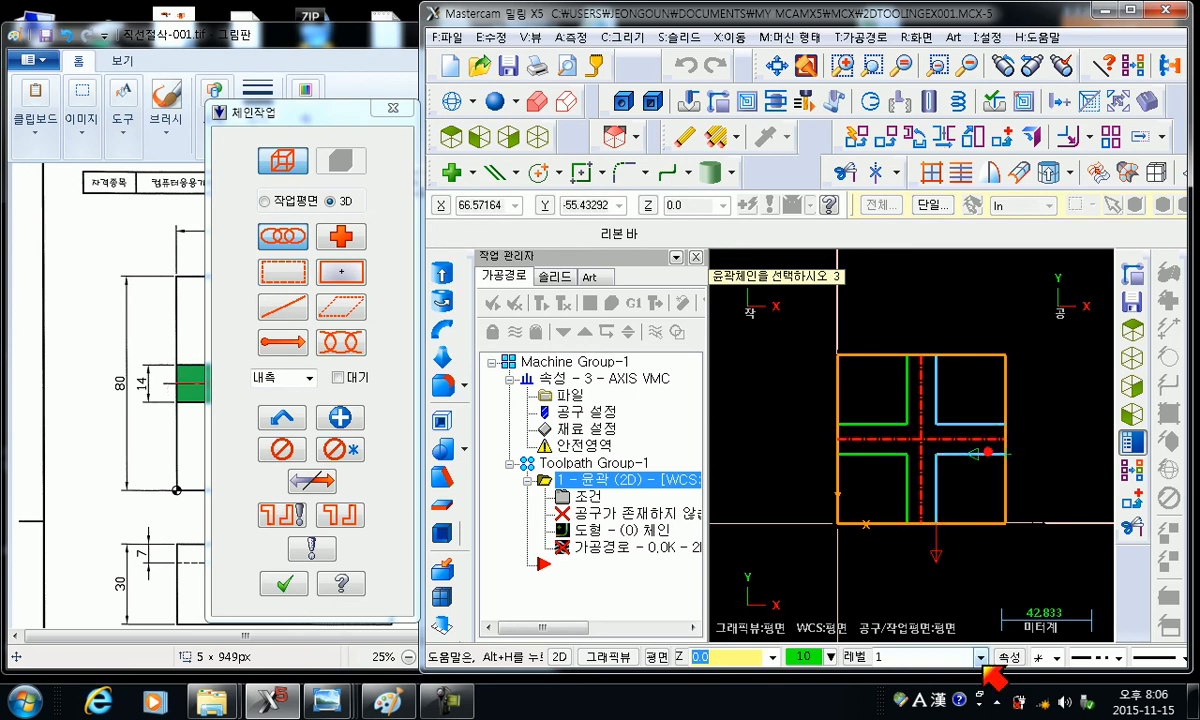
click(845, 456)
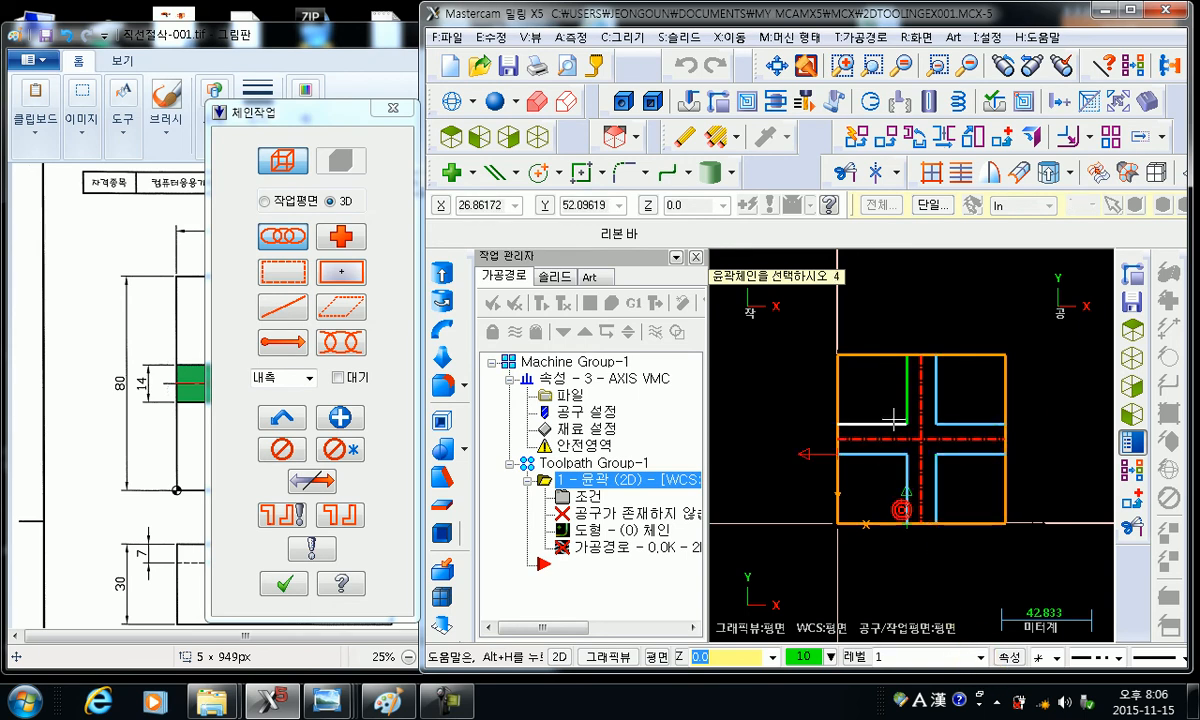
click(848, 421)
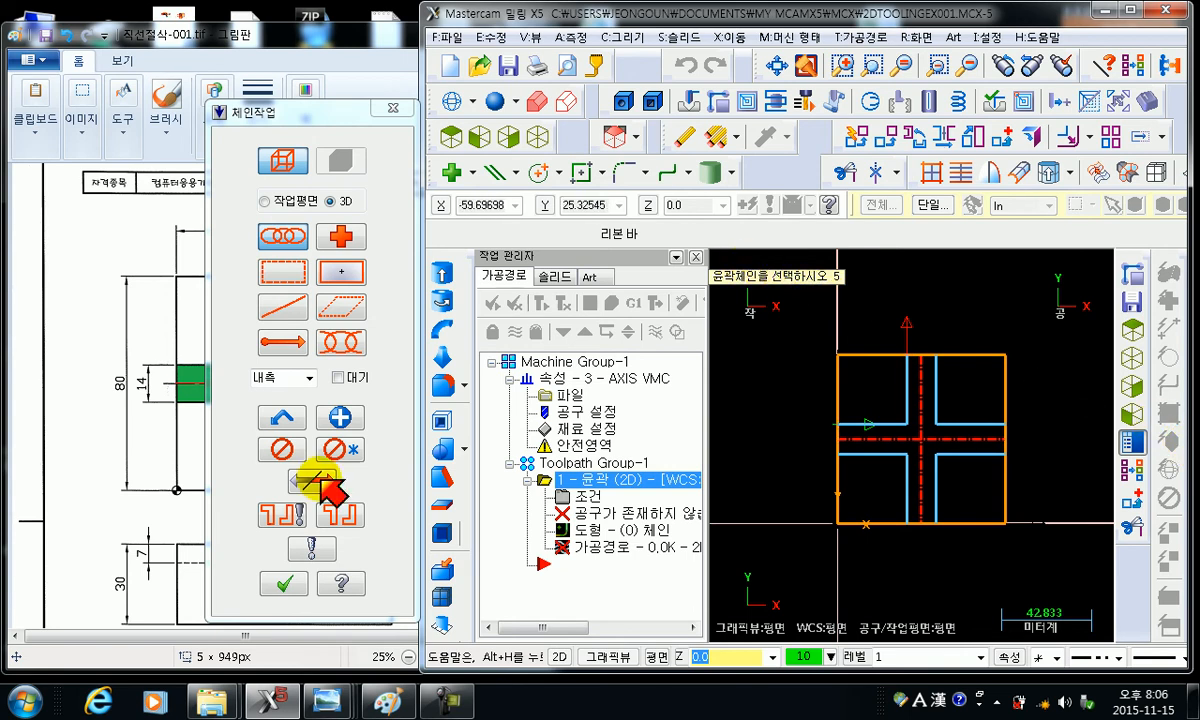
click(335, 448)
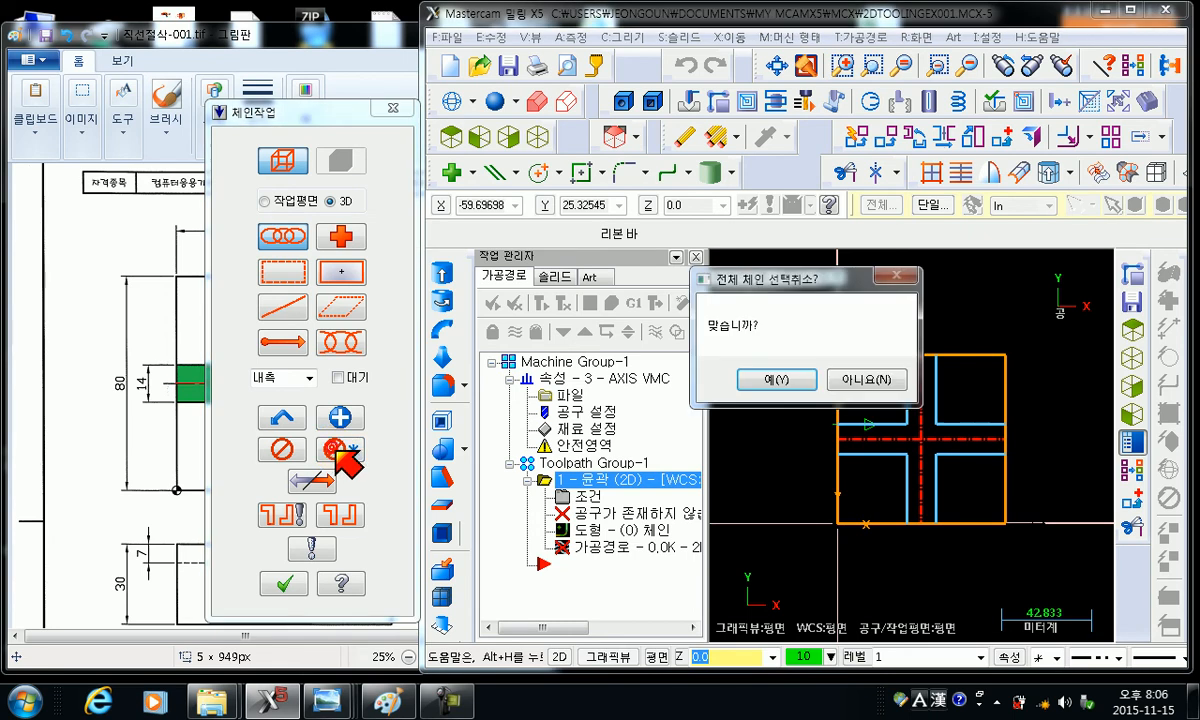
click(790, 380)
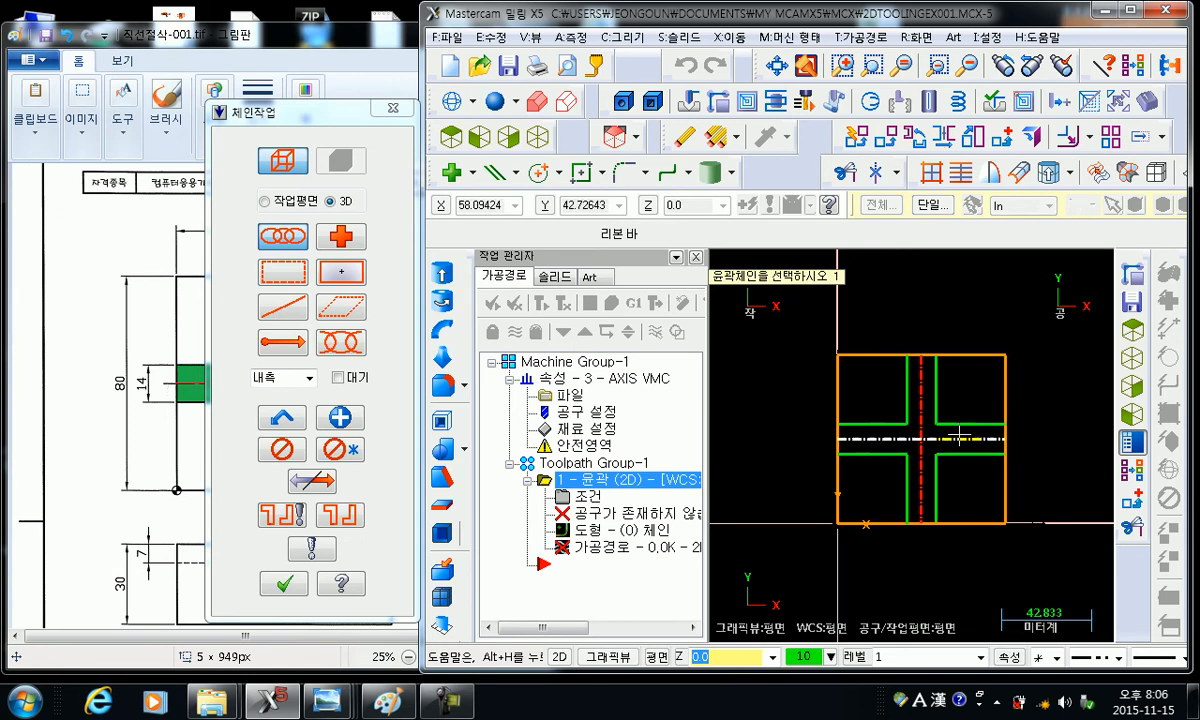
- Chain the cross slot's horizontal and vertical centre lines, and accept them as the contour toolpath geometry
click(852, 438)
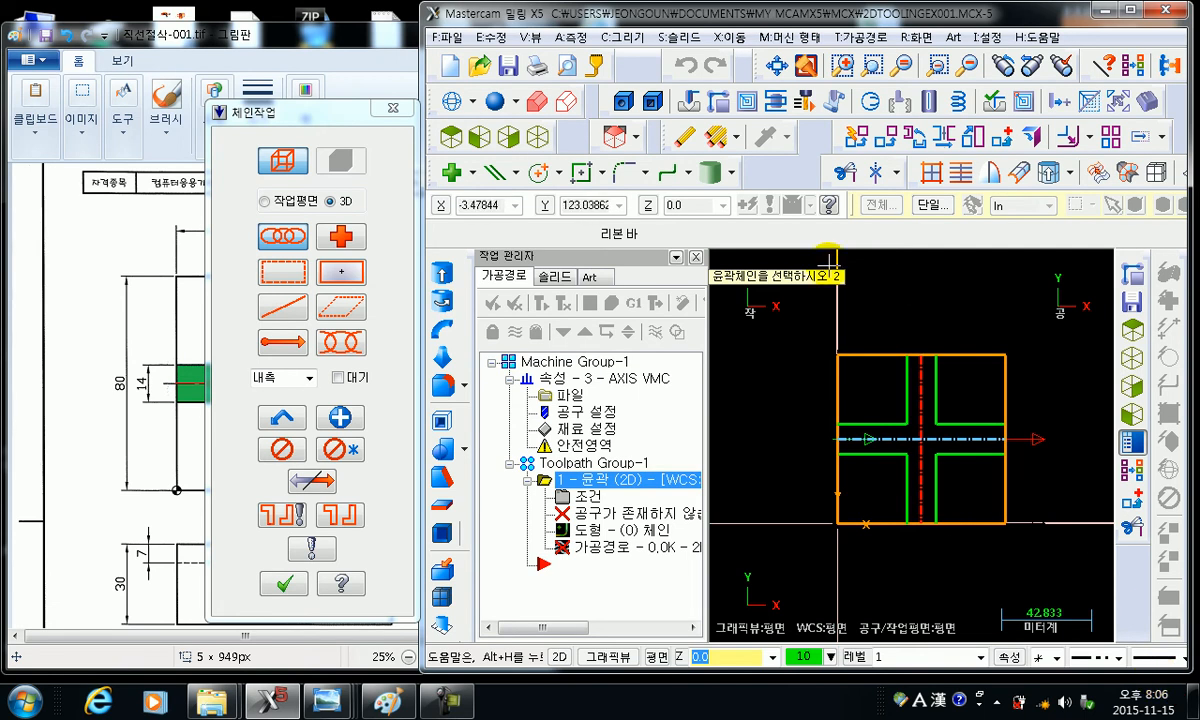
click(283, 307)
click(923, 388)
click(926, 378)
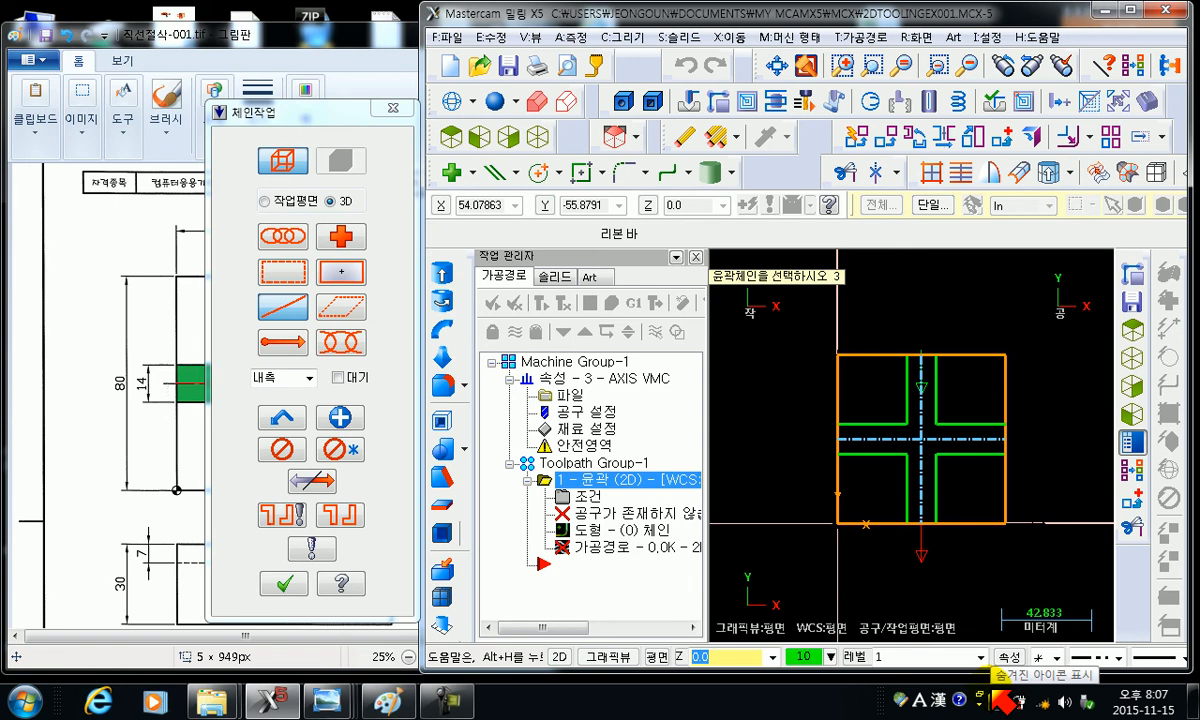
click(286, 585)
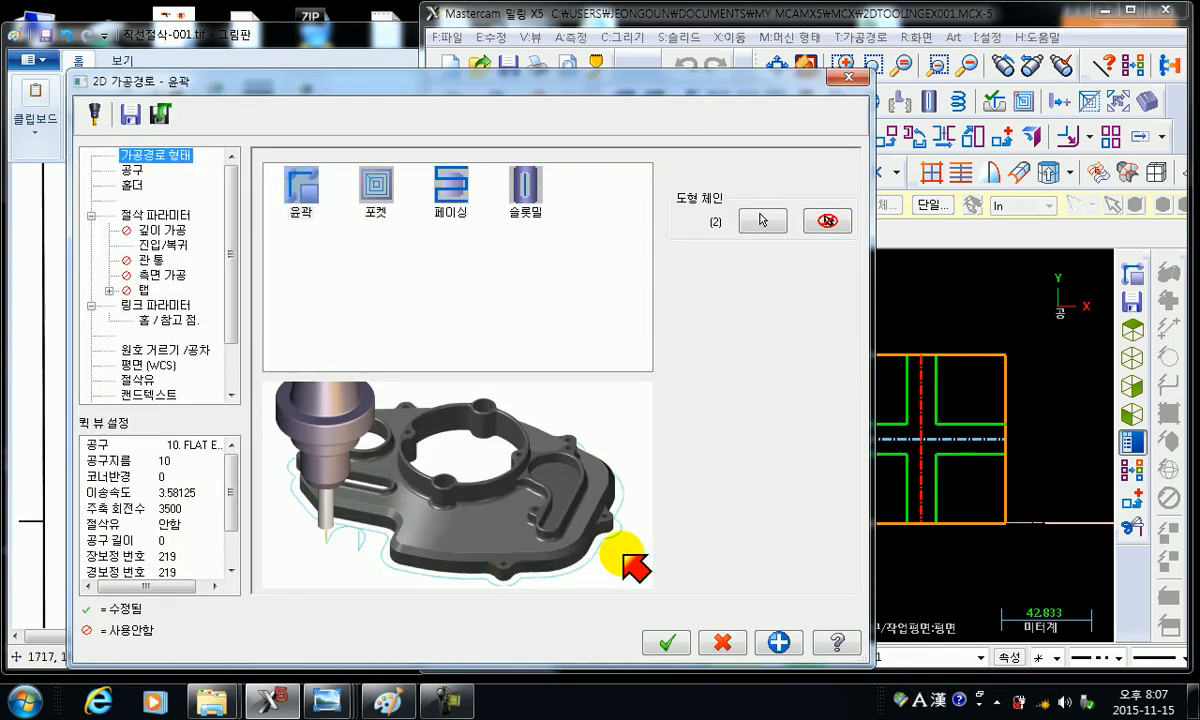
- Compare the Contour, Pocket, Facing and Slot mill toolpath types beside the part drawing, ending with Contour selected
drag(335, 82, 683, 77)
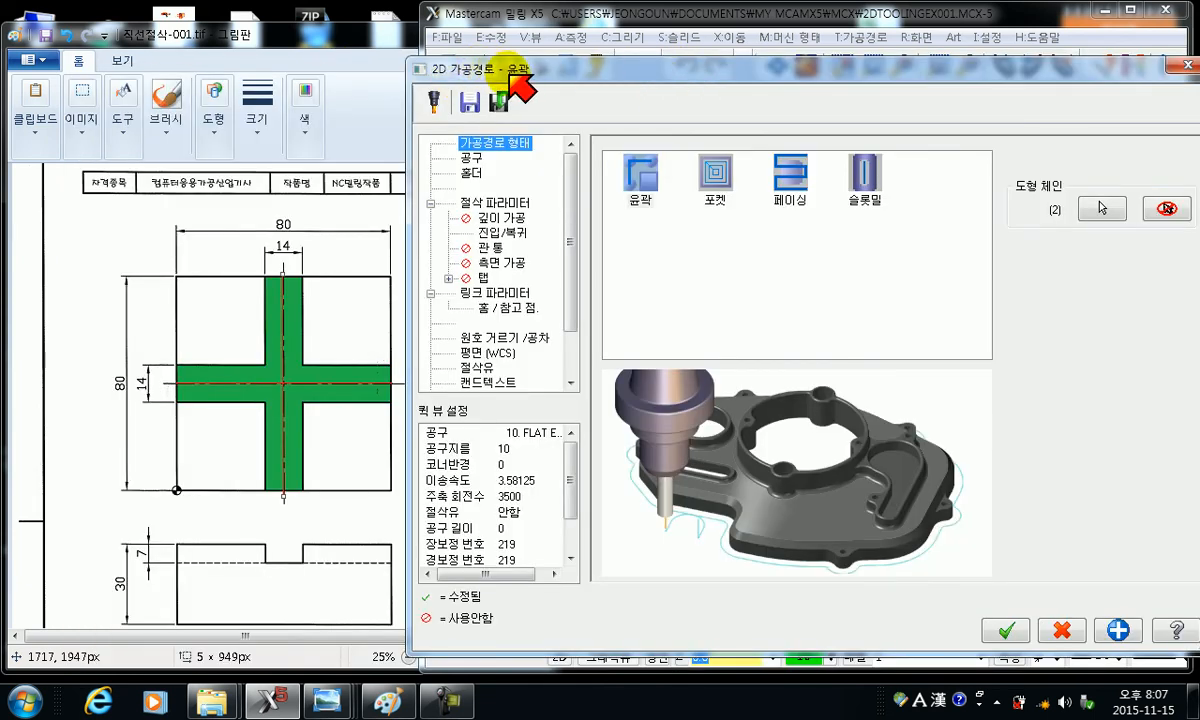
drag(521, 72, 468, 54)
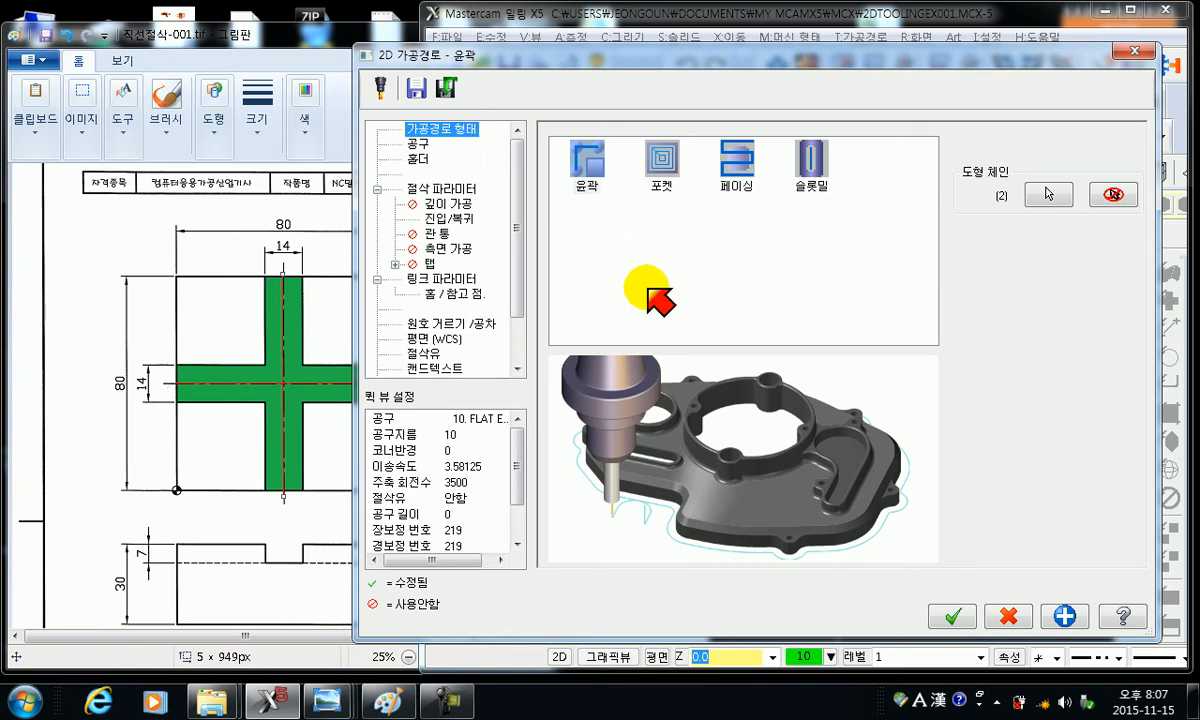
click(596, 168)
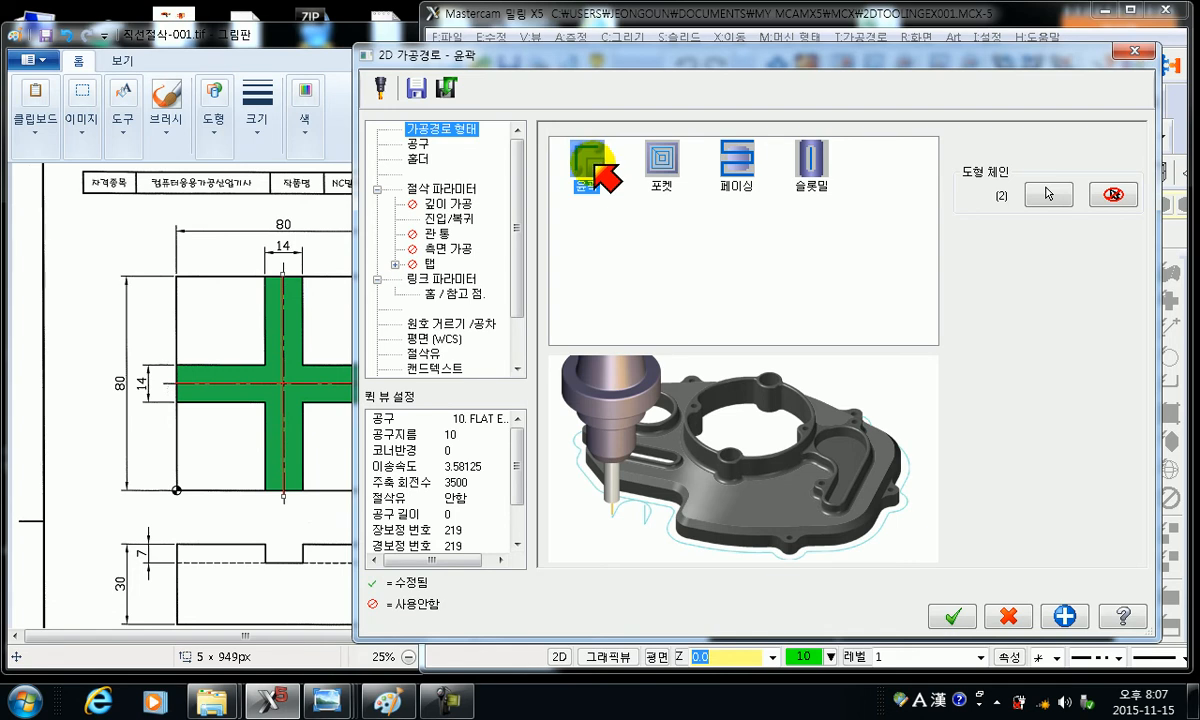
click(662, 162)
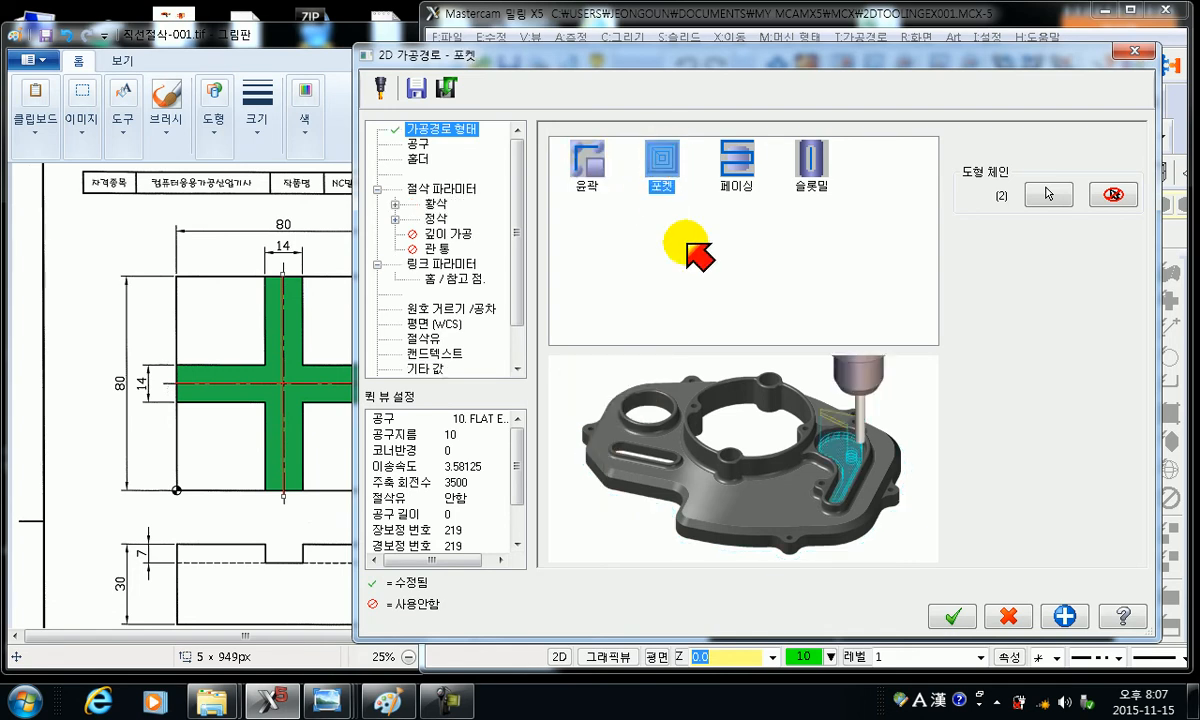
click(737, 158)
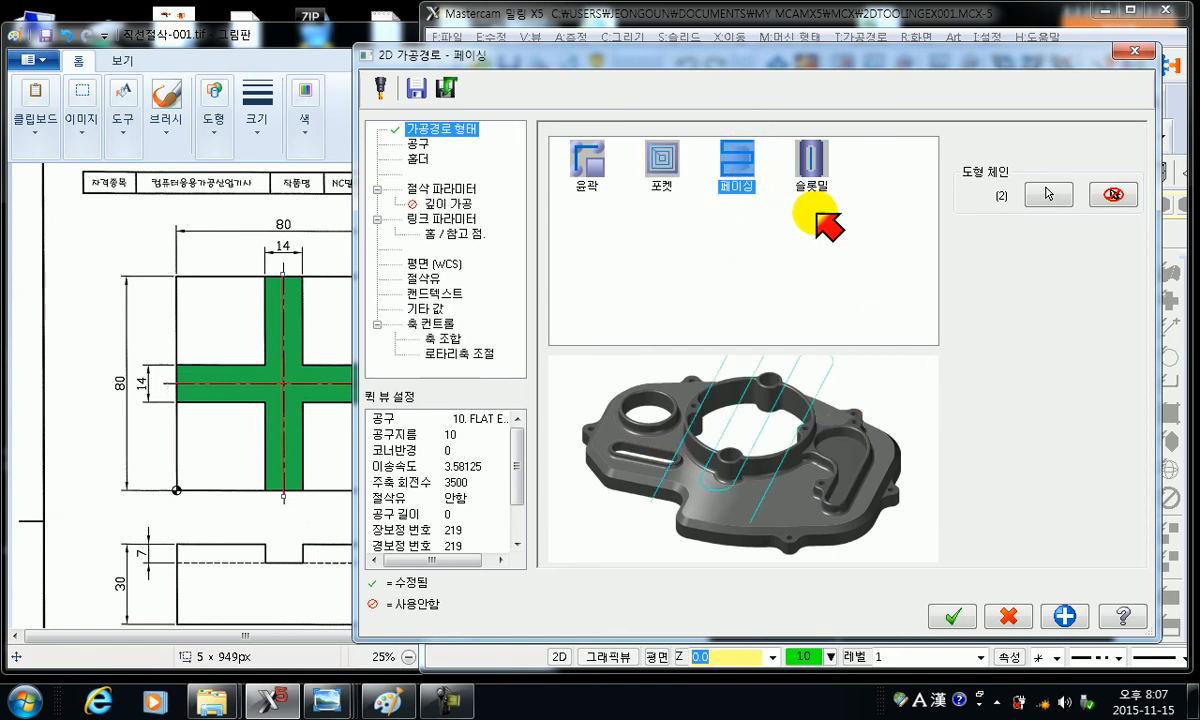
click(811, 160)
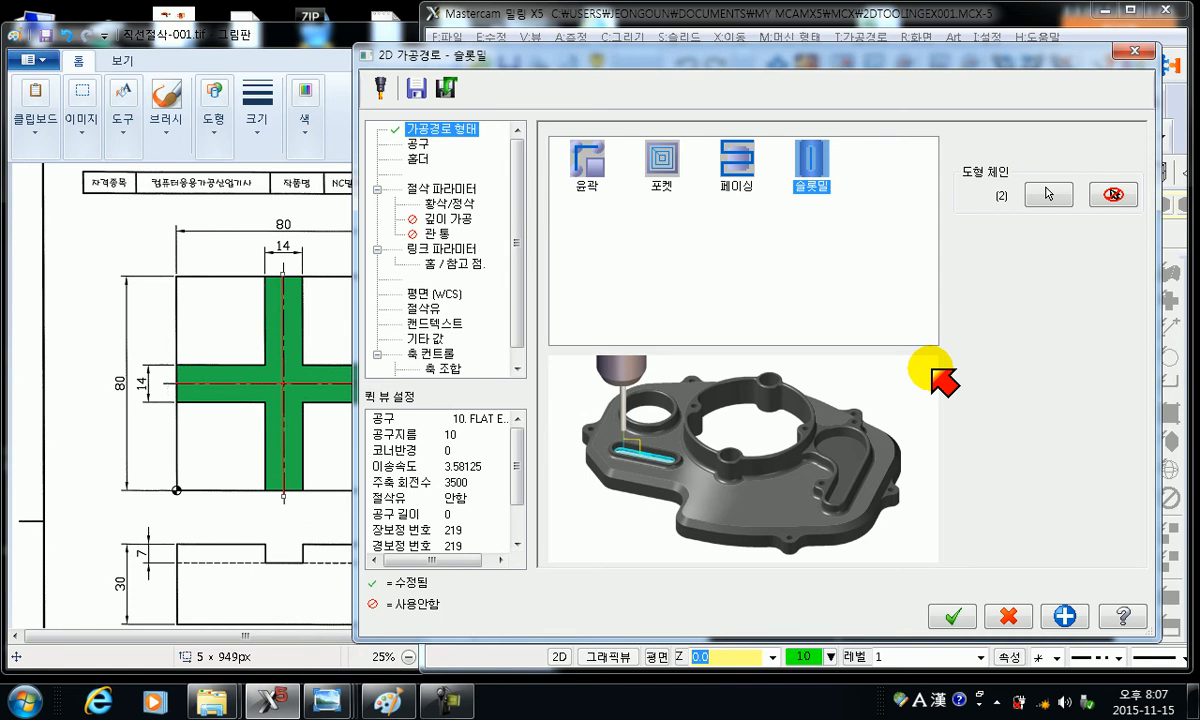
click(590, 165)
click(662, 158)
click(734, 168)
click(812, 162)
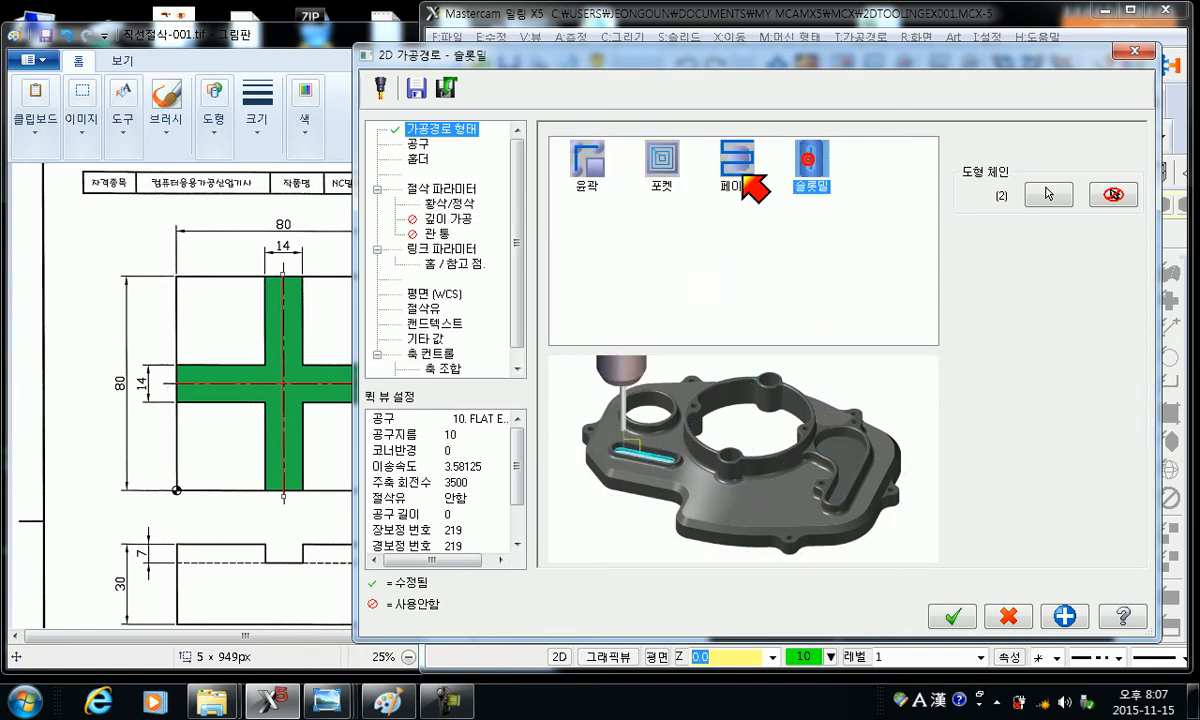
click(588, 160)
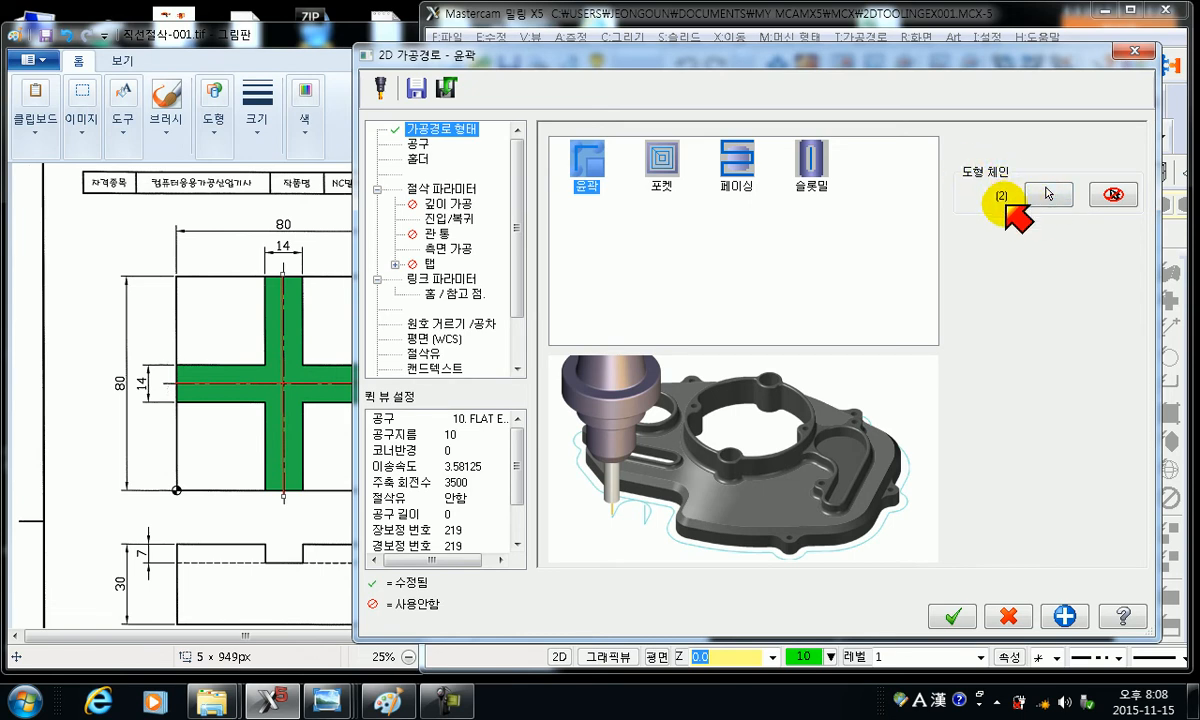
- Try to clear the contour toolpath's chained geometry
click(1113, 195)
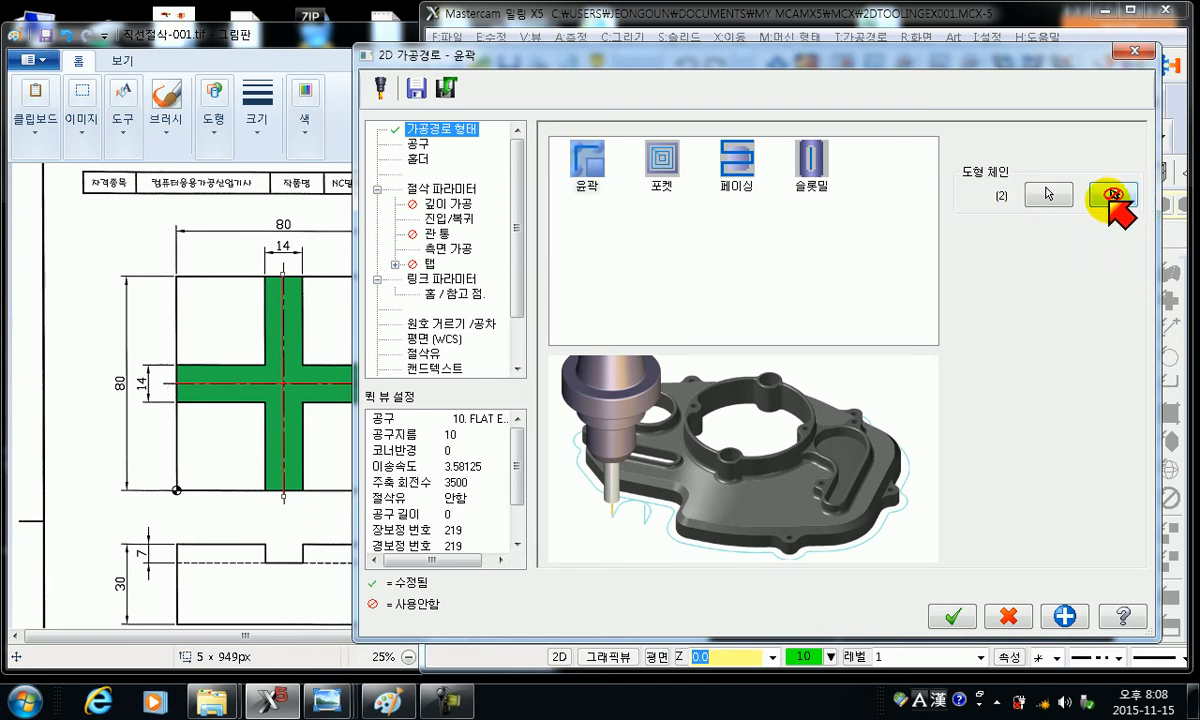
drag(1012, 50, 672, 66)
click(777, 208)
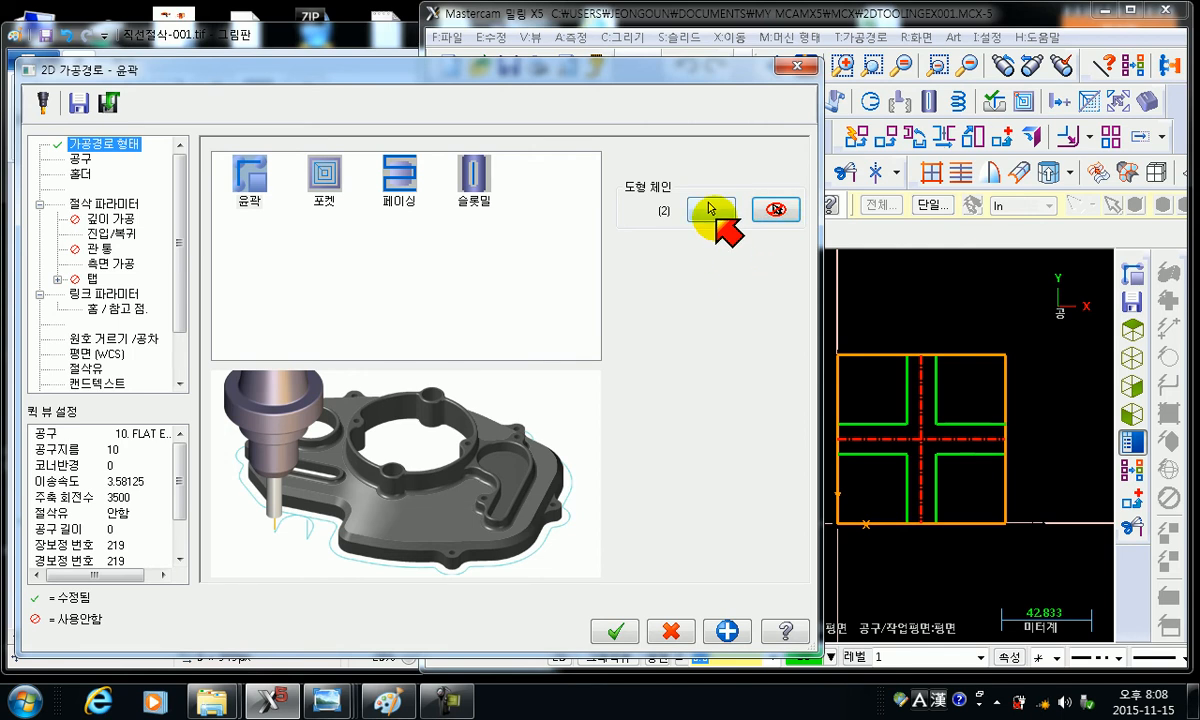
drag(716, 66, 1030, 54)
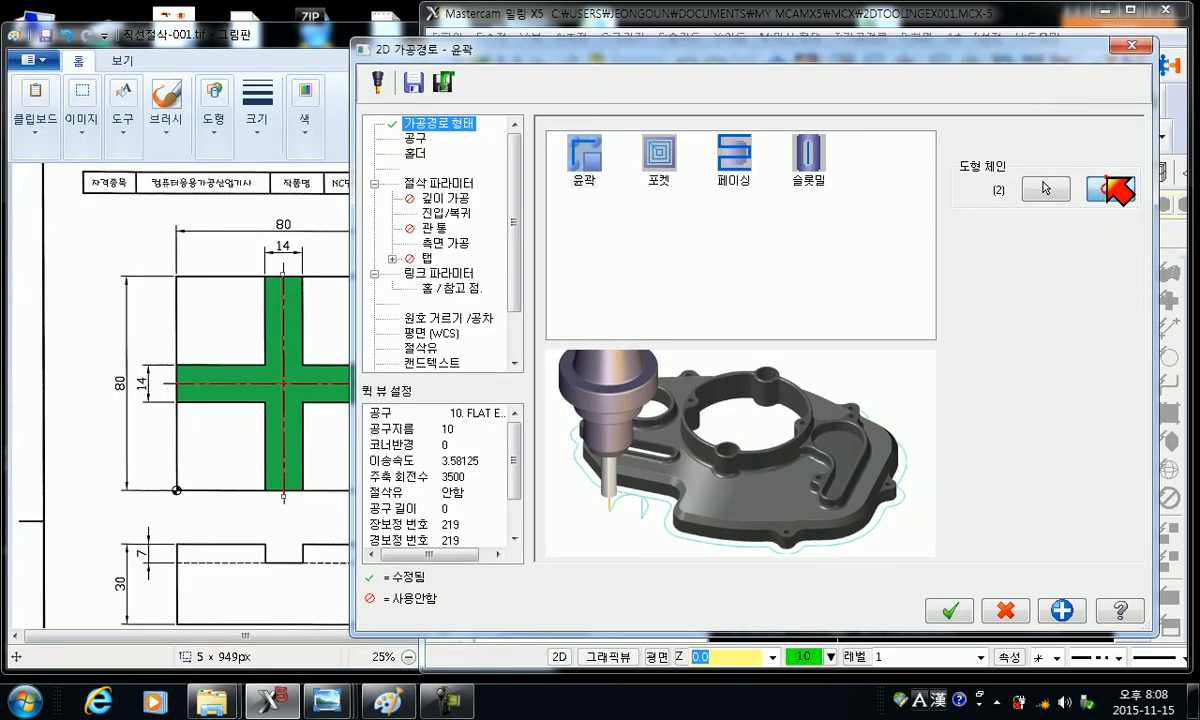
- Check the contour toolpath's chain manager before and after clearing the chained geometry once more
click(1044, 188)
drag(511, 375, 593, 258)
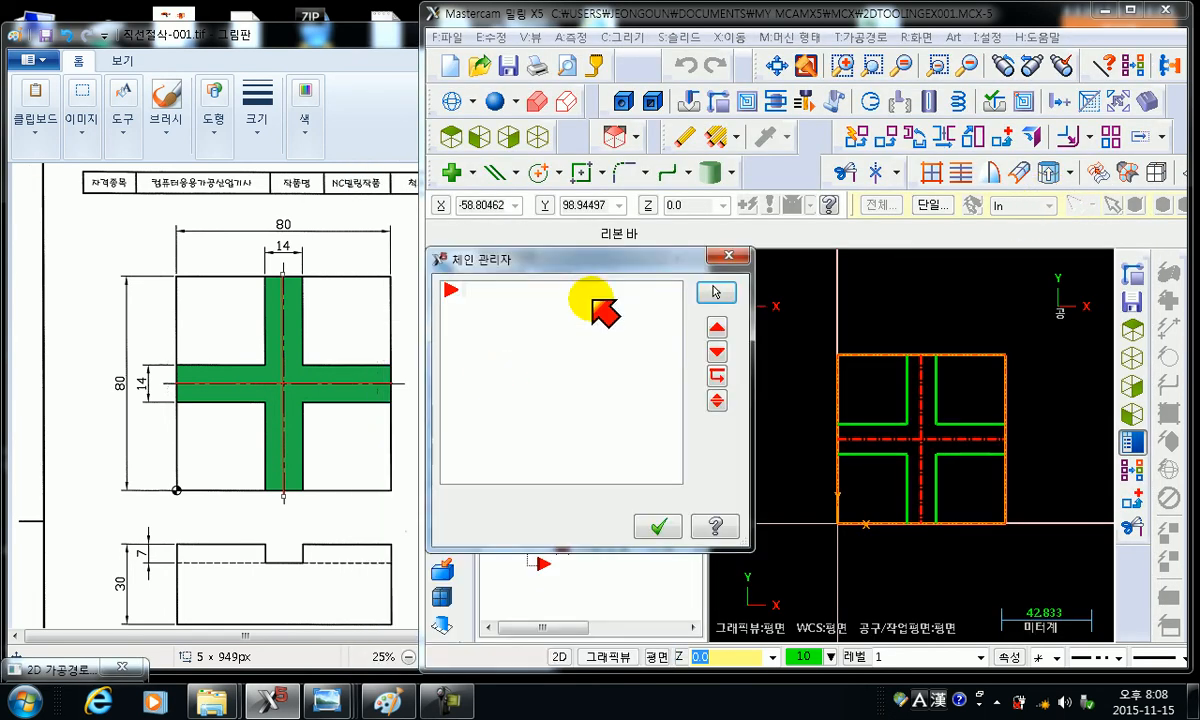
click(652, 530)
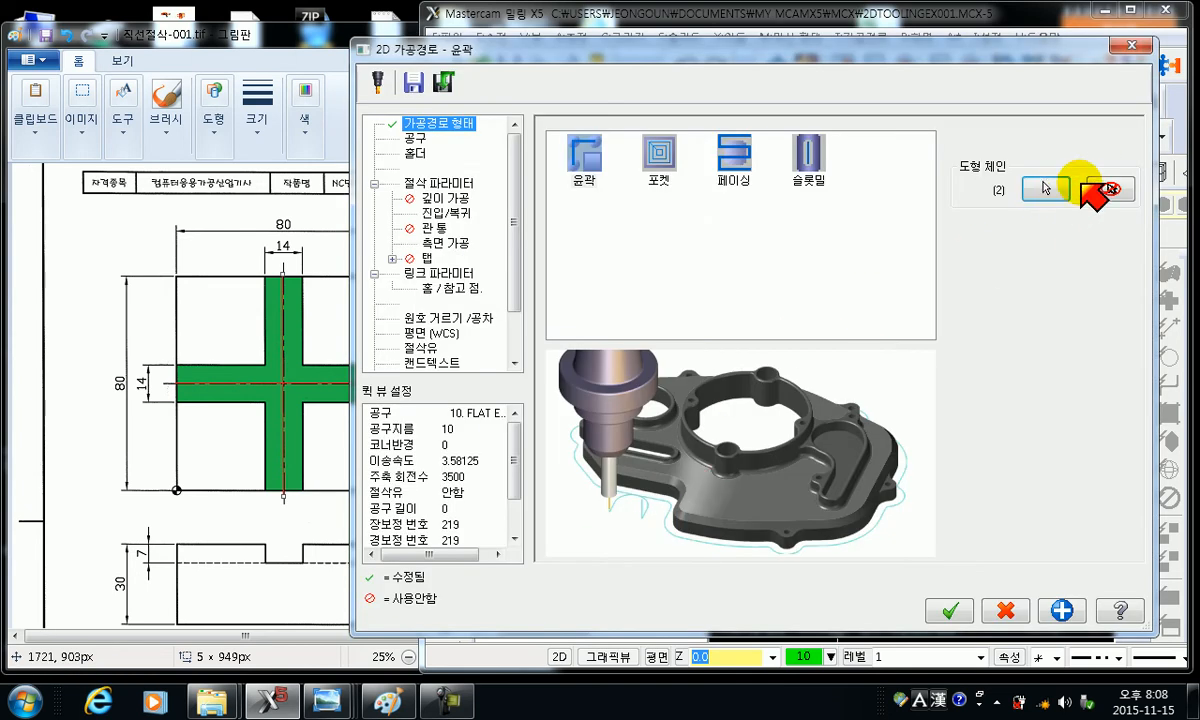
click(1107, 189)
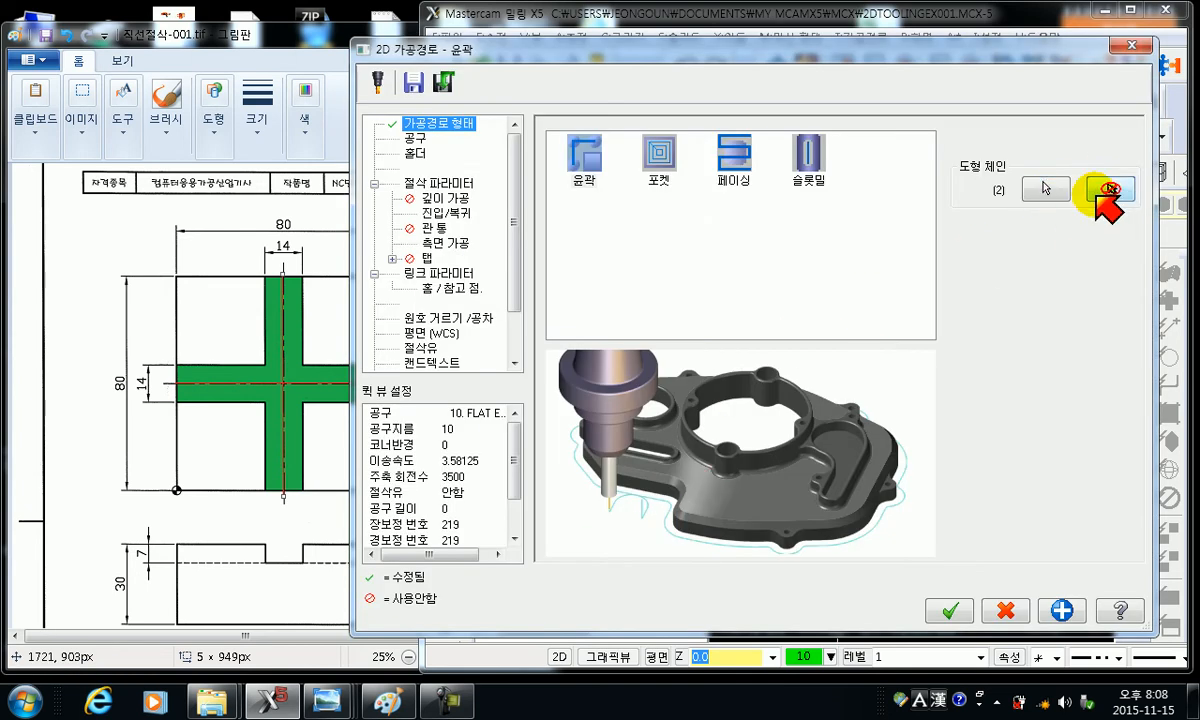
click(1043, 188)
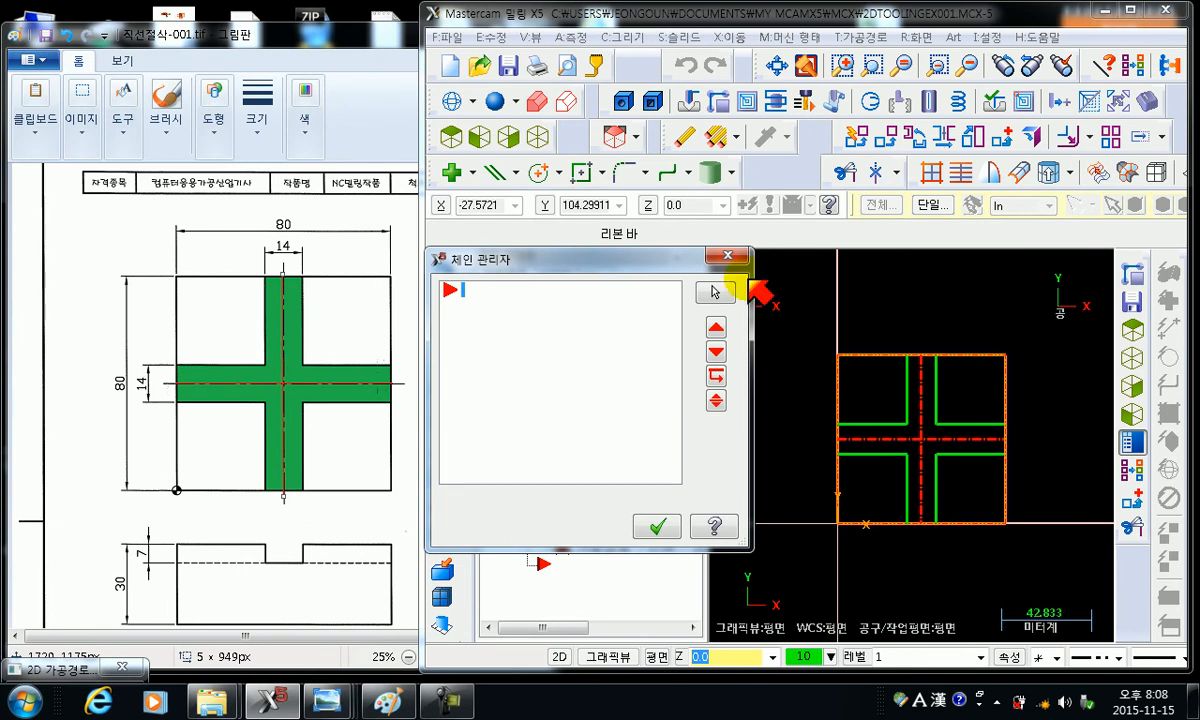
click(660, 527)
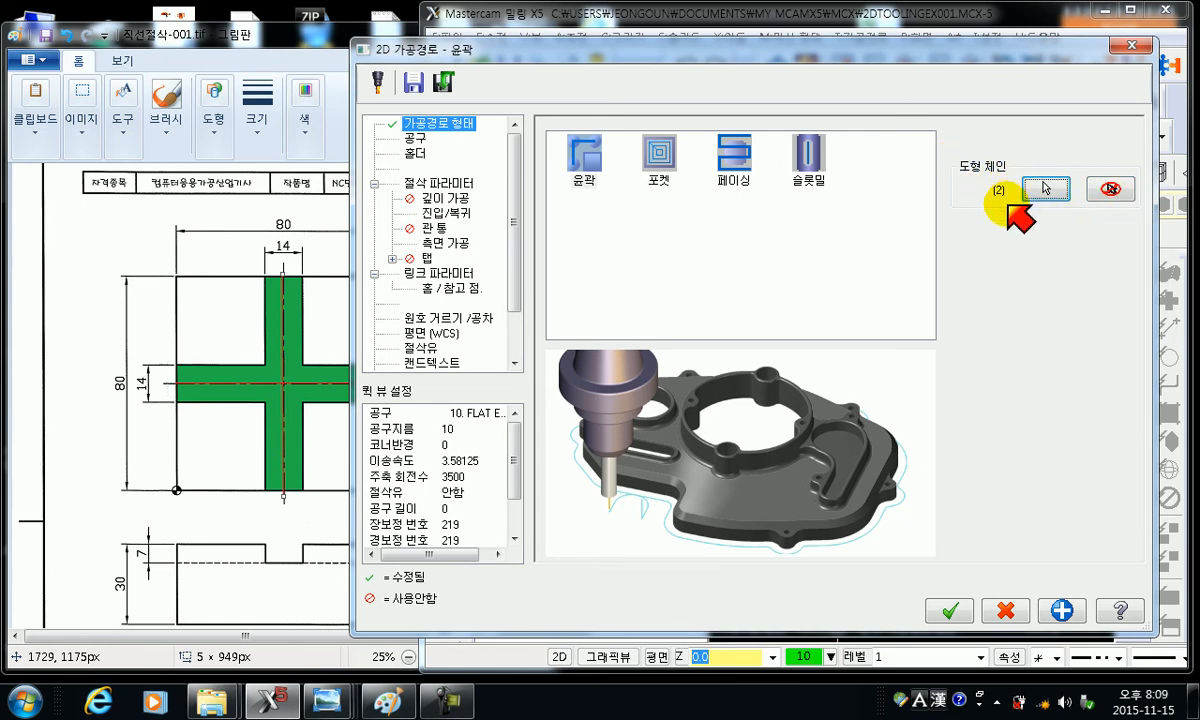
- Add the cross slot's horizontal and vertical centre lines as single-entity chains, reversing the vertical chain's direction, and accept the chain manager
click(1048, 192)
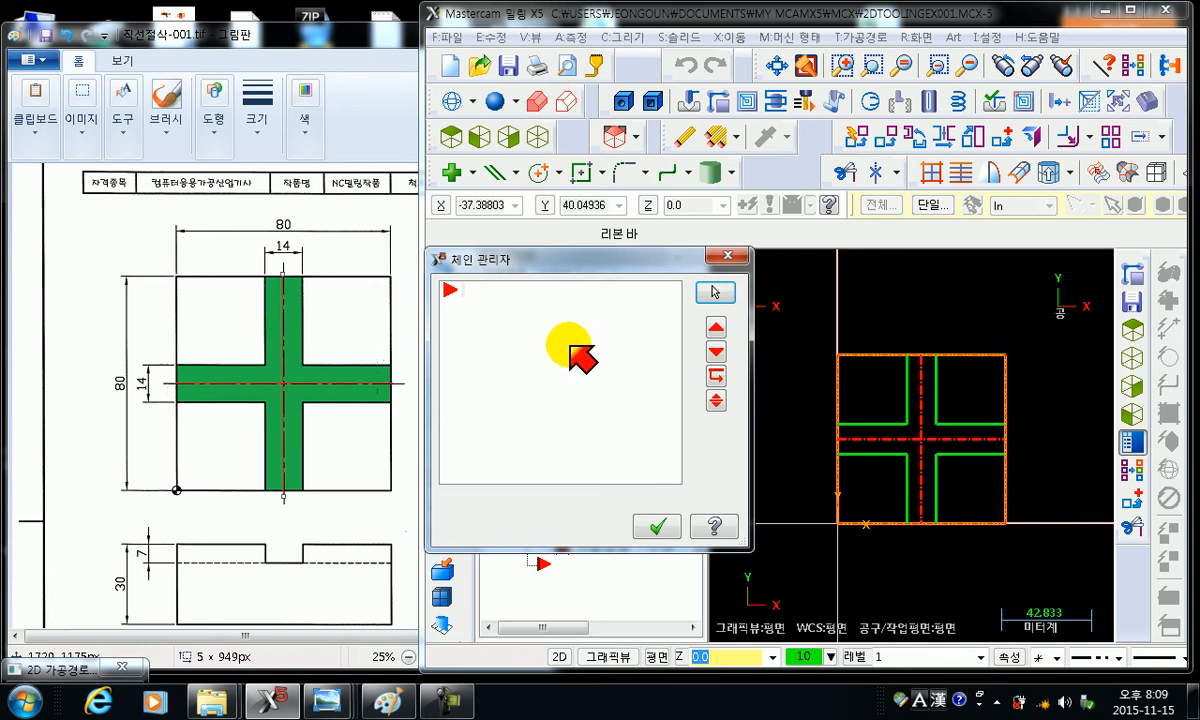
right_click(525, 350)
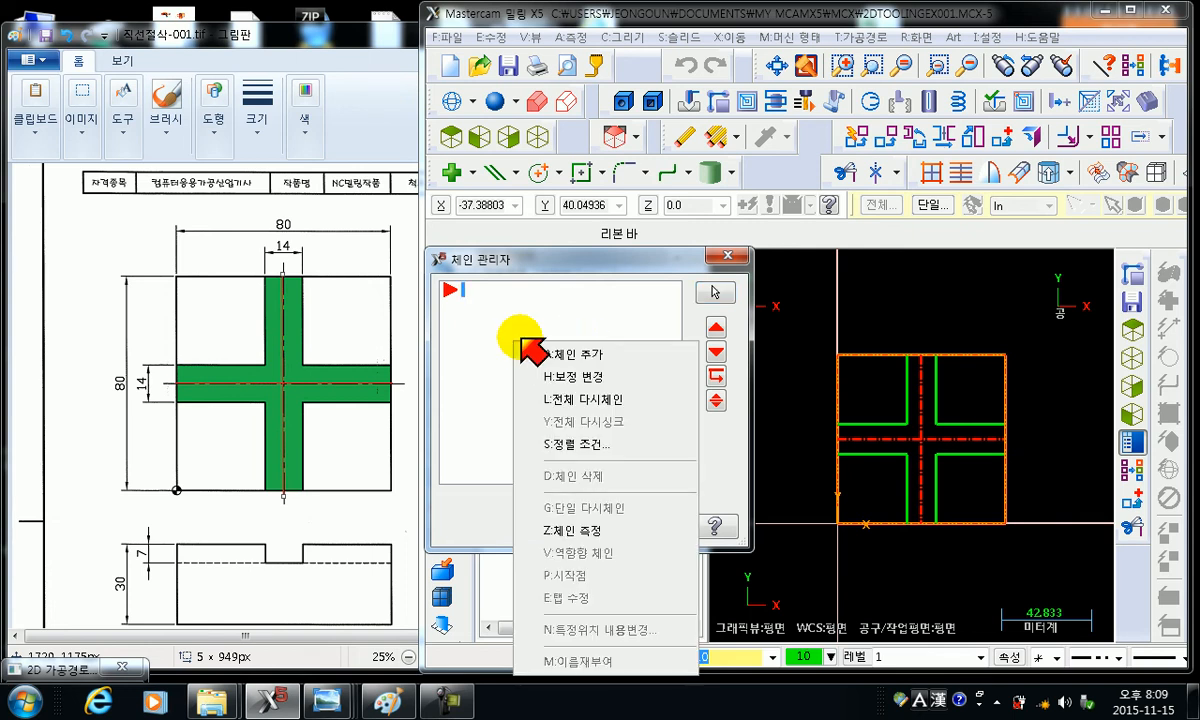
click(607, 356)
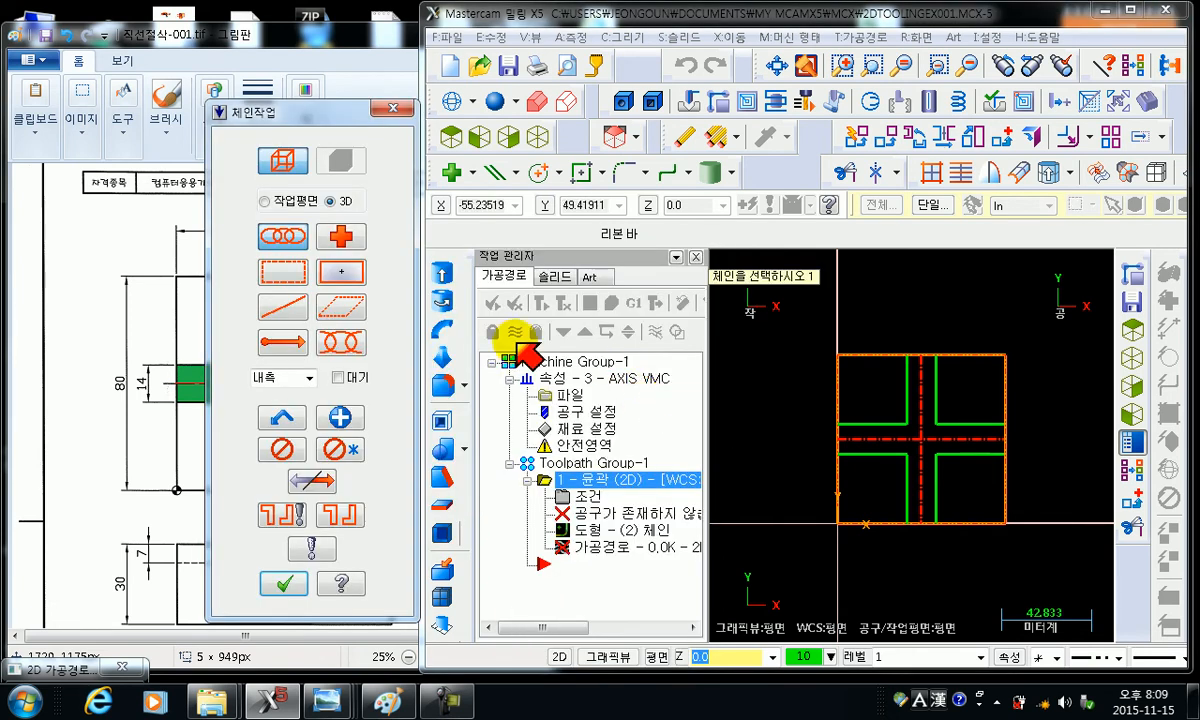
click(297, 312)
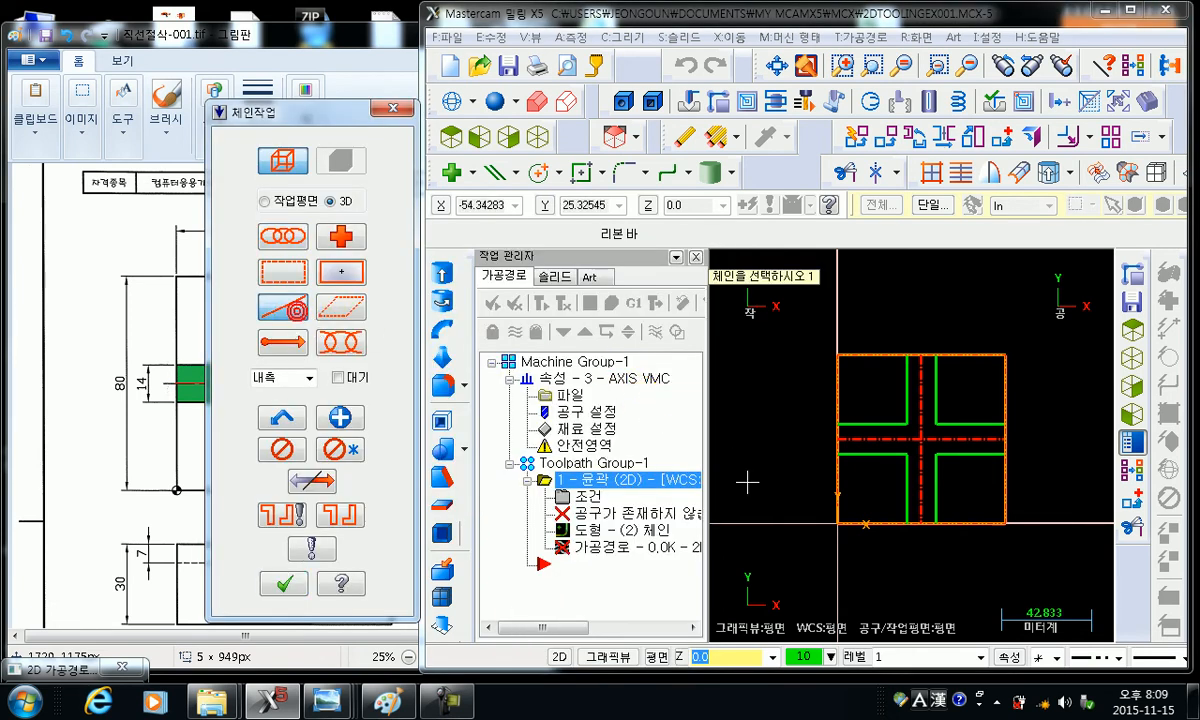
click(855, 440)
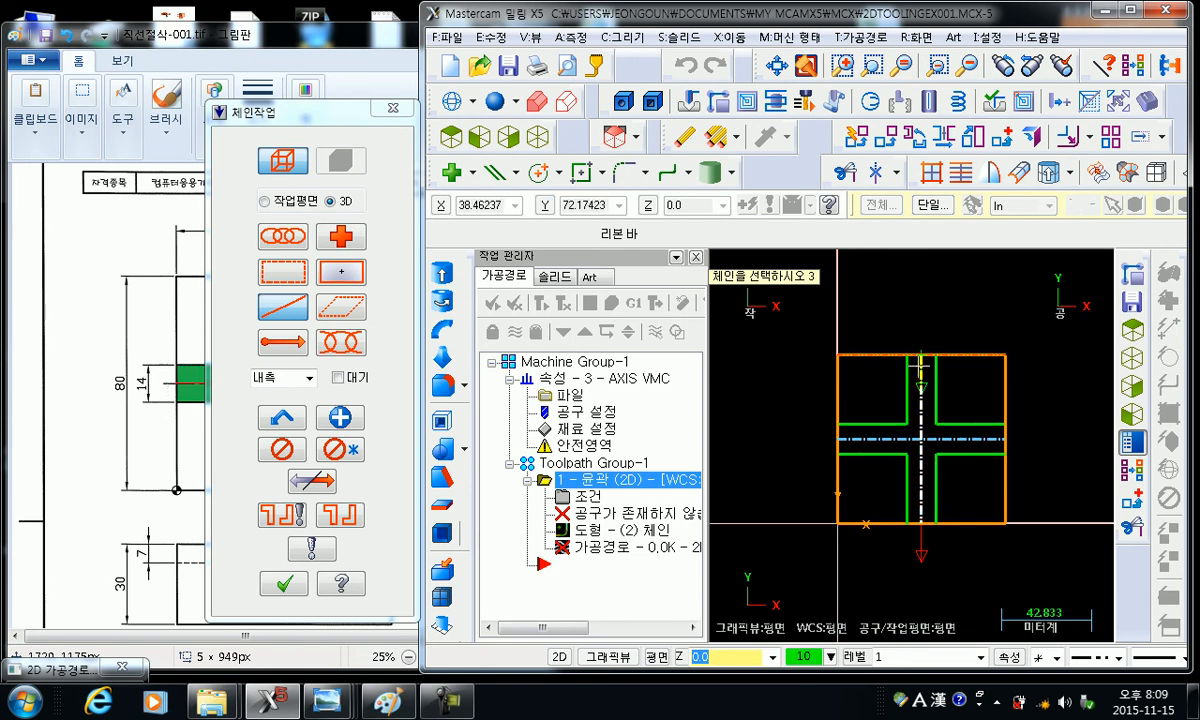
click(320, 479)
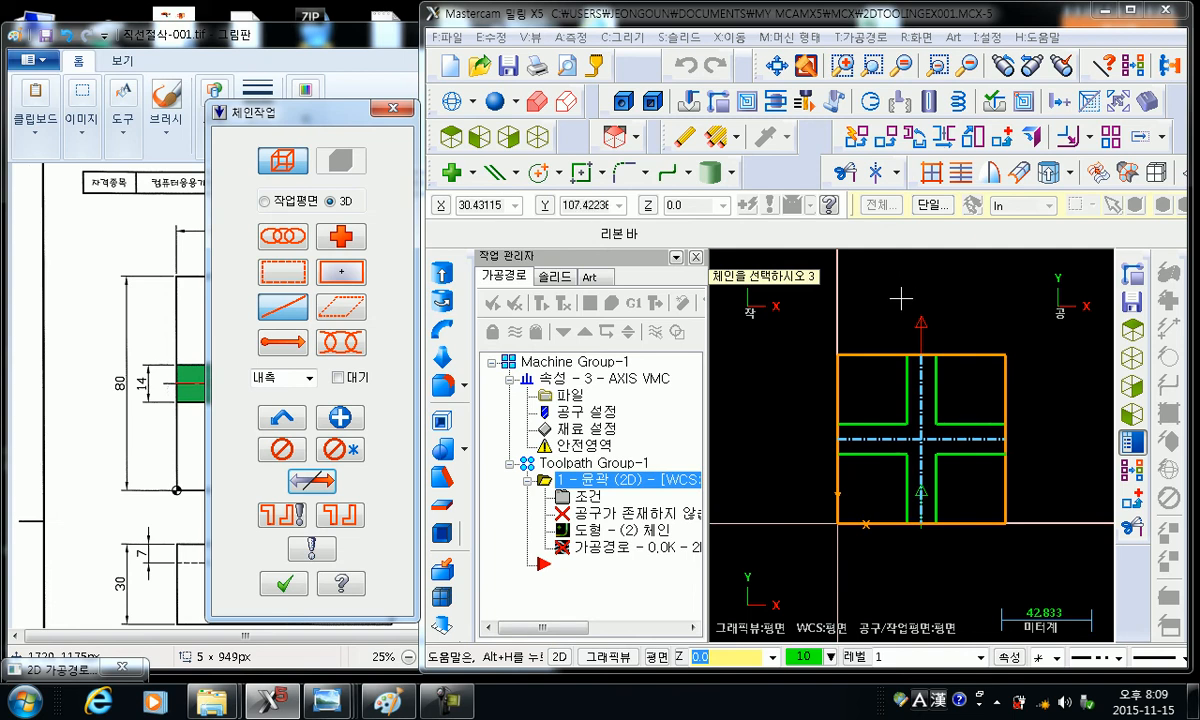
click(284, 583)
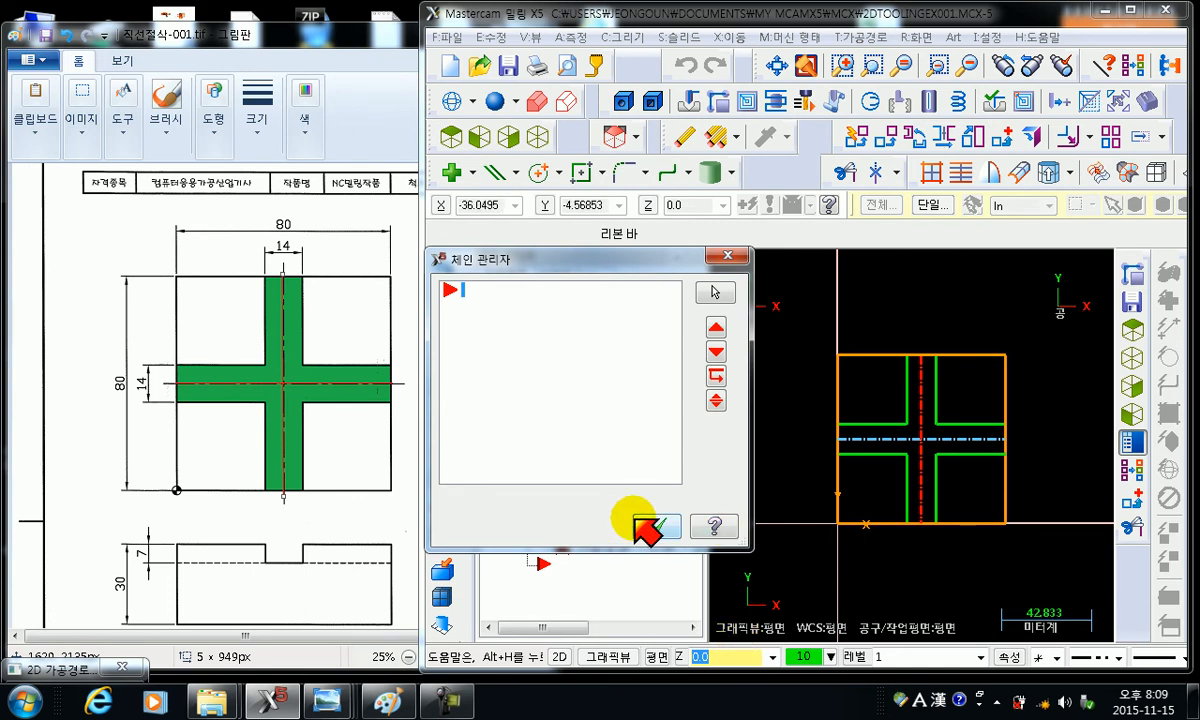
click(512, 324)
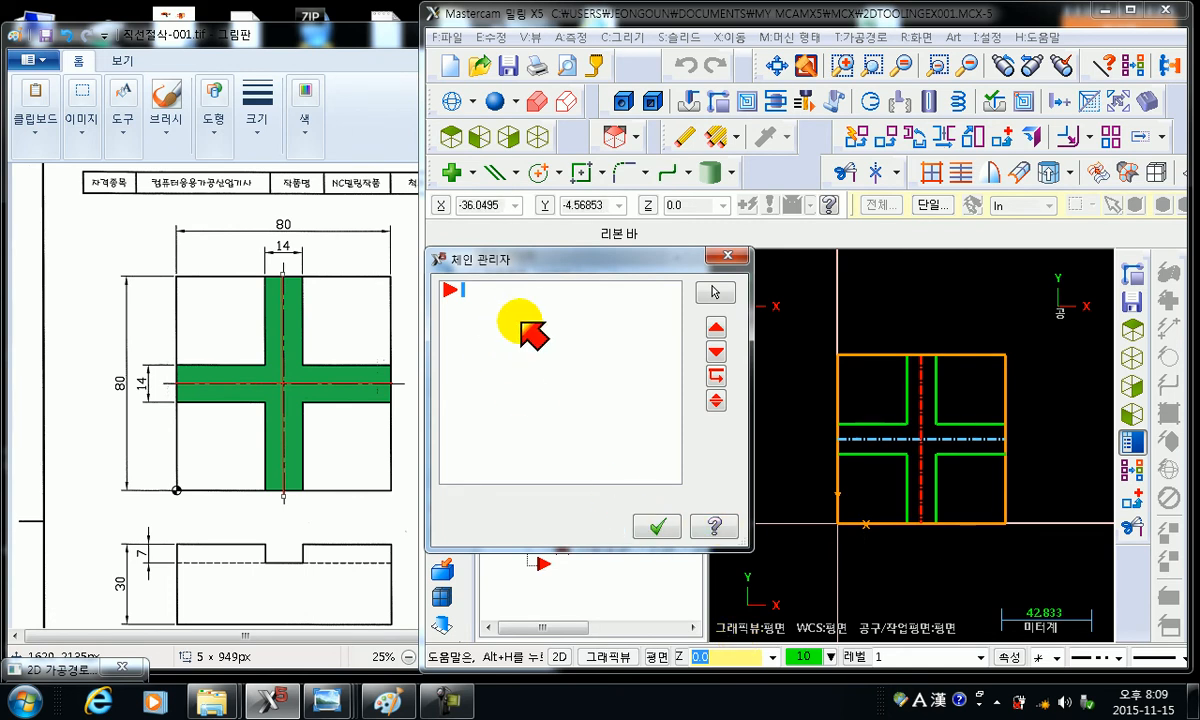
drag(509, 266, 660, 288)
click(818, 543)
- Reopen the chain manager and add the horizontal and vertical centre lines again, using full chaining, as contour geometry
click(1040, 193)
right_click(664, 329)
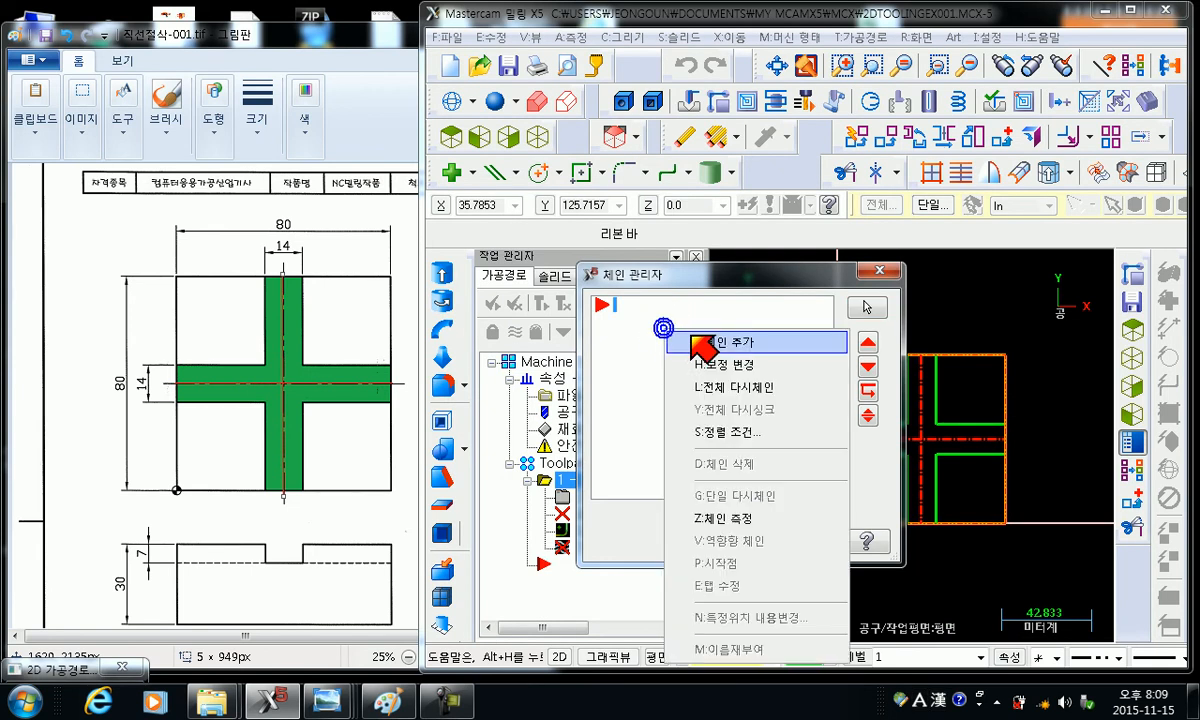
click(698, 342)
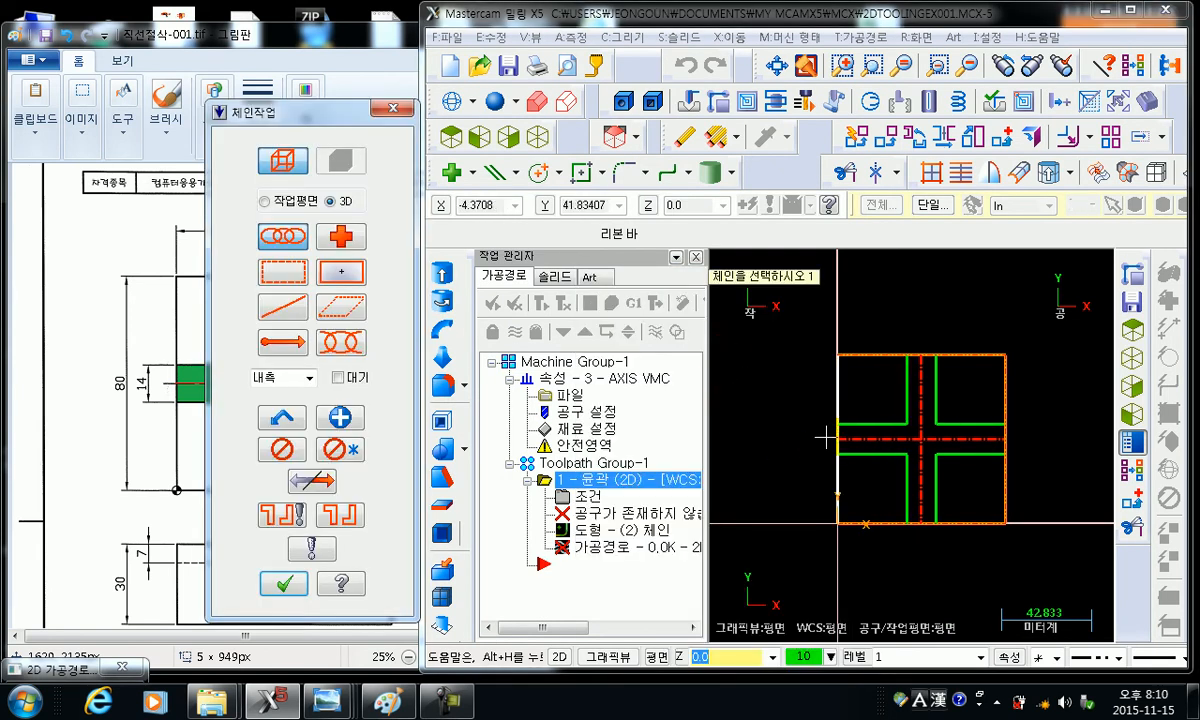
click(824, 438)
click(921, 380)
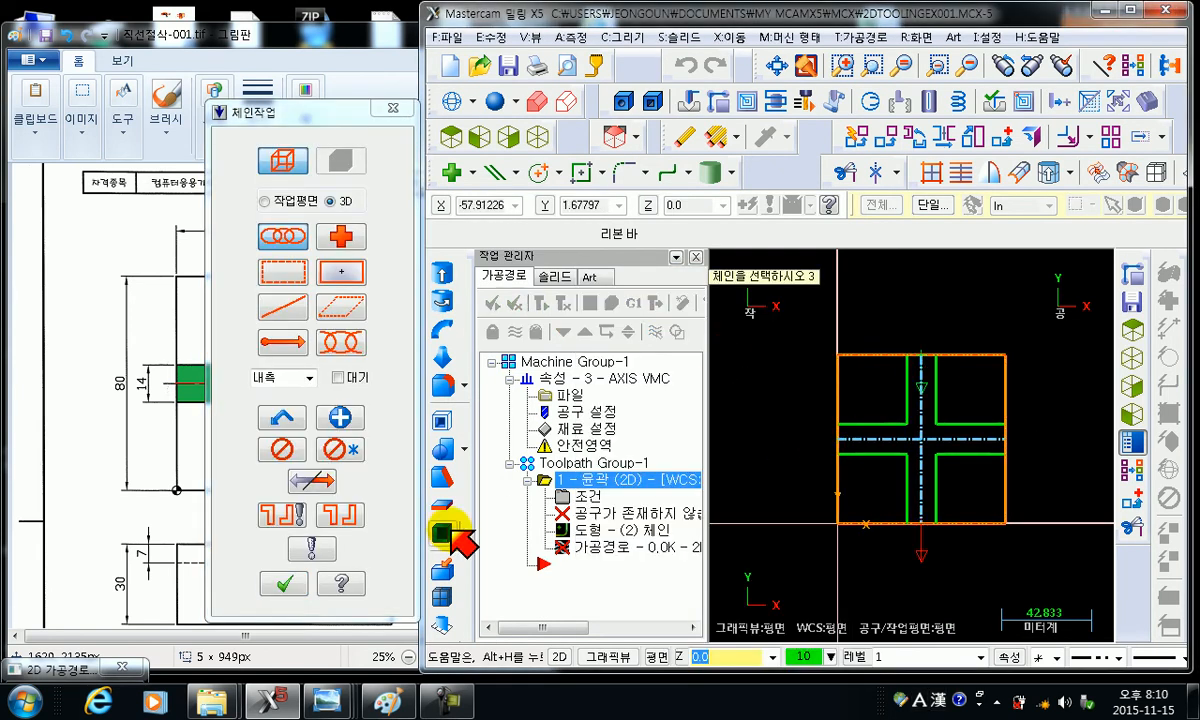
click(284, 584)
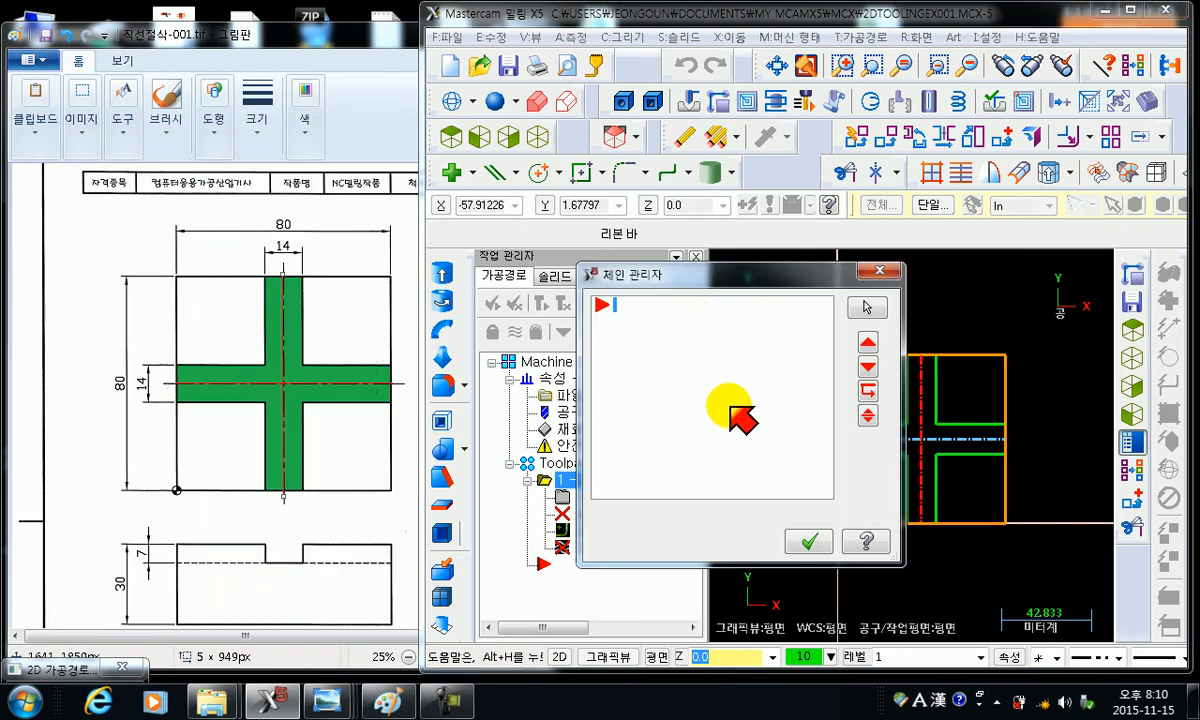
click(810, 541)
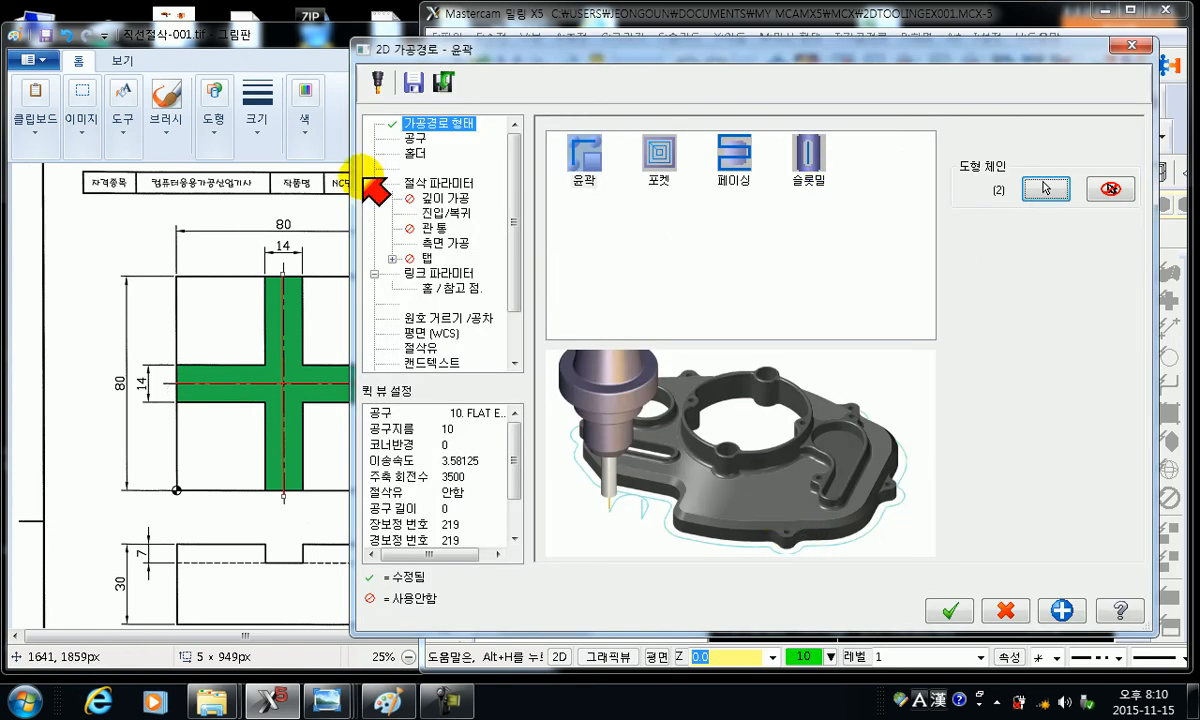
- Open the MILL_MM tool library from the contour toolpath's tool settings and browse the flat endmills
click(418, 139)
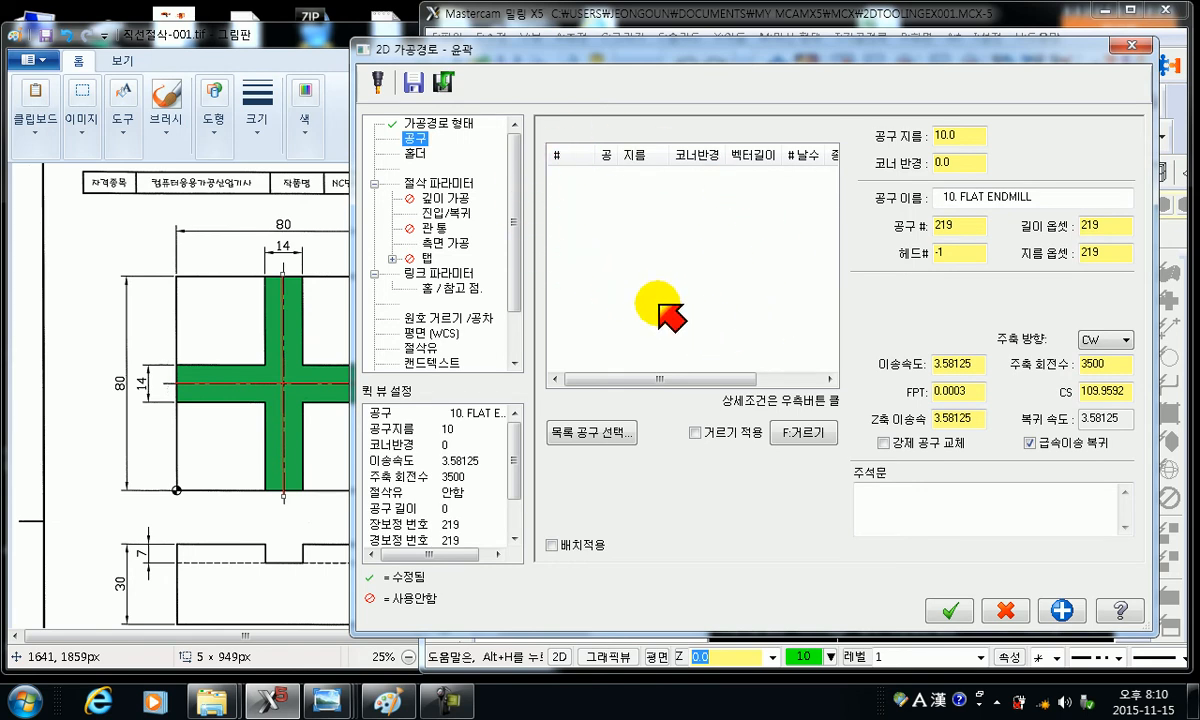
right_click(623, 256)
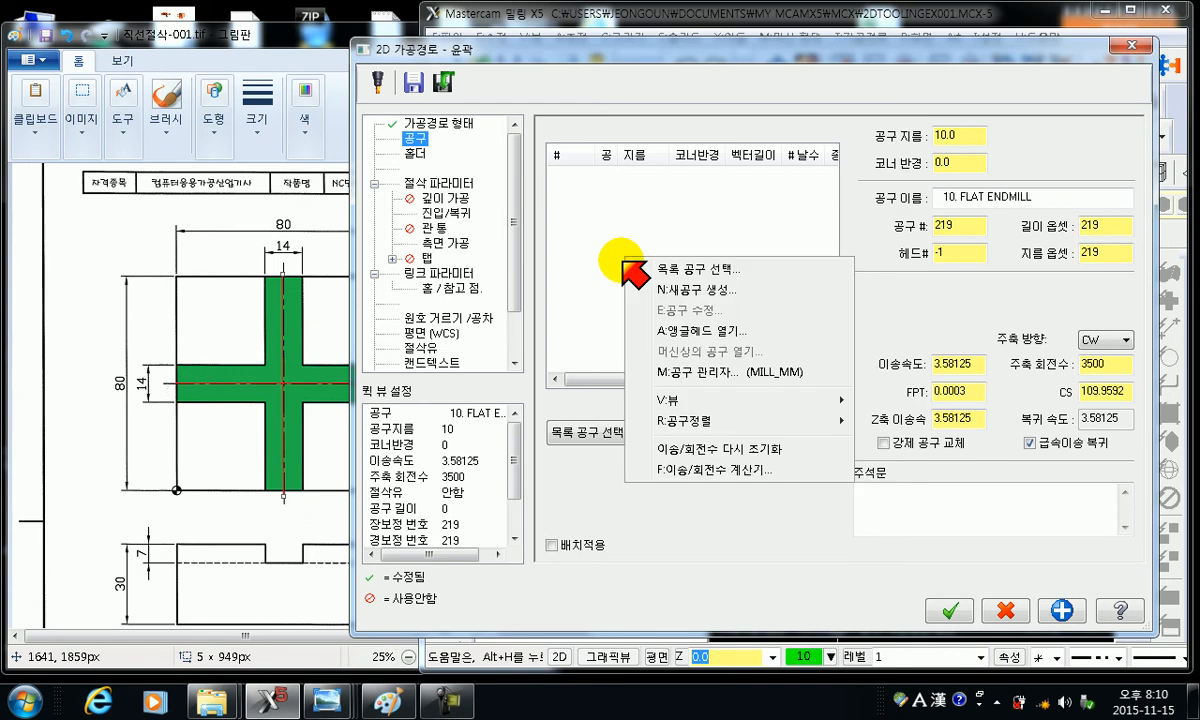
click(702, 269)
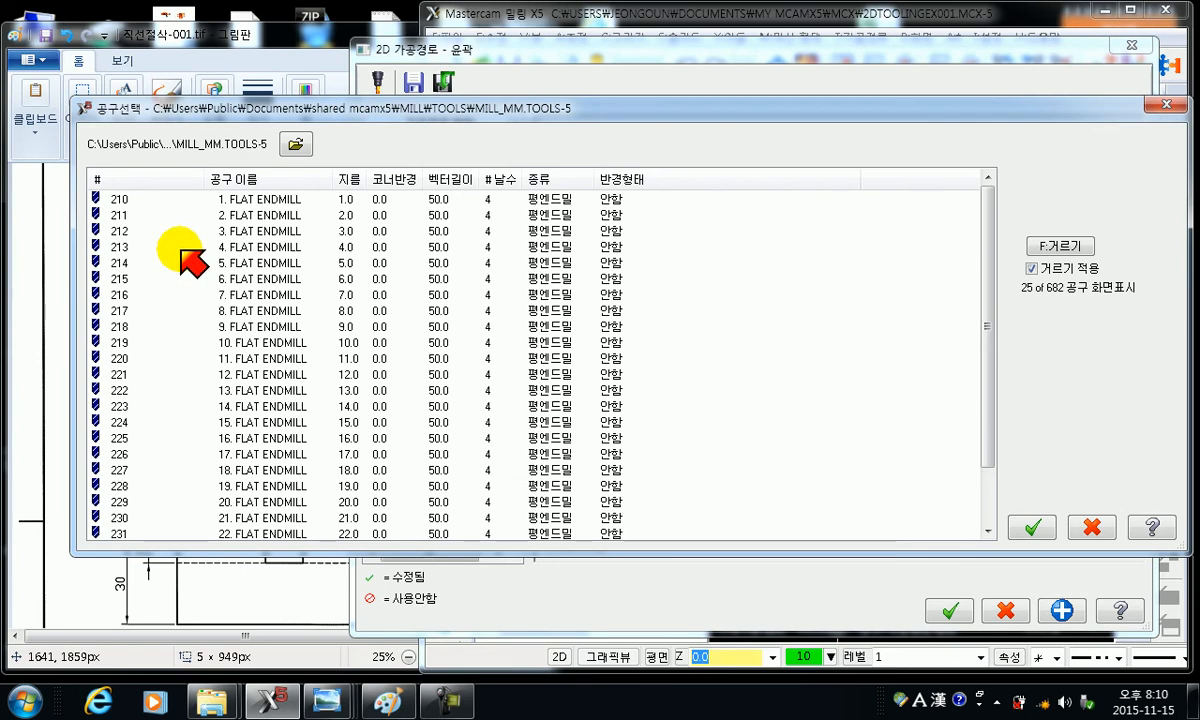
drag(994, 242, 1004, 193)
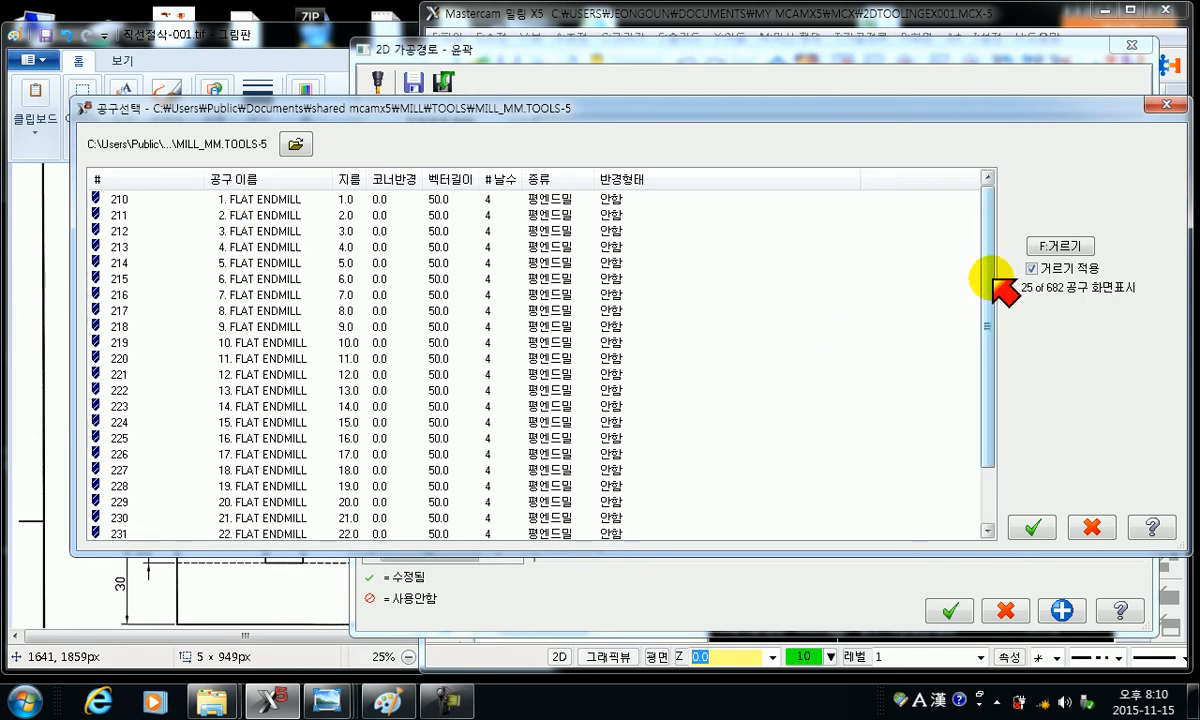
drag(991, 278, 1001, 377)
click(987, 203)
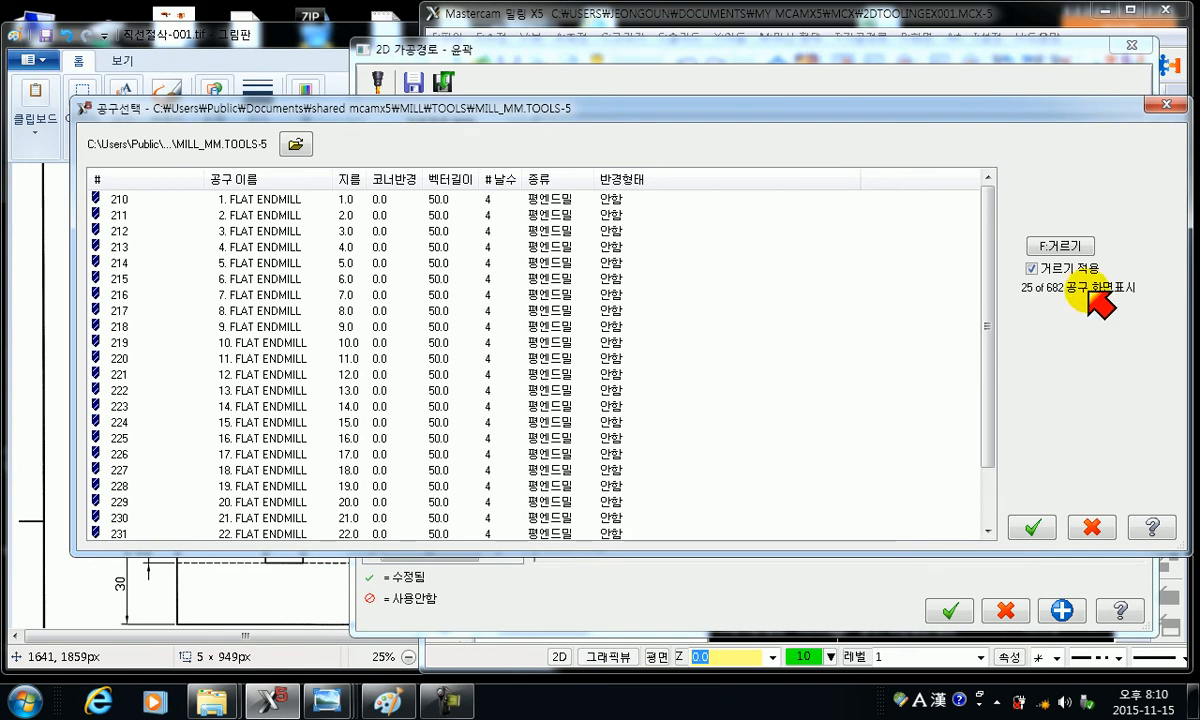
- Compare the library's tool list with the tool filter disabled and enabled again
click(1031, 268)
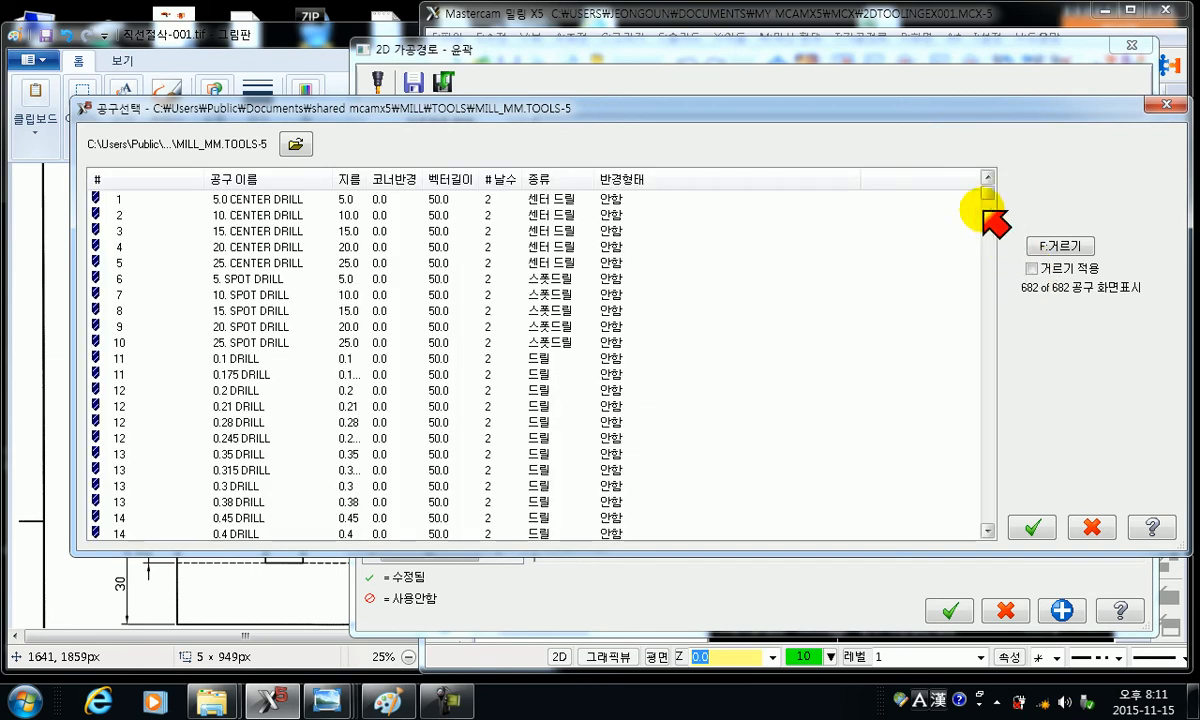
drag(987, 191, 938, 200)
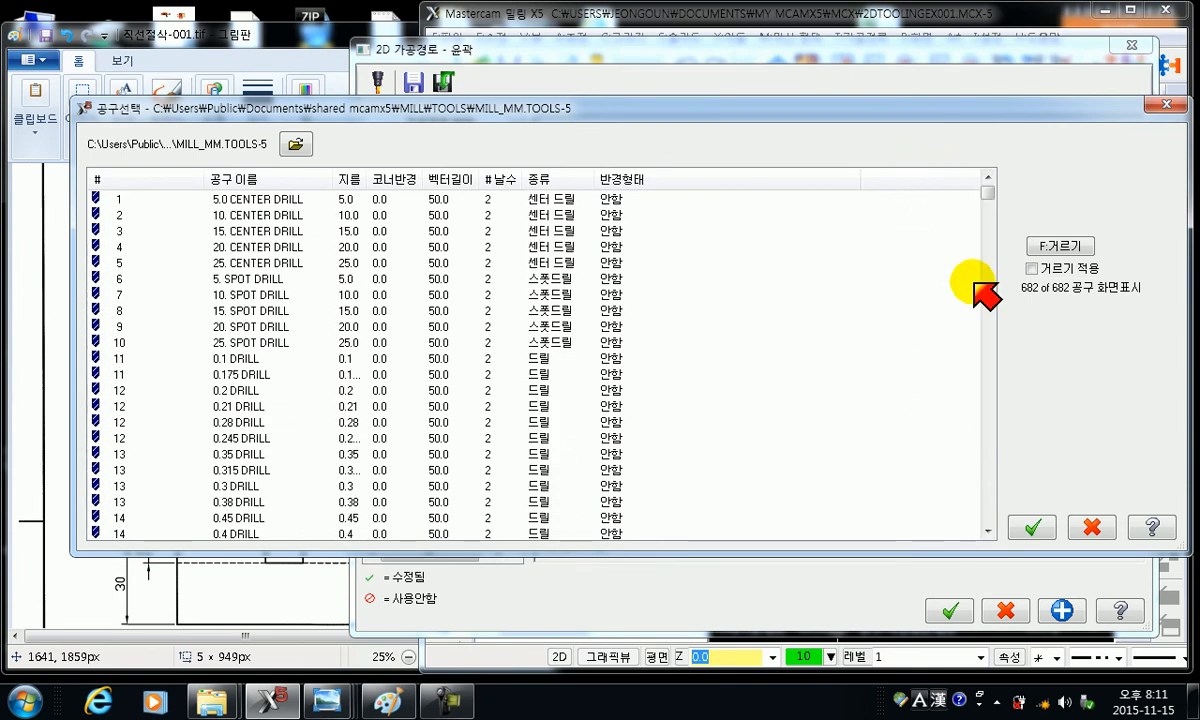
click(1031, 268)
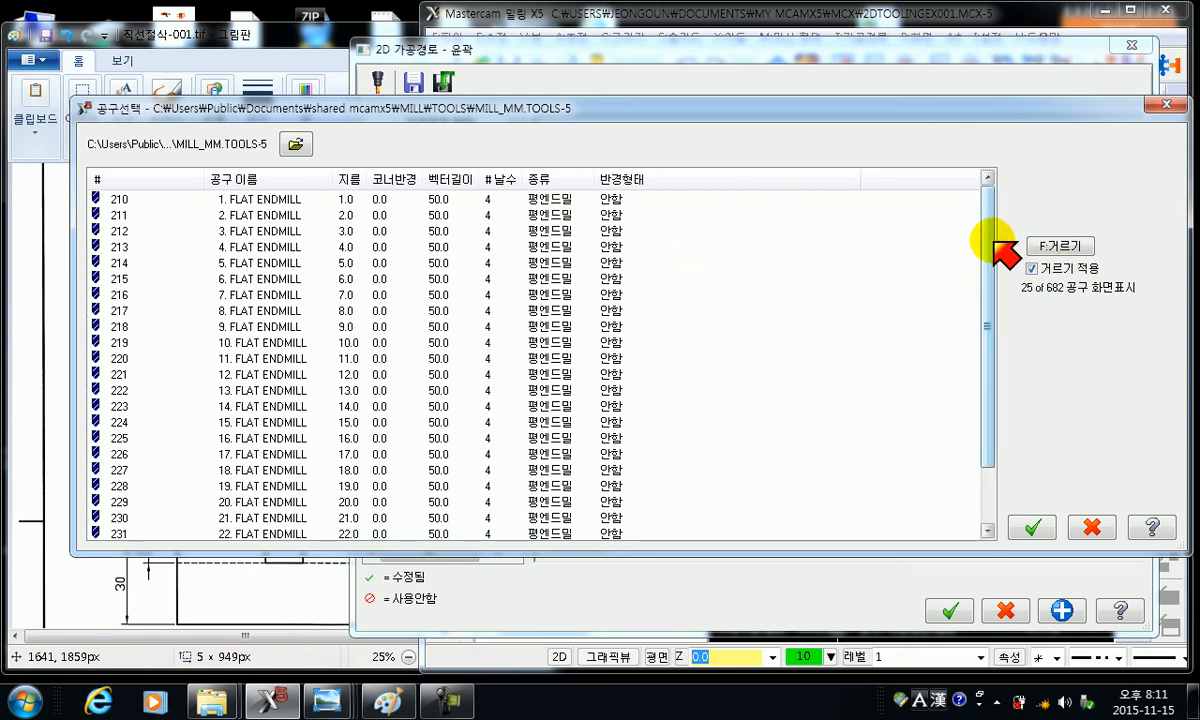
drag(991, 238, 1026, 236)
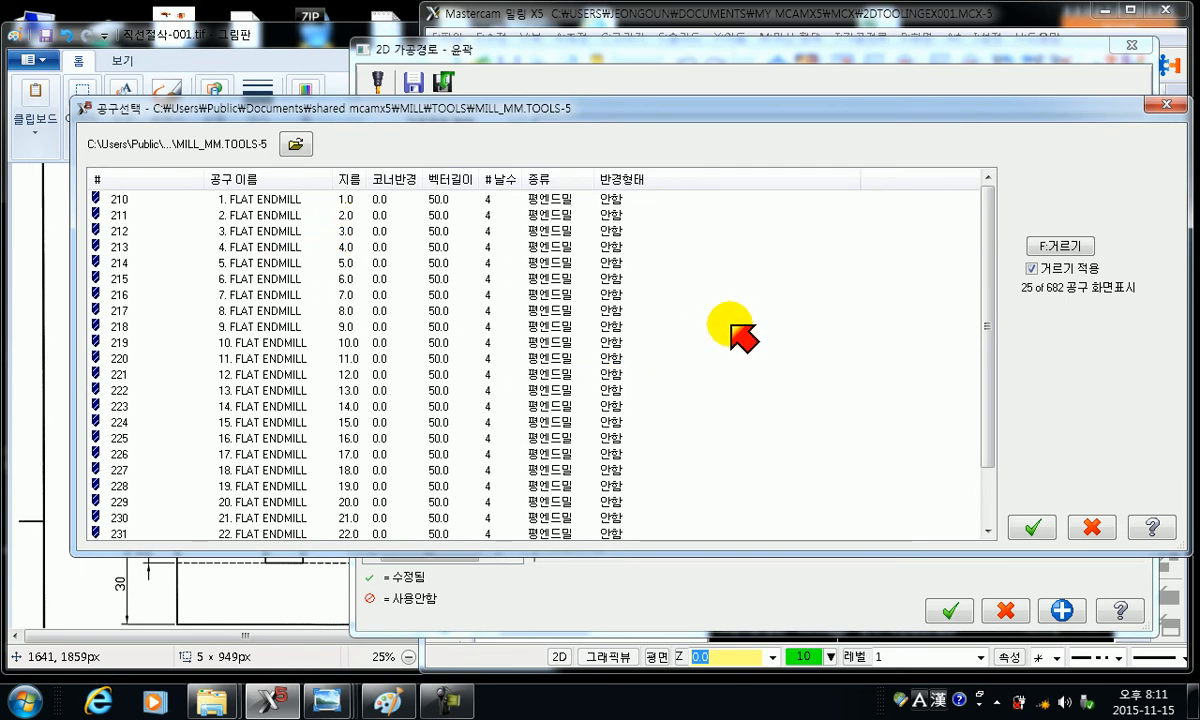
- Extend the tool list filter to include drills in addition to flat endmills, and apply it
click(1075, 243)
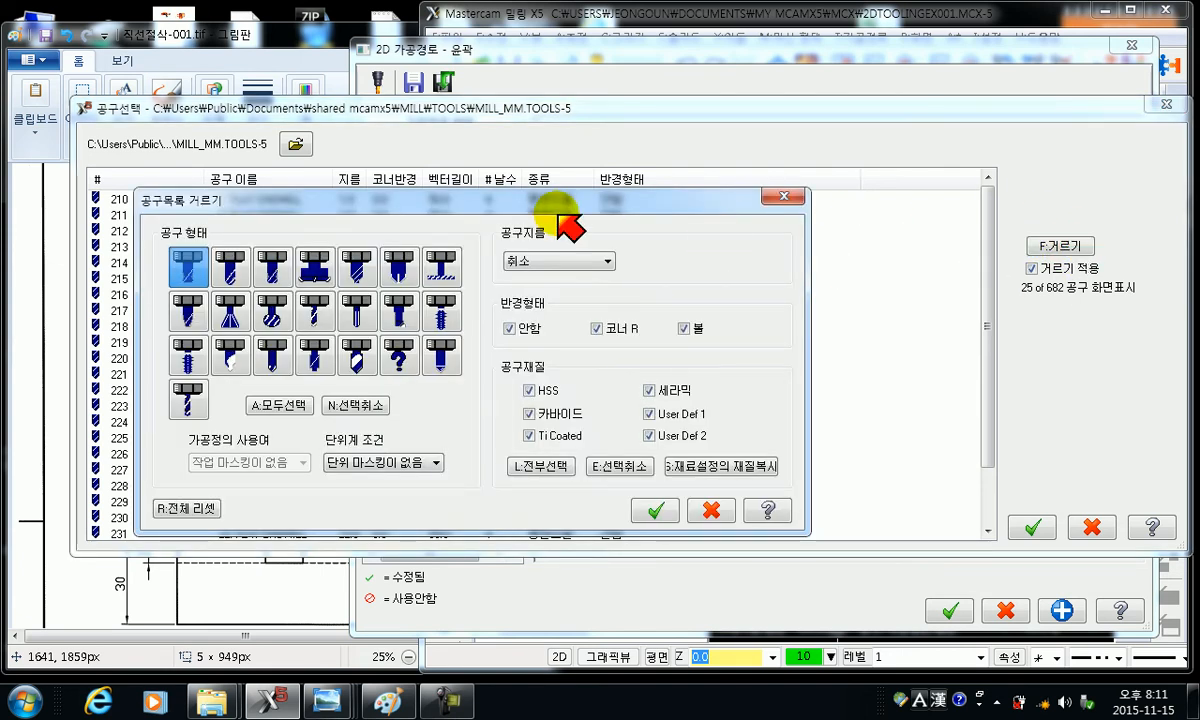
drag(525, 198, 657, 200)
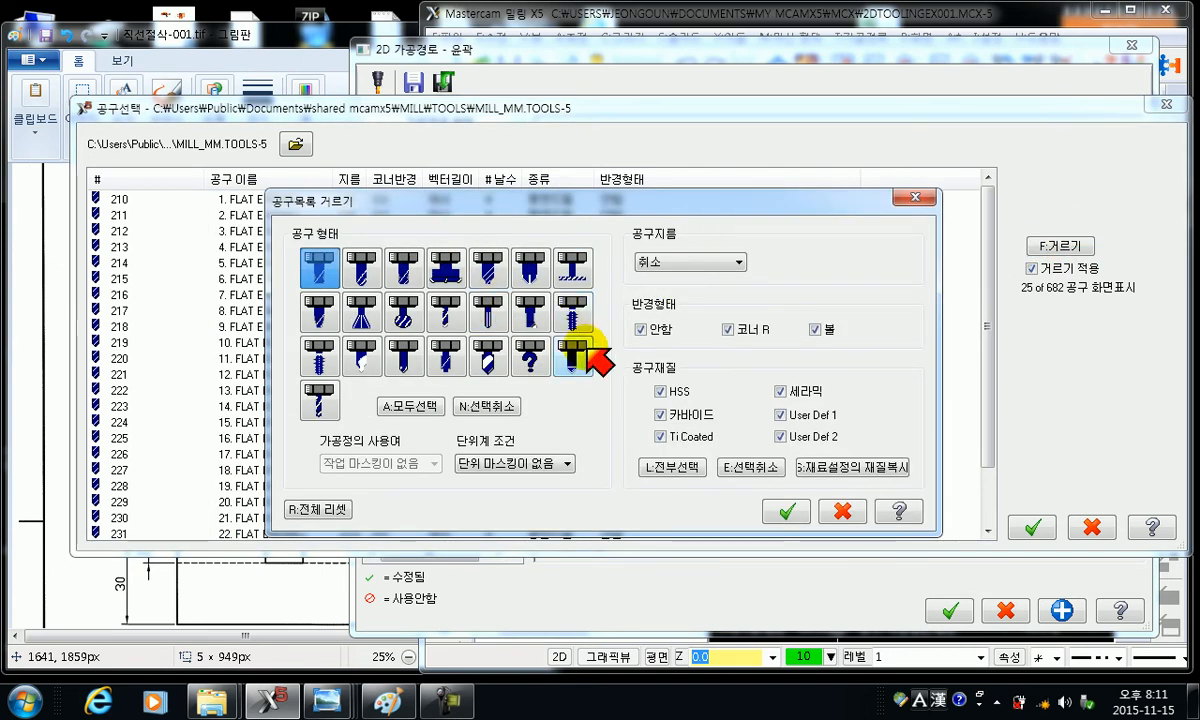
drag(421, 202, 531, 175)
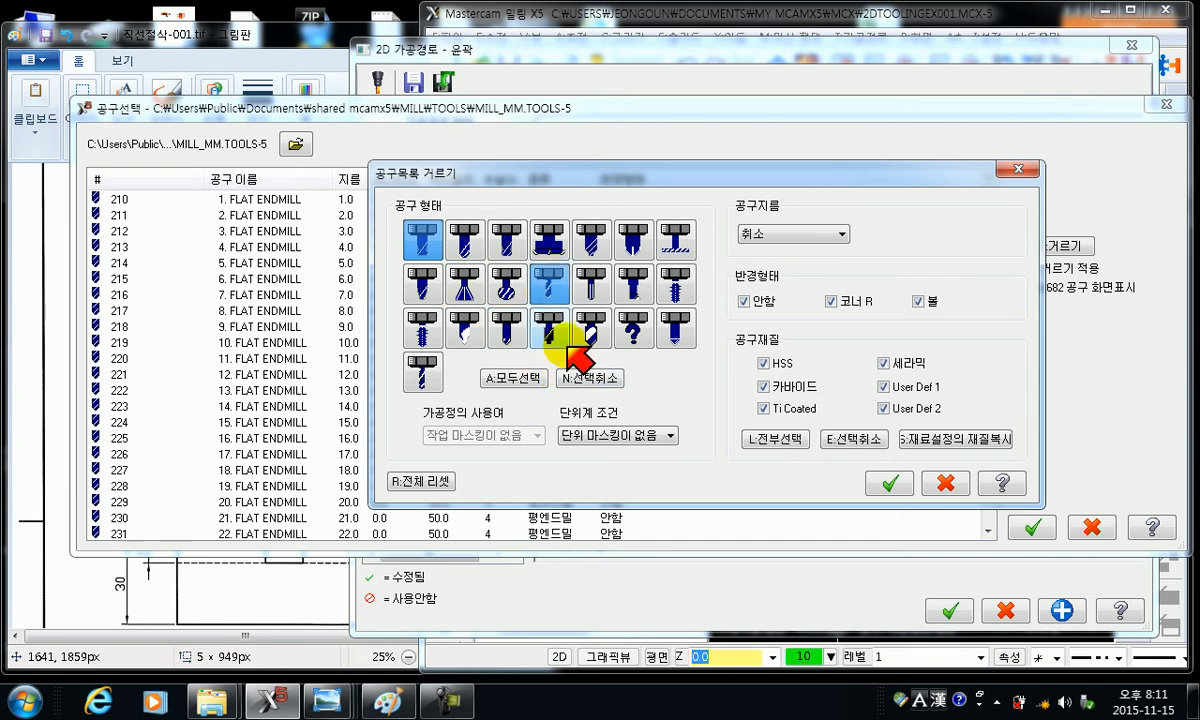
click(889, 485)
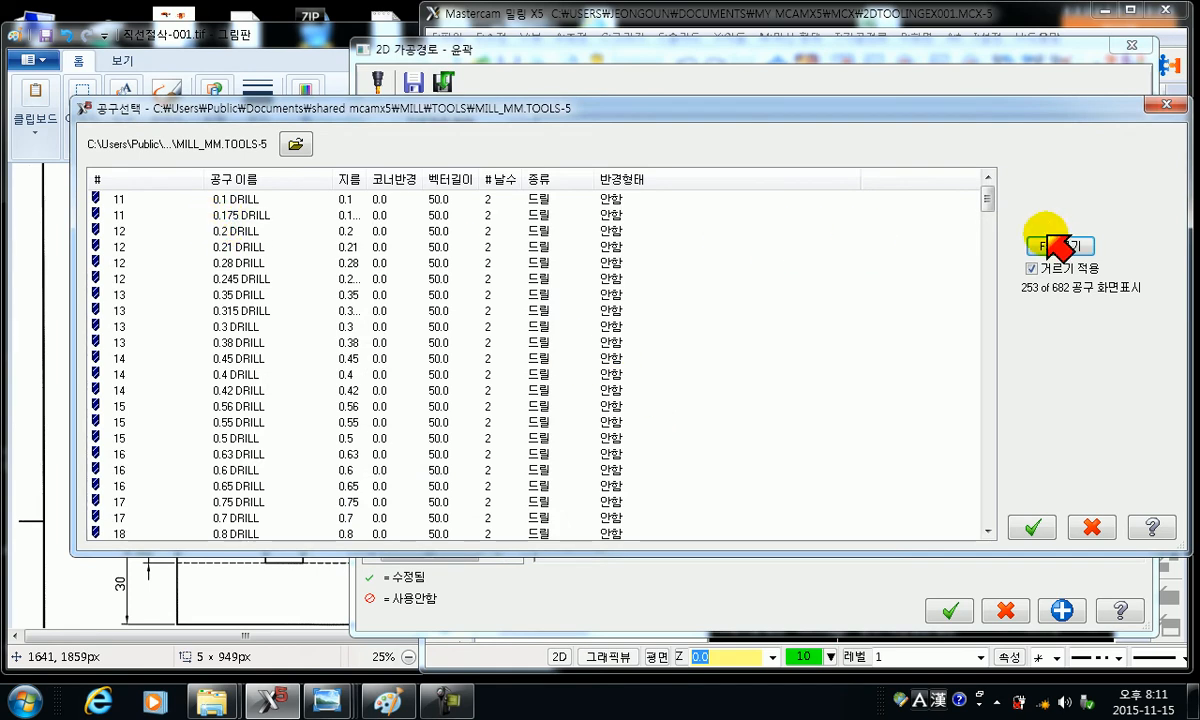
- Examine the filtered list of drills and flat endmills, highlighting the 3 mm flat endmill
drag(988, 198, 958, 425)
click(247, 278)
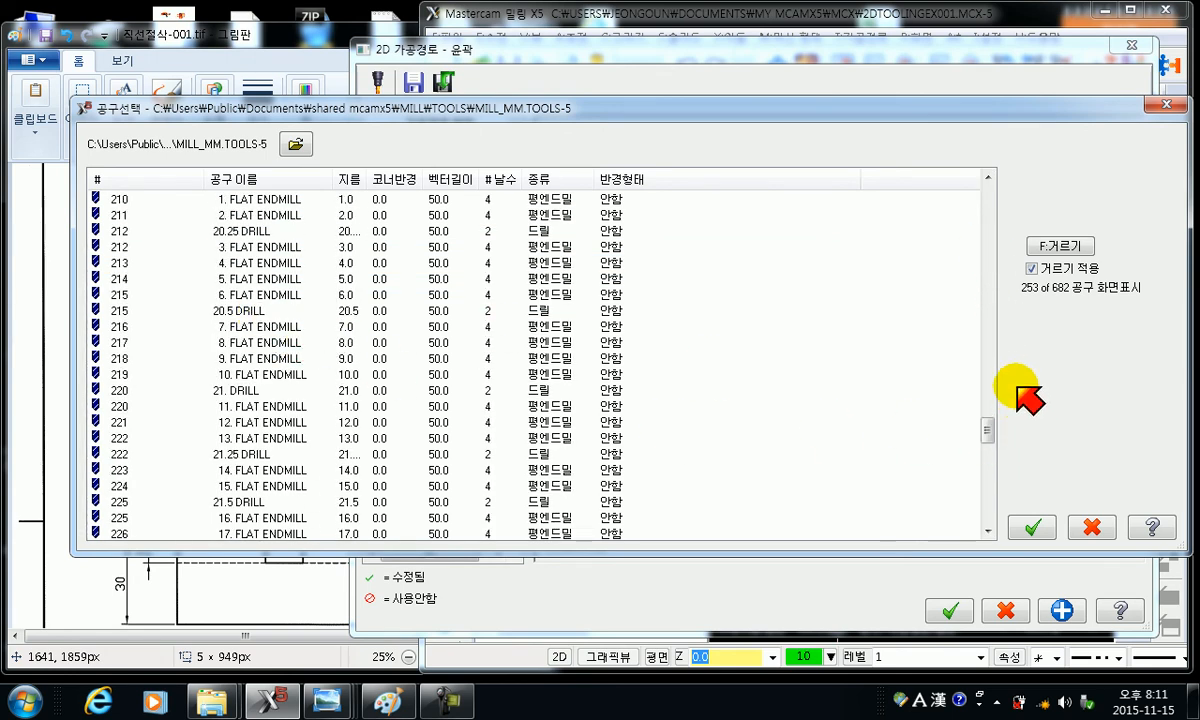
drag(987, 430, 986, 506)
click(248, 327)
scroll(291, 342, down, 1)
scroll(289, 345, up, 20)
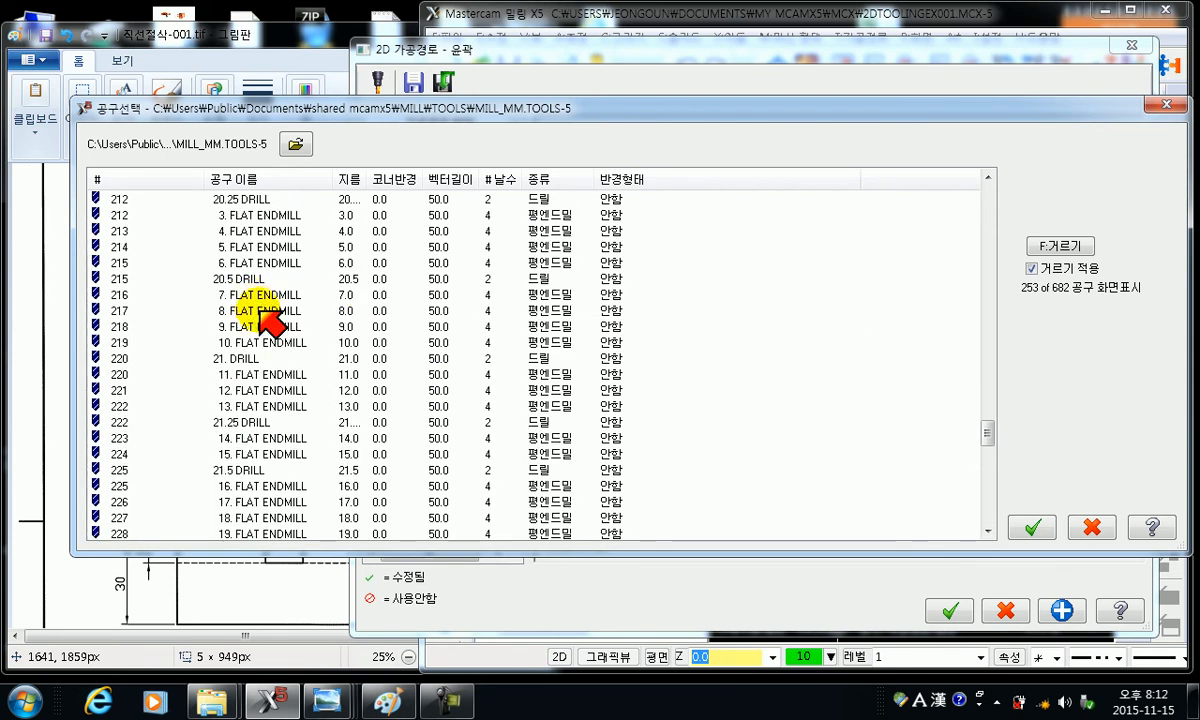
click(248, 243)
click(258, 229)
click(257, 215)
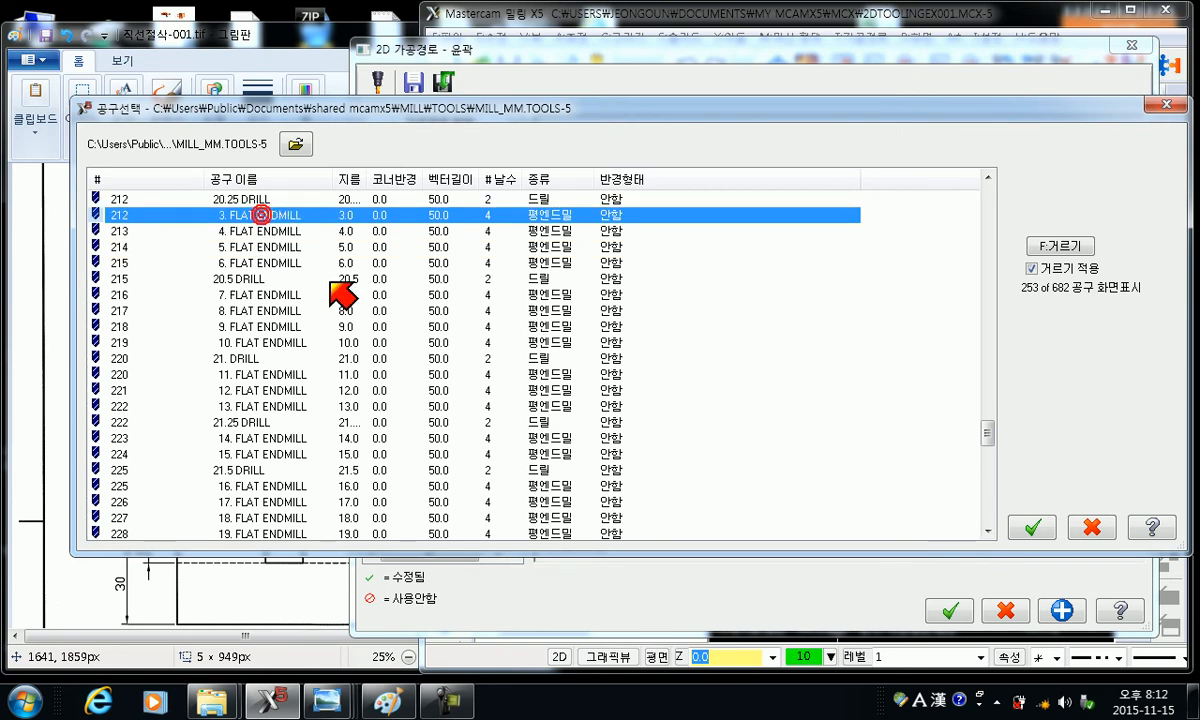
scroll(330, 300, up, 5)
scroll(650, 390, up, 1)
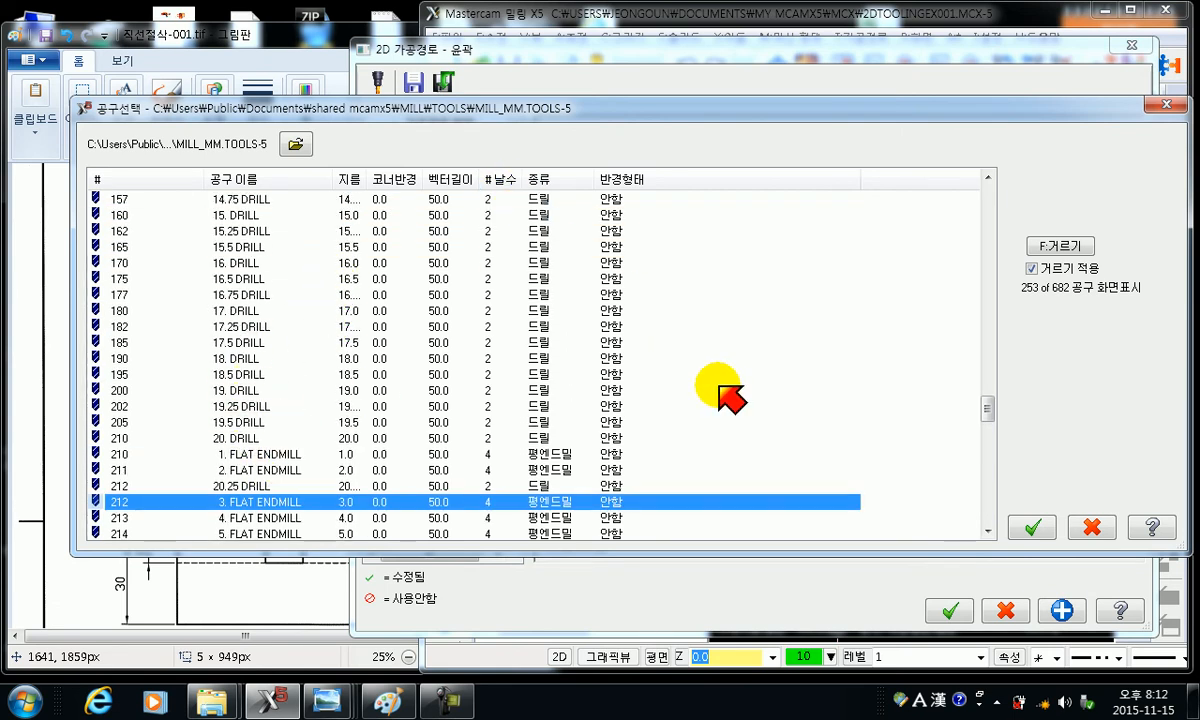
- Limit the tool list filter to ball endmills and center drills only, and apply it
click(1062, 245)
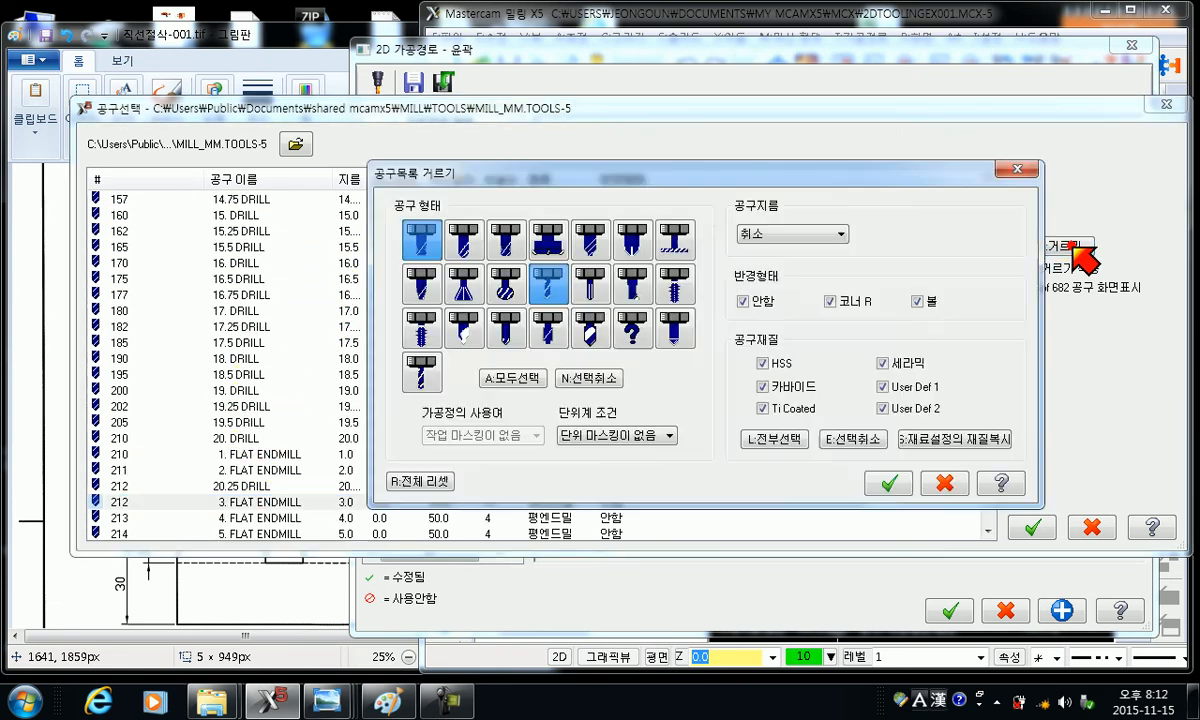
click(590, 379)
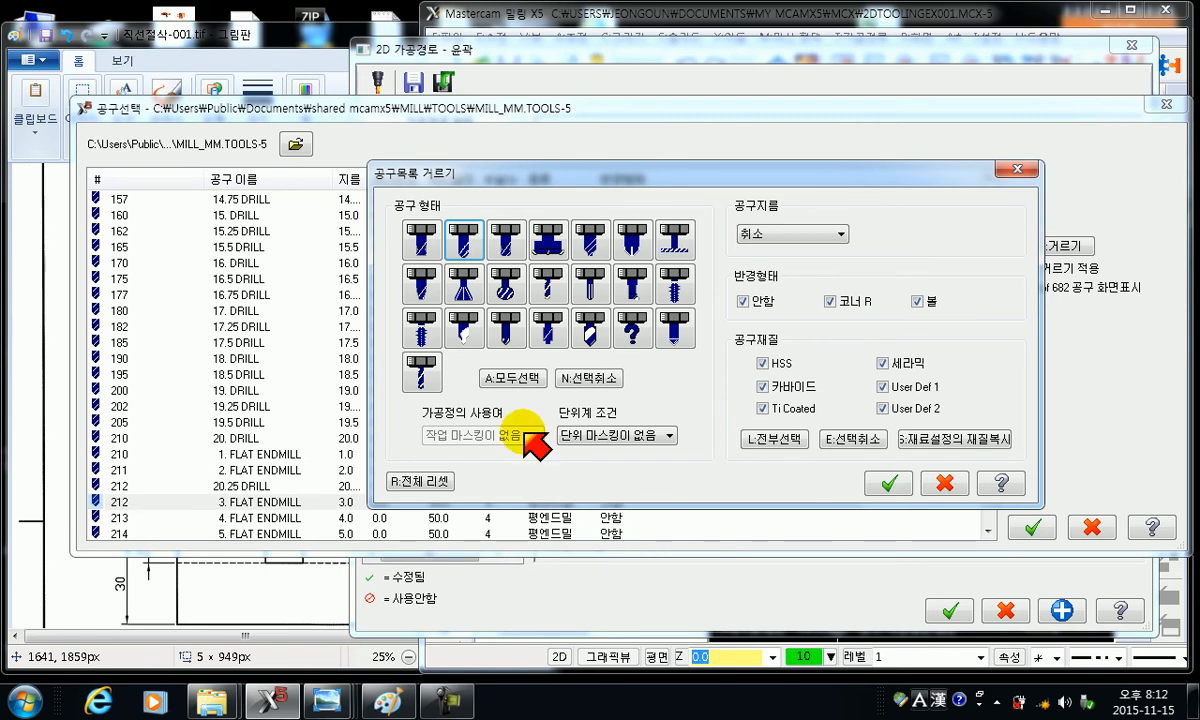
click(463, 328)
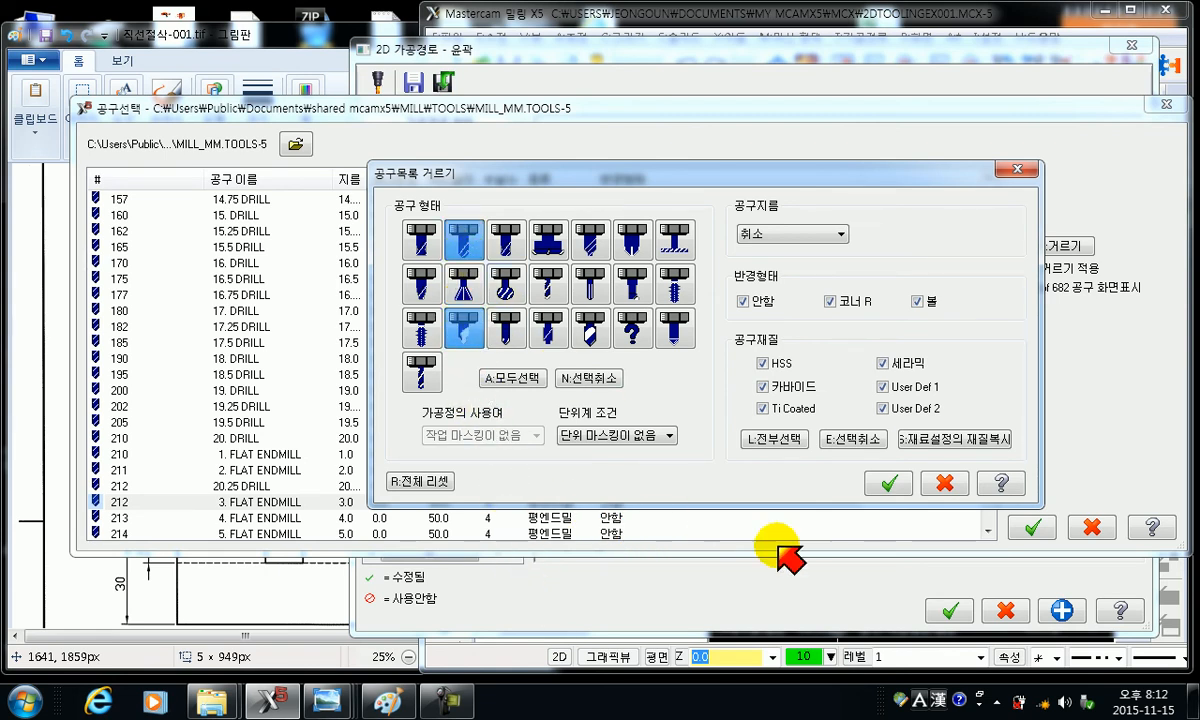
click(893, 481)
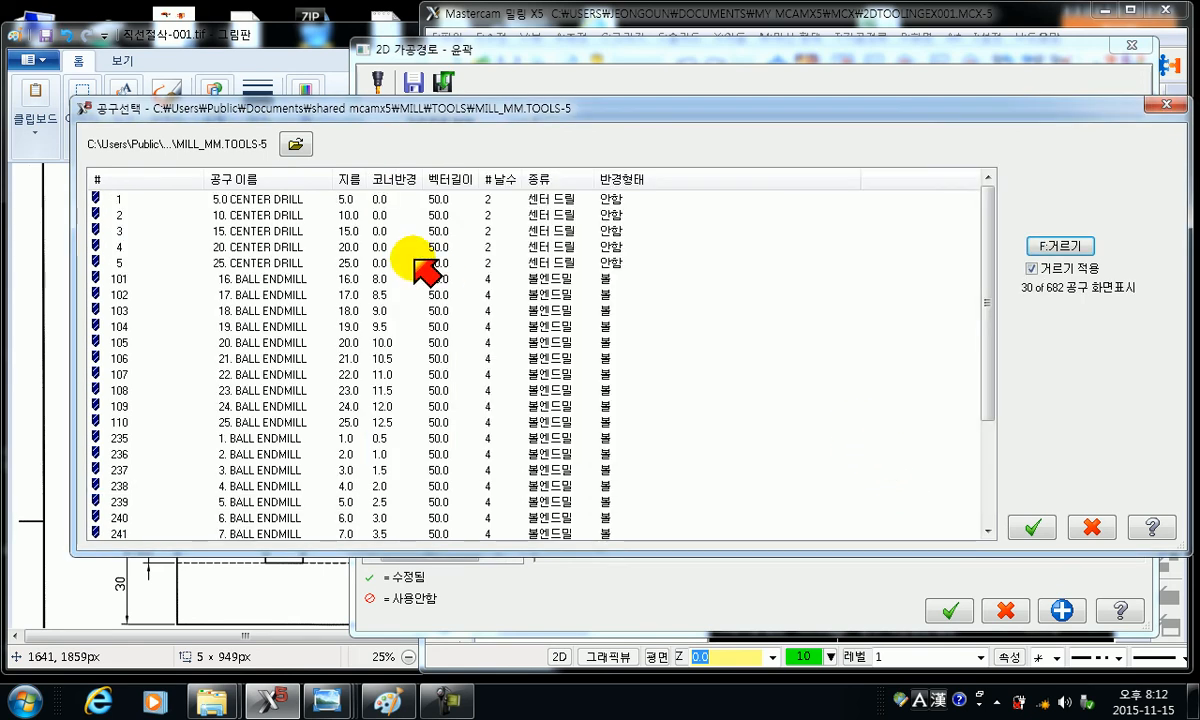
- Examine the filtered list of center drills and ball endmills, highlighting several tools including the 10 mm ball endmill
click(268, 198)
click(300, 248)
scroll(304, 340, down, 1)
click(291, 330)
click(292, 406)
scroll(295, 420, down, 2)
click(293, 438)
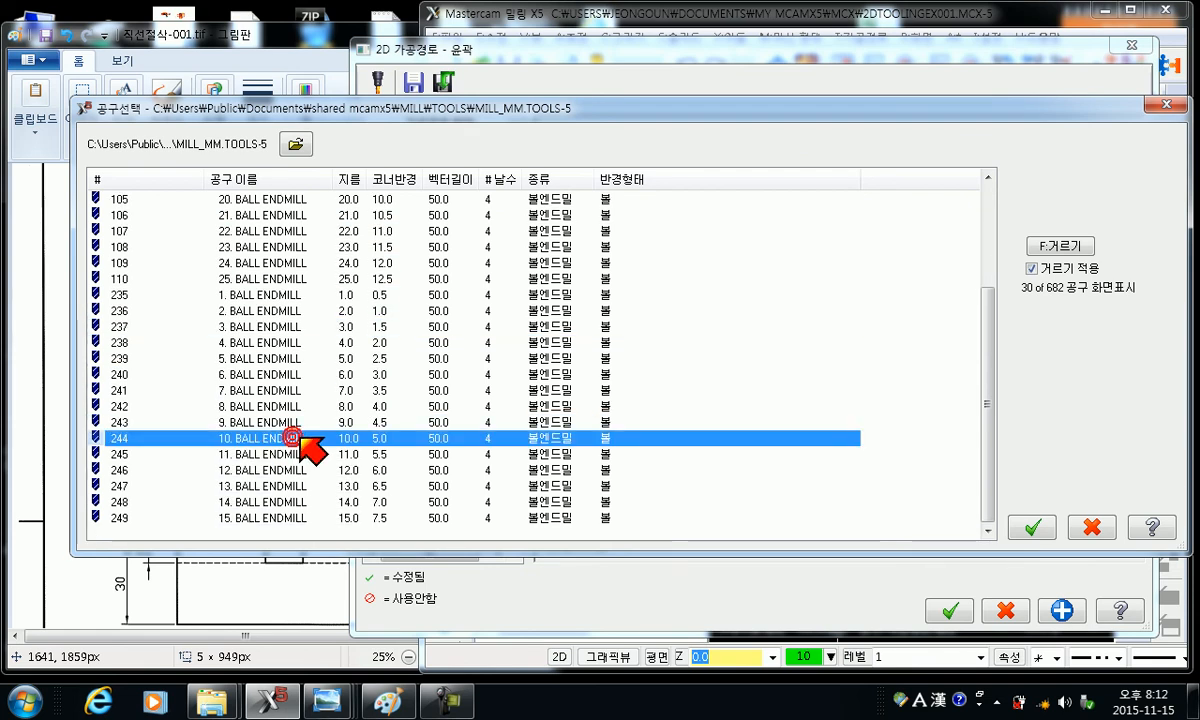
scroll(395, 445, up, 3)
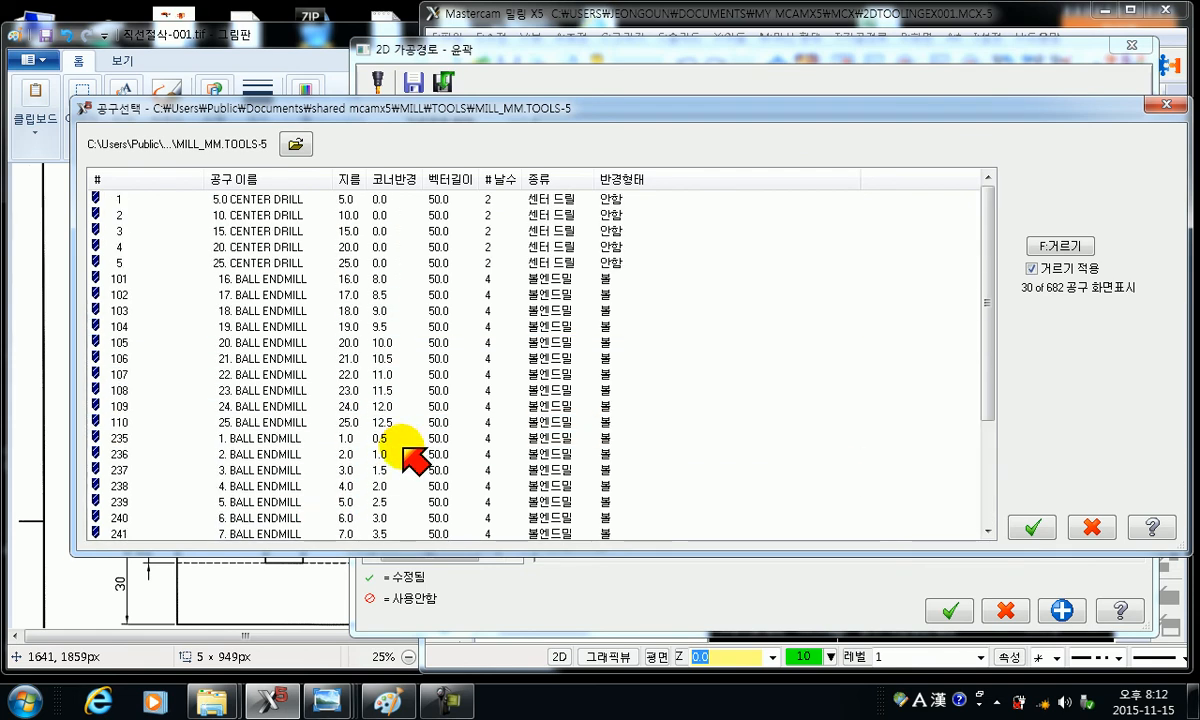
- Include all tool types in the tool list filter and apply it
click(1075, 248)
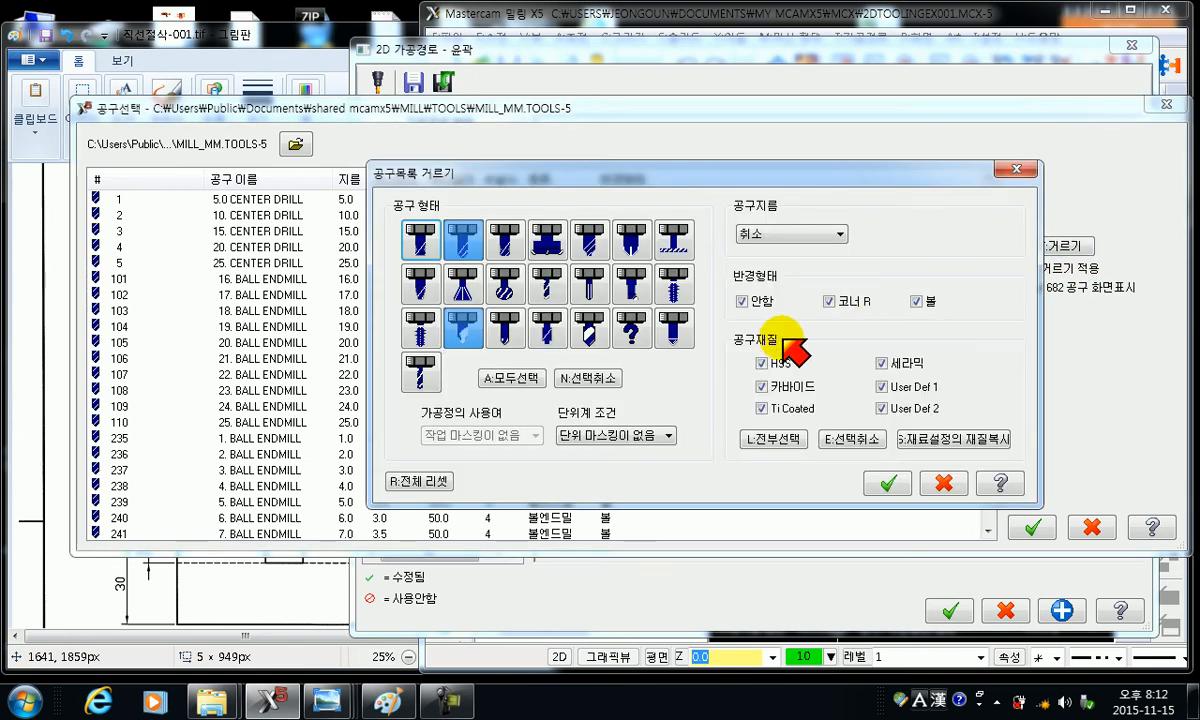
click(500, 378)
drag(778, 170, 579, 199)
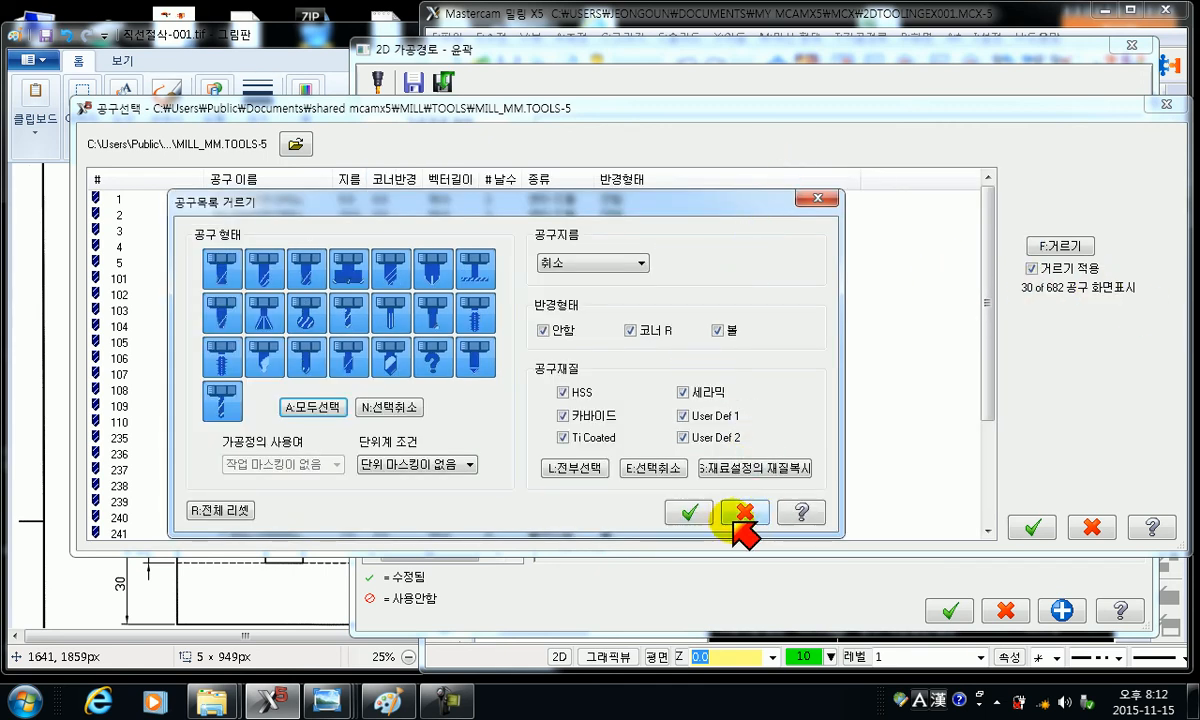
click(690, 512)
drag(999, 188, 997, 161)
- Limit the tool list filter to flat endmills only and add the 14 mm flat endmill to the contour toolpath
click(1062, 247)
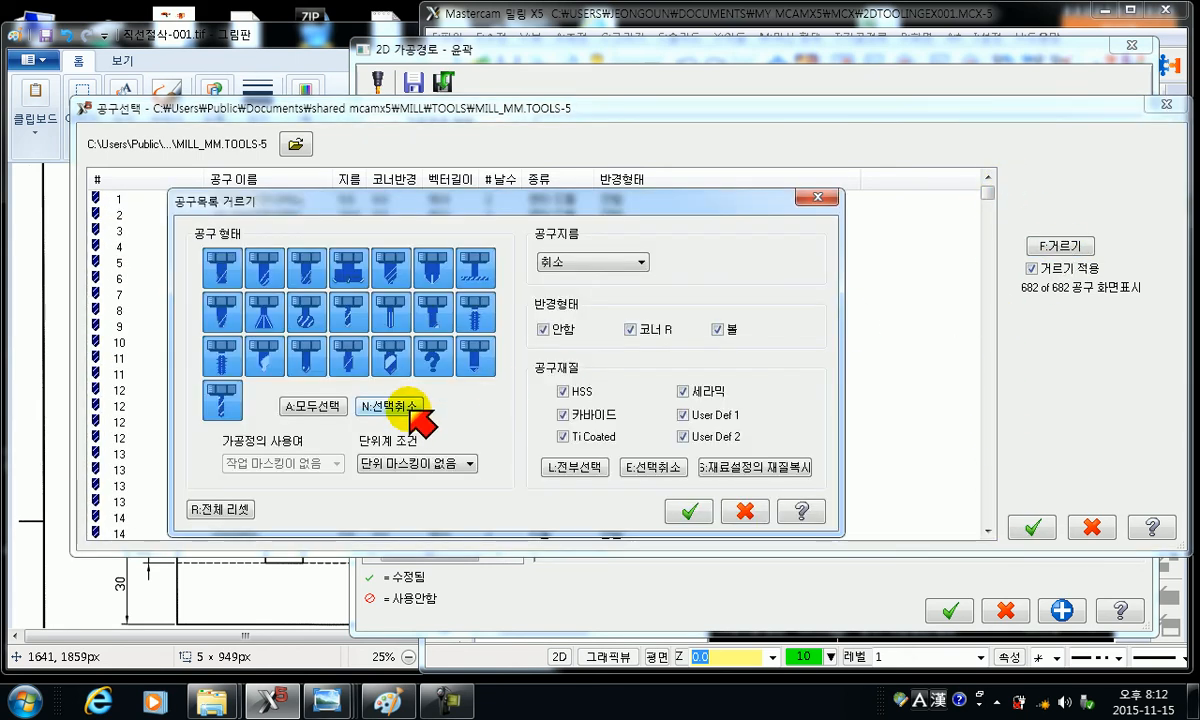
click(402, 406)
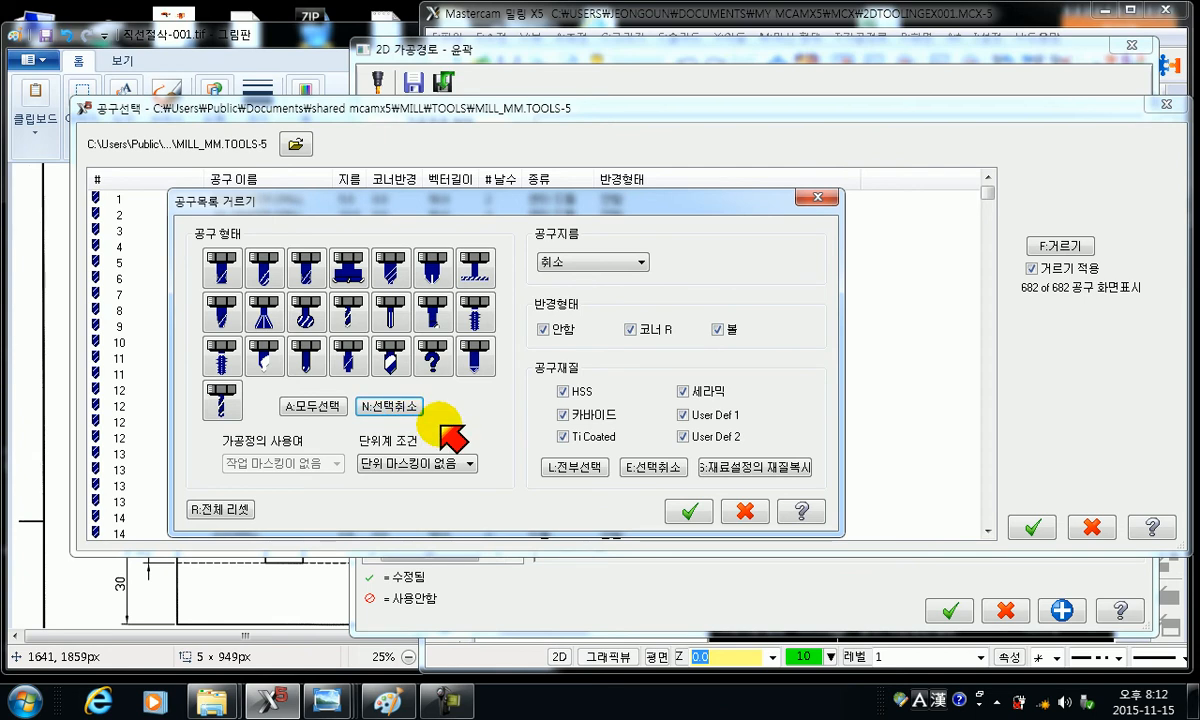
click(220, 266)
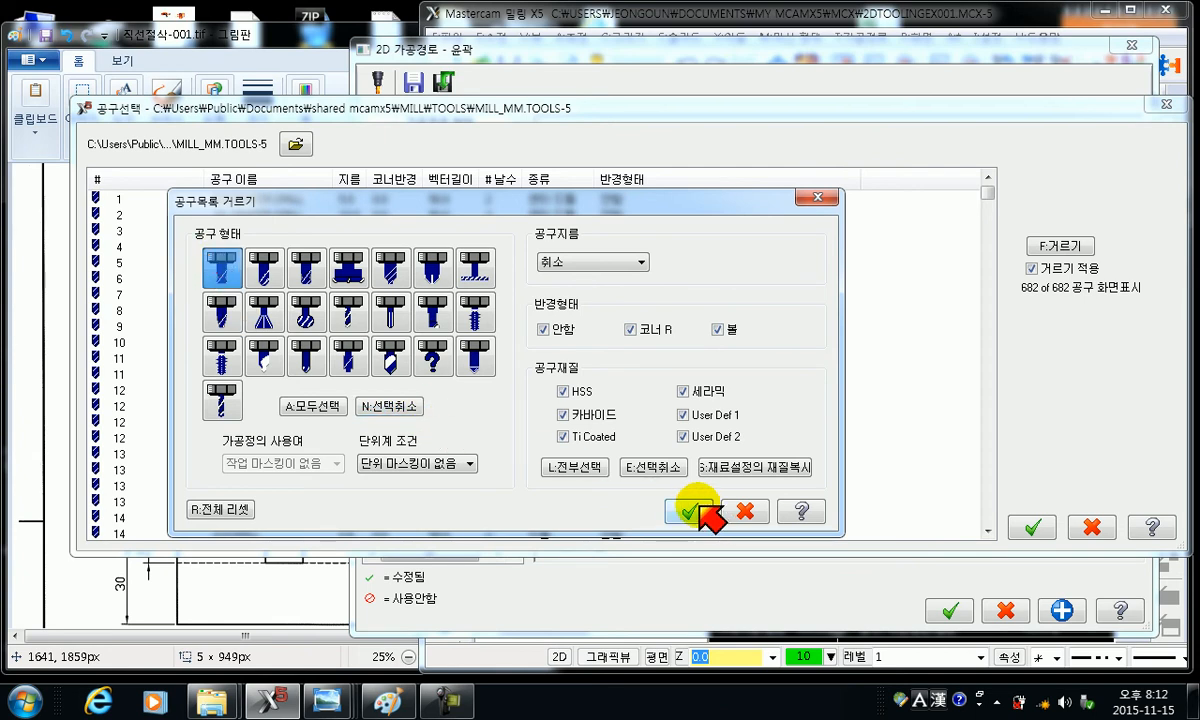
click(695, 508)
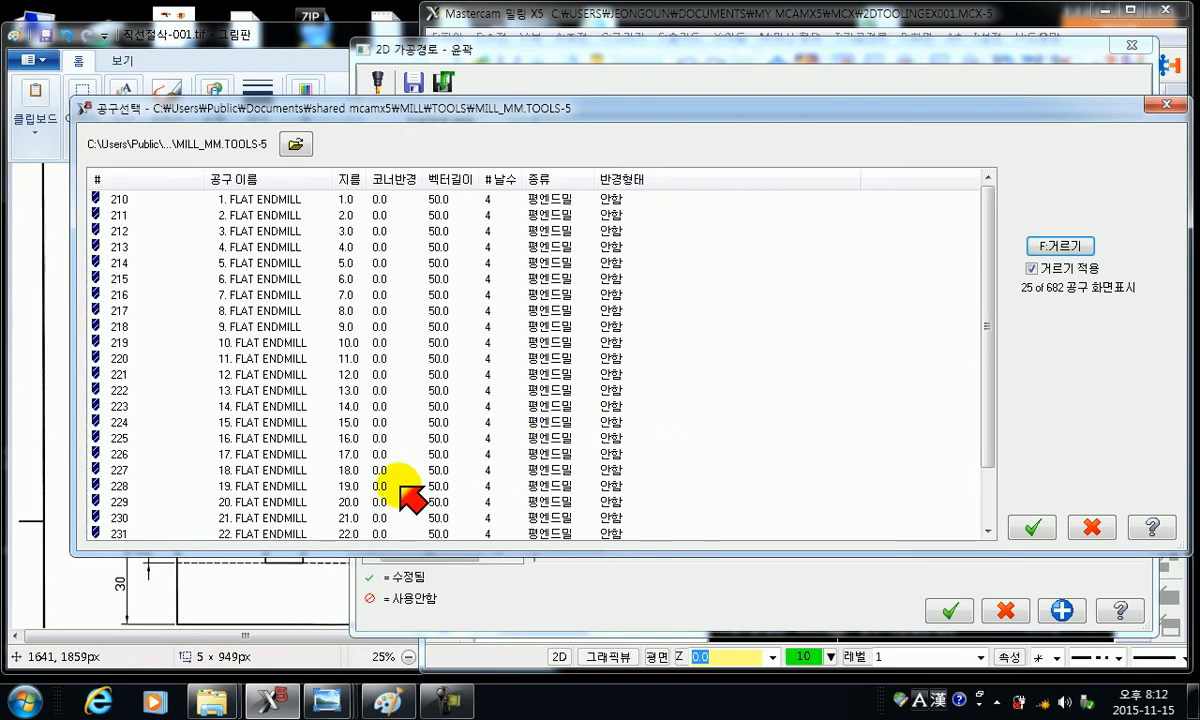
click(281, 407)
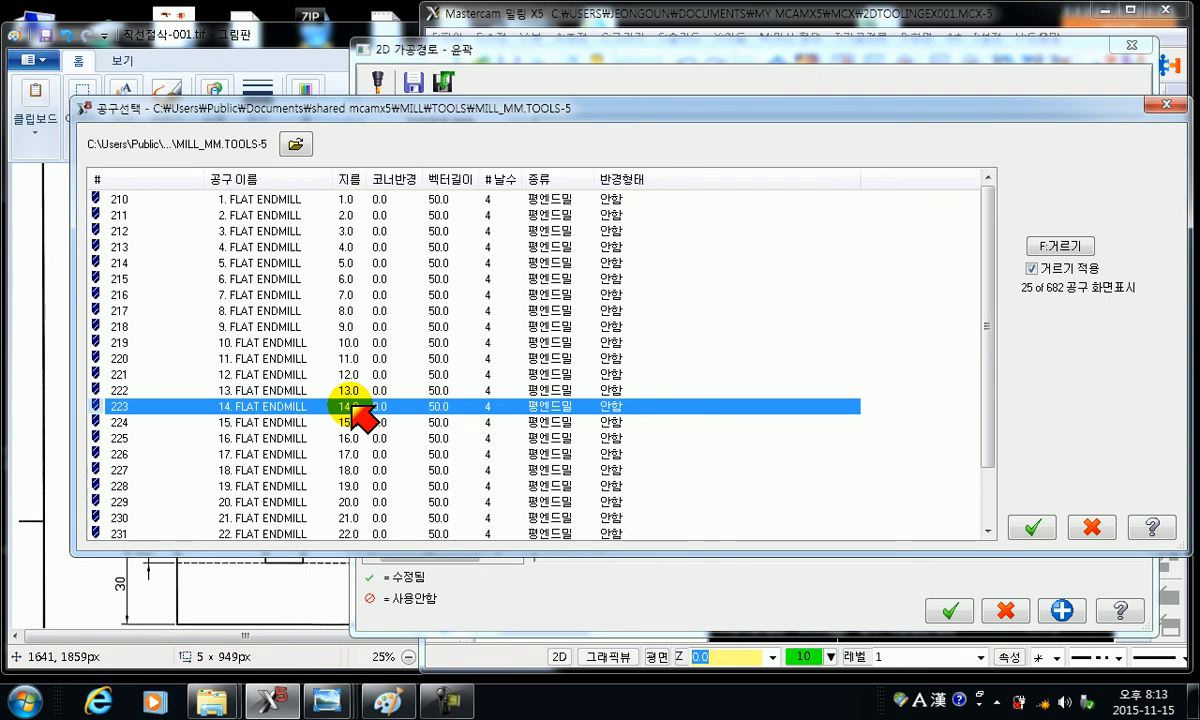
click(1034, 528)
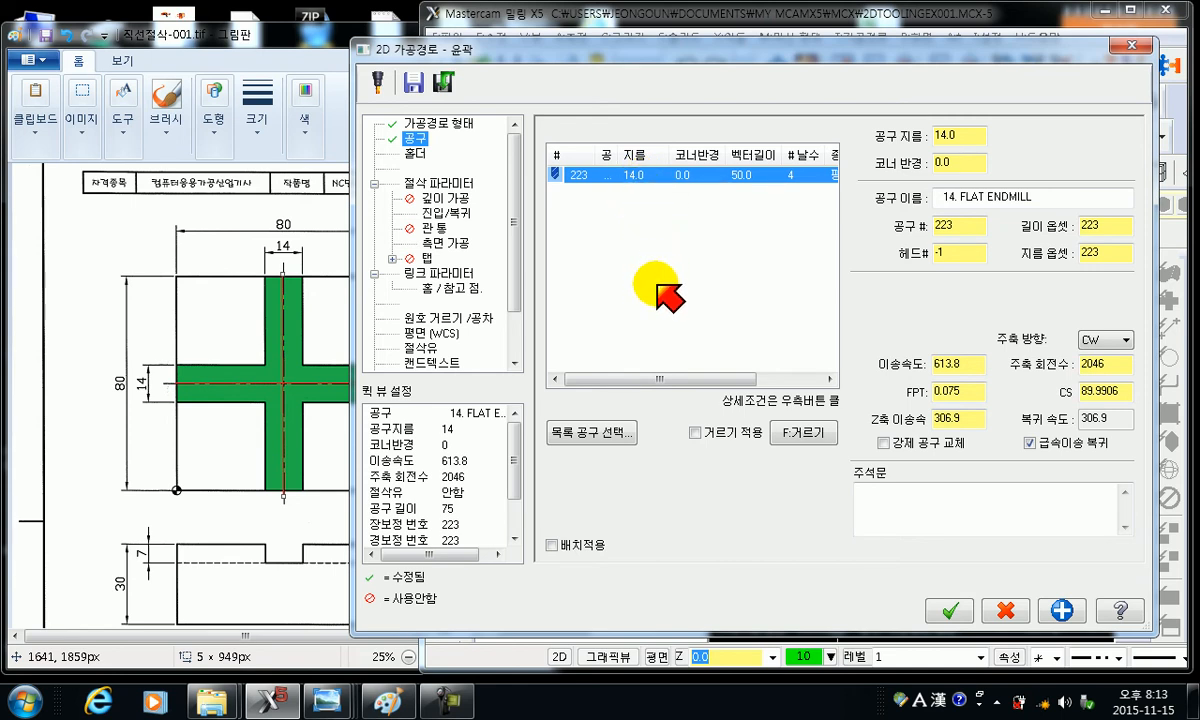
- Compare the small-icon, large-icon and detailed views of the toolpath's tool list, ending with the detailed view
right_click(709, 274)
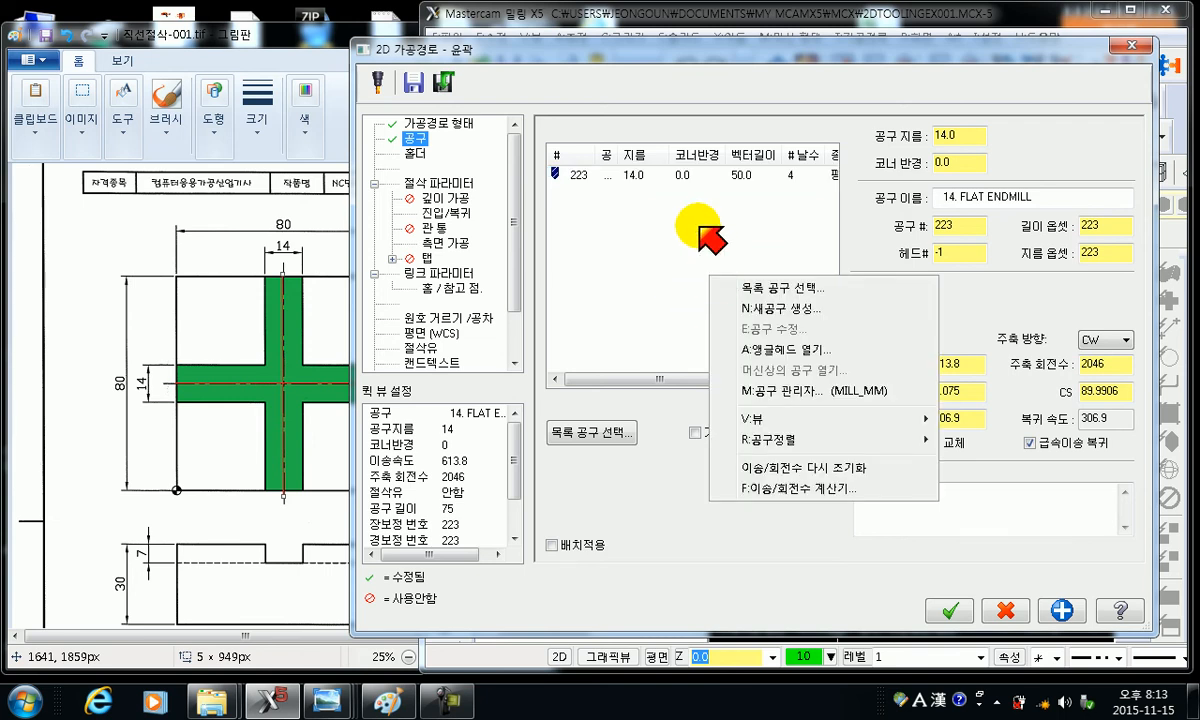
click(705, 238)
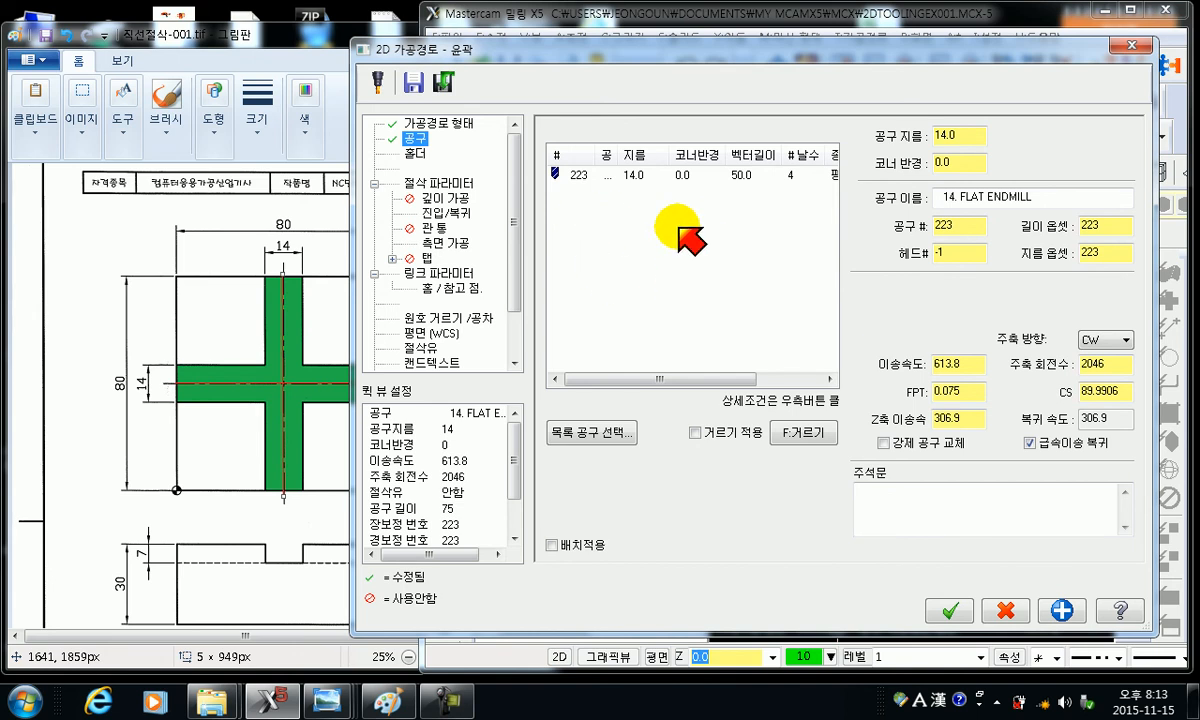
right_click(624, 229)
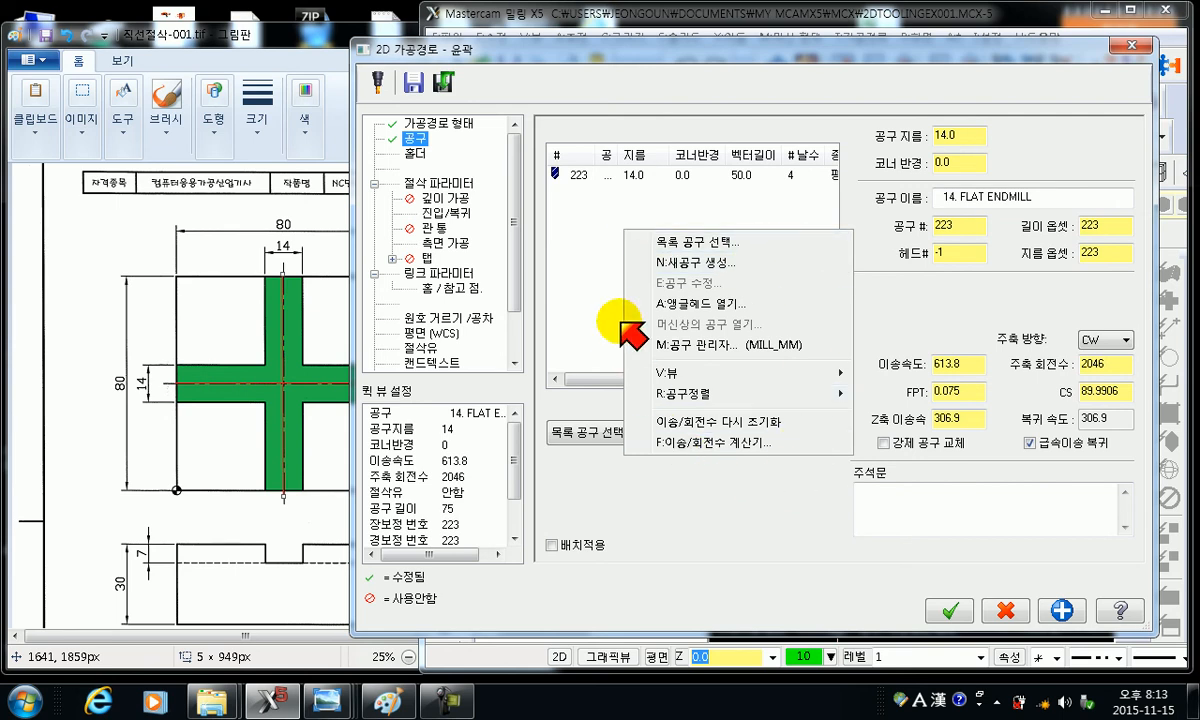
mouse_move(706, 381)
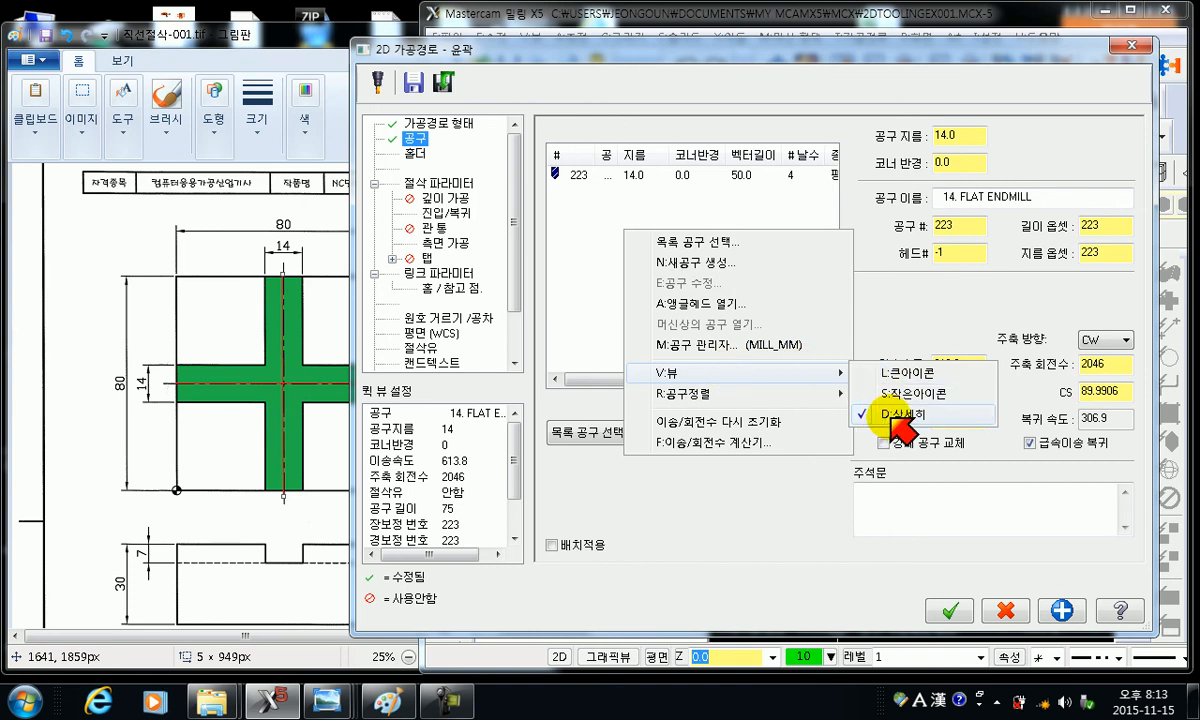
click(880, 394)
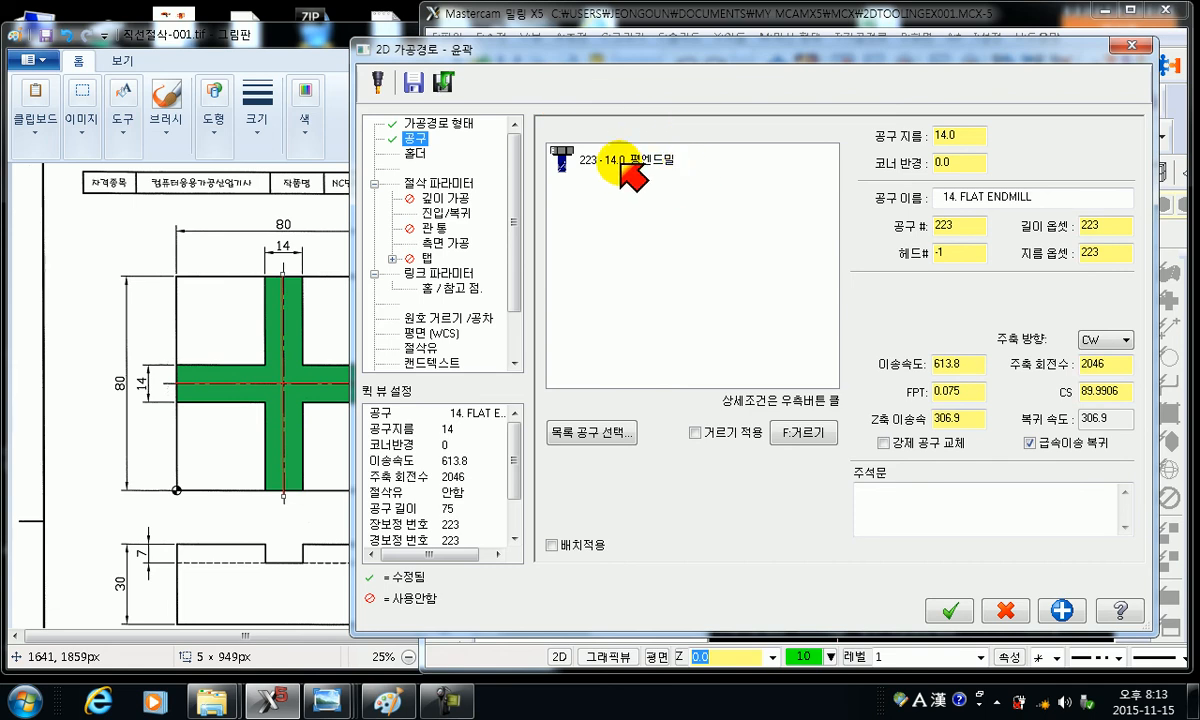
right_click(594, 266)
mouse_move(680, 411)
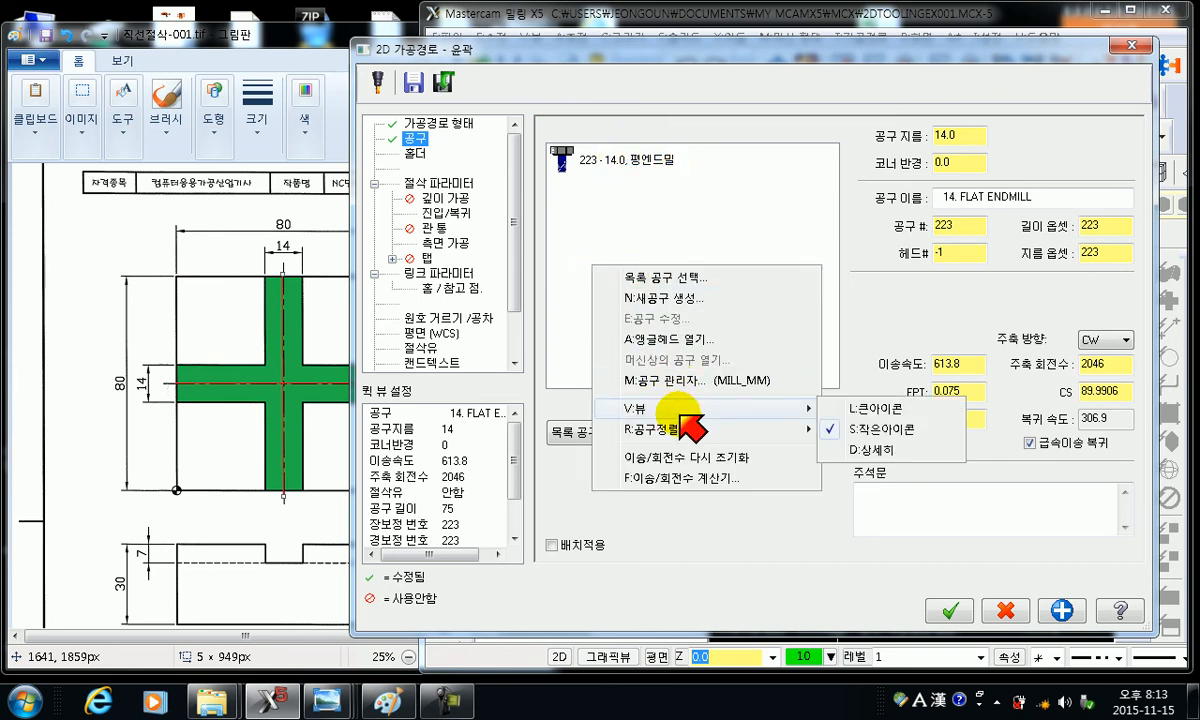
click(862, 408)
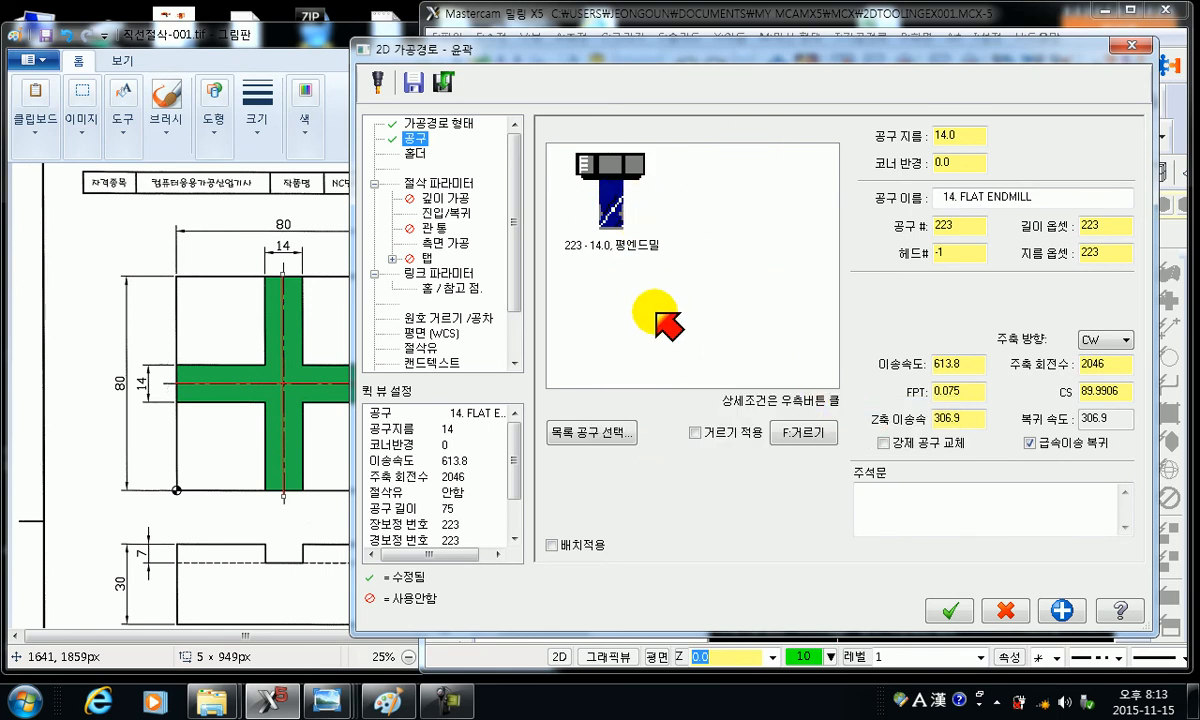
right_click(680, 195)
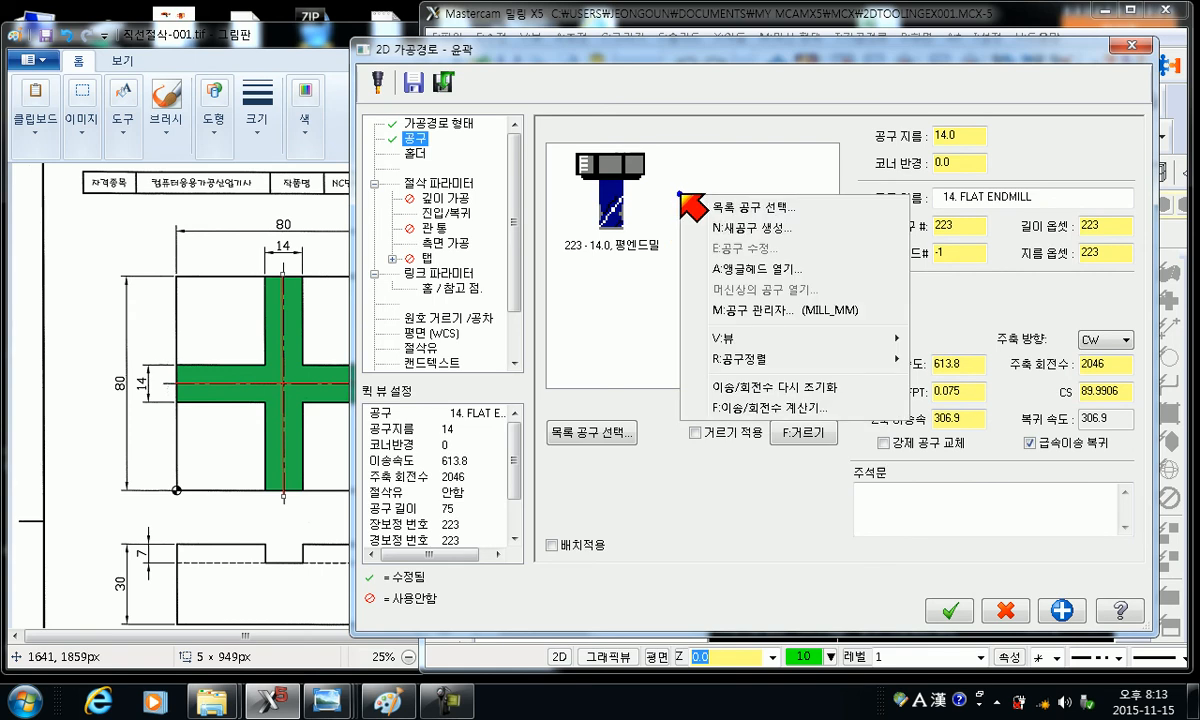
mouse_move(745, 338)
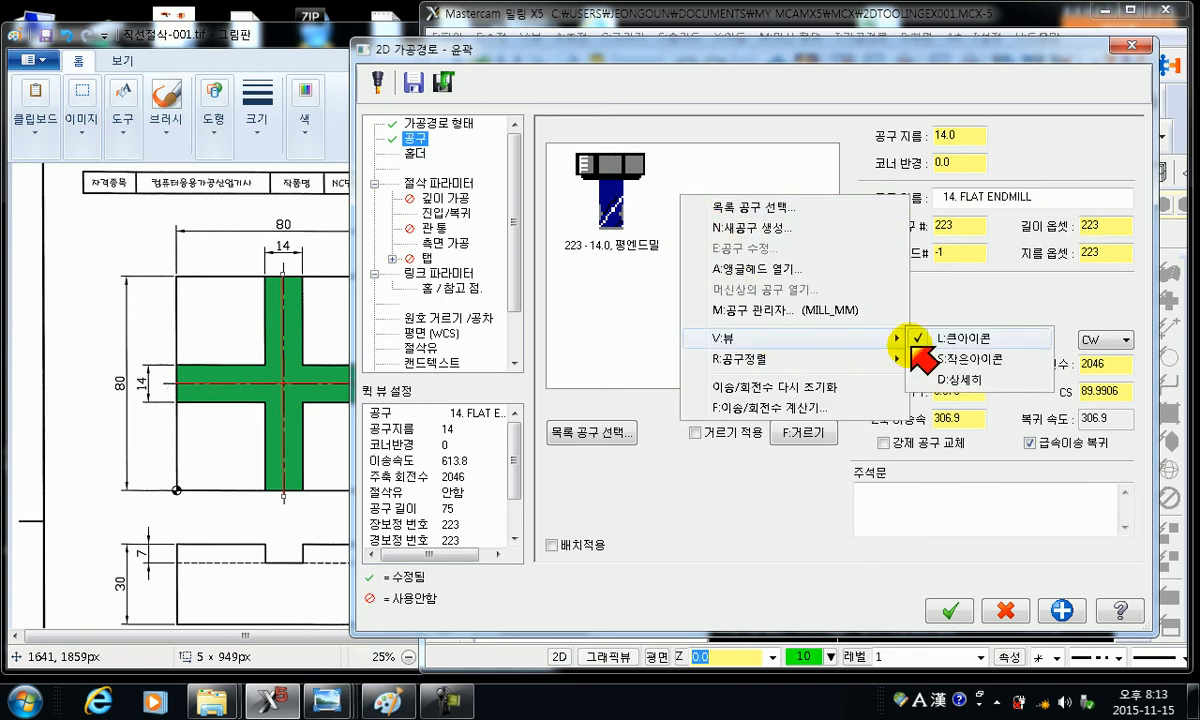
click(940, 379)
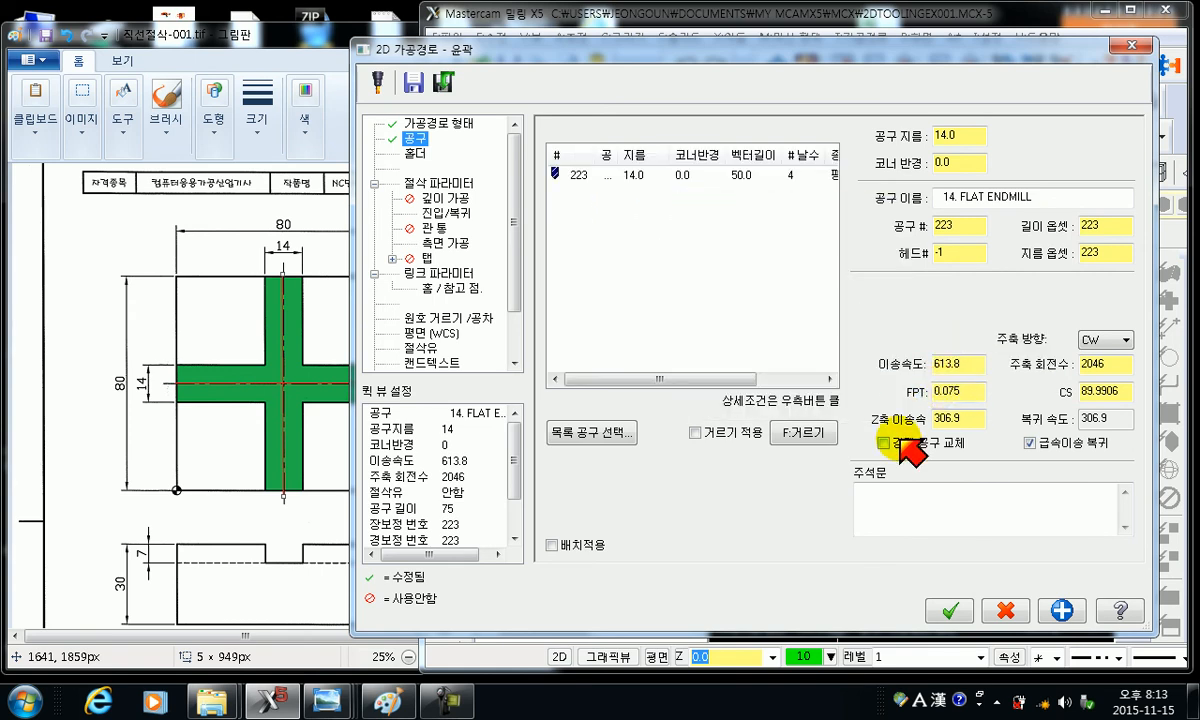
- Set the 14 mm flat endmill's tool number to 1 in its tool definition and check its length and diameter offsets
click(639, 186)
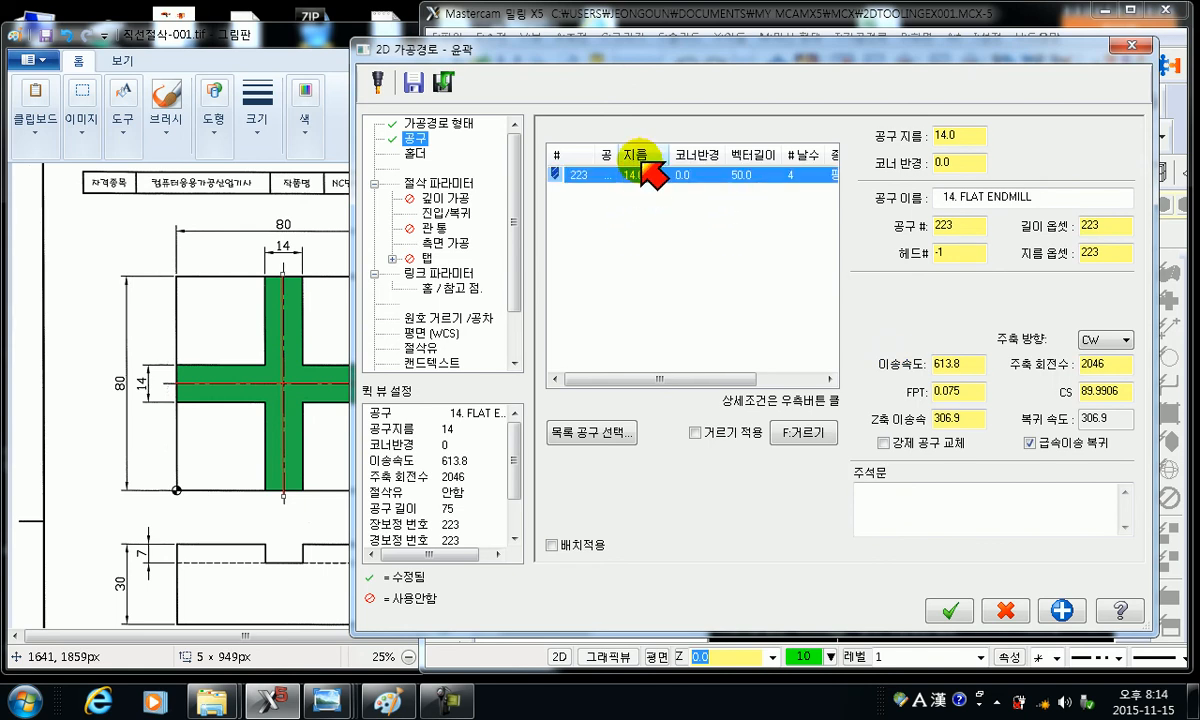
click(965, 224)
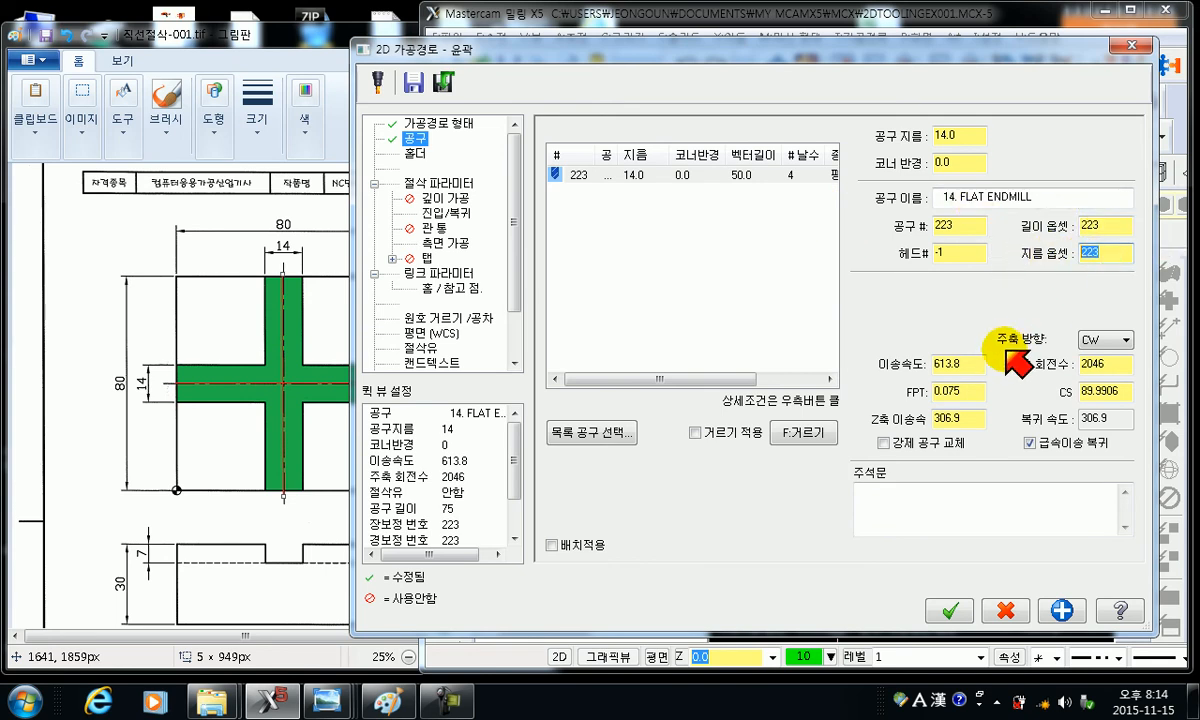
click(576, 177)
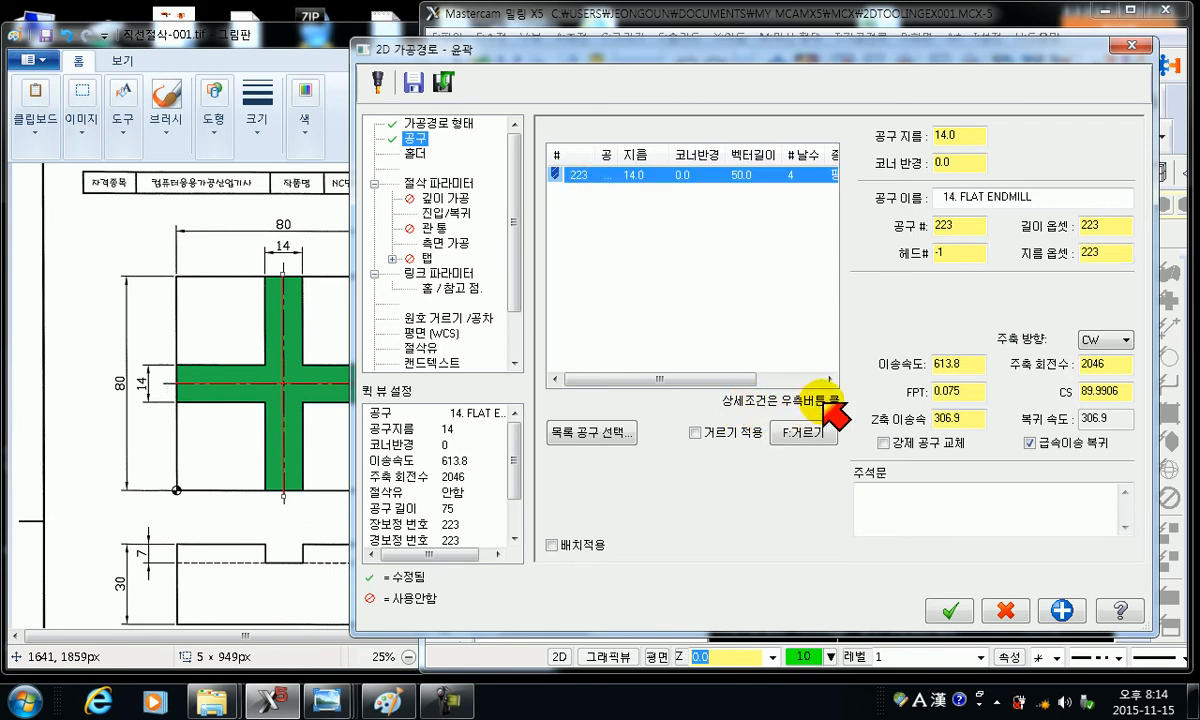
right_click(578, 180)
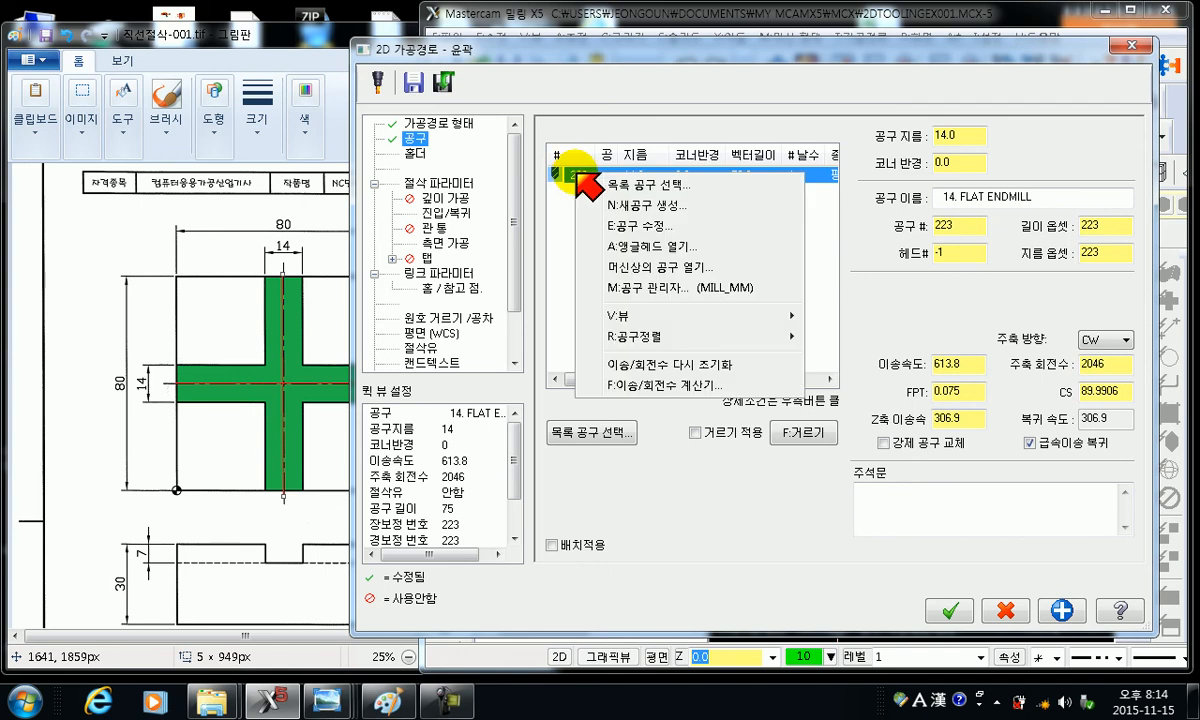
click(663, 226)
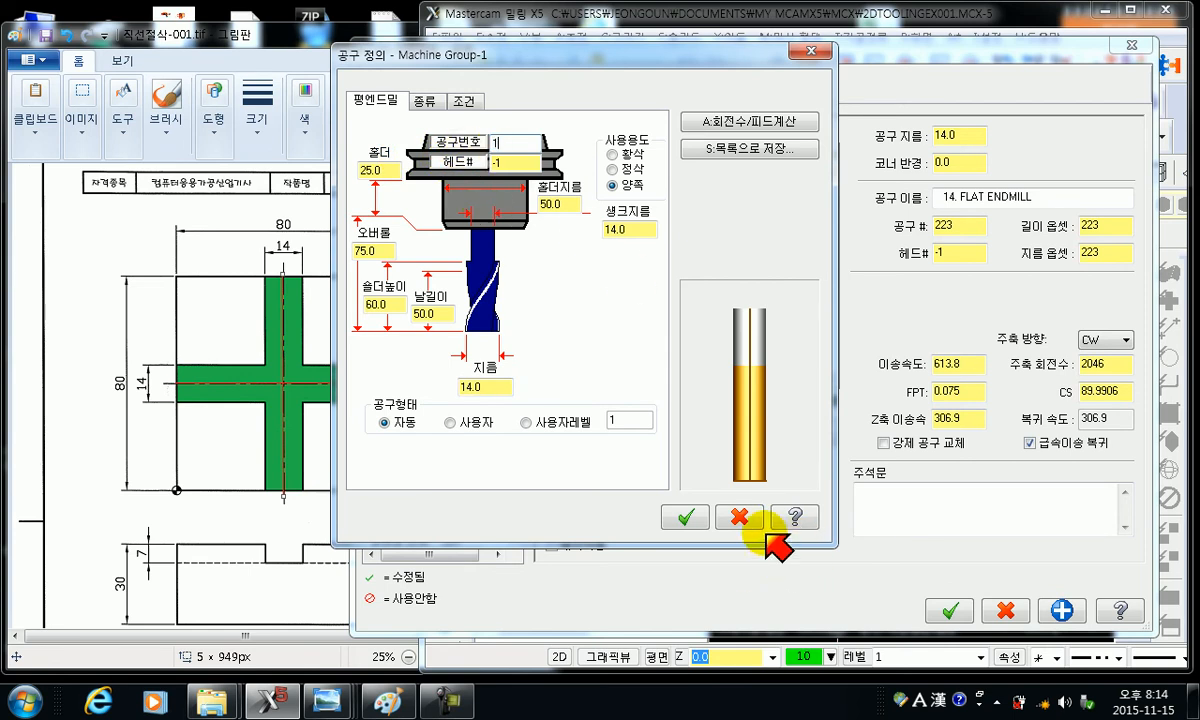
click(684, 516)
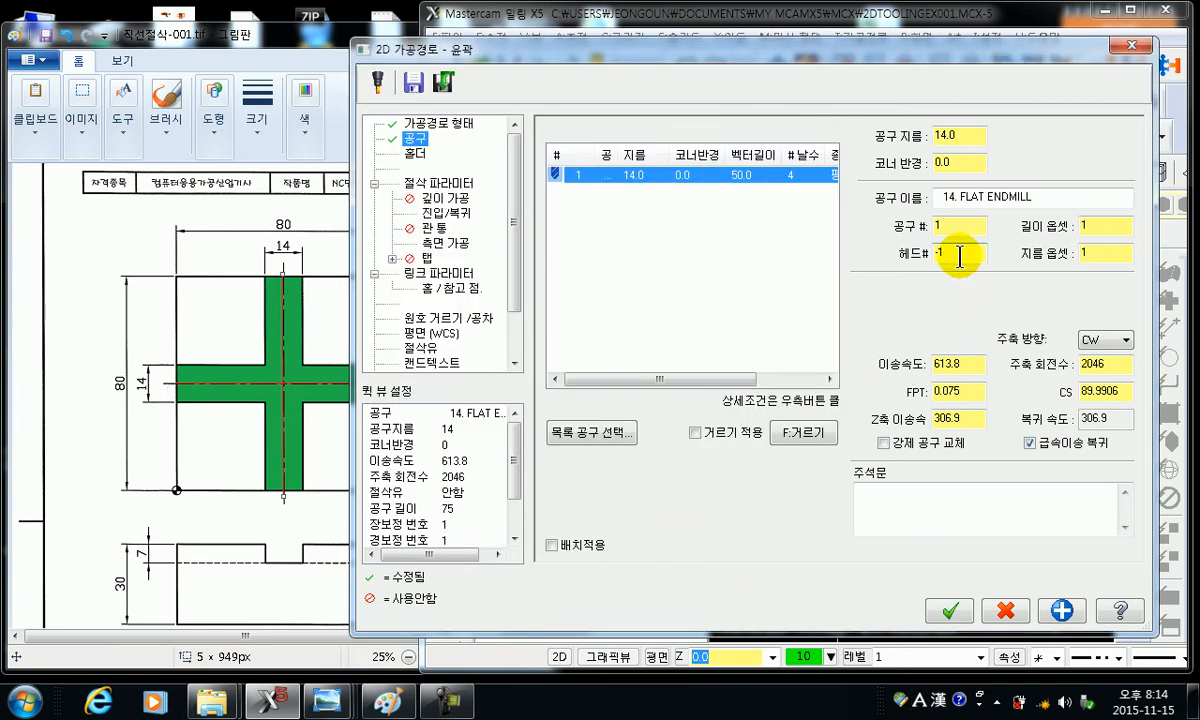
double_click(968, 225)
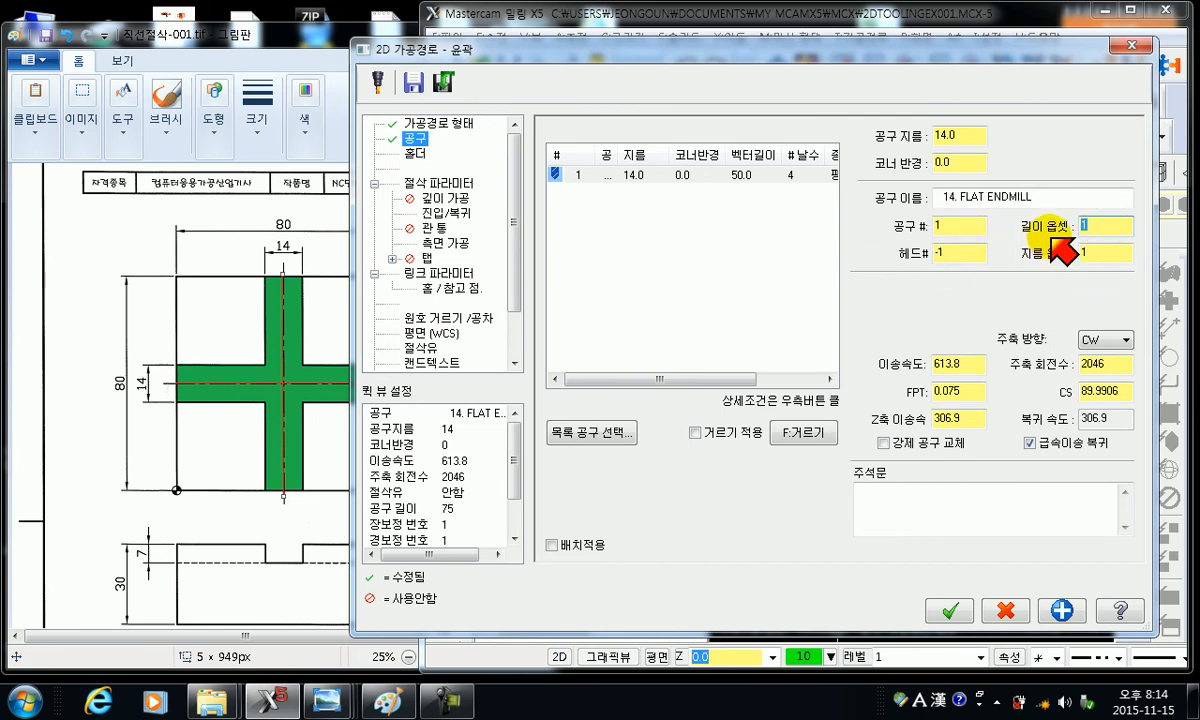
click(1096, 256)
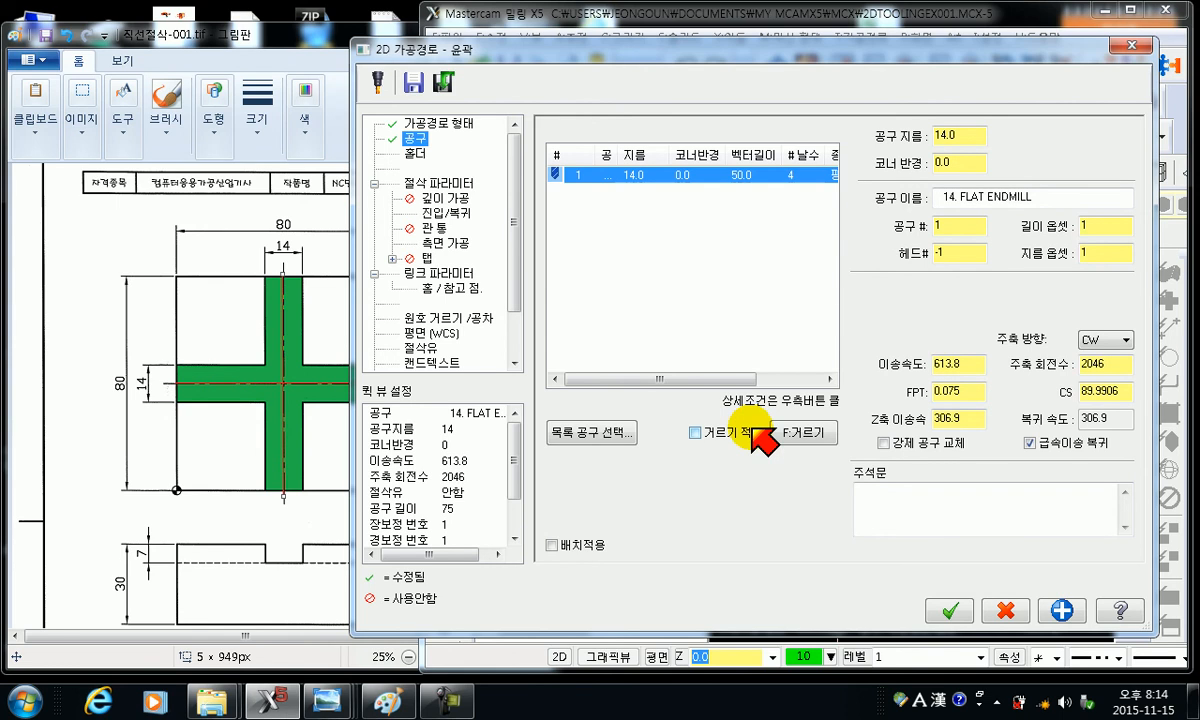
- Delete the 14 mm flat endmill from the toolpath's tool list and approve the removal
key(Delete)
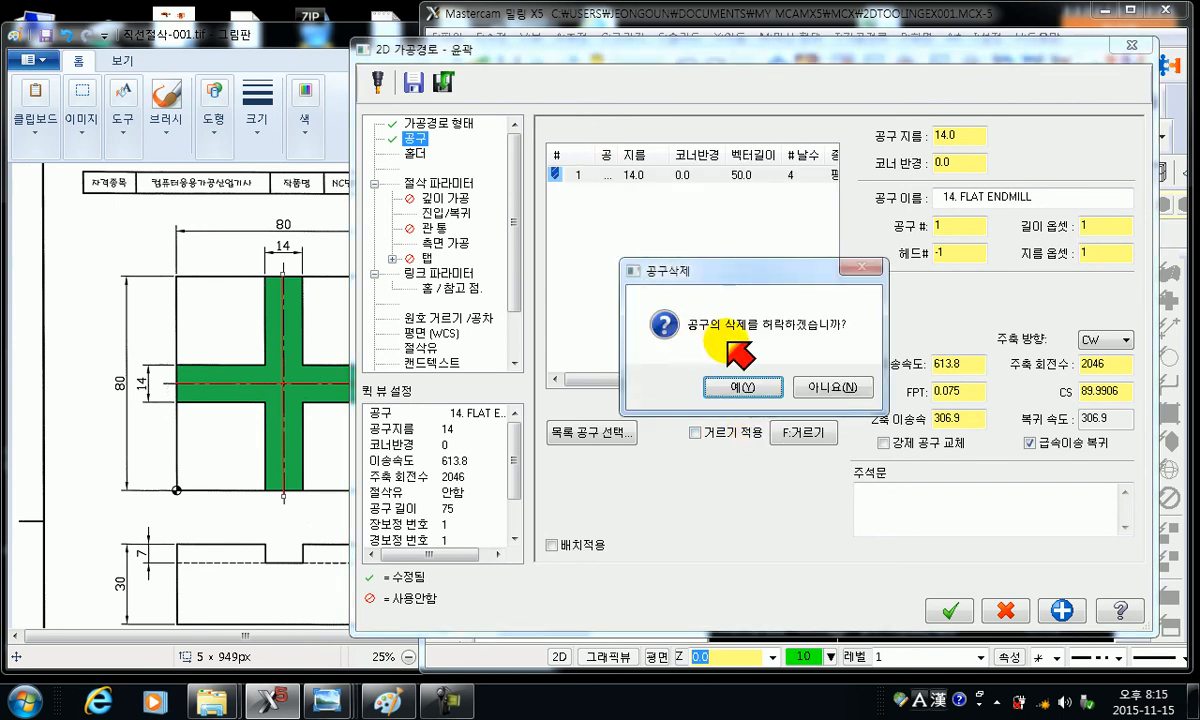
click(745, 387)
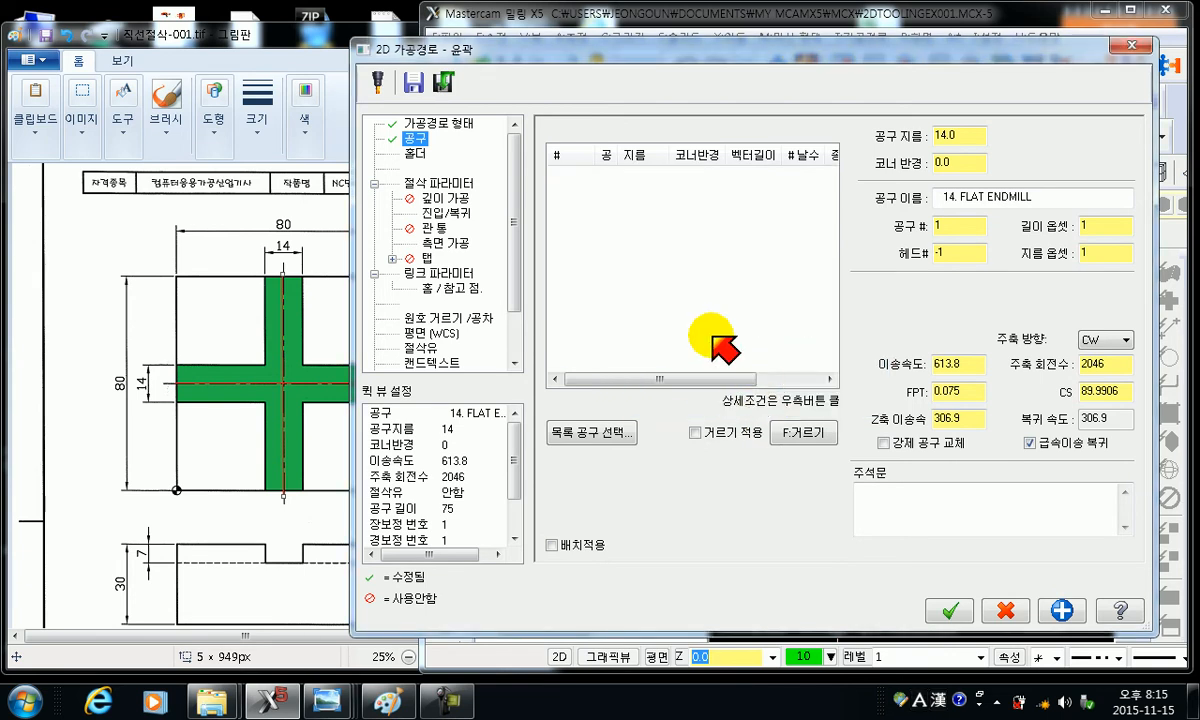
right_click(623, 226)
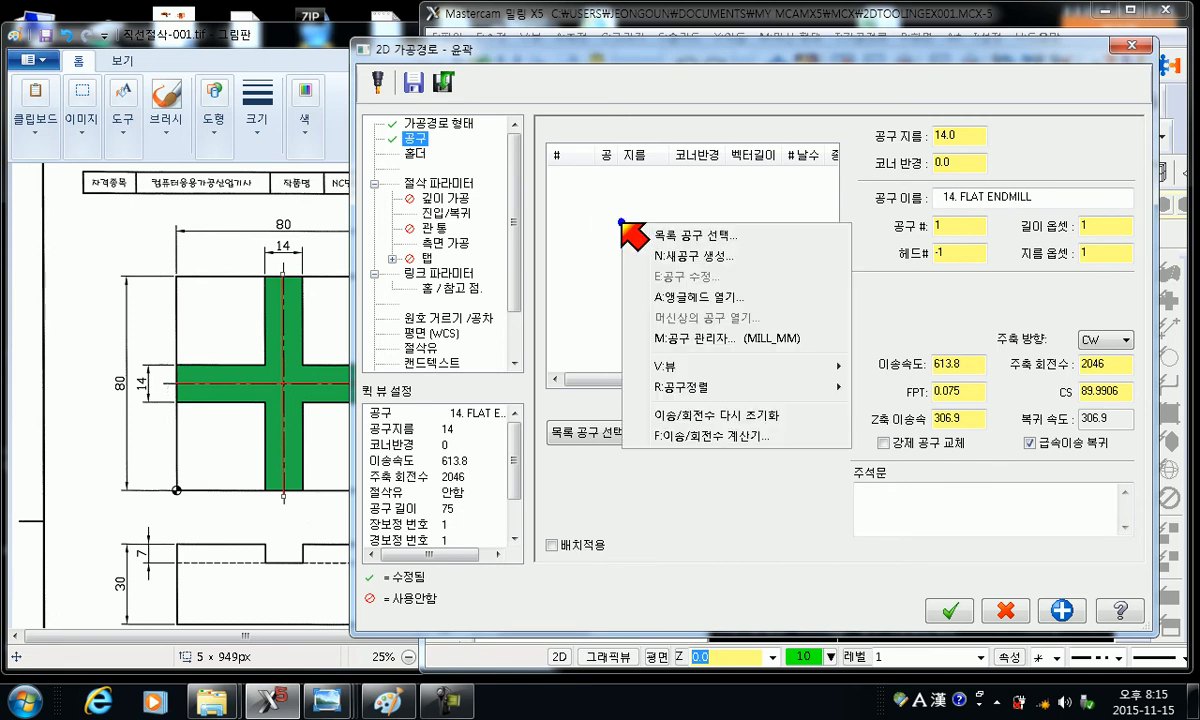
click(731, 262)
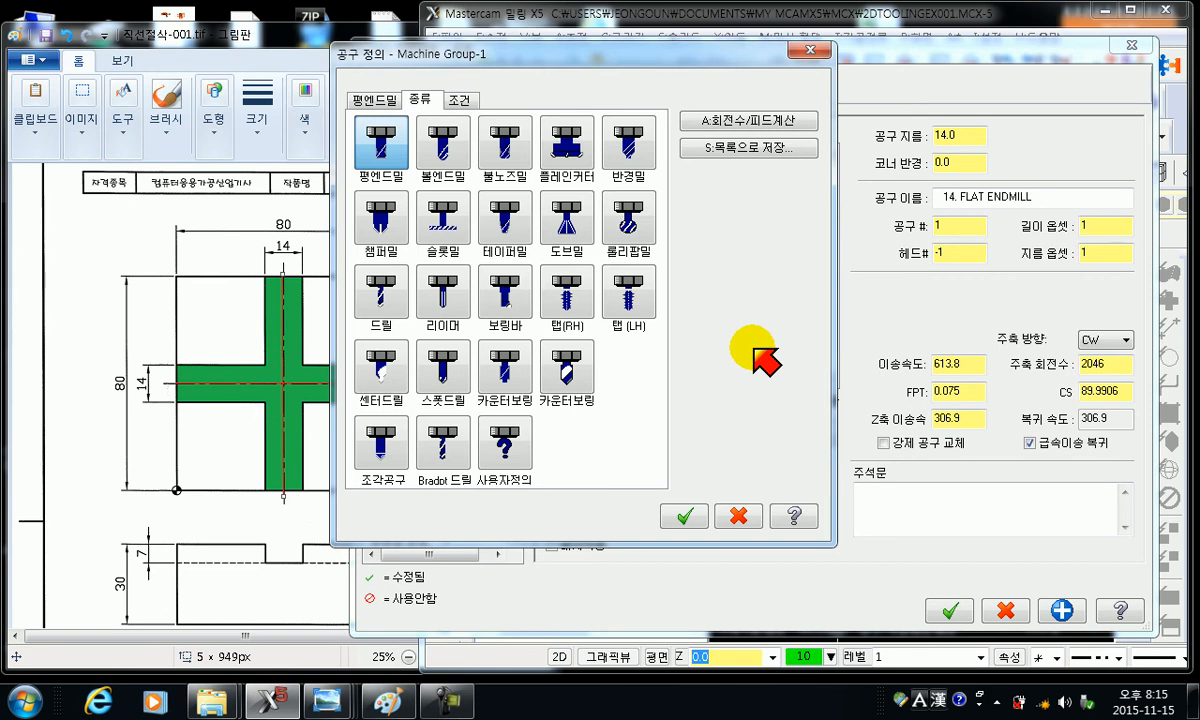
click(828, 52)
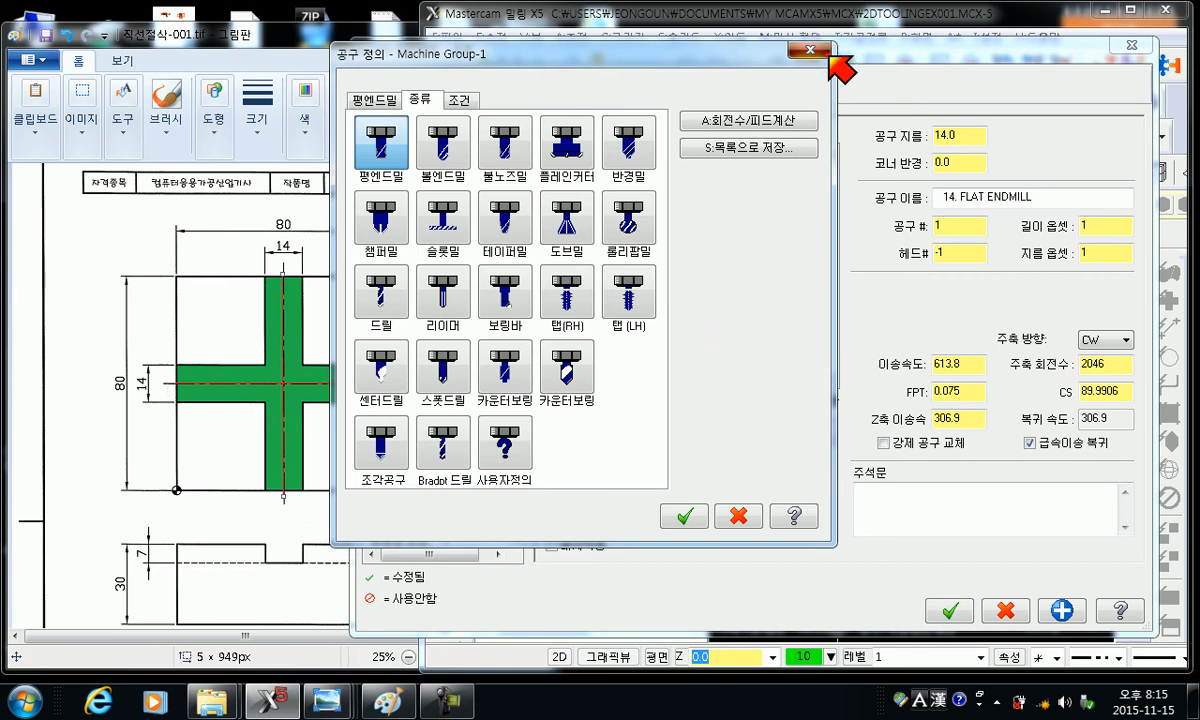
- Start defining a new tool and examine the reamer, slot mill and center drill tool types
right_click(626, 200)
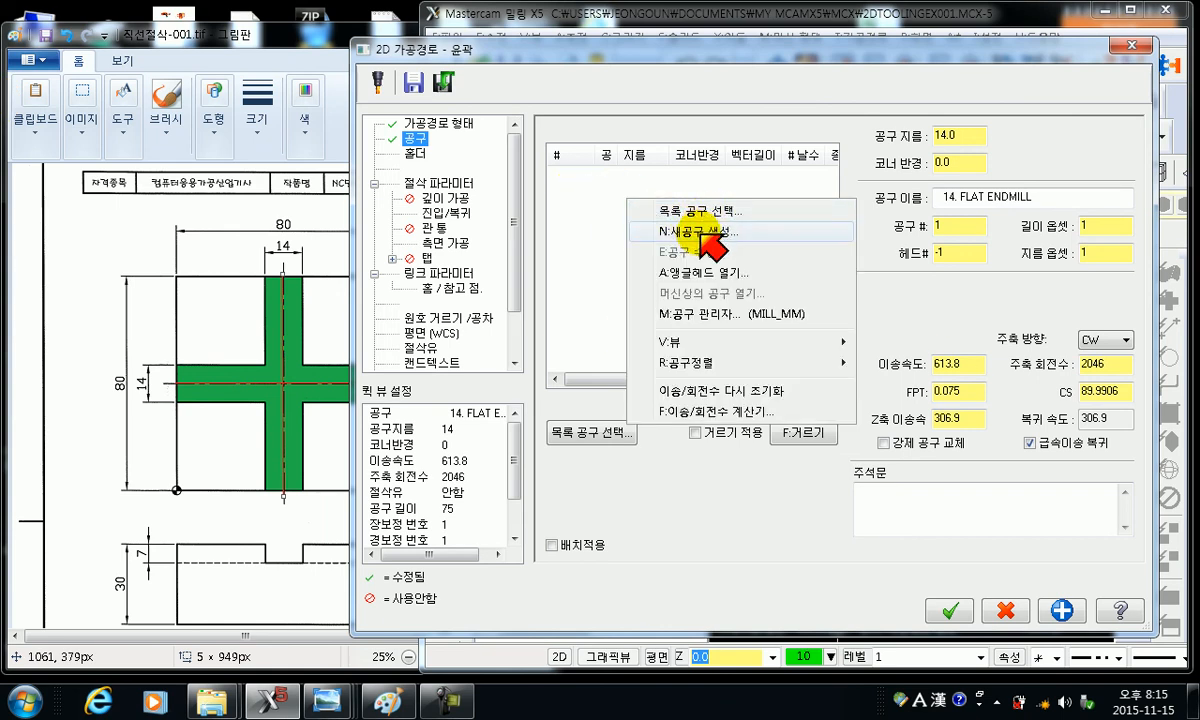
click(714, 232)
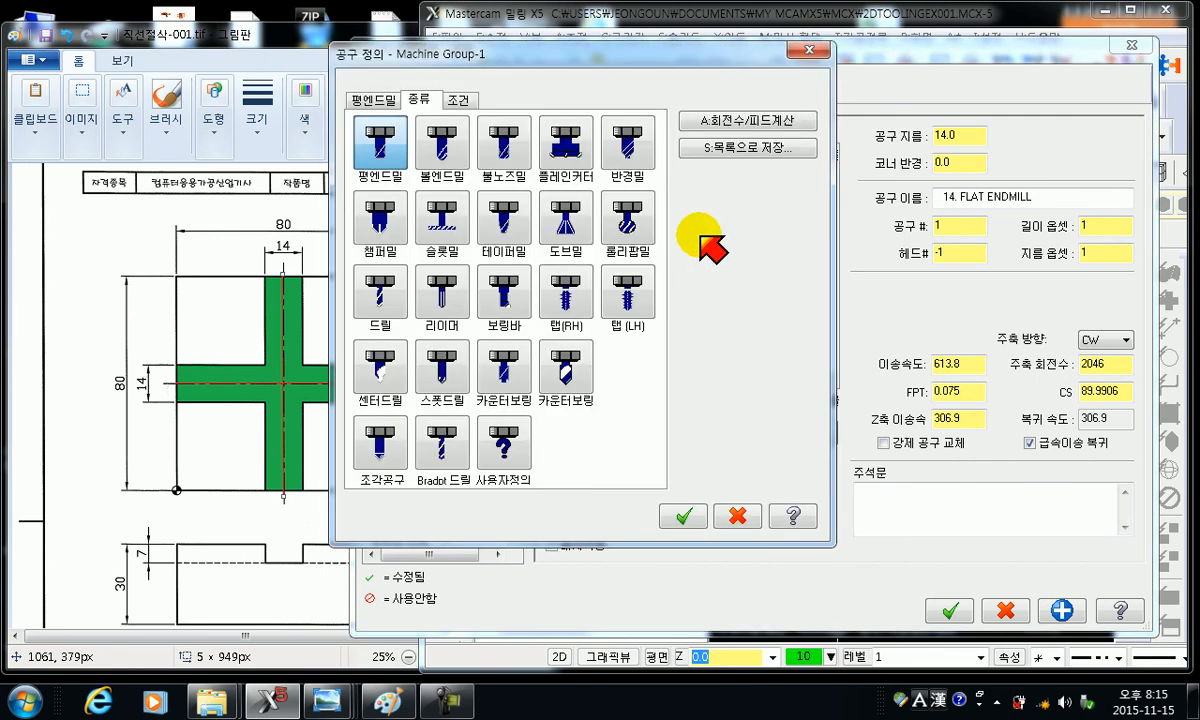
drag(514, 53, 625, 127)
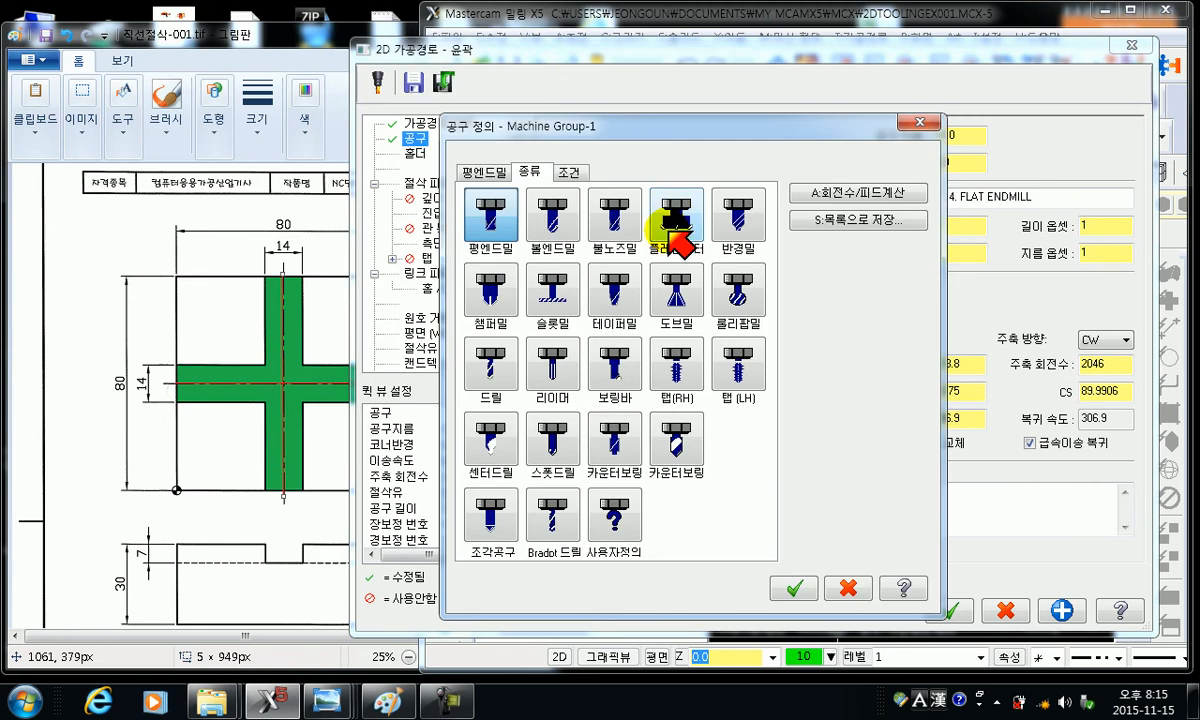
click(553, 251)
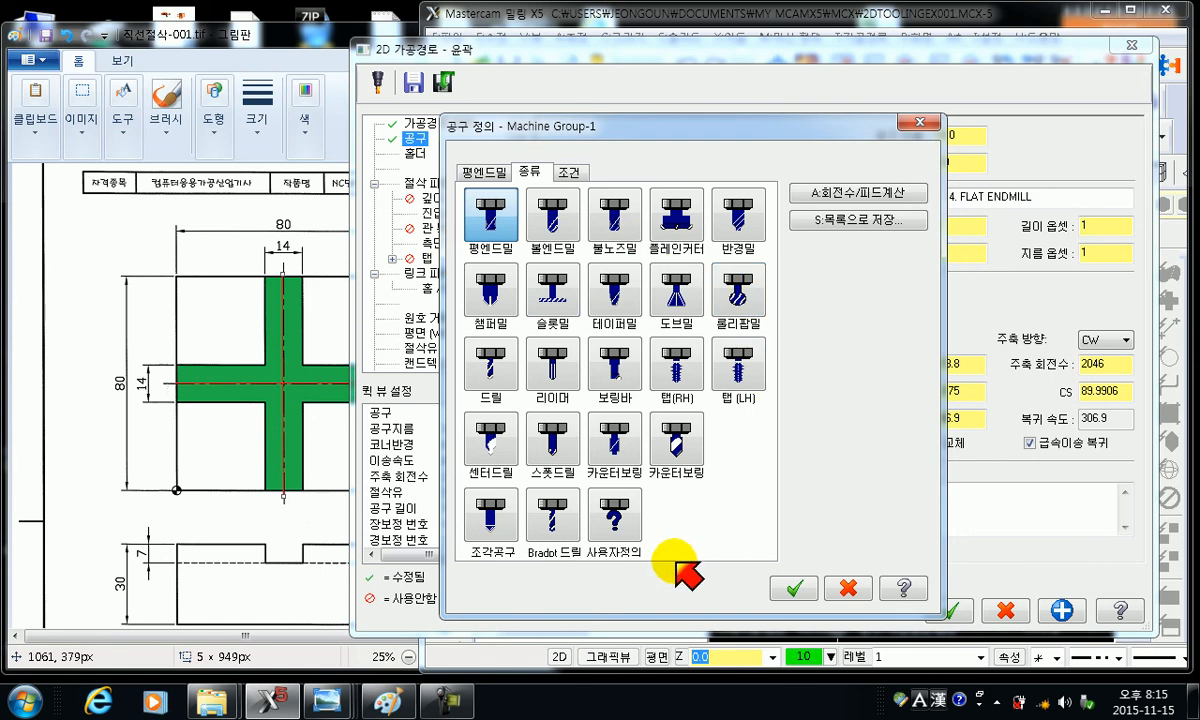
click(548, 362)
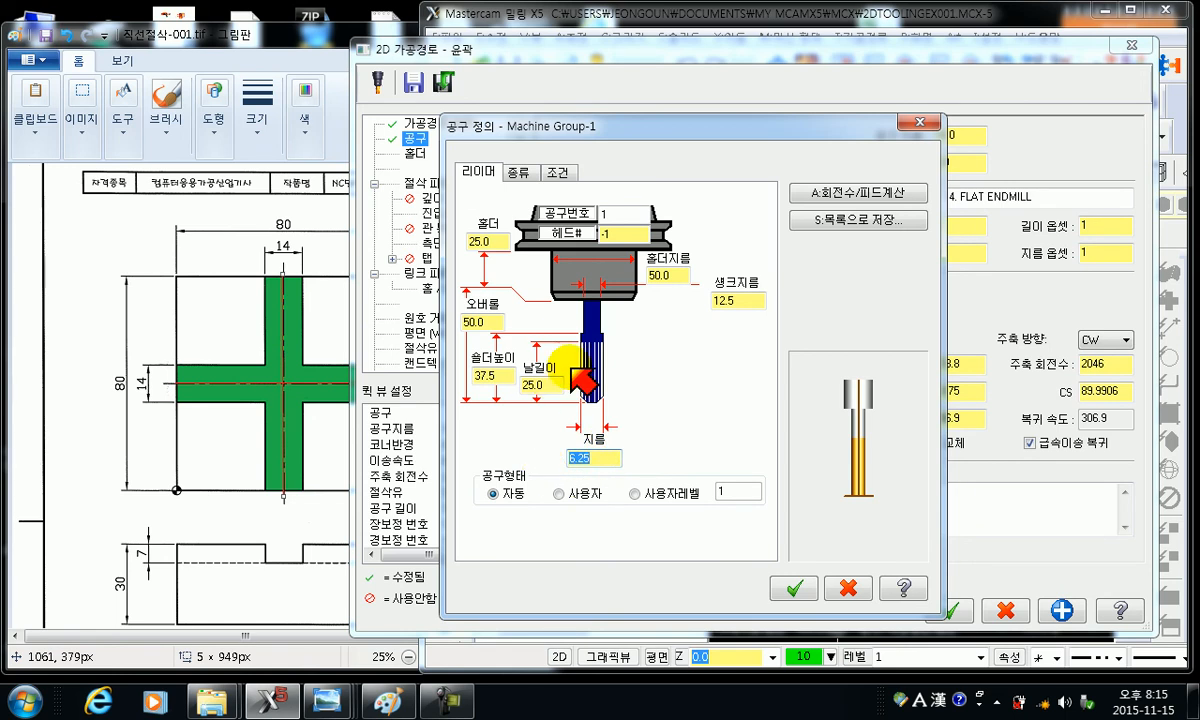
click(518, 173)
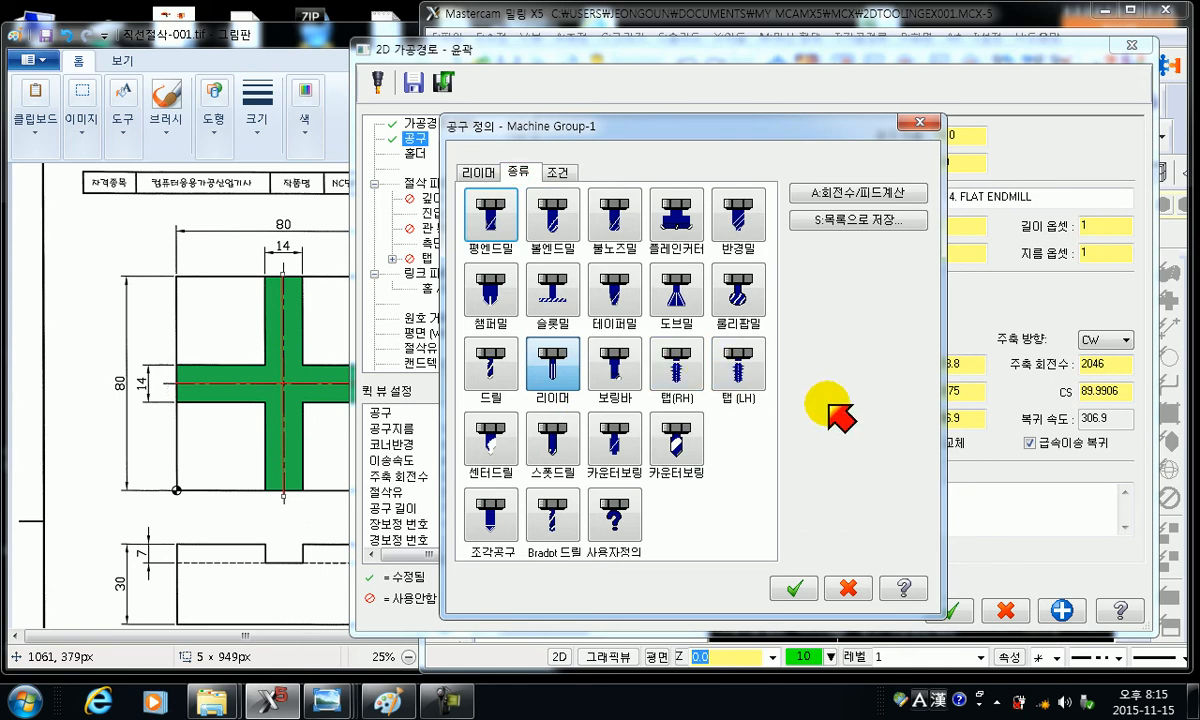
click(564, 289)
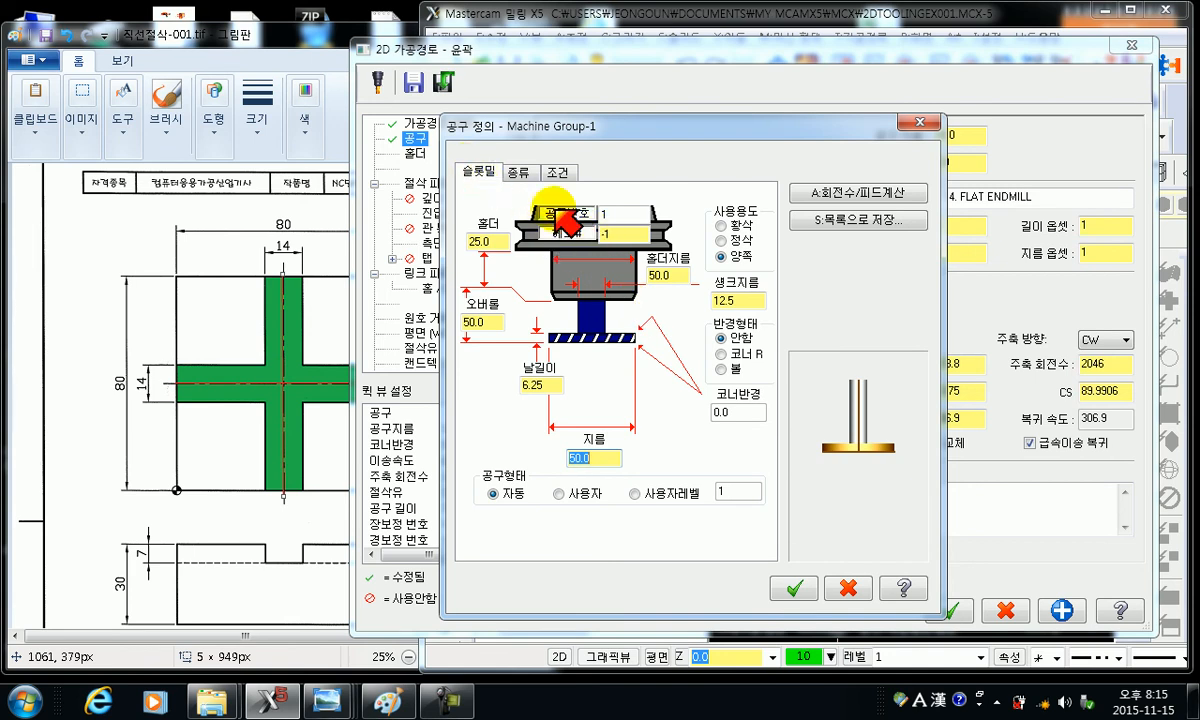
click(520, 173)
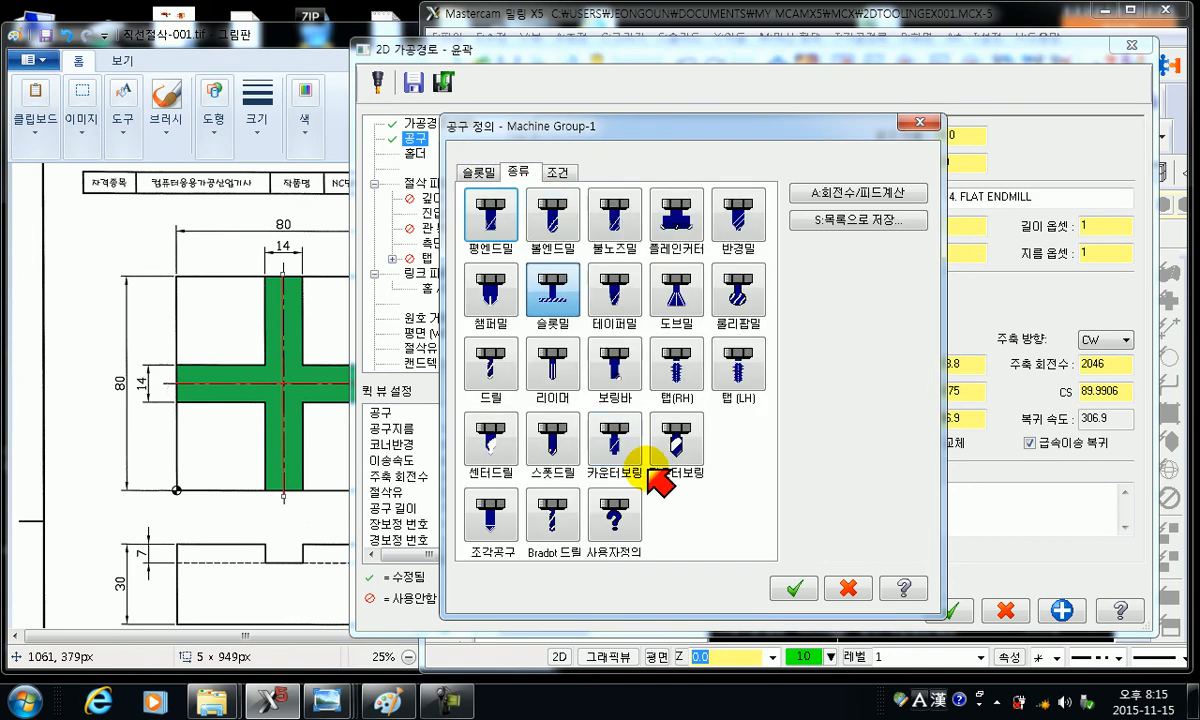
click(509, 449)
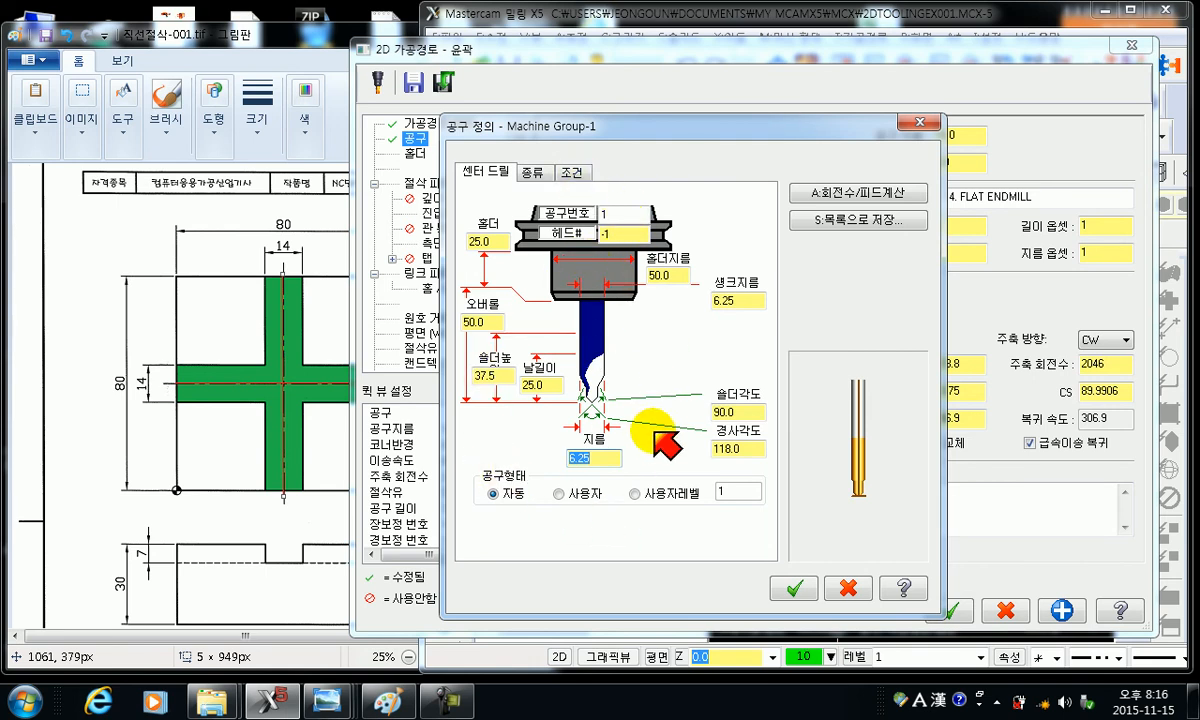
click(530, 172)
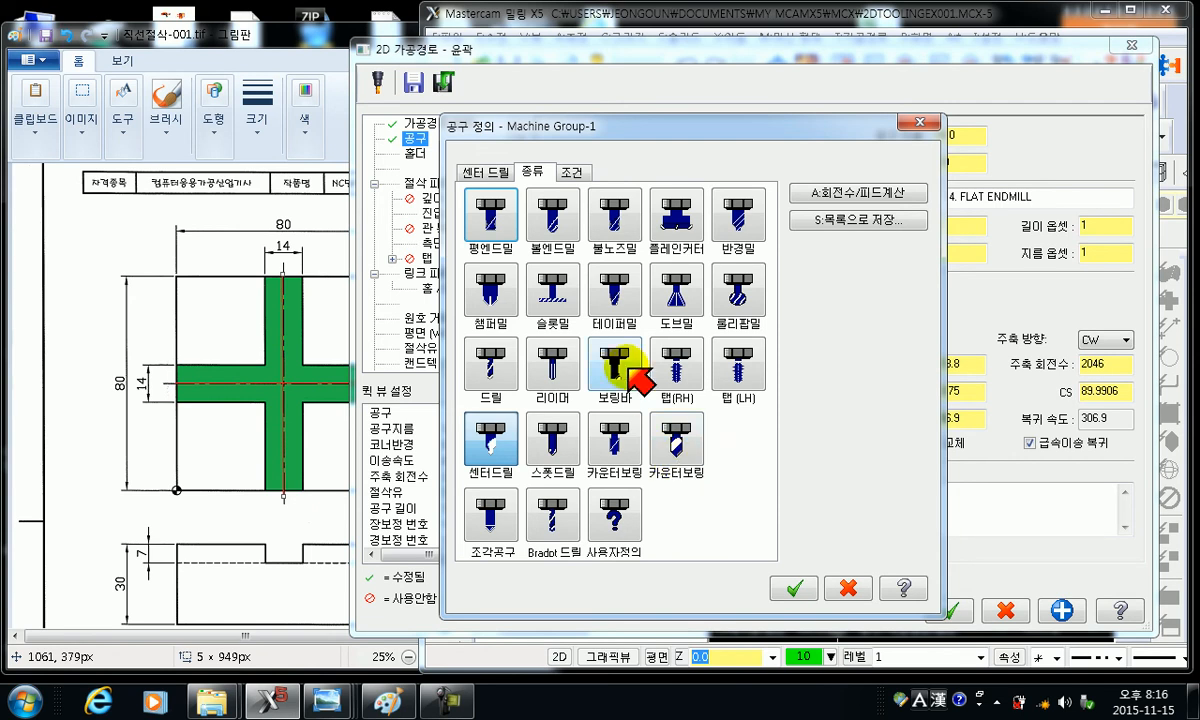
- Choose flat endmill as the new tool's type with a 14 mm diameter, checking its shank diameter, shoulder height and overall length
double_click(490, 215)
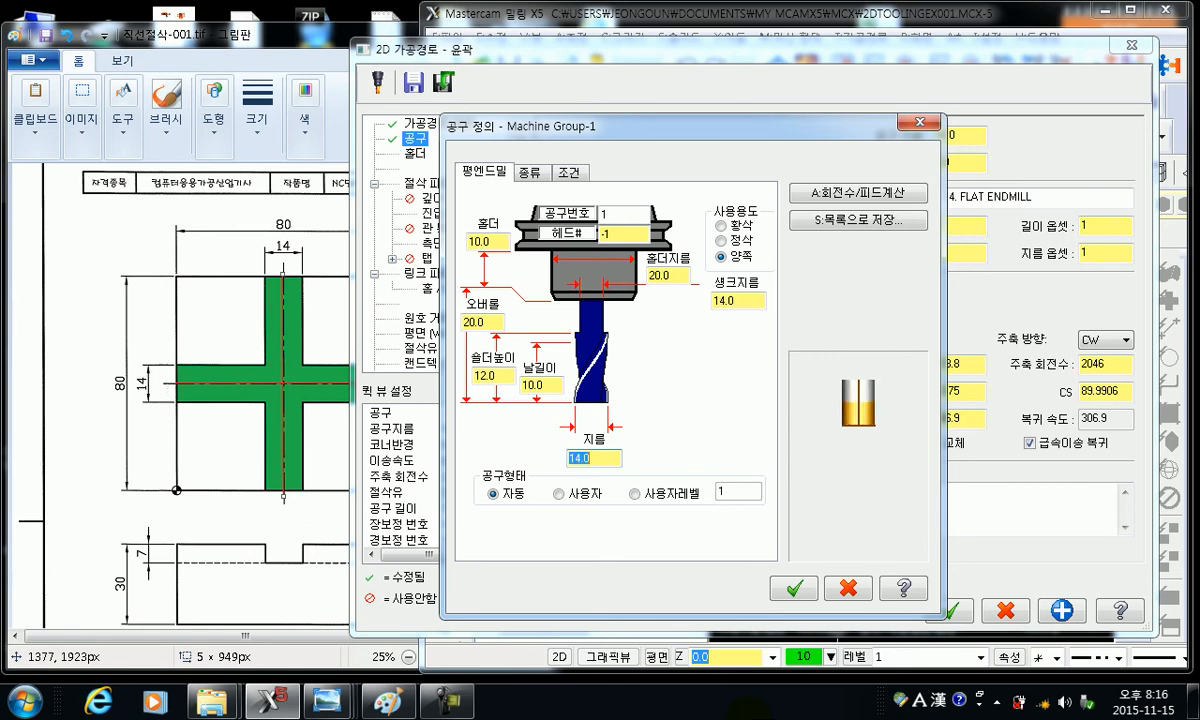
click(744, 298)
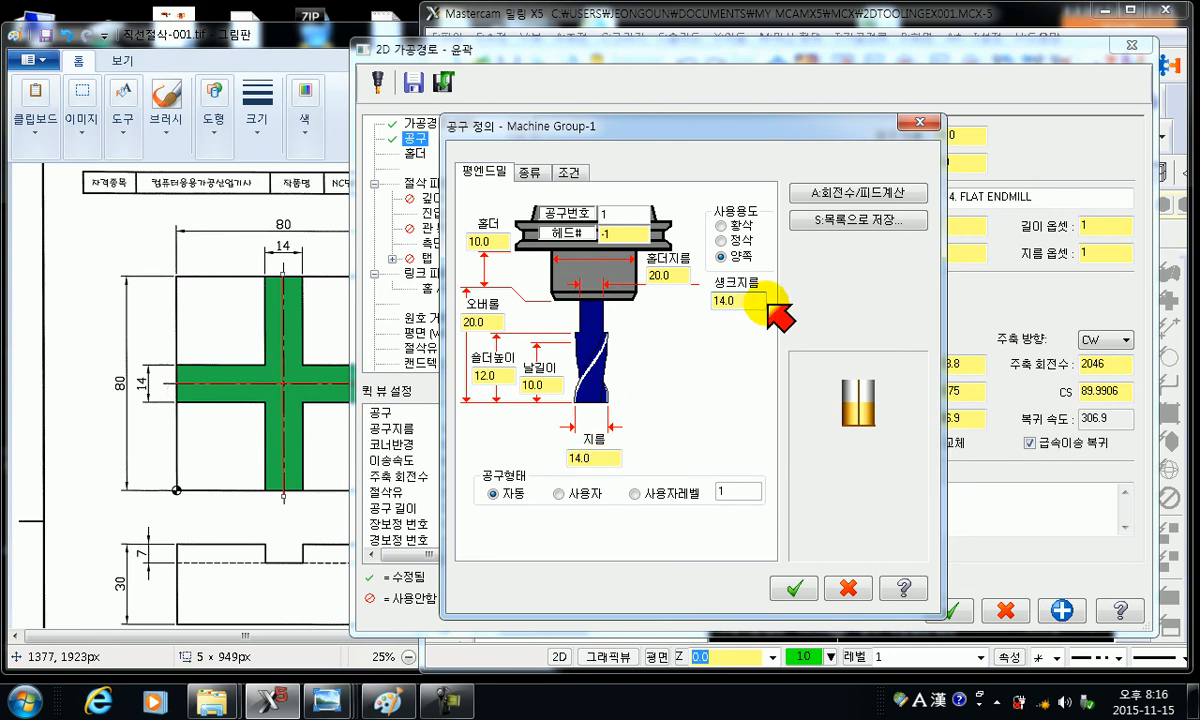
double_click(513, 379)
double_click(481, 321)
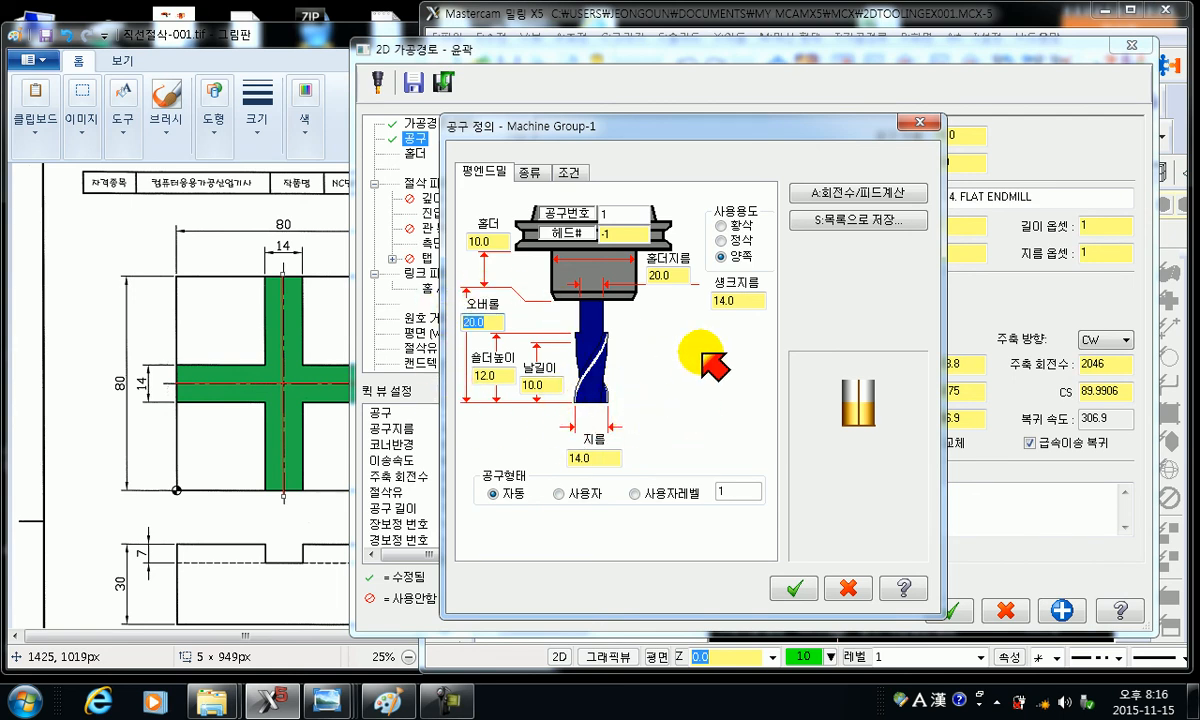
- Review the new flat endmill's cutting parameters and dimensions, and add the tool to the contour toolpath's tool list
click(572, 173)
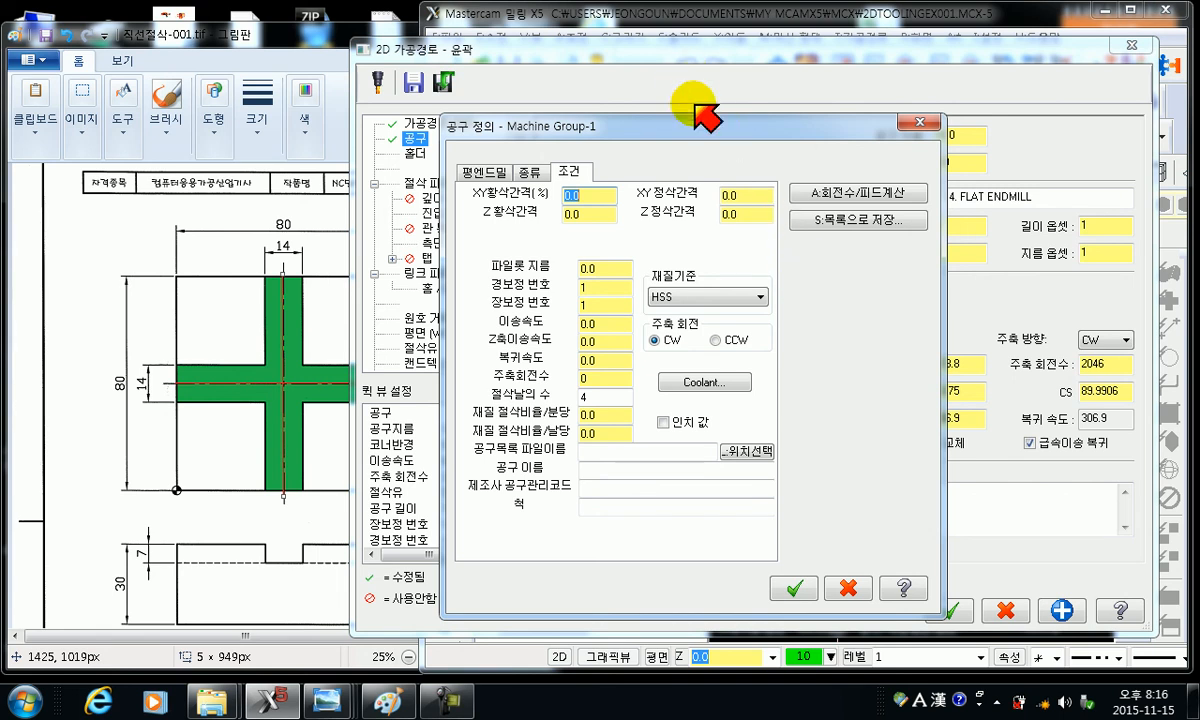
drag(710, 128, 421, 153)
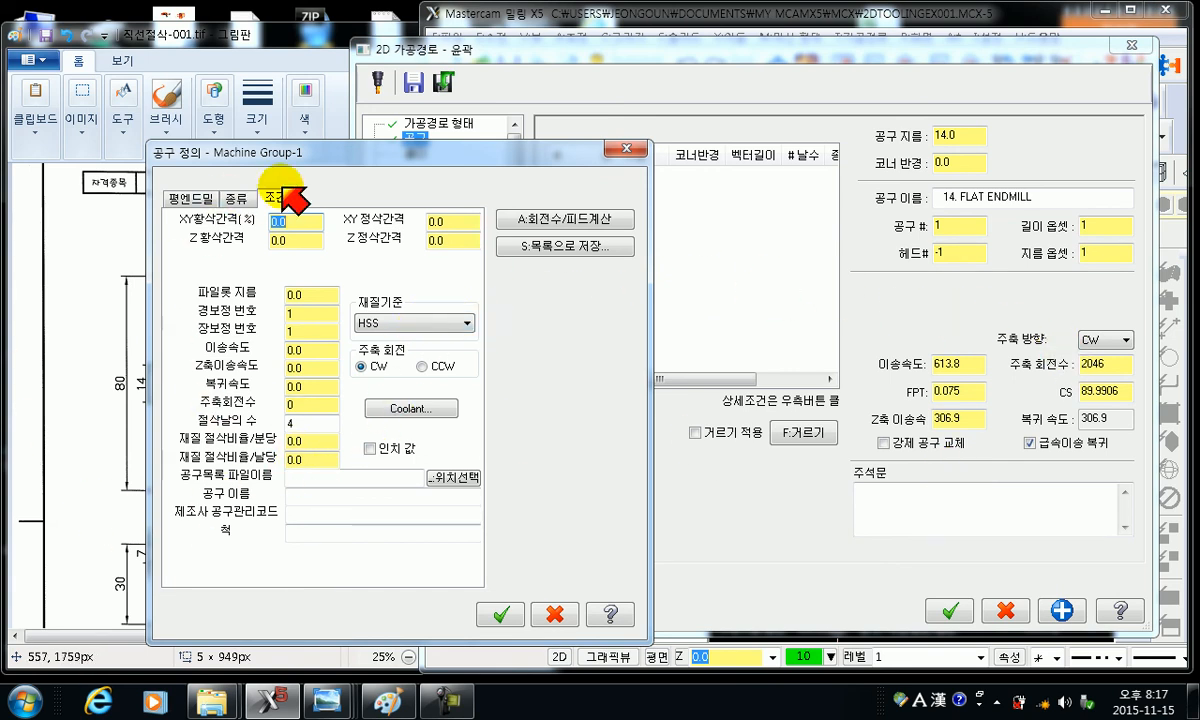
mouse_move(437, 152)
mouse_down()
mouse_move(314, 256)
mouse_move(291, 191)
mouse_move(563, 182)
mouse_move(748, 122)
mouse_up()
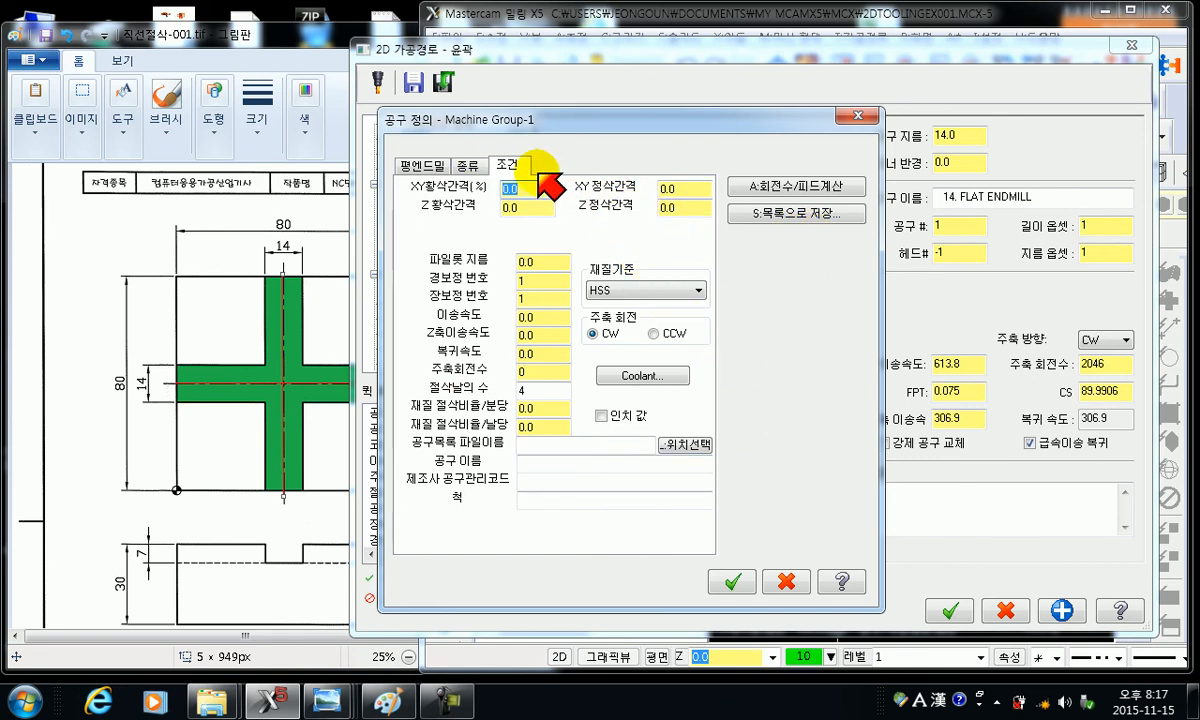
click(412, 168)
click(516, 168)
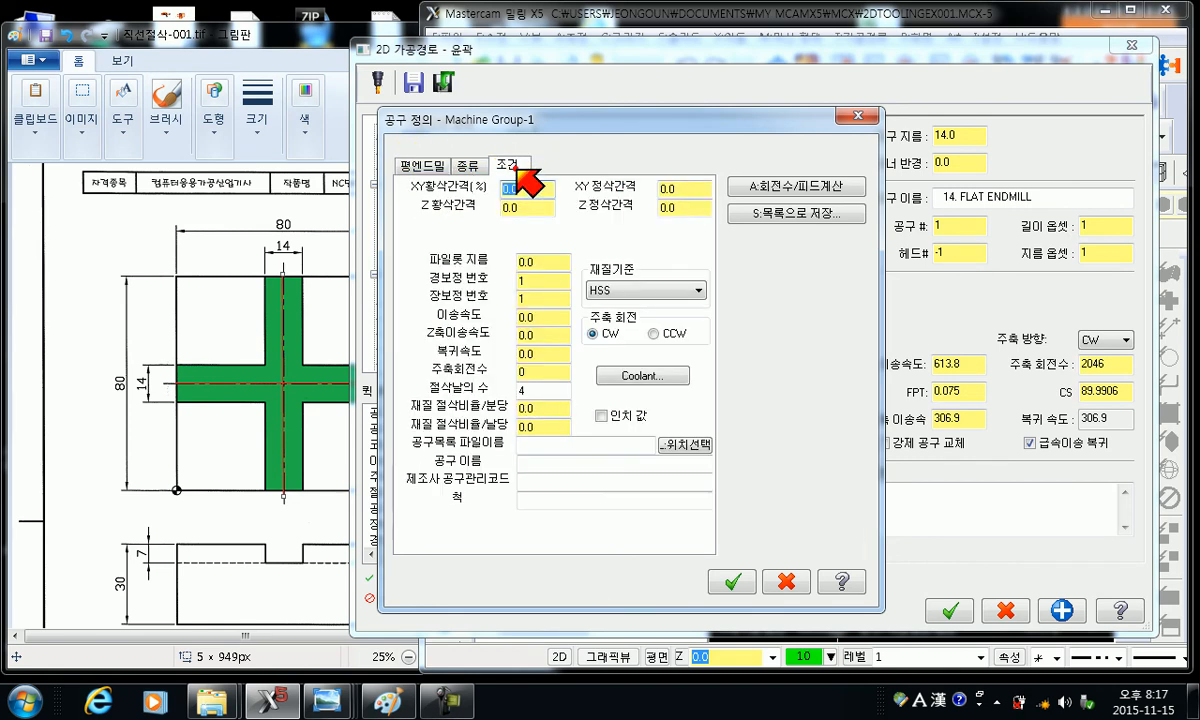
click(410, 166)
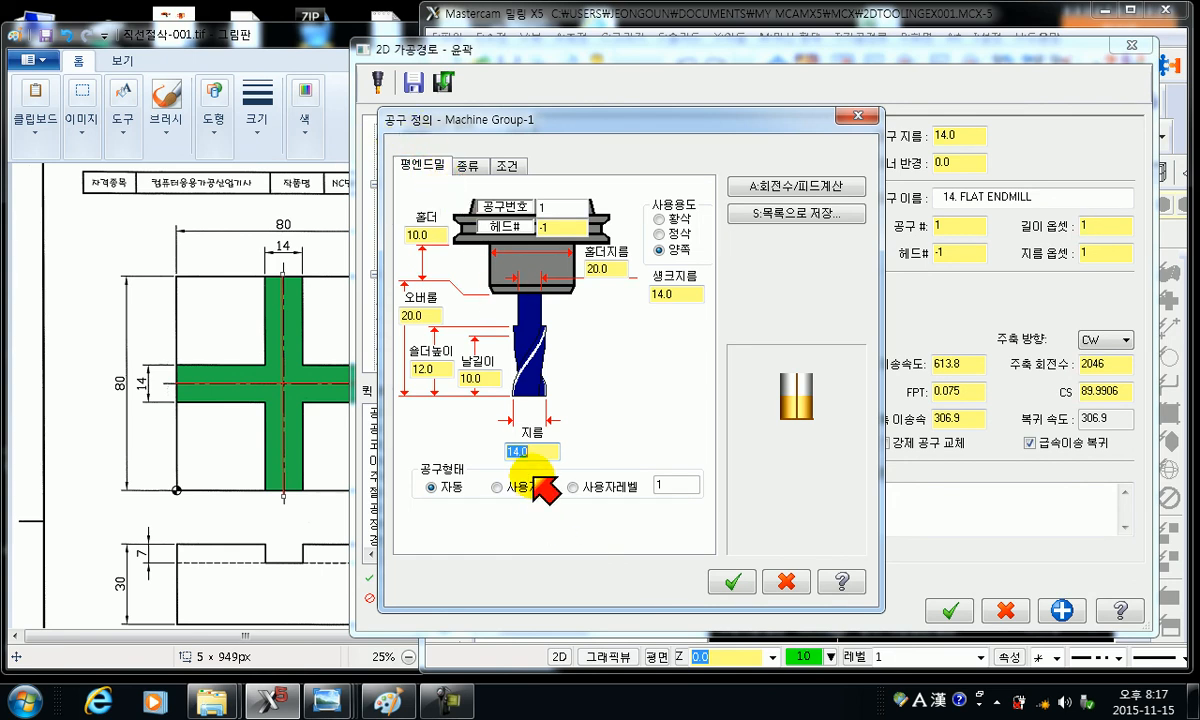
click(733, 583)
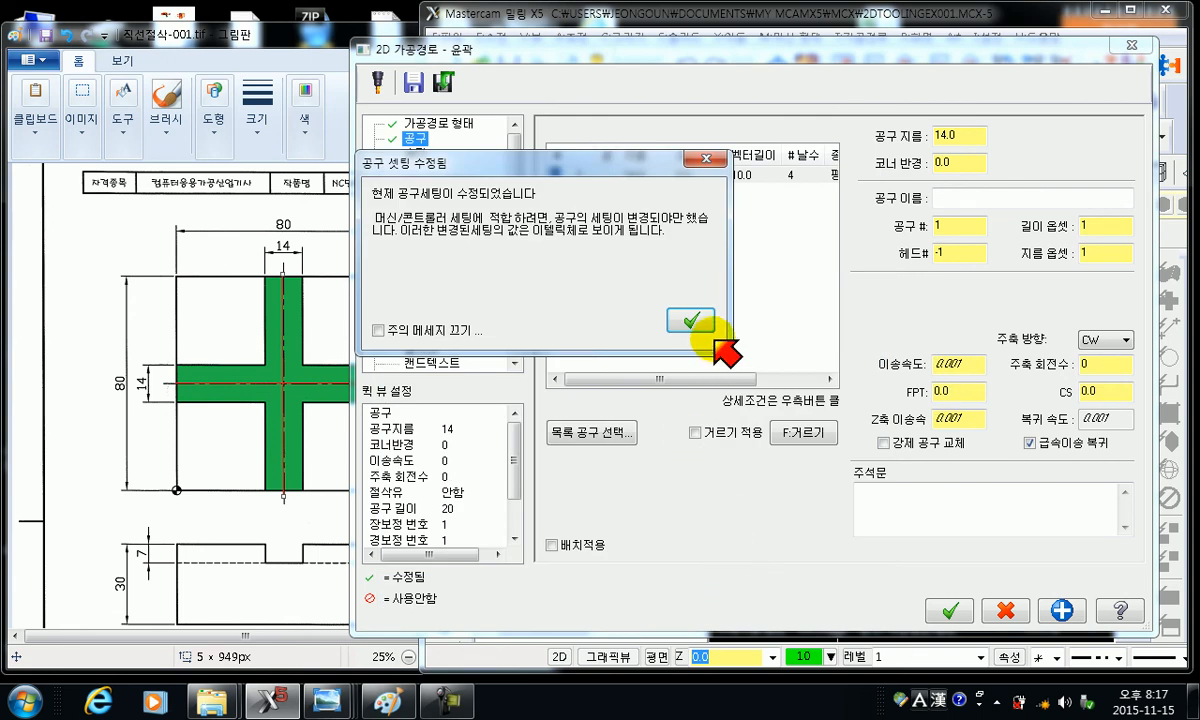
click(692, 320)
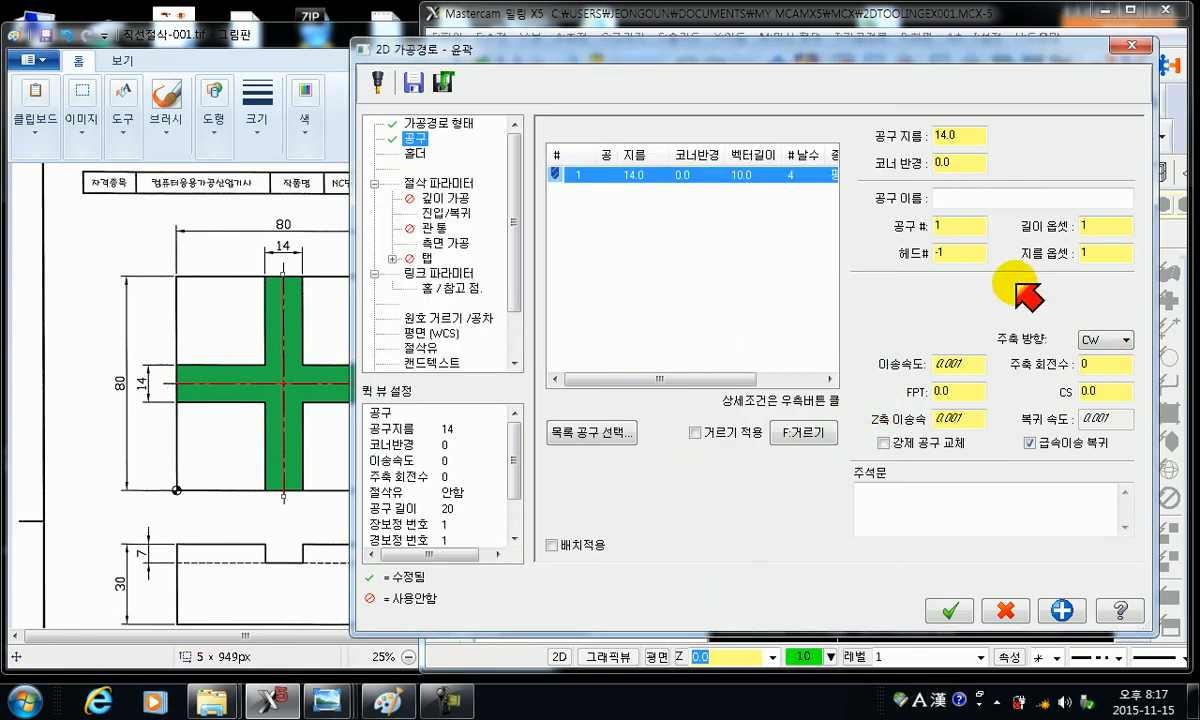
click(976, 224)
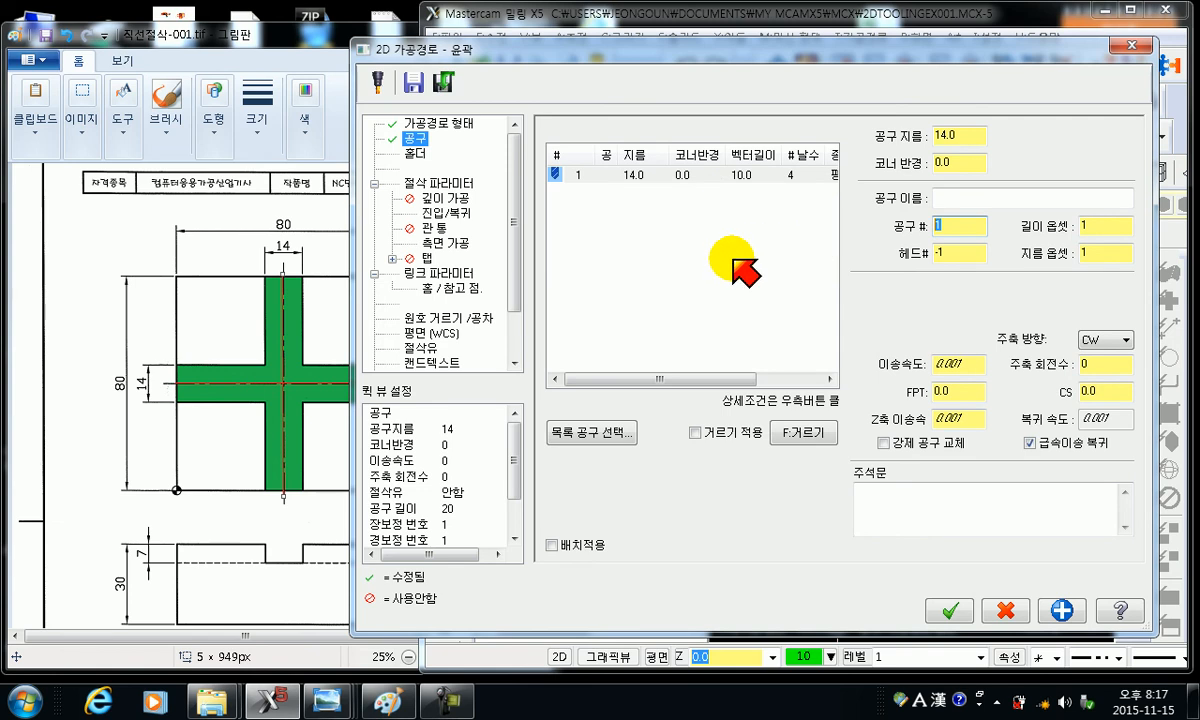
right_click(702, 259)
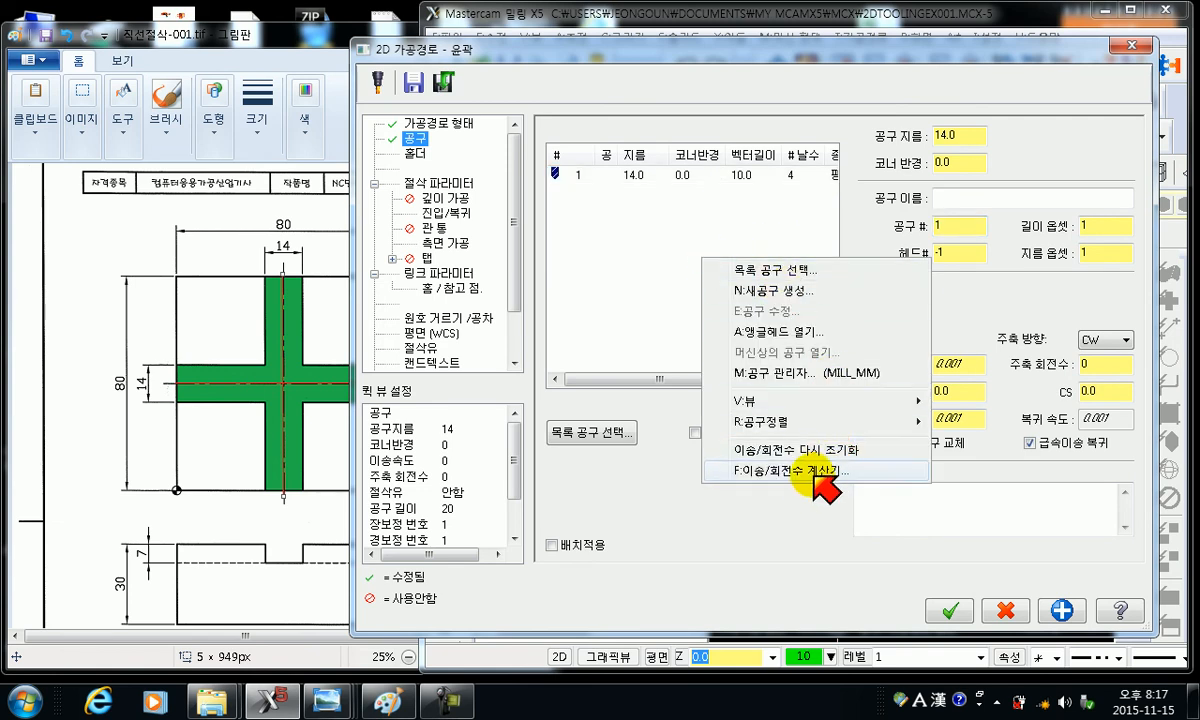
click(642, 291)
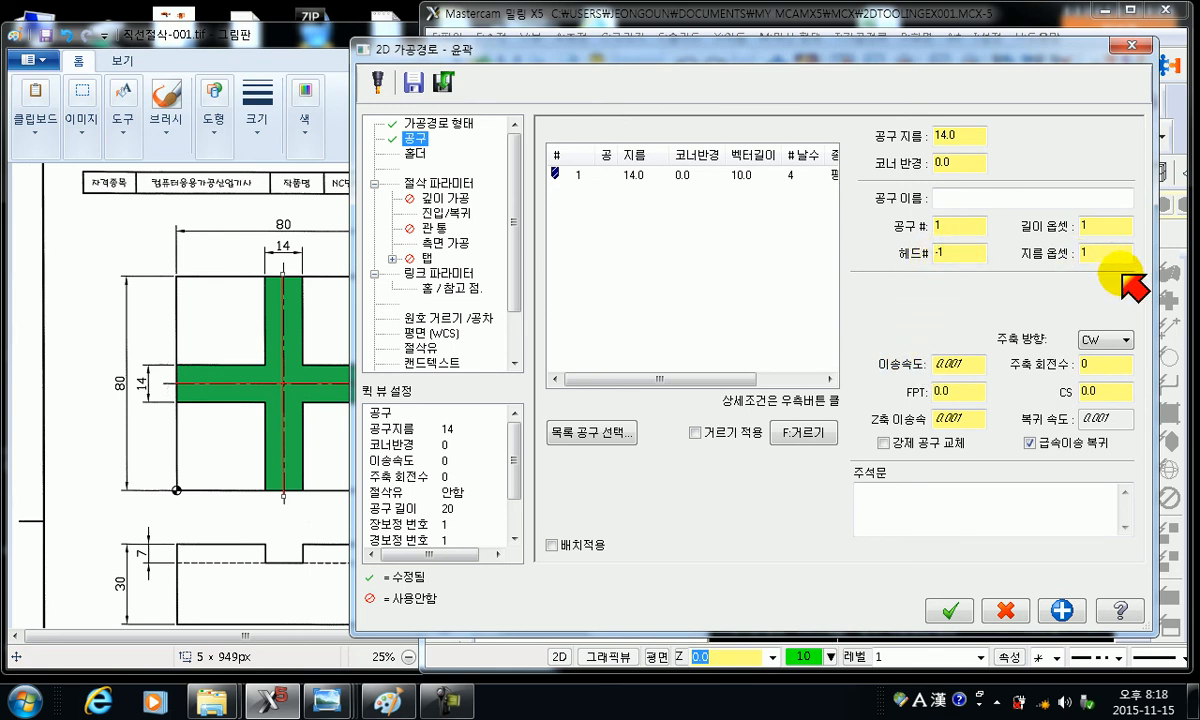
- Set the contour toolpath's spindle speed to 3000, feed rate to 1000 and Z-axis plunge feed rate to 500
drag(1119, 365, 919, 355)
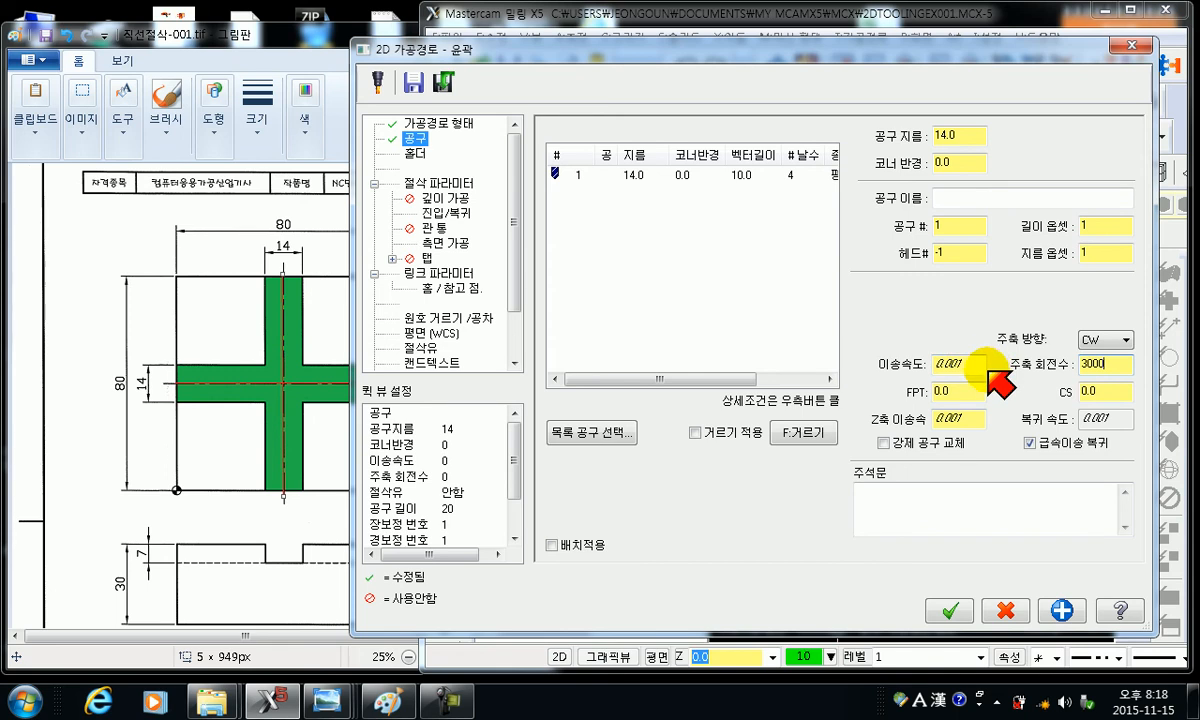
click(955, 364)
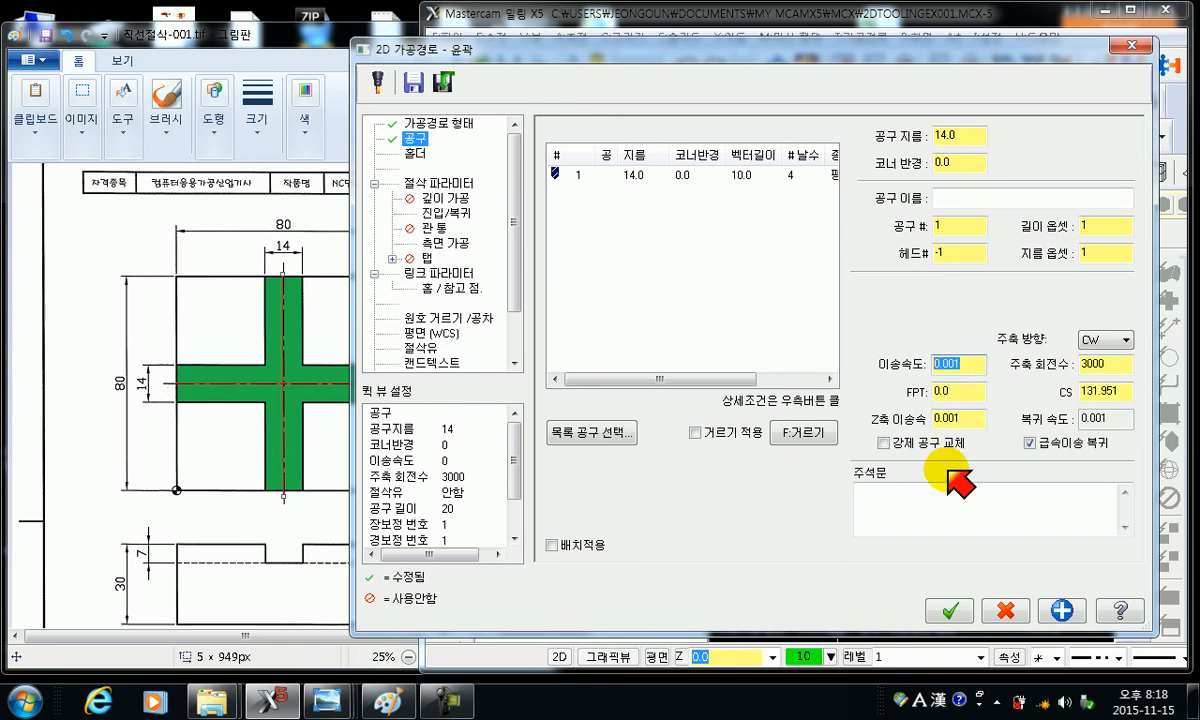
text(1000)
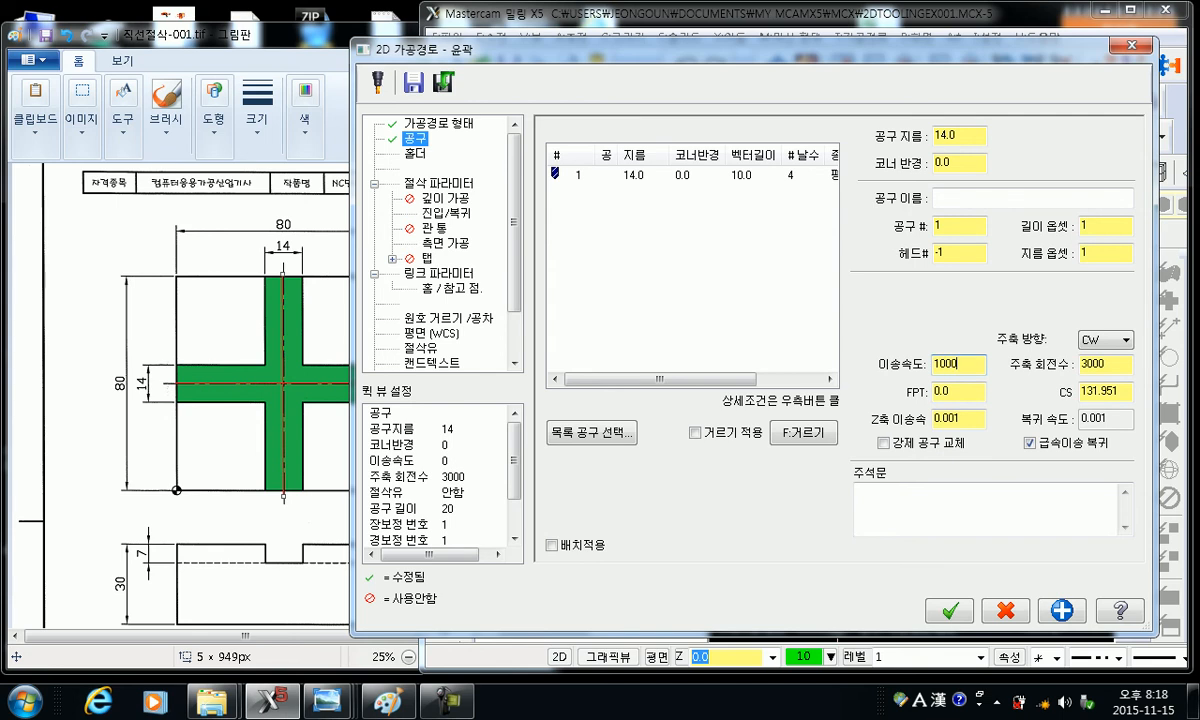
click(978, 420)
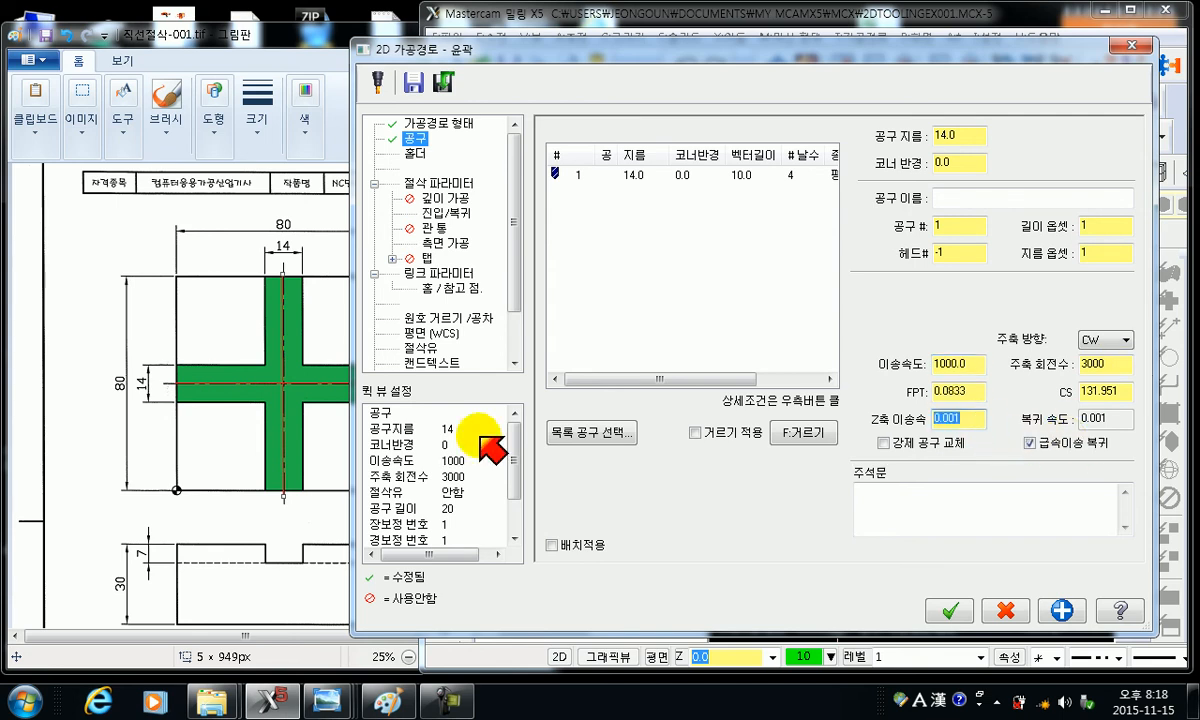
text(50)
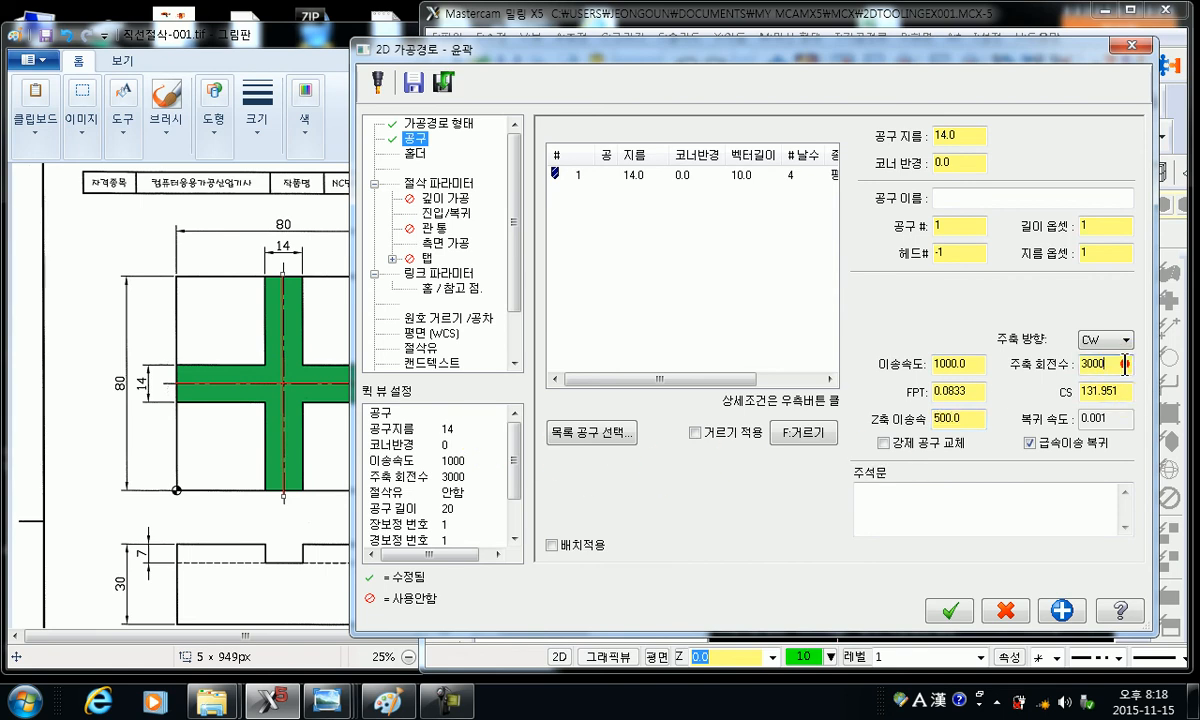
drag(979, 366, 826, 370)
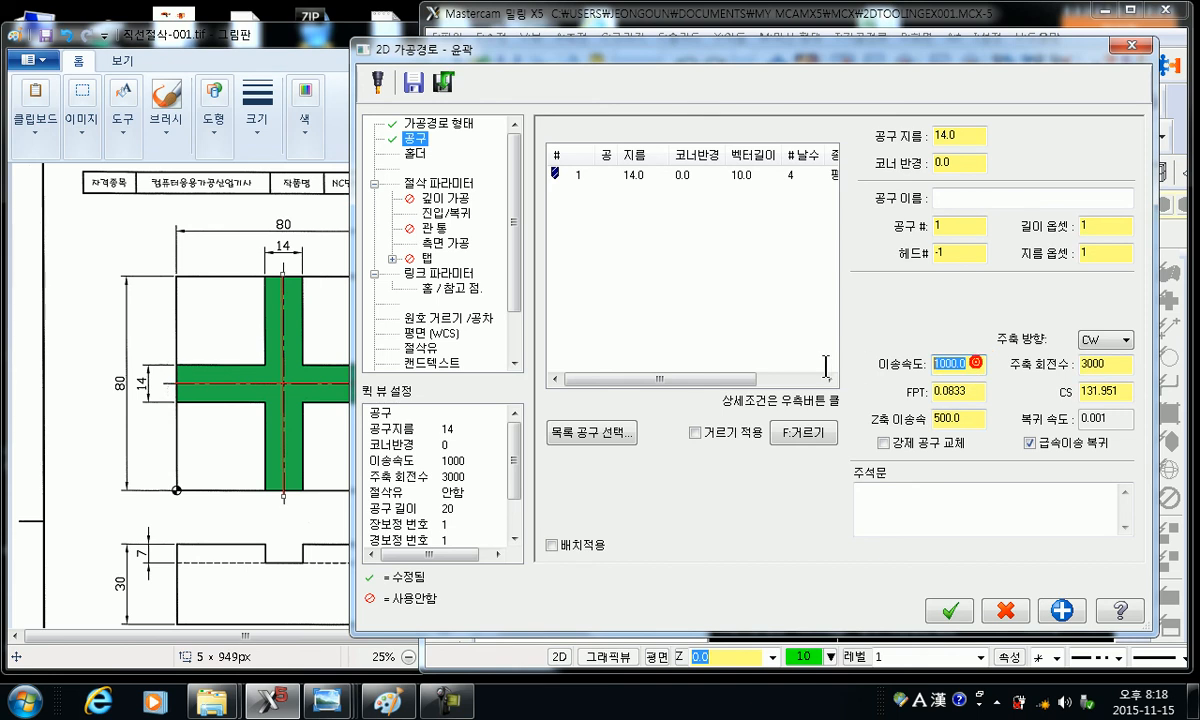
drag(979, 422, 932, 419)
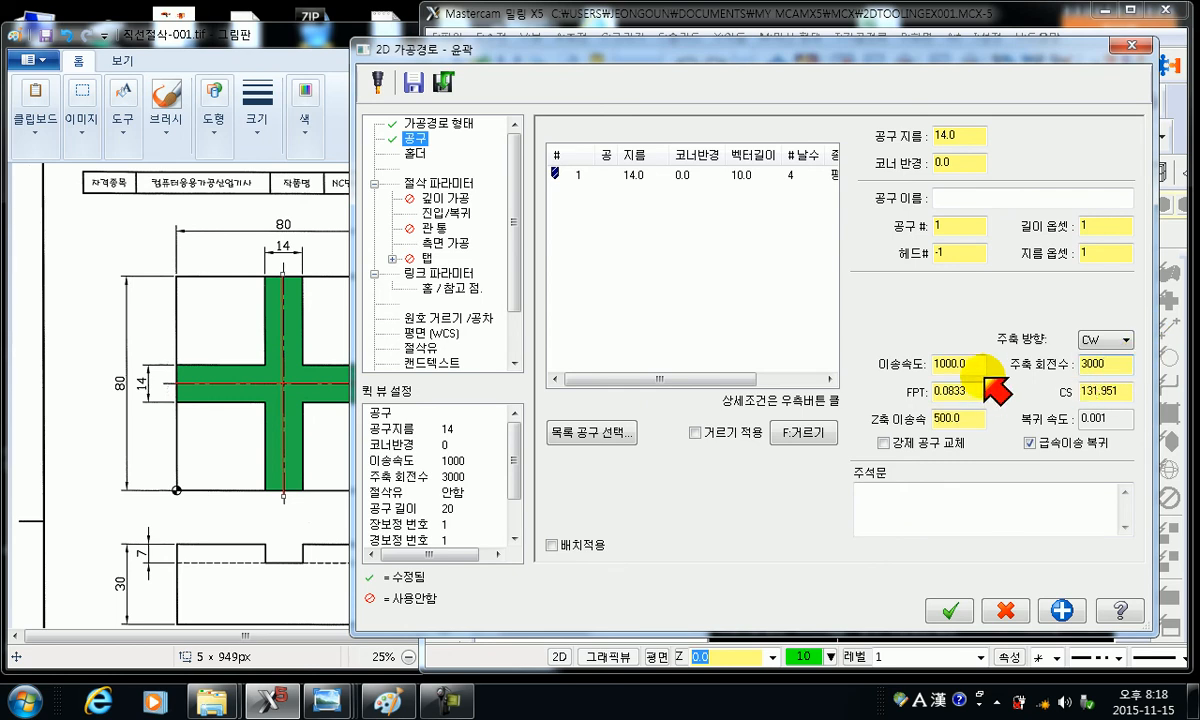
click(975, 418)
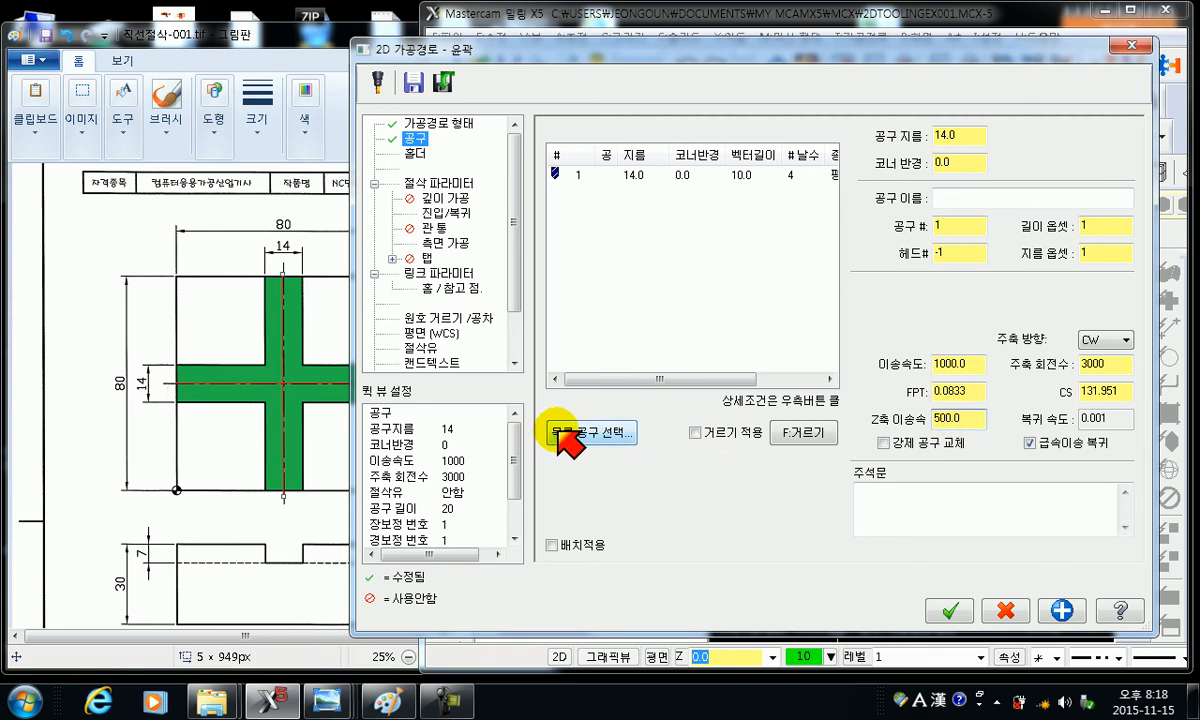
- Examine the flat endmills in the MILL_MM tool library and the other available tool library files without choosing any
click(605, 432)
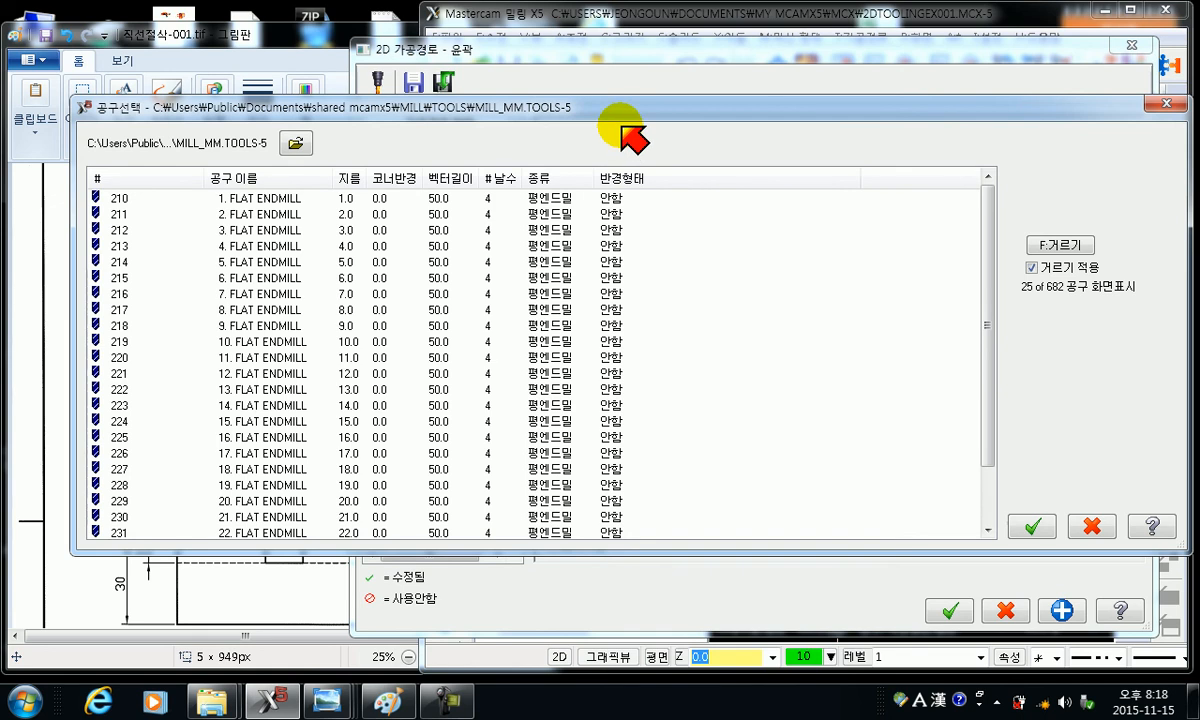
drag(630, 118, 618, 121)
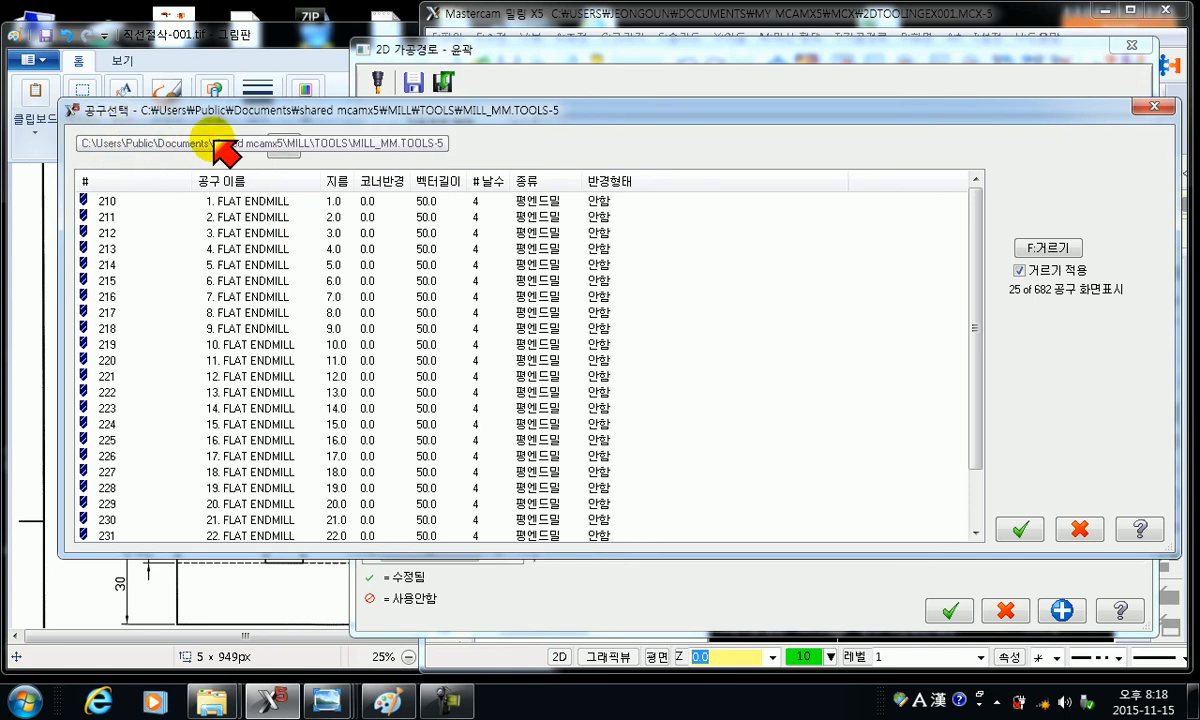
click(283, 147)
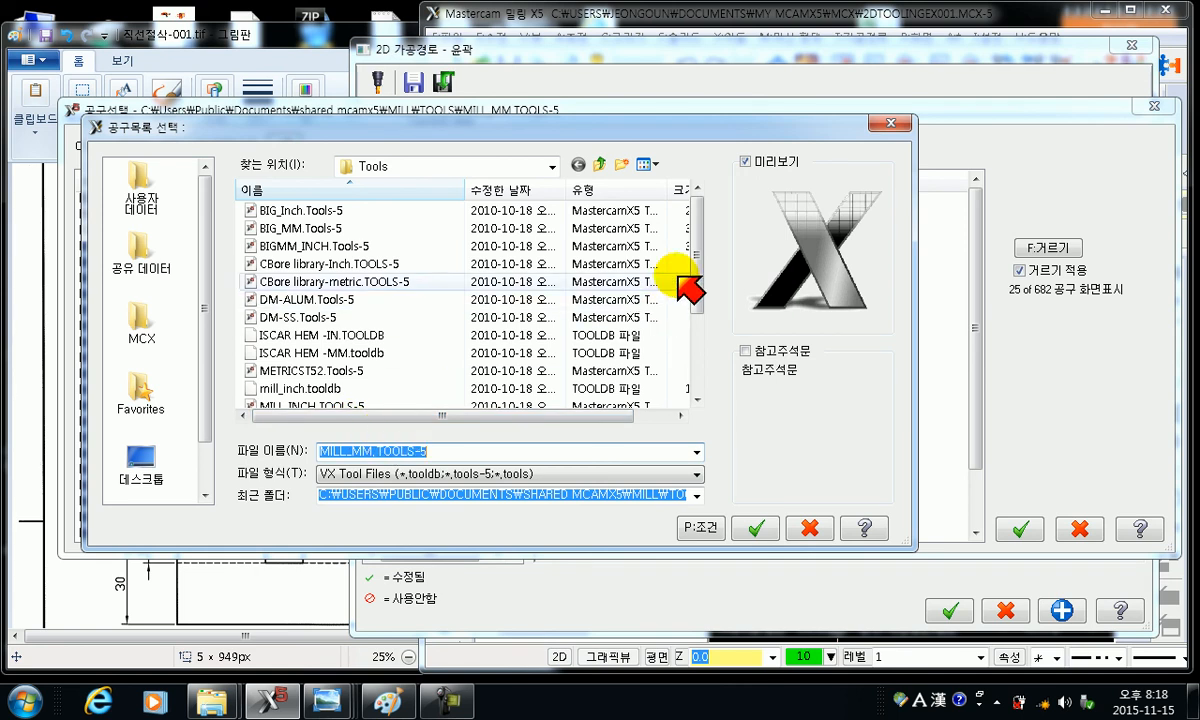
drag(700, 250, 707, 370)
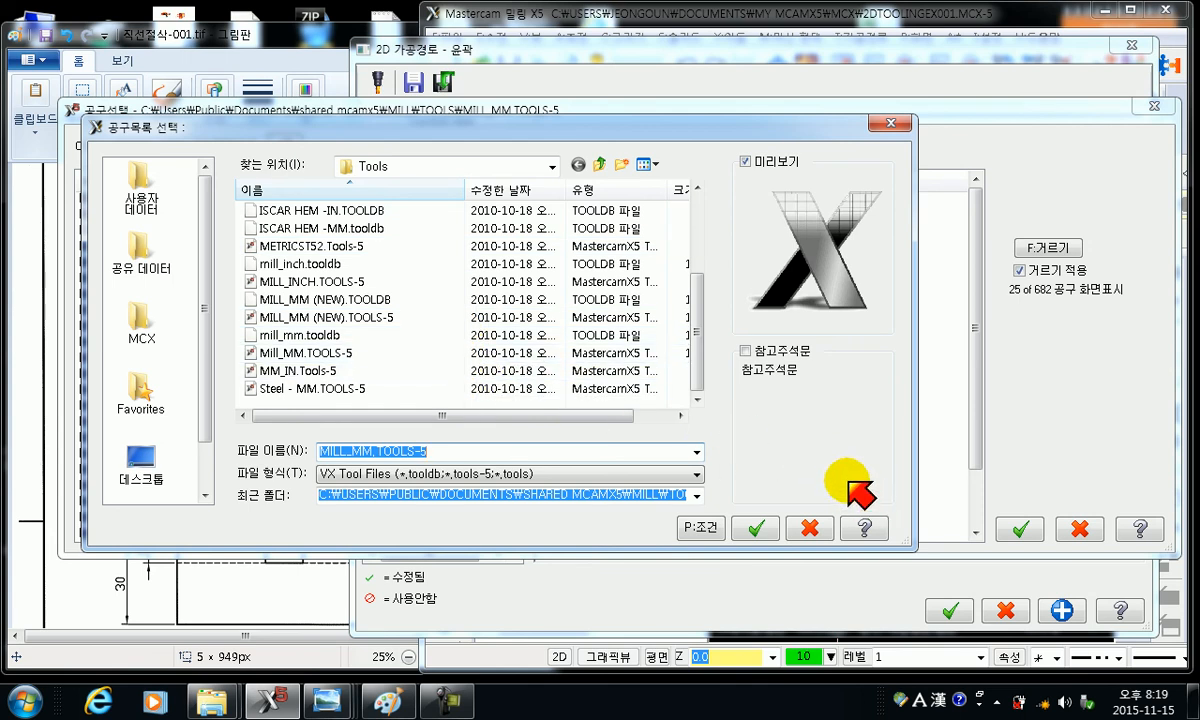
click(812, 529)
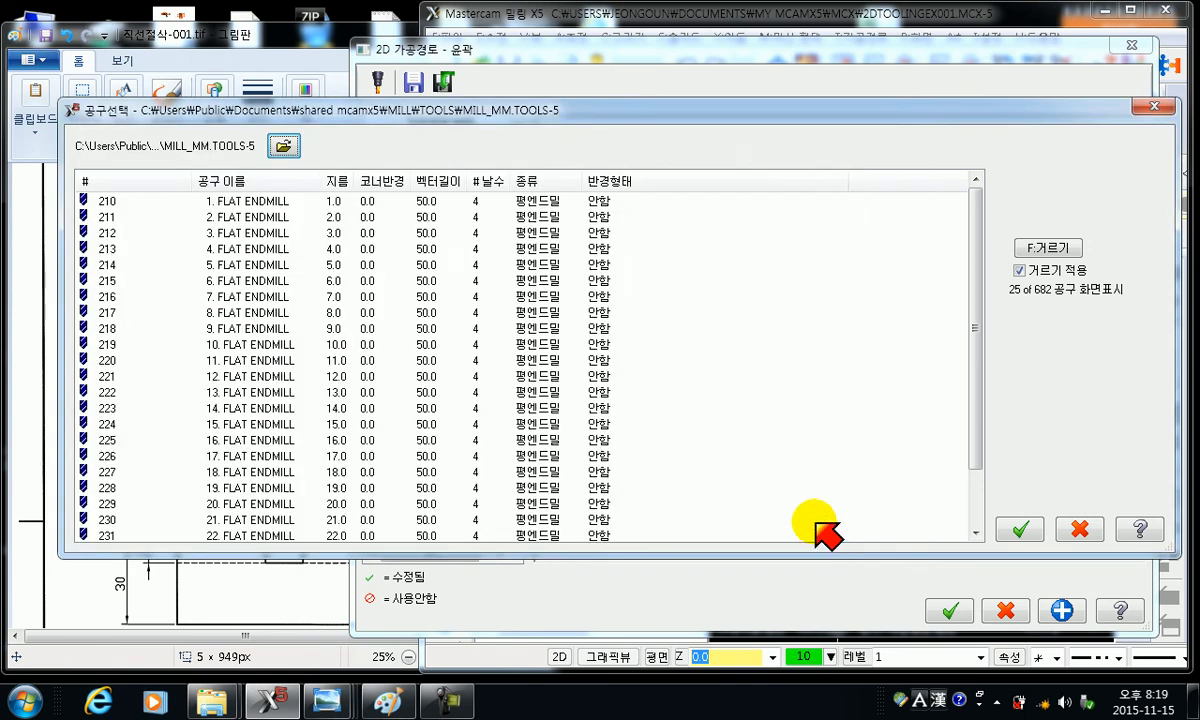
click(1154, 105)
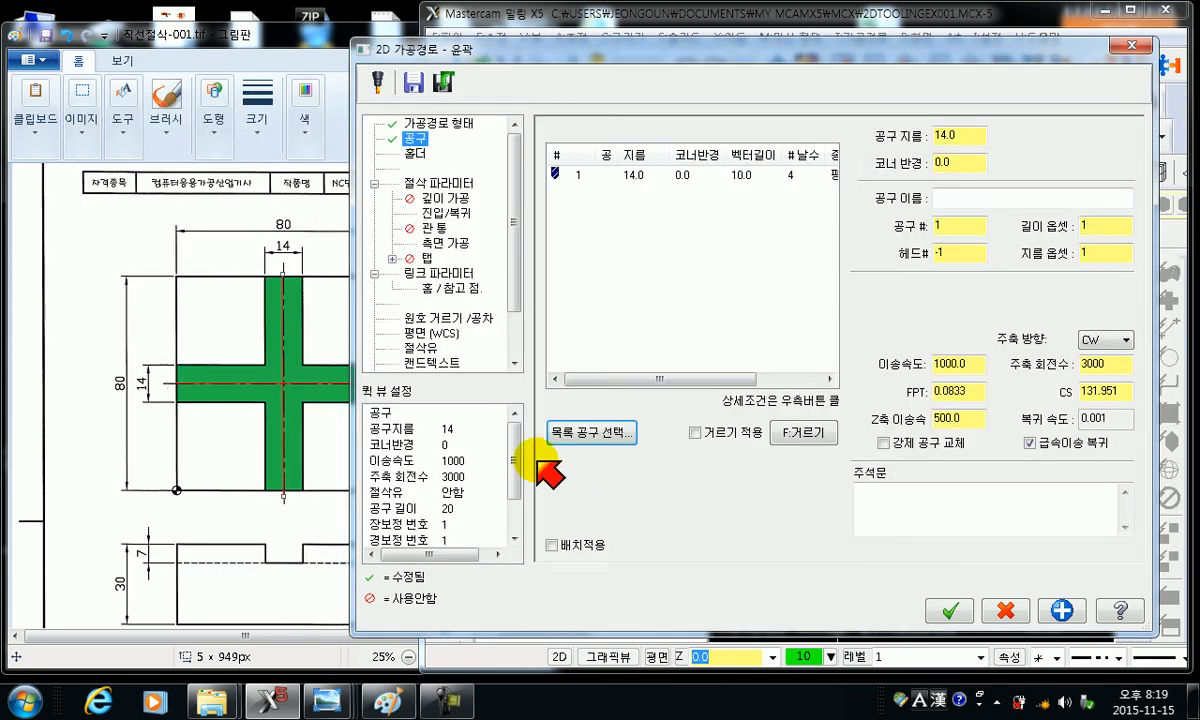
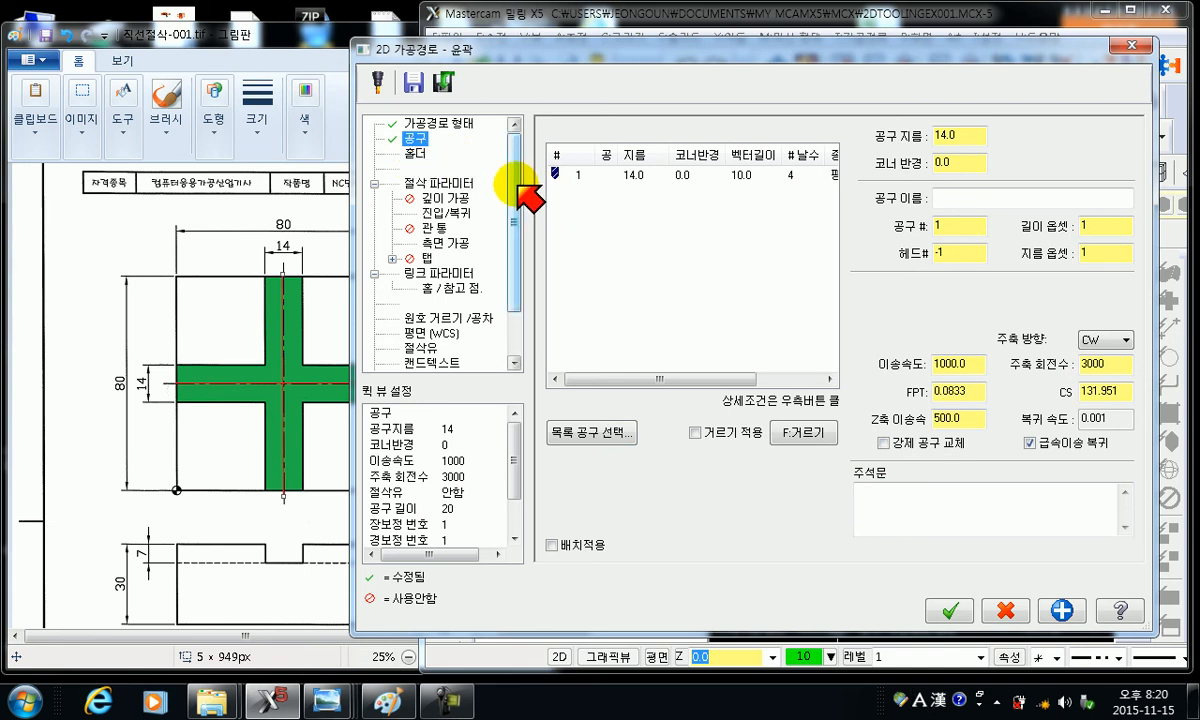
- In the cut parameters, try the control, wear and reverse wear compensation types, and set the compensation type to off (안함)
click(445, 183)
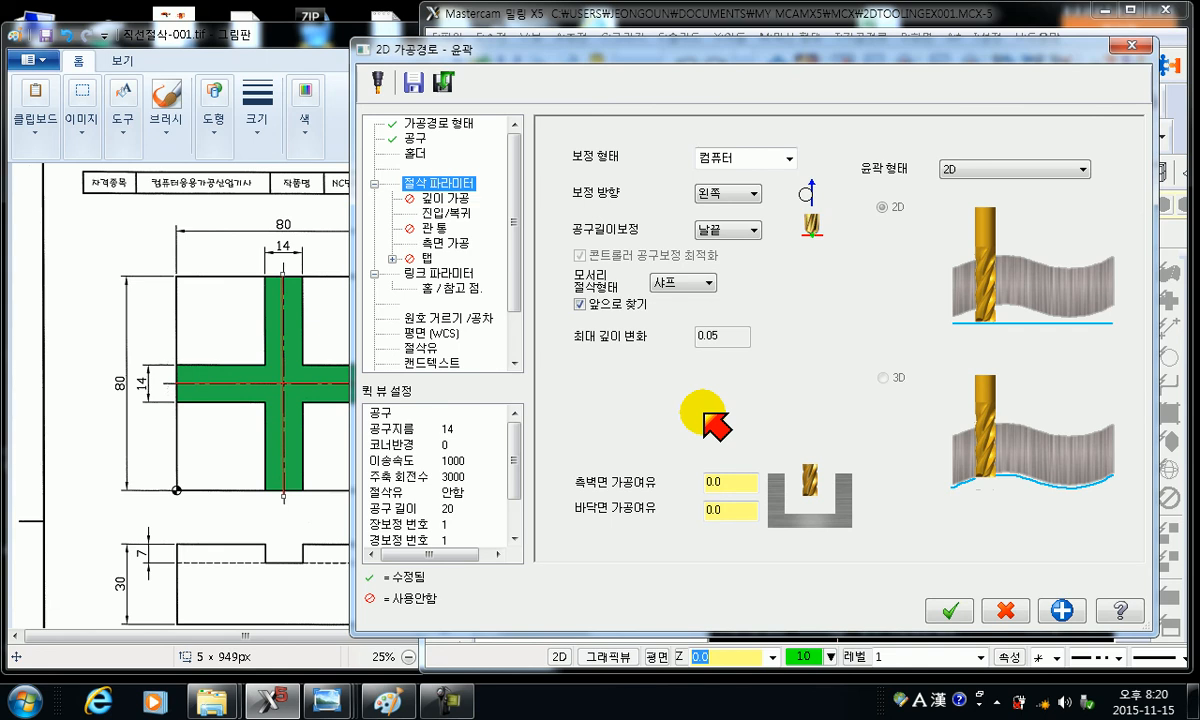
click(787, 159)
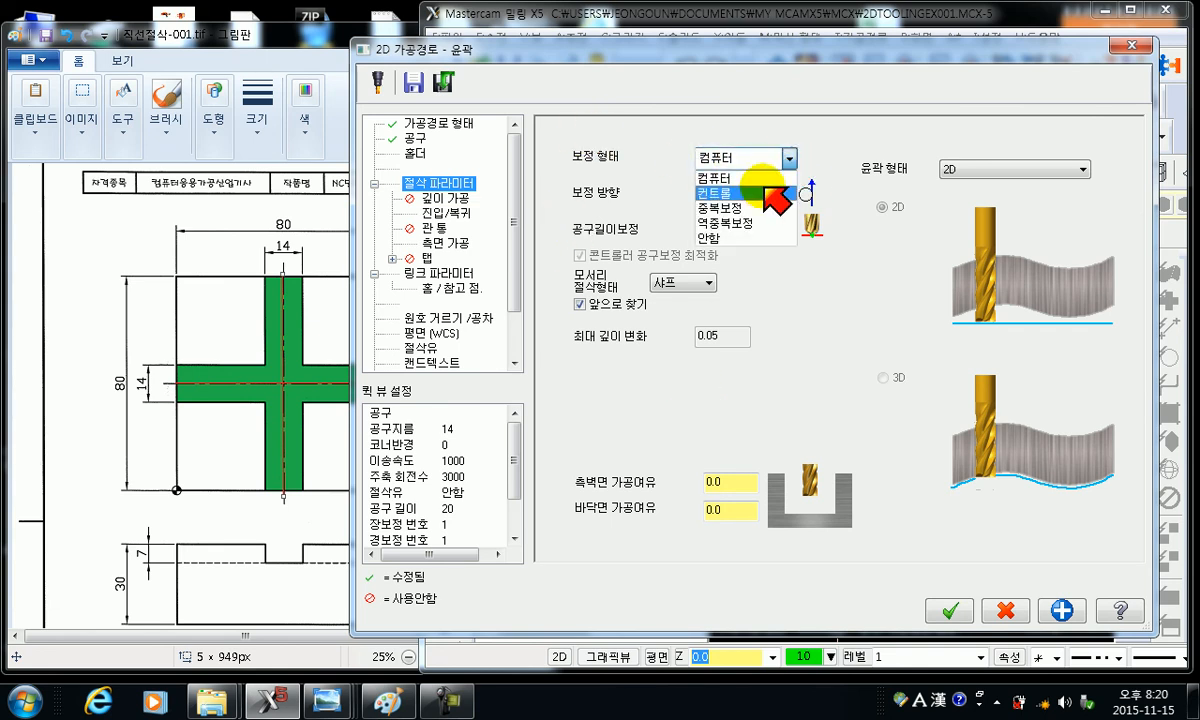
click(760, 192)
click(785, 158)
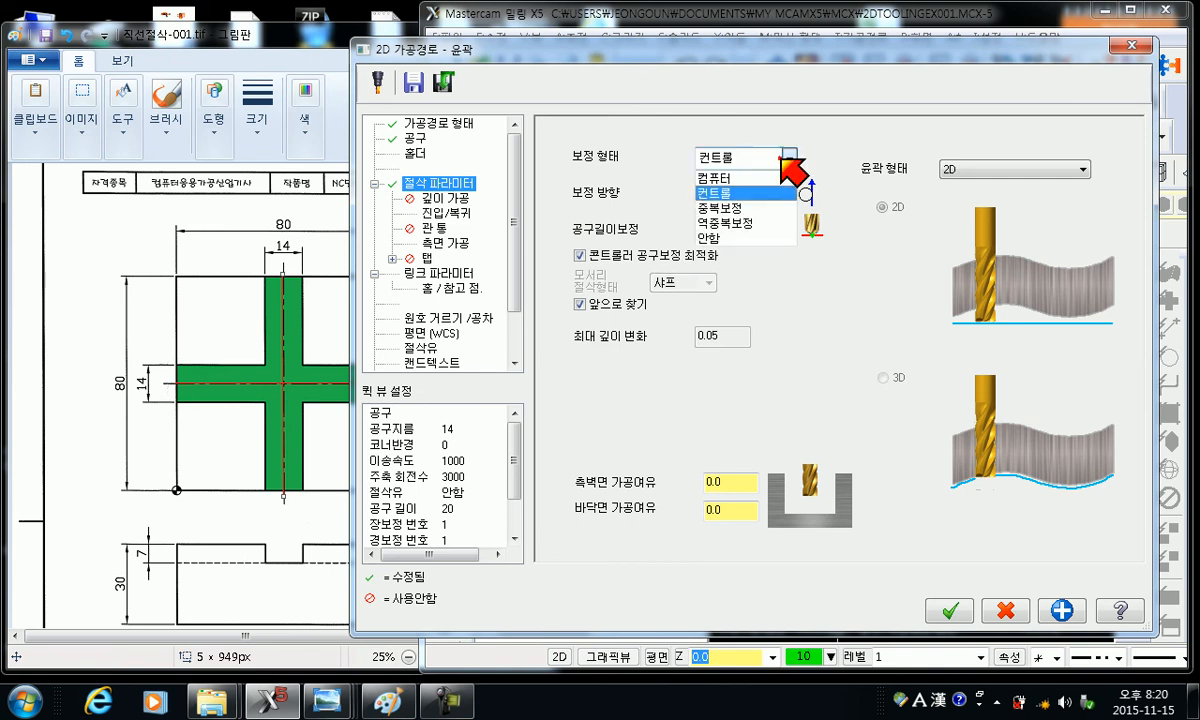
click(752, 208)
click(789, 159)
click(740, 222)
click(789, 159)
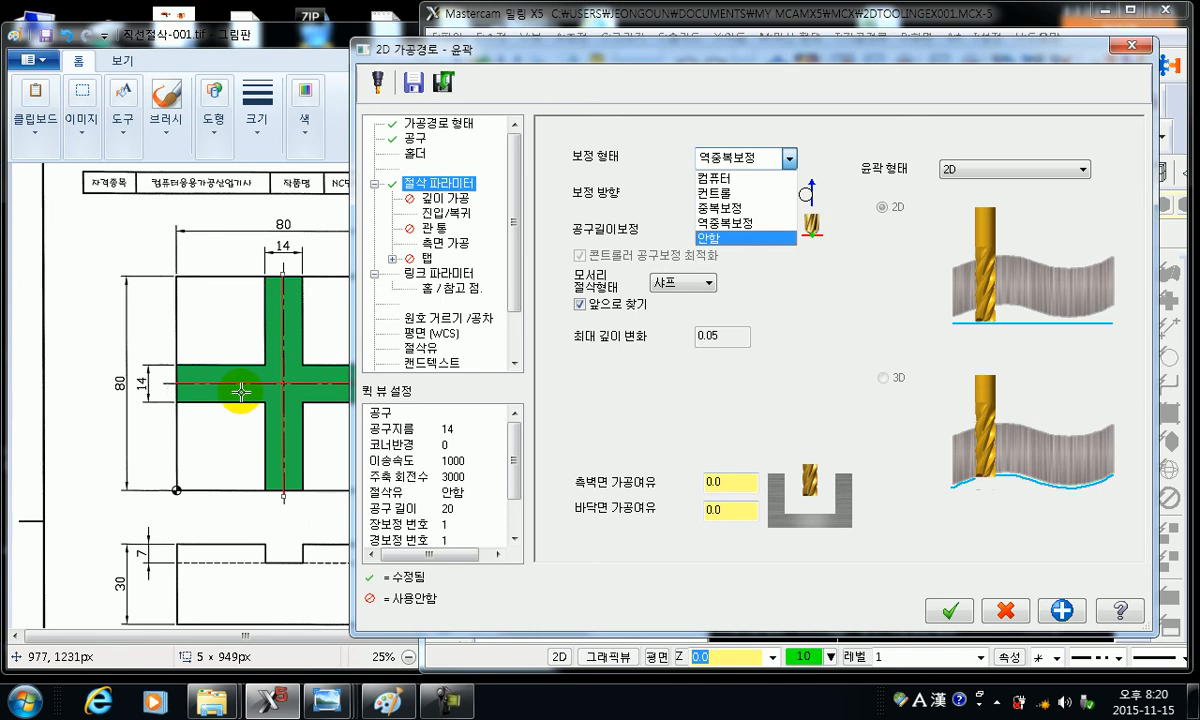
click(735, 238)
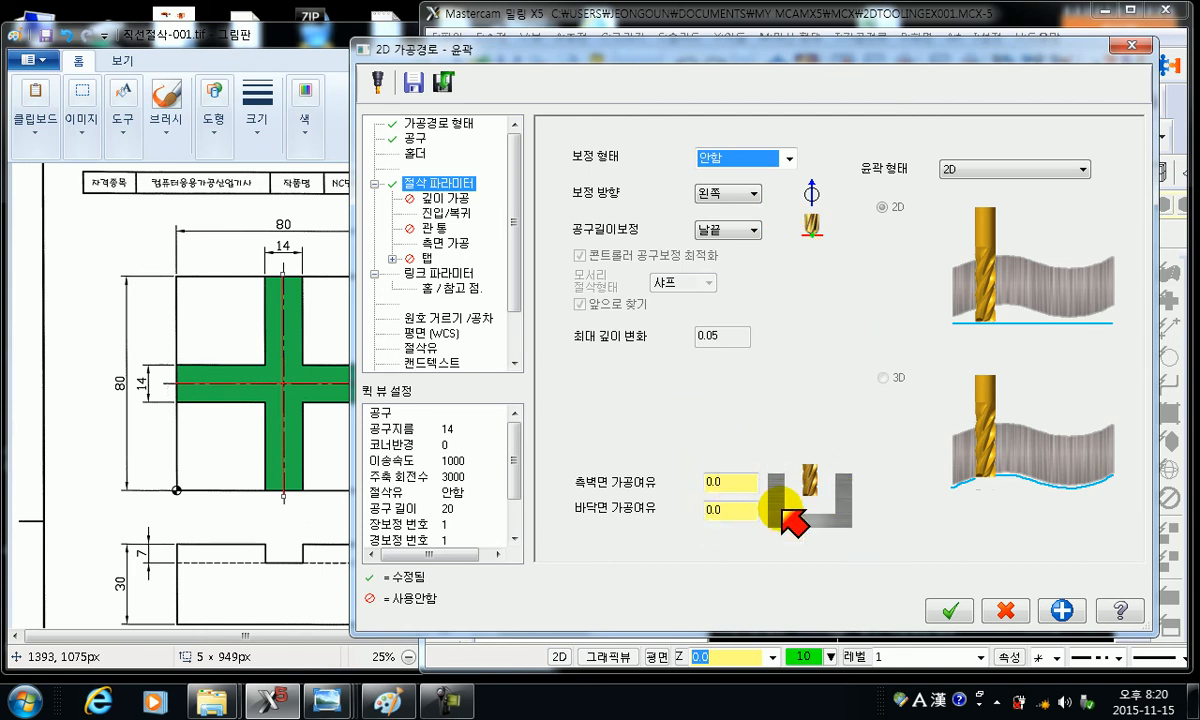
- Disable lead in/out for the contour toolpath, and check the multi-pass and cut parameter settings
click(462, 212)
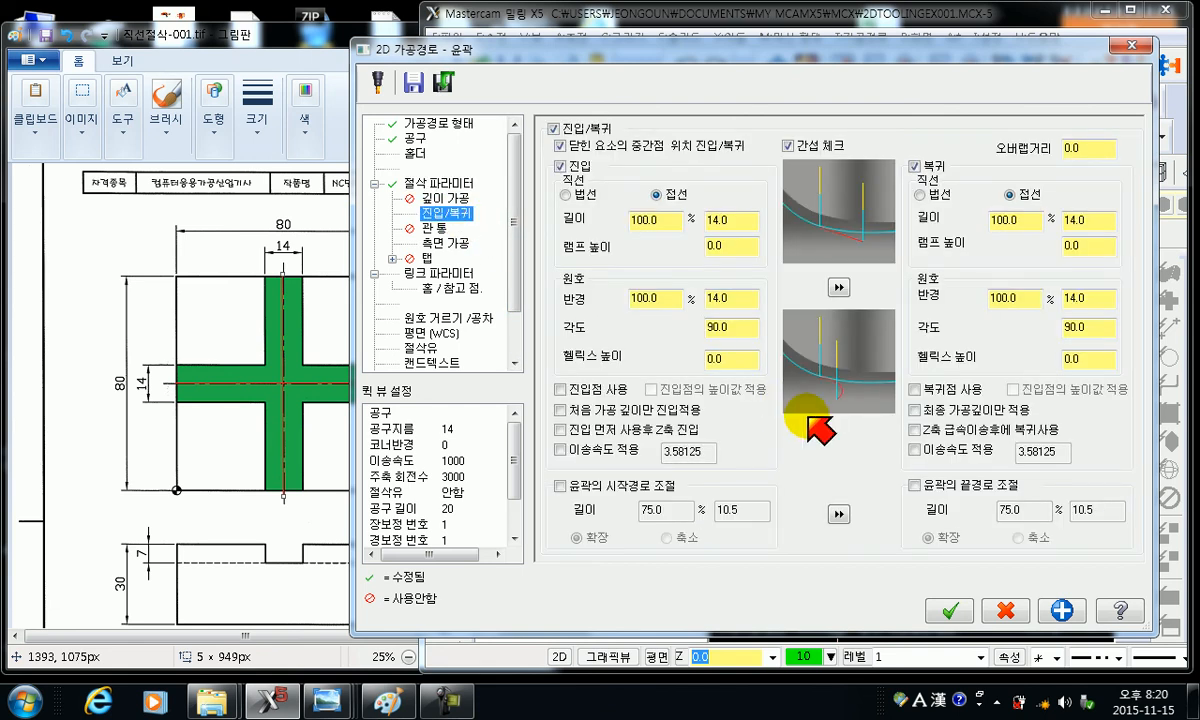
click(551, 129)
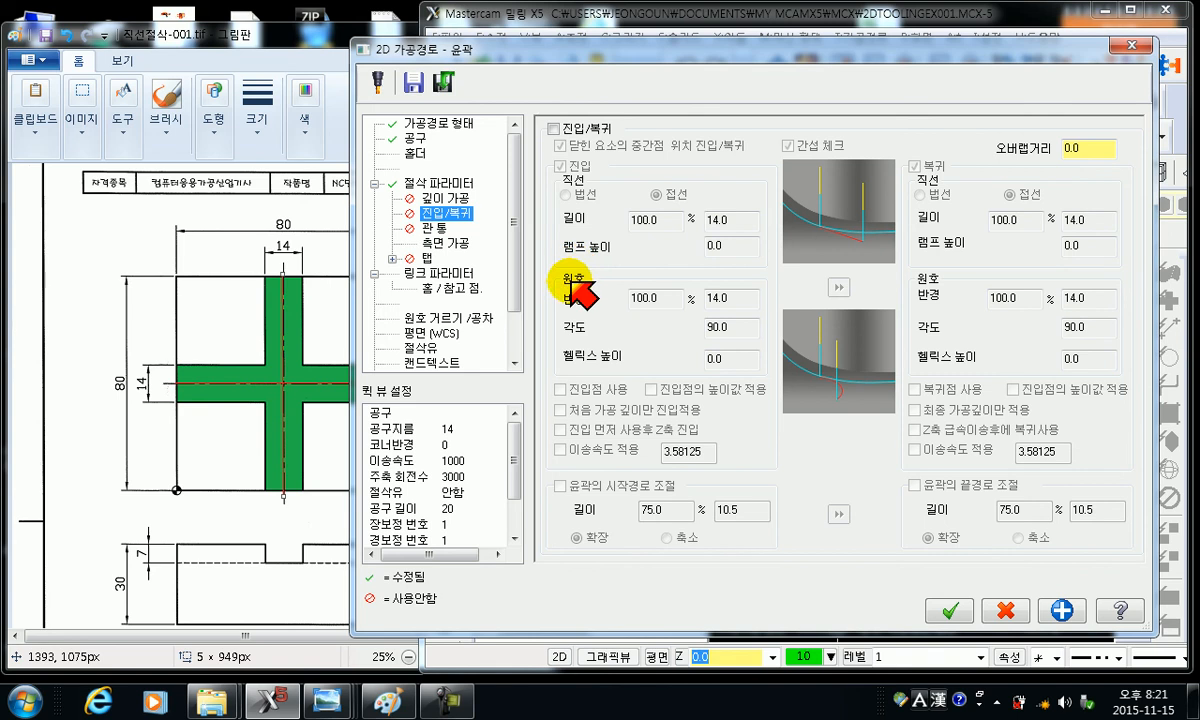
click(449, 241)
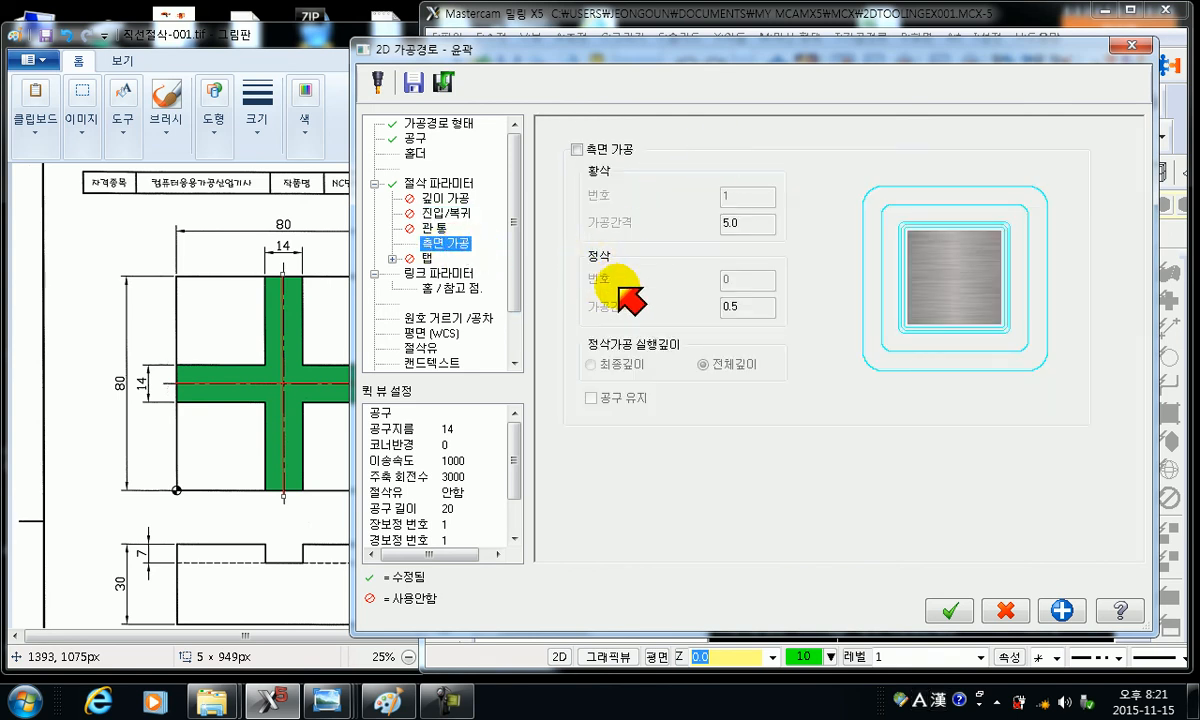
click(437, 184)
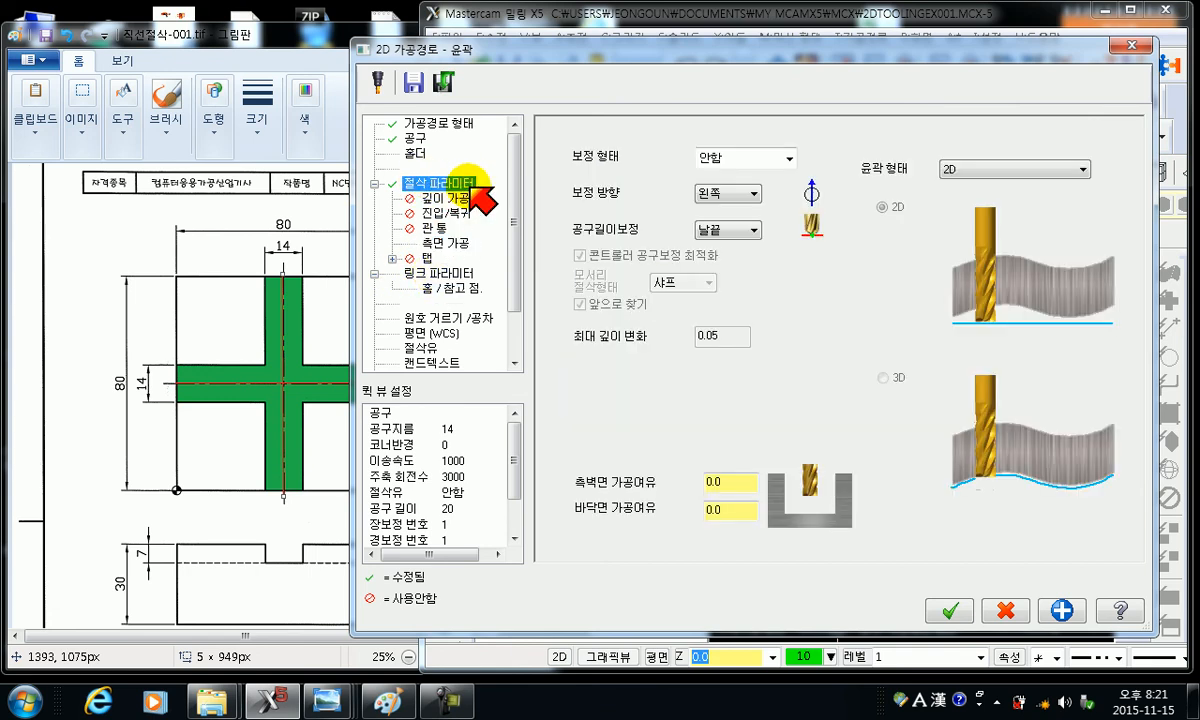
- Enable the clearance height in the linking parameters with an absolute value of 100
click(432, 275)
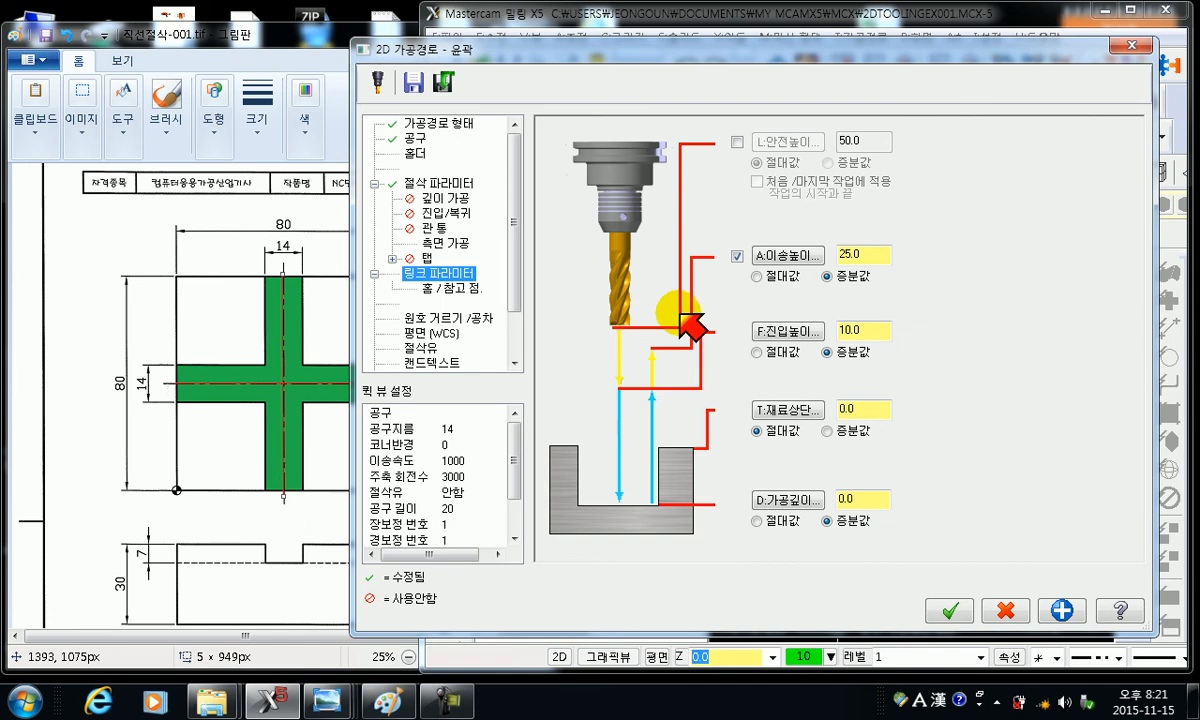
click(737, 142)
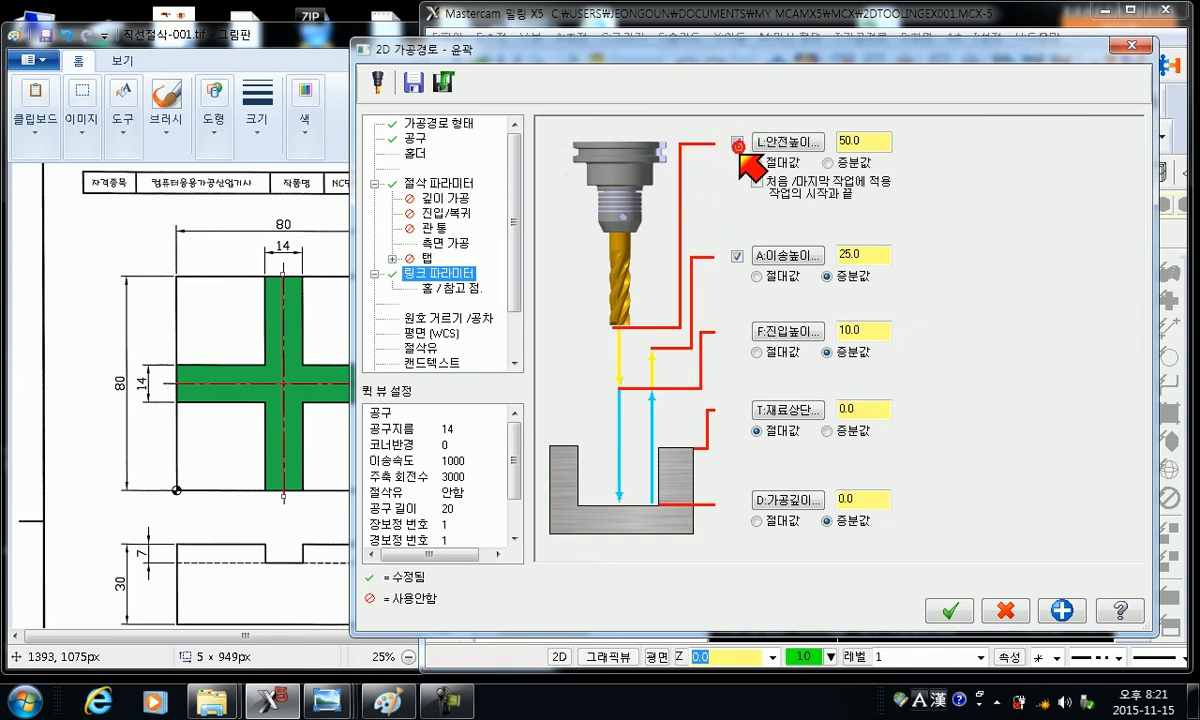
click(873, 141)
text(10)
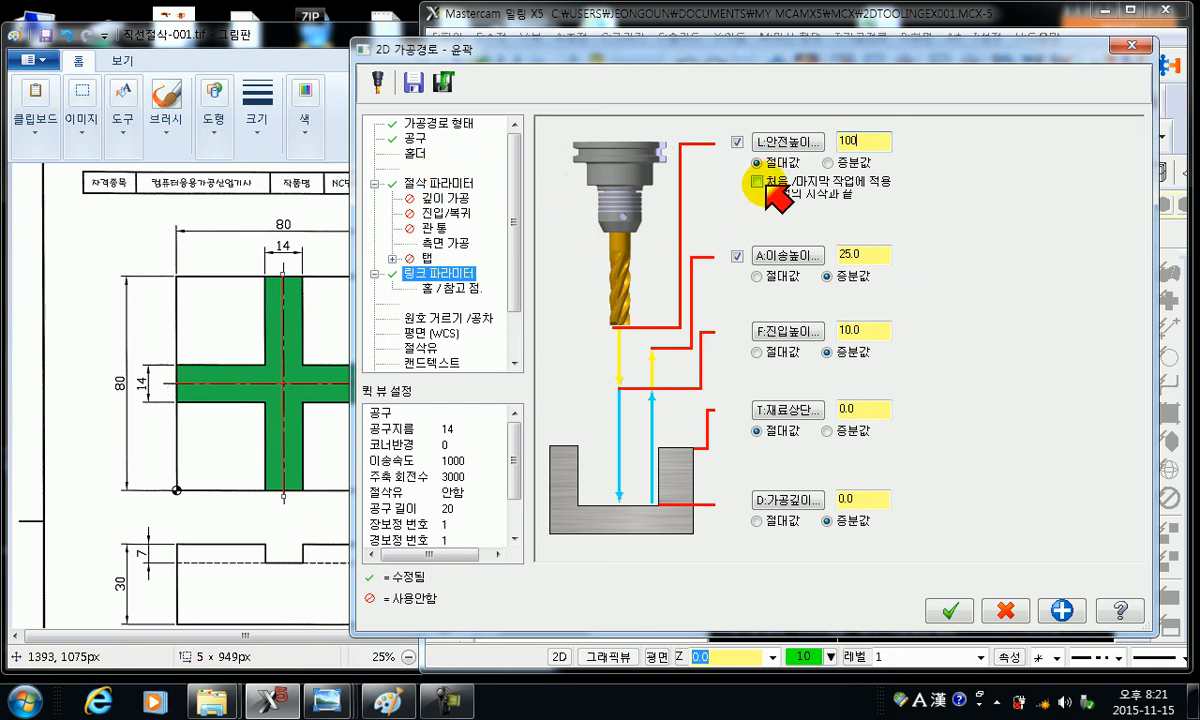
click(737, 142)
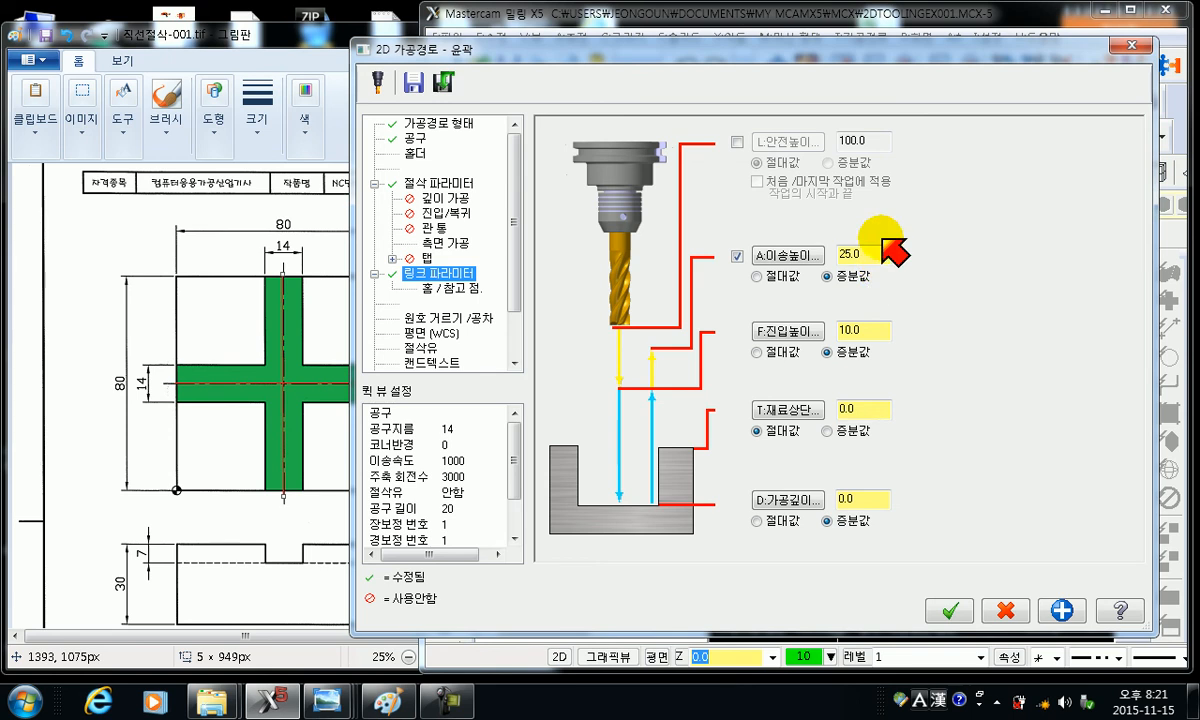
click(737, 141)
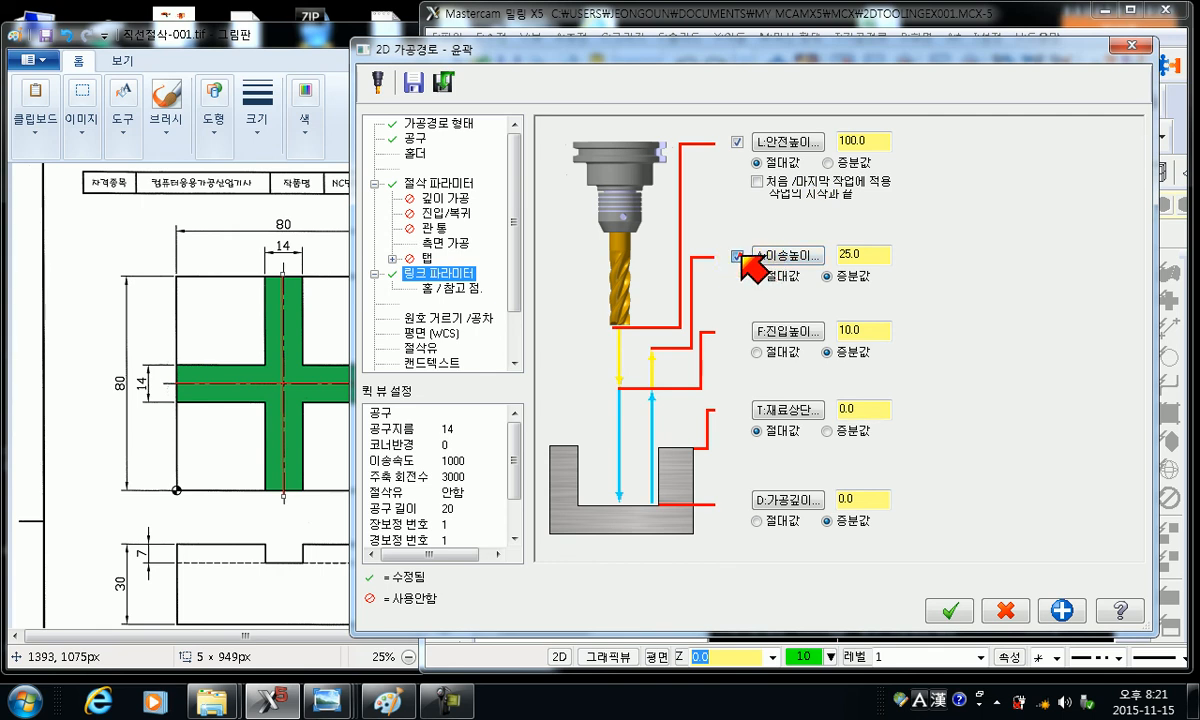
- Set the retract height to an absolute 10 and the feed plane to an absolute 5, keeping retract enabled
click(738, 257)
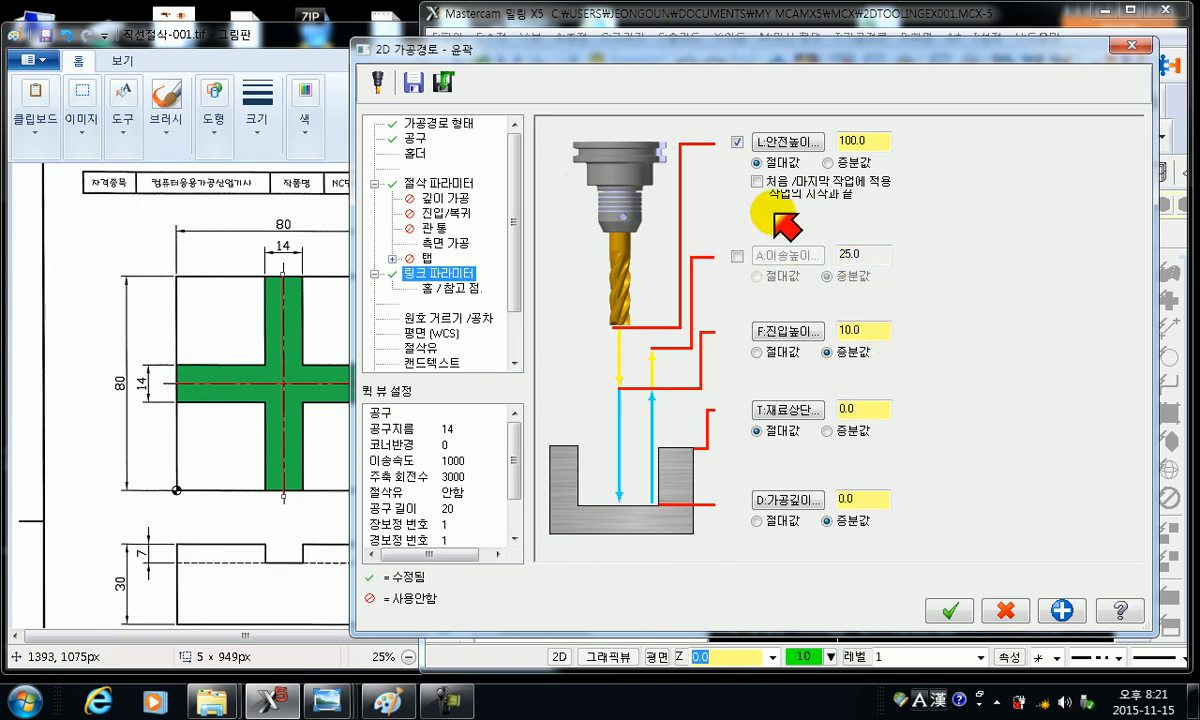
drag(868, 49, 885, 358)
drag(575, 375, 493, 616)
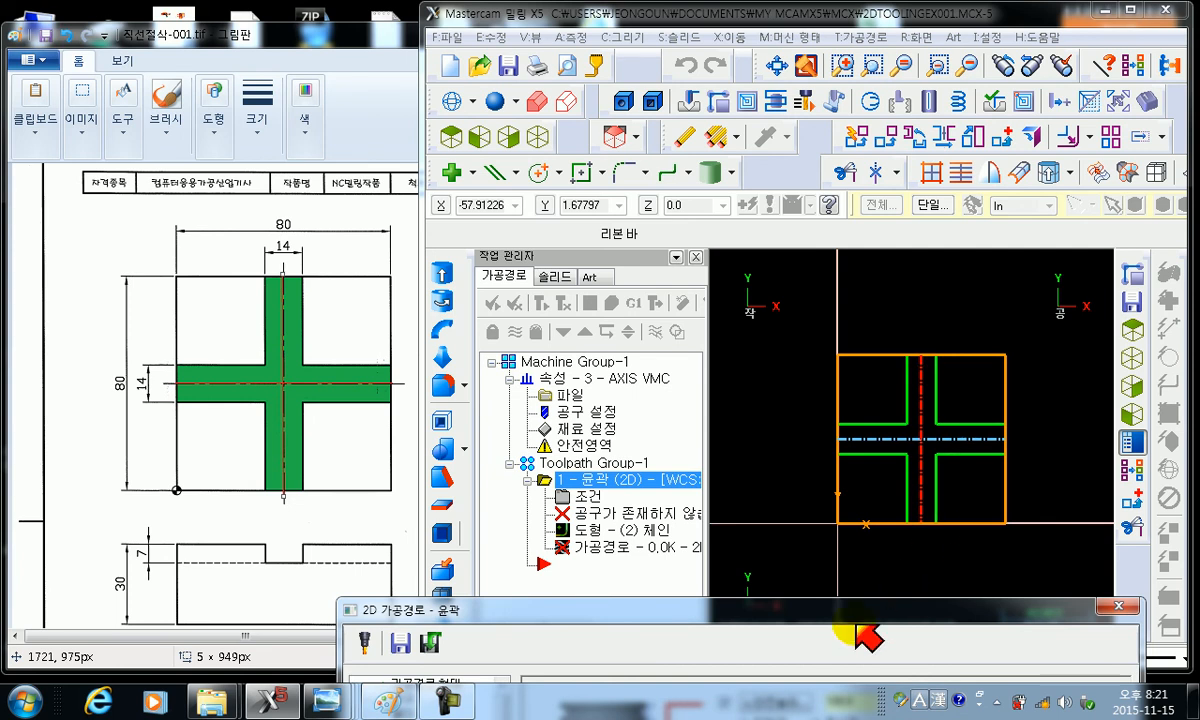
drag(851, 607, 835, 75)
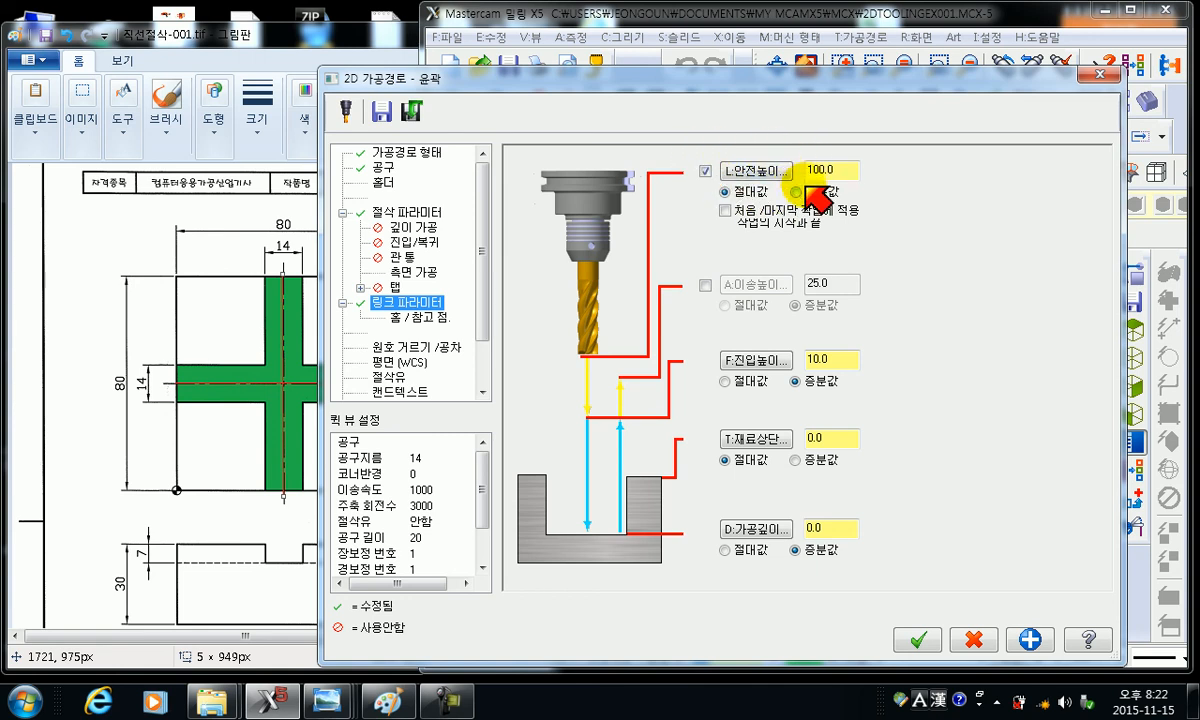
click(705, 284)
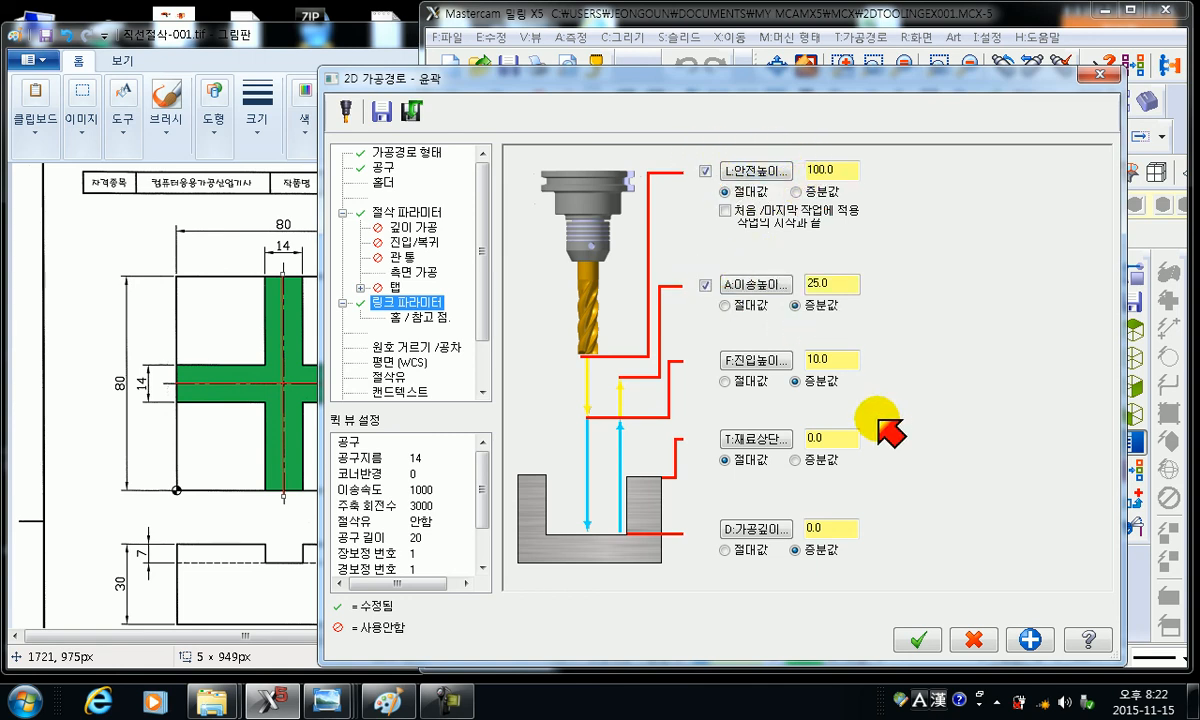
click(752, 306)
double_click(814, 285)
text(10)
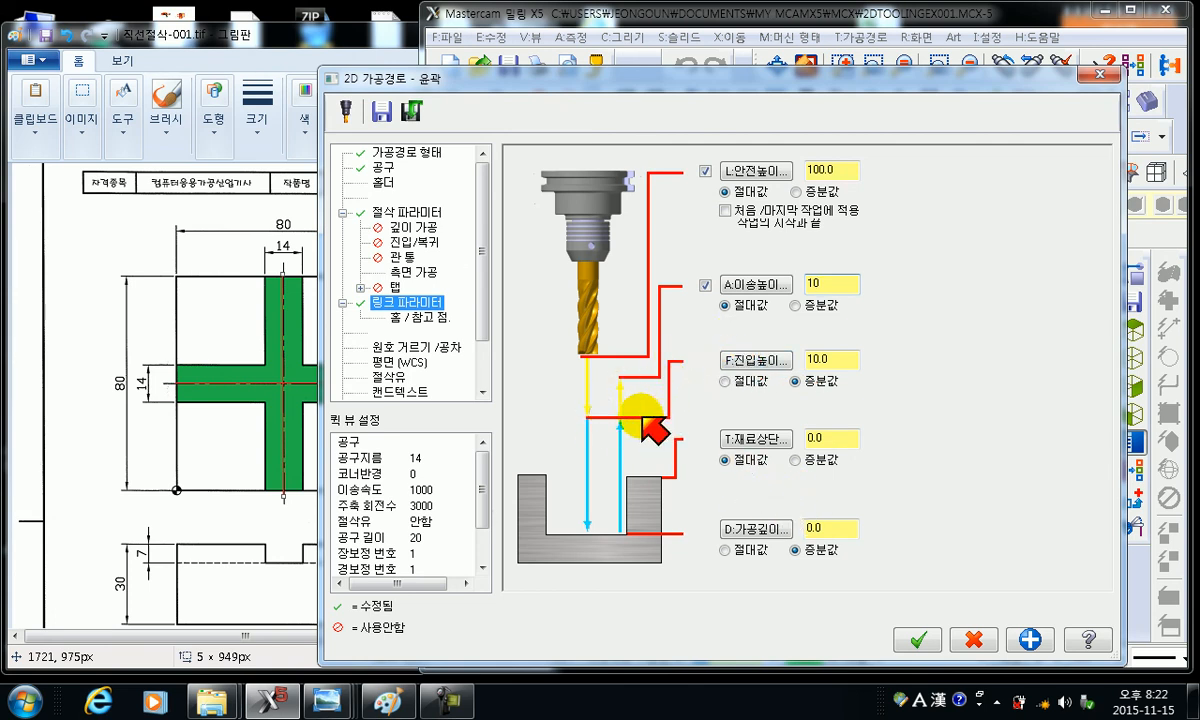
click(727, 382)
text(5)
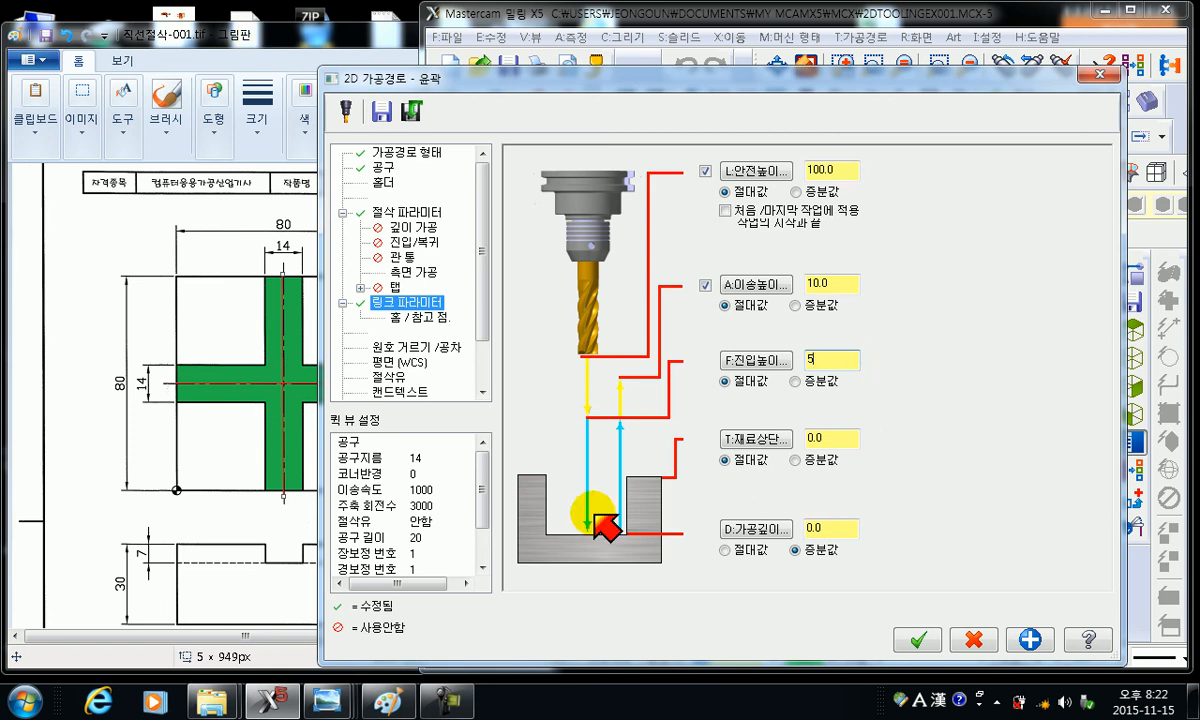
- In the Paint drawing, sketch a red line extending from the side view's top face and an arrow pointing down to it
click(280, 60)
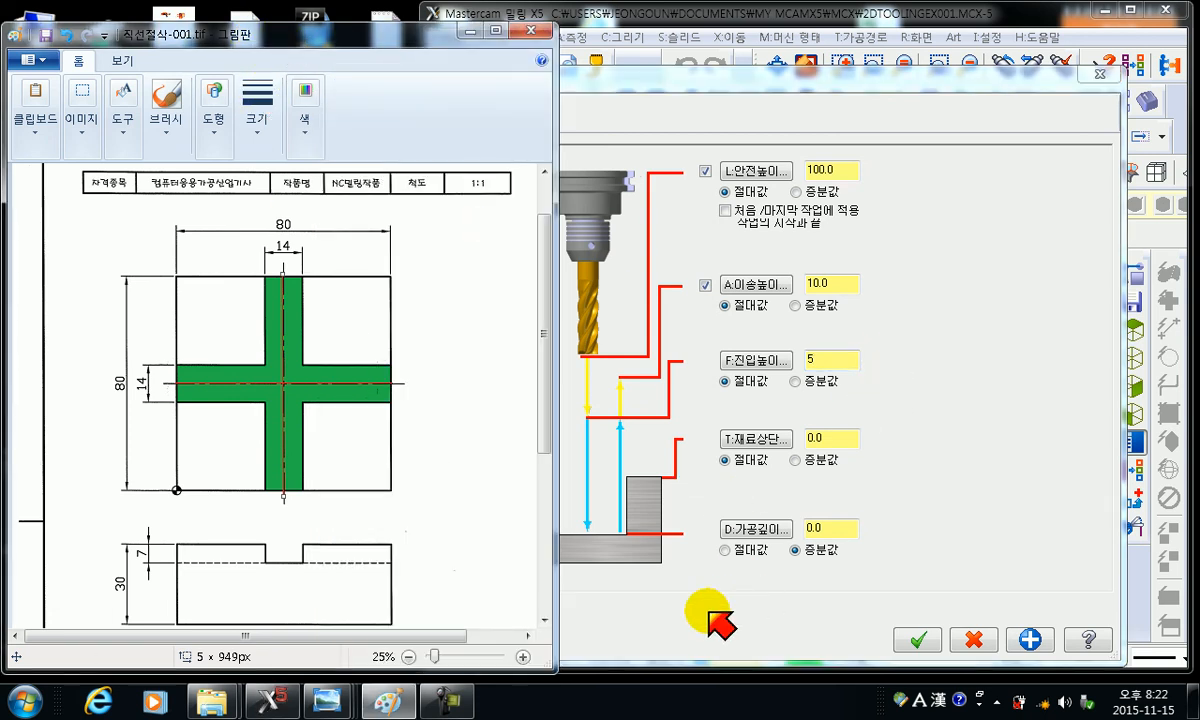
drag(823, 100, 850, 632)
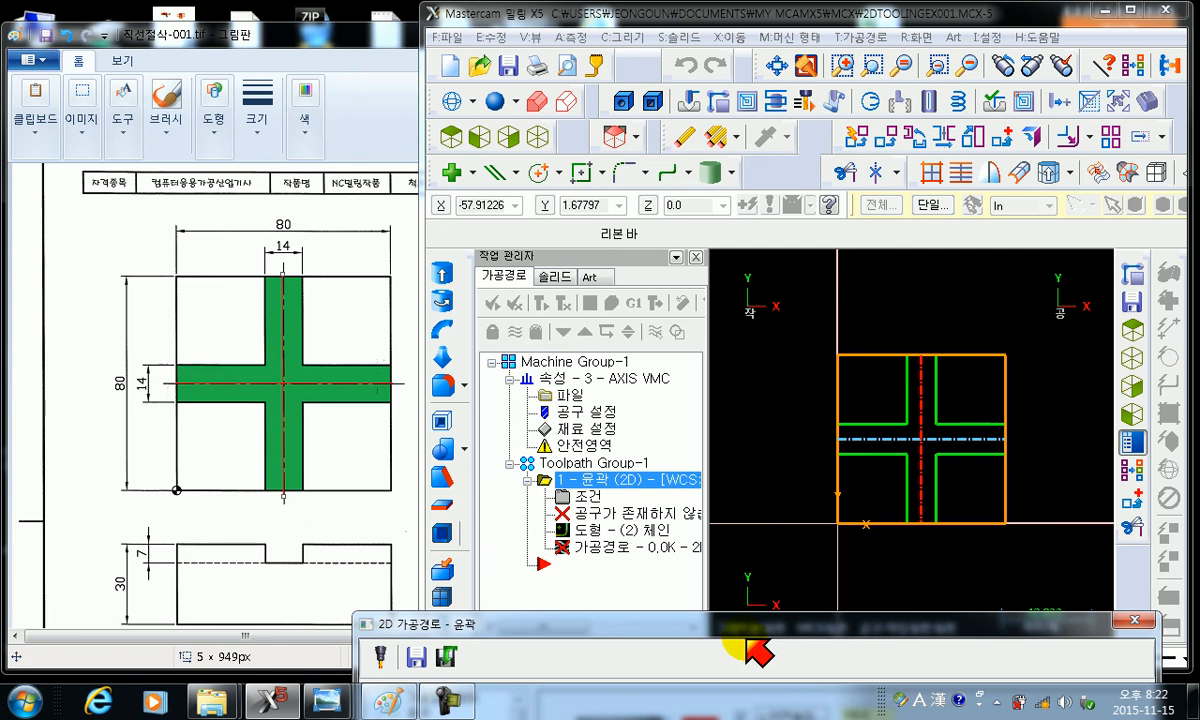
drag(750, 628, 770, 106)
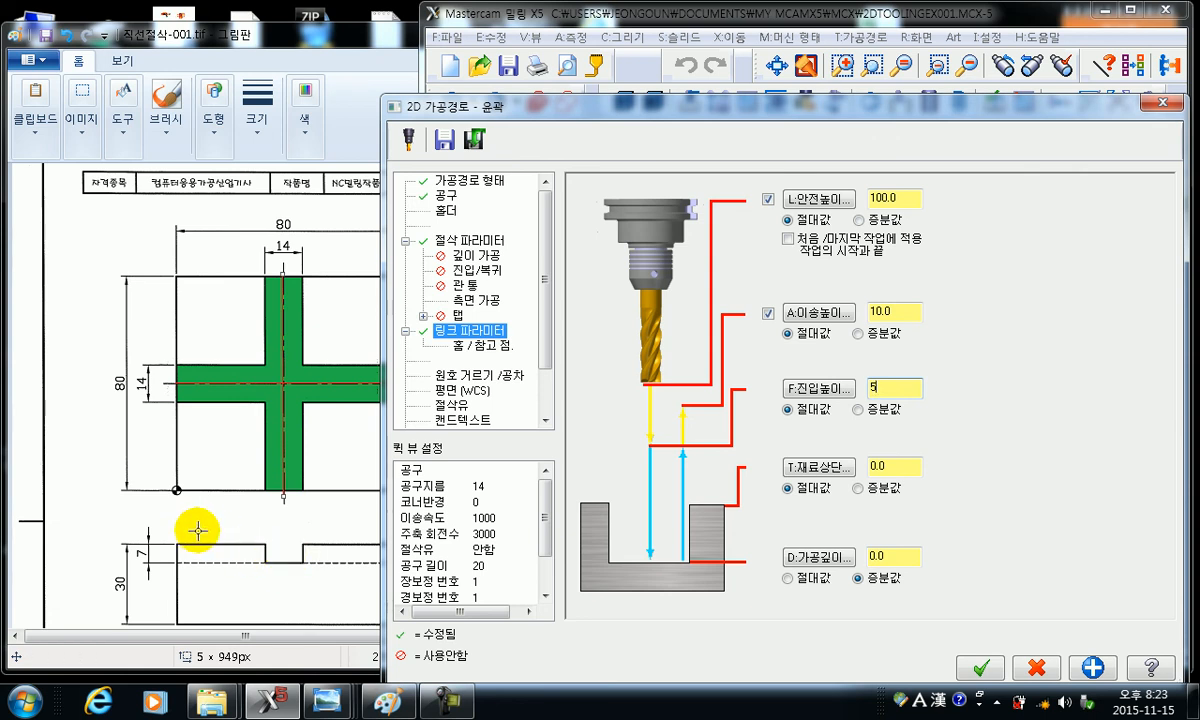
drag(195, 545, 95, 543)
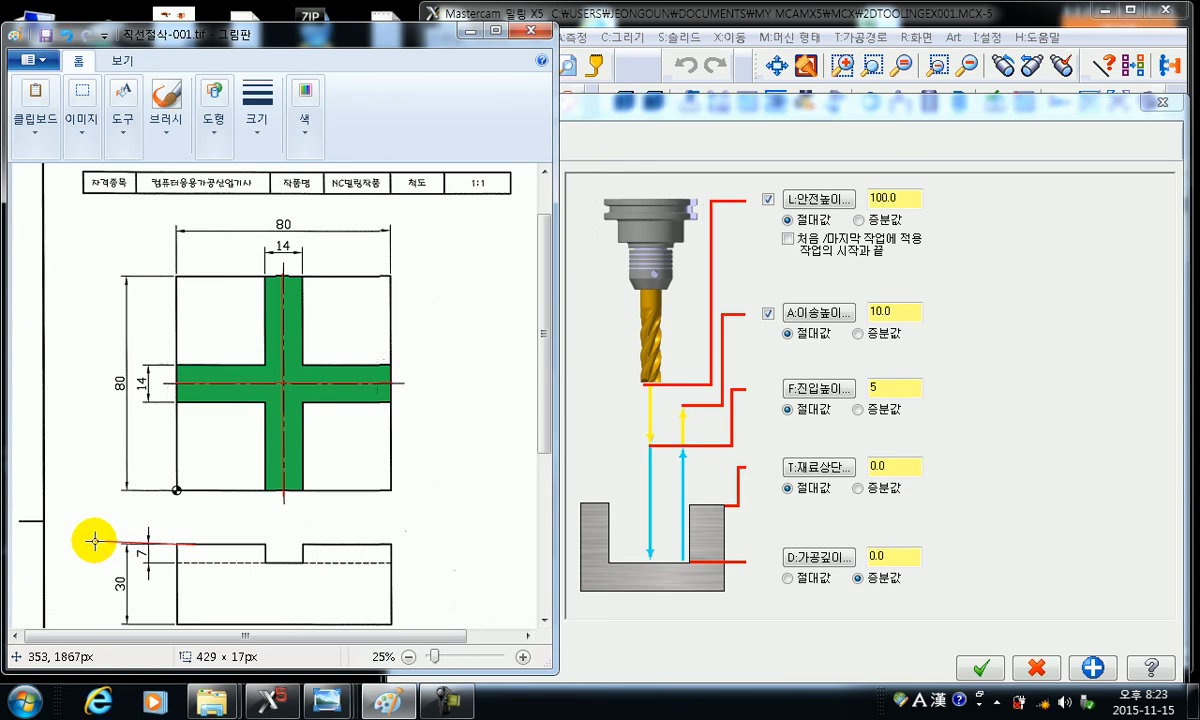
click(101, 517)
drag(96, 470, 96, 466)
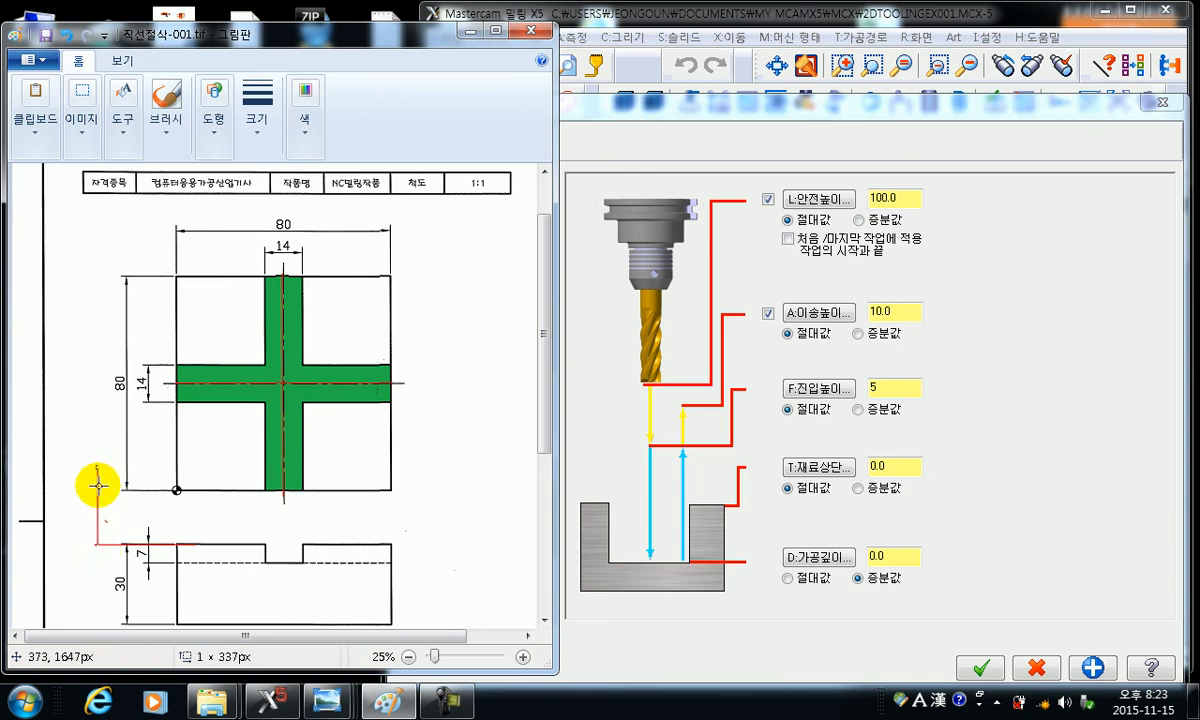
drag(84, 527, 99, 546)
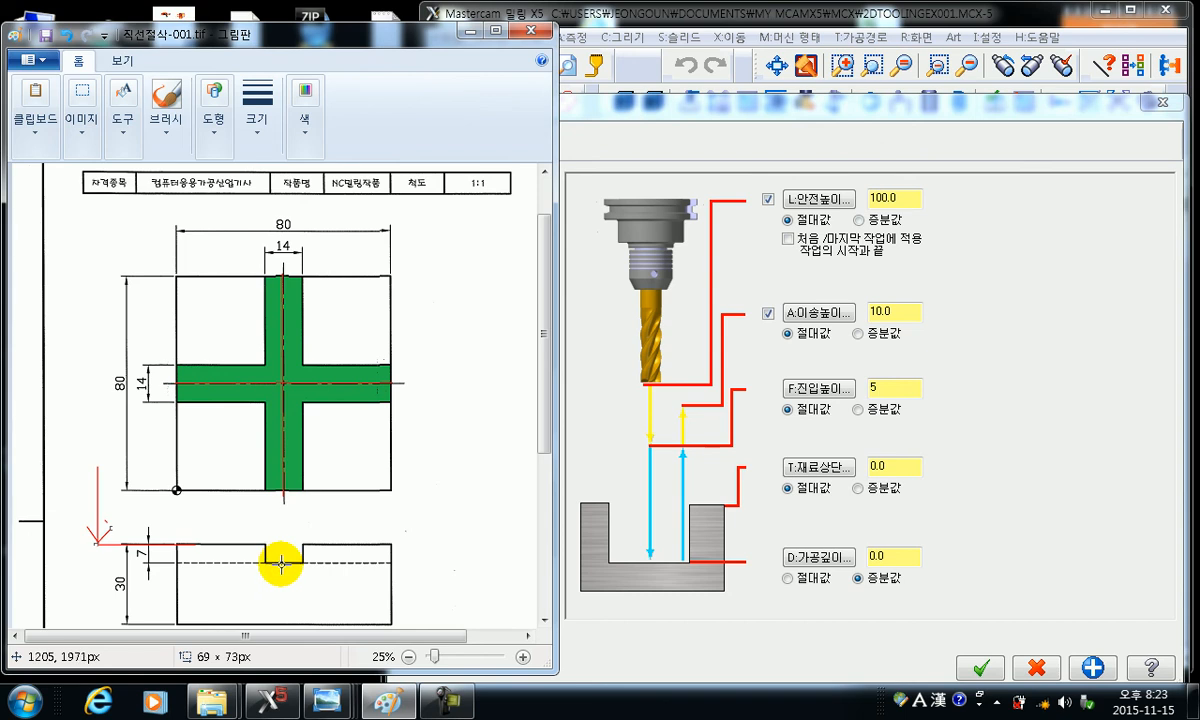
- Back in Mastercam's linking parameters, set the contour toolpath's cutting depth to an absolute -7
click(787, 577)
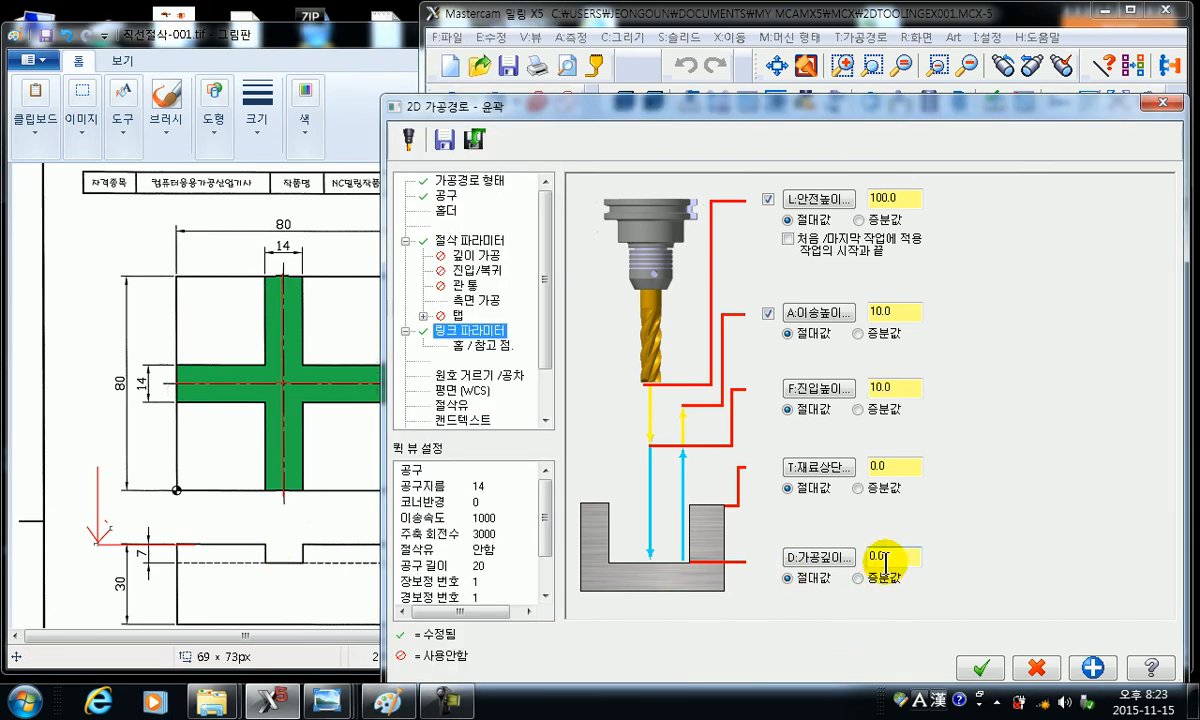
drag(905, 557, 297, 520)
text(-7)
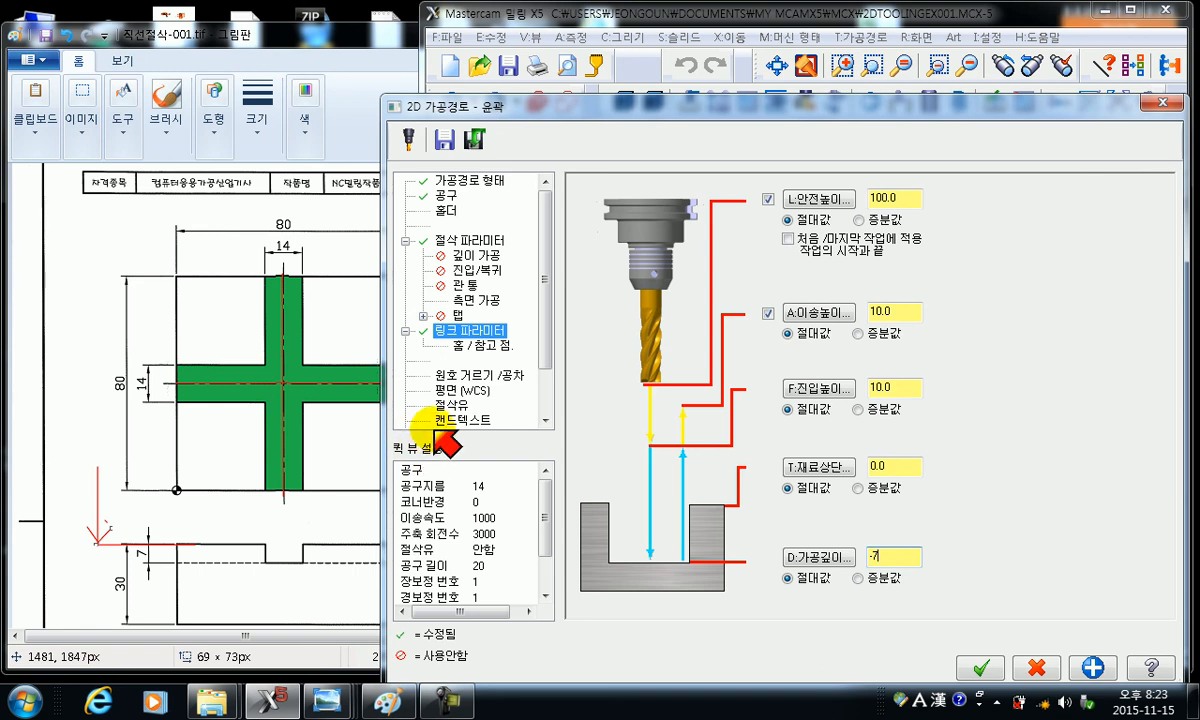
- Turn on flood coolant for the contour operation and try to generate its toolpath
drag(548, 316, 497, 390)
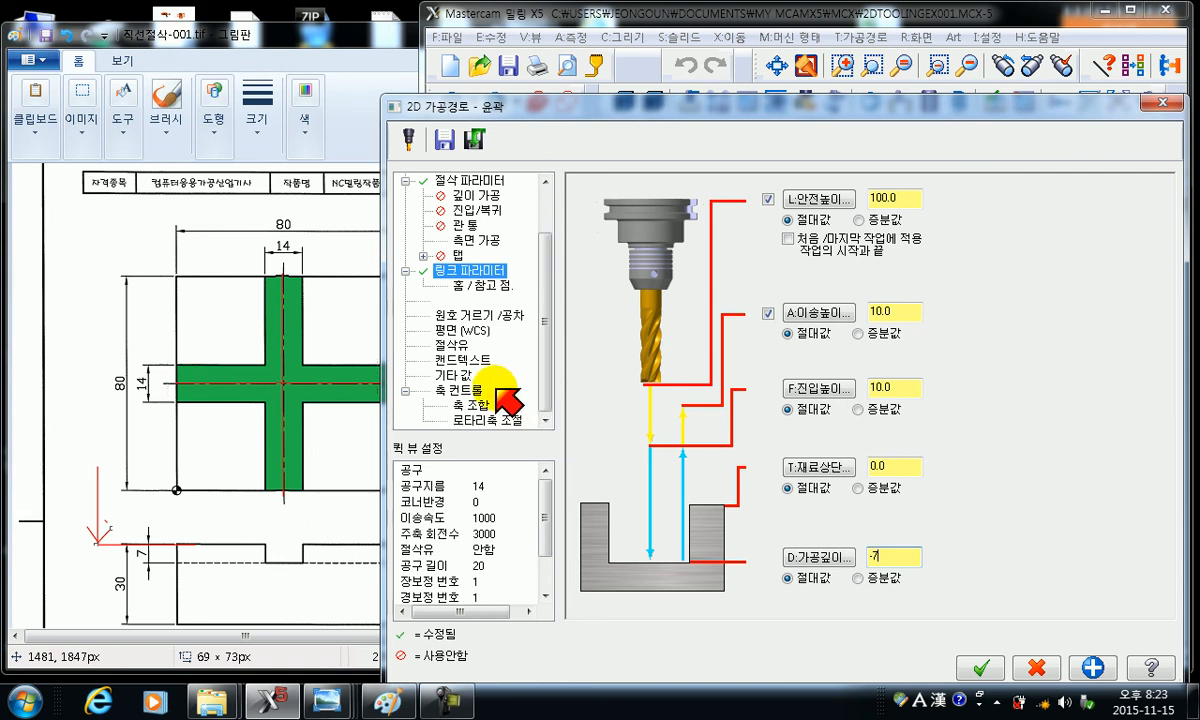
click(452, 344)
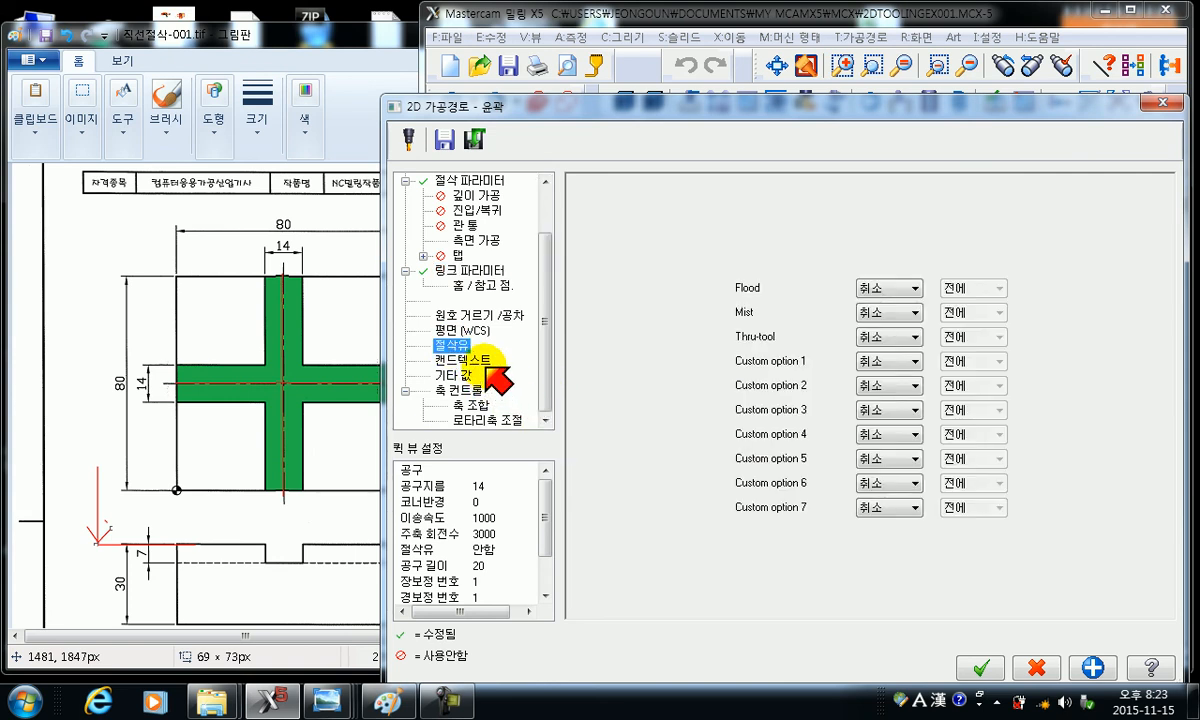
click(915, 289)
click(864, 305)
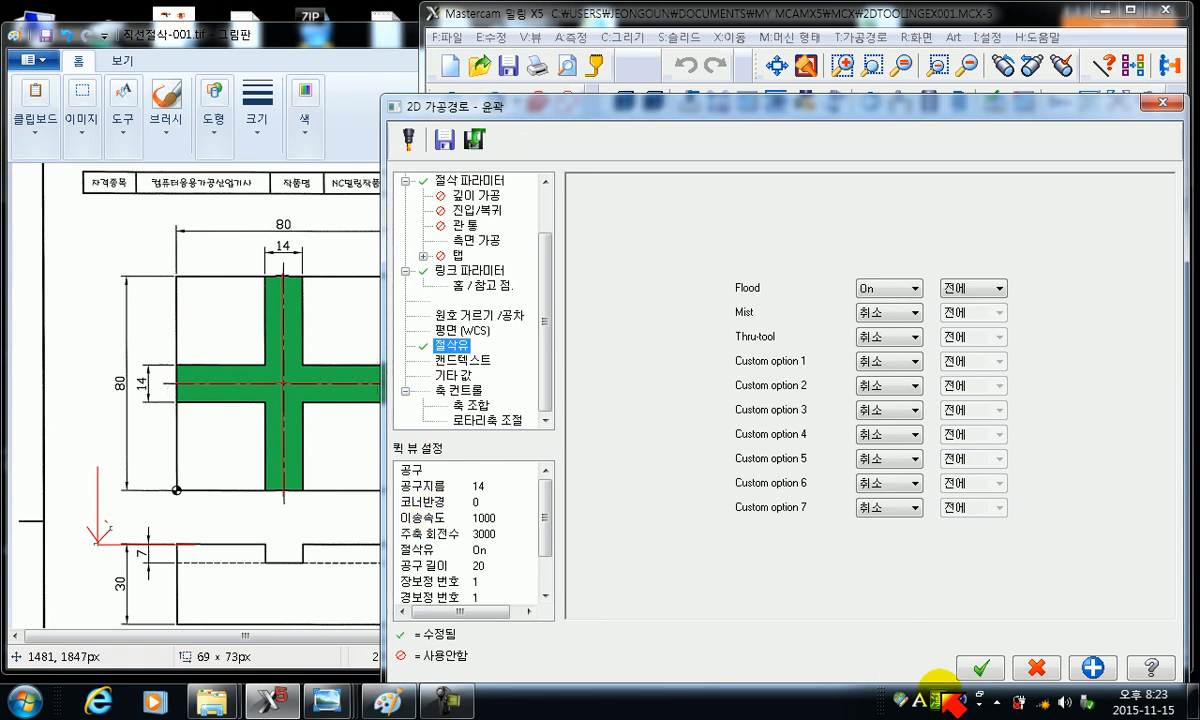
click(976, 661)
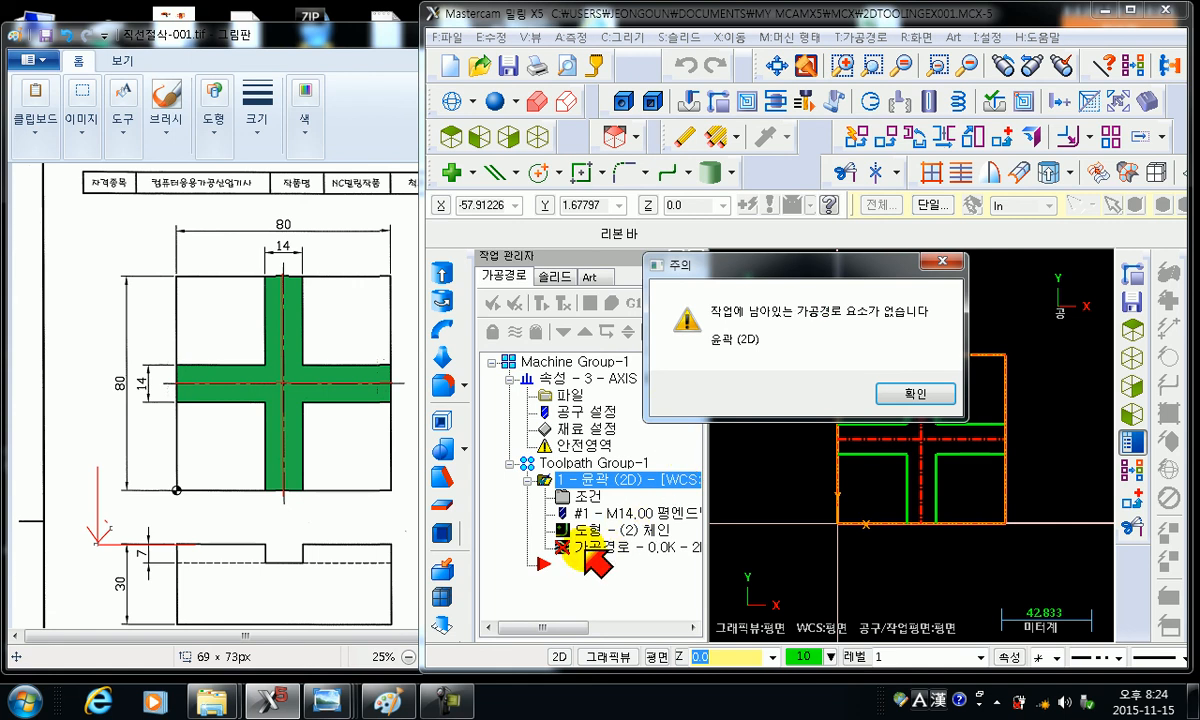
click(918, 395)
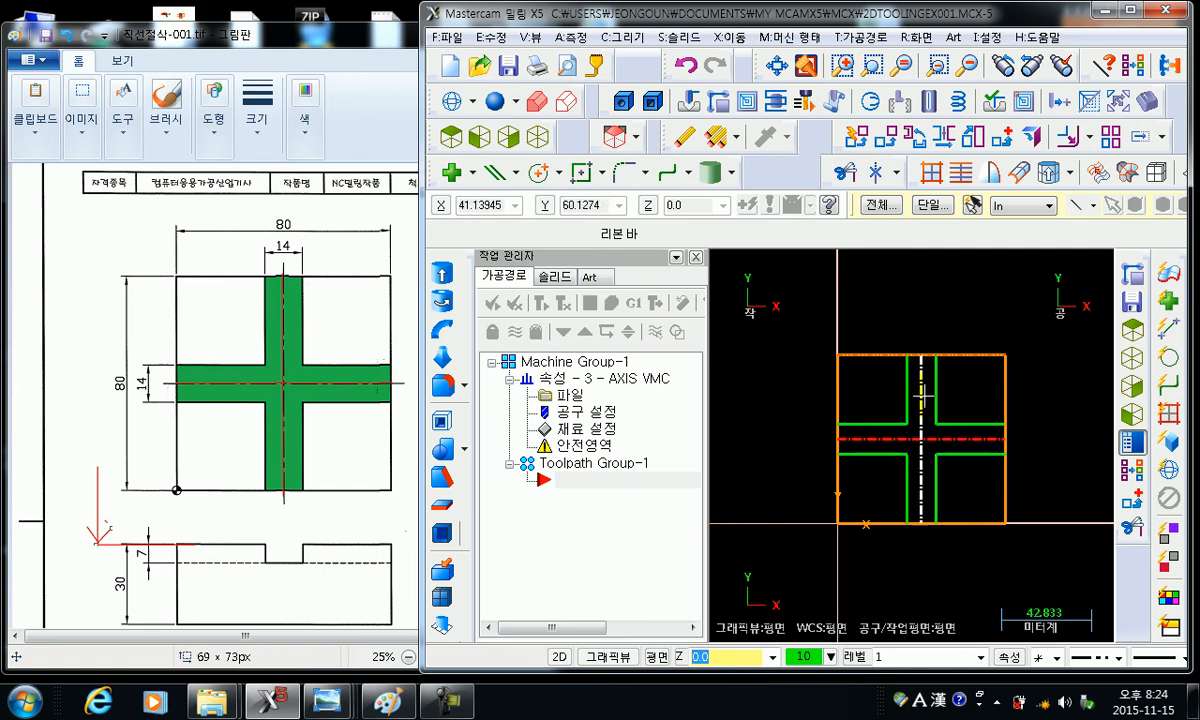
- Create a new contour toolpath under NC name 2DTOOLINGEX001, chaining the slot's horizontal and vertical centre lines as single entities
click(552, 479)
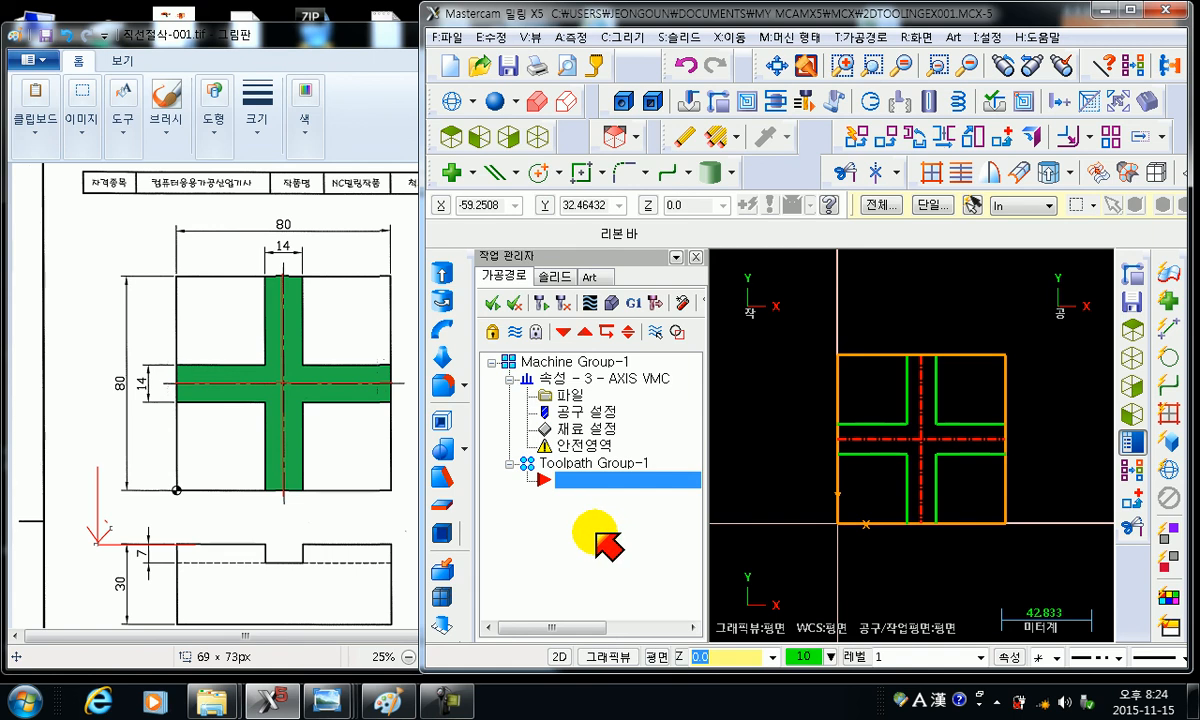
right_click(598, 538)
mouse_move(682, 22)
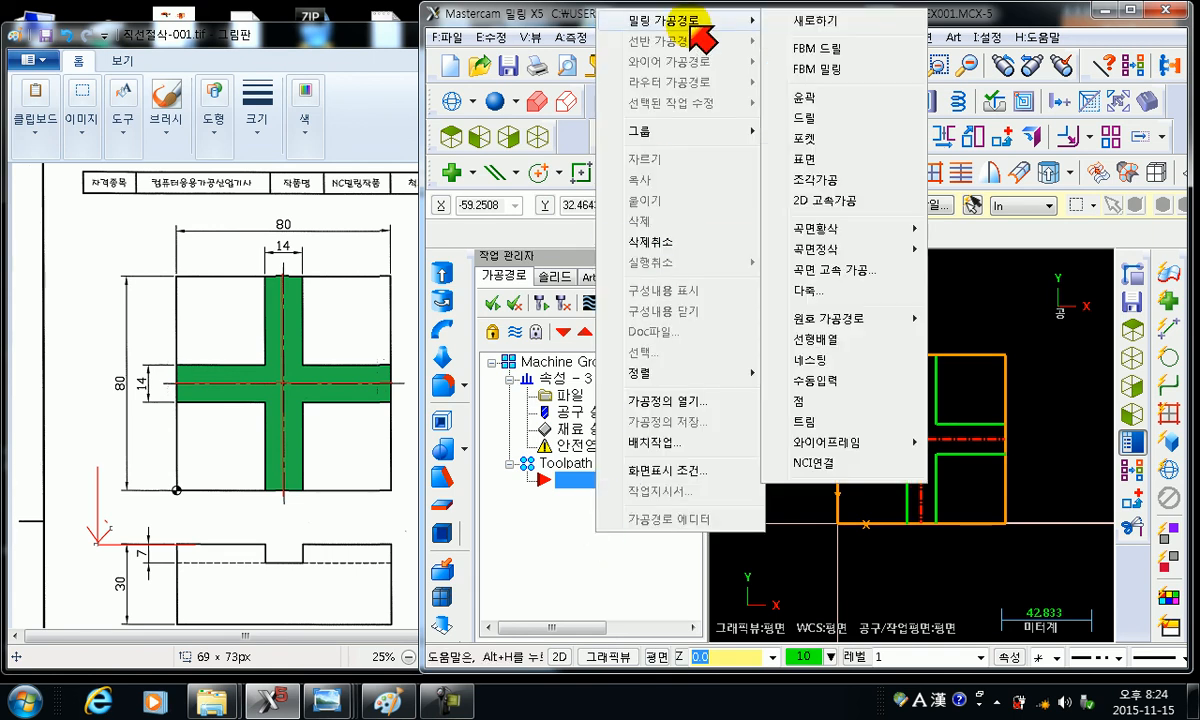
click(828, 98)
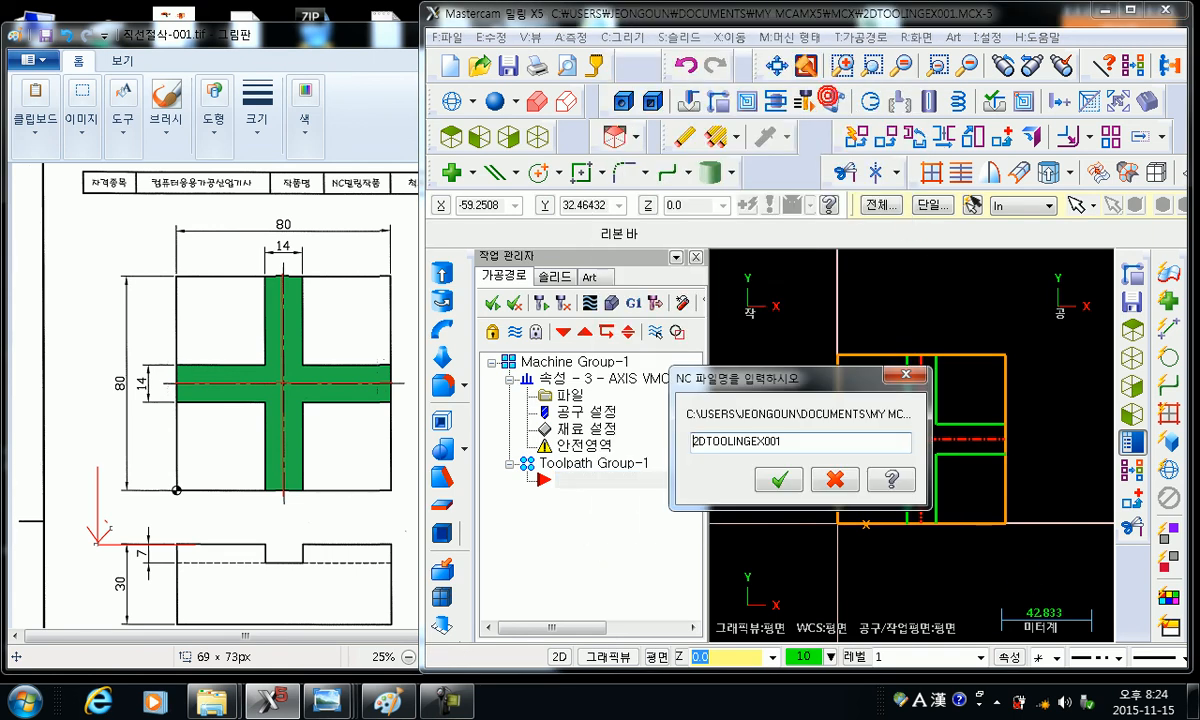
click(779, 480)
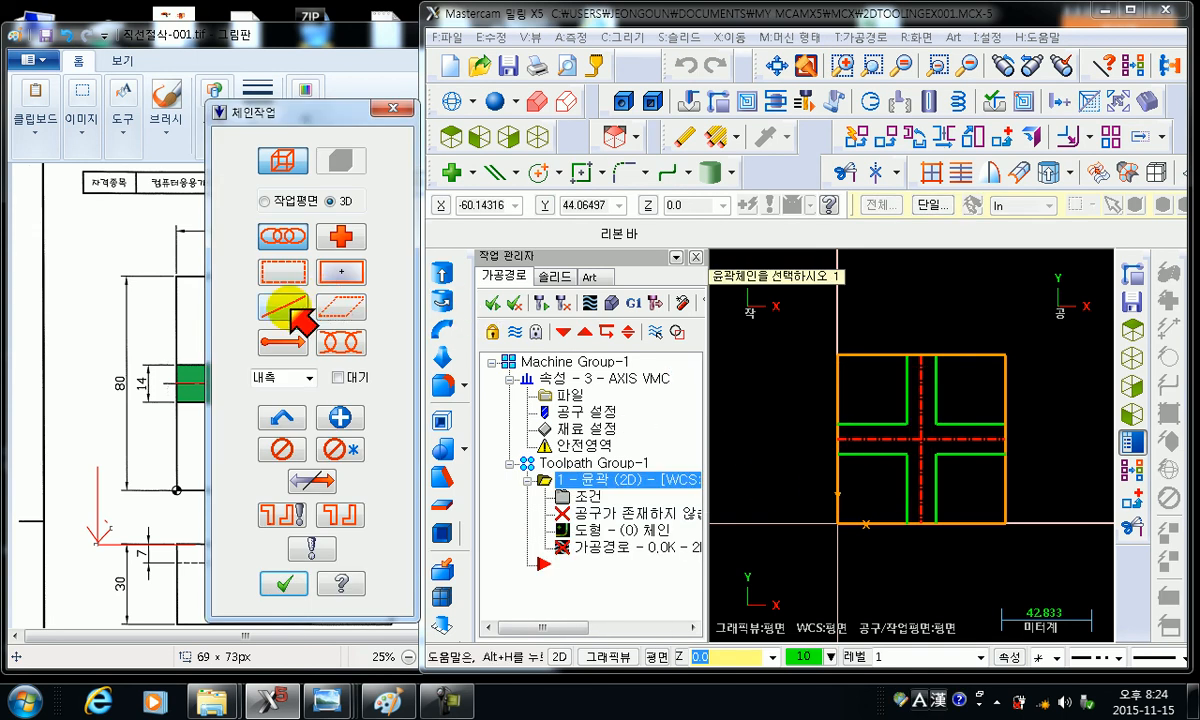
click(858, 444)
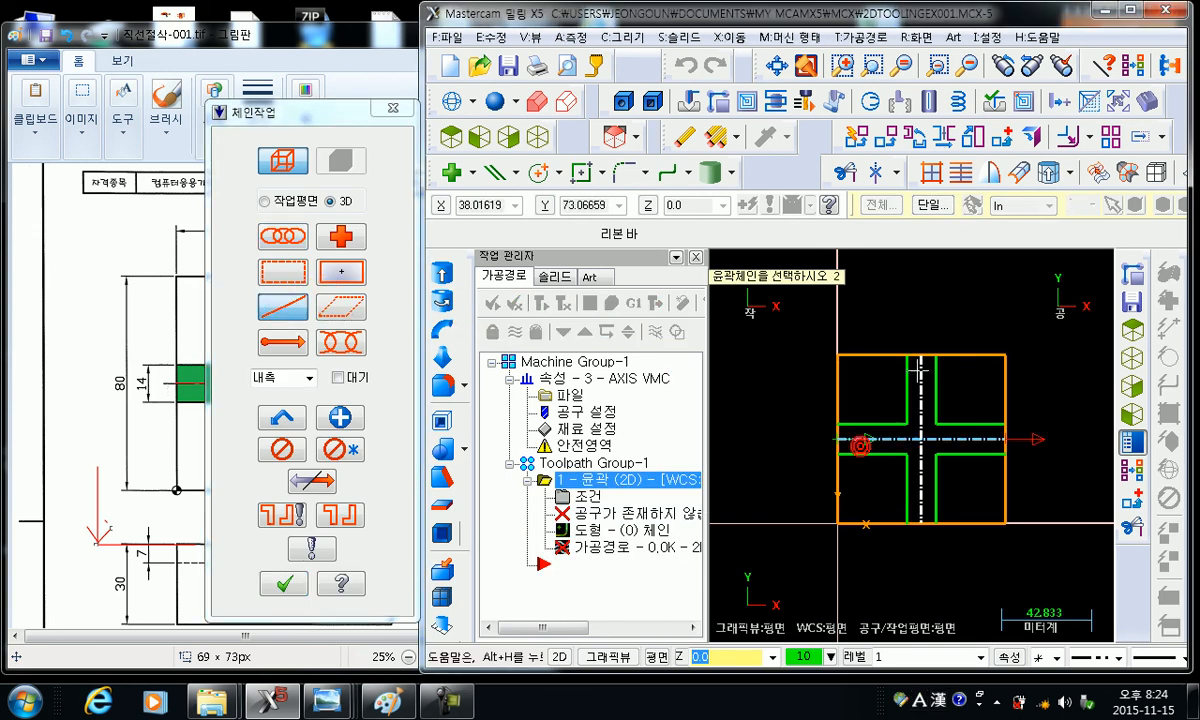
click(278, 588)
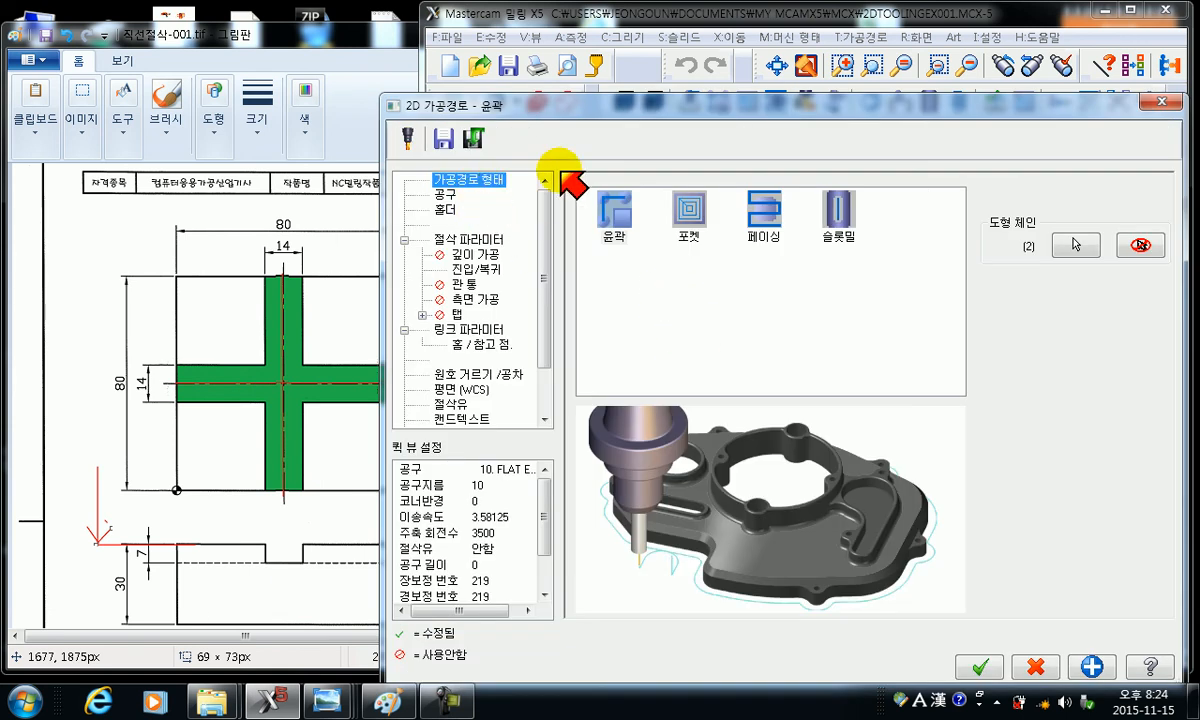
- Choose the existing 14 mm flat endmill and set spindle speed 3000, feed rate 1000 and Z-axis feed 500
click(445, 194)
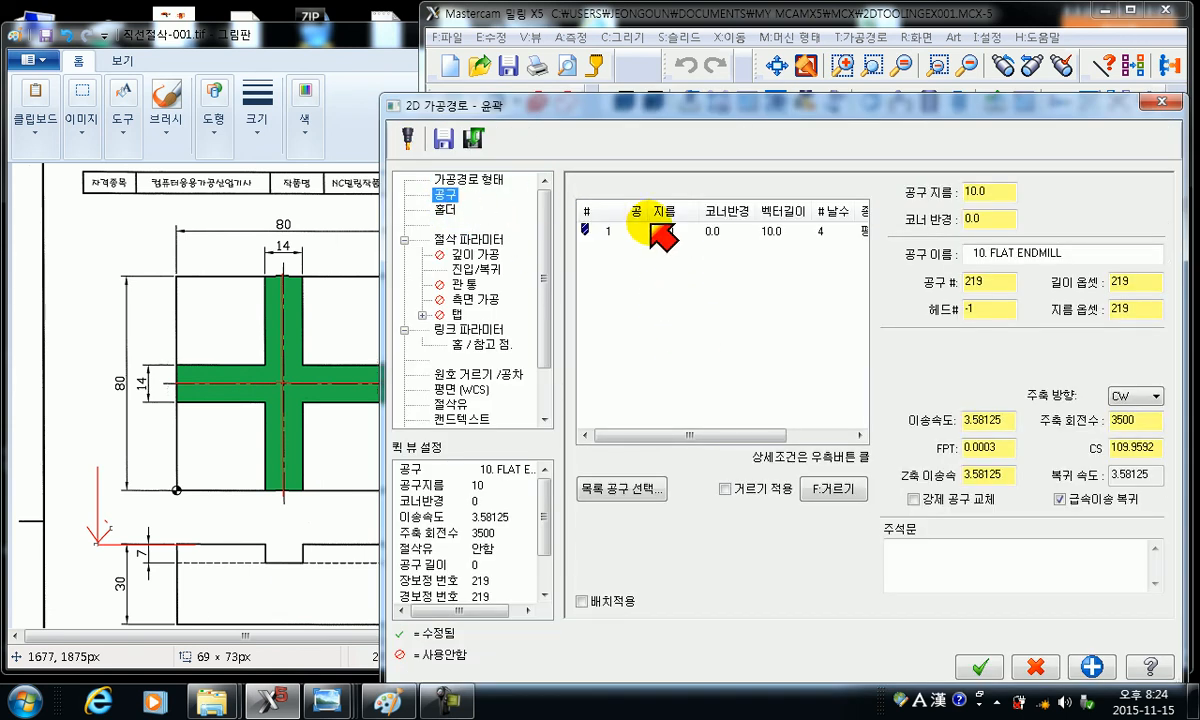
click(639, 234)
click(682, 314)
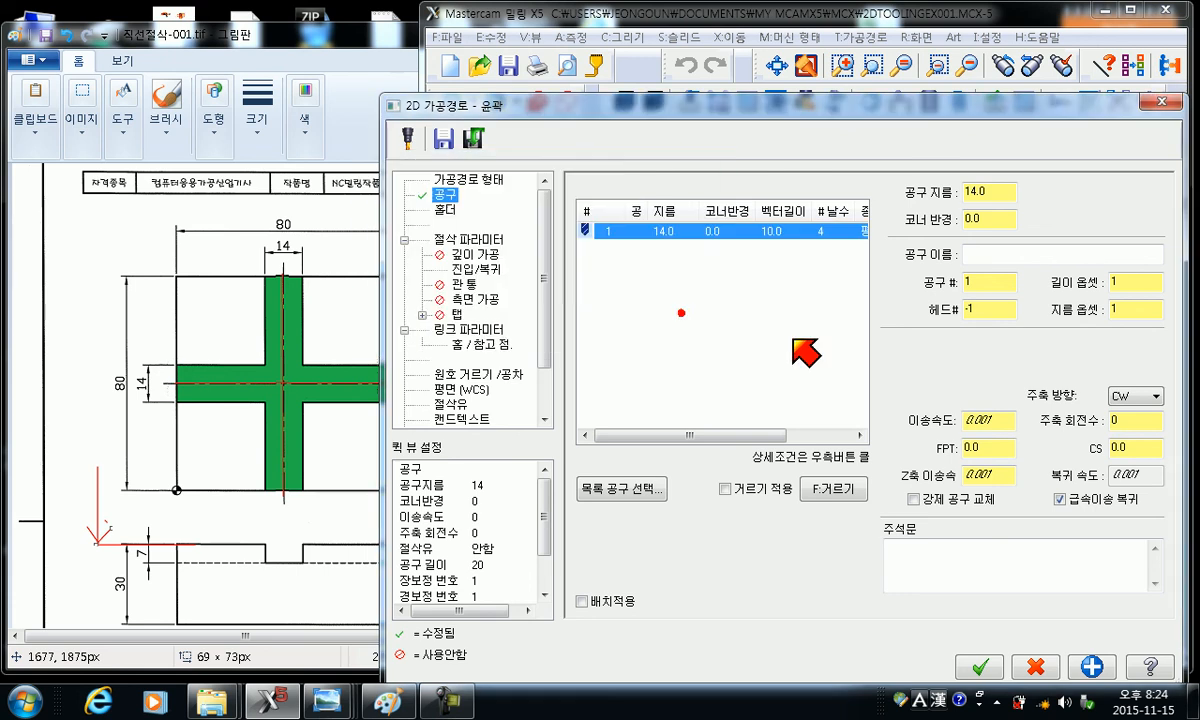
drag(1146, 422, 562, 391)
text(3000)
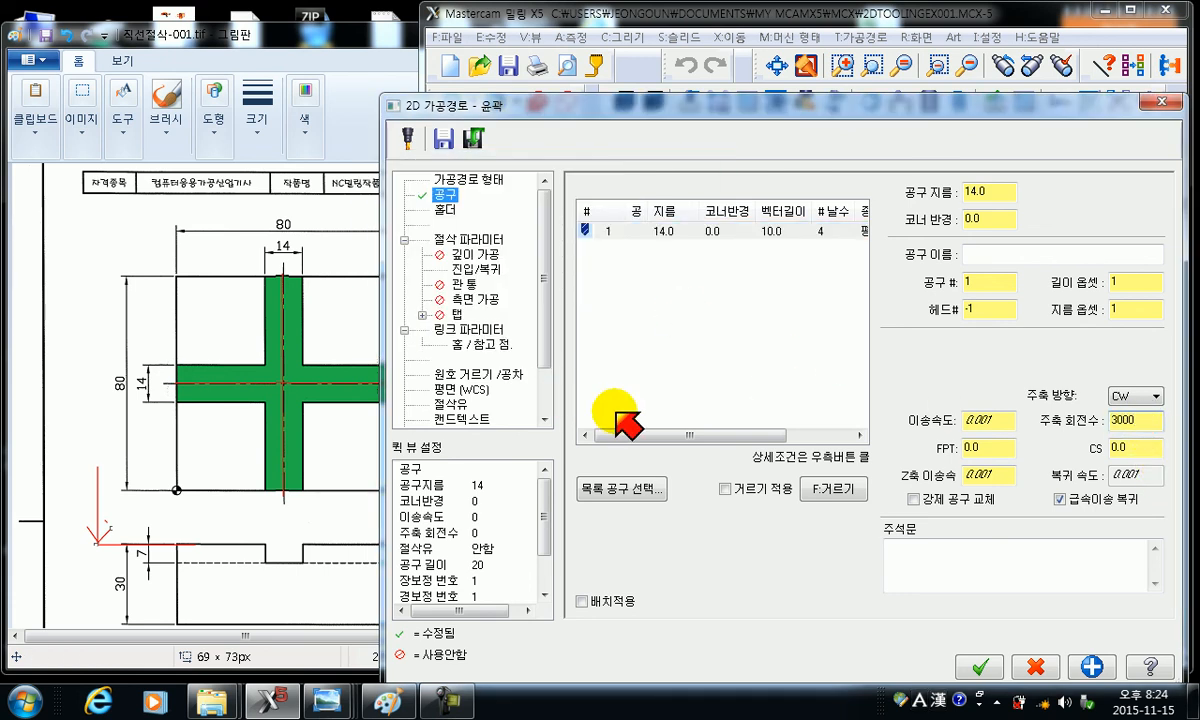
click(990, 420)
text(1000)
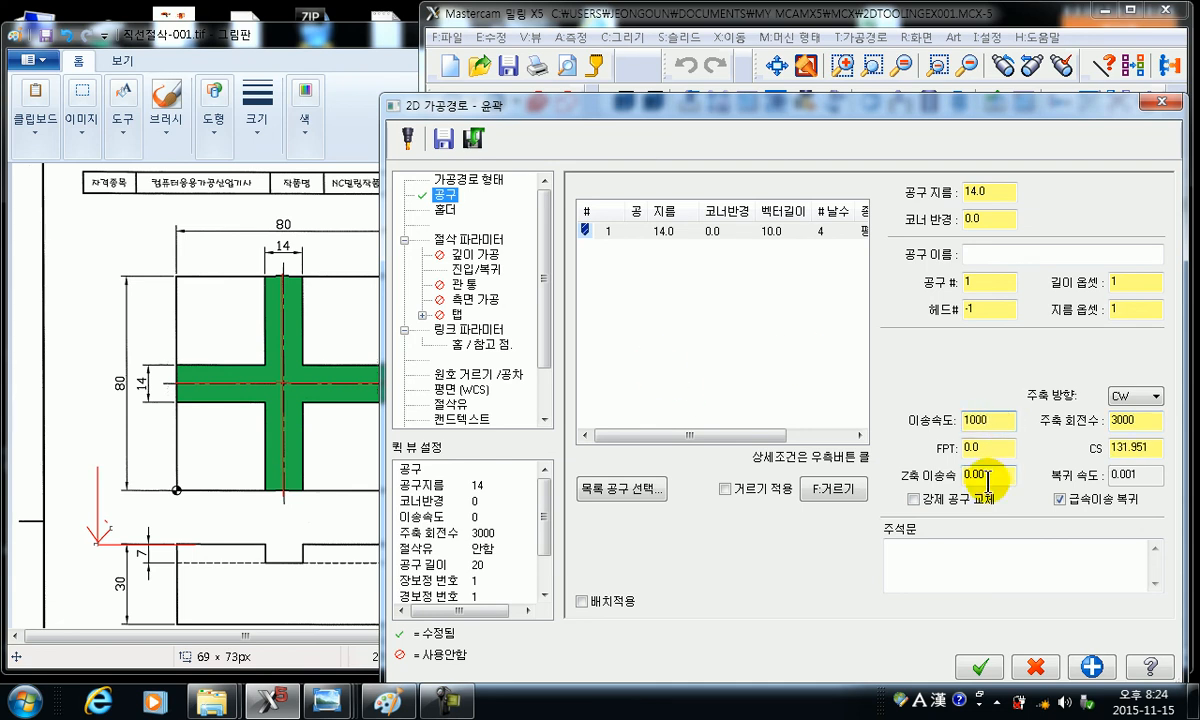
drag(1006, 475, 630, 446)
text(500)
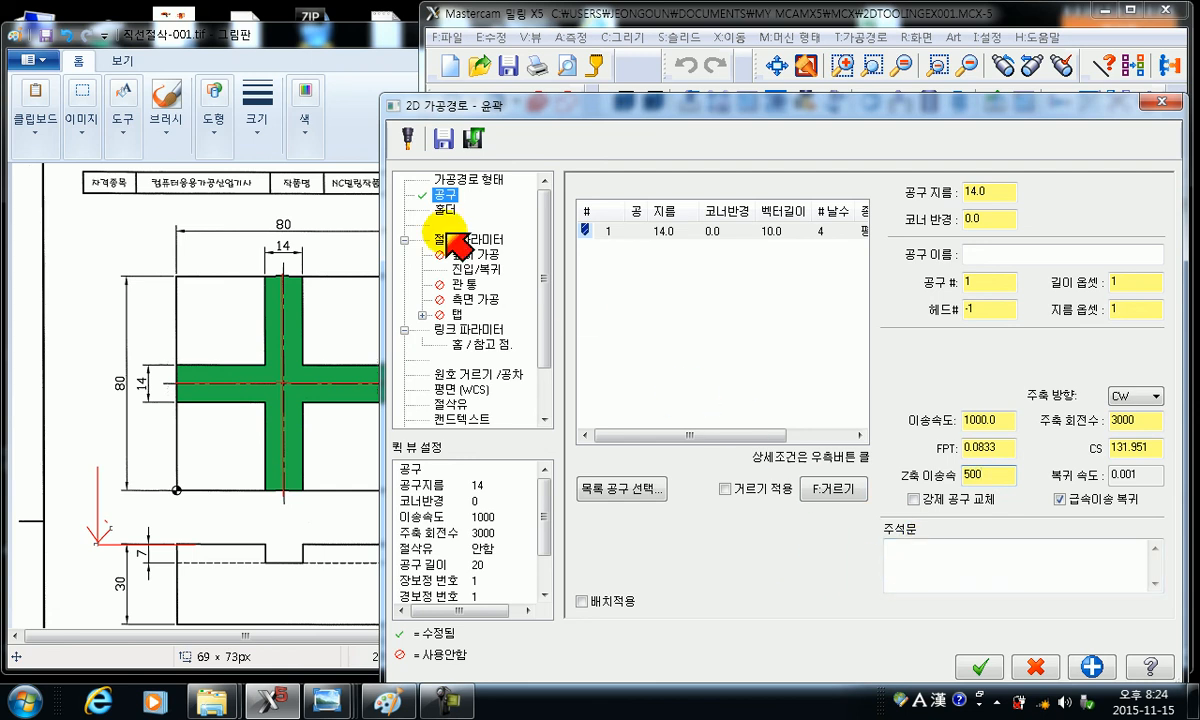
- Turn off cutter compensation in the cut parameters and disable lead-in/lead-out
click(445, 240)
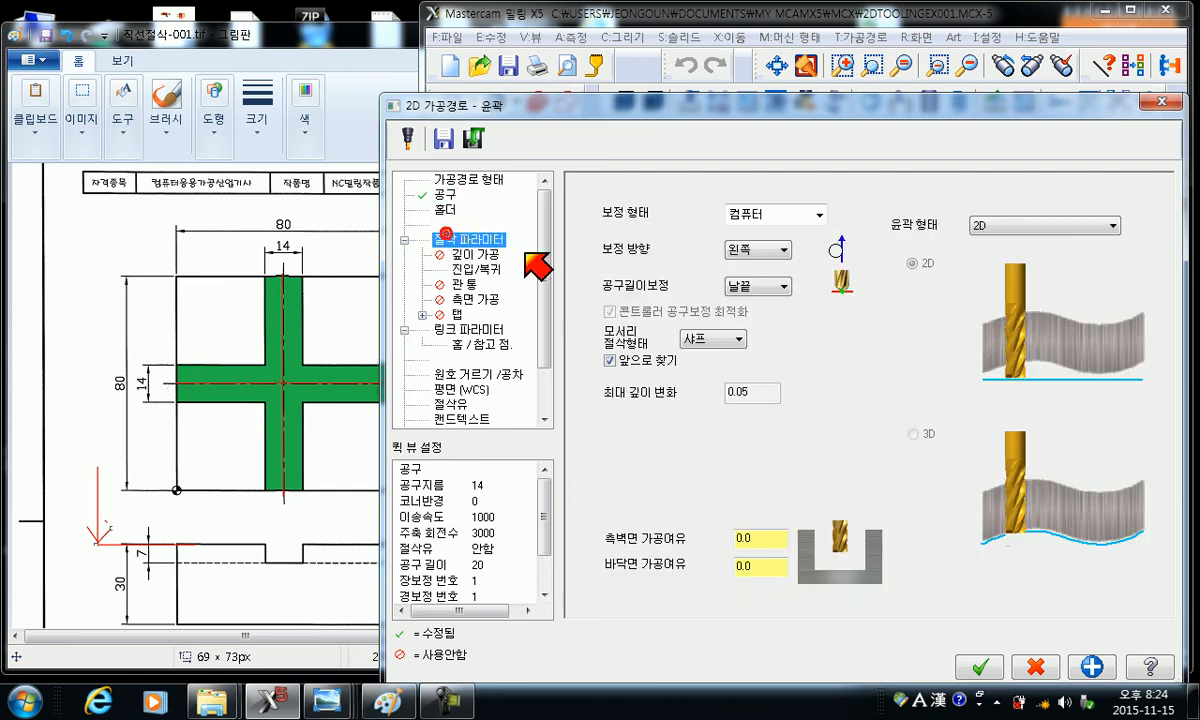
click(819, 215)
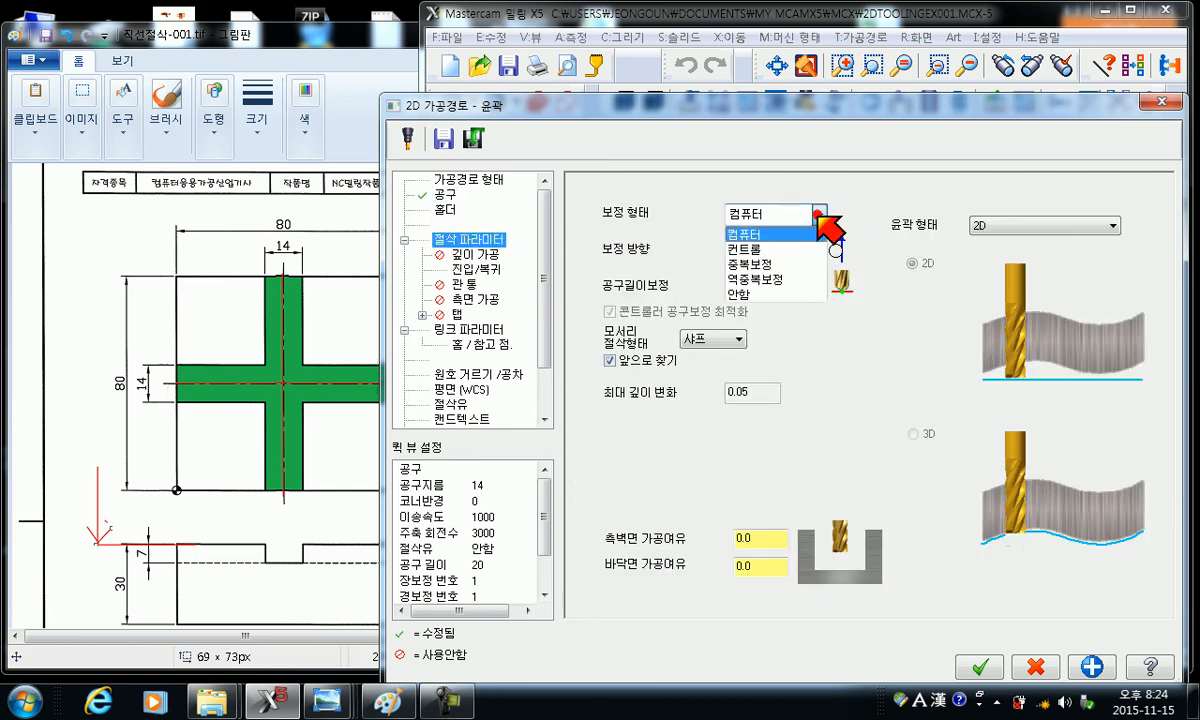
click(760, 294)
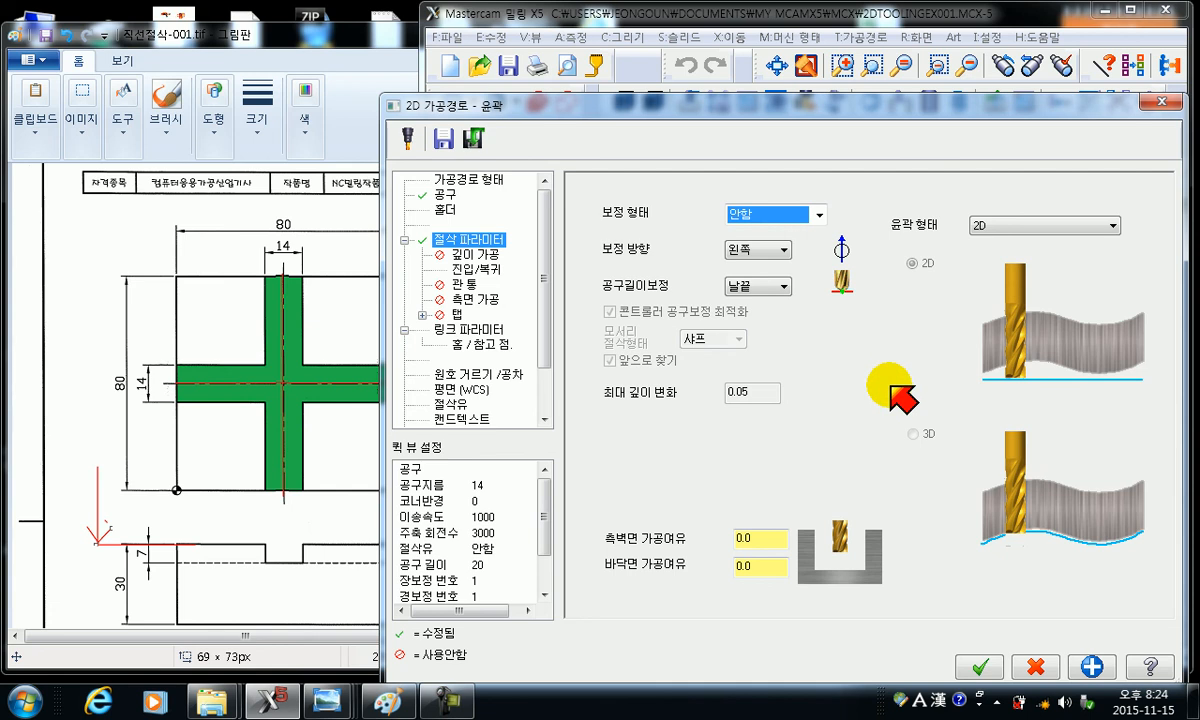
click(478, 269)
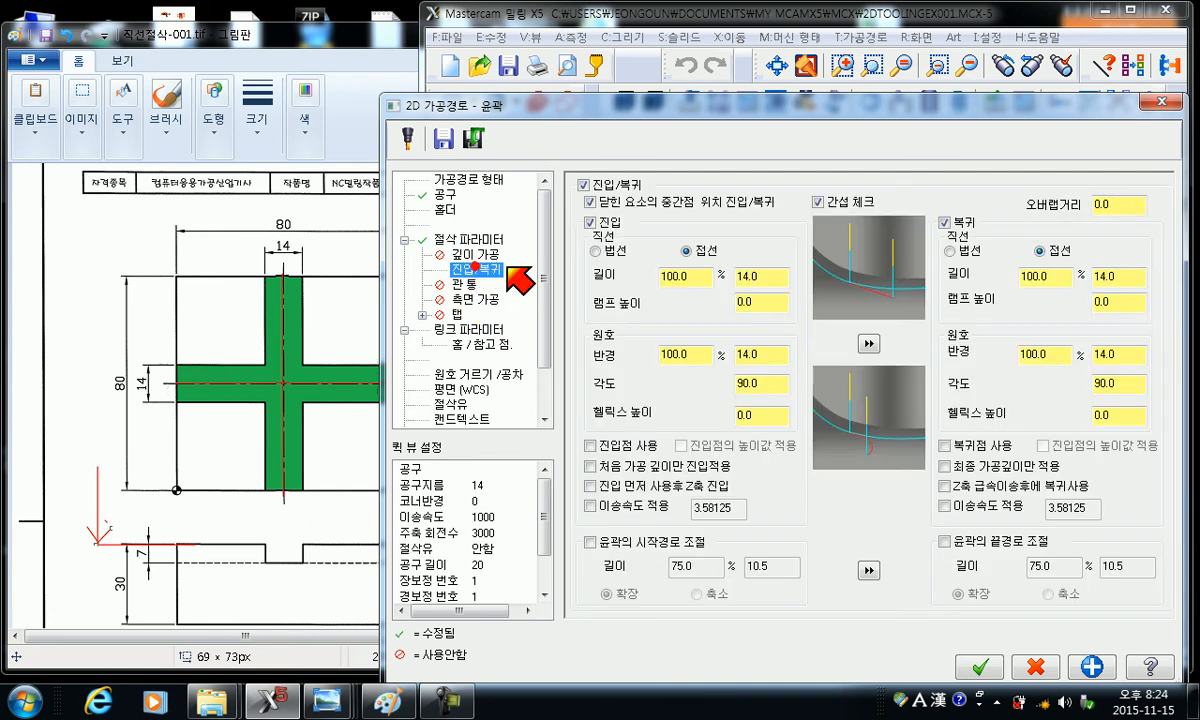
click(583, 185)
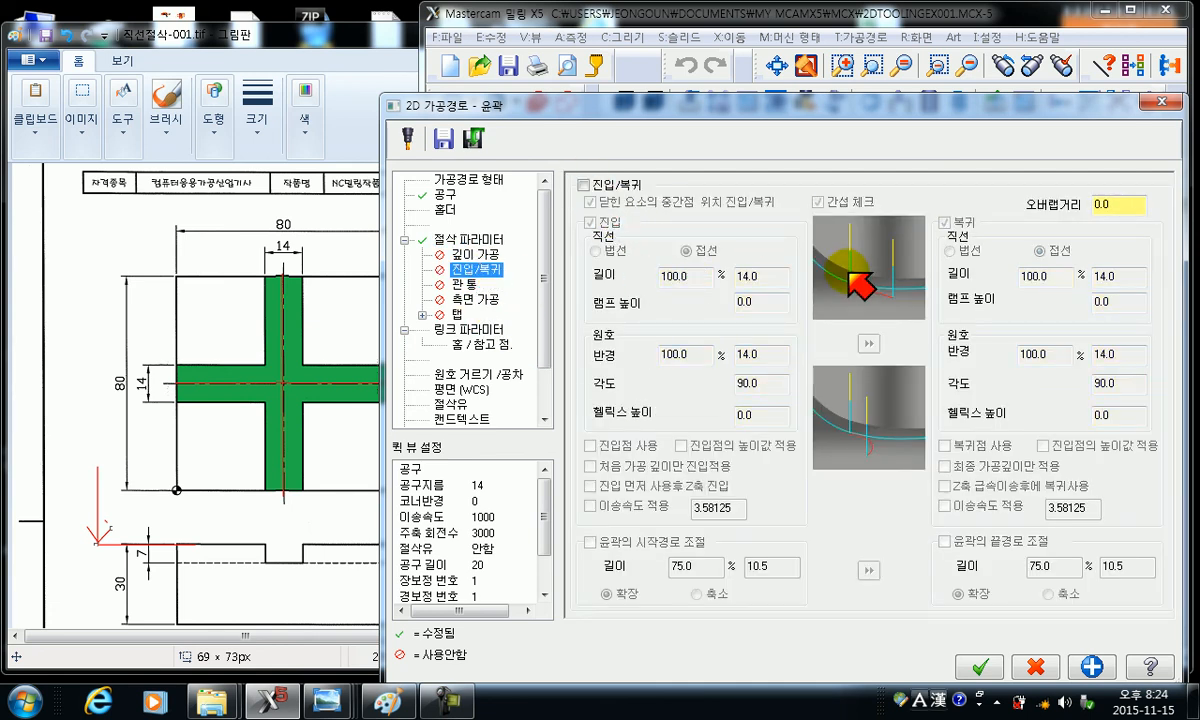
- Enable an absolute clearance height of 100 and set the absolute retract height to 10 and feed plane to 5
click(470, 330)
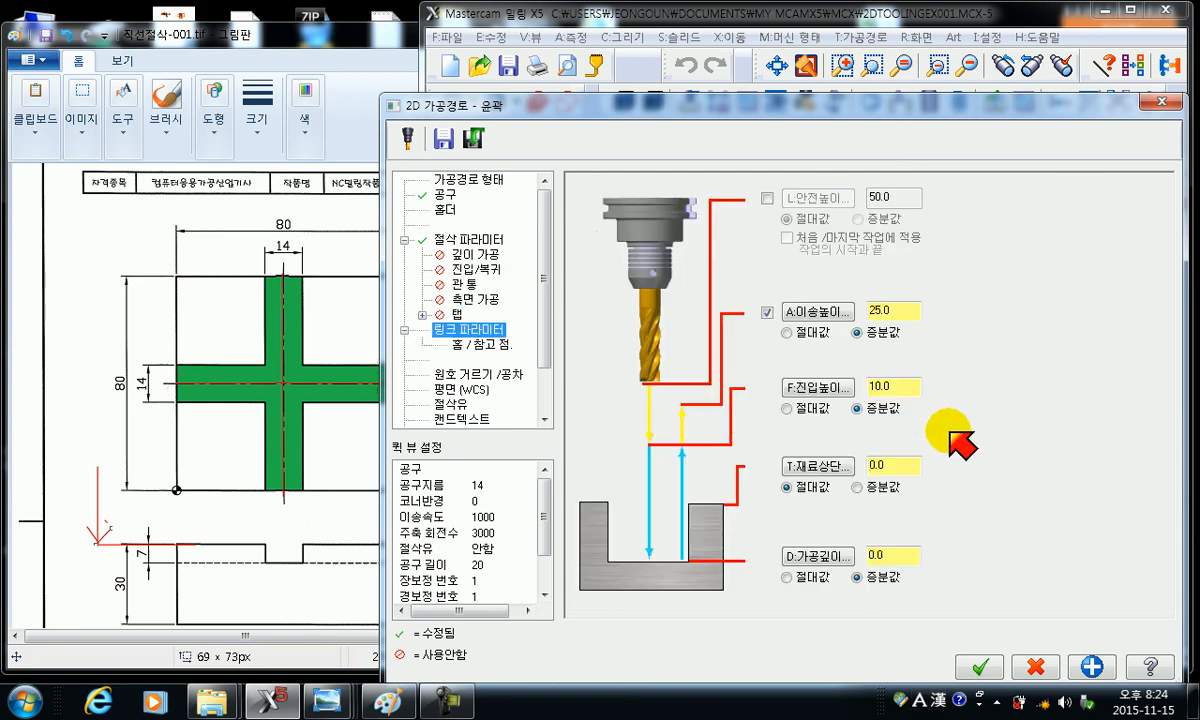
double_click(895, 196)
text(100)
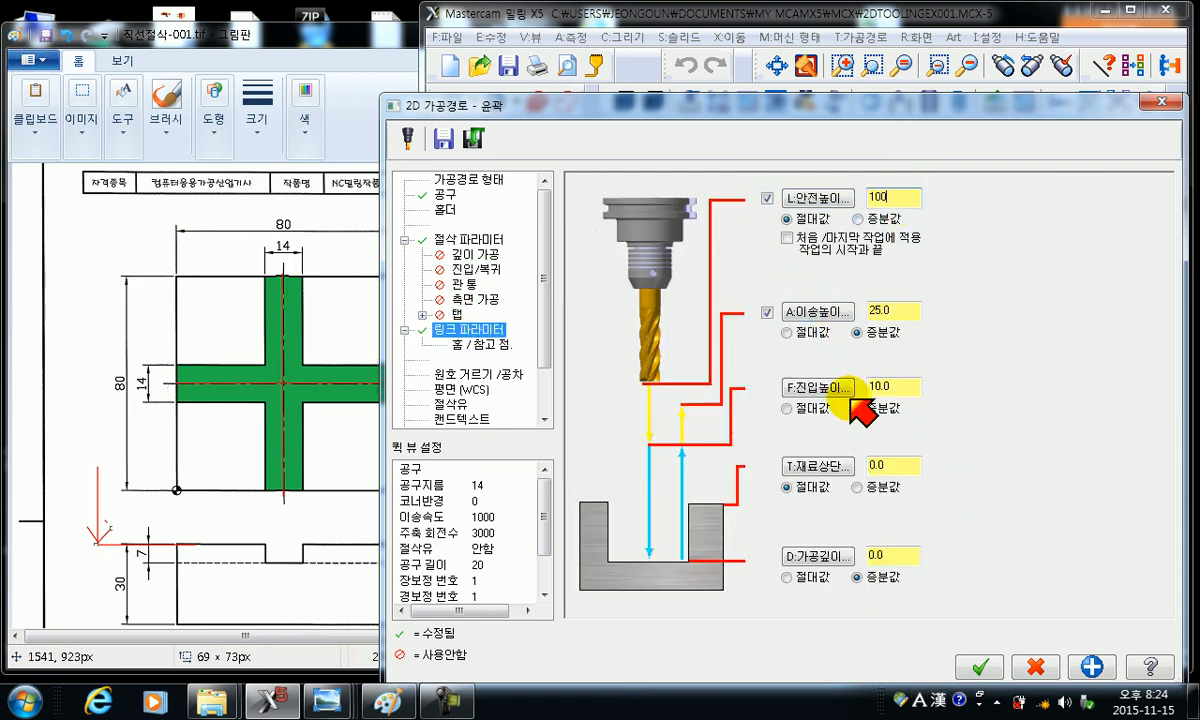
double_click(893, 311)
text(10)
click(787, 408)
double_click(909, 386)
text(5)
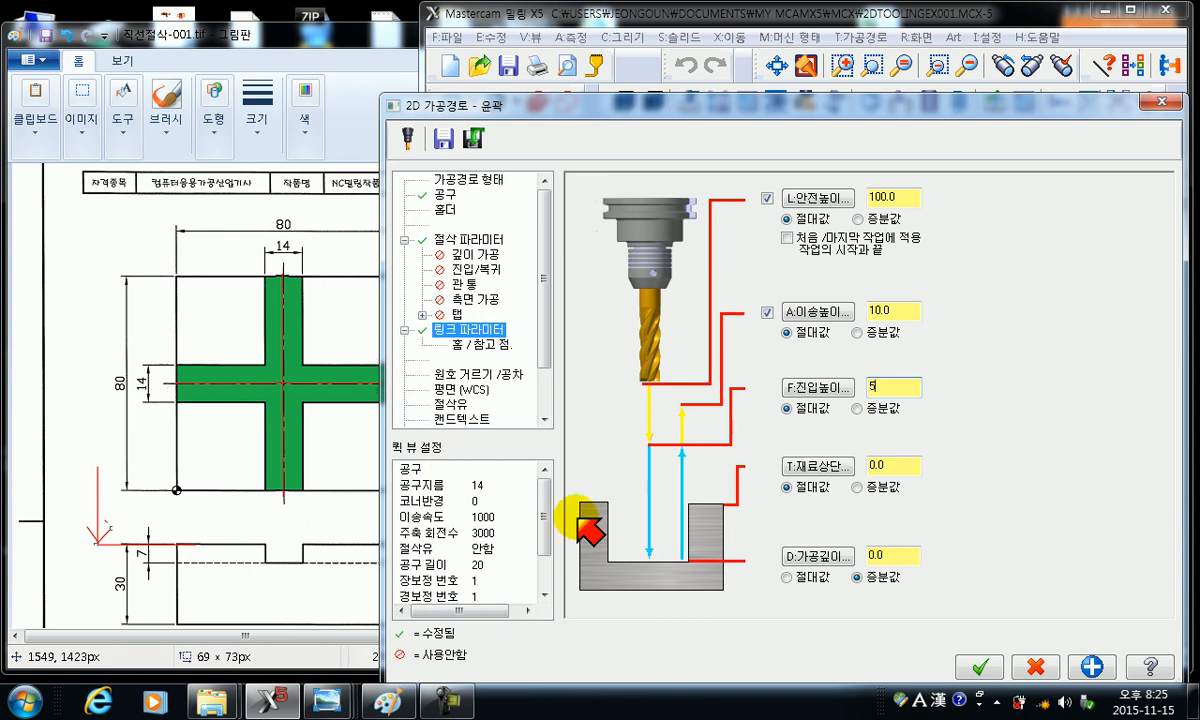
- Set the contour toolpath's cutting depth to an absolute -7
click(787, 577)
double_click(891, 557)
text(-7)
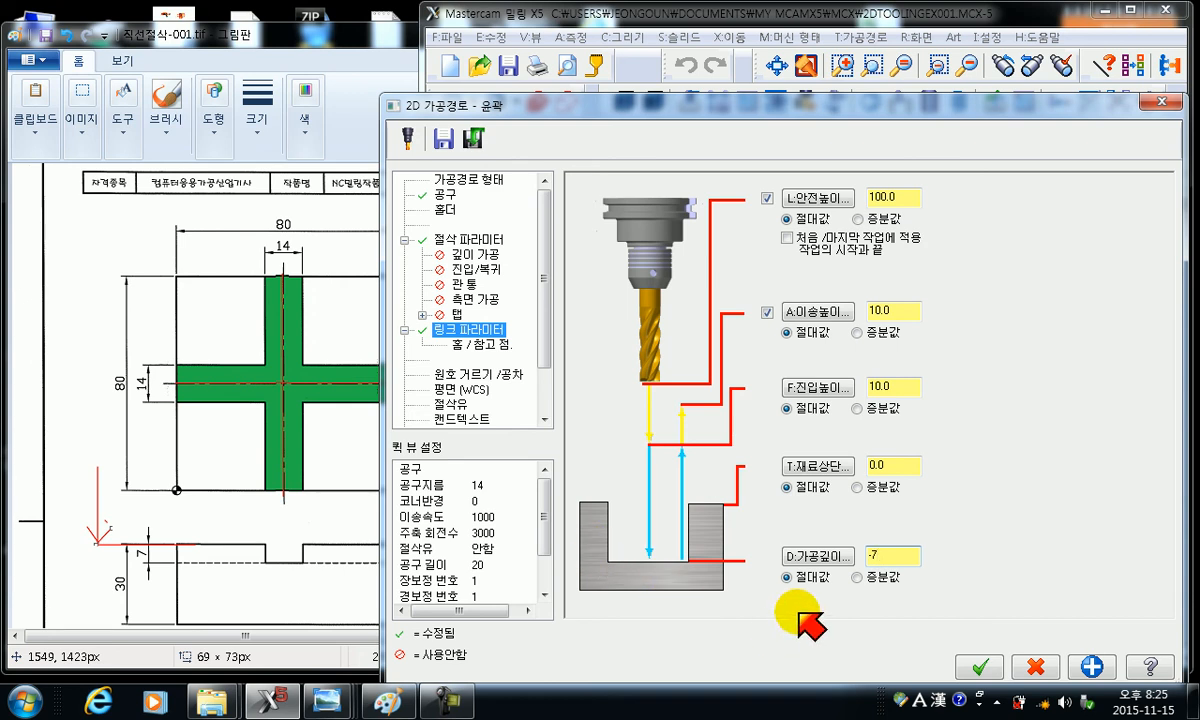
- Turn on flood coolant and accept the parameters to generate the contour toolpath
click(444, 405)
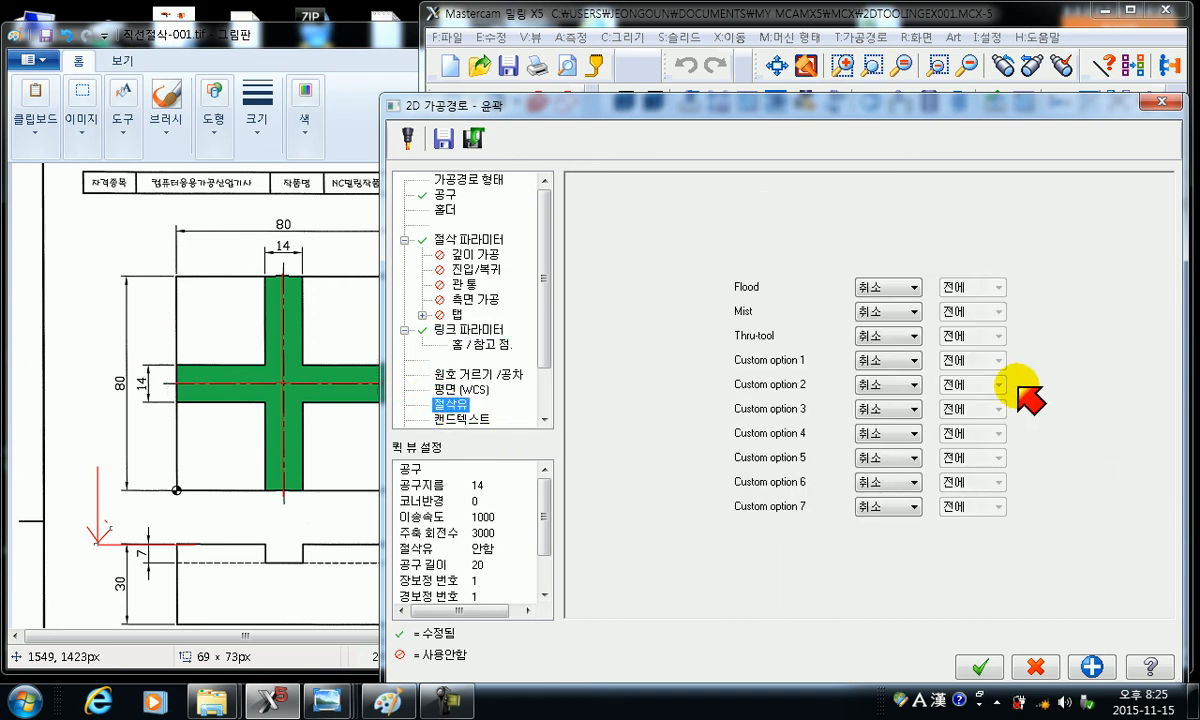
click(914, 287)
click(900, 304)
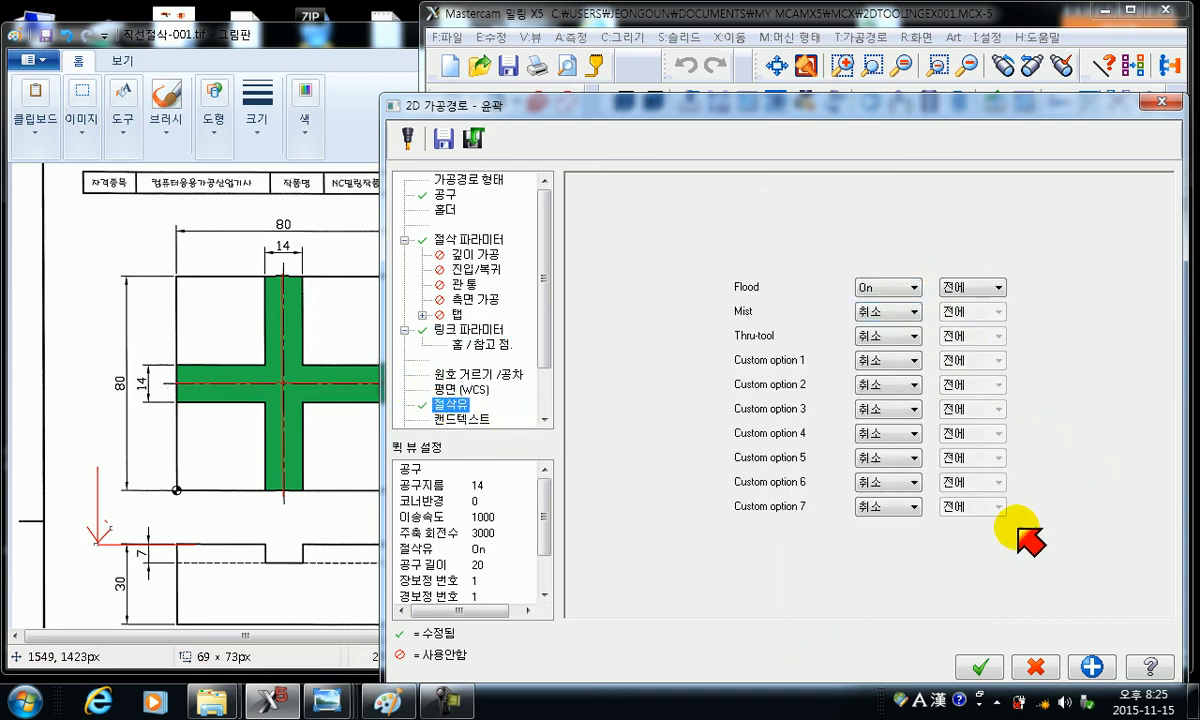
click(982, 665)
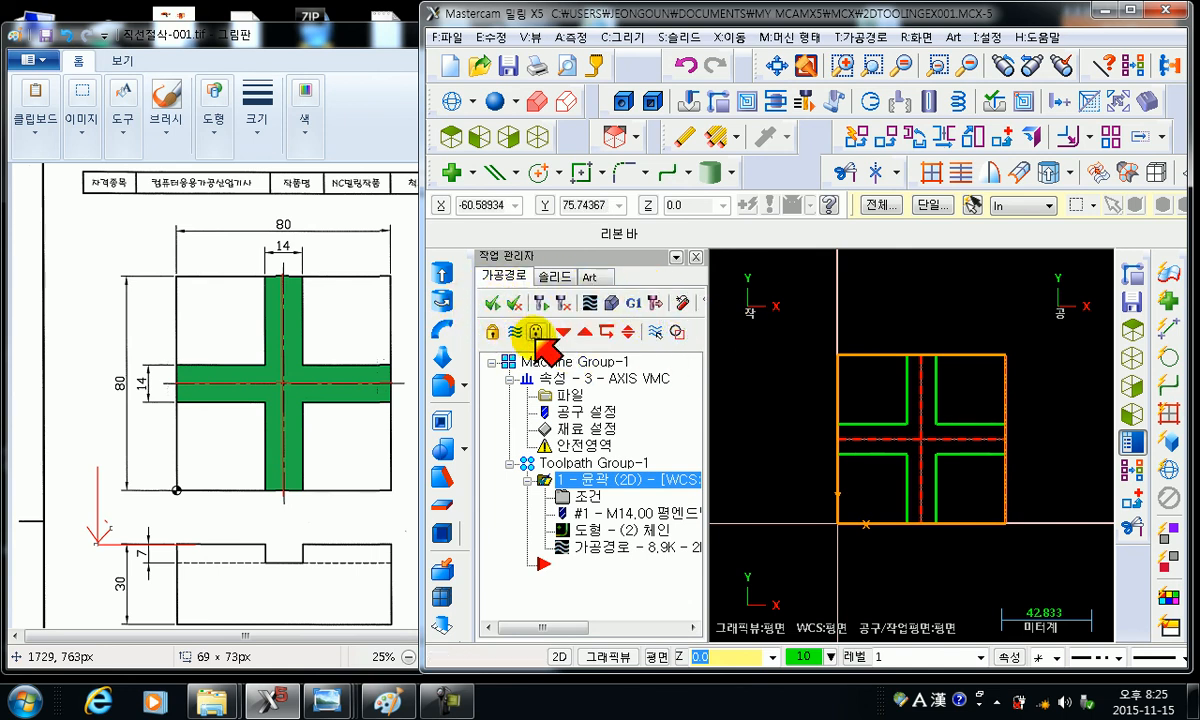
- Backplot the contour toolpath in the plan view at a slightly reduced playback speed
click(589, 303)
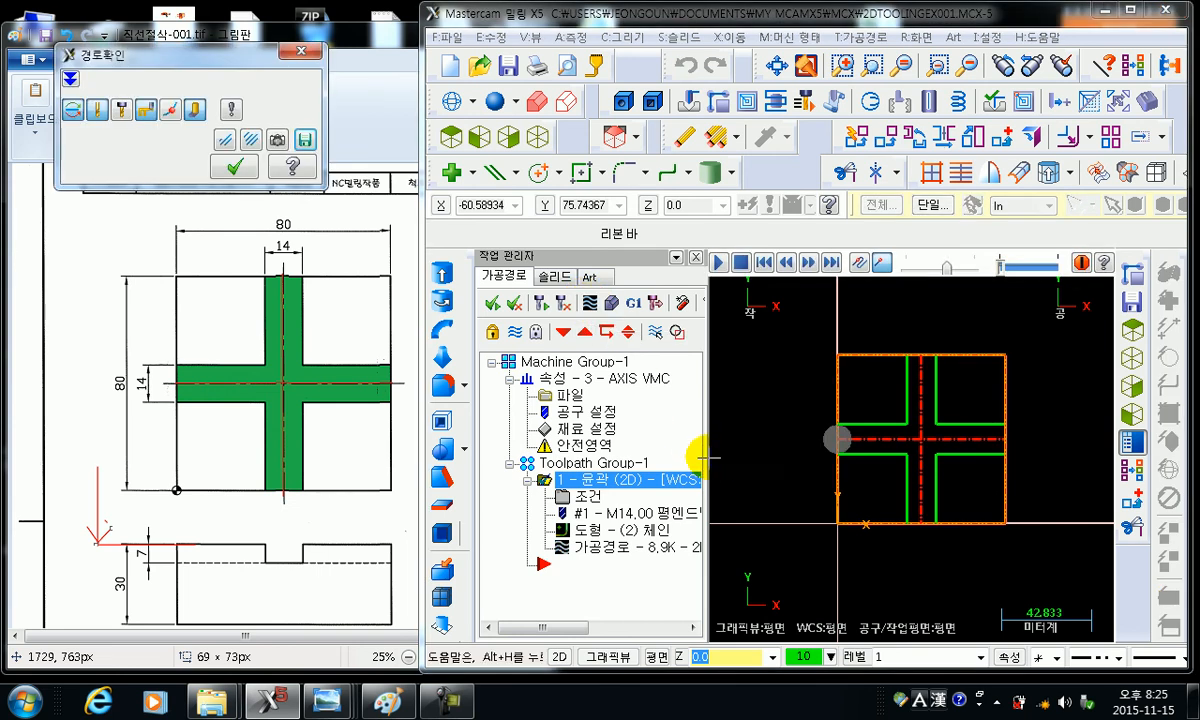
mouse_move(247, 56)
mouse_down()
mouse_move(414, 207)
mouse_move(532, 273)
mouse_move(544, 250)
mouse_up()
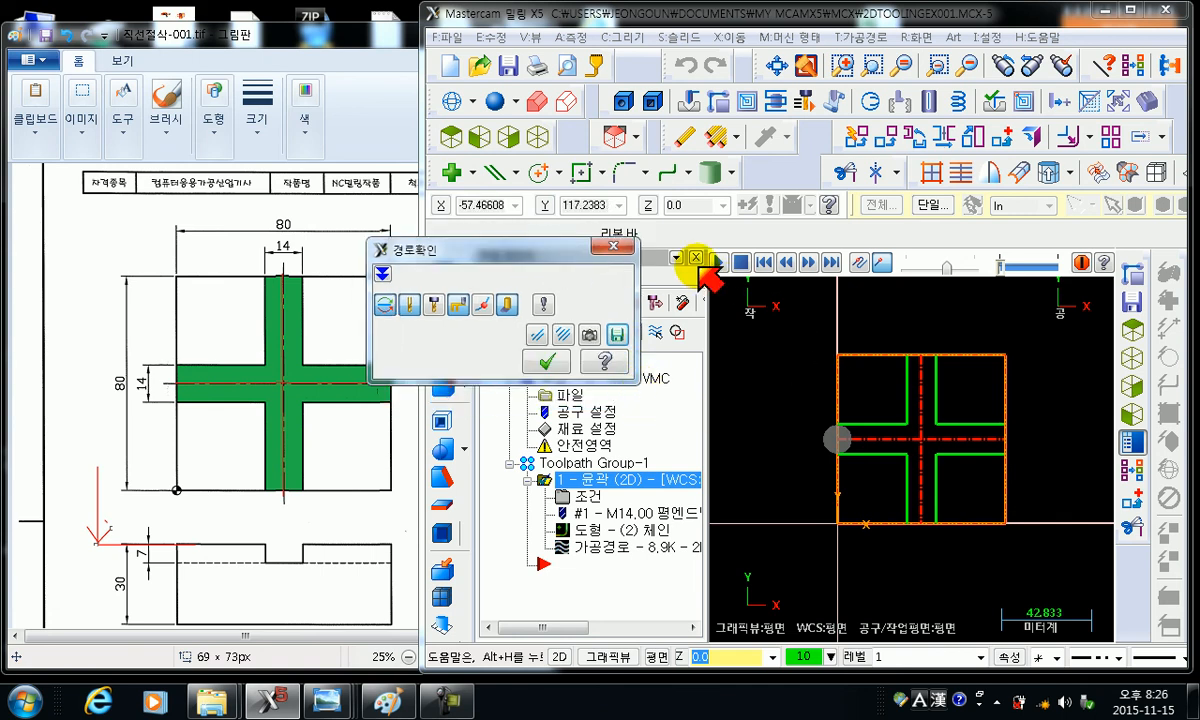
click(948, 267)
mouse_move(953, 268)
mouse_down()
mouse_move(920, 265)
mouse_move(969, 276)
mouse_move(852, 268)
mouse_move(943, 267)
mouse_up()
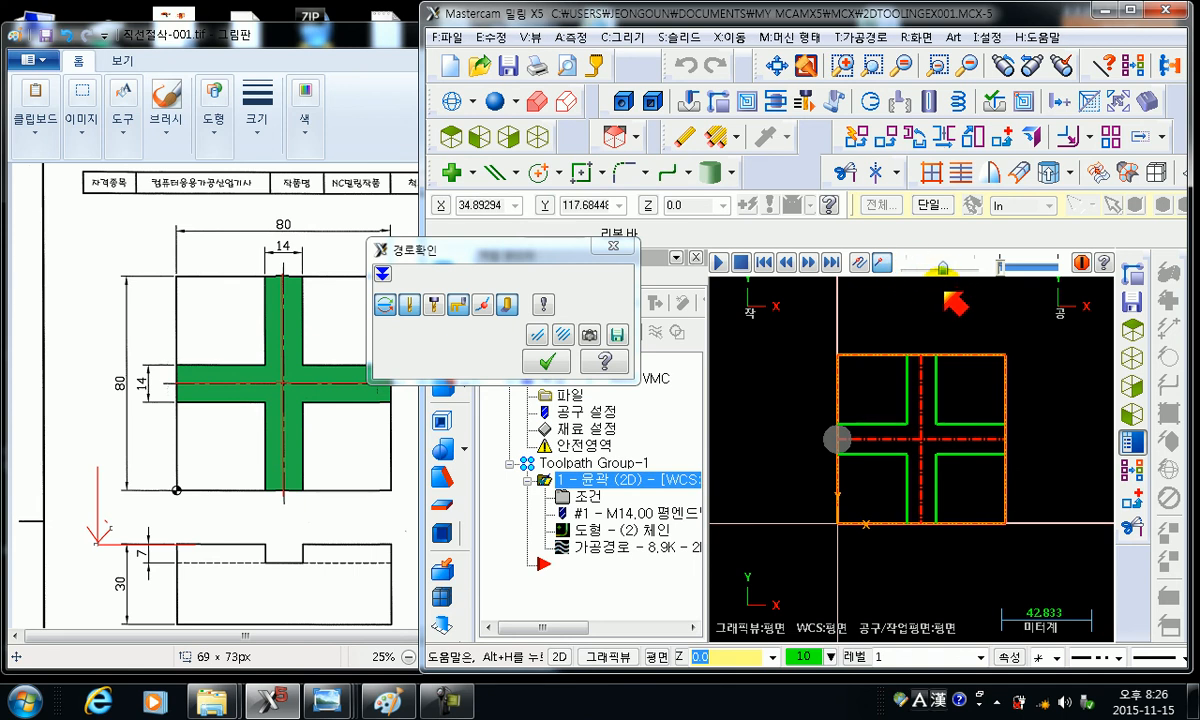
click(718, 262)
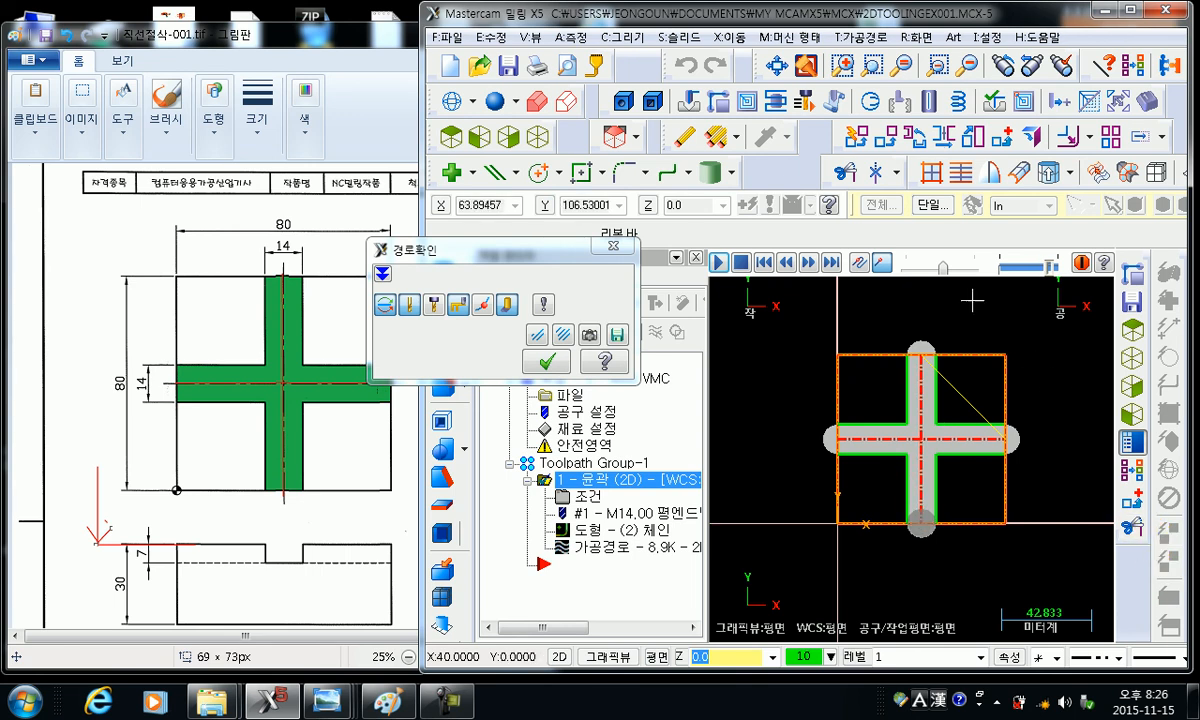
- Rewind the backplot to its starting position and display the part in the isometric view
click(766, 261)
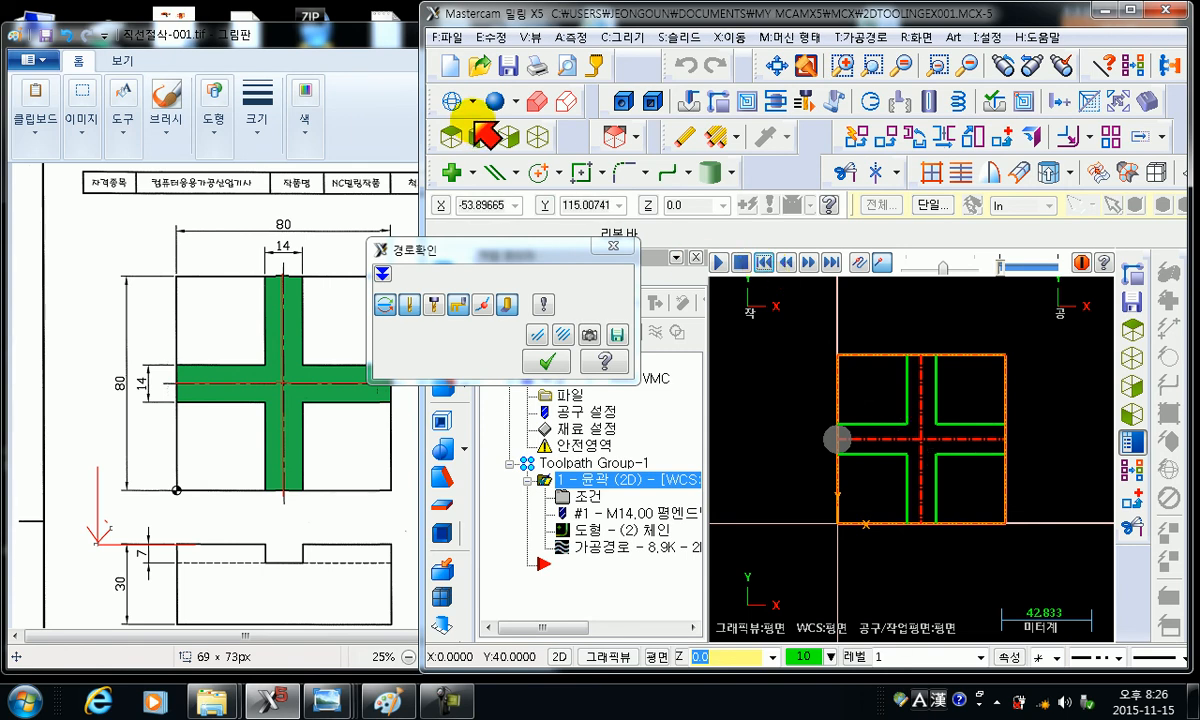
click(537, 136)
scroll(893, 422, down, 4)
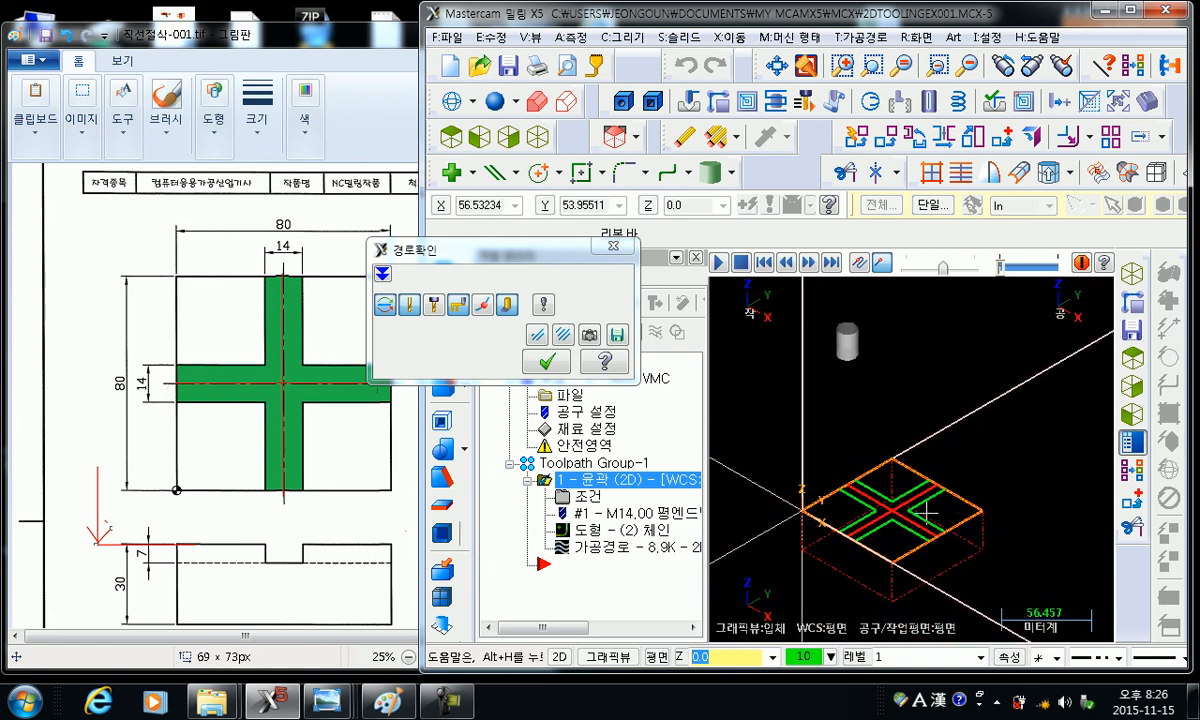
scroll(940, 500, up, 2)
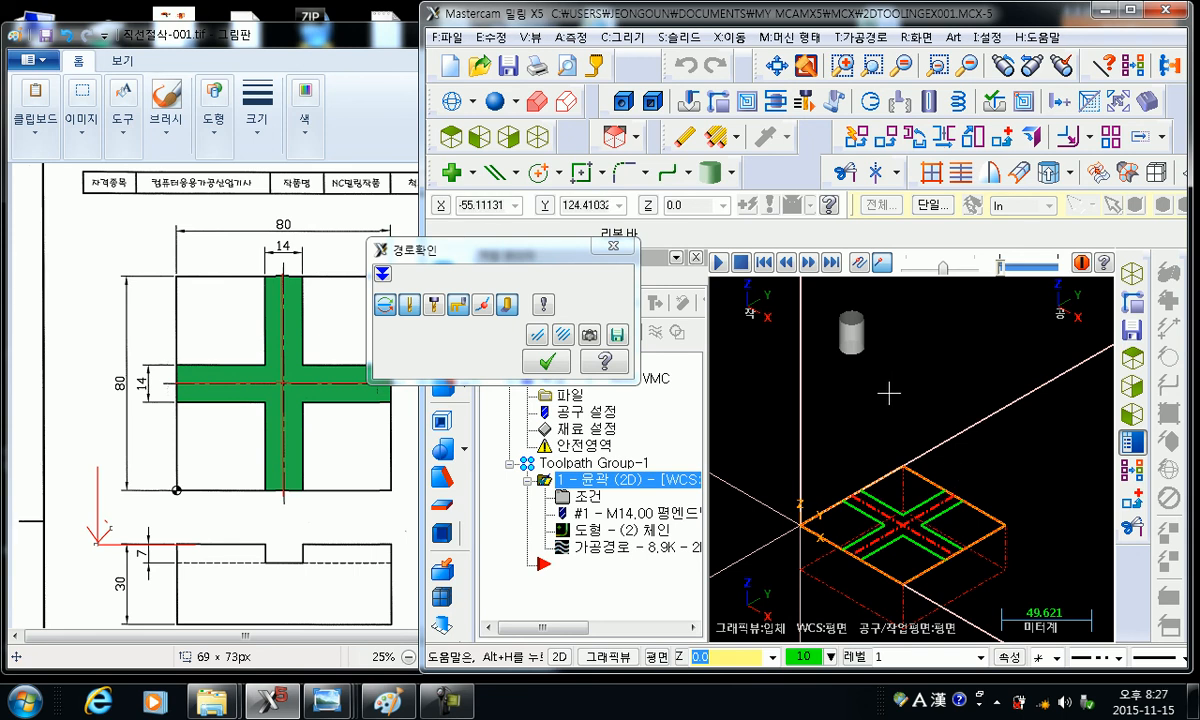
- Expand and enlarge the backplot dialog to show the move details, and advance to the toolpath's first position
drag(544, 249, 564, 179)
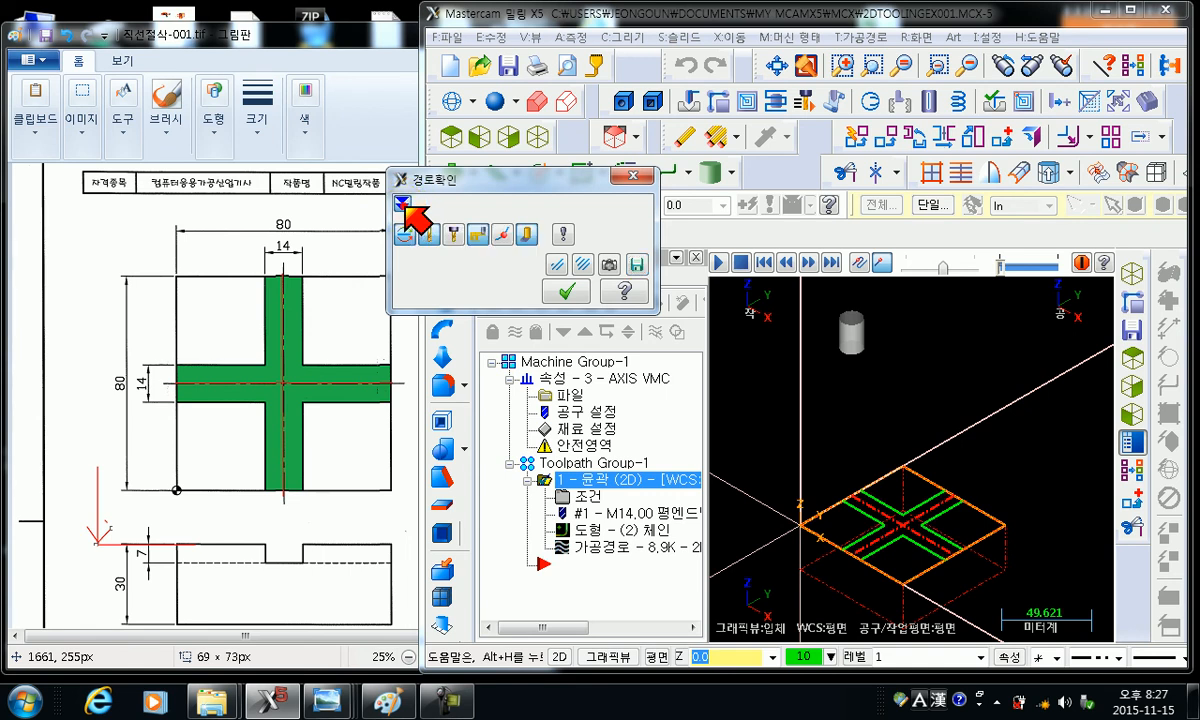
click(402, 203)
drag(477, 181, 482, 155)
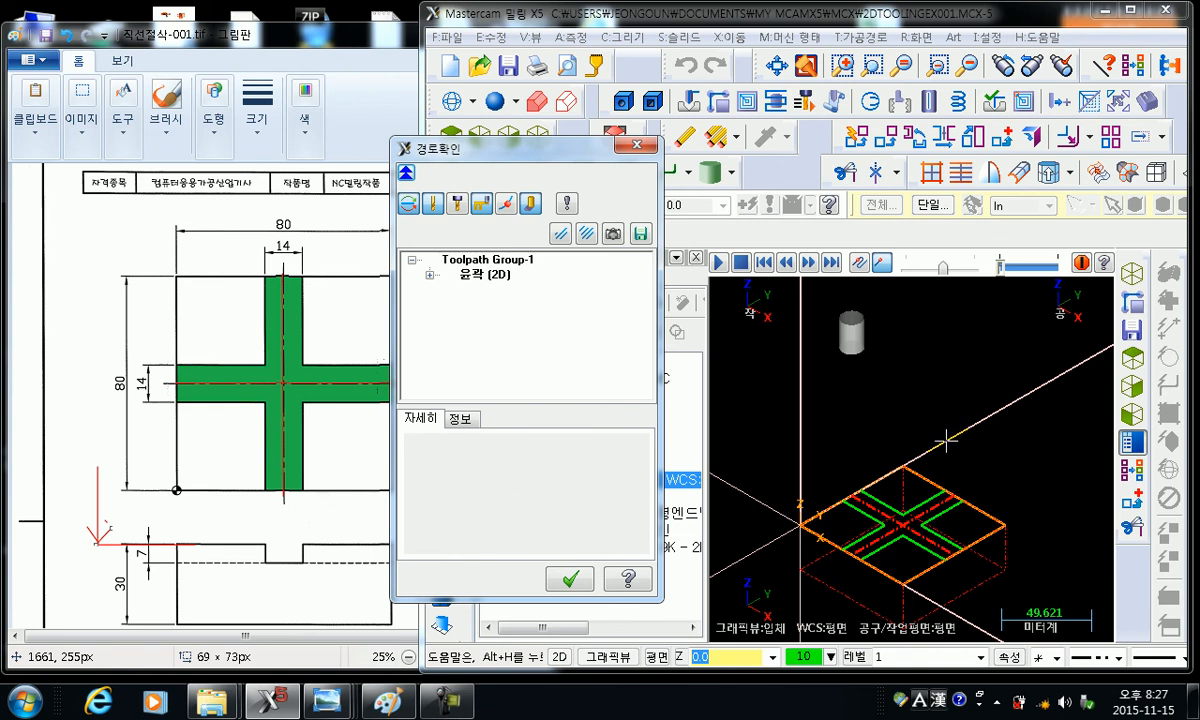
key(s)
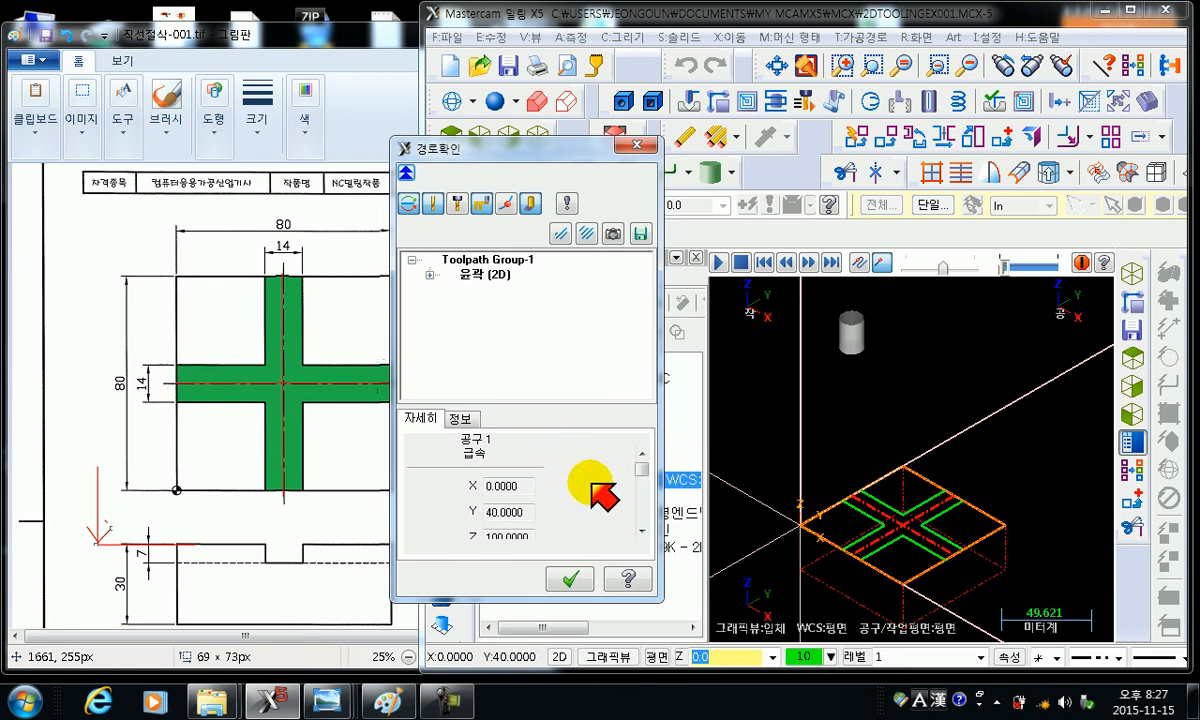
drag(558, 152, 567, 63)
drag(583, 508, 571, 616)
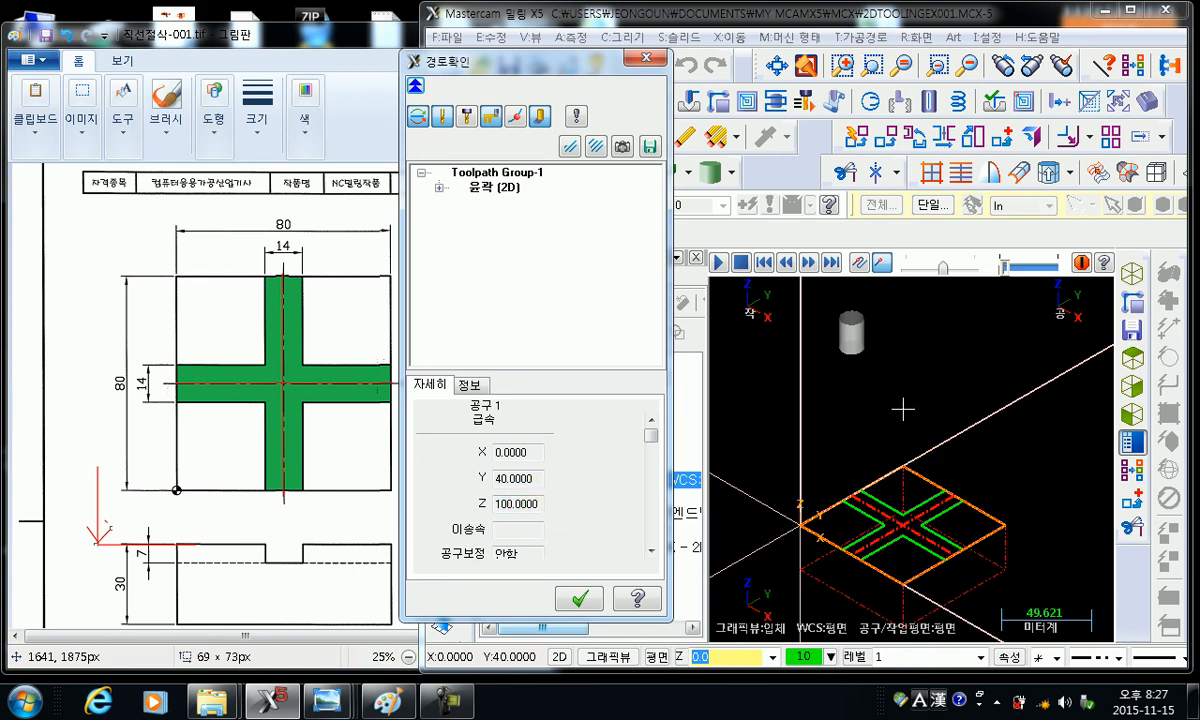
- Step the backplot through the horizontal slot's rapid descent, plunge and linear cut, checking the coordinates of each move
key(s)
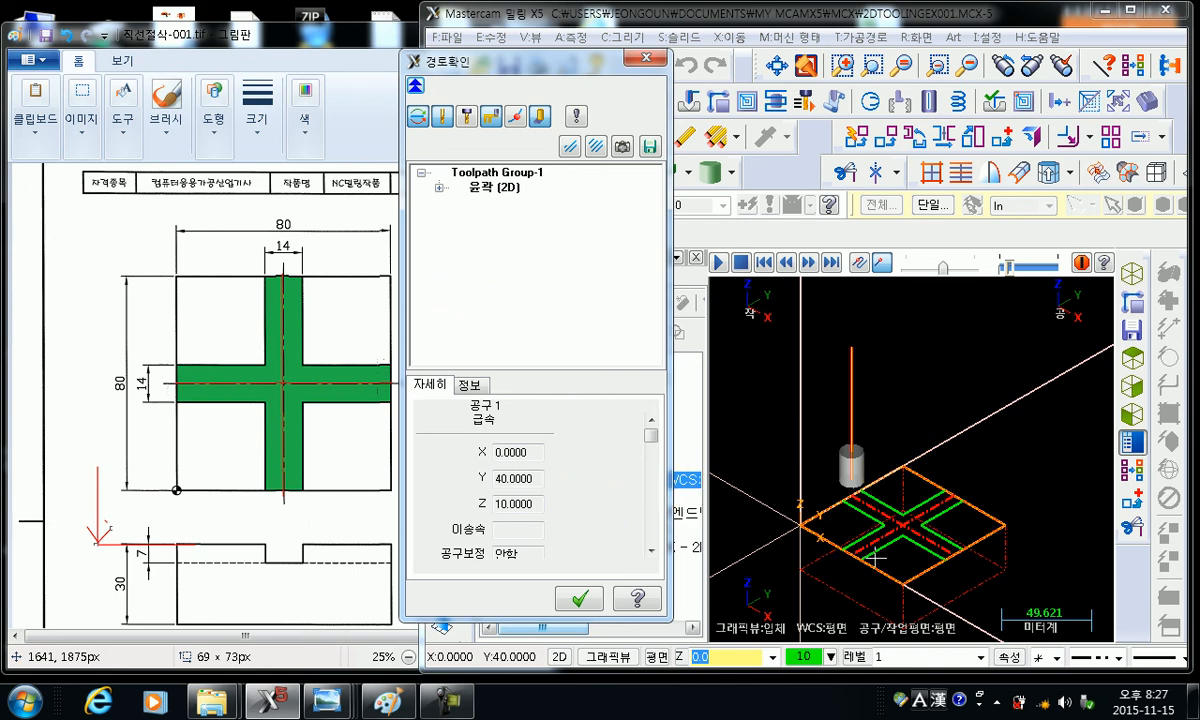
key(s)
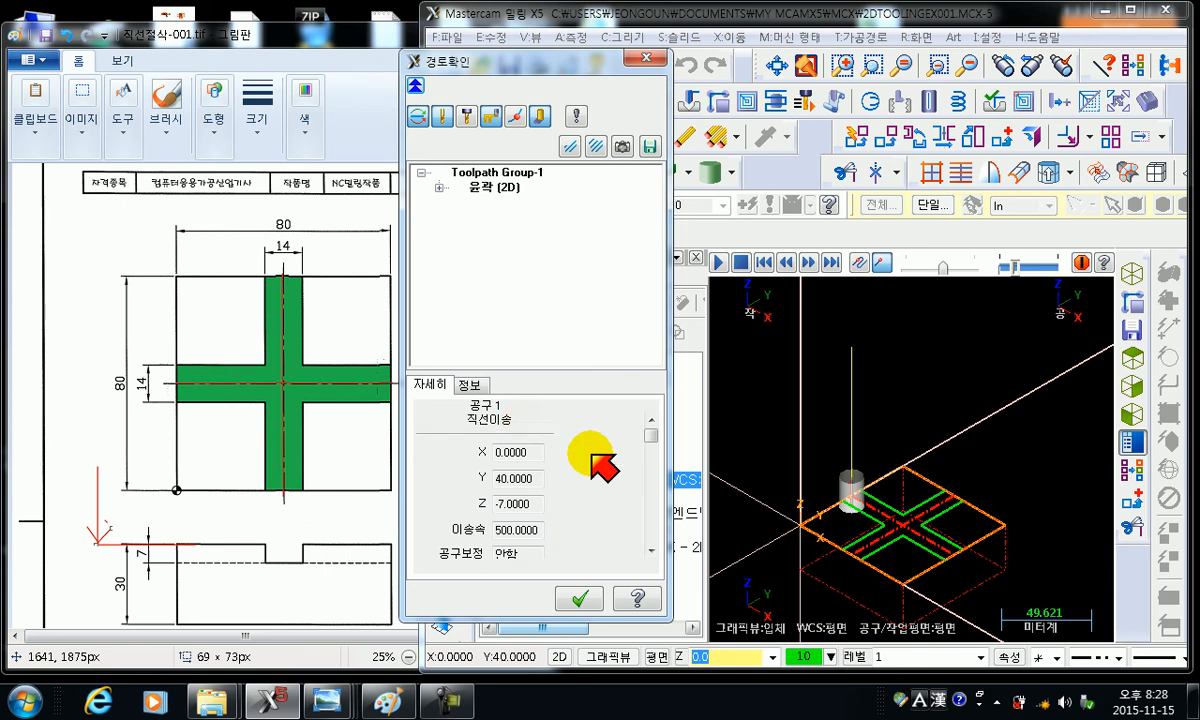
key(s)
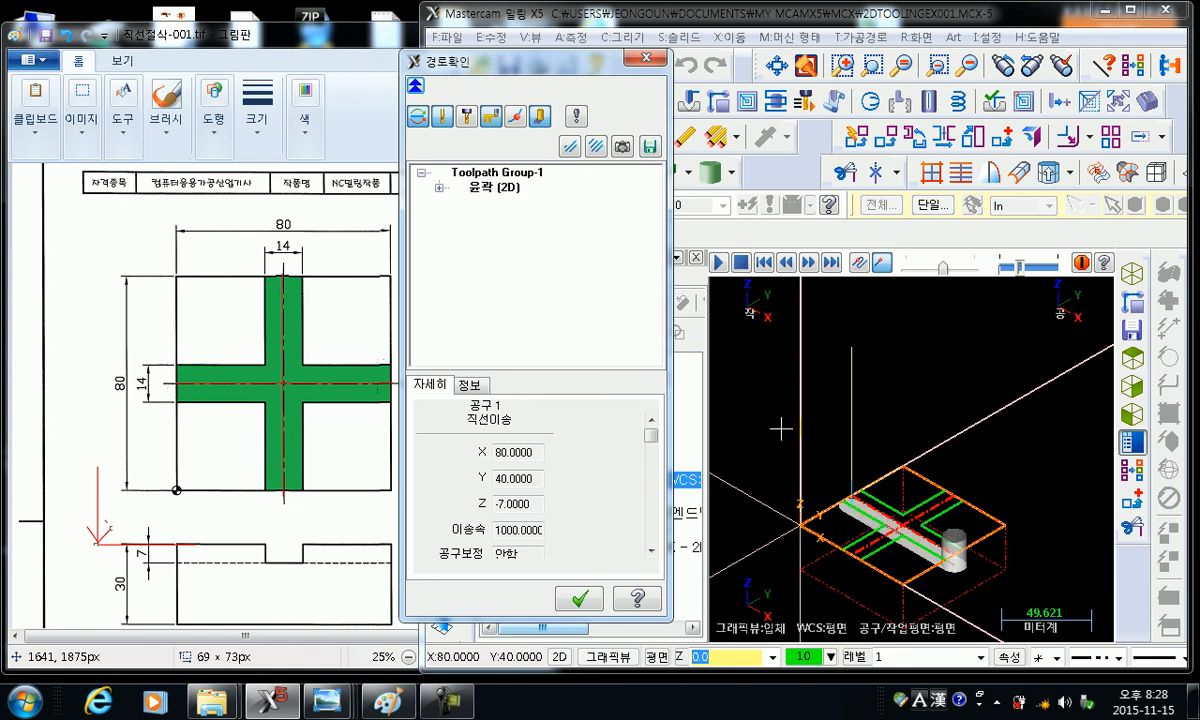
- Compare the backplot with and without the shading of the swept cut, leaving the shading hidden
click(540, 116)
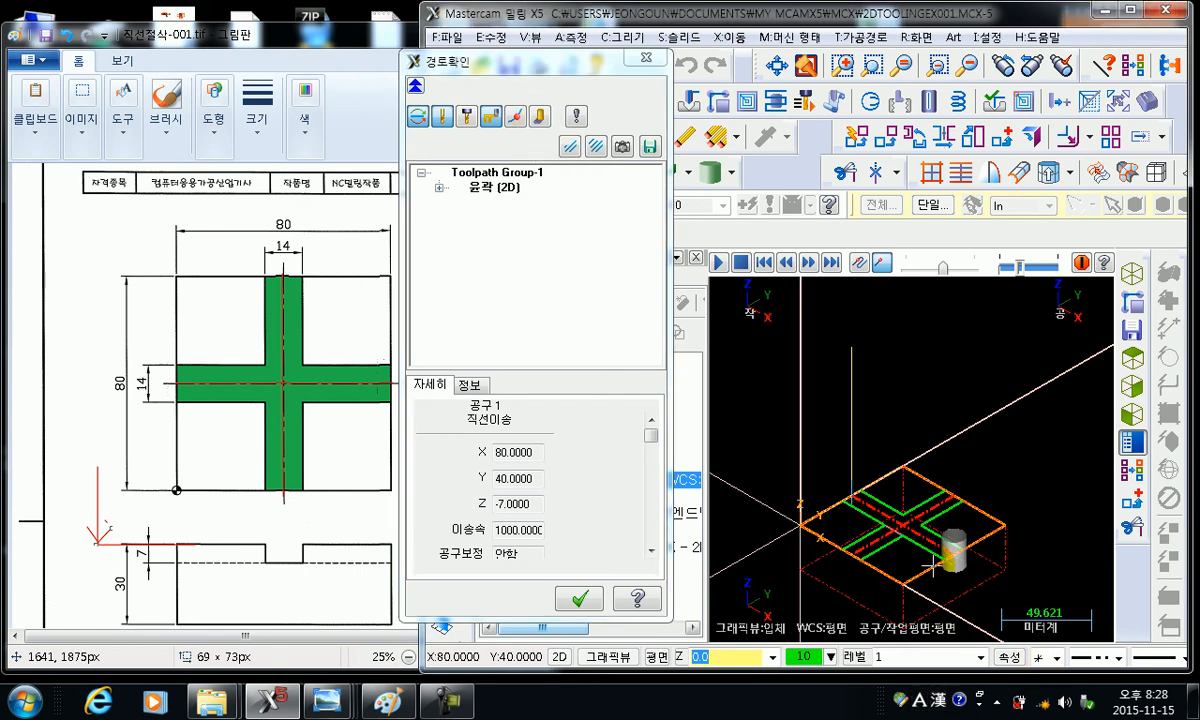
click(540, 116)
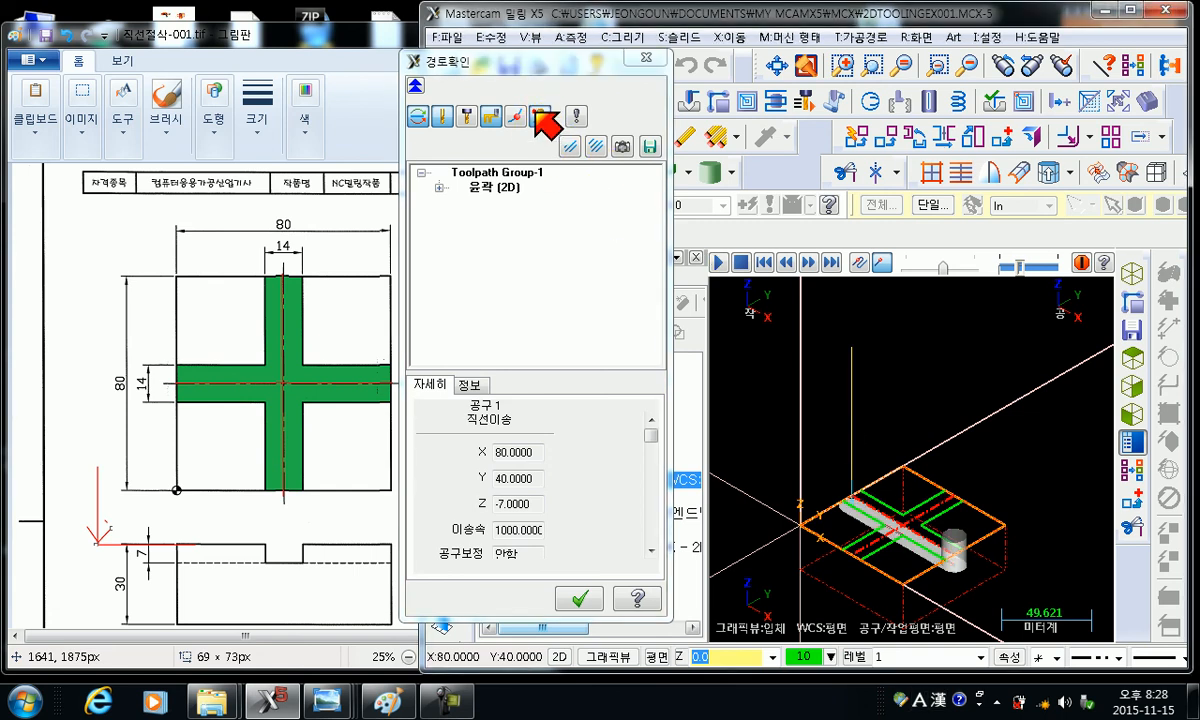
click(540, 116)
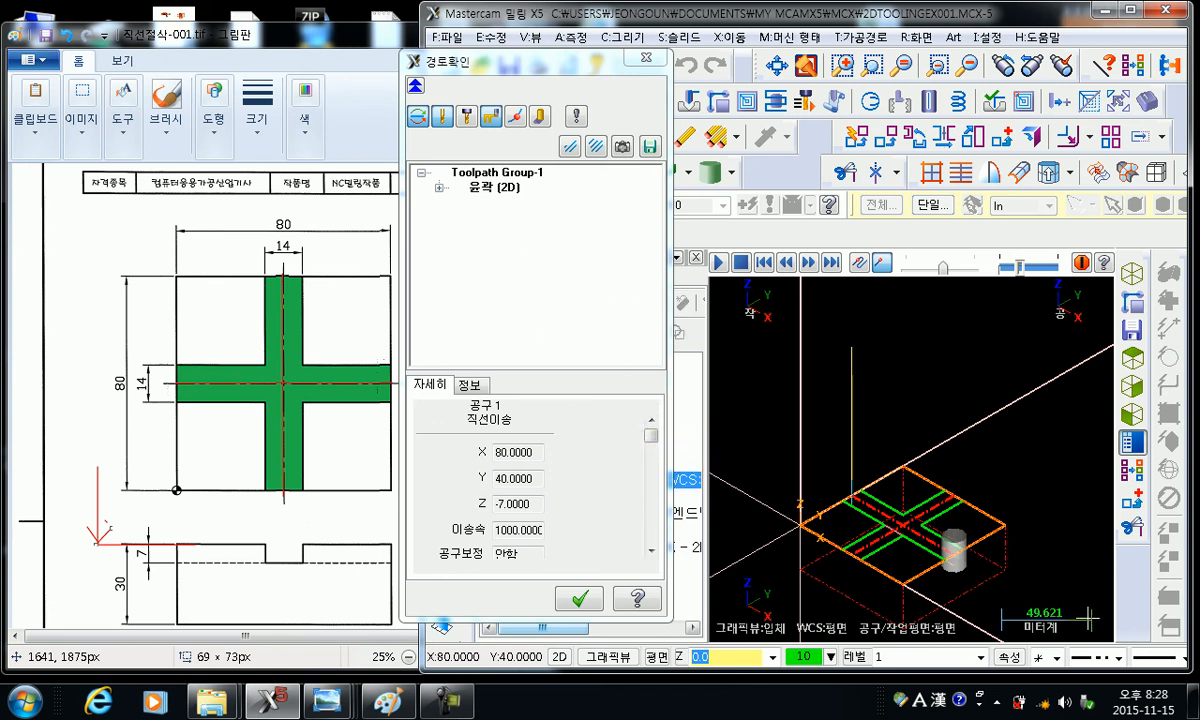
click(554, 63)
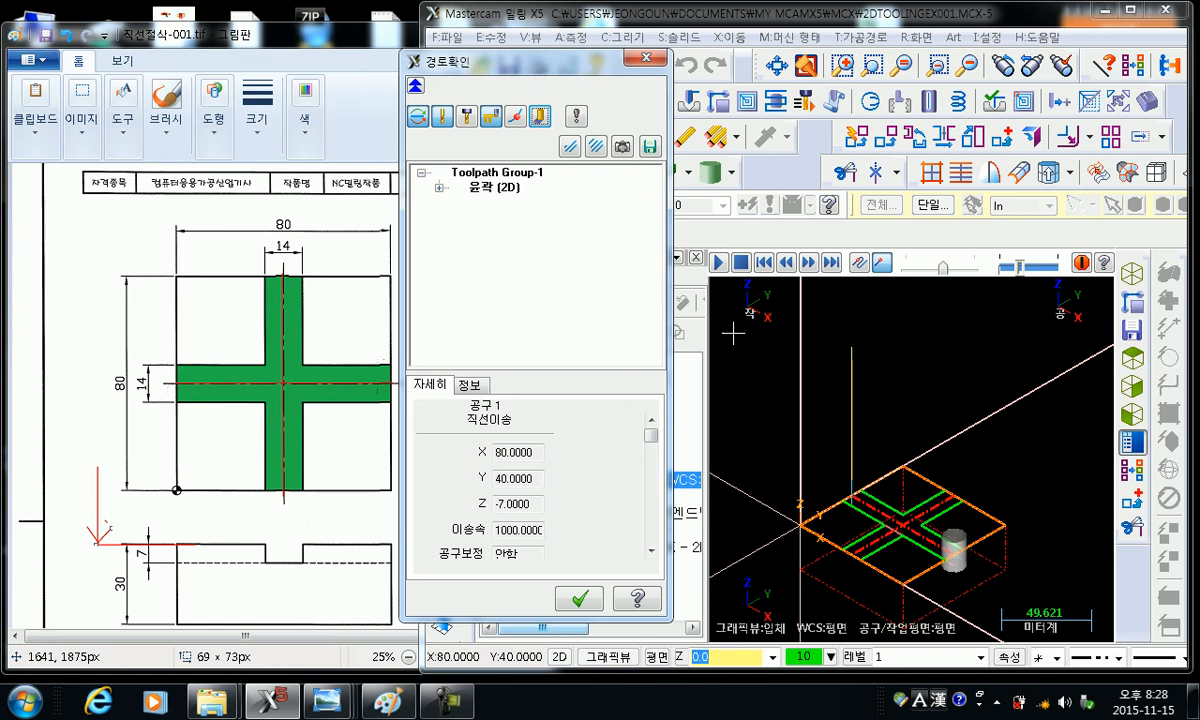
- Step the backplot through the retract and rapid traverse to the vertical slot, and examine the path from a lower angle
key(s)
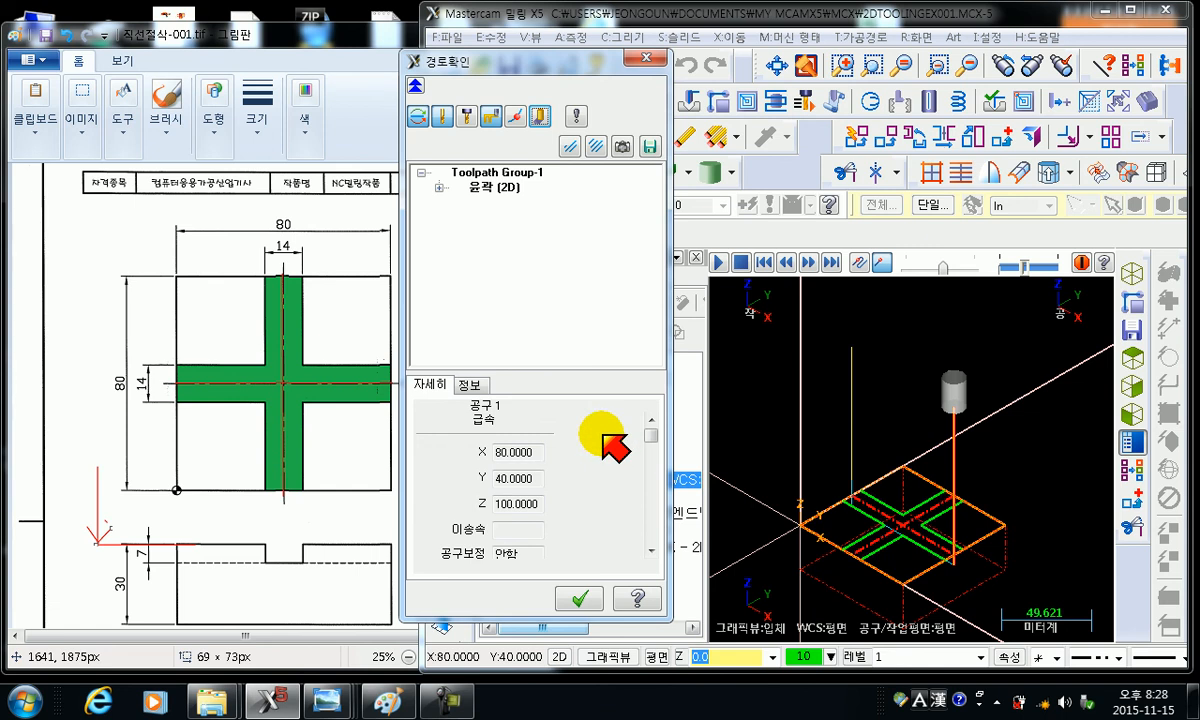
key(s)
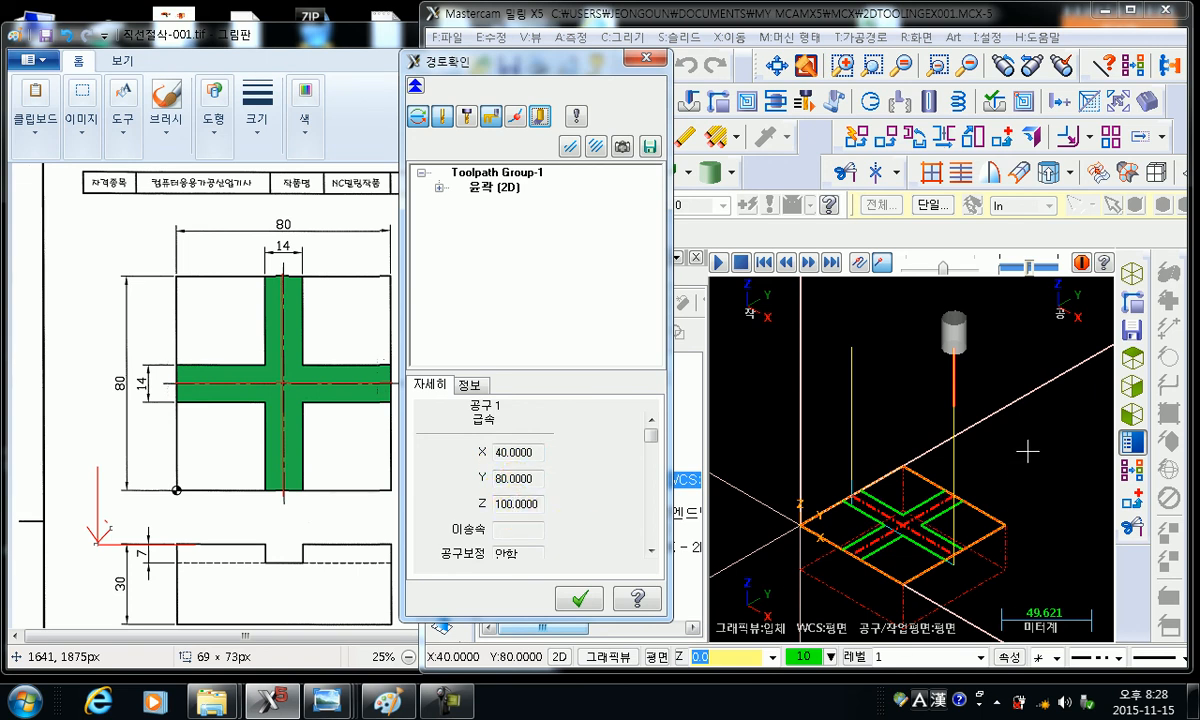
right_click(960, 390)
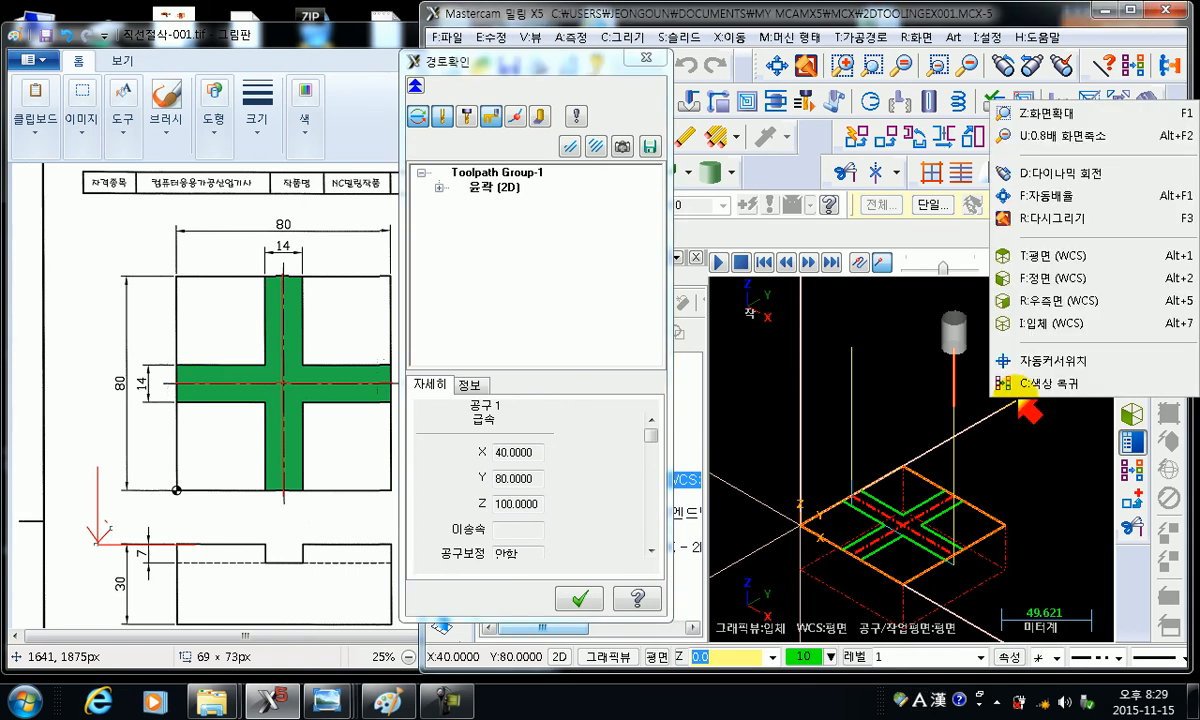
click(1080, 176)
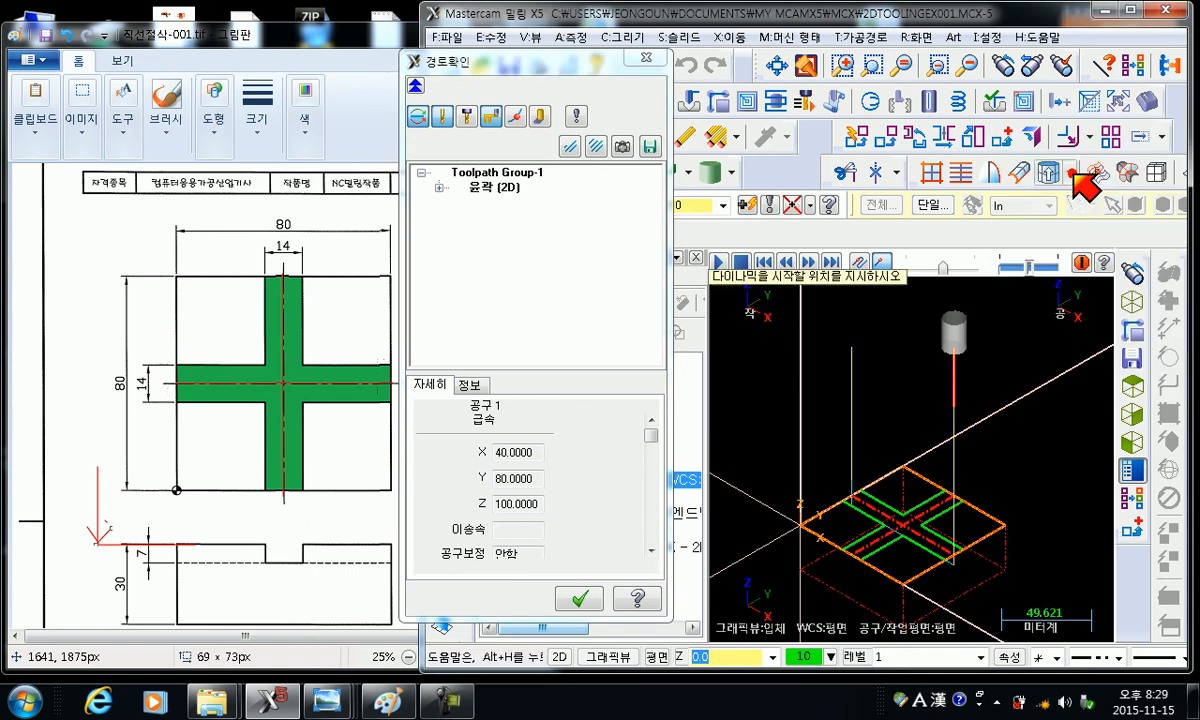
click(889, 453)
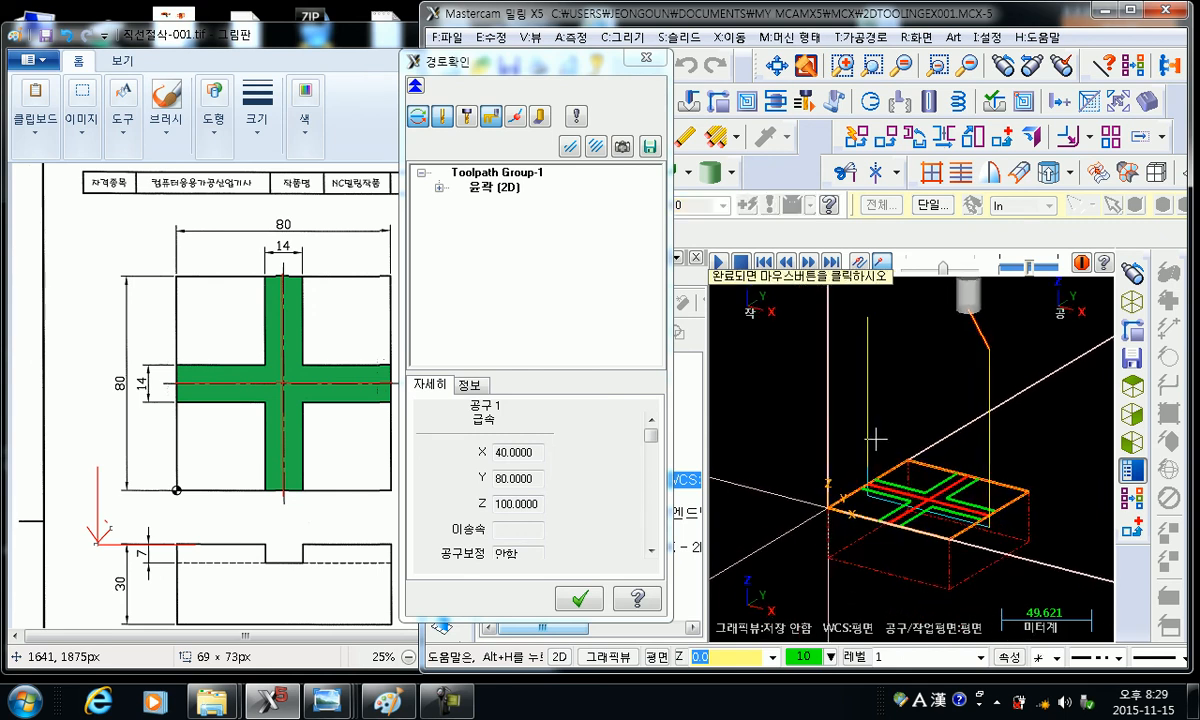
click(873, 443)
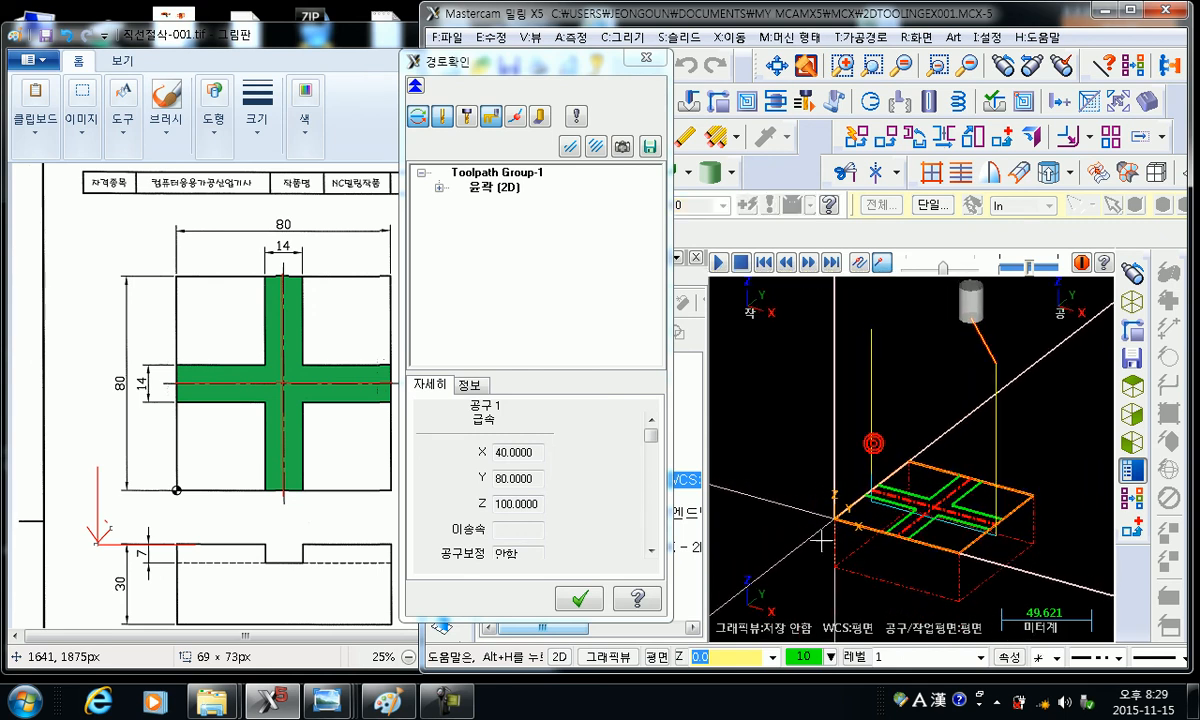
click(510, 64)
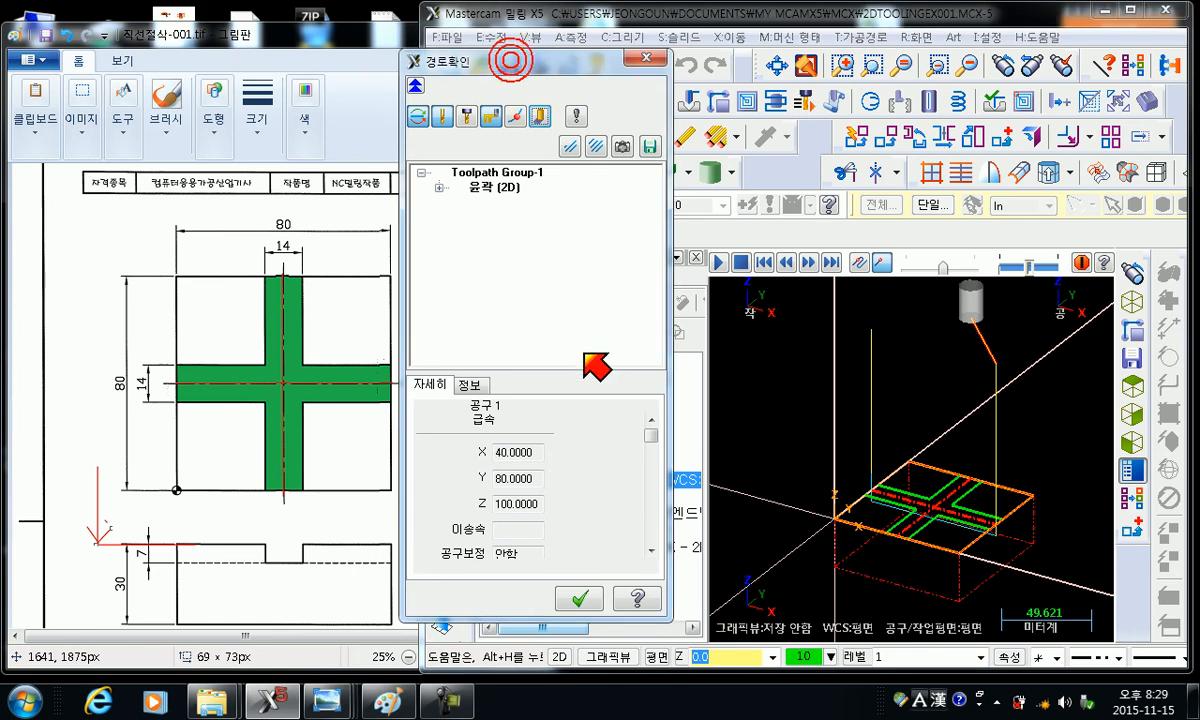
- Step the backplot through the vertical slot's rapid descent, plunge, linear cut and final retract
key(s)
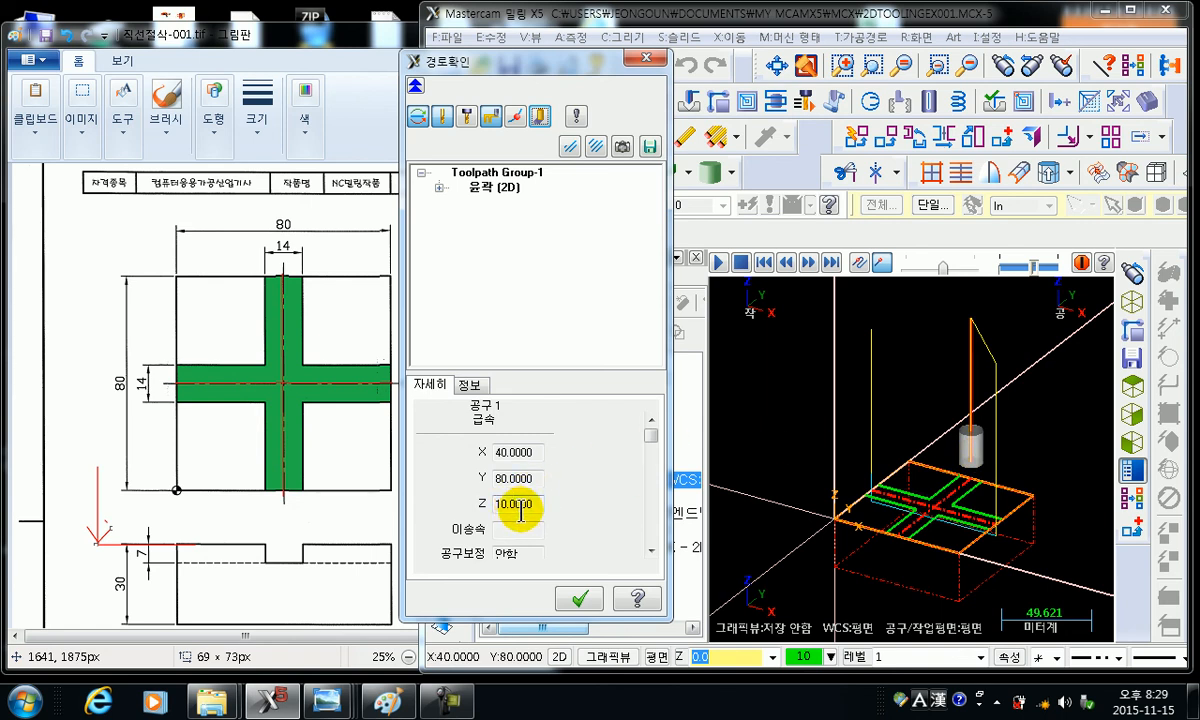
key(s)
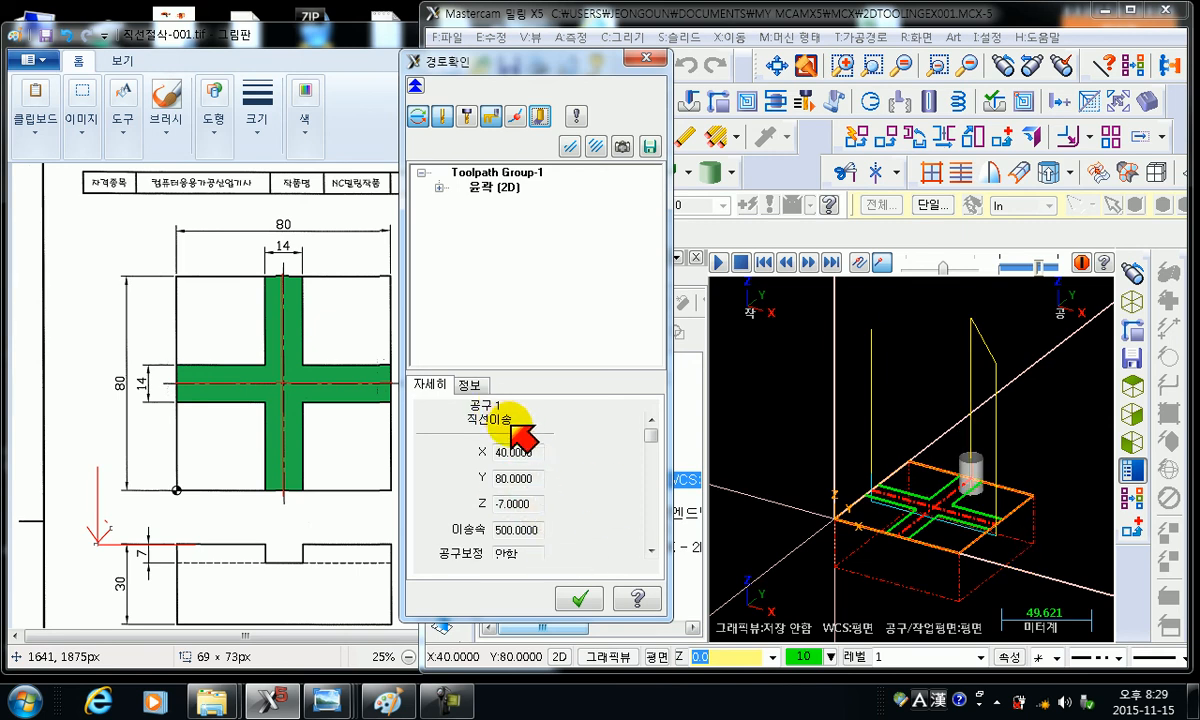
key(s)
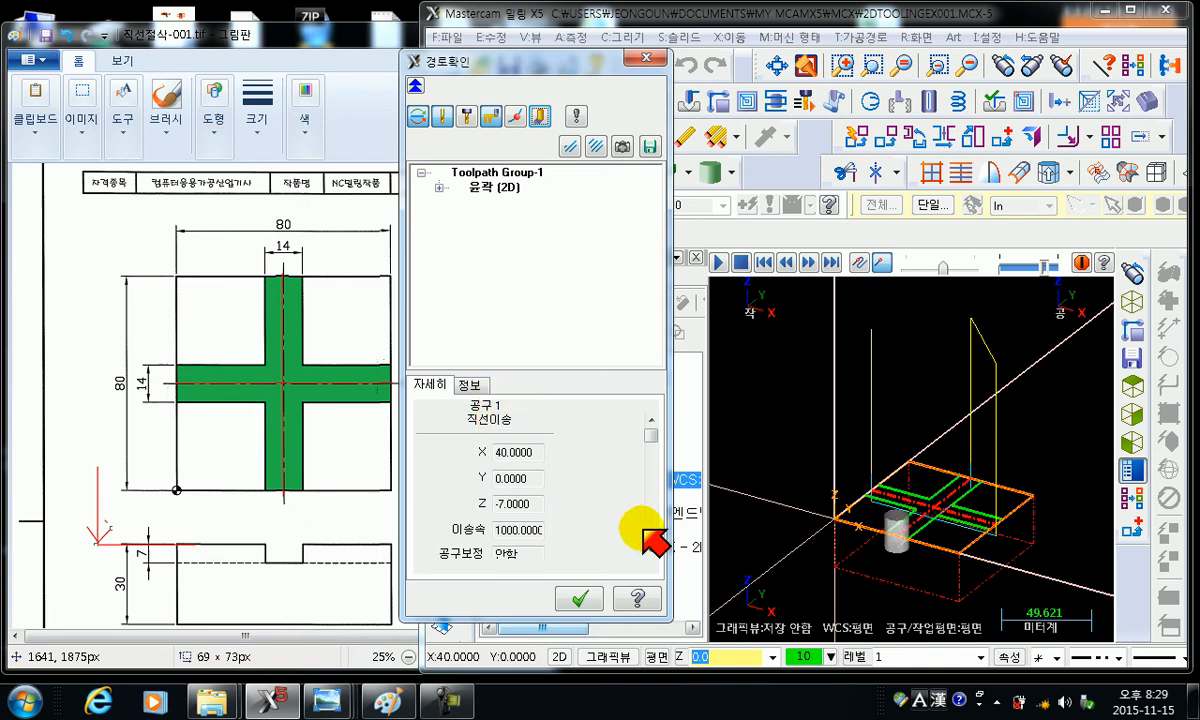
key(s)
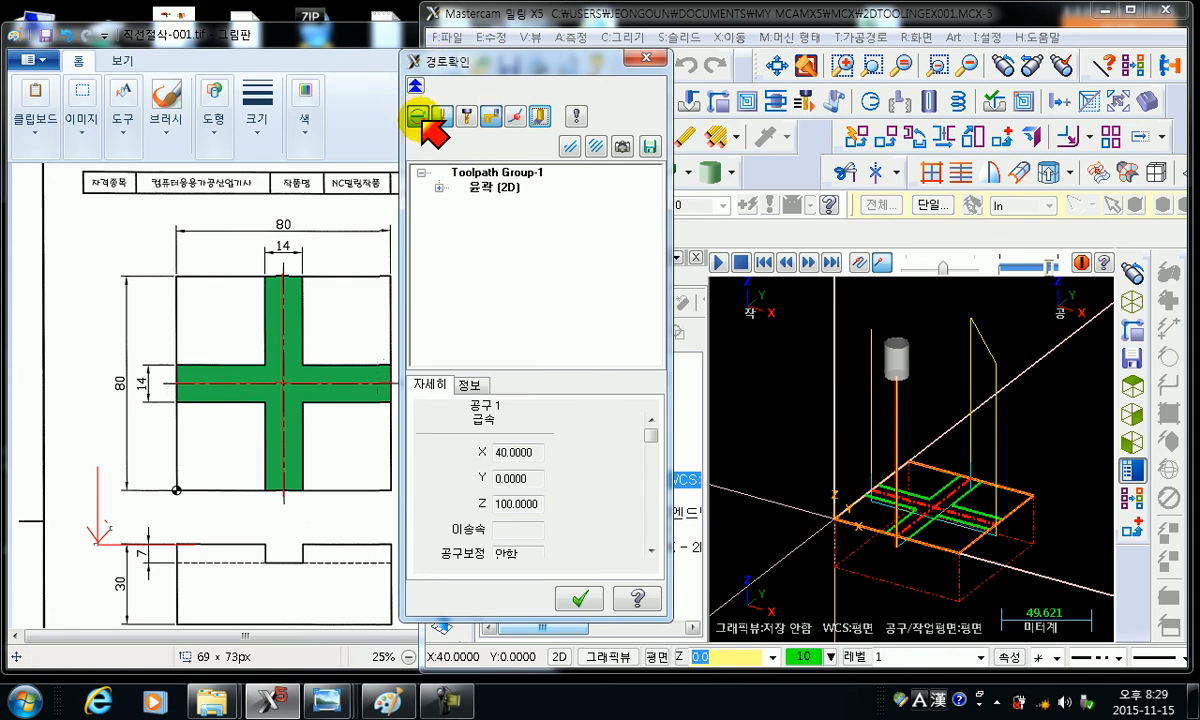
- Hide the rapid moves in the backplot and show them again
click(494, 117)
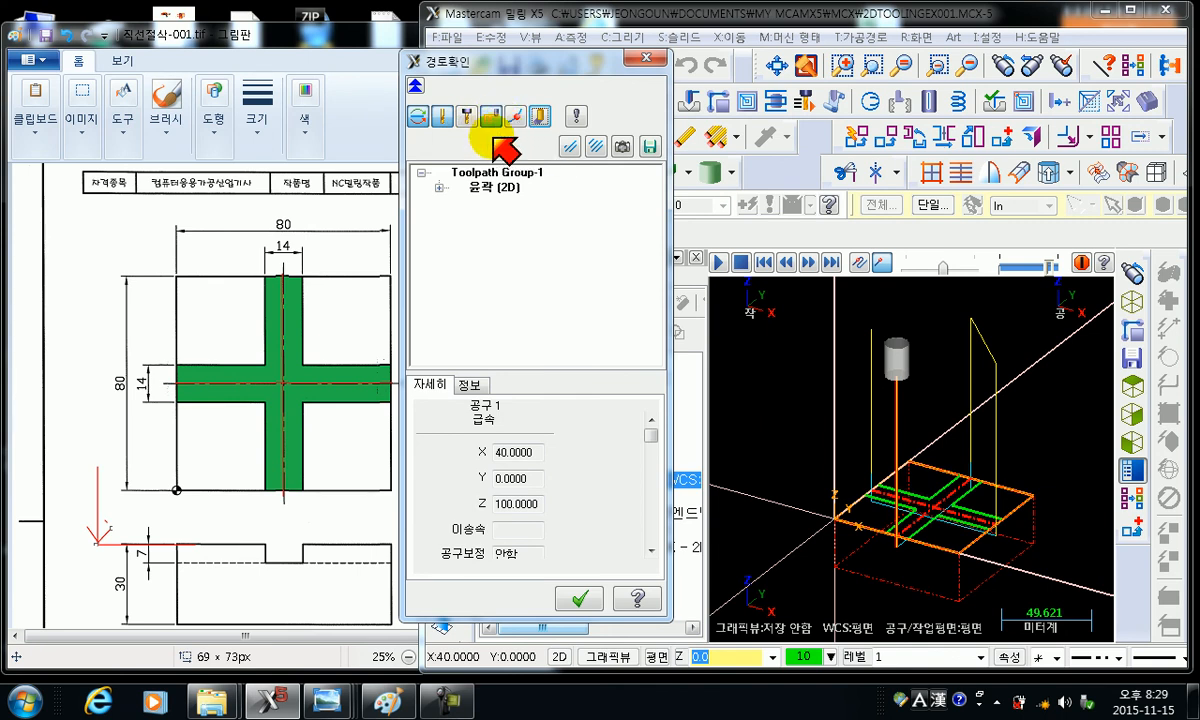
click(494, 117)
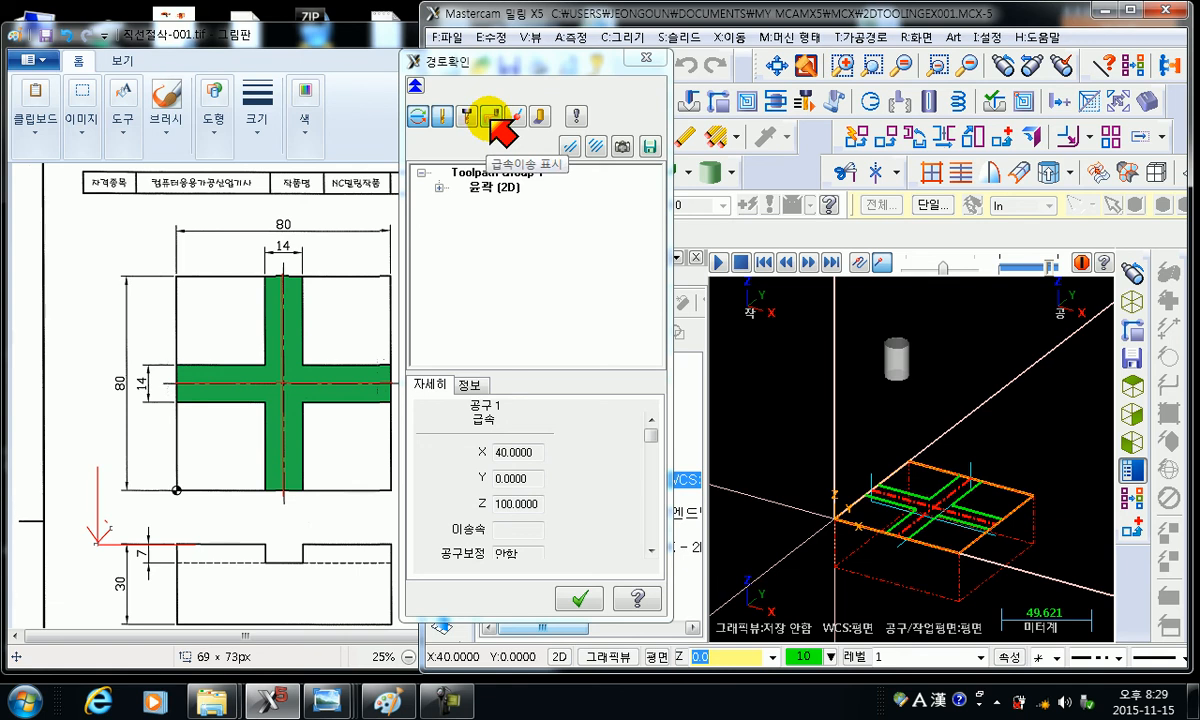
click(493, 116)
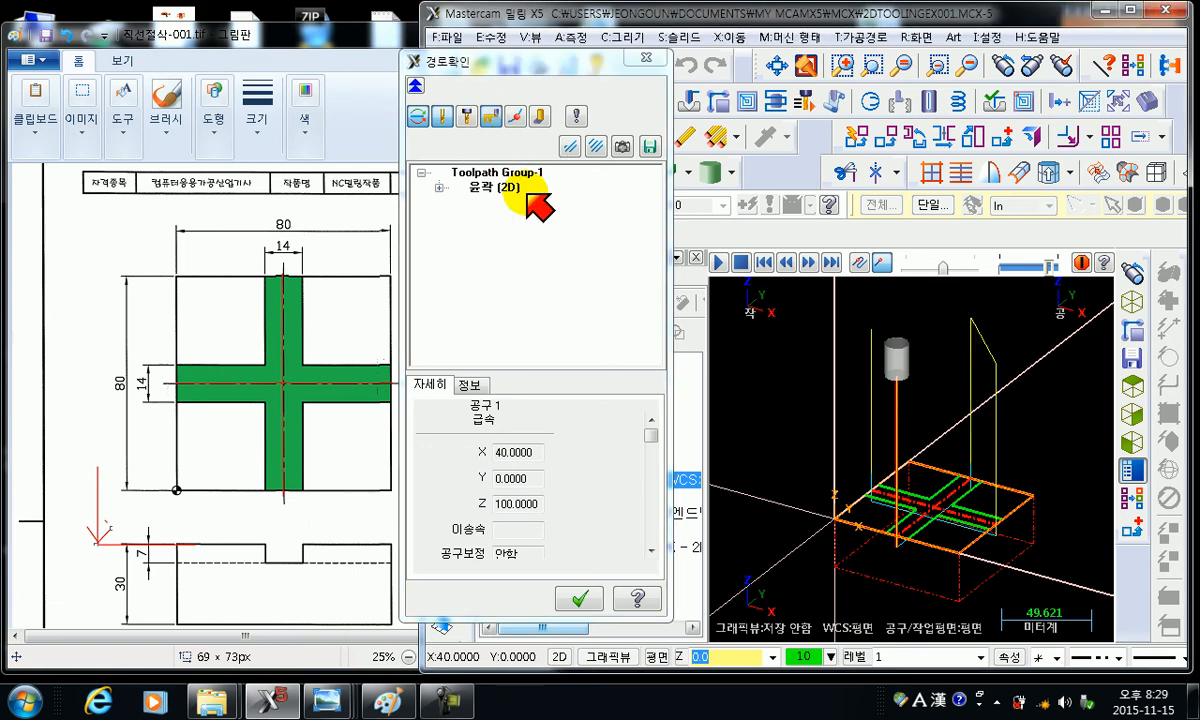
- Turn on the shading of the material swept by the tool in the backplot
click(538, 117)
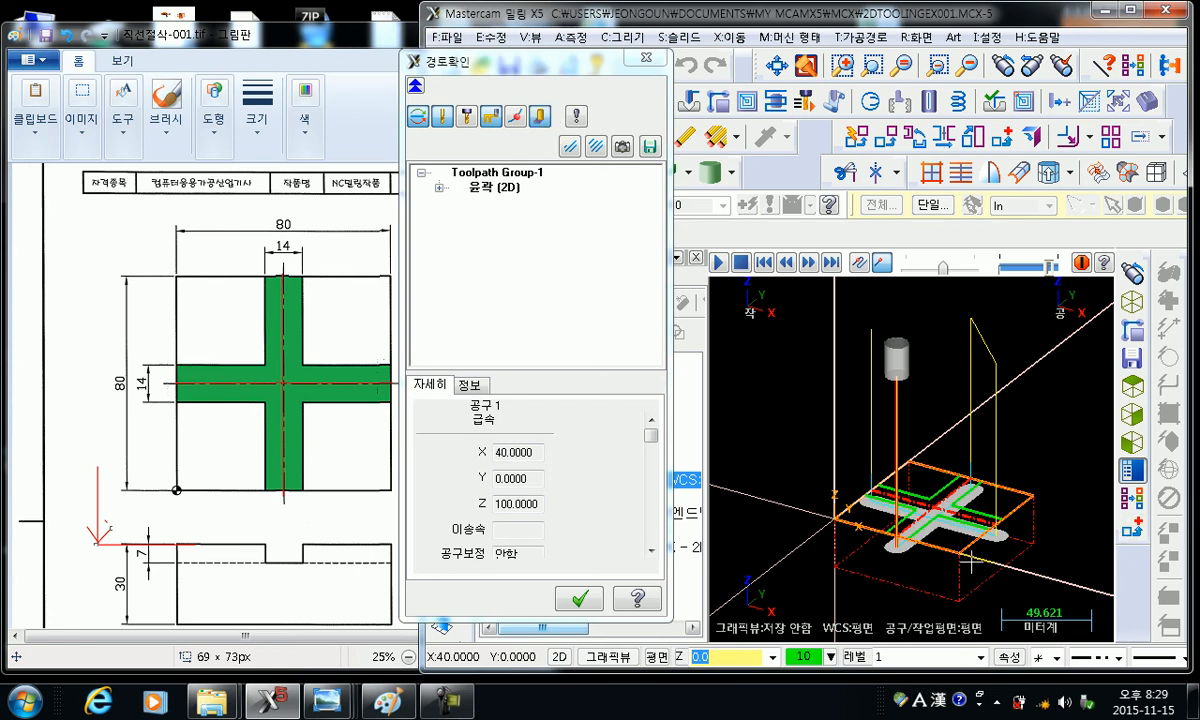
click(538, 117)
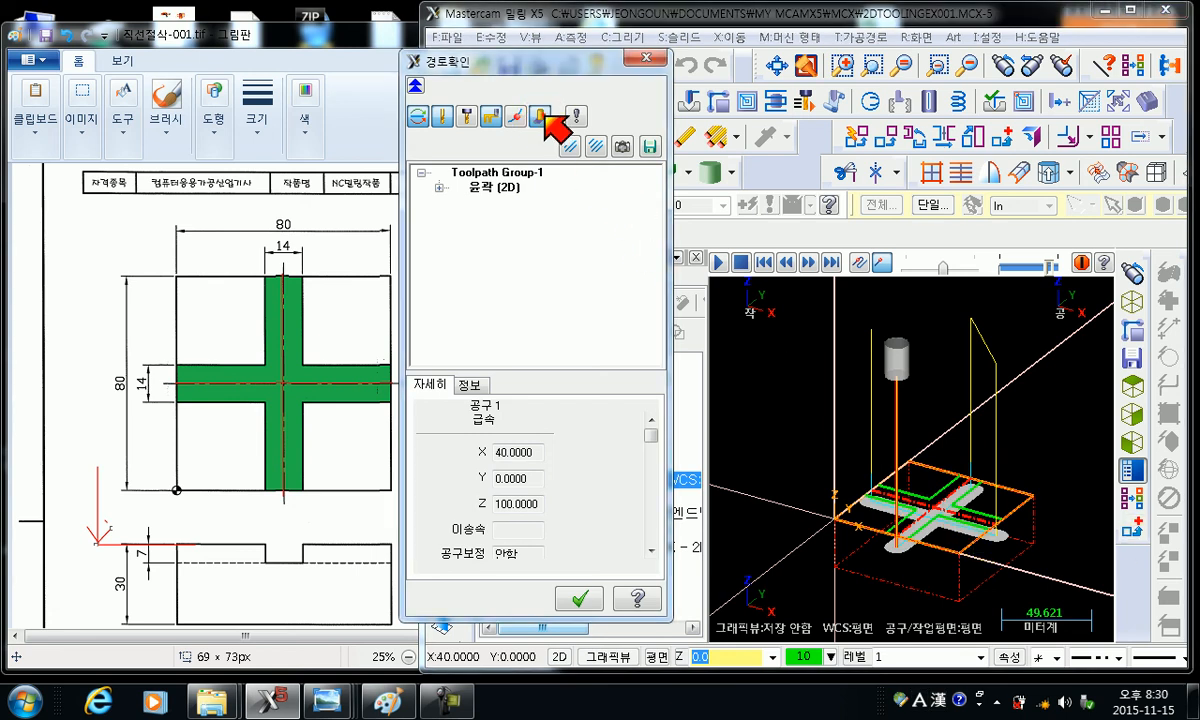
click(540, 117)
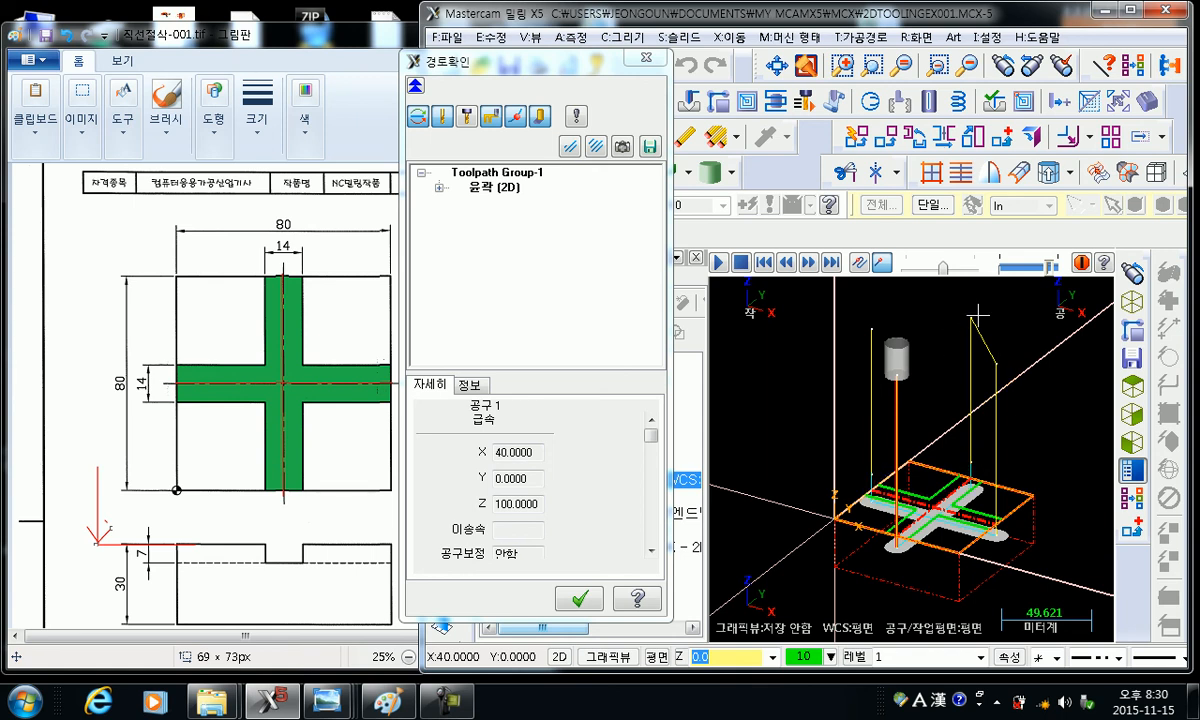
- Hide the tool in the backplot and show it again, and display its holder
click(516, 117)
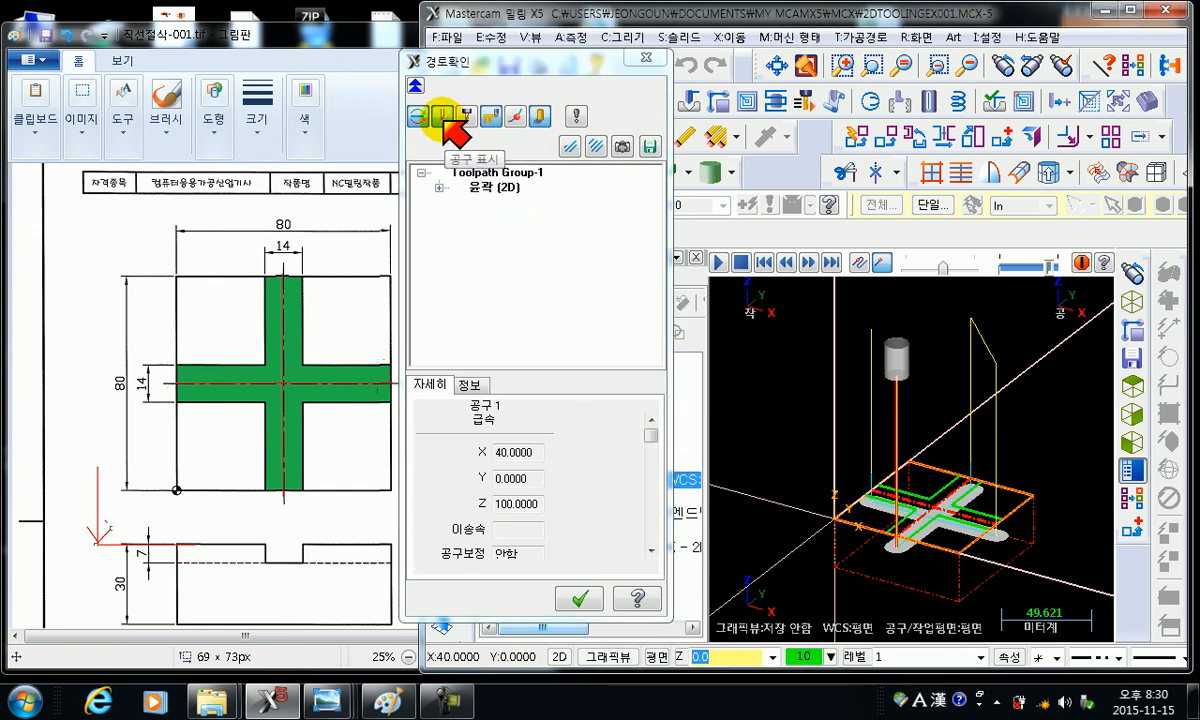
click(440, 115)
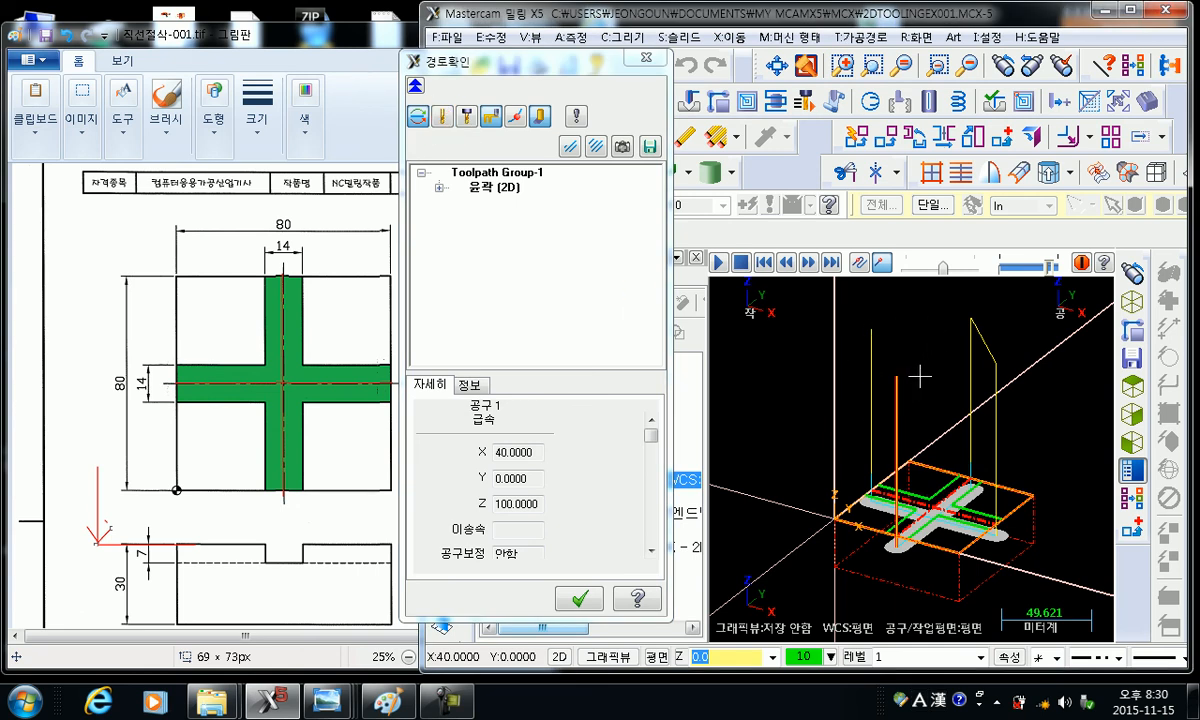
click(440, 115)
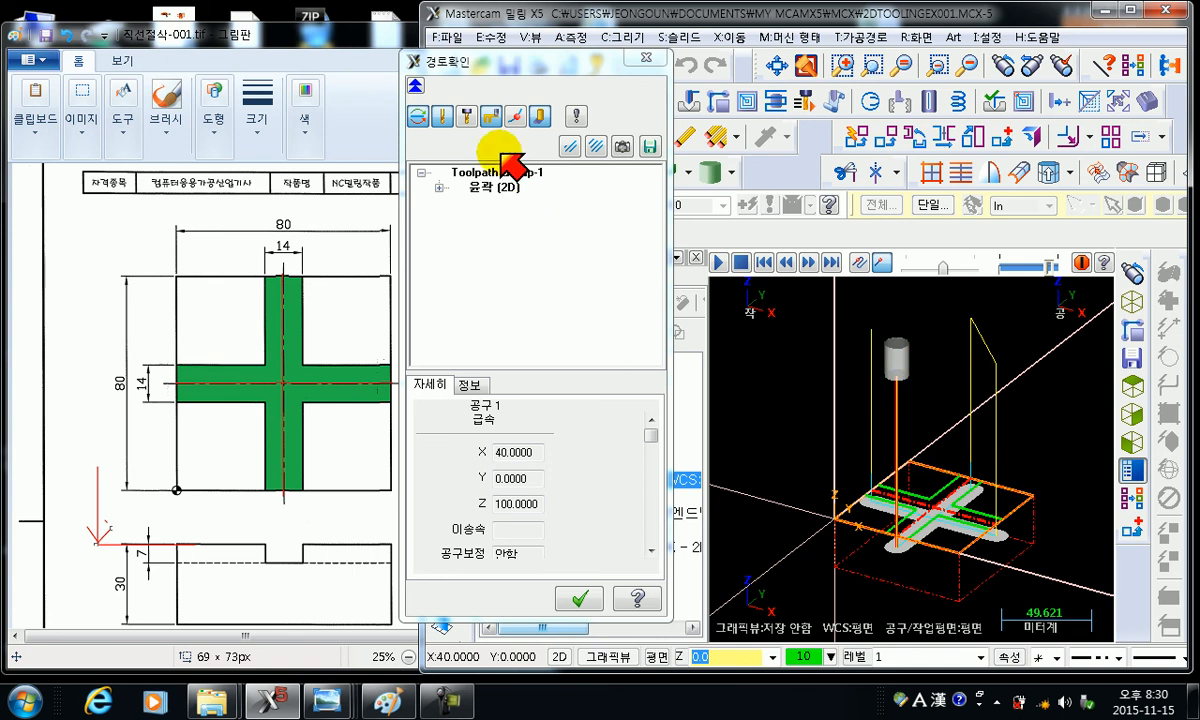
click(468, 117)
click(468, 115)
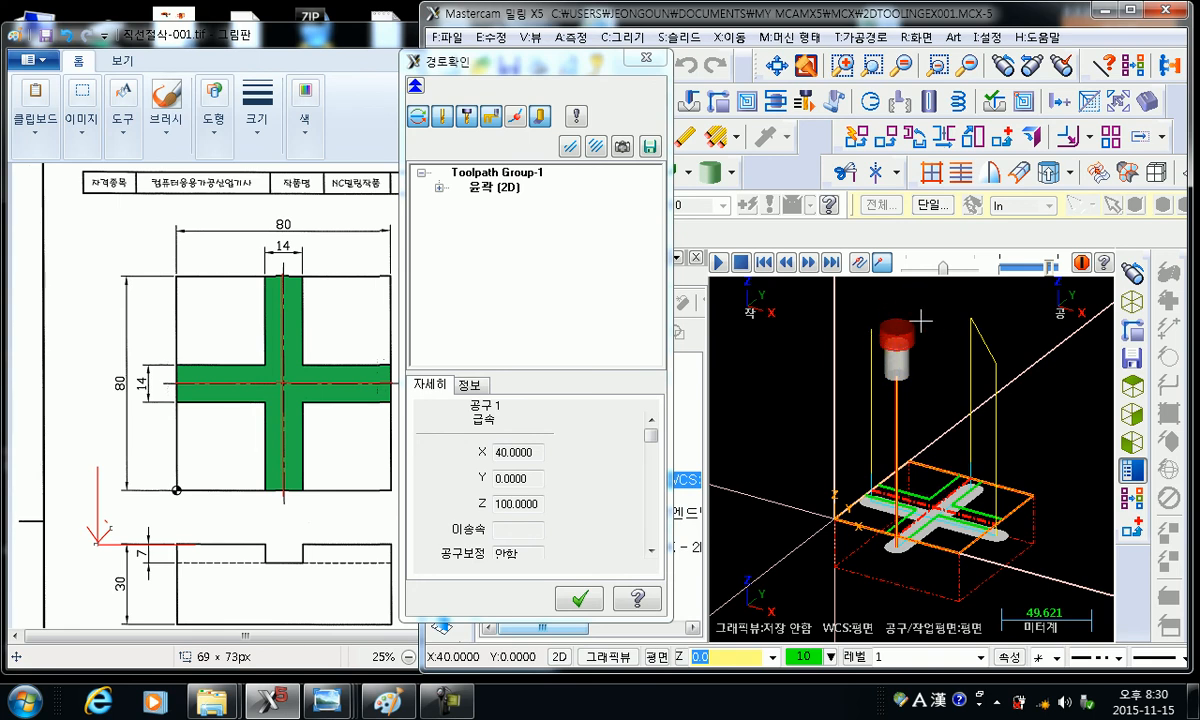
- Hide the tool holder in the backplot, and toggle the toolpath's color coding to compare the plunge and rapid moves
click(467, 115)
click(469, 117)
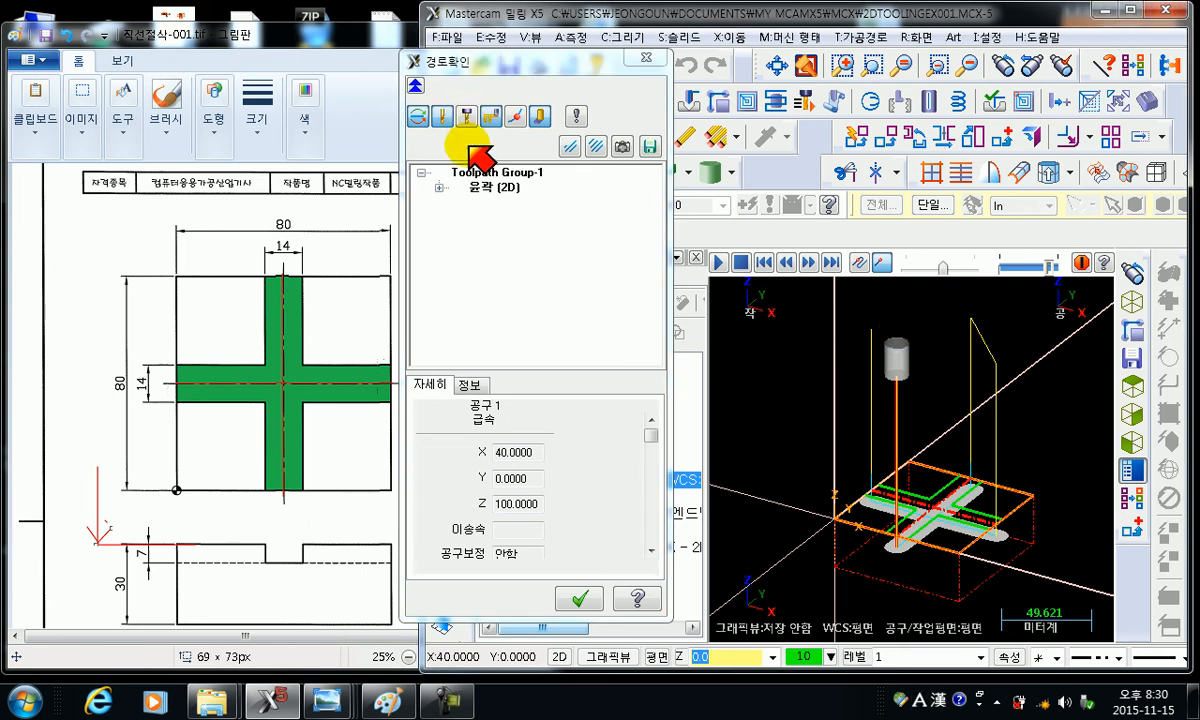
click(420, 117)
click(421, 116)
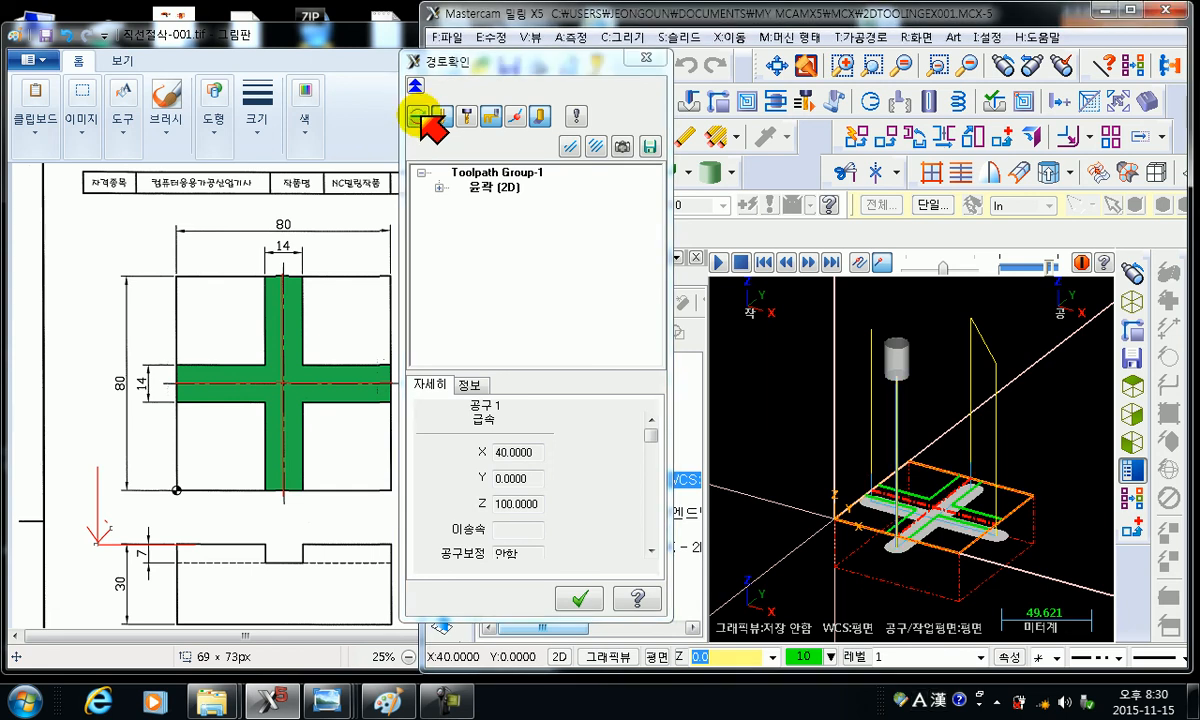
click(419, 116)
scroll(962, 498, up, 8)
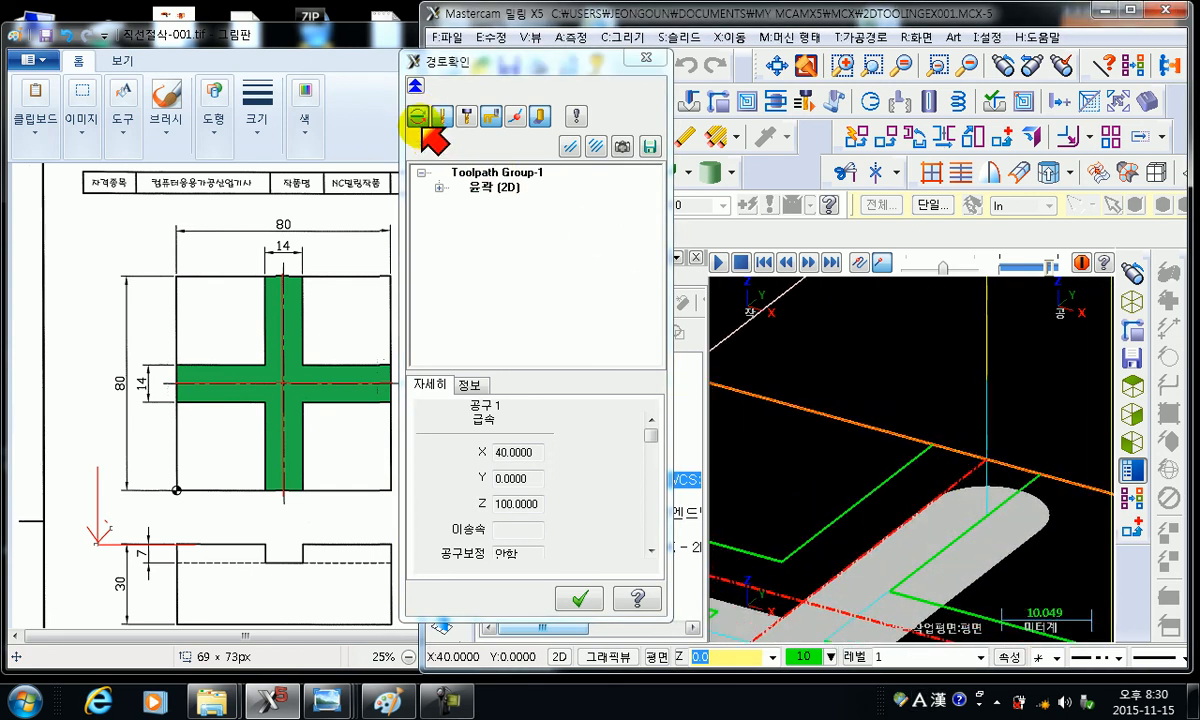
click(418, 116)
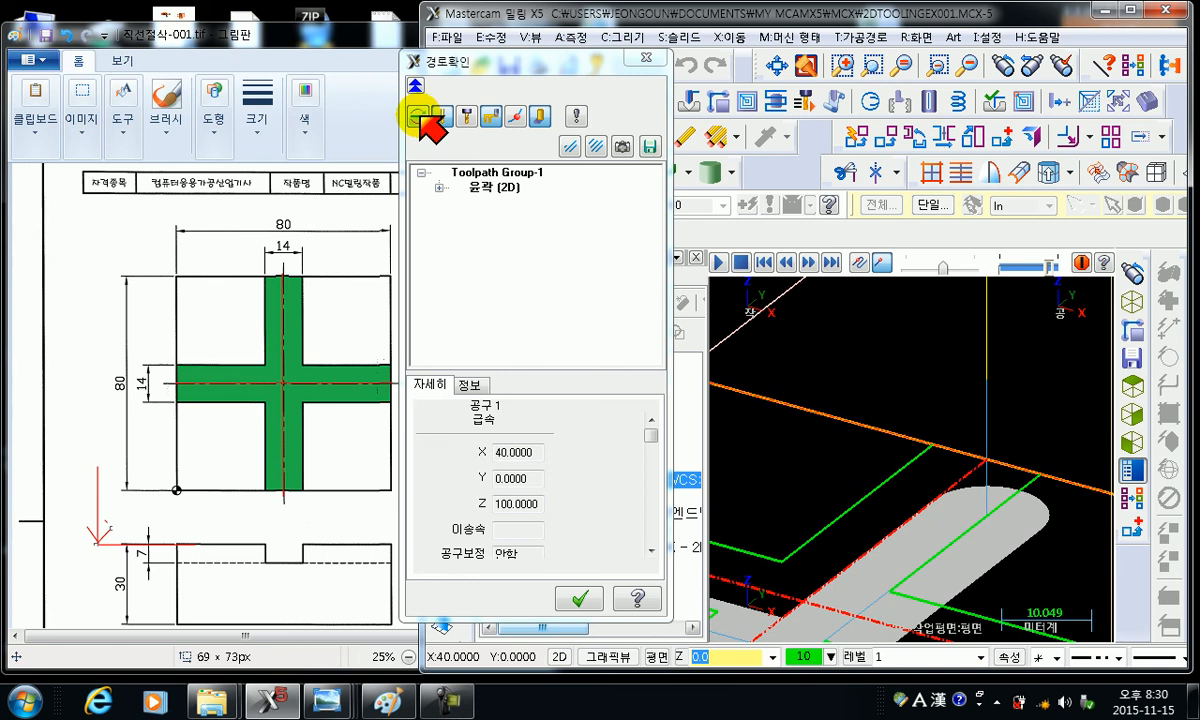
scroll(906, 549, down, 5)
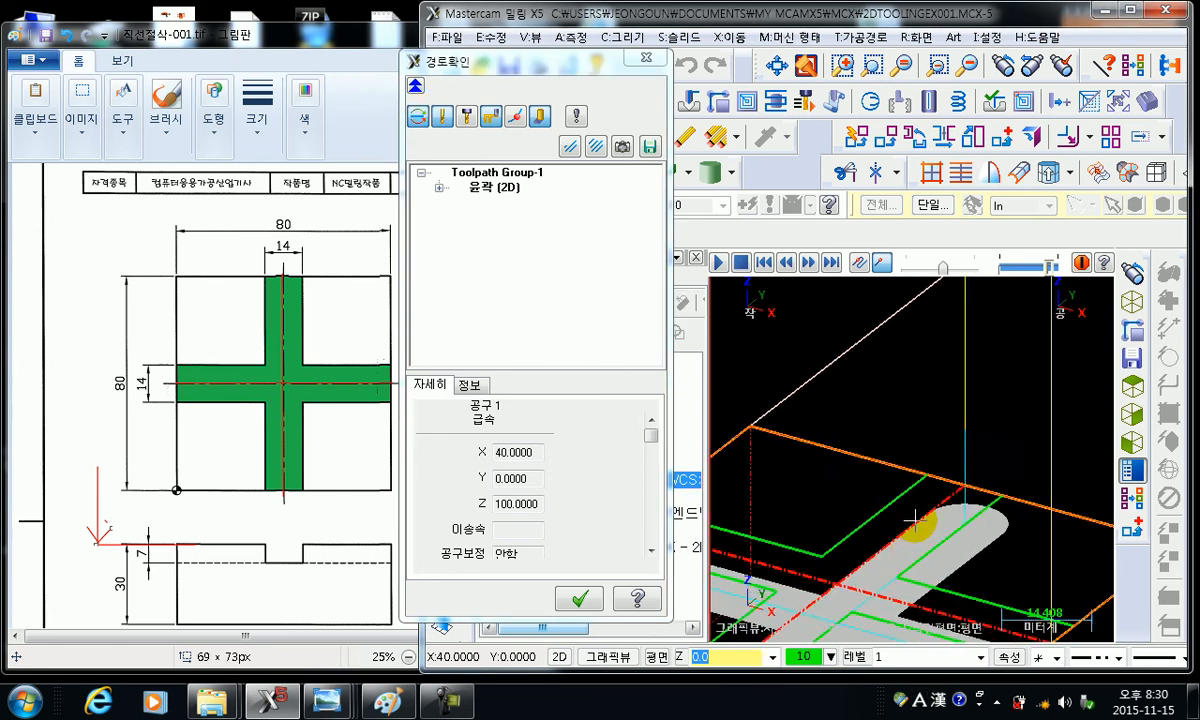
scroll(917, 505, down, 4)
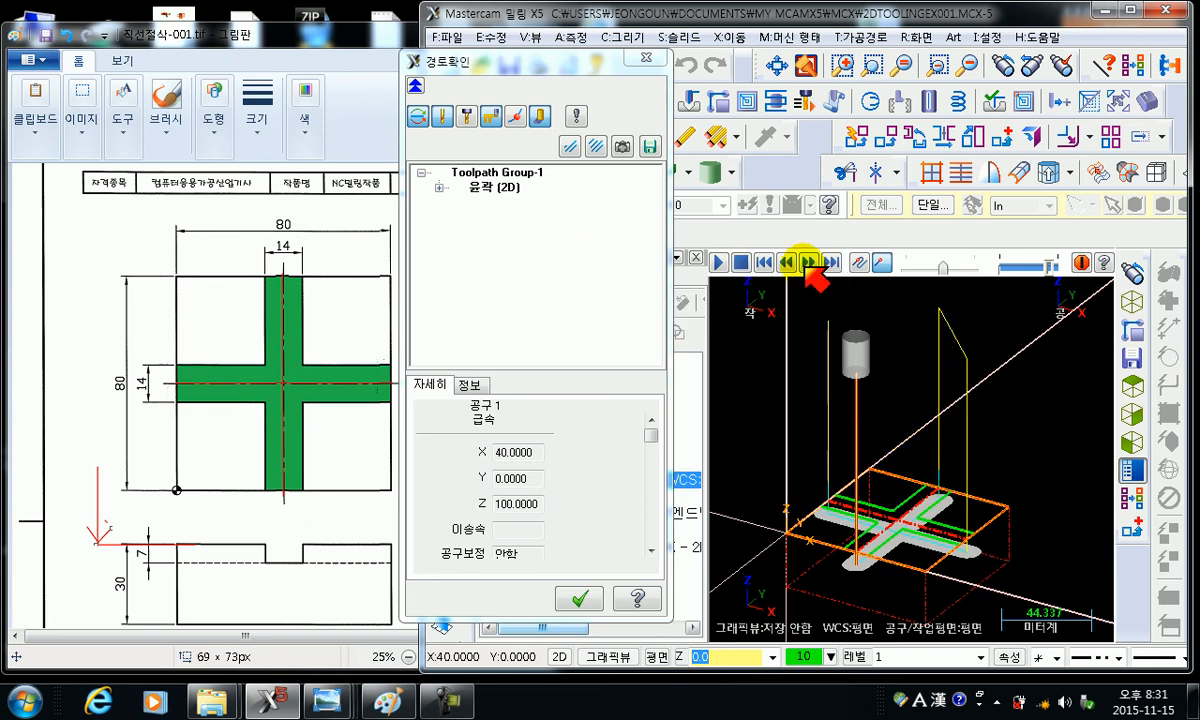
- Rewind the backplot to its start, adjust the playback speed, and play the whole cross slot toolpath
click(764, 262)
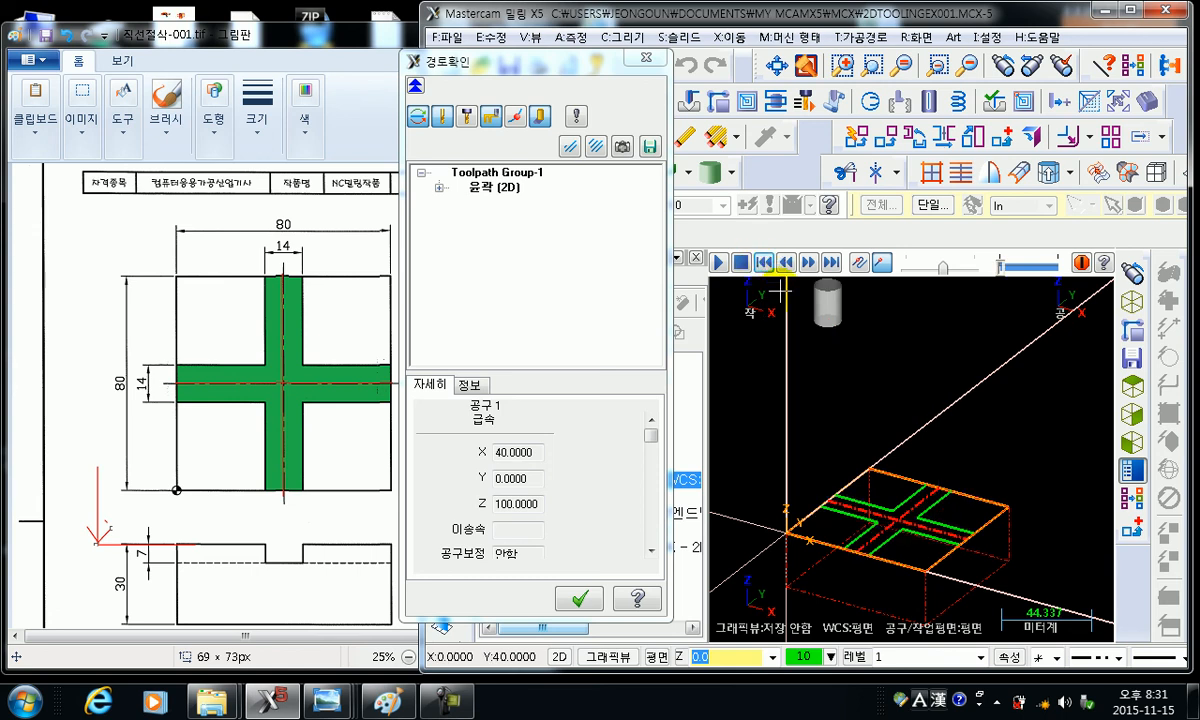
drag(944, 266, 958, 266)
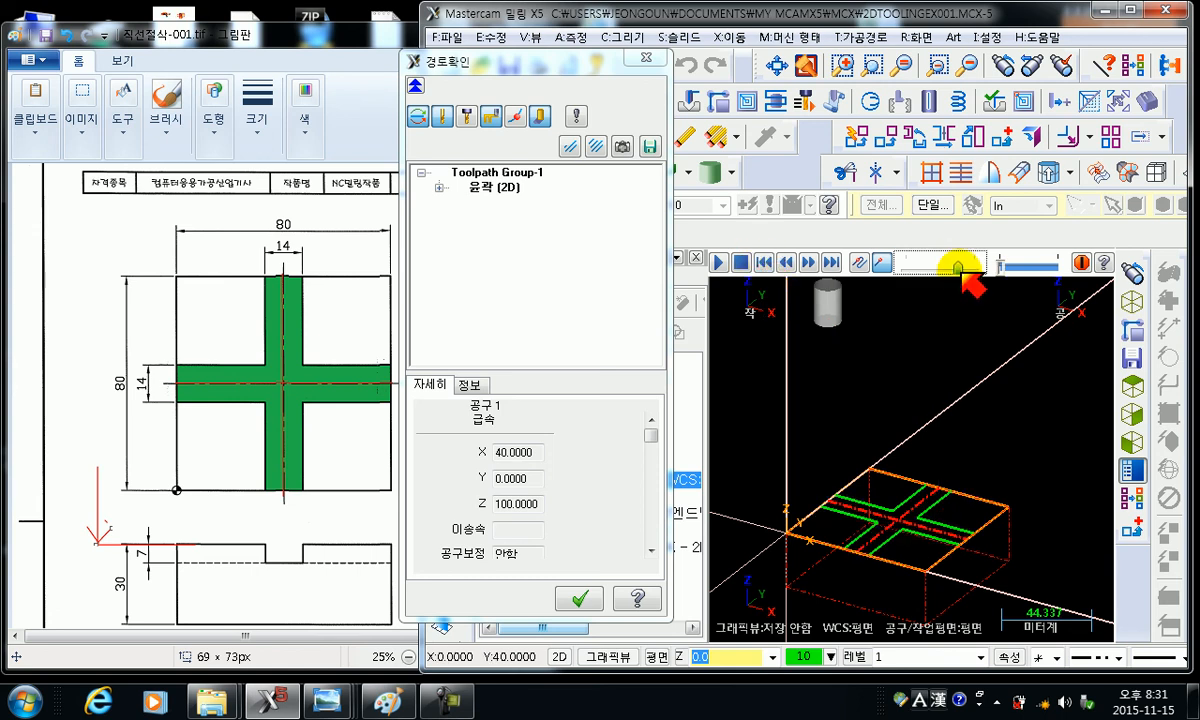
click(720, 262)
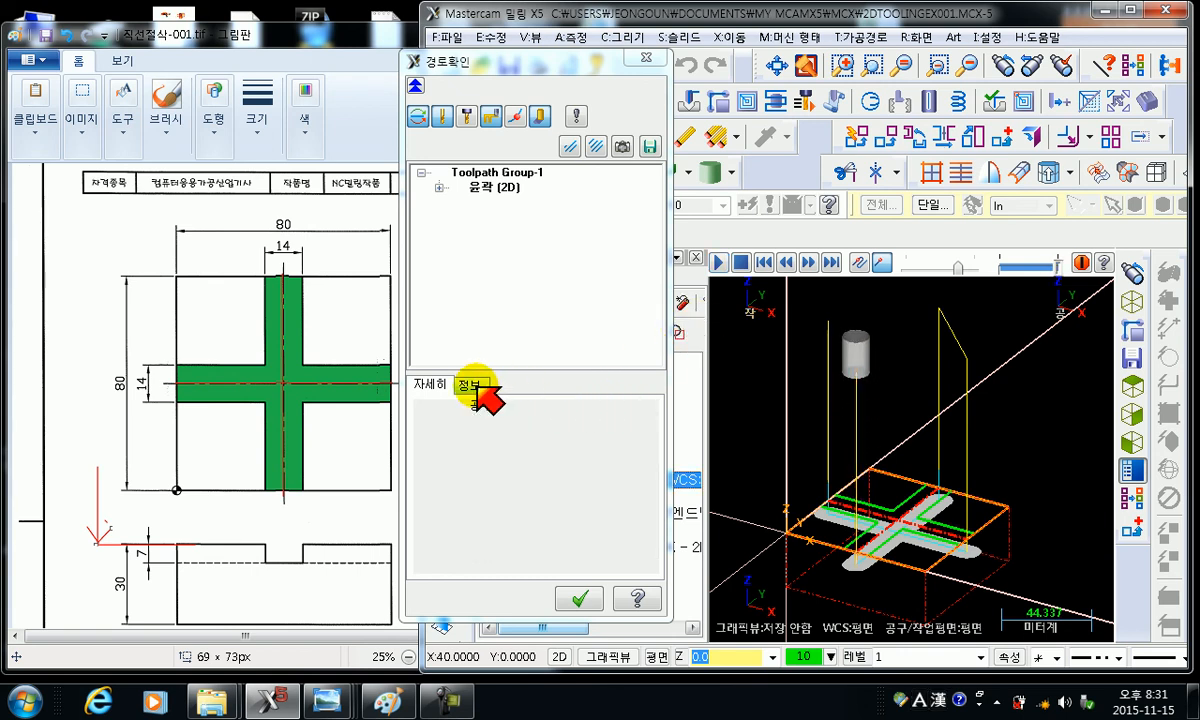
- Review the backplot's cycle times, path lengths, minimum/maximum coordinates and feed rates, and close the backplot
click(430, 385)
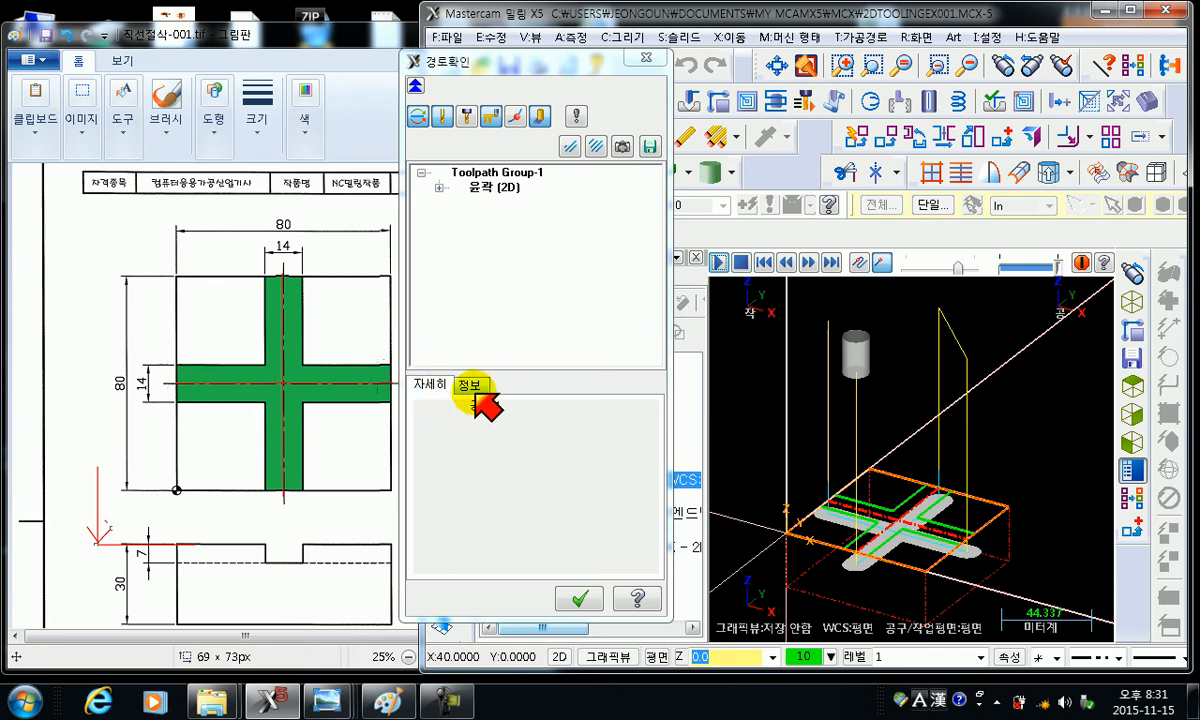
click(468, 386)
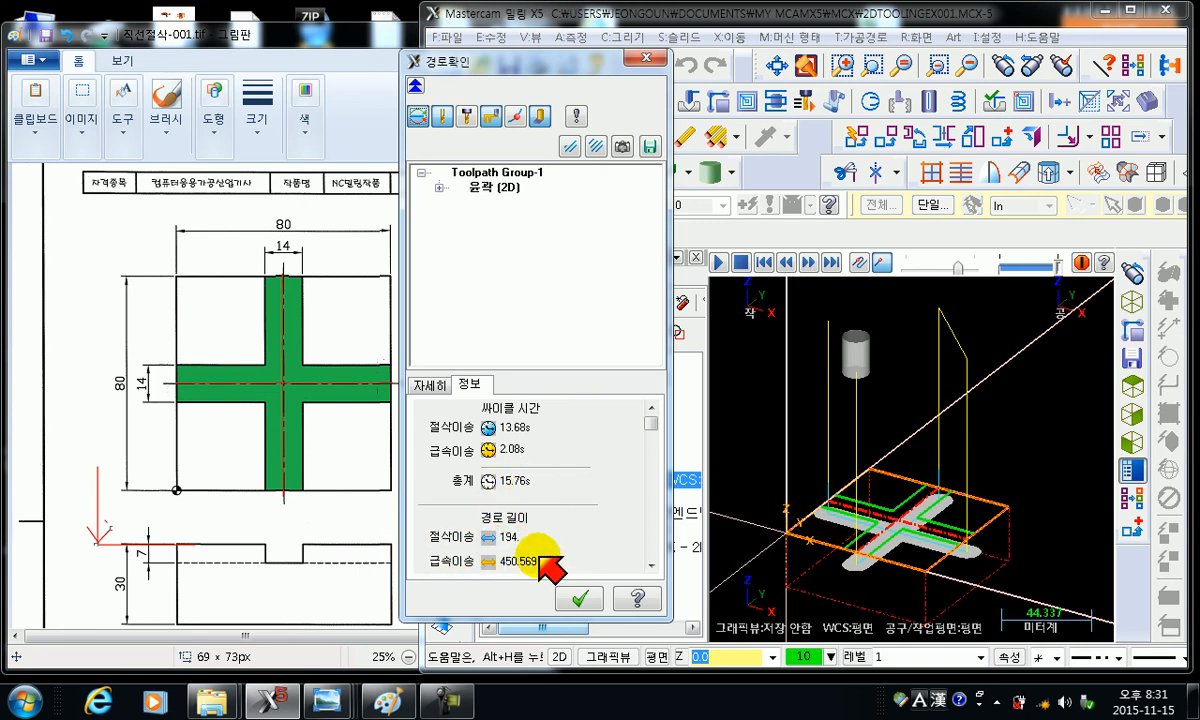
drag(658, 421, 661, 563)
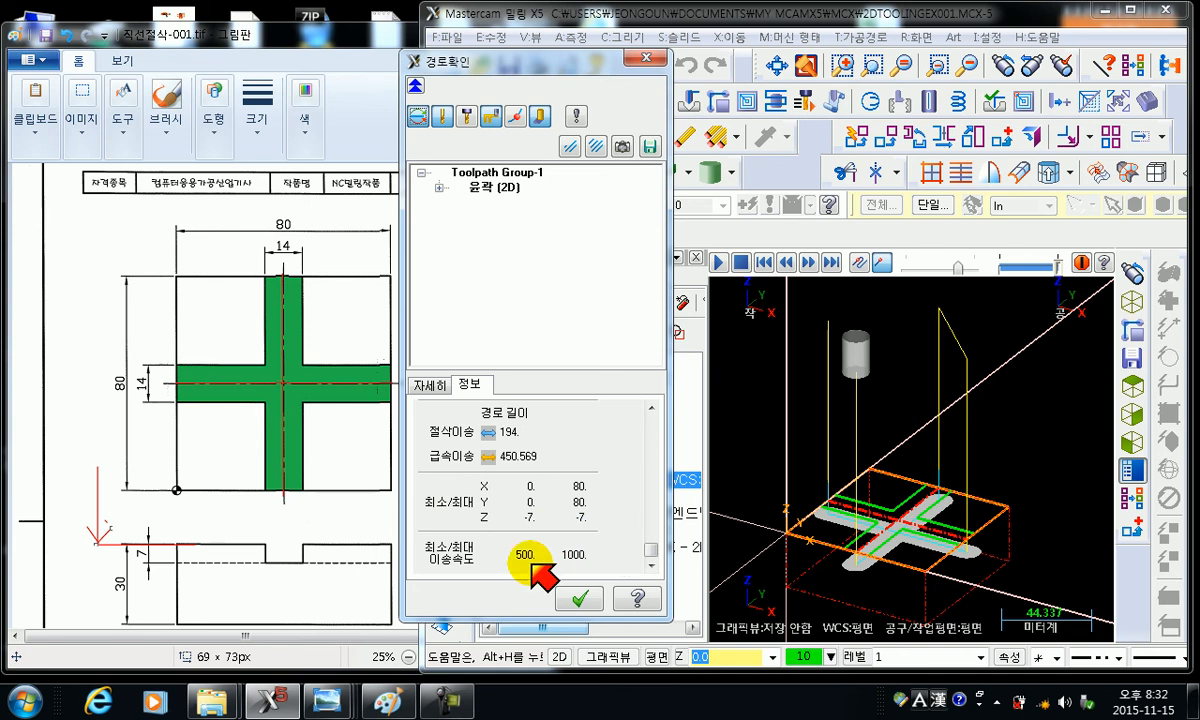
drag(652, 548, 652, 424)
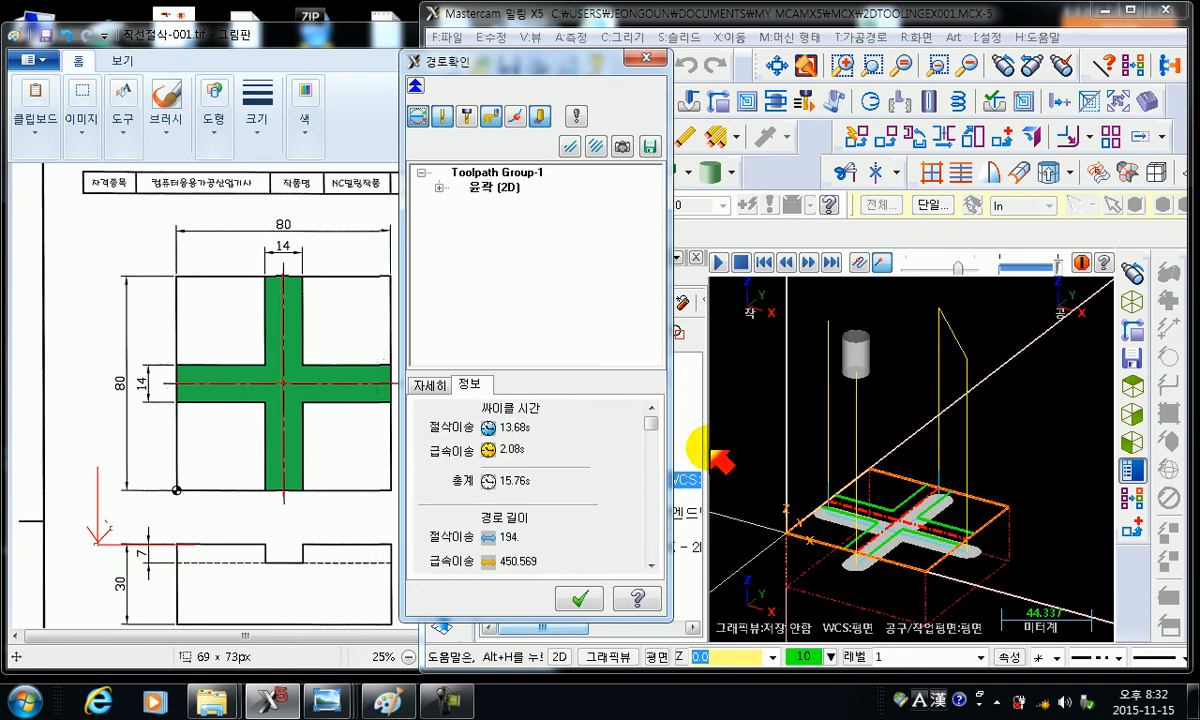
click(646, 57)
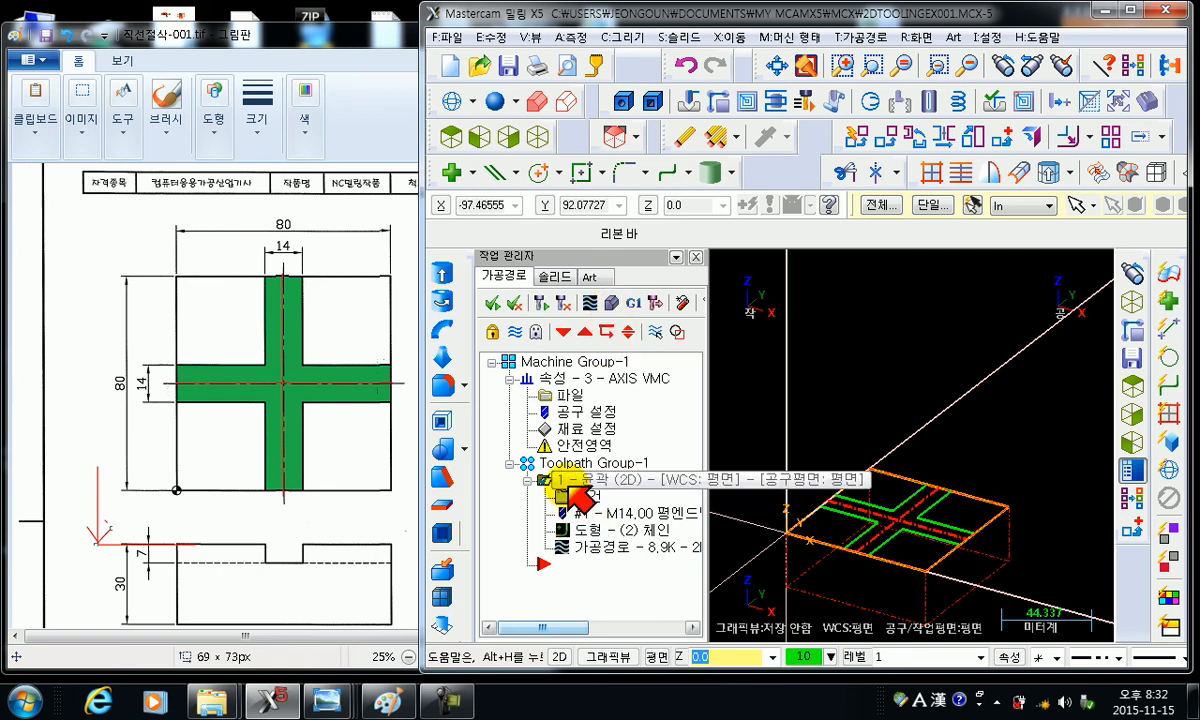
- Open the solid machining simulation for the 2D contour operation, reduce its playback speed, and run it on the stock
click(610, 303)
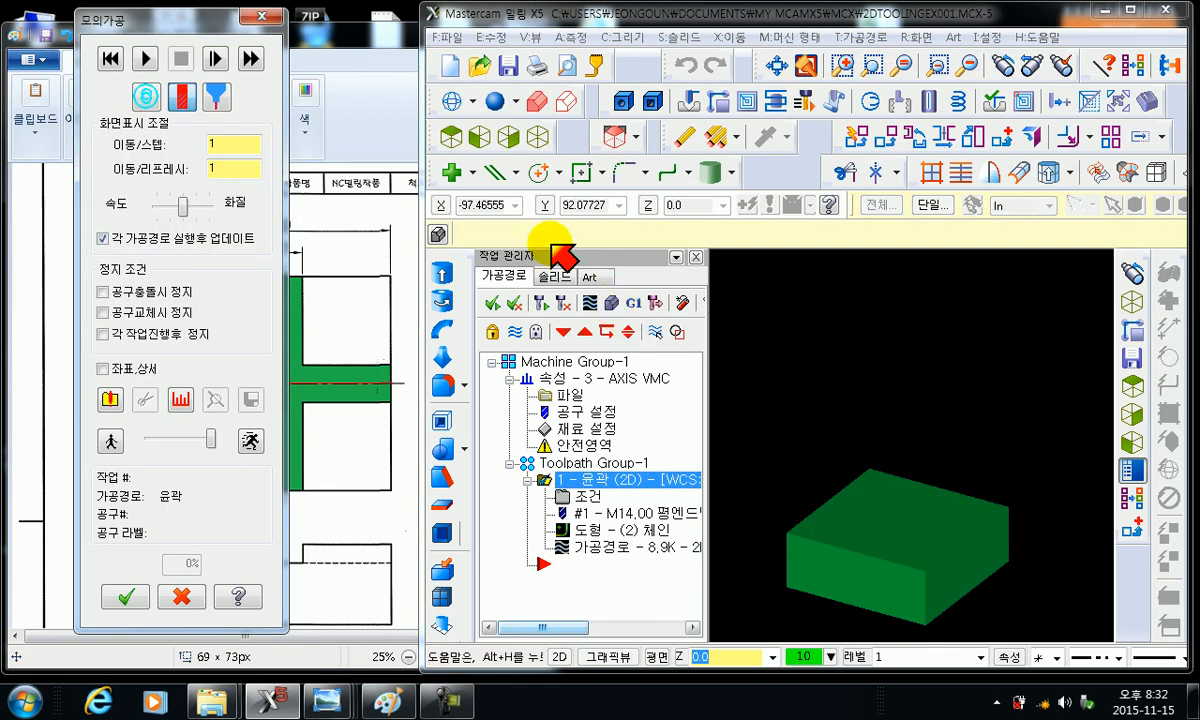
mouse_move(130, 28)
mouse_down()
mouse_move(343, 75)
mouse_move(576, 40)
mouse_move(562, 56)
mouse_up()
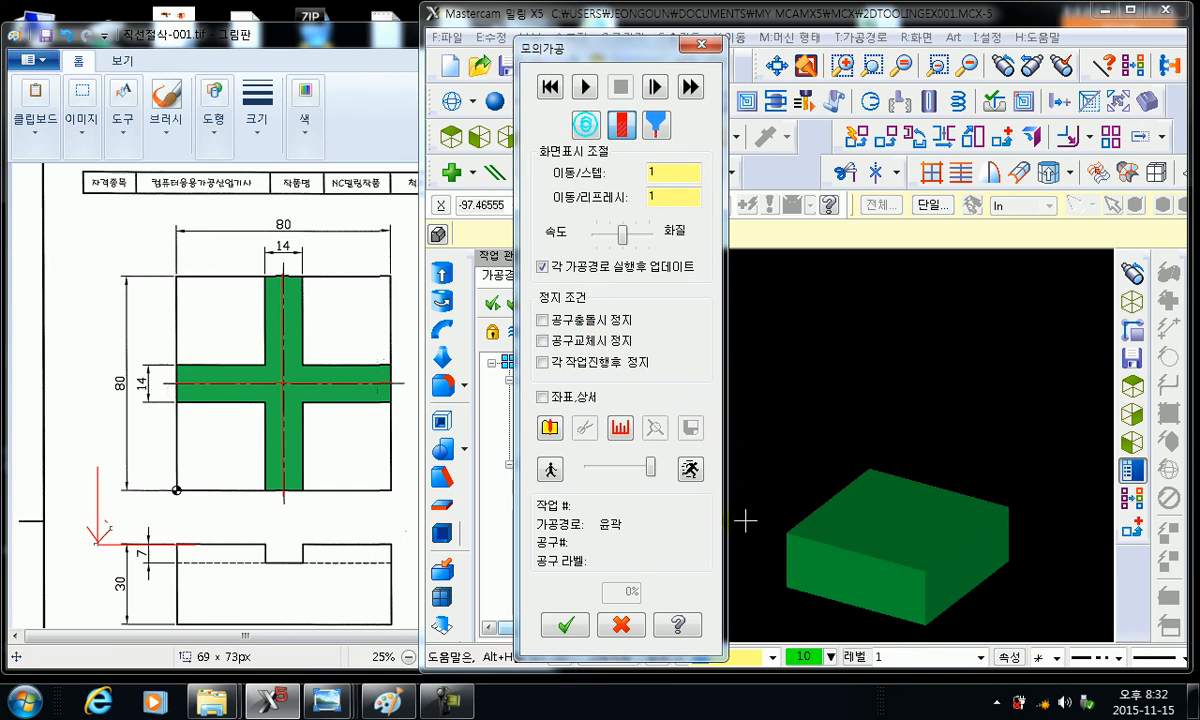
drag(651, 467, 623, 476)
click(582, 87)
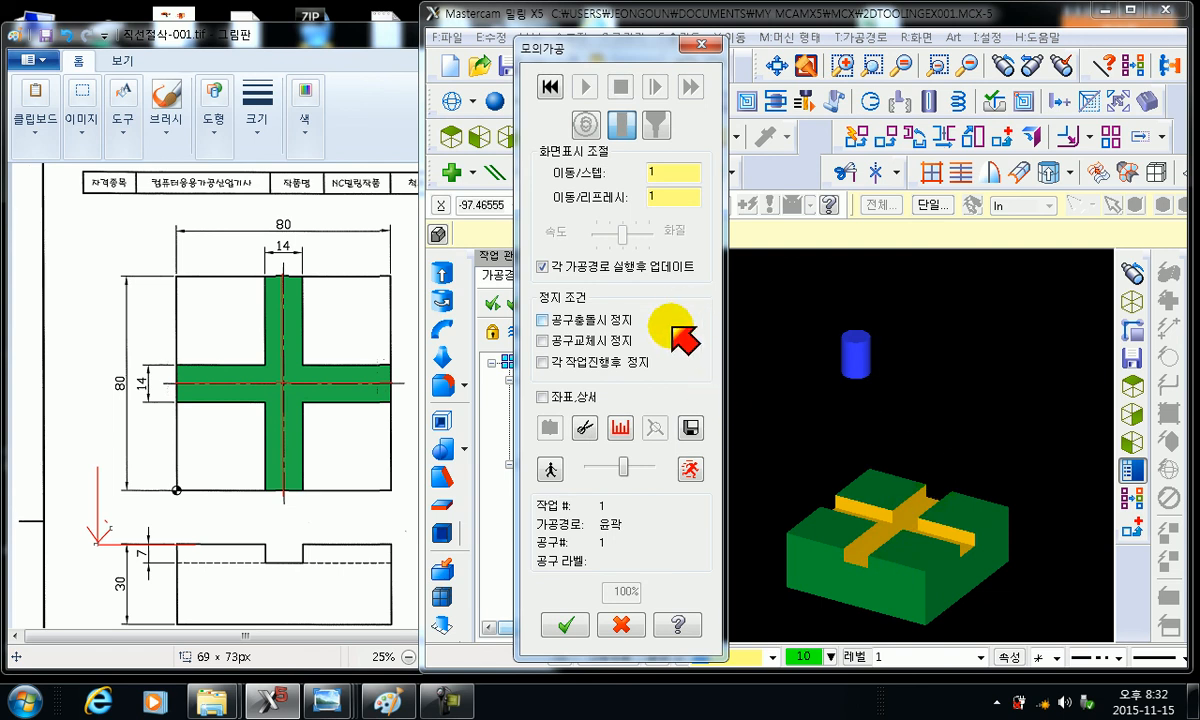
- Restart the solid machining simulation, replay the cross slot cut at a slower speed, and close the simulation
click(552, 88)
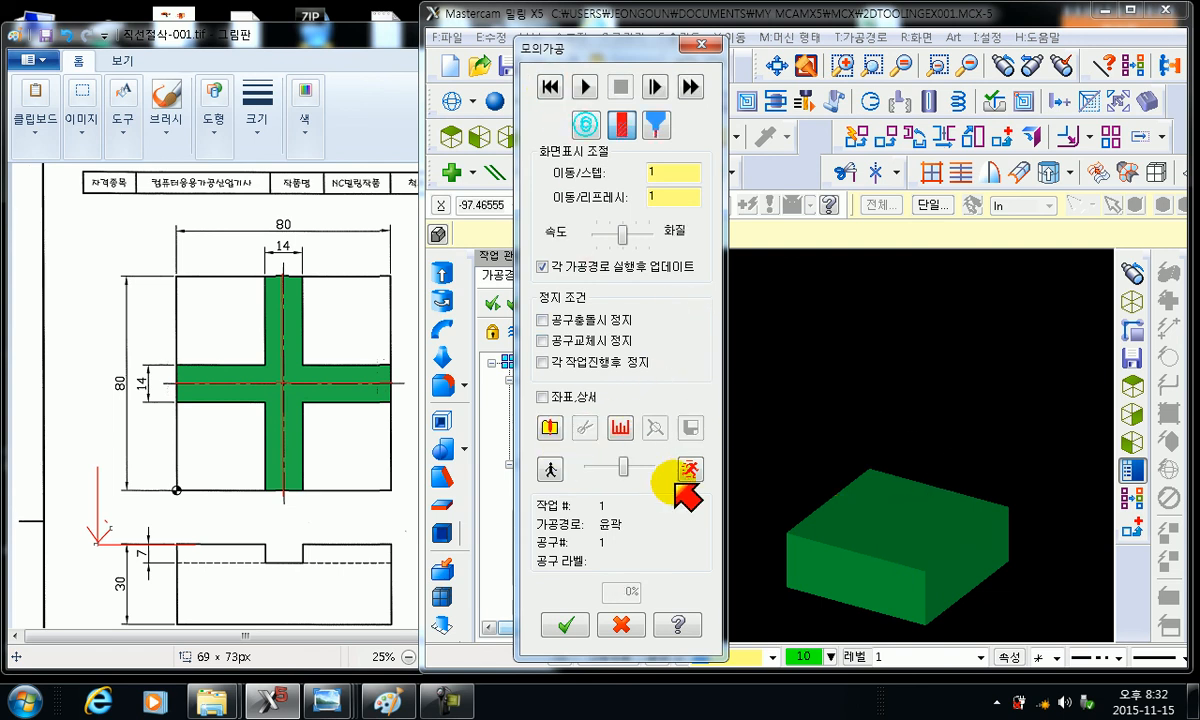
drag(626, 466, 606, 474)
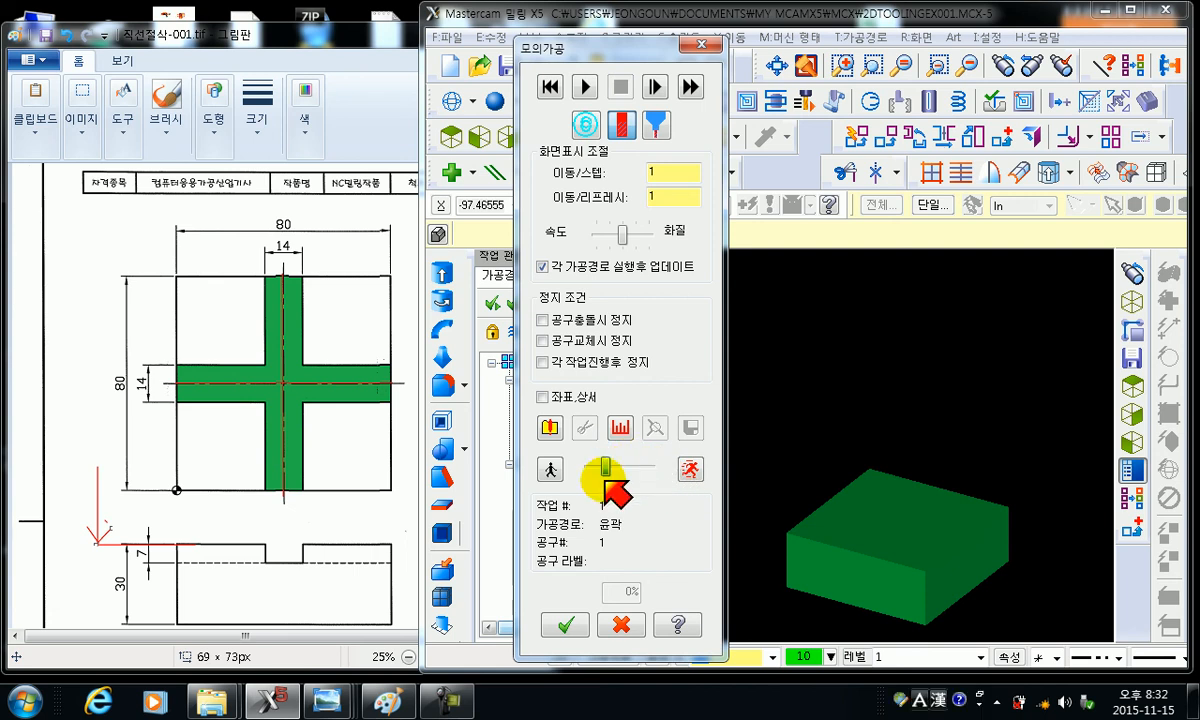
click(582, 87)
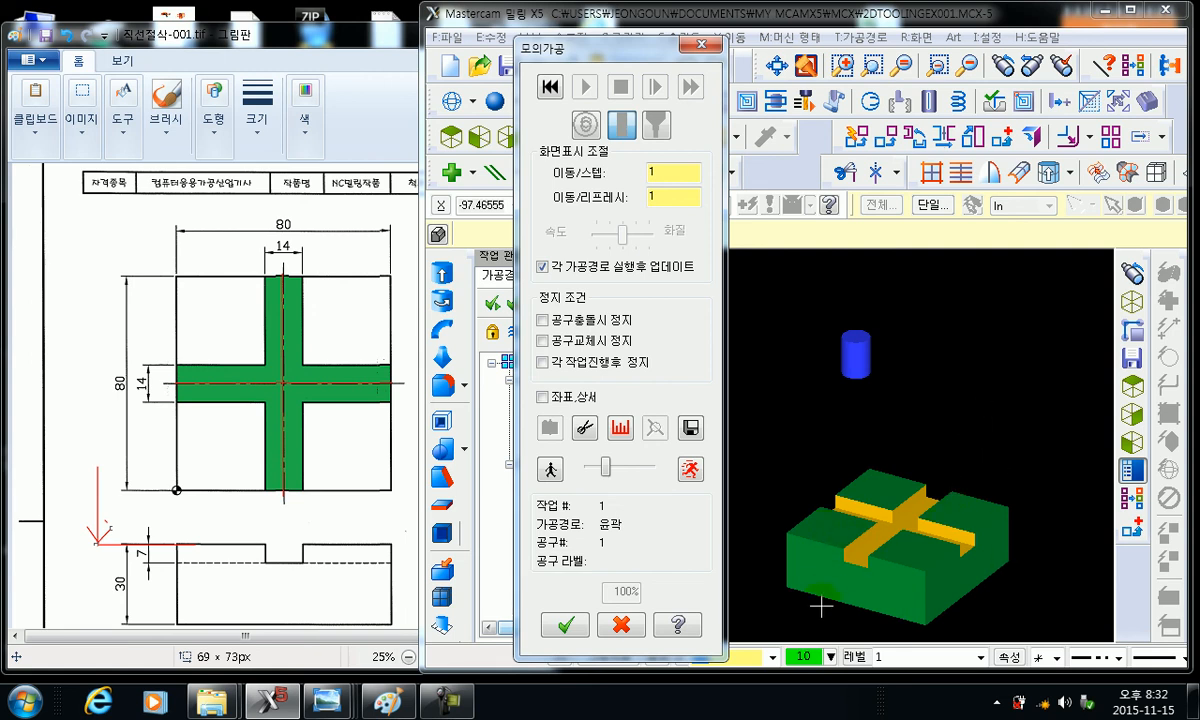
click(703, 45)
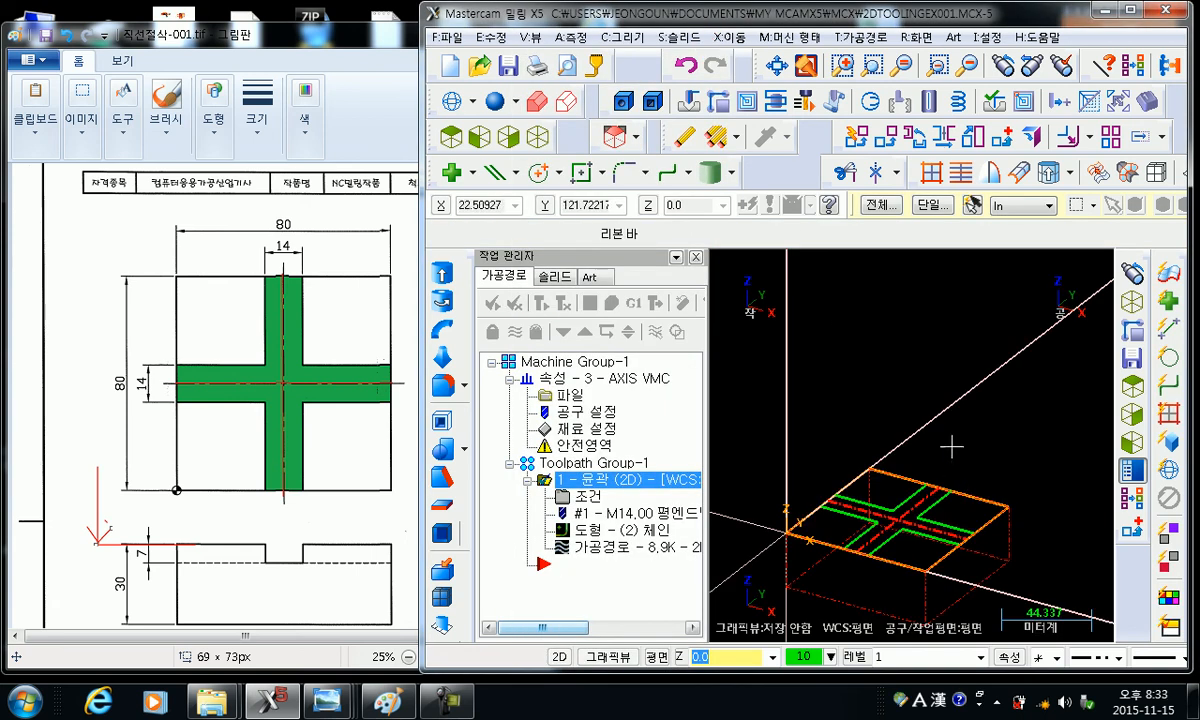
- Switch the graphics to the top view (WCS) and center the part
right_click(857, 354)
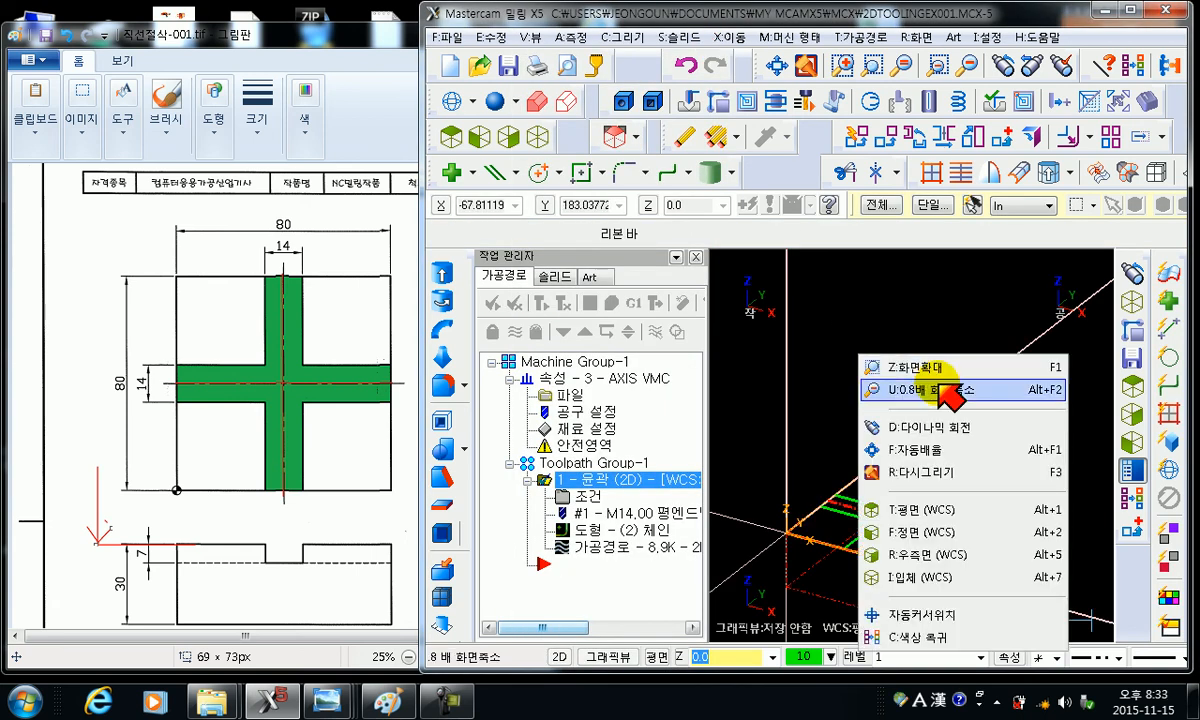
click(890, 506)
middle_drag(988, 486, 968, 506)
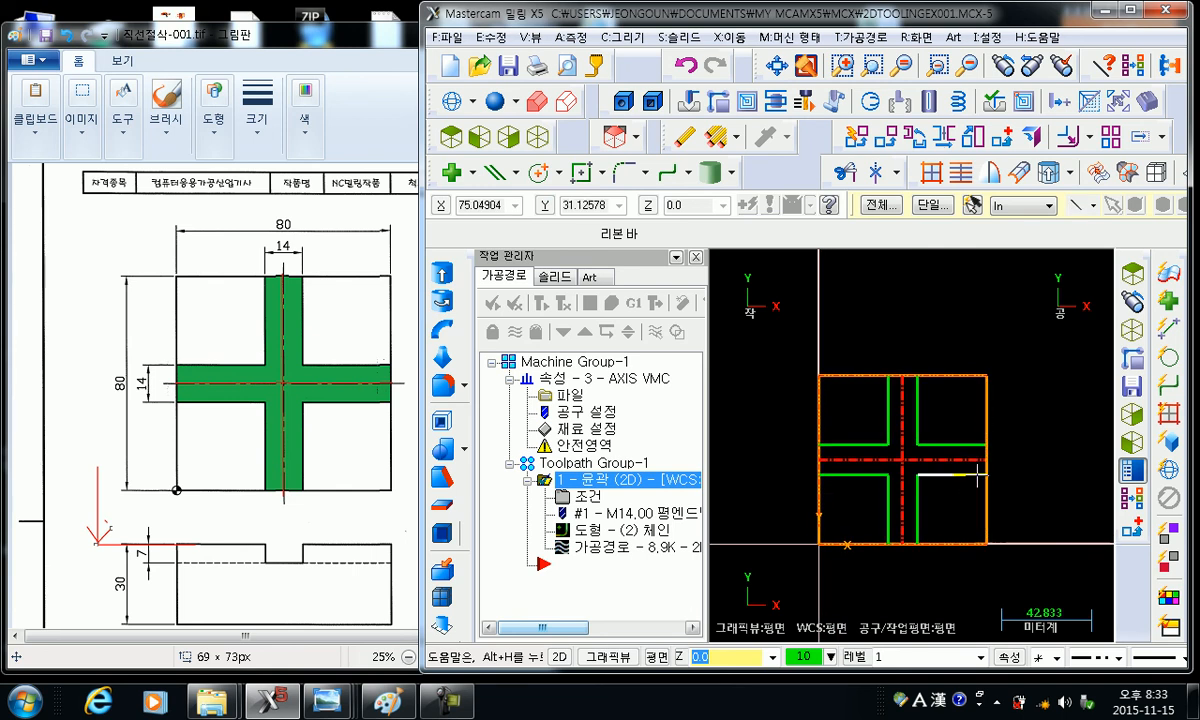